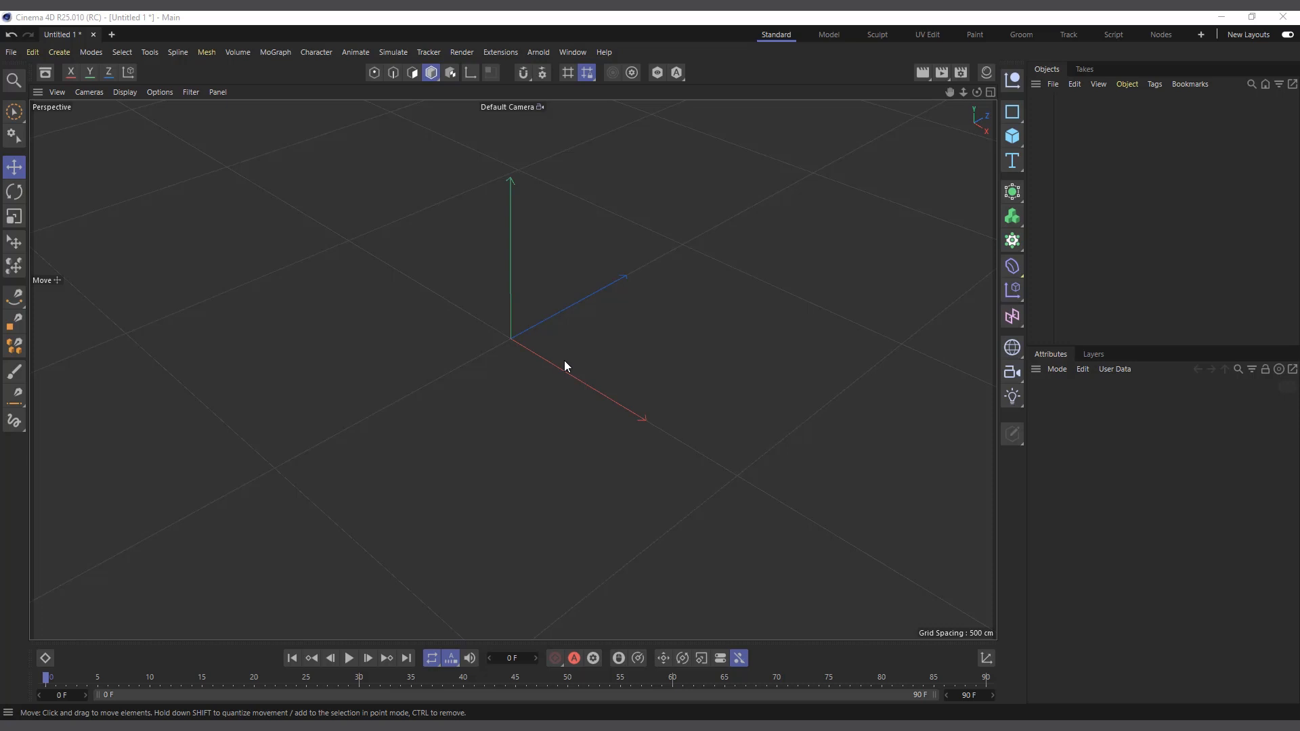
- Add a MoGraph Cloner object to the empty scene
{"action": "left_click", "coordinate": [274, 53]}
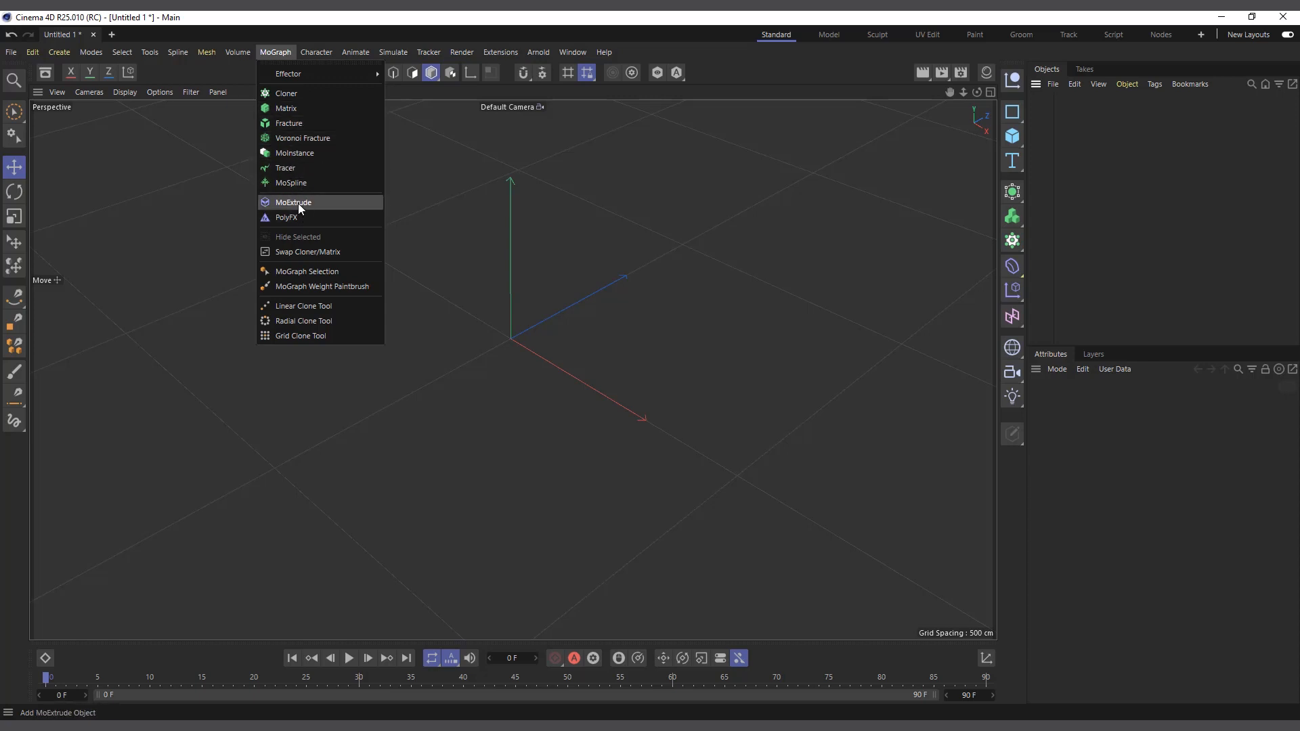
{"action": "mouse_move", "coordinate": [330, 74]}
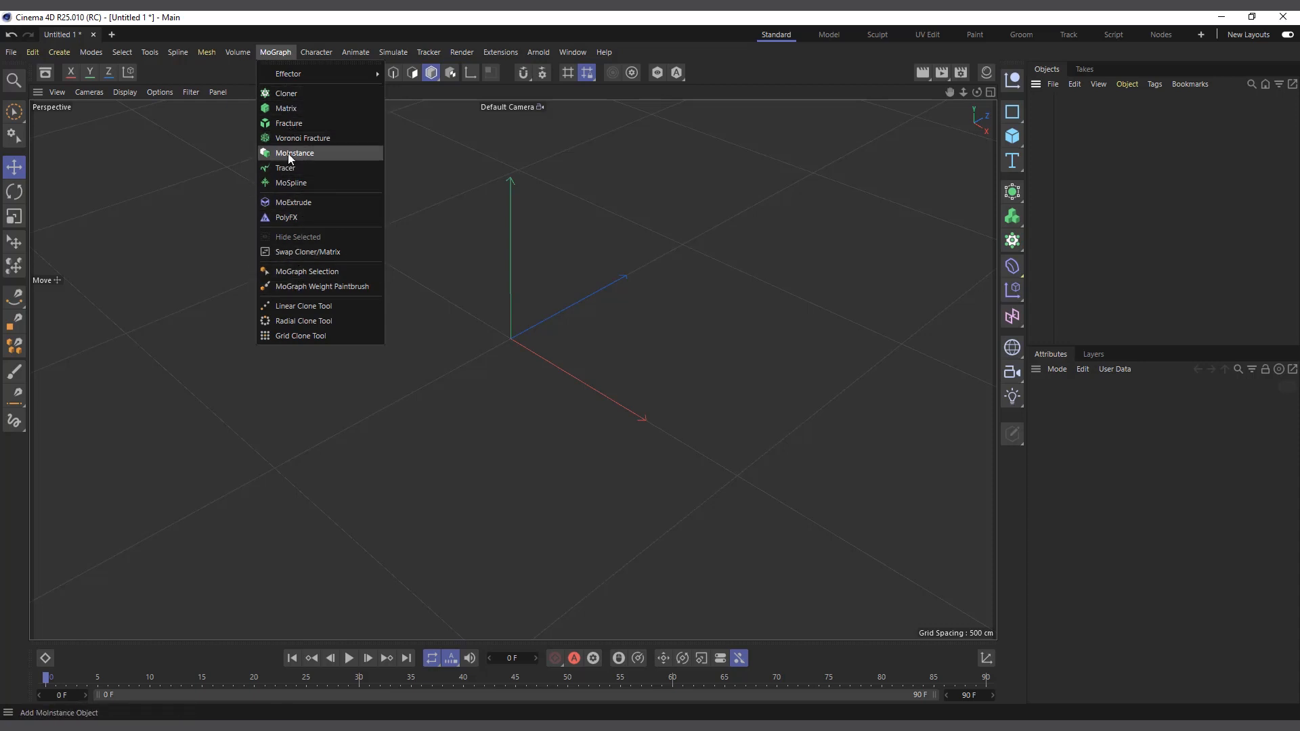
{"action": "left_click", "coordinate": [303, 92]}
{"action": "scroll", "coordinate": [518, 338], "scroll_direction": "up", "scroll_amount": 3}
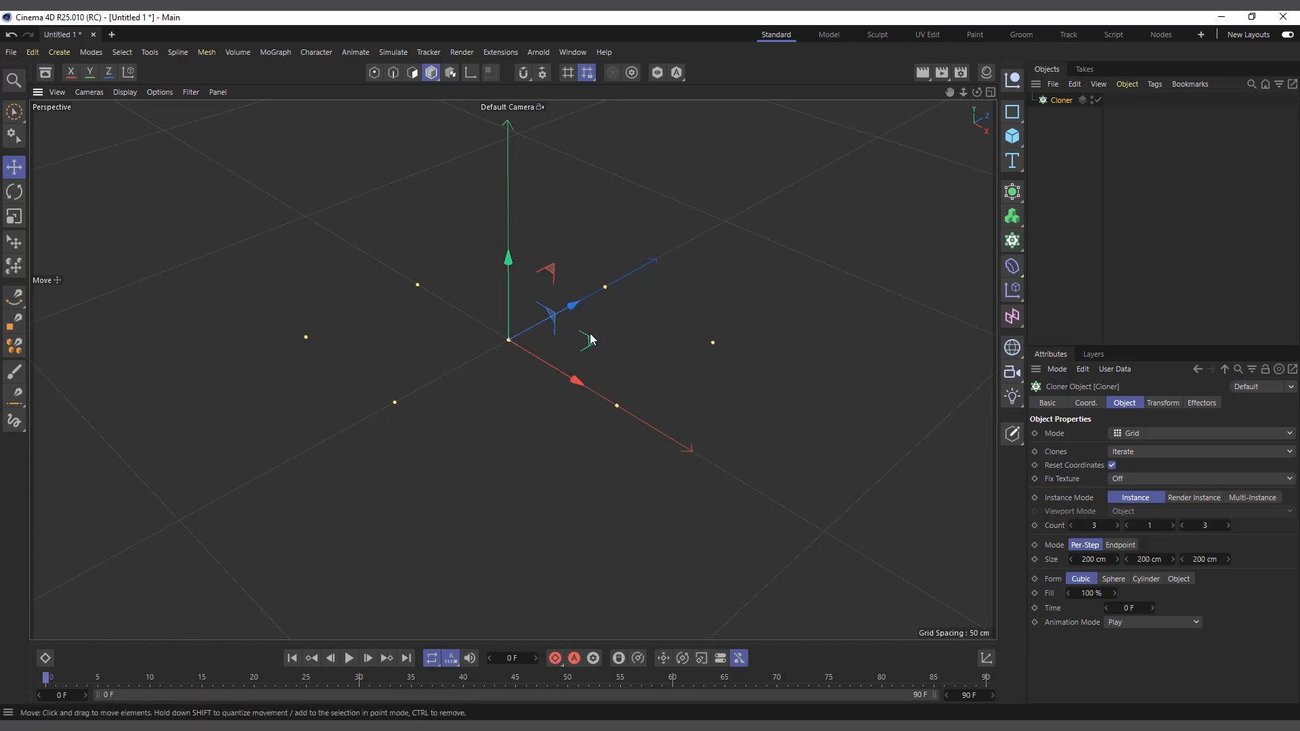
{"action": "scroll", "coordinate": [511, 374], "scroll_direction": "down", "scroll_amount": 2}
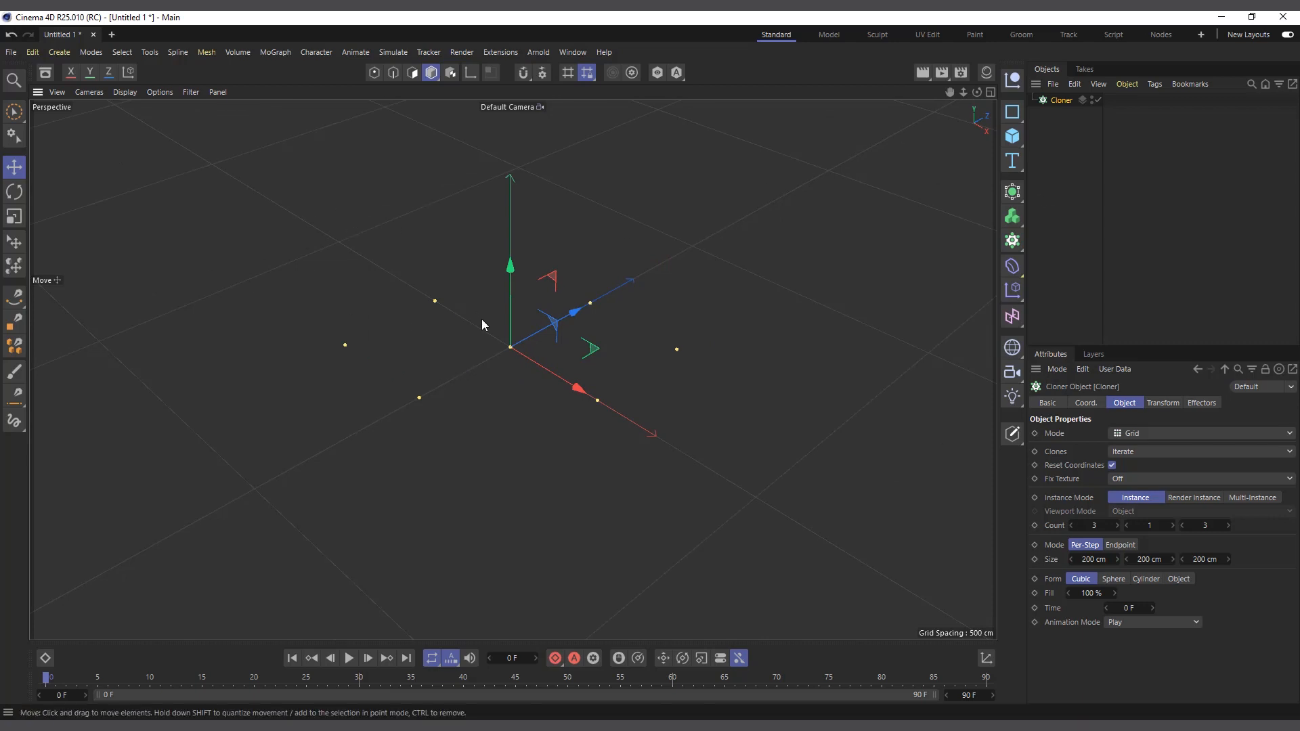
- Add a cube primitive and scale it down uniformly to about 58.6 cm per side
{"action": "left_click", "coordinate": [1013, 137]}
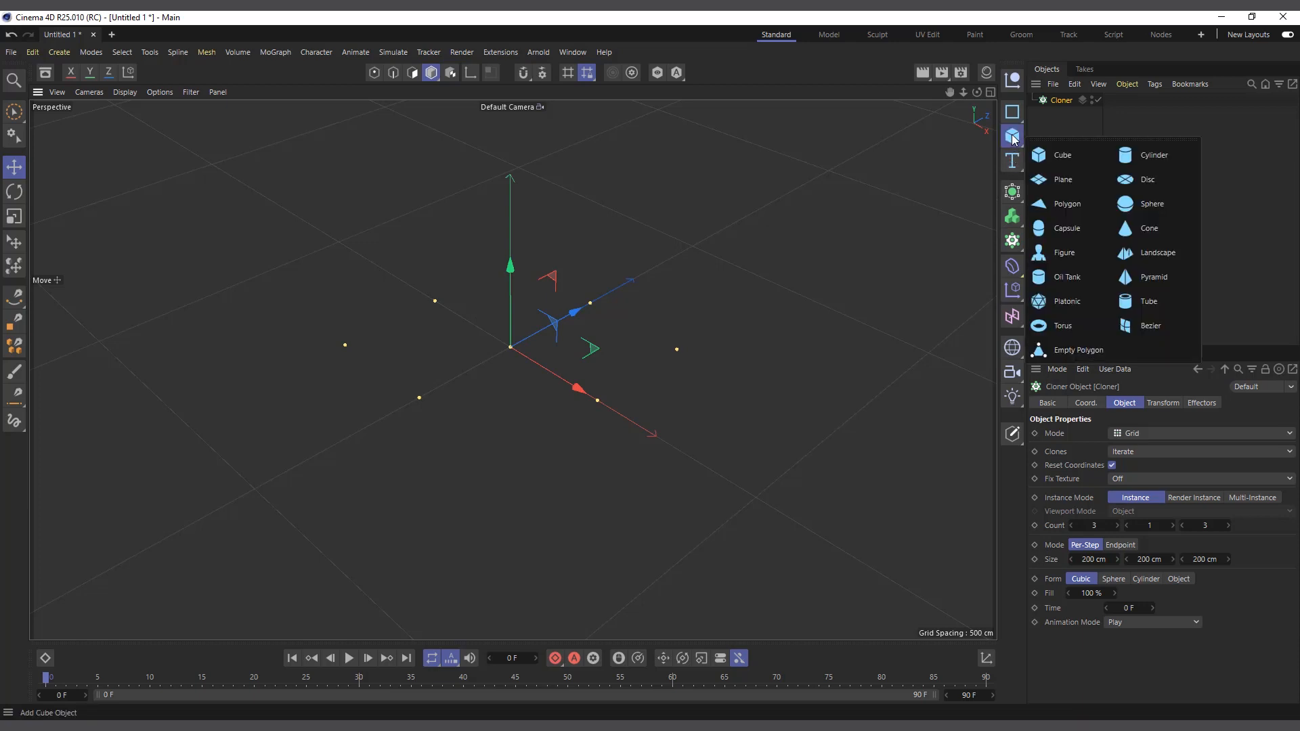
{"action": "left_click", "coordinate": [1047, 165]}
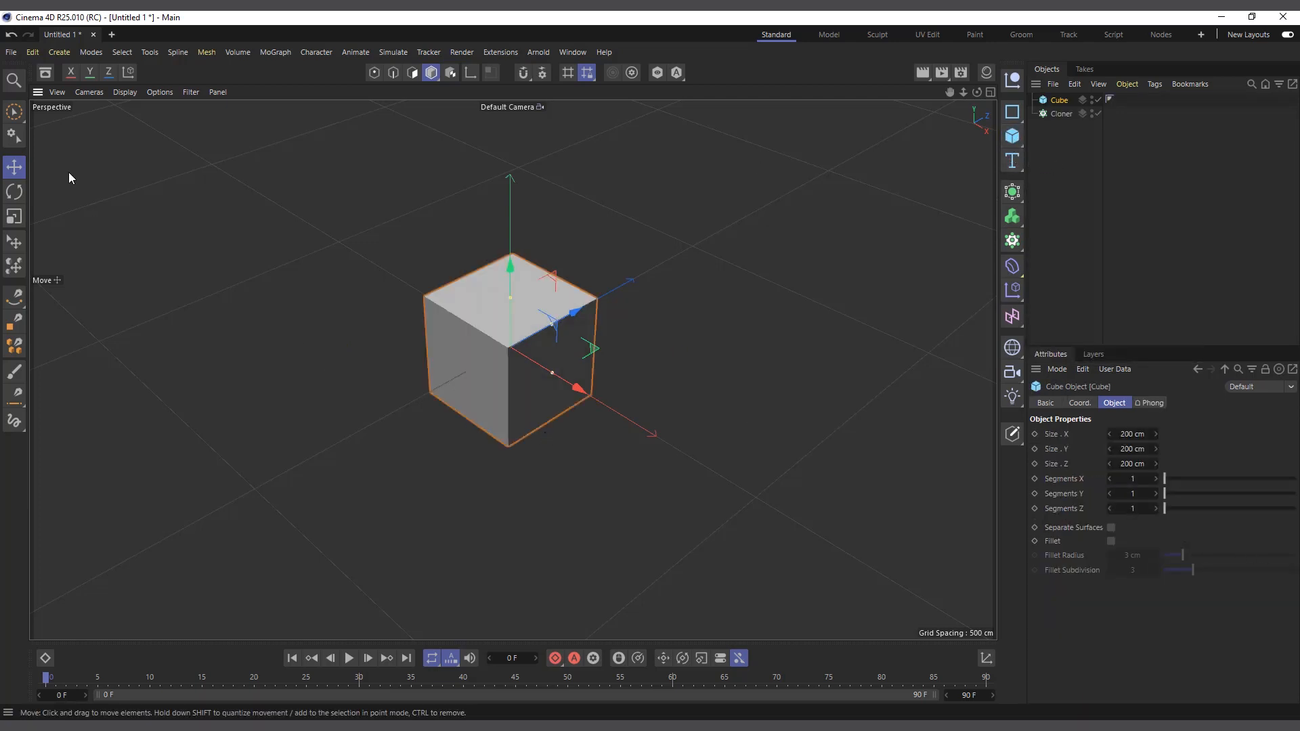
{"action": "key", "text": "t"}
{"action": "left_click_drag", "start_coordinate": [737, 274], "coordinate": [396, 366]}
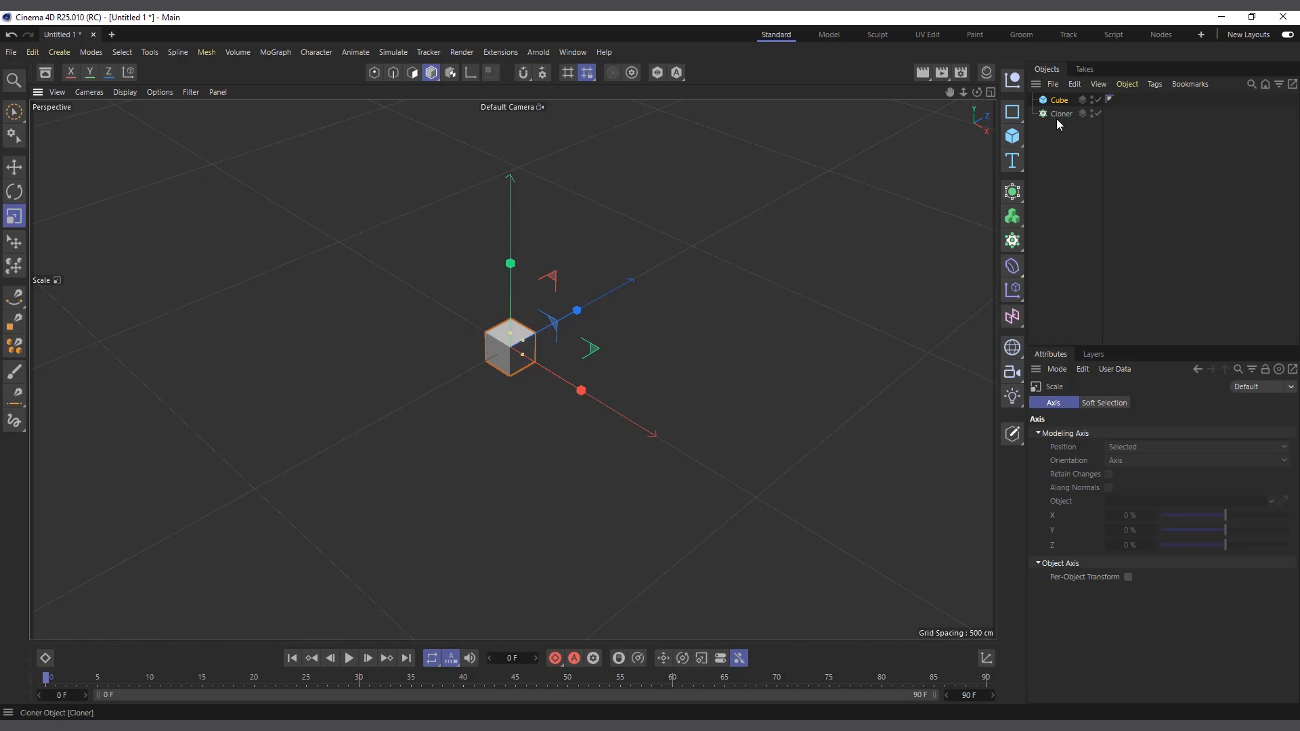
- Make the cube a child of the Cloner and set the grid's vertical clone count to 2
{"action": "mouse_move", "coordinate": [1058, 101]}
{"action": "left_mouse_down"}
{"action": "mouse_move", "coordinate": [1065, 136]}
{"action": "mouse_move", "coordinate": [1065, 113]}
{"action": "left_mouse_up"}
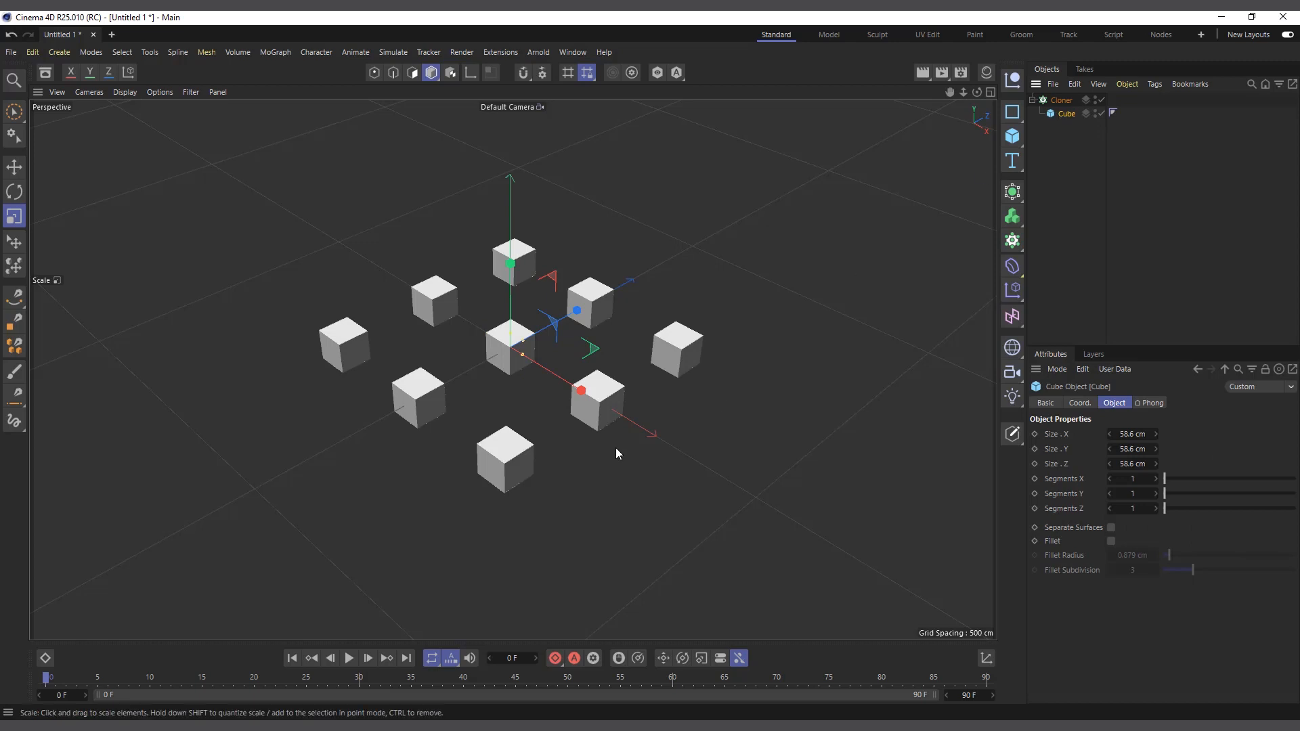
{"action": "scroll", "coordinate": [579, 440], "scroll_direction": "up", "scroll_amount": 2}
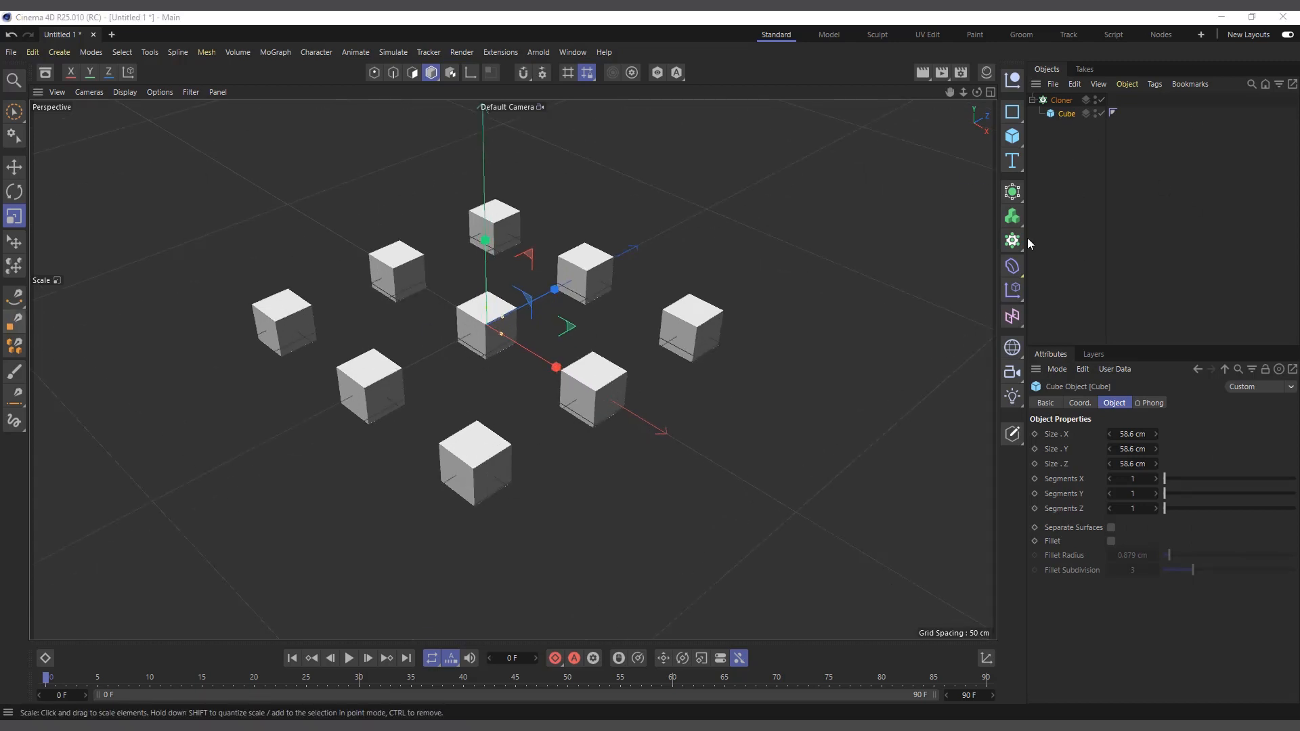
{"action": "left_click", "coordinate": [1065, 100]}
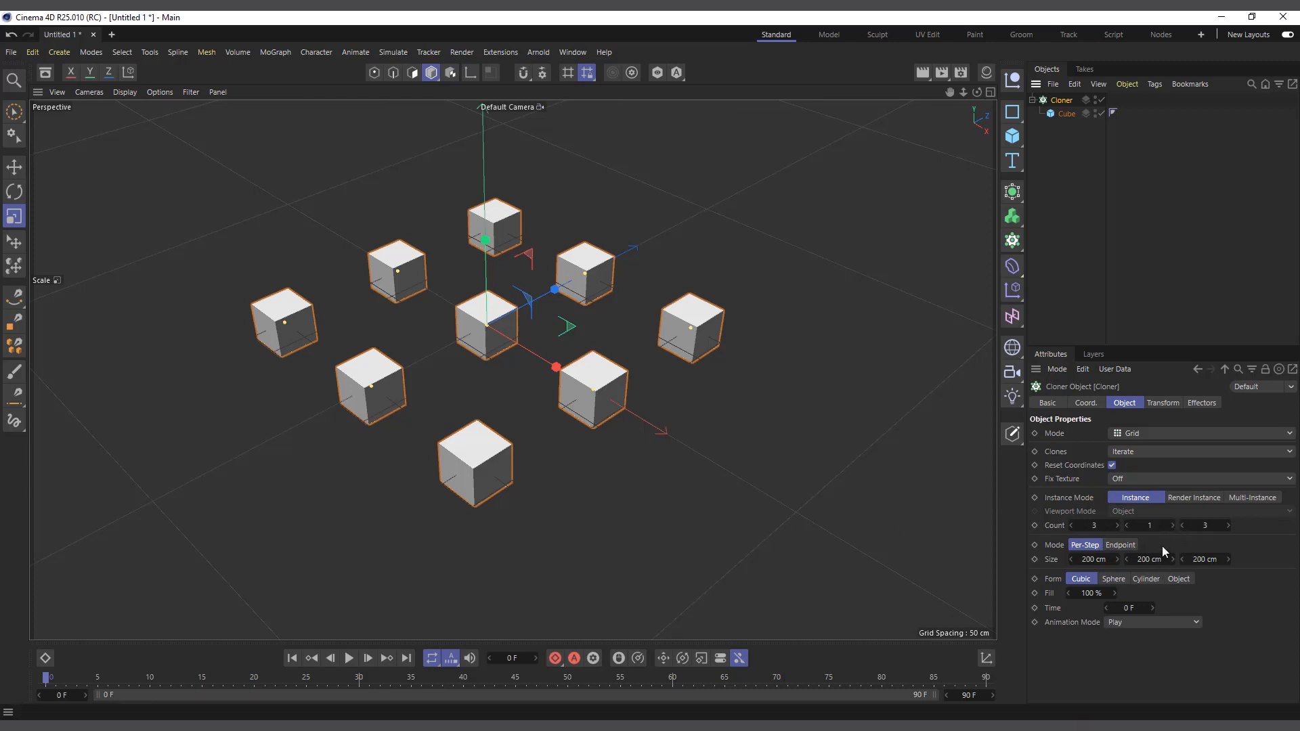
{"action": "left_click", "coordinate": [1171, 528]}
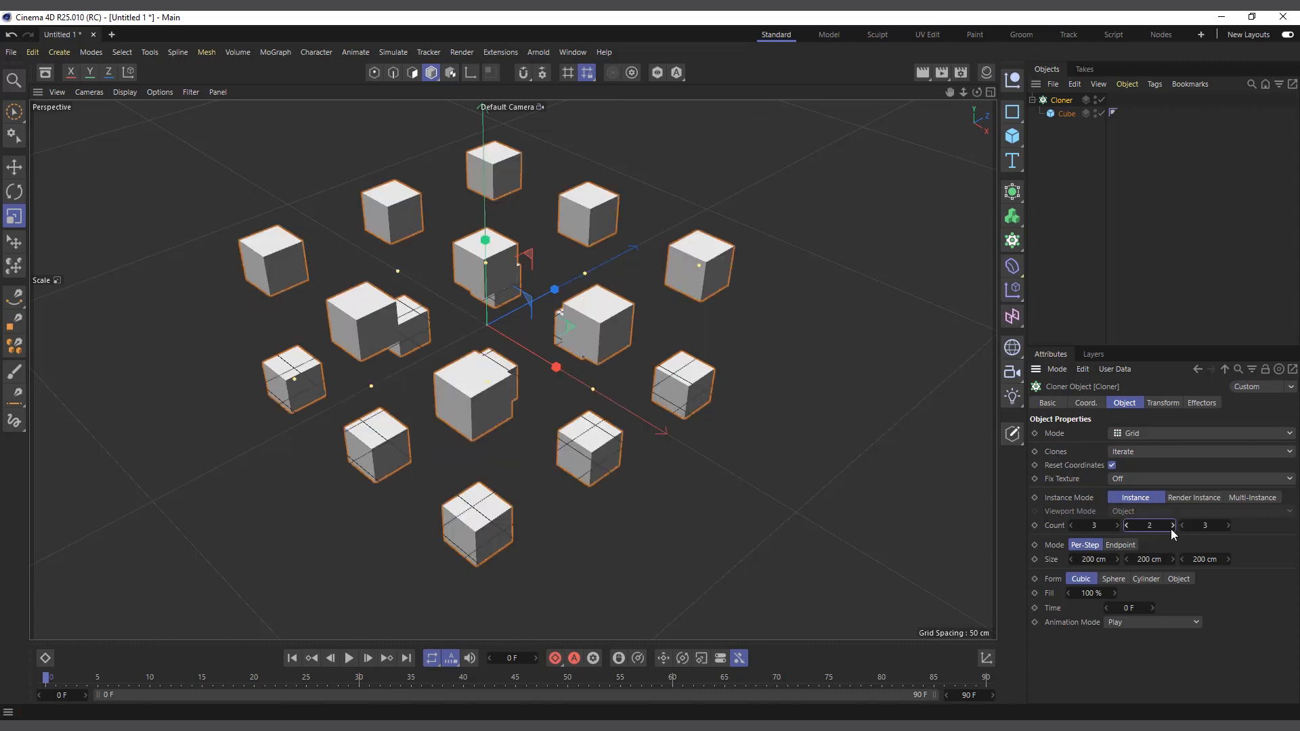
{"action": "mouse_move", "coordinate": [977, 91]}
{"action": "left_mouse_down"}
{"action": "mouse_move", "coordinate": [968, 108]}
{"action": "mouse_move", "coordinate": [987, 95]}
{"action": "left_mouse_up"}
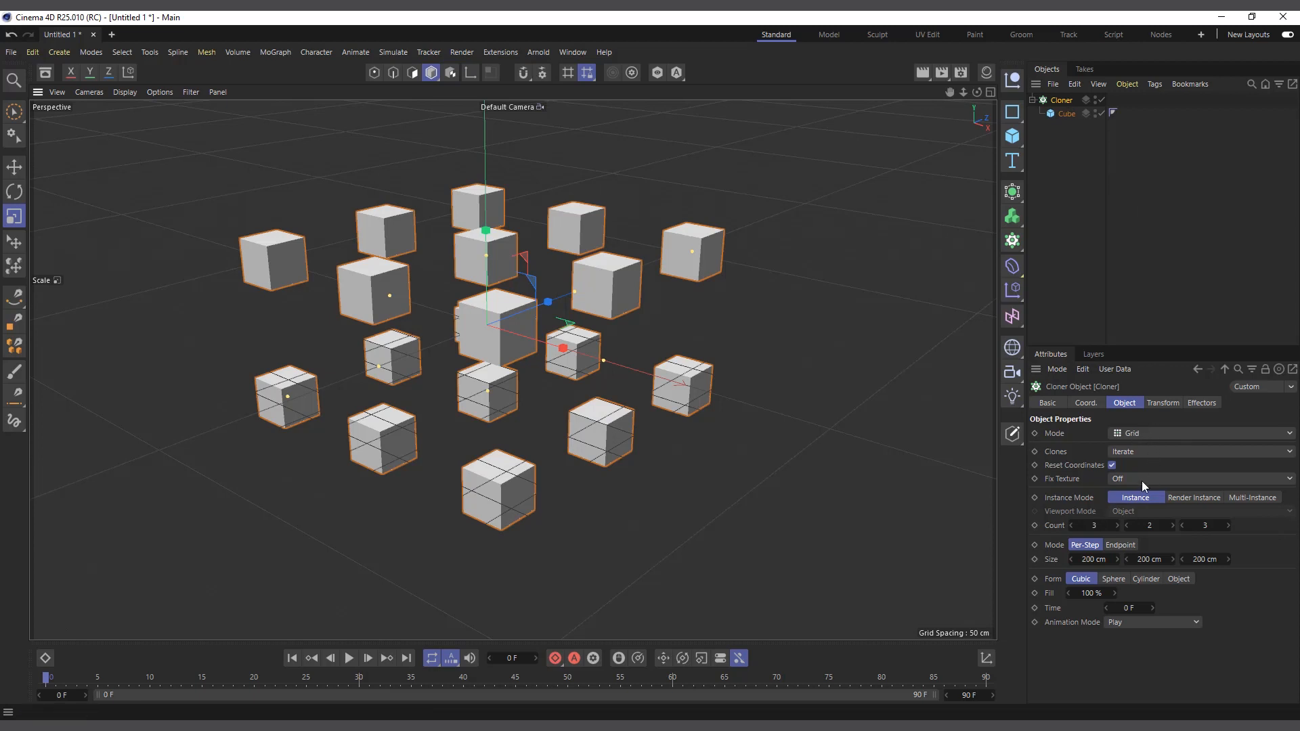
- Switch the Cloner to Linear mode and set its P.Y step spacing to 70 cm
{"action": "left_click", "coordinate": [1143, 436]}
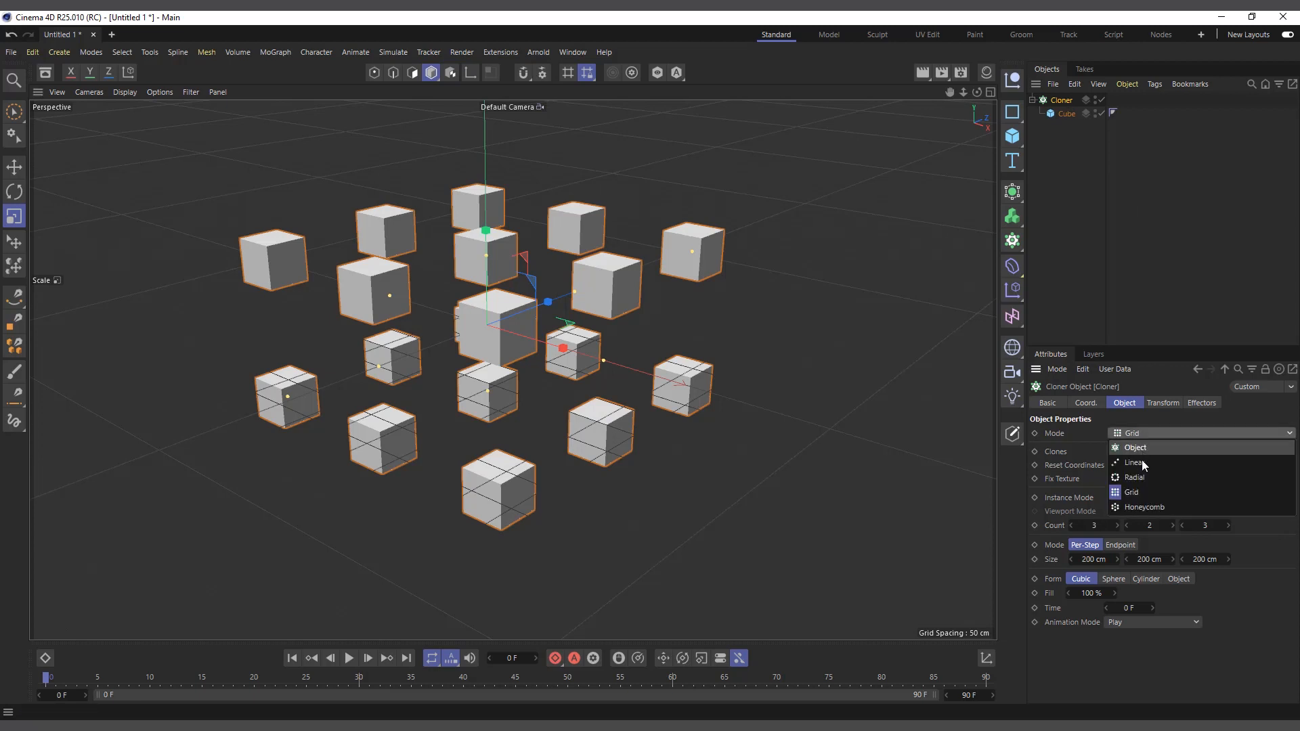
{"action": "left_click", "coordinate": [1142, 461]}
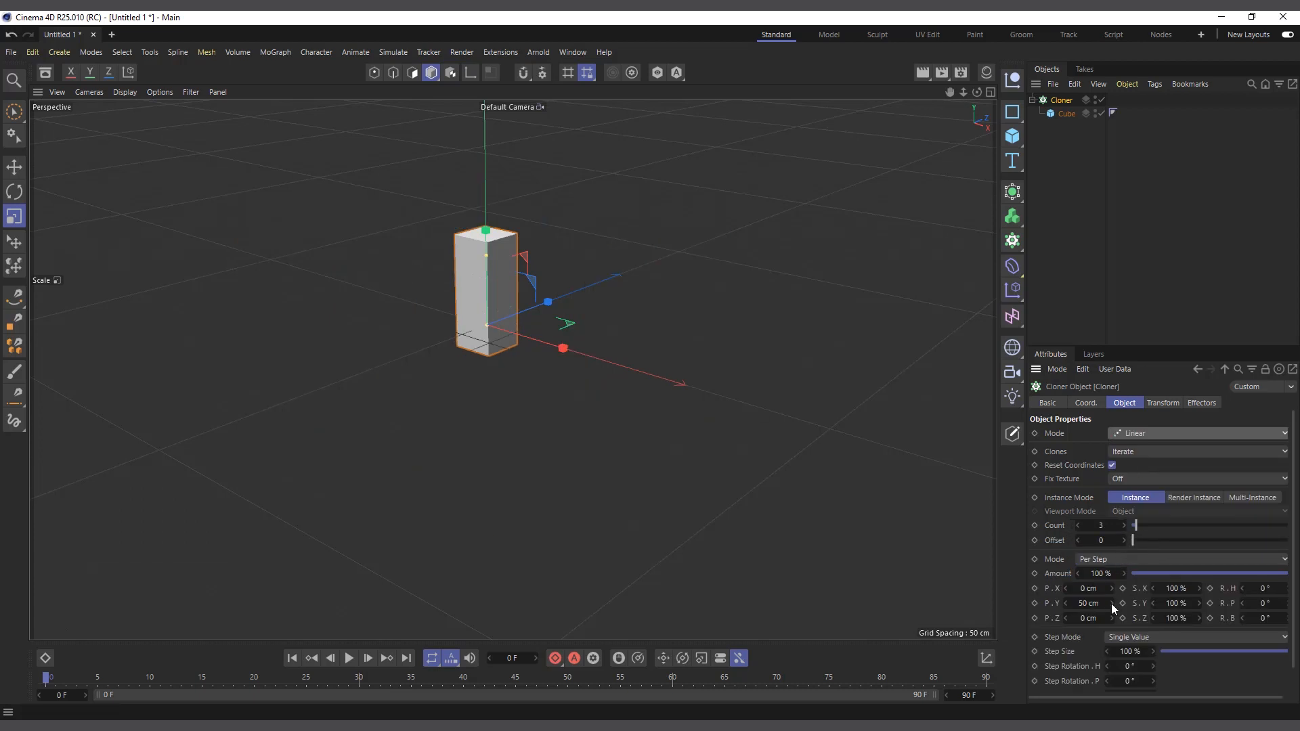
{"action": "left_click_drag", "start_coordinate": [1090, 603], "coordinate": [1103, 604]}
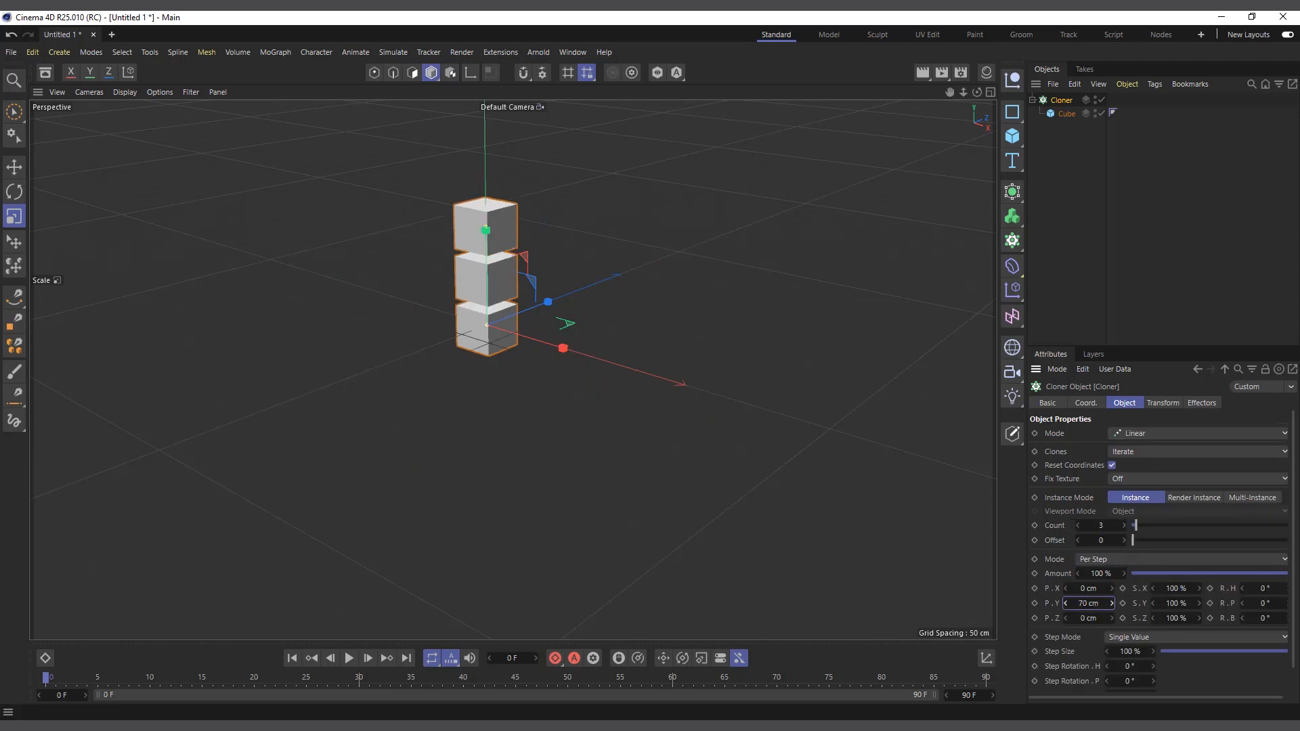
- Switch the Cloner to Radial mode and increase its radius to about 146 cm
{"action": "left_click", "coordinate": [1139, 434]}
{"action": "left_click", "coordinate": [1135, 473]}
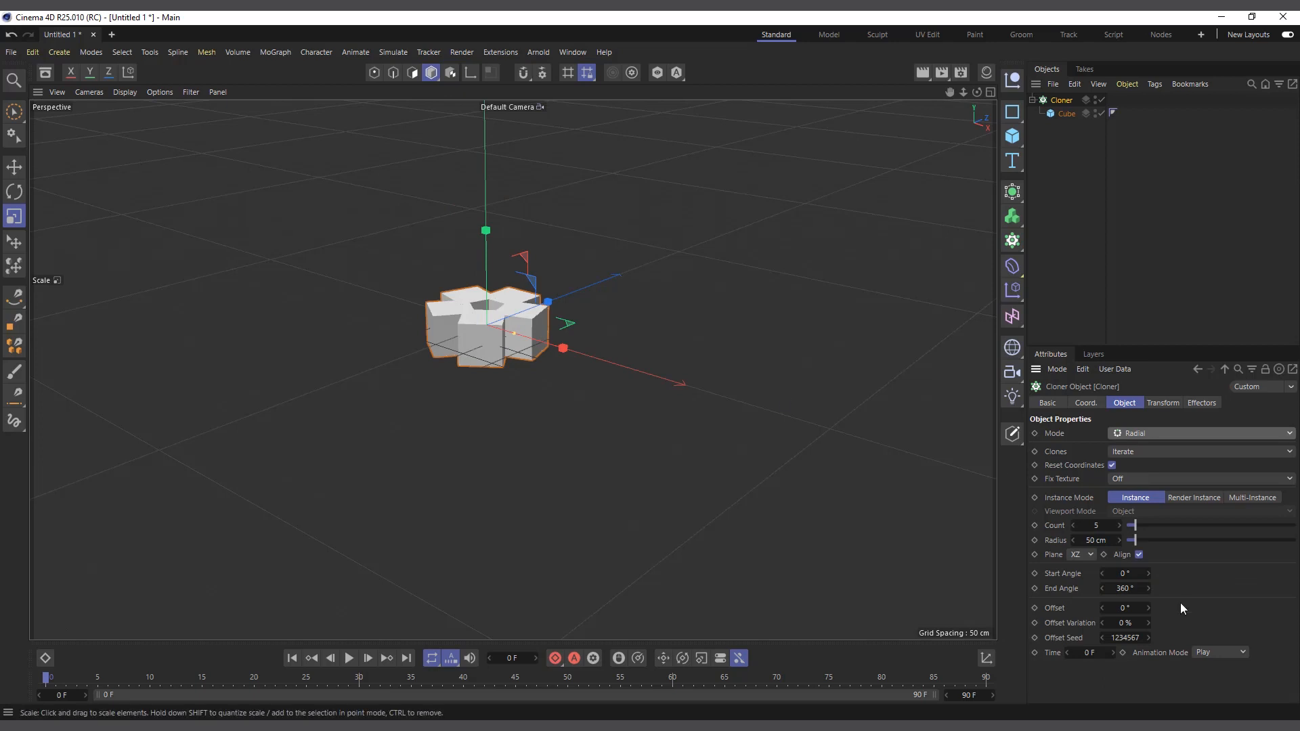
{"action": "left_click_drag", "start_coordinate": [1090, 541], "coordinate": [1151, 541]}
- Switch the Cloner to Honeycomb mode and inspect the arrangement from the front
{"action": "left_click", "coordinate": [1131, 434]}
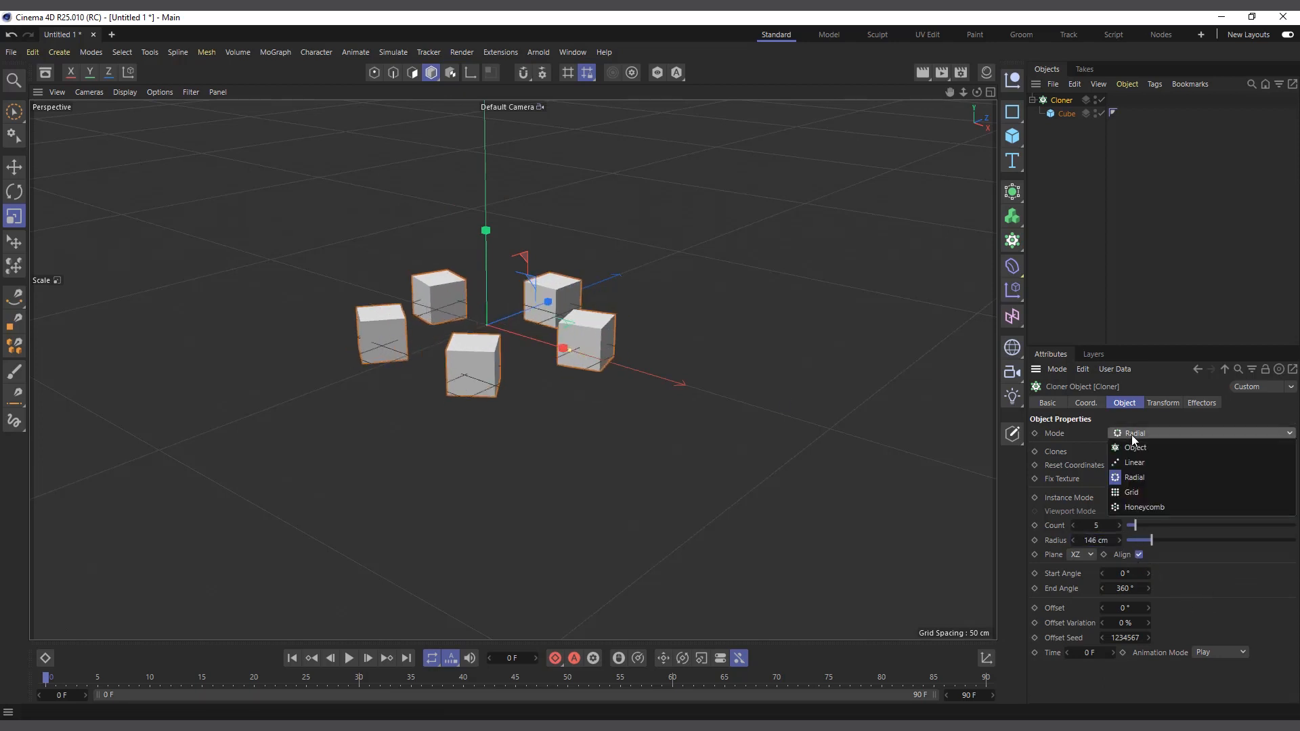
{"action": "left_click", "coordinate": [1129, 507]}
{"action": "scroll", "coordinate": [697, 406], "scroll_direction": "down", "scroll_amount": 2}
{"action": "scroll", "coordinate": [420, 380], "scroll_direction": "down", "scroll_amount": 3}
{"action": "scroll", "coordinate": [937, 449], "scroll_direction": "down", "scroll_amount": 2}
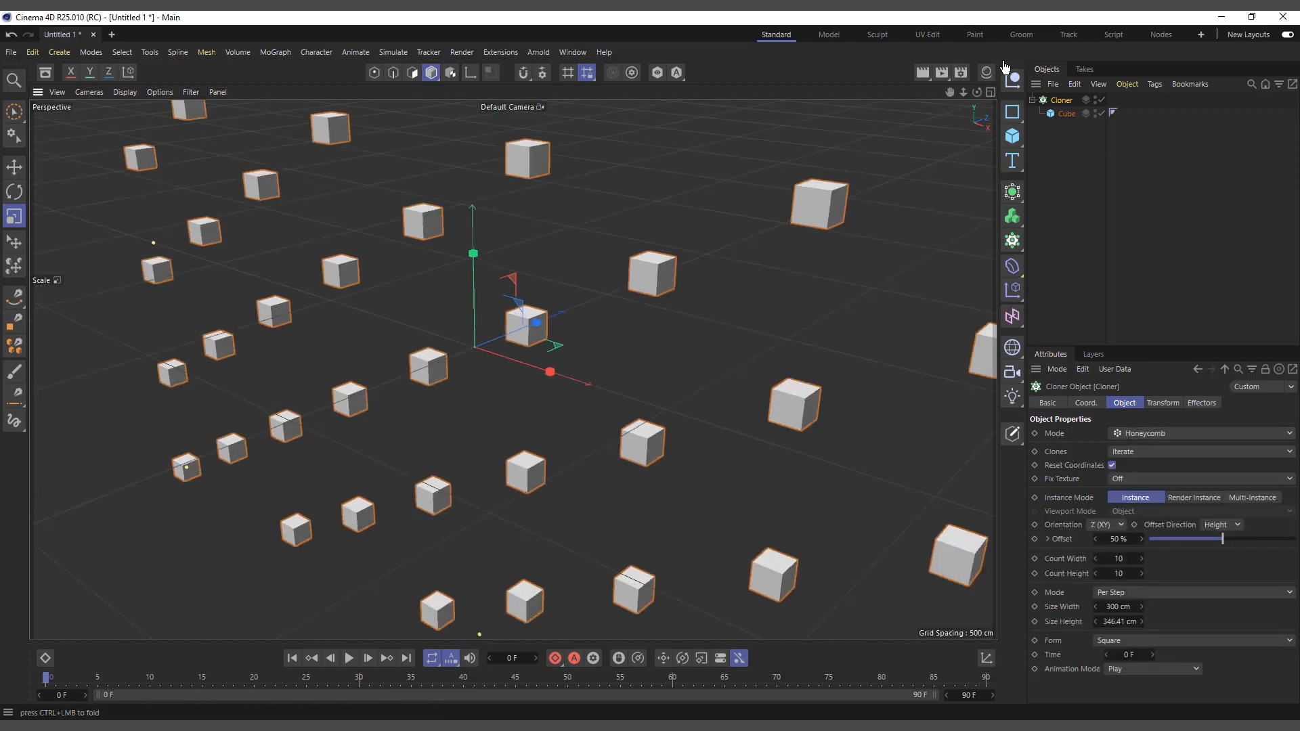
{"action": "left_click_drag", "start_coordinate": [976, 92], "coordinate": [986, 222]}
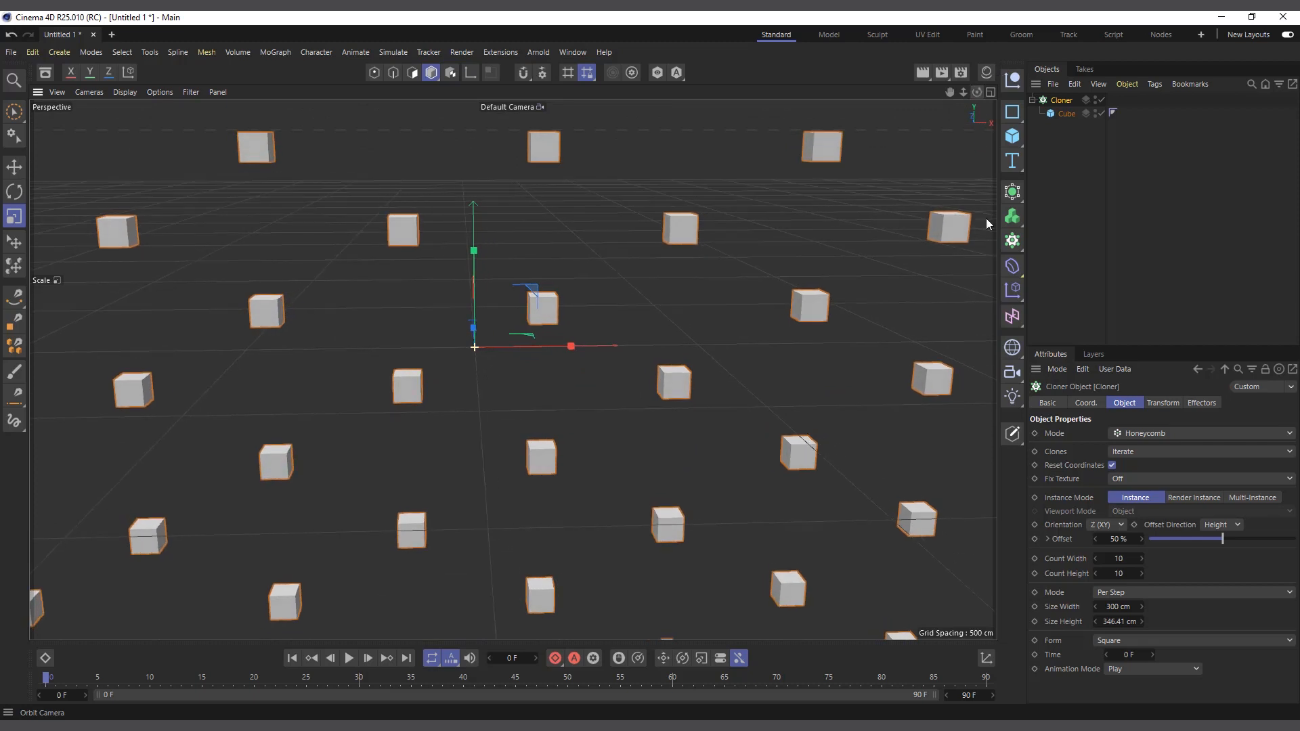
- Try the Cloner's Object mode, and return it to Grid mode
{"action": "left_click", "coordinate": [1126, 437]}
{"action": "left_click", "coordinate": [1135, 448]}
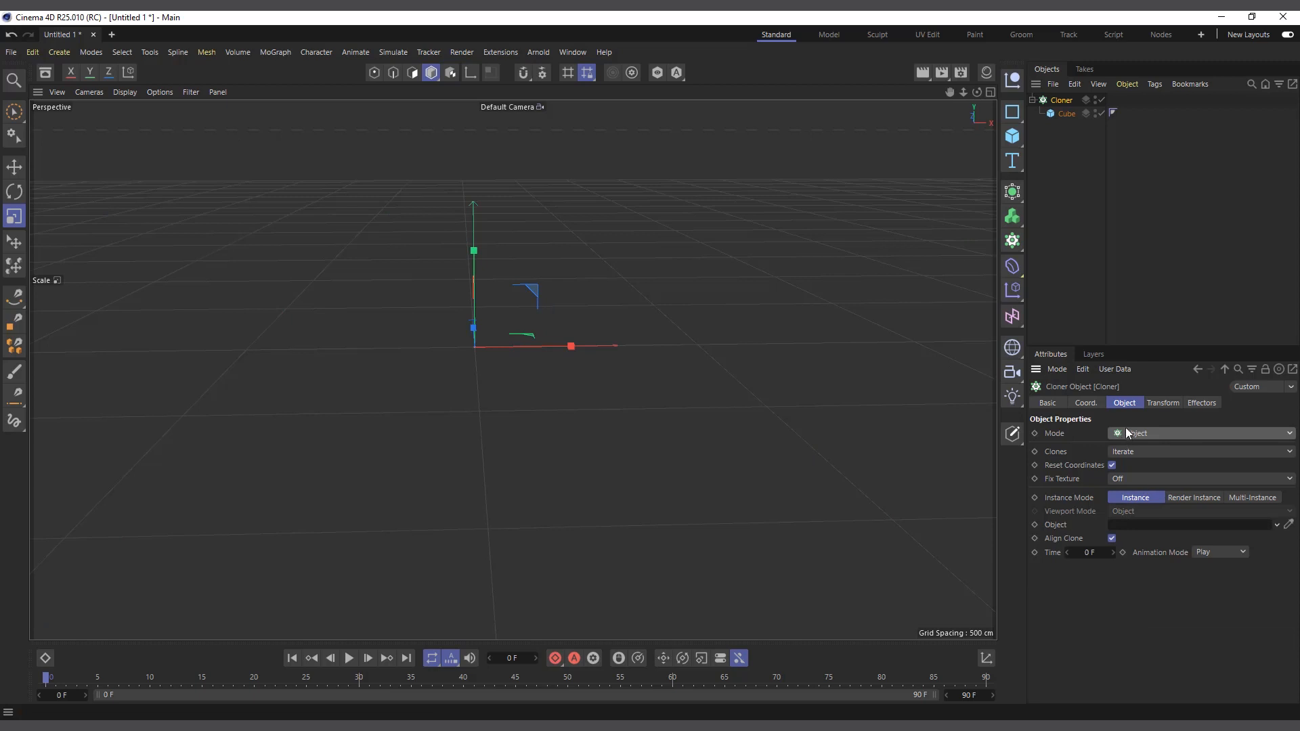
{"action": "left_click", "coordinate": [1130, 436]}
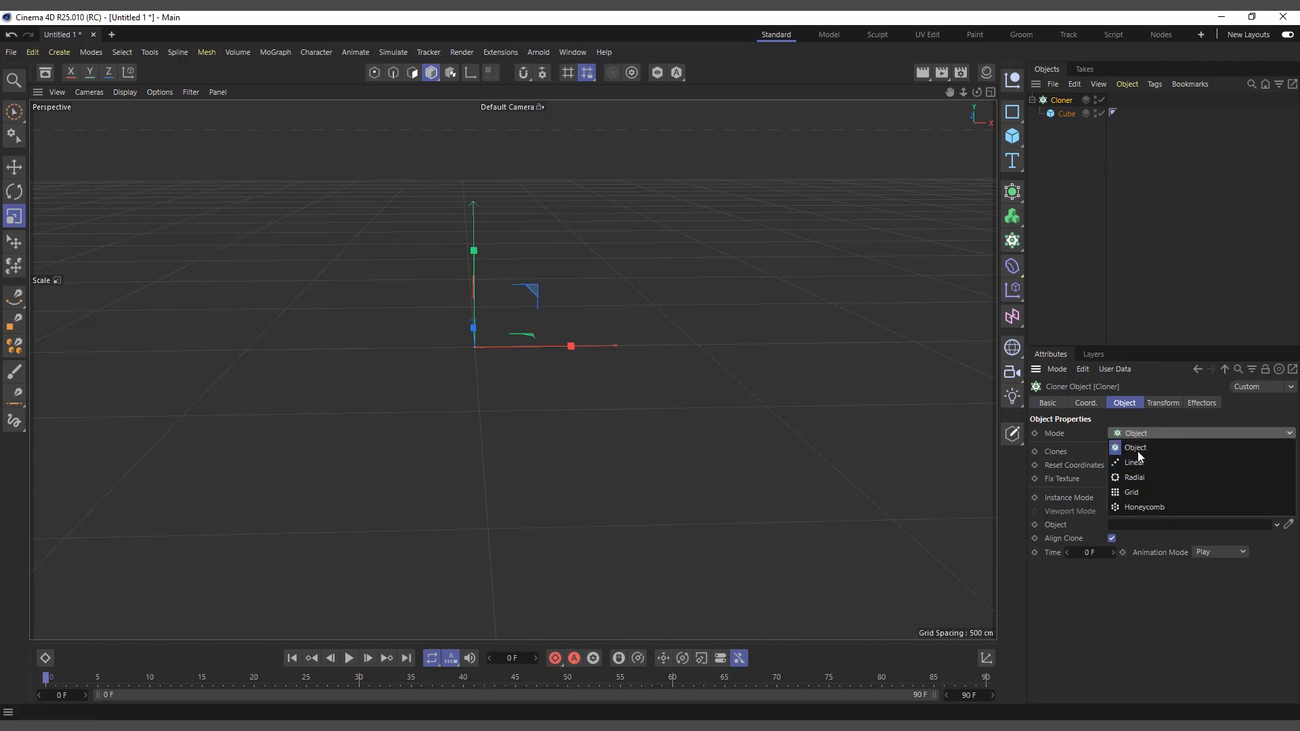
{"action": "left_click", "coordinate": [1133, 491]}
{"action": "left_click_drag", "start_coordinate": [976, 93], "coordinate": [933, 112]}
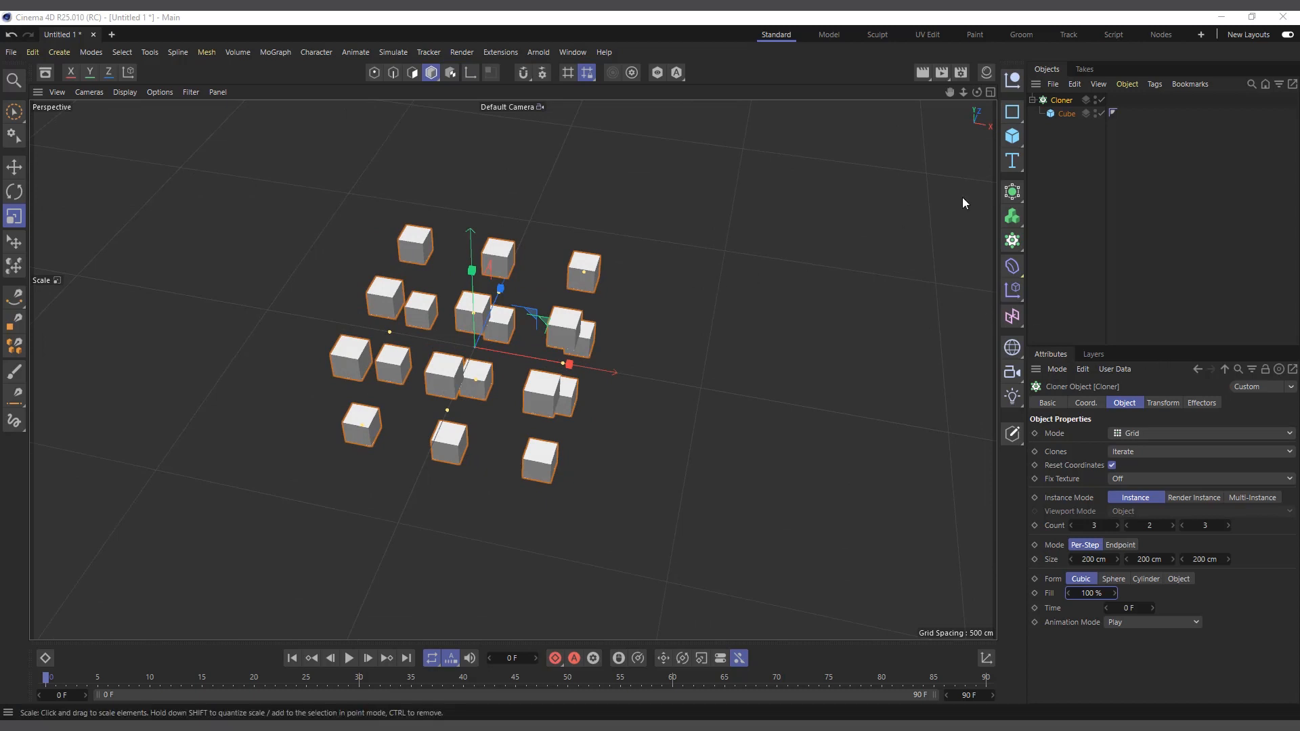
- Cycle the Cloner through Linear and Object modes and set it back to Grid
{"action": "left_click", "coordinate": [1138, 440]}
{"action": "left_click", "coordinate": [1137, 460]}
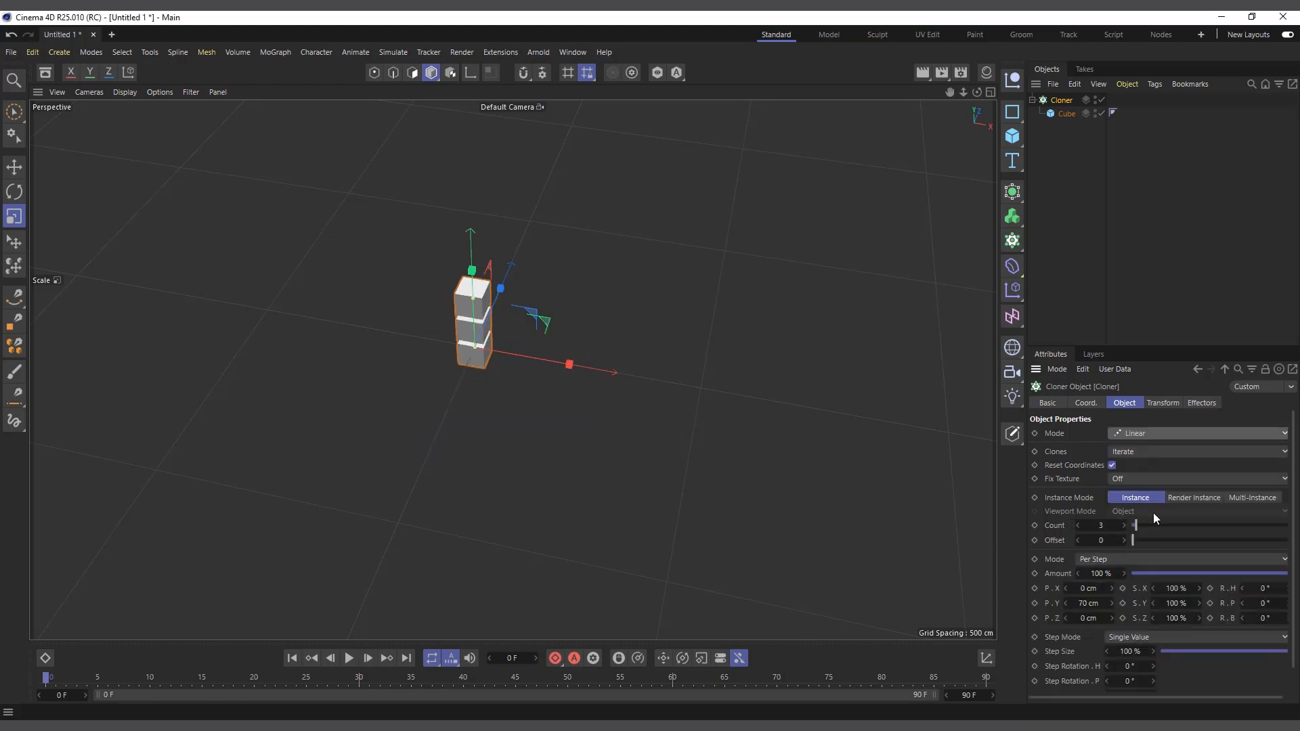
{"action": "left_click", "coordinate": [1140, 433]}
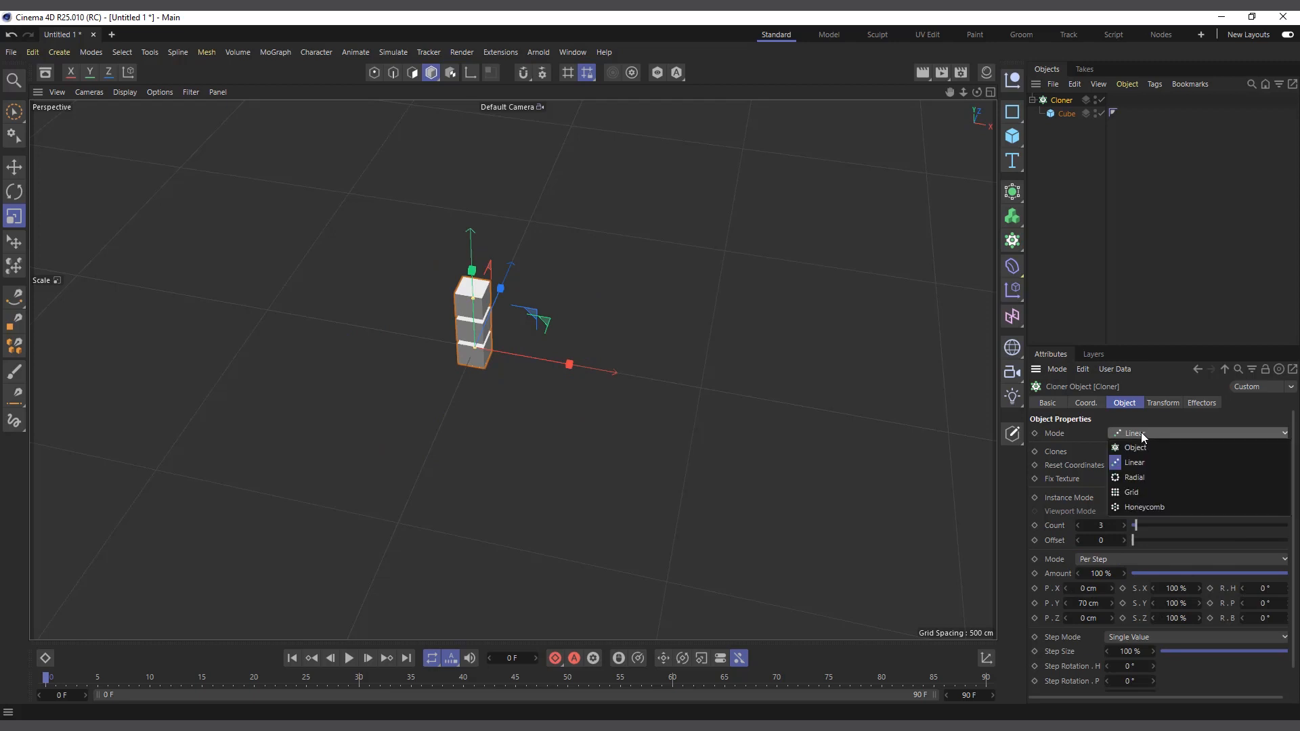
{"action": "left_click", "coordinate": [1137, 448]}
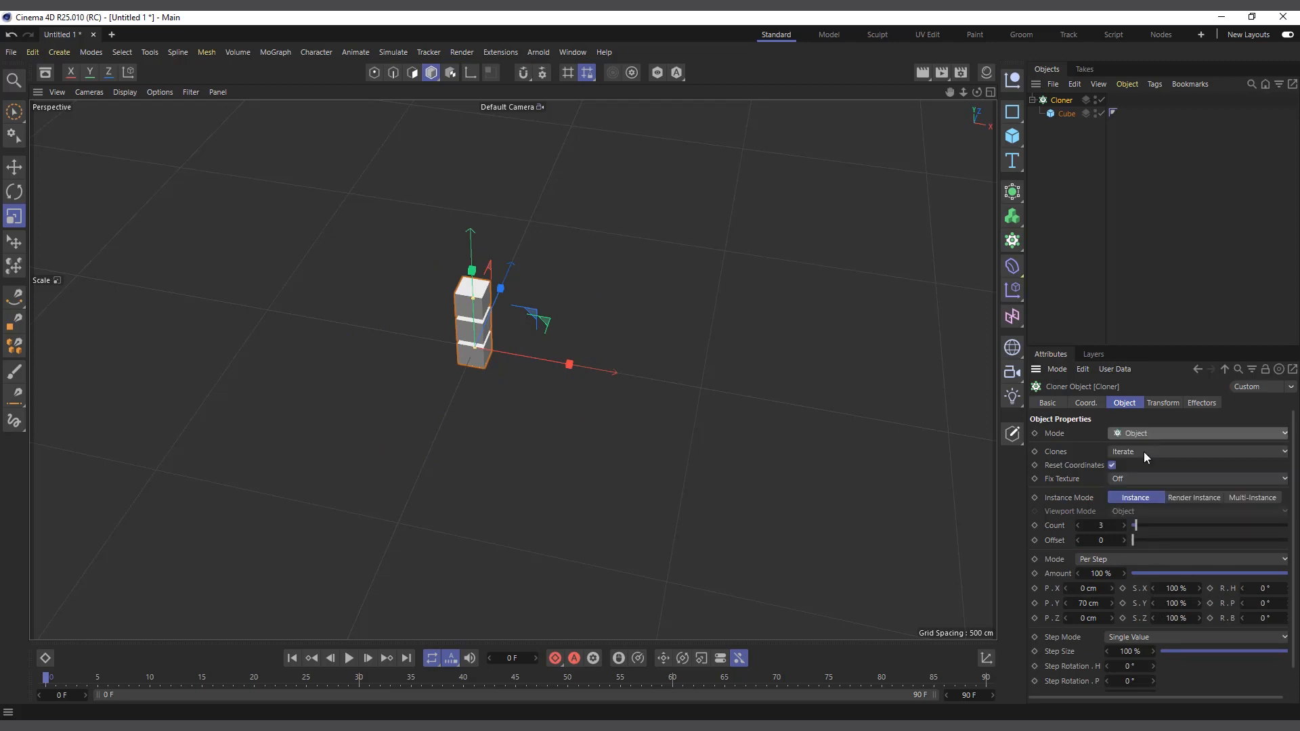
{"action": "left_click", "coordinate": [1129, 437]}
{"action": "left_click", "coordinate": [1135, 486]}
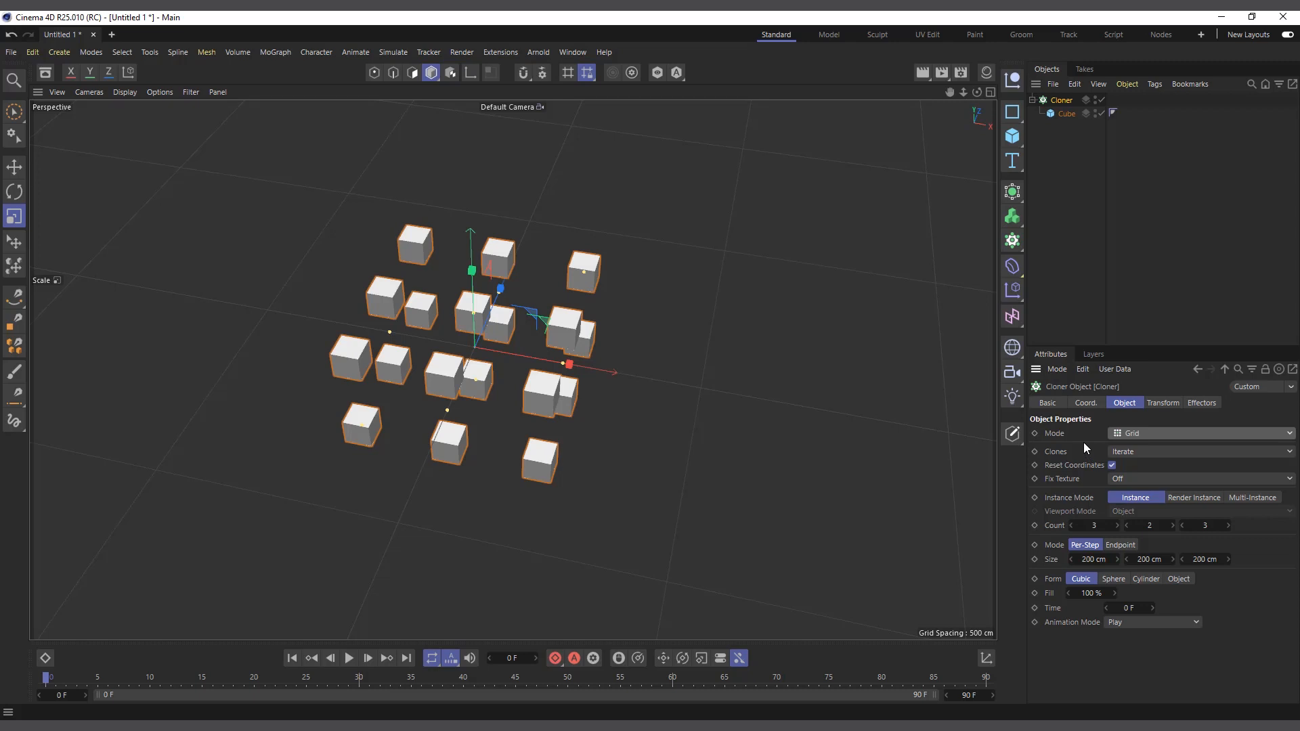
- Set the Cloner's grid count to 5 along X, 4 along Y and 5 along Z
{"action": "scroll", "coordinate": [489, 295], "scroll_direction": "up", "scroll_amount": 1}
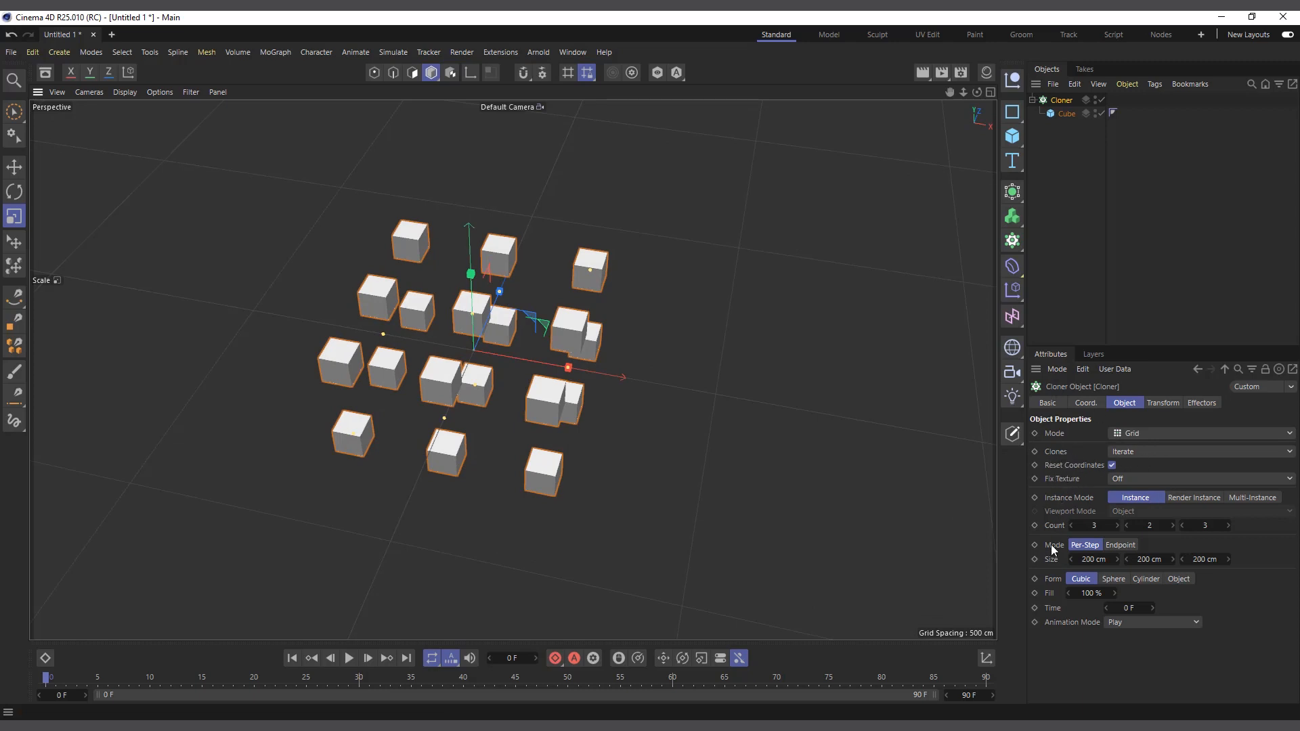
{"action": "left_click", "coordinate": [1116, 526]}
{"action": "left_click", "coordinate": [1116, 526]}
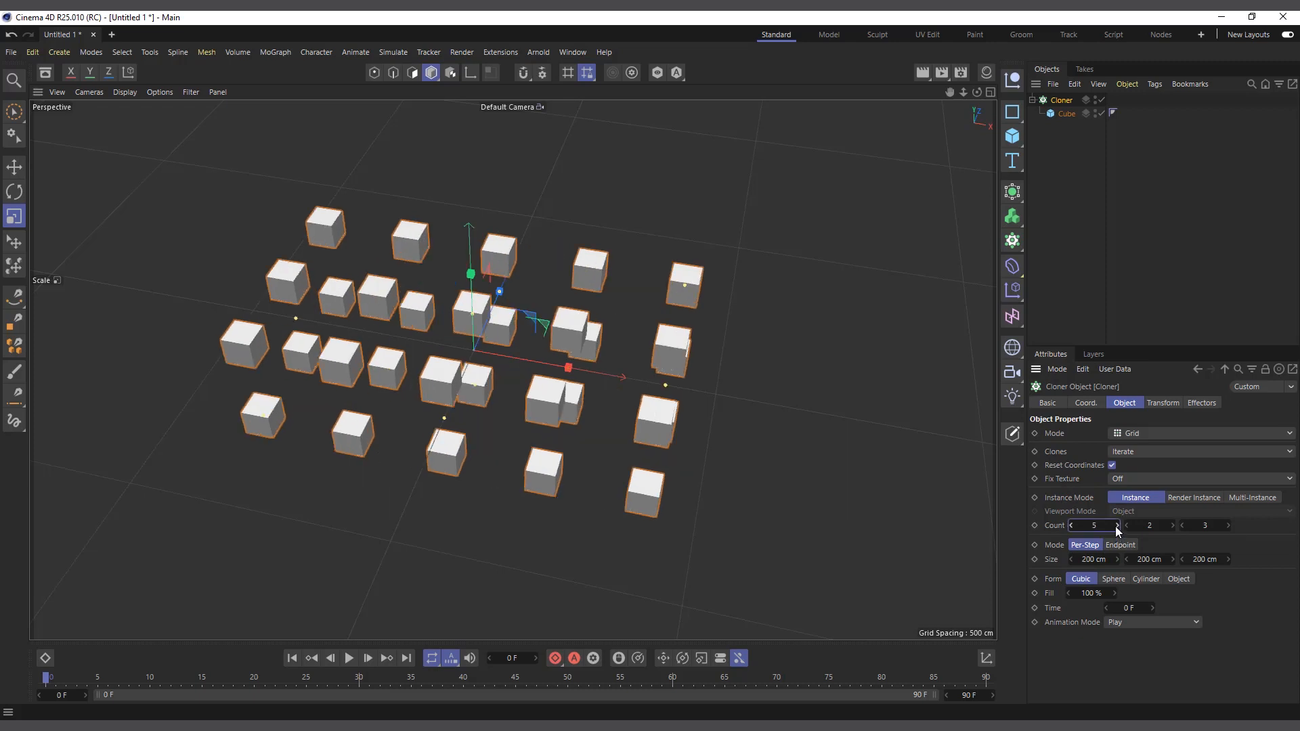
{"action": "left_click", "coordinate": [1173, 526]}
{"action": "left_click", "coordinate": [1173, 526]}
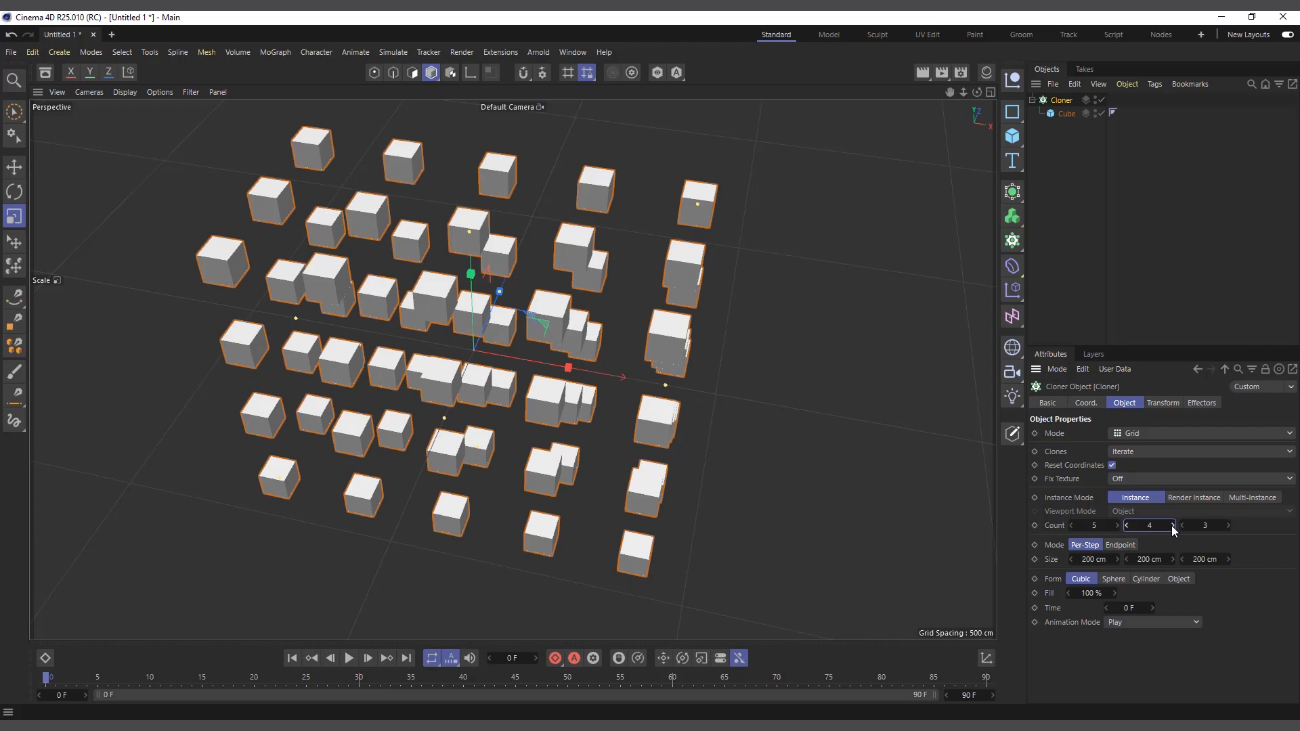
{"action": "left_click", "coordinate": [1225, 525]}
{"action": "left_click", "coordinate": [1225, 525]}
{"action": "left_click_drag", "start_coordinate": [977, 92], "coordinate": [961, 52]}
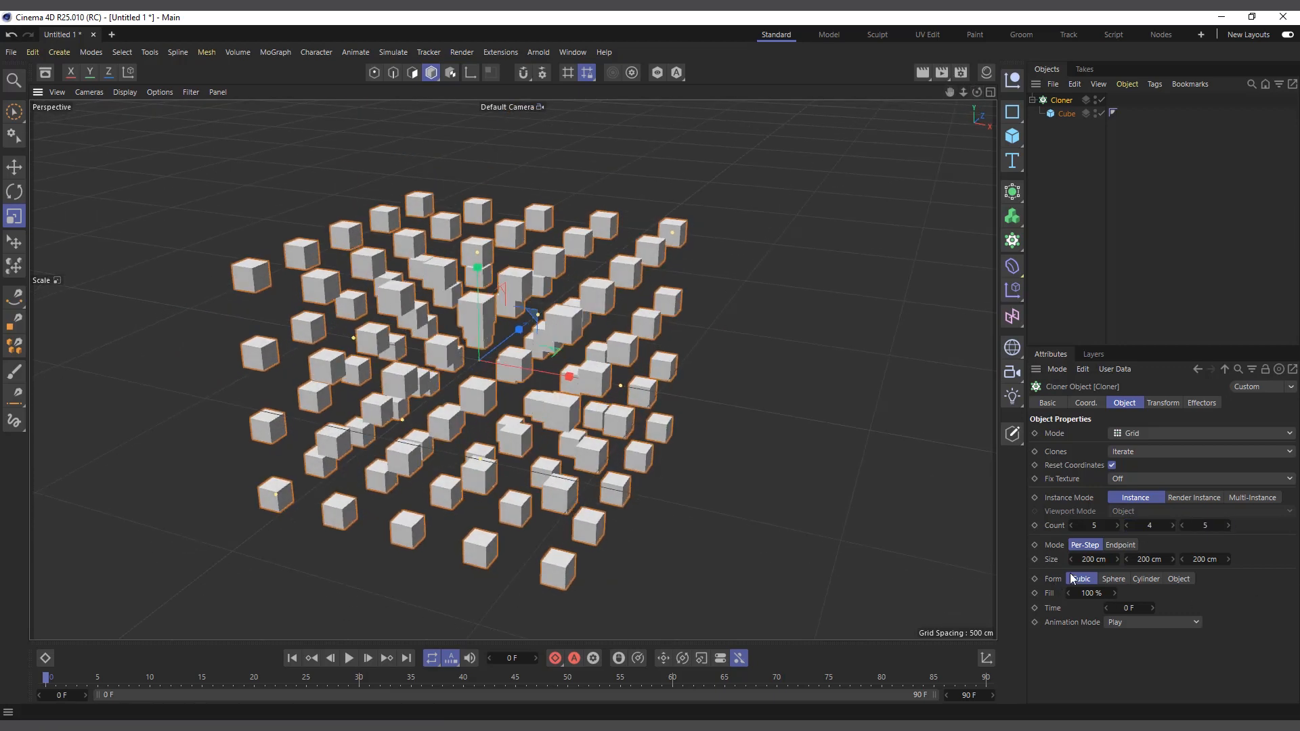
- Spread the clones apart by setting the per-step grid size to about 419, 271 and 246 cm
{"action": "mouse_move", "coordinate": [1071, 559]}
{"action": "left_mouse_down"}
{"action": "mouse_move", "coordinate": [1059, 559]}
{"action": "mouse_move", "coordinate": [1221, 559]}
{"action": "left_mouse_up"}
{"action": "scroll", "coordinate": [482, 362], "scroll_direction": "down", "scroll_amount": 4}
{"action": "scroll", "coordinate": [376, 475], "scroll_direction": "up", "scroll_amount": 1}
{"action": "scroll", "coordinate": [376, 473], "scroll_direction": "up", "scroll_amount": 1}
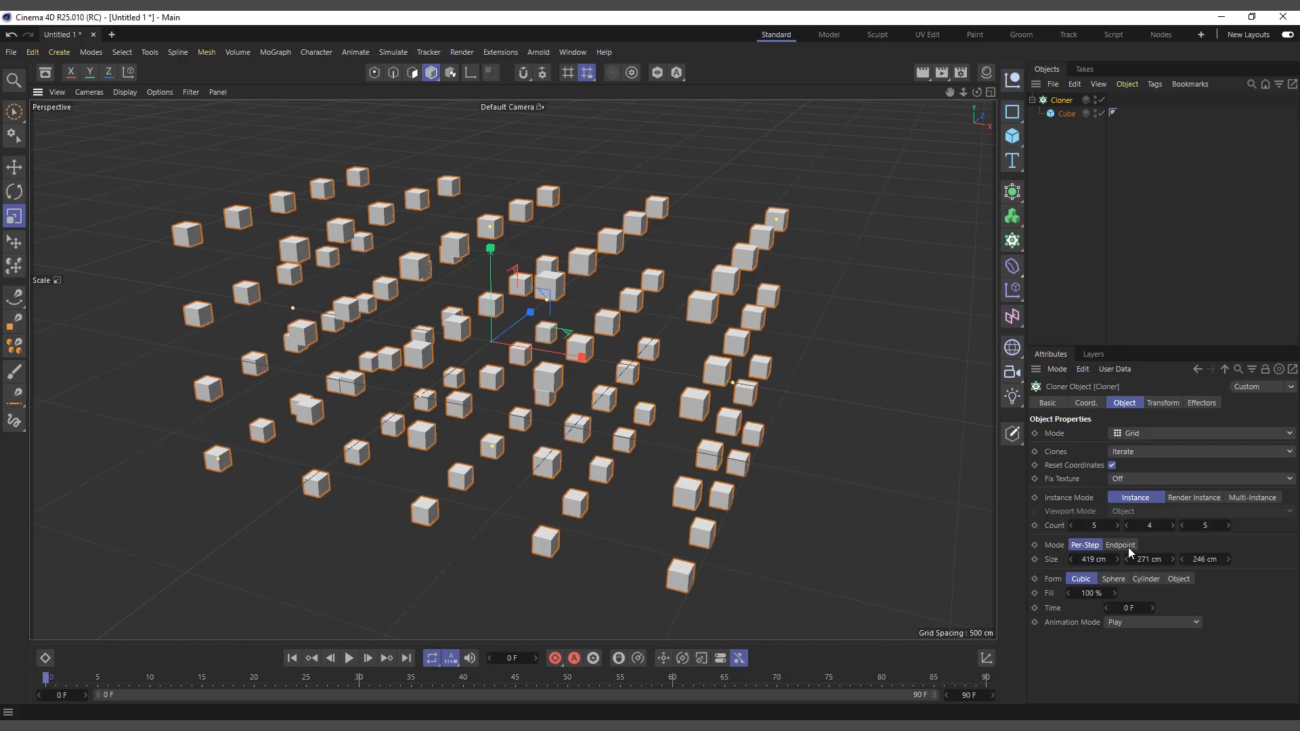
{"action": "mouse_move", "coordinate": [977, 92]}
{"action": "left_mouse_down"}
{"action": "mouse_move", "coordinate": [1028, 95]}
{"action": "mouse_move", "coordinate": [981, 94]}
{"action": "left_mouse_up"}
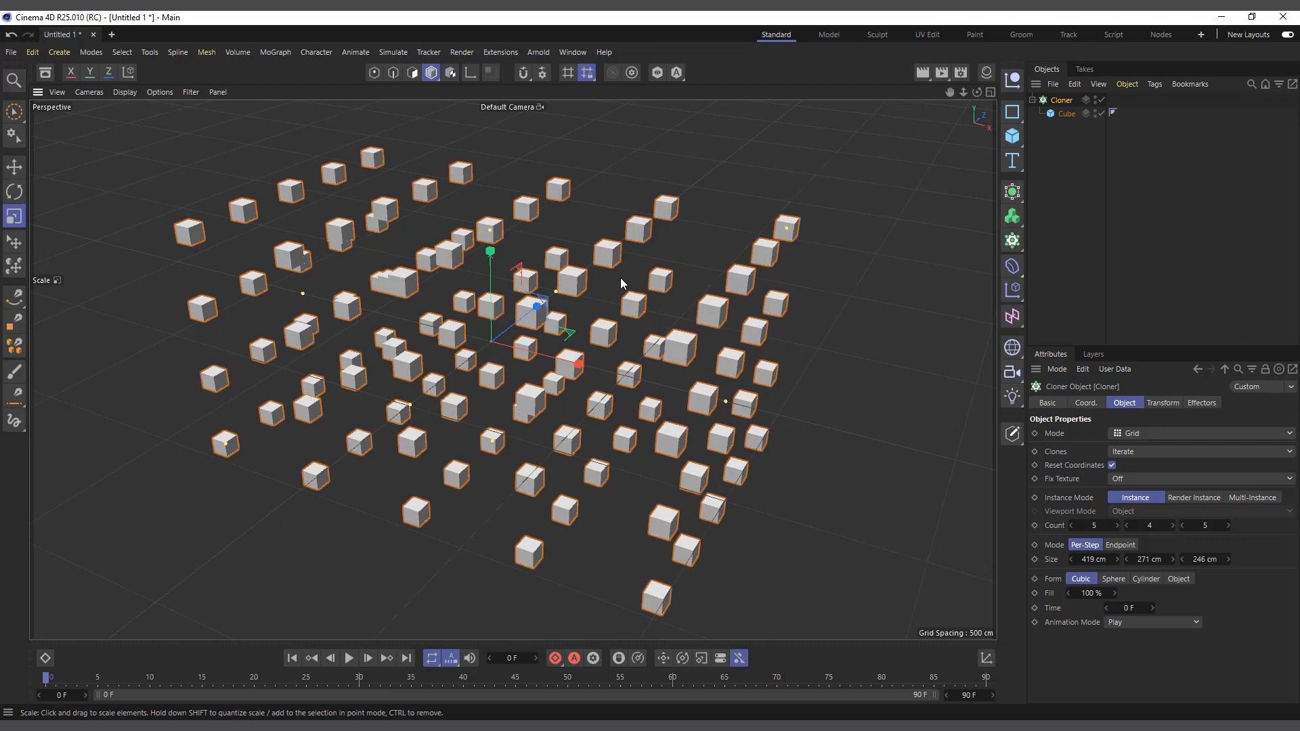
- Raise the grid's X count to 9 in Per-Step mode, and bring it back to 5
{"action": "left_click", "coordinate": [1116, 526]}
{"action": "left_click", "coordinate": [1116, 526]}
{"action": "left_click", "coordinate": [1116, 526]}
{"action": "left_click", "coordinate": [1116, 526]}
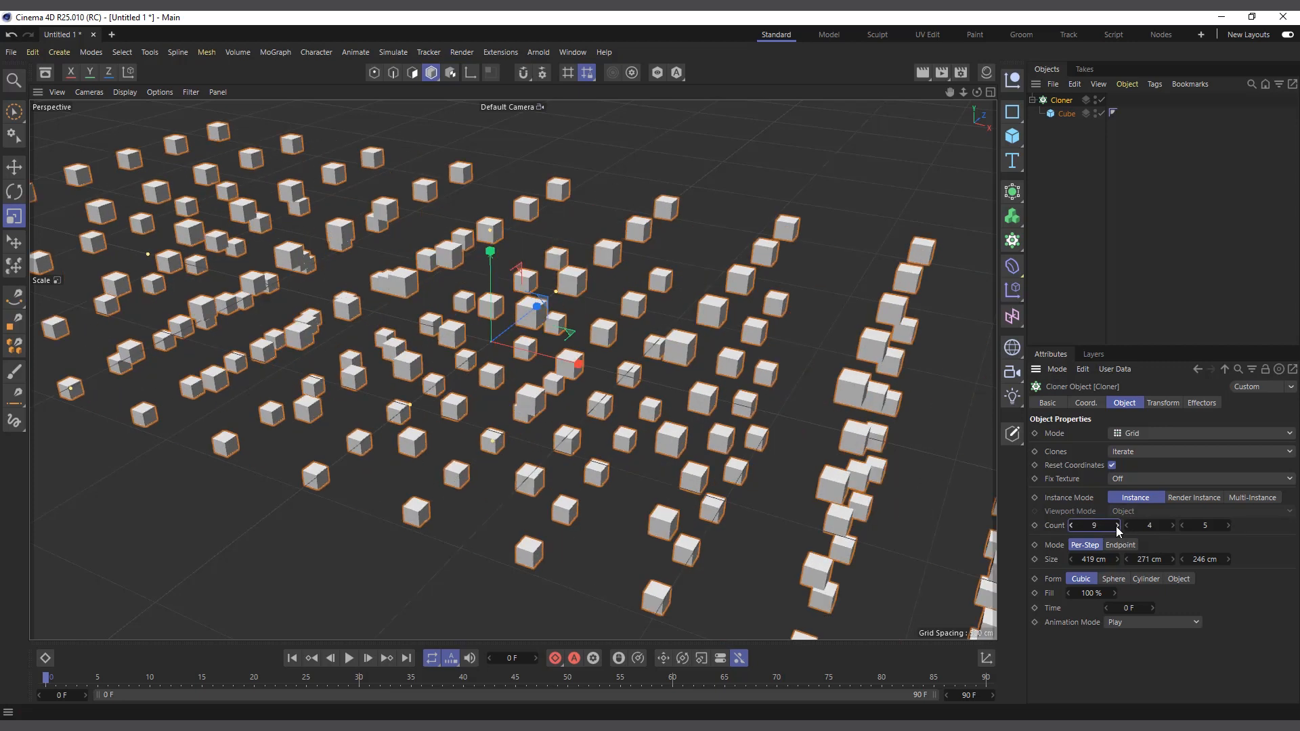
{"action": "left_click", "coordinate": [1071, 525]}
{"action": "left_click", "coordinate": [1071, 525]}
{"action": "left_click", "coordinate": [1070, 525]}
{"action": "left_click", "coordinate": [1070, 525]}
- Switch the grid's spacing mode to Endpoint and raise the X count to 11
{"action": "left_click", "coordinate": [1122, 545]}
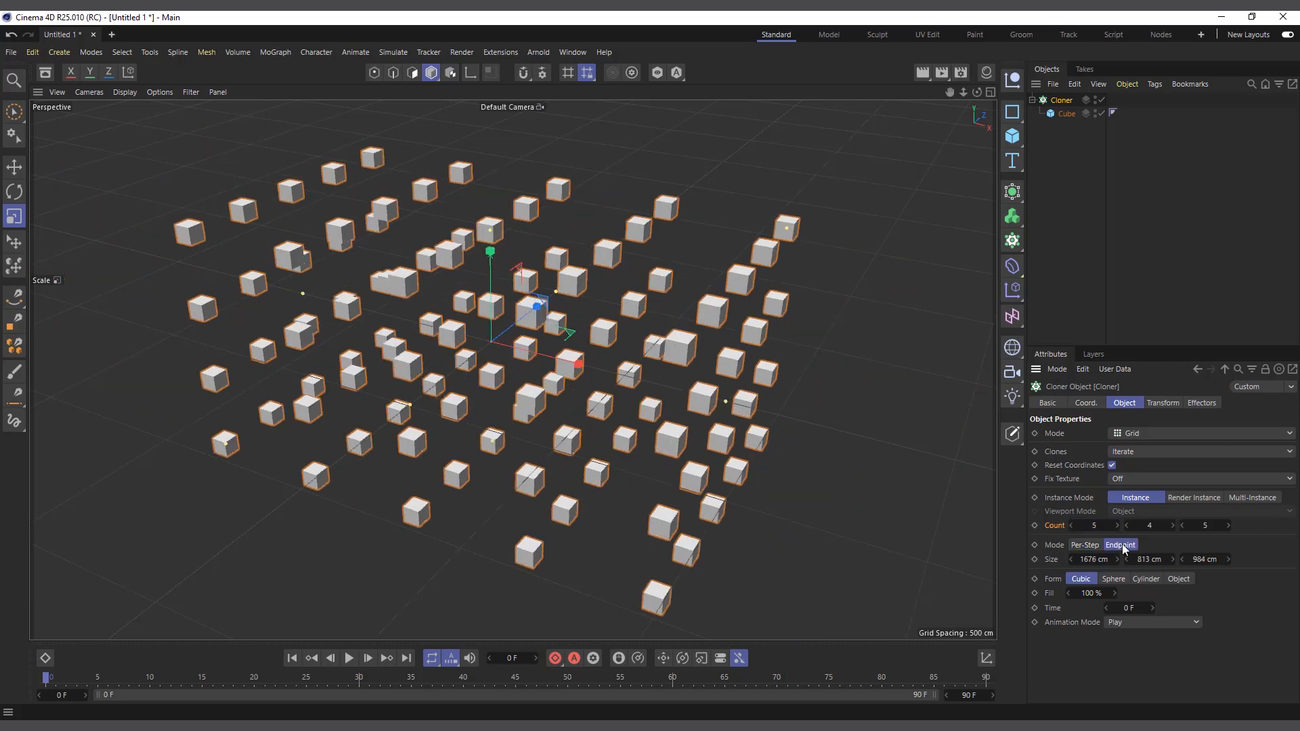
{"action": "left_click", "coordinate": [1112, 525]}
{"action": "left_click", "coordinate": [1117, 527]}
{"action": "left_click", "coordinate": [1117, 527]}
{"action": "left_click", "coordinate": [1117, 526]}
{"action": "left_click", "coordinate": [1117, 526]}
{"action": "left_click", "coordinate": [1117, 526]}
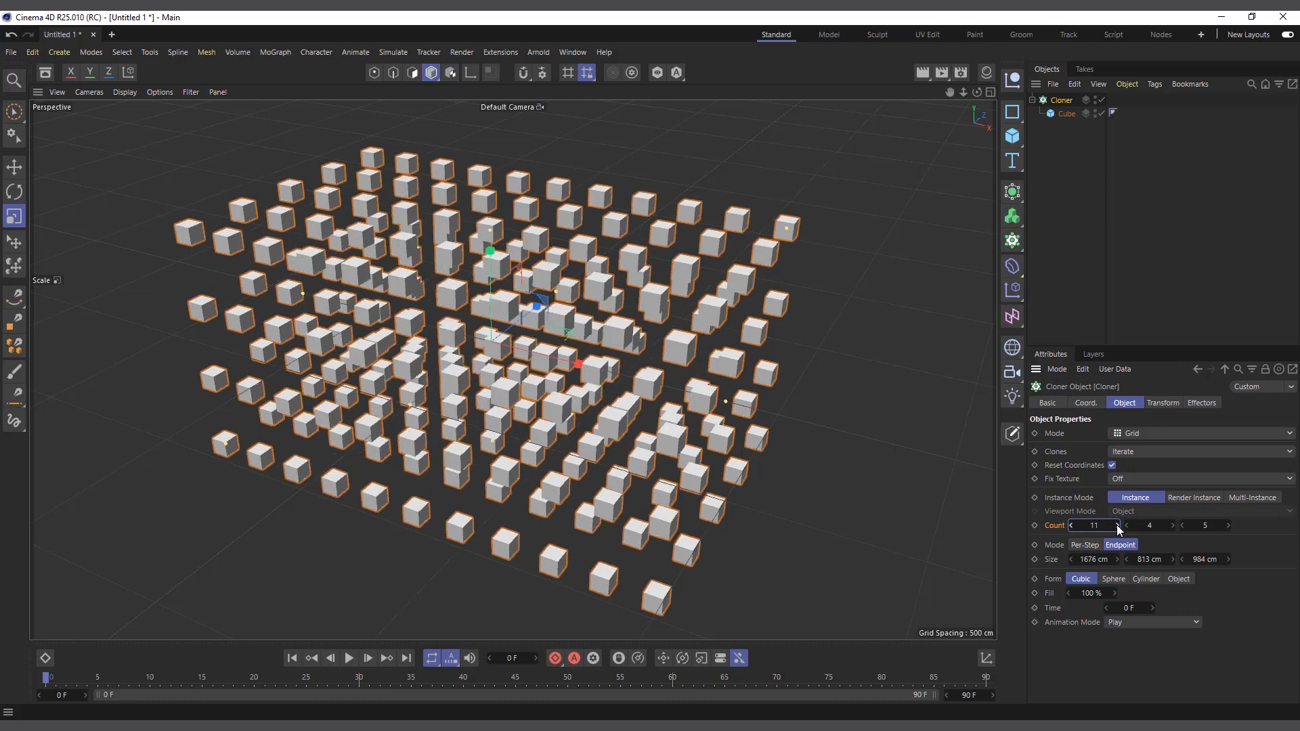
- Set the Cloner's grid count to 9 along X and 7 along Y in Endpoint mode
{"action": "left_click", "coordinate": [1117, 526]}
{"action": "left_click", "coordinate": [1117, 526]}
{"action": "left_click", "coordinate": [1071, 525]}
{"action": "left_click", "coordinate": [1071, 526]}
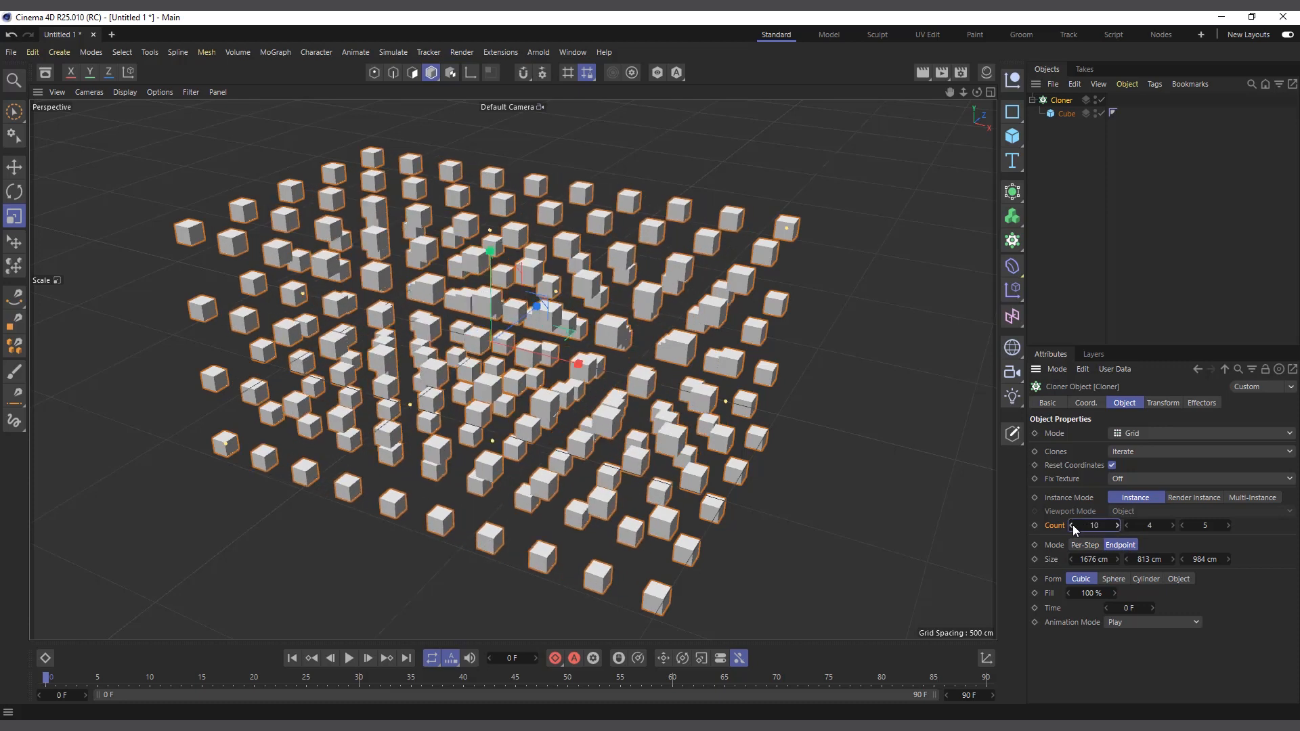
{"action": "left_click", "coordinate": [1071, 526]}
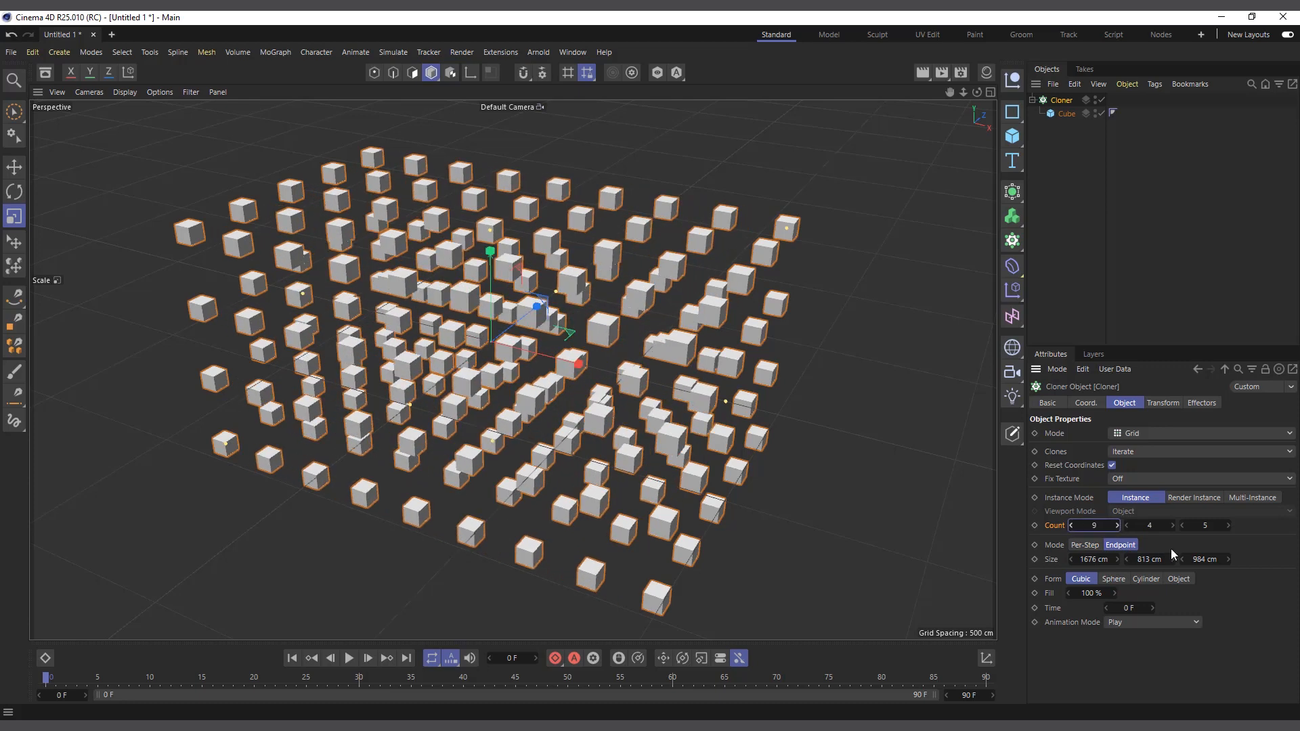
{"action": "left_click", "coordinate": [1172, 525]}
{"action": "left_click", "coordinate": [1172, 525]}
{"action": "left_click", "coordinate": [1172, 525]}
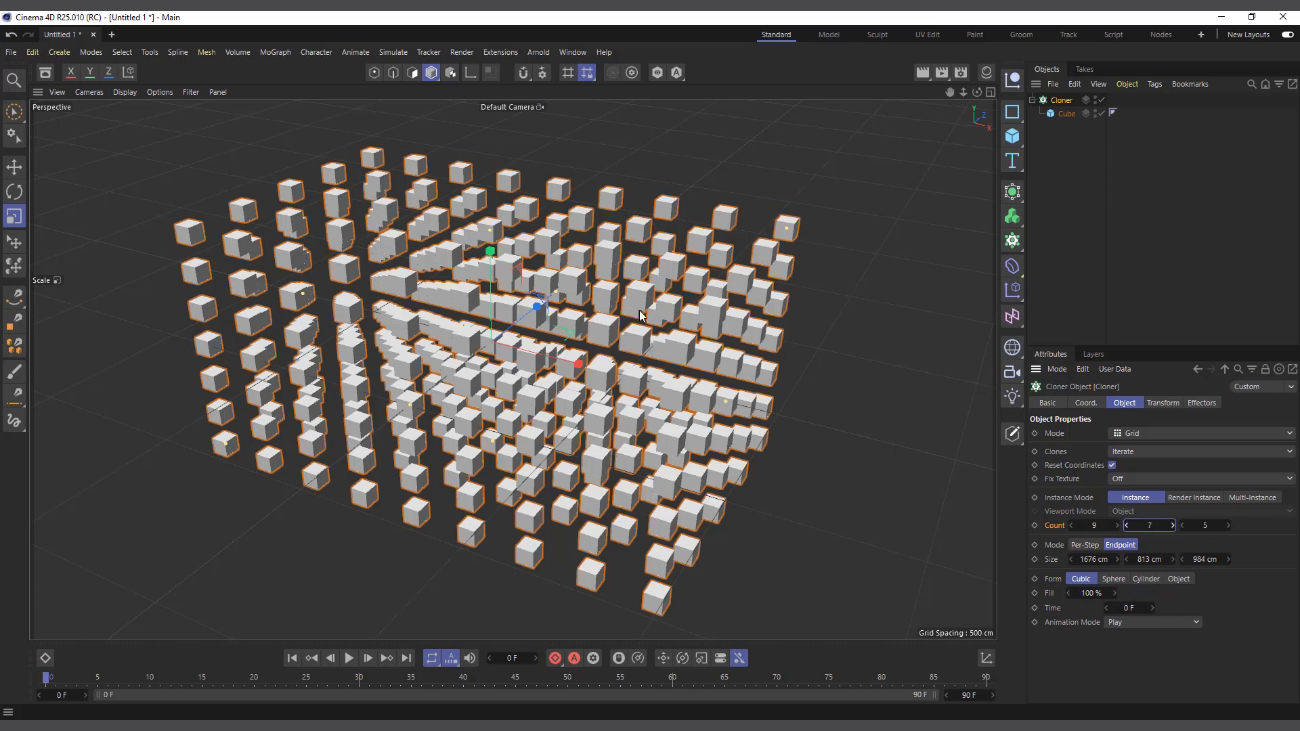
- Switch the grid's form to Sphere and raise the count to 20 along X, 20 along Y and 24 along Z
{"action": "left_click_drag", "start_coordinate": [976, 92], "coordinate": [936, 90]}
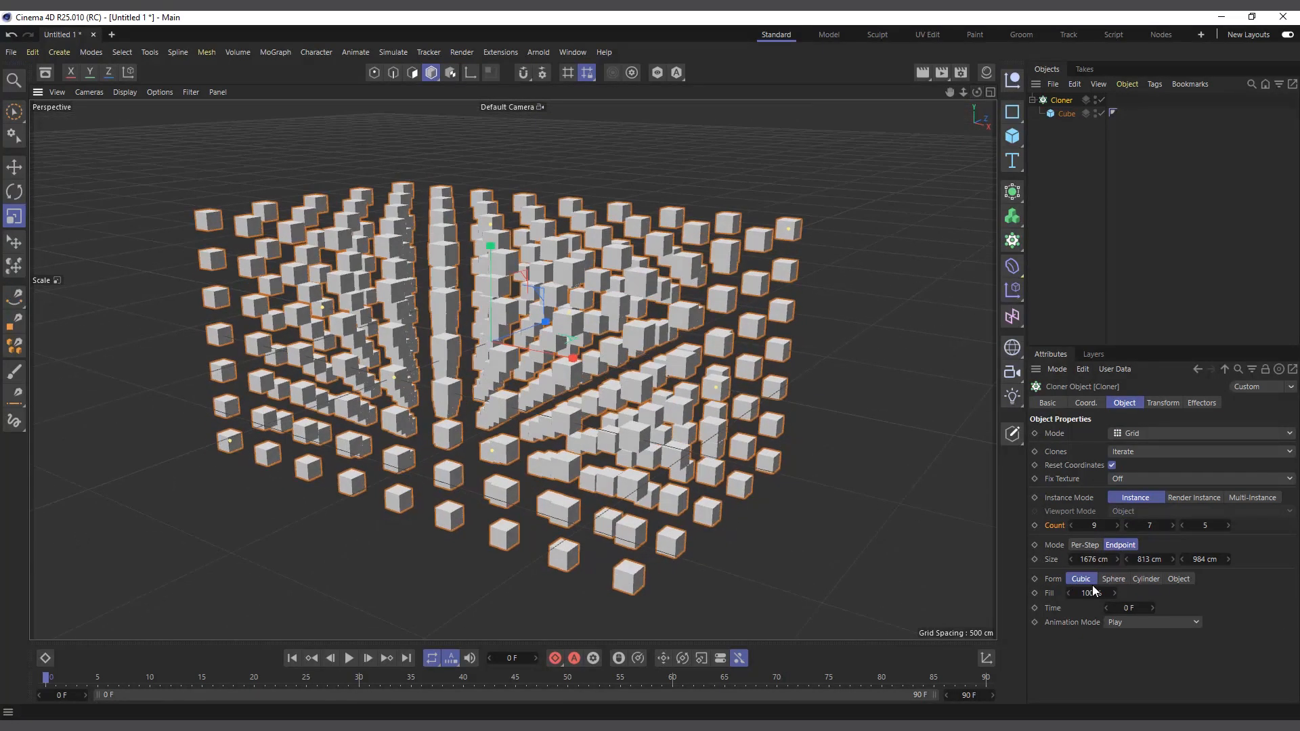
{"action": "left_click", "coordinate": [1113, 580]}
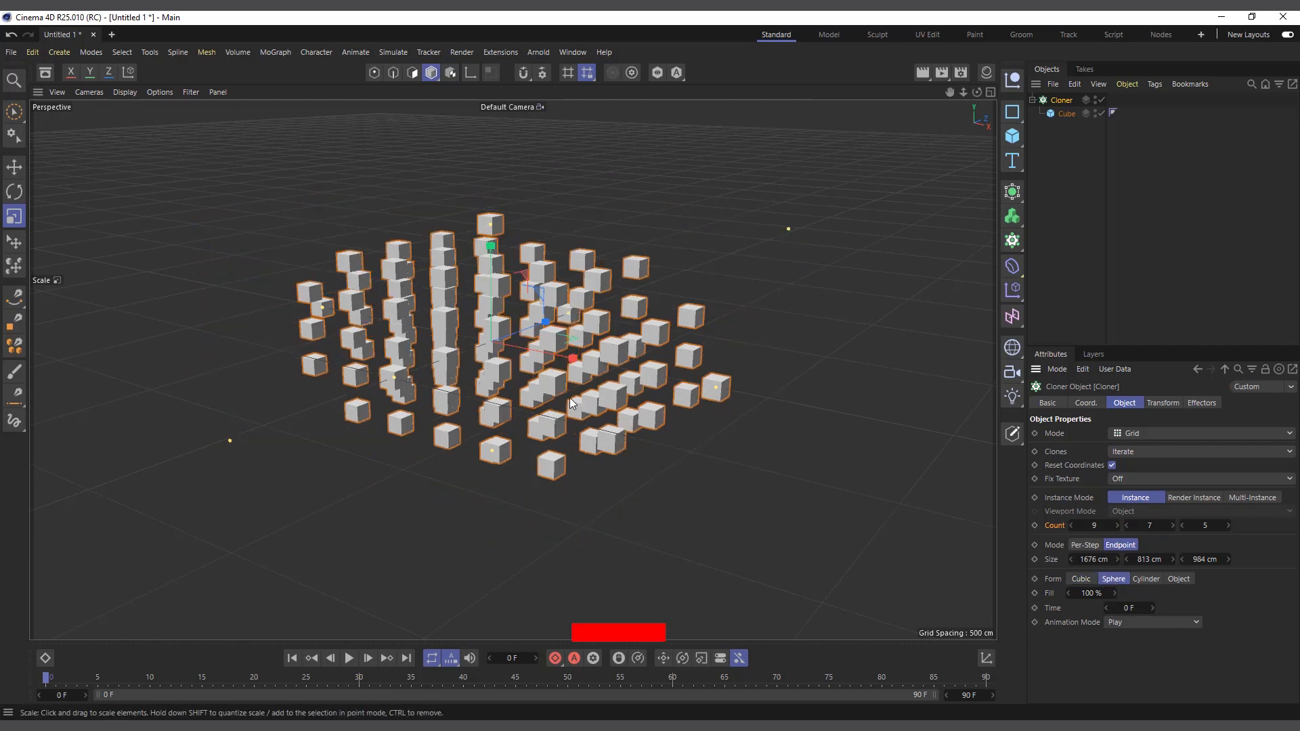
{"action": "scroll", "coordinate": [864, 245], "scroll_direction": "up", "scroll_amount": 1}
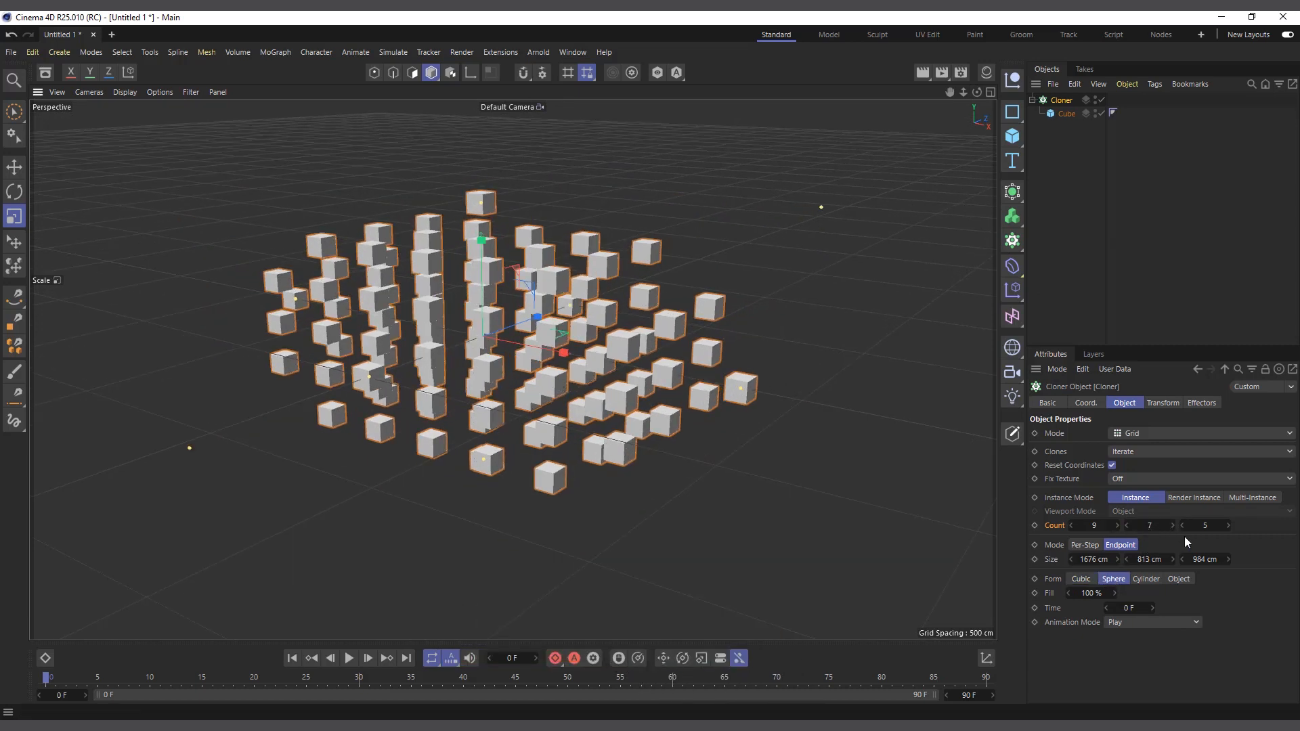
{"action": "left_click_drag", "start_coordinate": [1118, 526], "coordinate": [1118, 526]}
{"action": "left_click", "coordinate": [1117, 526]}
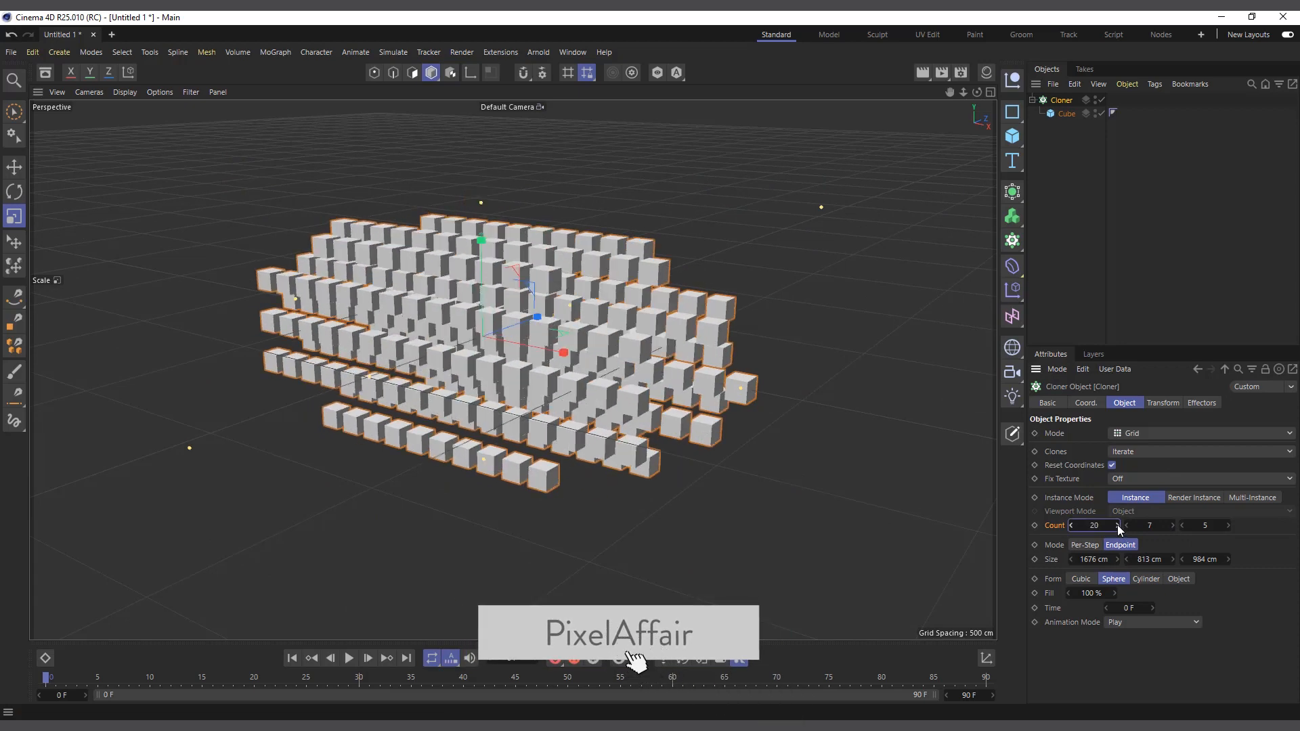
{"action": "left_click", "coordinate": [1173, 525]}
{"action": "left_click_drag", "start_coordinate": [1172, 524], "coordinate": [1228, 523]}
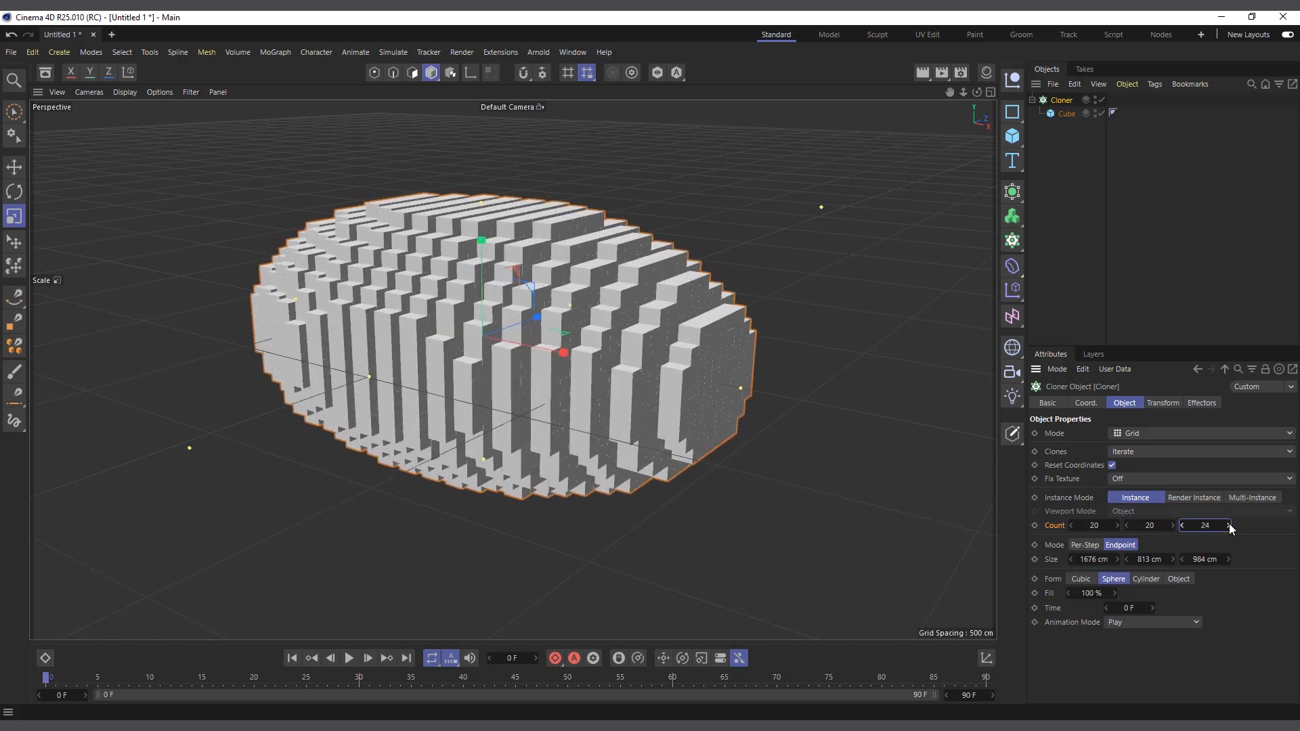
- Change the grid's form to Cylinder, and switch the Cloner's mode from Grid to Object
{"action": "left_click", "coordinate": [1145, 579]}
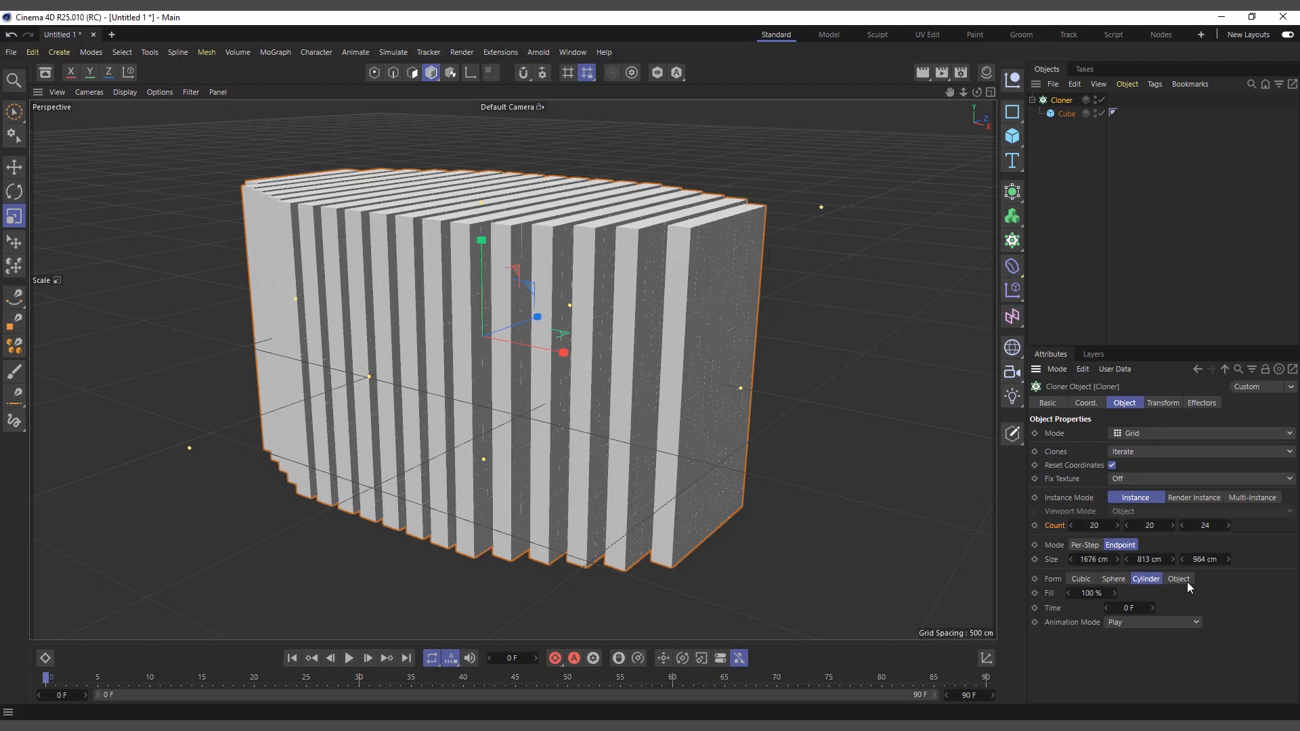
{"action": "left_click", "coordinate": [1135, 433]}
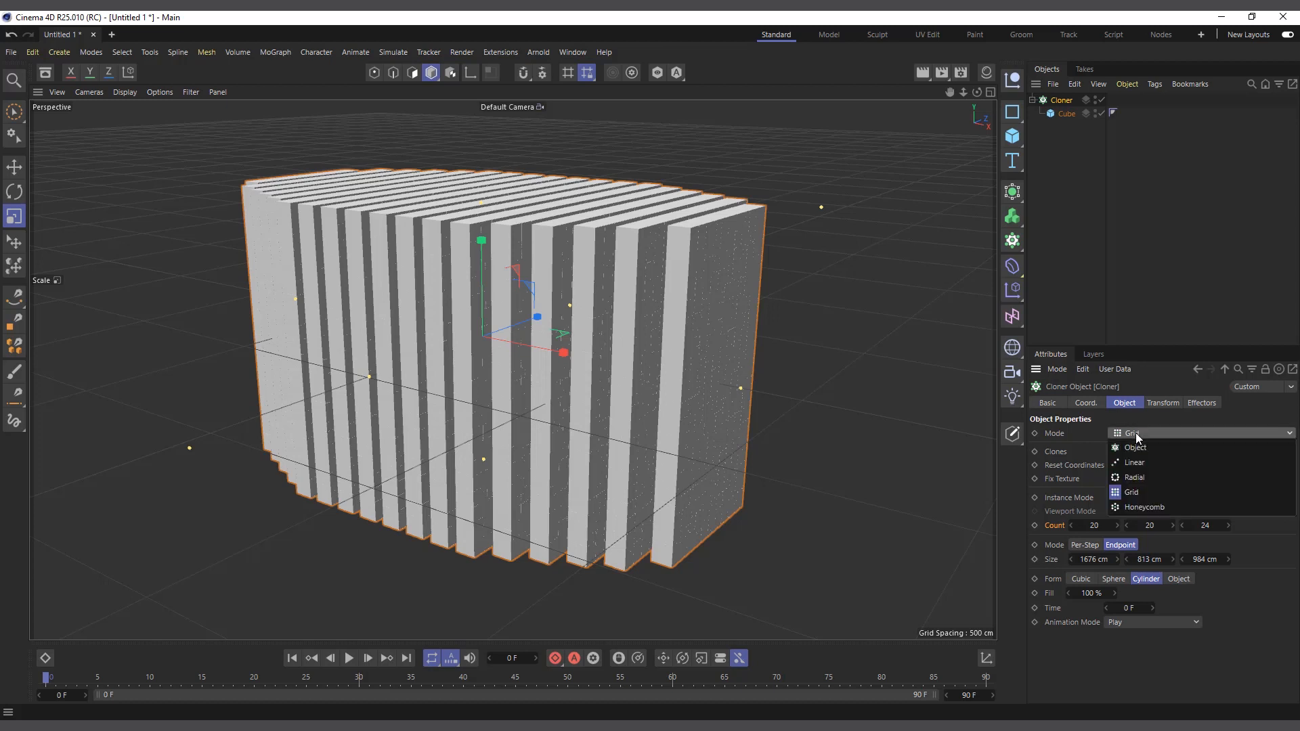
{"action": "left_click", "coordinate": [1245, 612]}
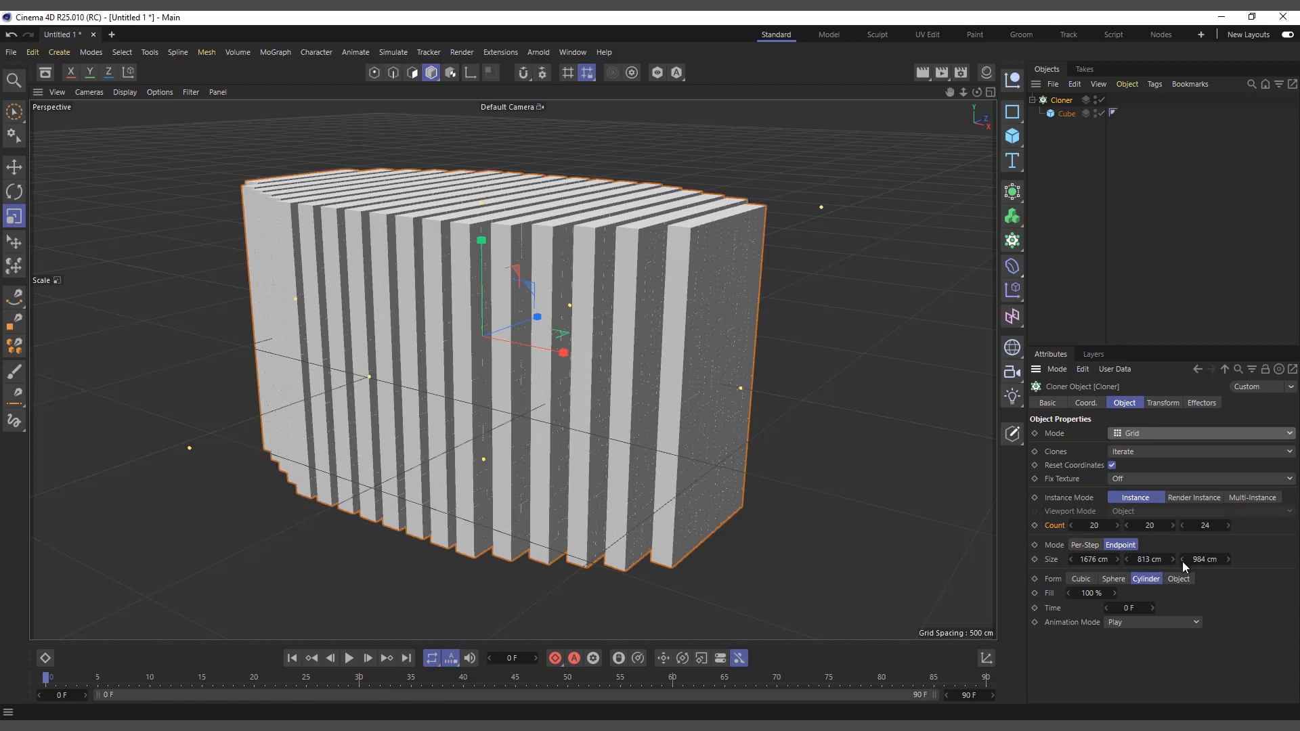
{"action": "mouse_move", "coordinate": [976, 92]}
{"action": "left_mouse_down"}
{"action": "mouse_move", "coordinate": [951, 93]}
{"action": "mouse_move", "coordinate": [812, 374]}
{"action": "left_mouse_up"}
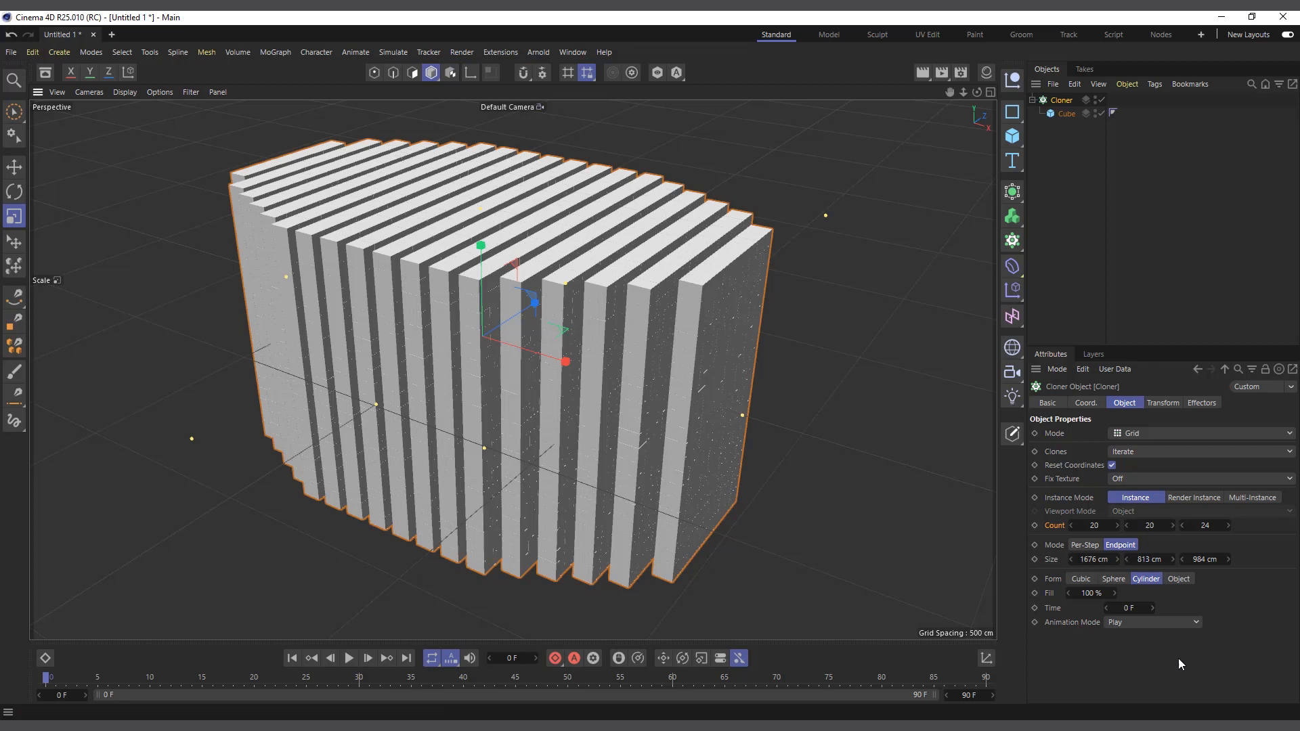
{"action": "left_click", "coordinate": [1129, 437]}
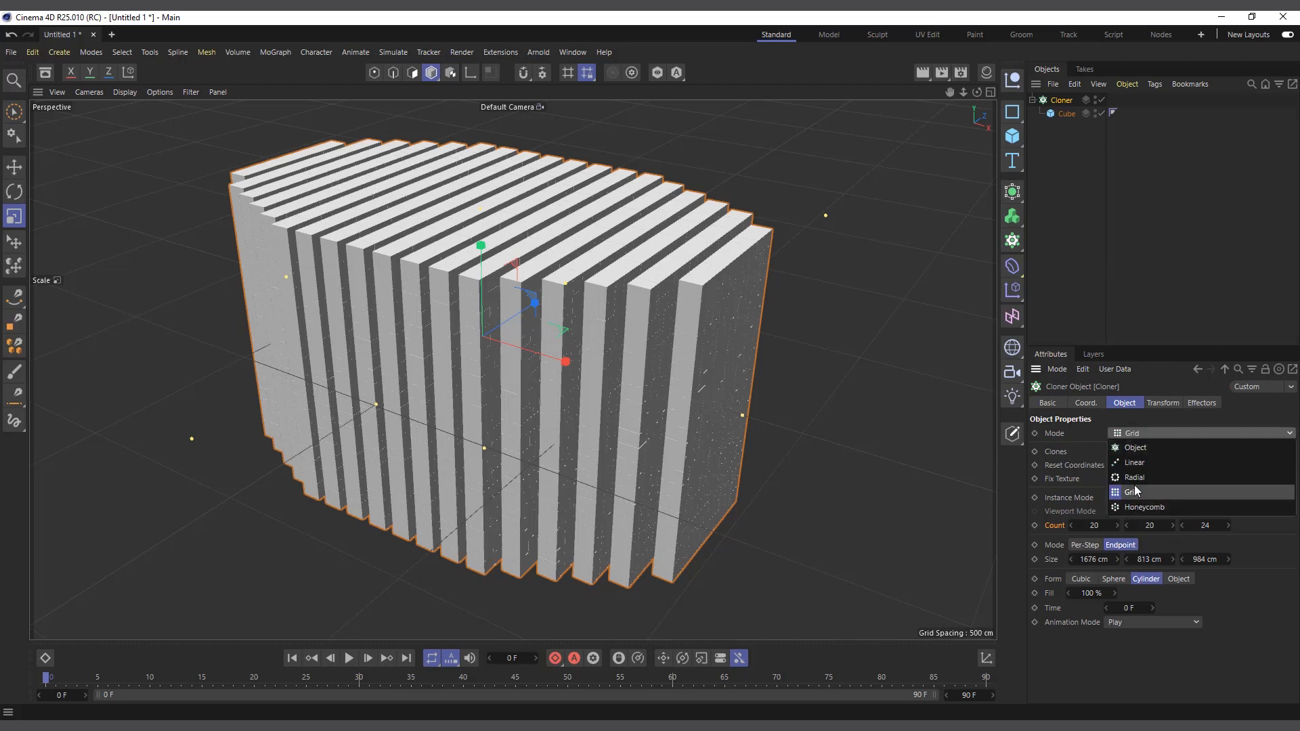
{"action": "left_click", "coordinate": [1135, 447]}
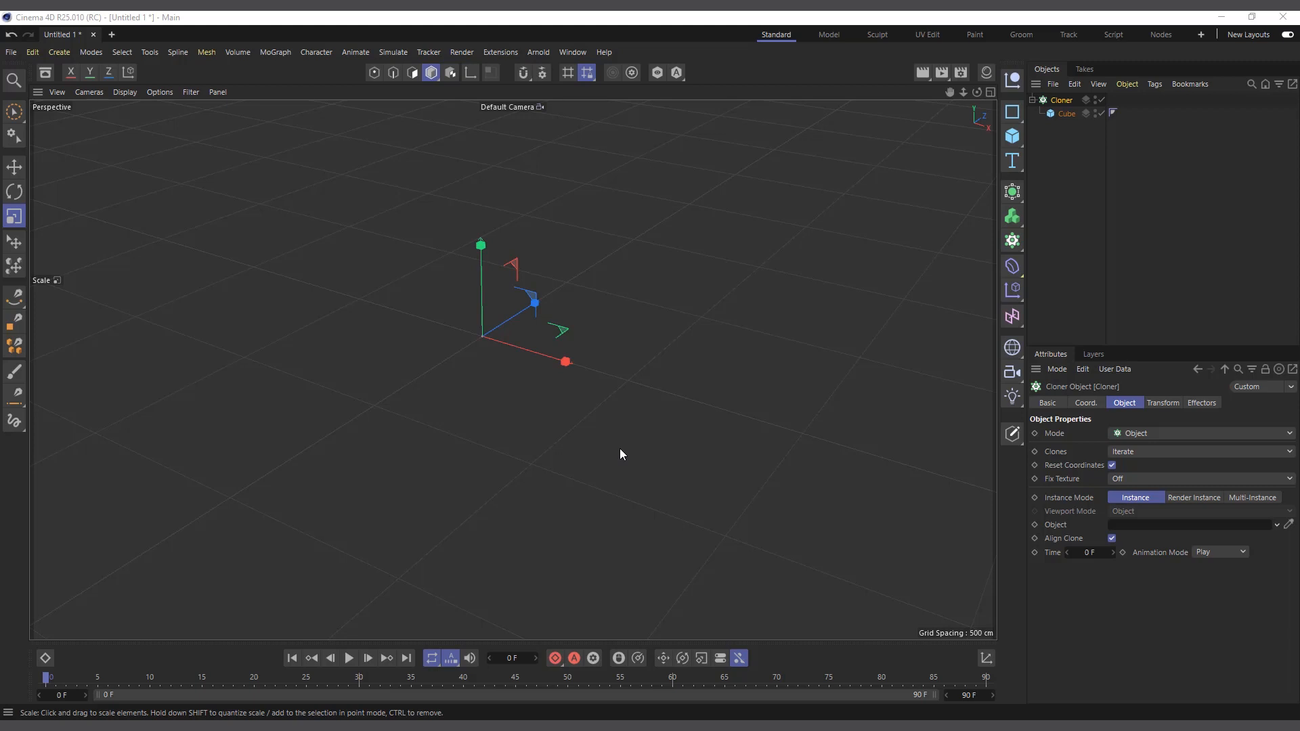
- Add a new standalone cube to the scene and delete the cube nested inside the Cloner
{"action": "left_click", "coordinate": [1012, 141]}
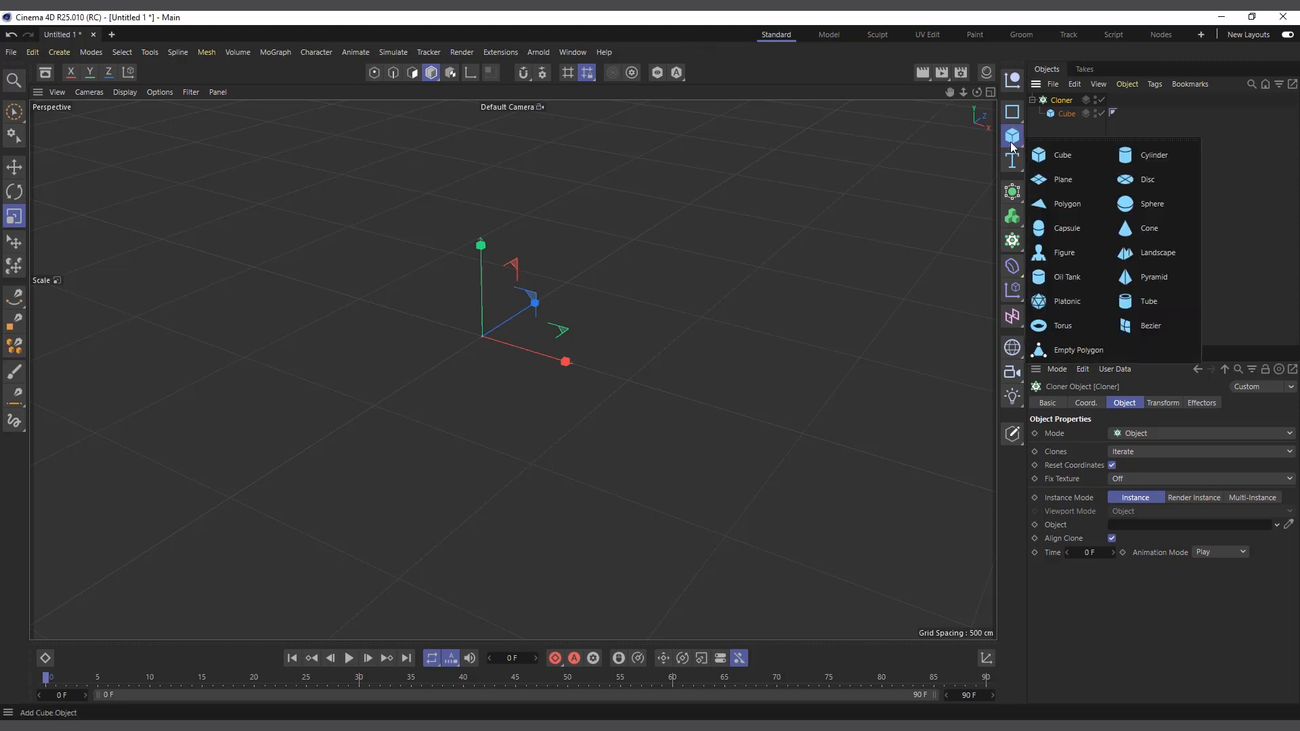
{"action": "left_click", "coordinate": [1042, 156]}
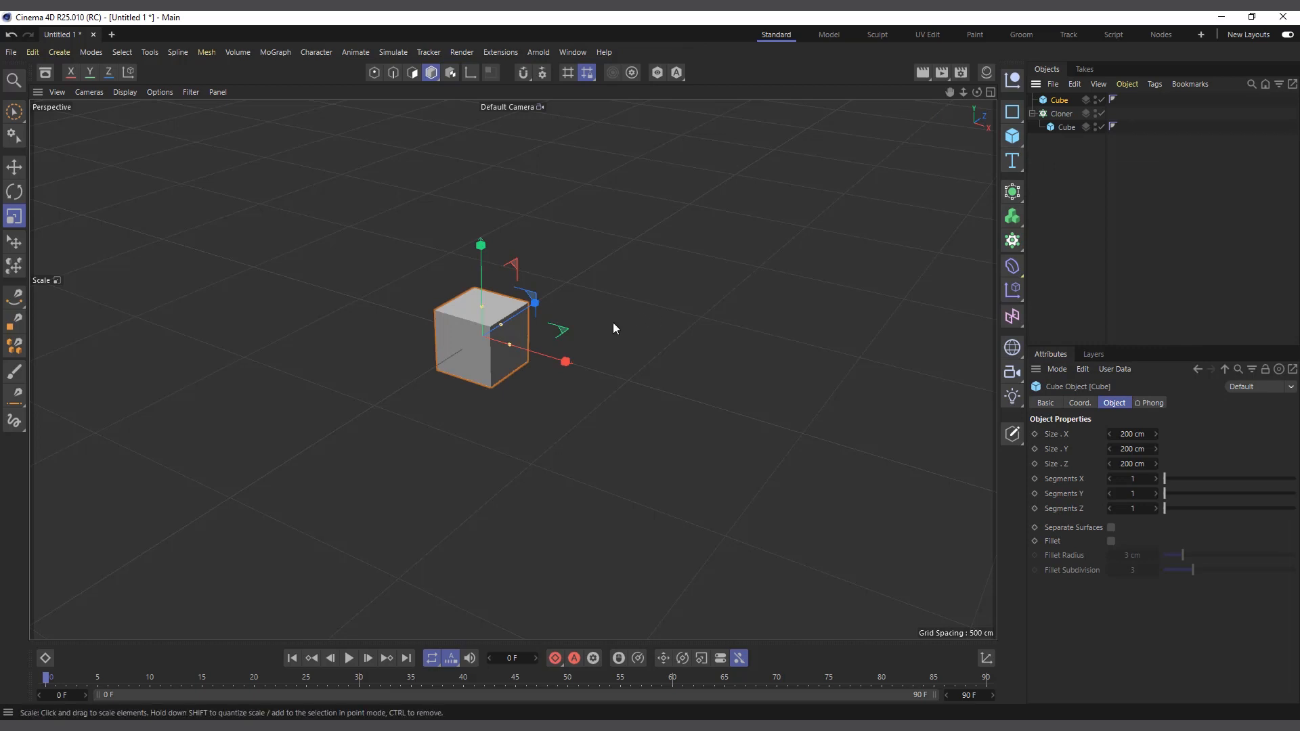
{"action": "left_click", "coordinate": [1065, 128]}
{"action": "key", "text": "Delete"}
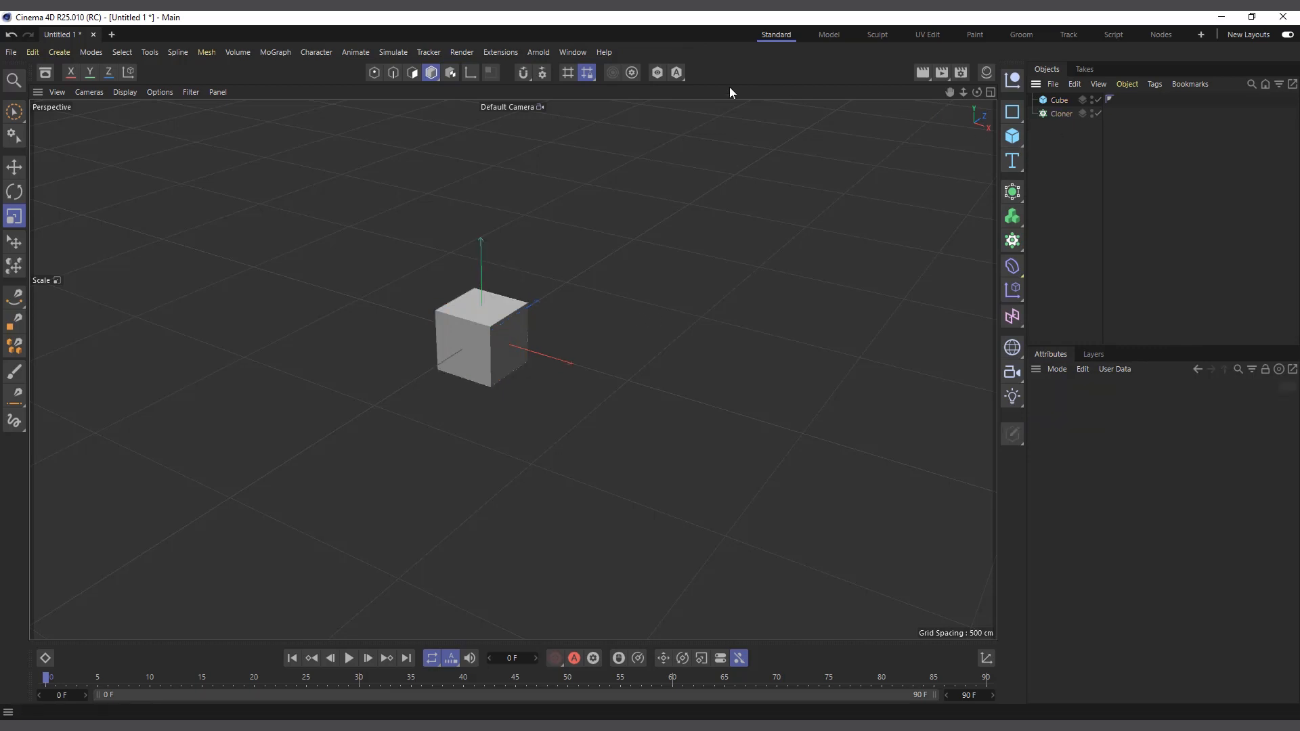
- Add a sphere and scale it down to a radius of about 36.6 cm, disabling the cube while resizing and re-enabling it
{"action": "left_click", "coordinate": [1015, 137]}
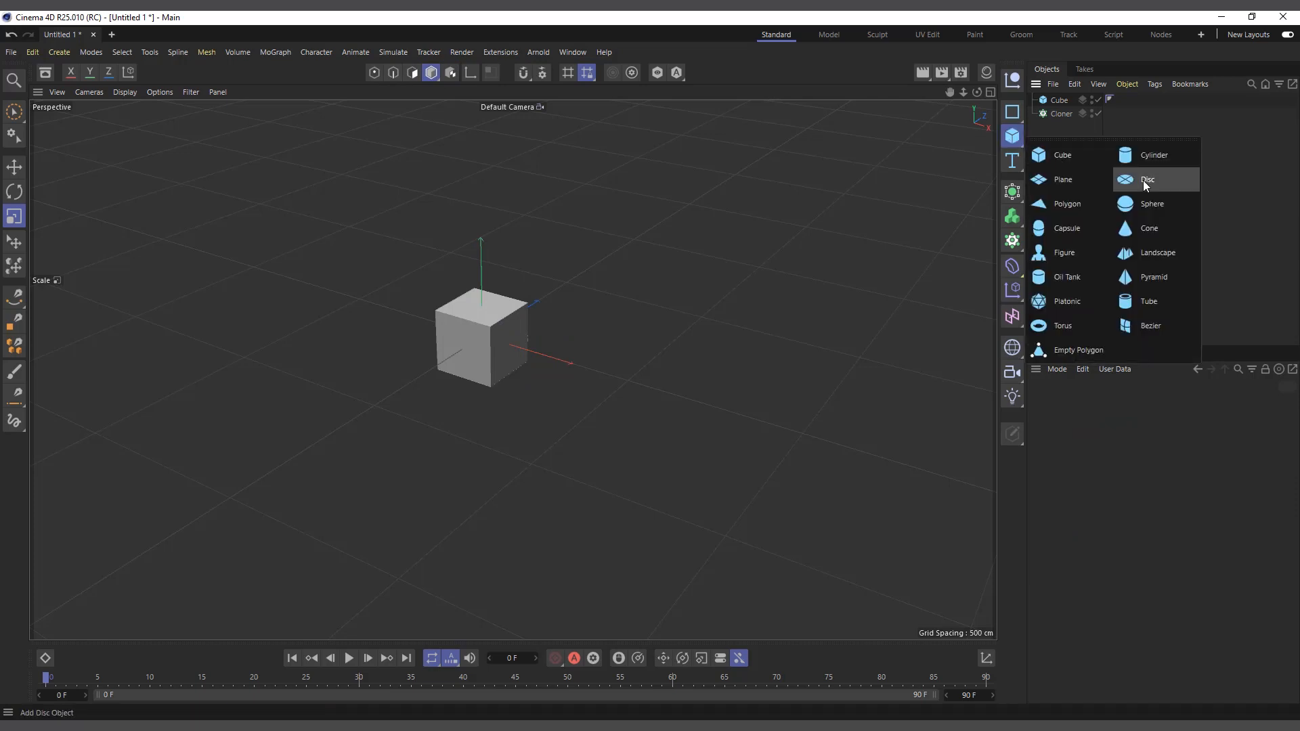
{"action": "left_click", "coordinate": [1144, 202]}
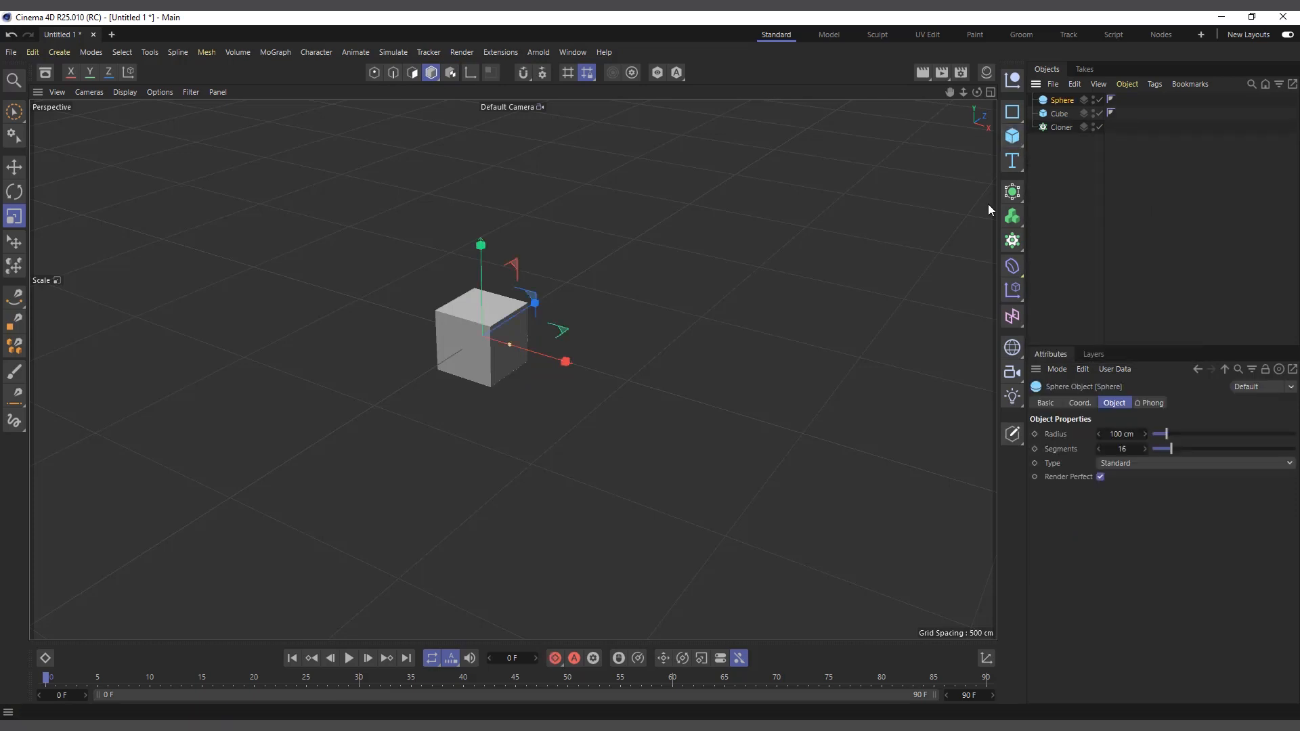
{"action": "left_click", "coordinate": [1057, 114]}
{"action": "left_click", "coordinate": [1098, 113]}
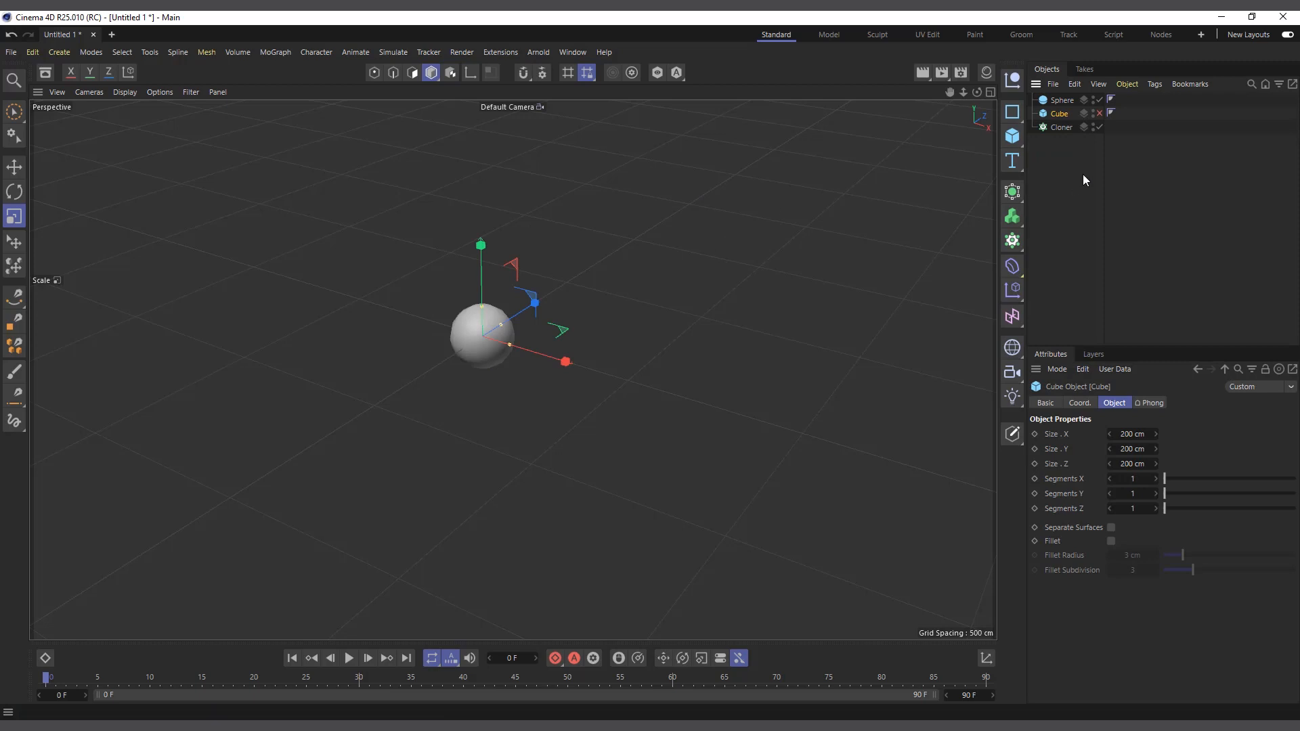
{"action": "left_click", "coordinate": [1061, 100]}
{"action": "left_click_drag", "start_coordinate": [596, 276], "coordinate": [415, 308]}
{"action": "left_click", "coordinate": [1099, 113]}
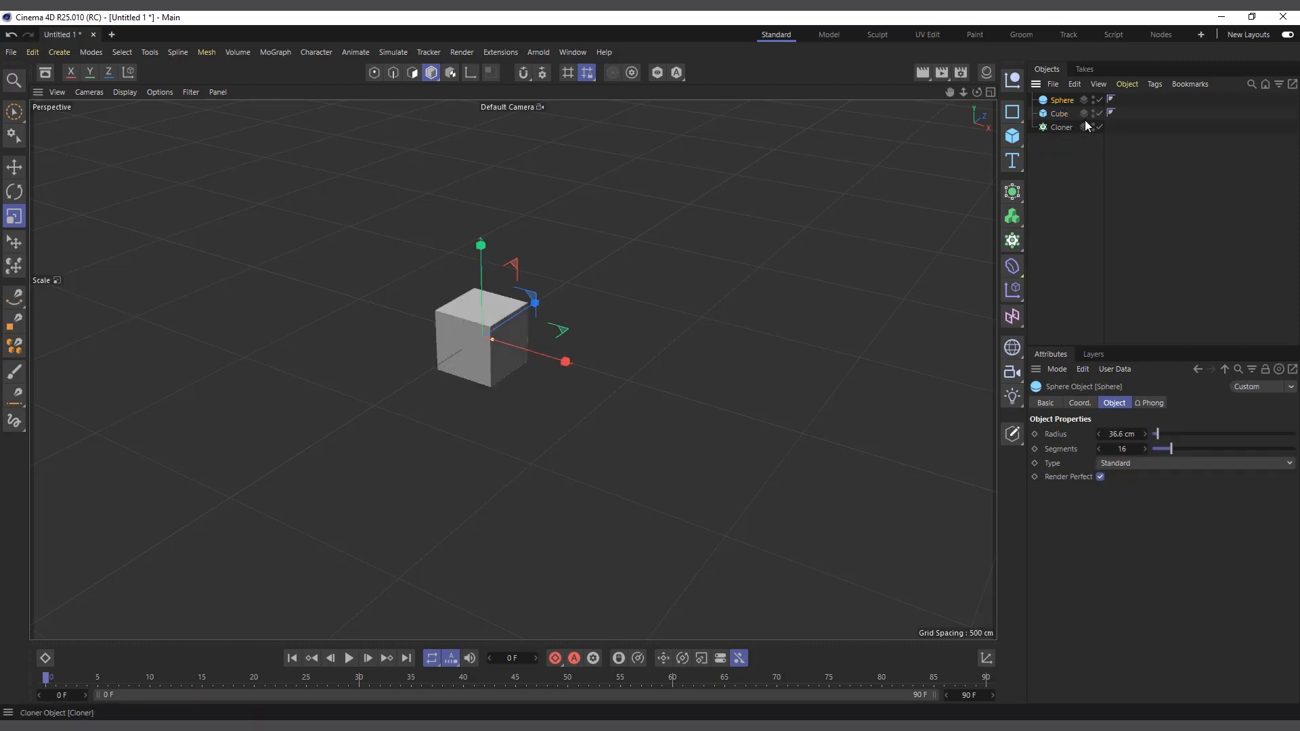
- Make the sphere a child of the Cloner and assign the enabled Cube as the Cloner's target object
{"action": "left_click_drag", "start_coordinate": [1062, 184], "coordinate": [1063, 184]}
{"action": "left_click_drag", "start_coordinate": [1065, 116], "coordinate": [1065, 115]}
{"action": "left_click", "coordinate": [1061, 113]}
{"action": "left_click", "coordinate": [1107, 100]}
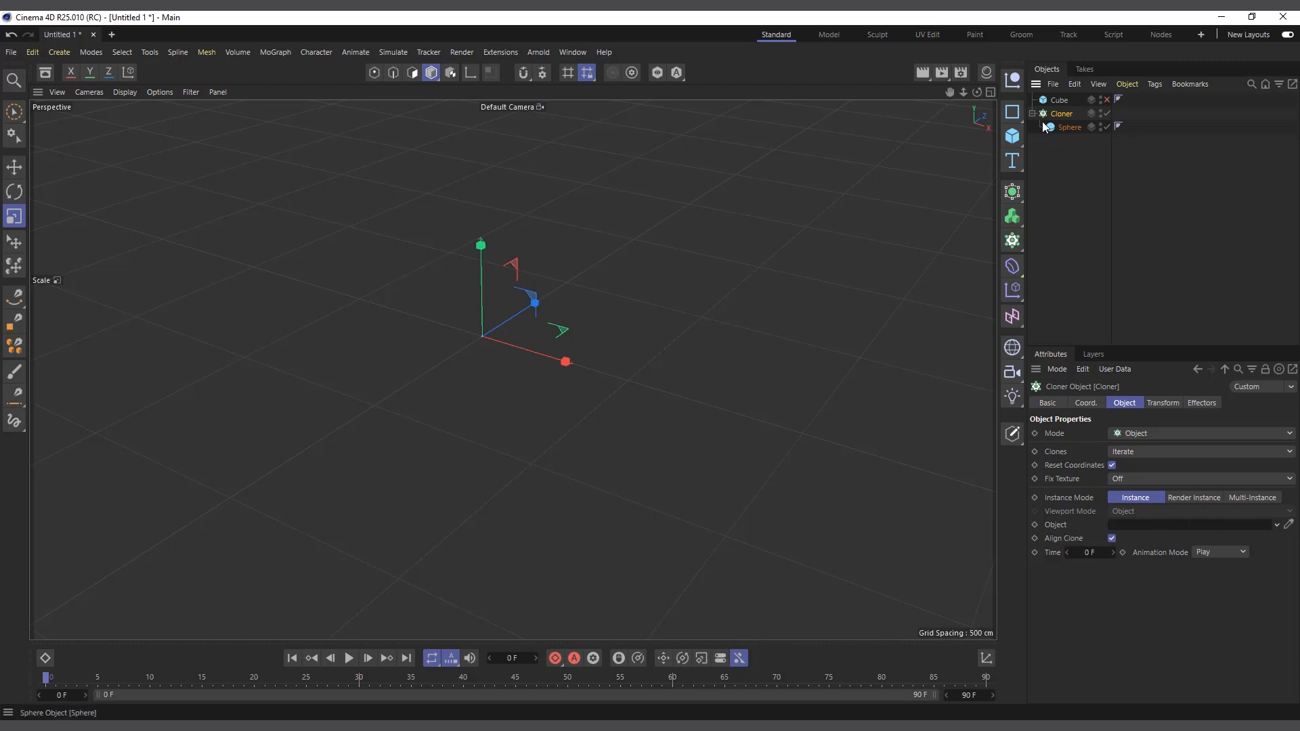
{"action": "left_click", "coordinate": [1106, 101]}
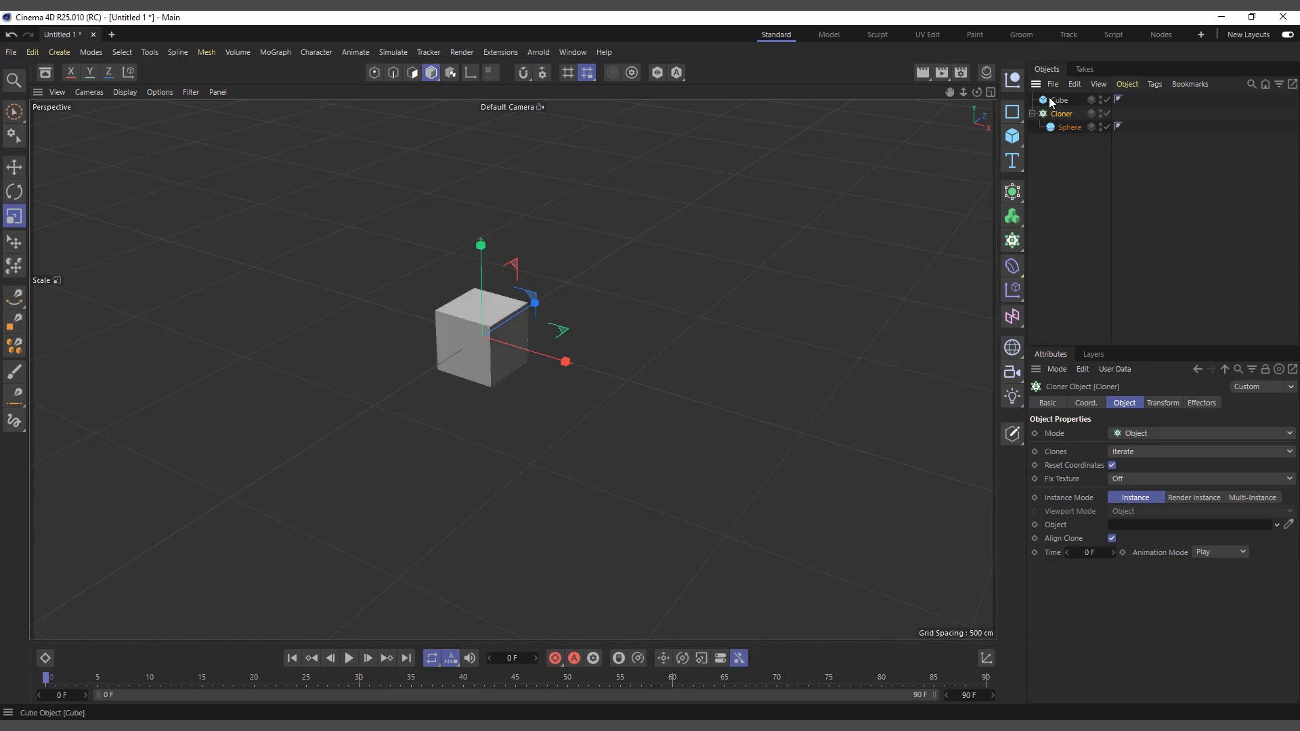
{"action": "left_click_drag", "start_coordinate": [1052, 101], "coordinate": [1125, 529]}
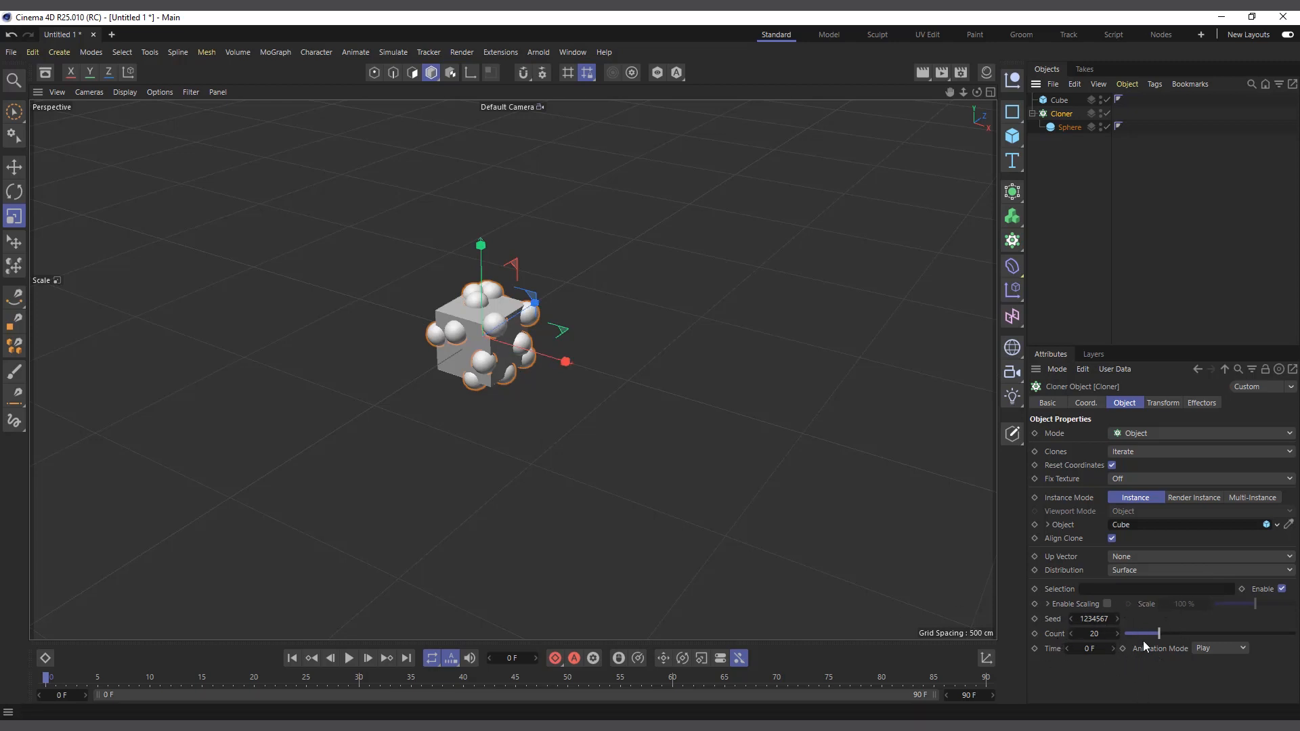
- Reduce the surface clone count to 16 and change the distribution seed to 1234569
{"action": "mouse_move", "coordinate": [1157, 636]}
{"action": "left_mouse_down"}
{"action": "mouse_move", "coordinate": [1233, 635]}
{"action": "mouse_move", "coordinate": [1152, 635]}
{"action": "left_mouse_up"}
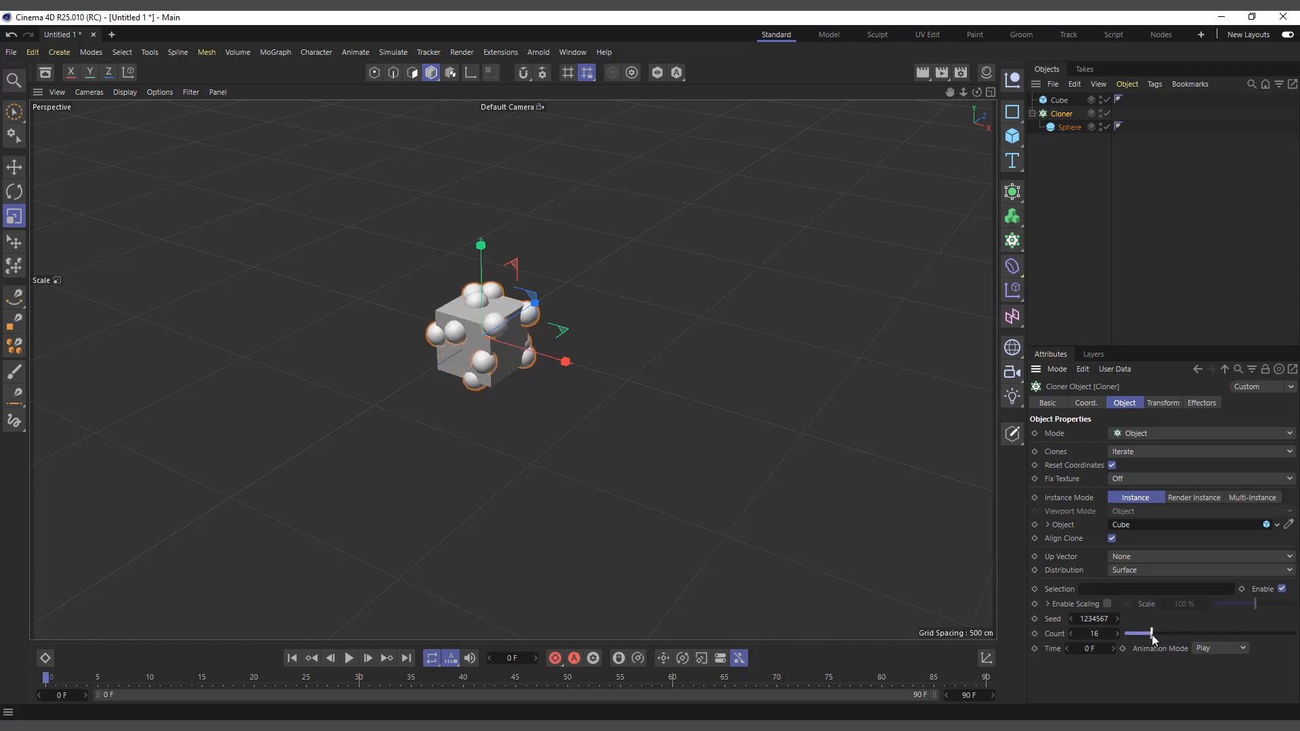
{"action": "left_click", "coordinate": [1117, 619]}
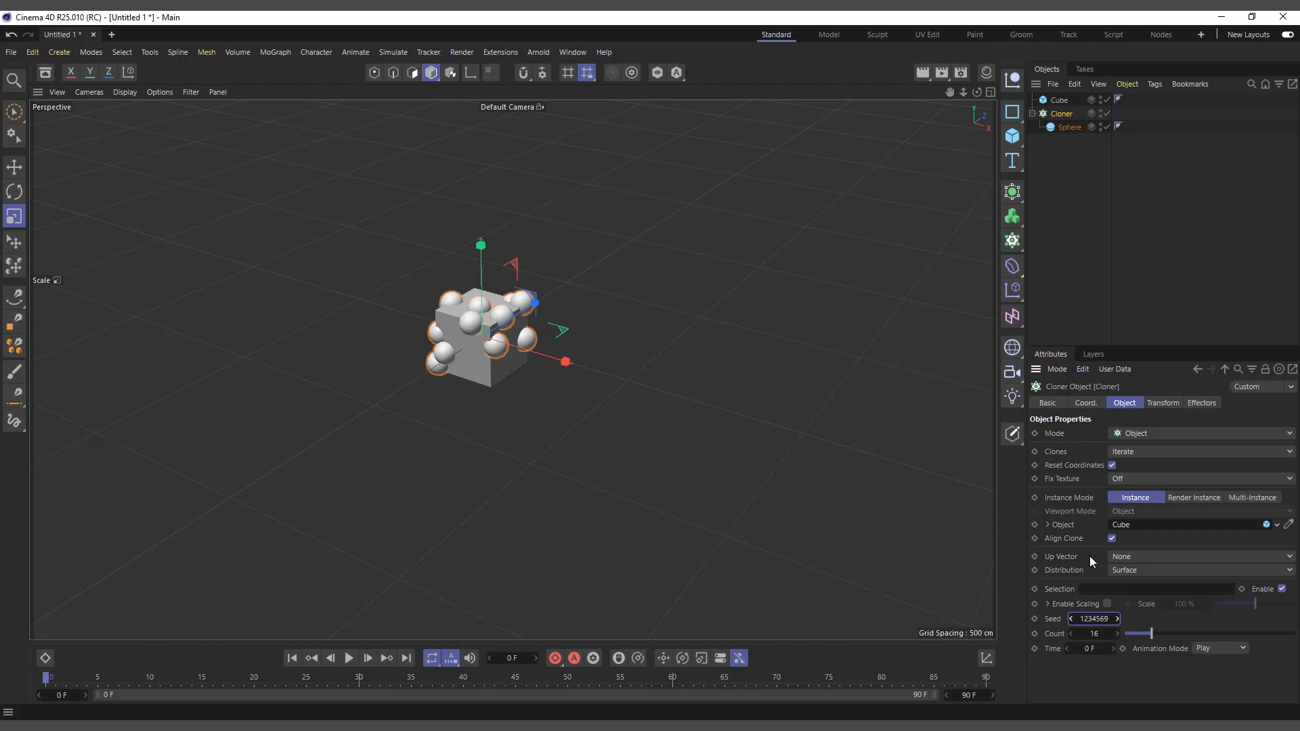
{"action": "left_click", "coordinate": [1060, 101]}
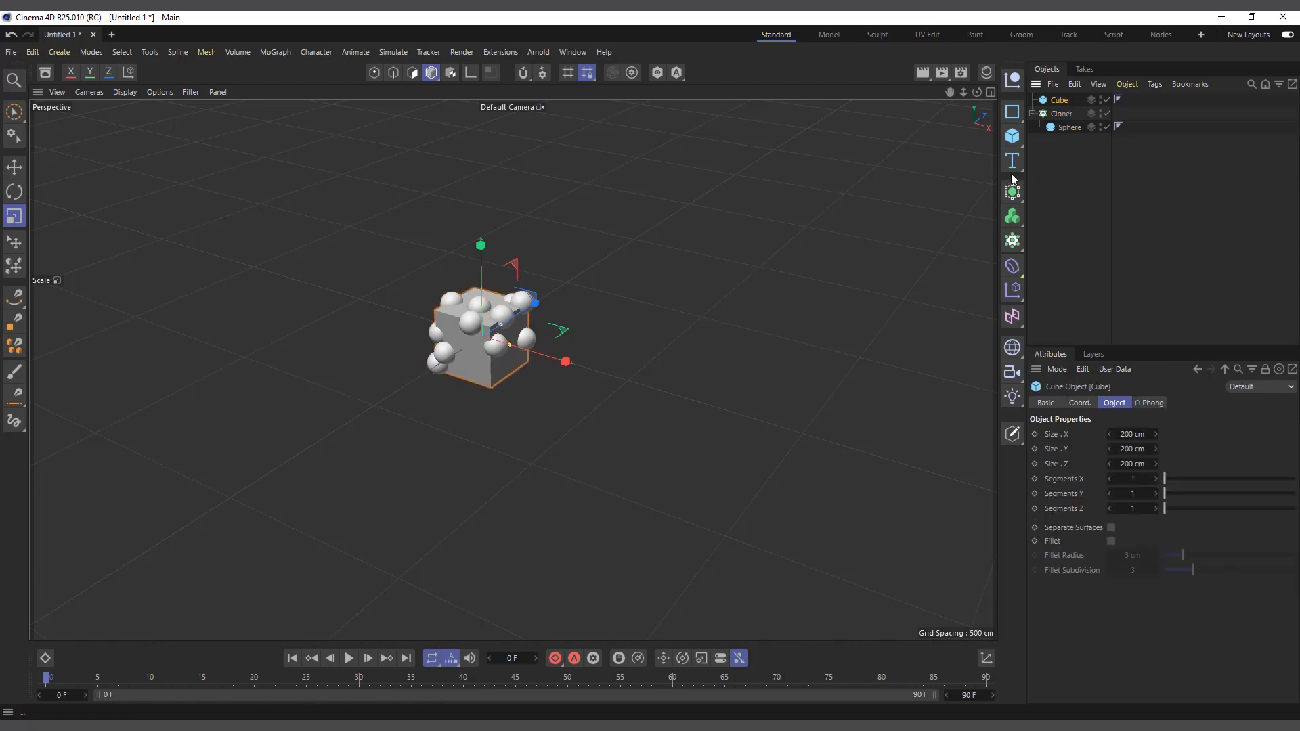
- Set the Cloner's distribution on the cube to Edge, and change it to Polygon Center
{"action": "left_click", "coordinate": [1063, 114]}
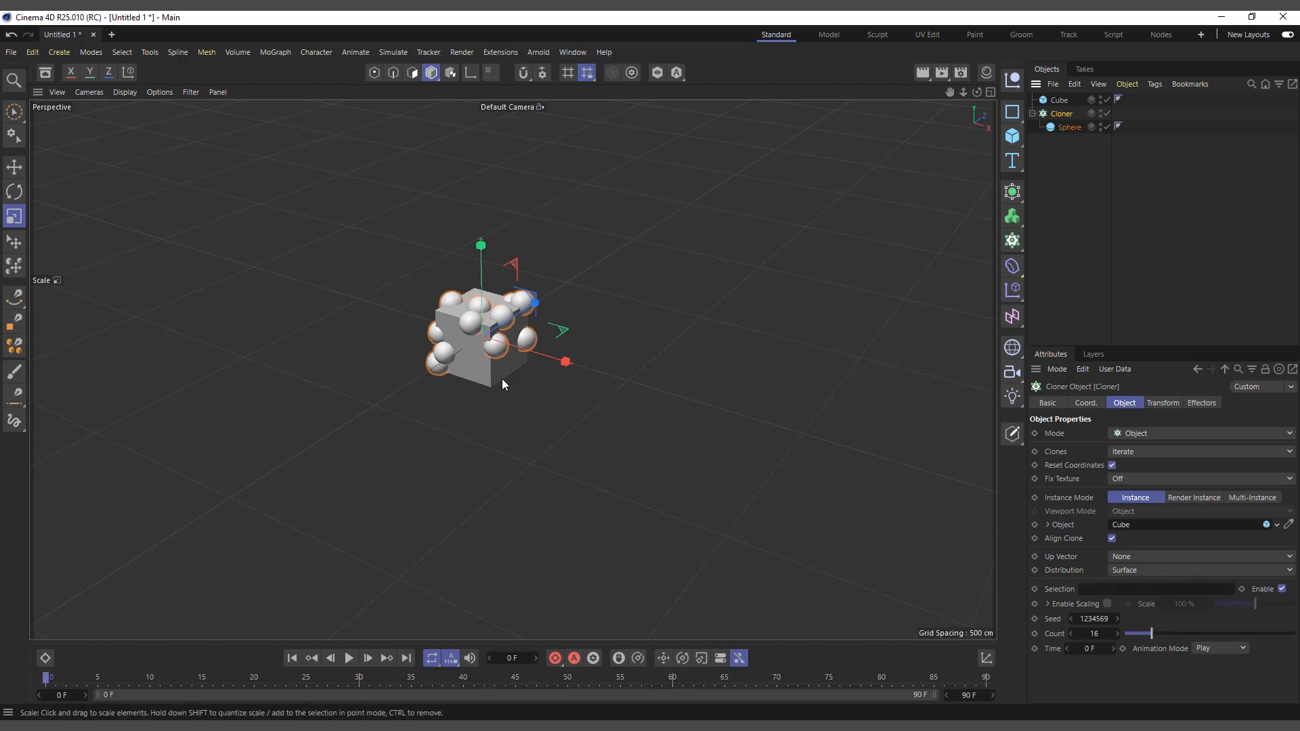
{"action": "left_click", "coordinate": [1139, 571]}
{"action": "left_click", "coordinate": [1139, 598]}
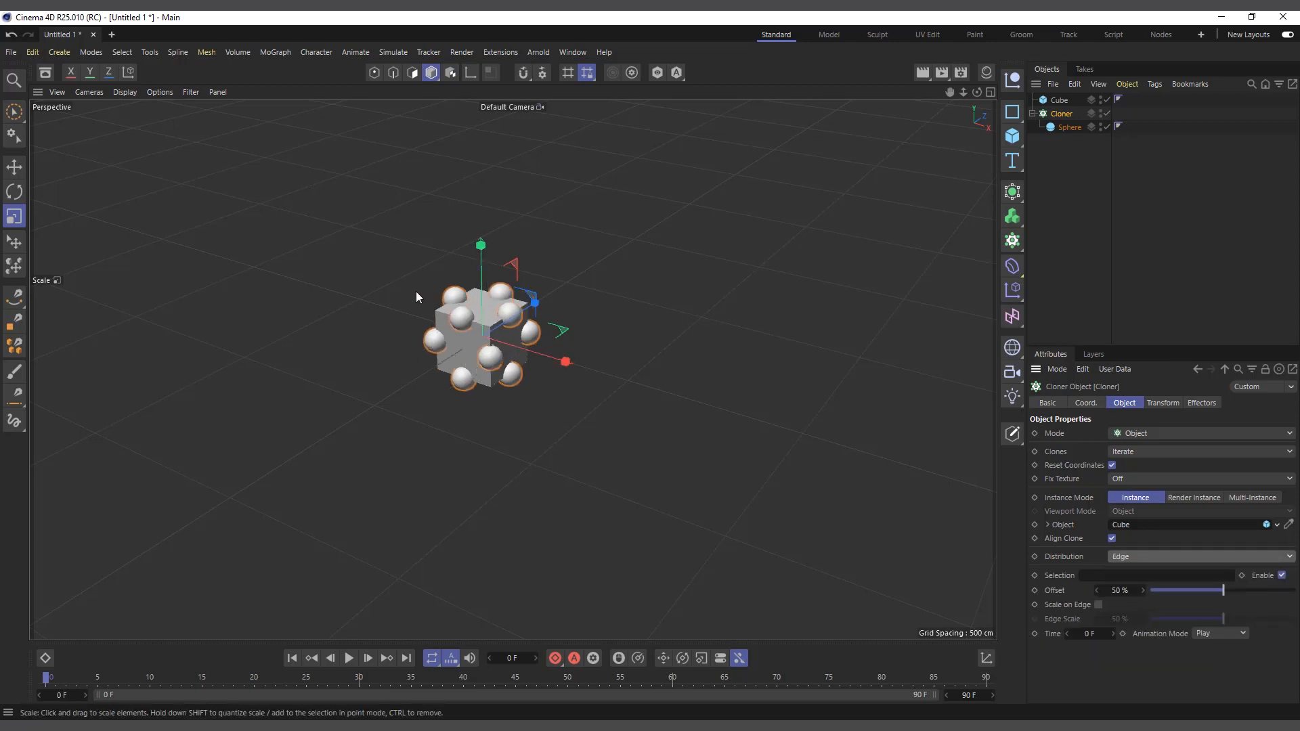
{"action": "left_click", "coordinate": [1132, 553]}
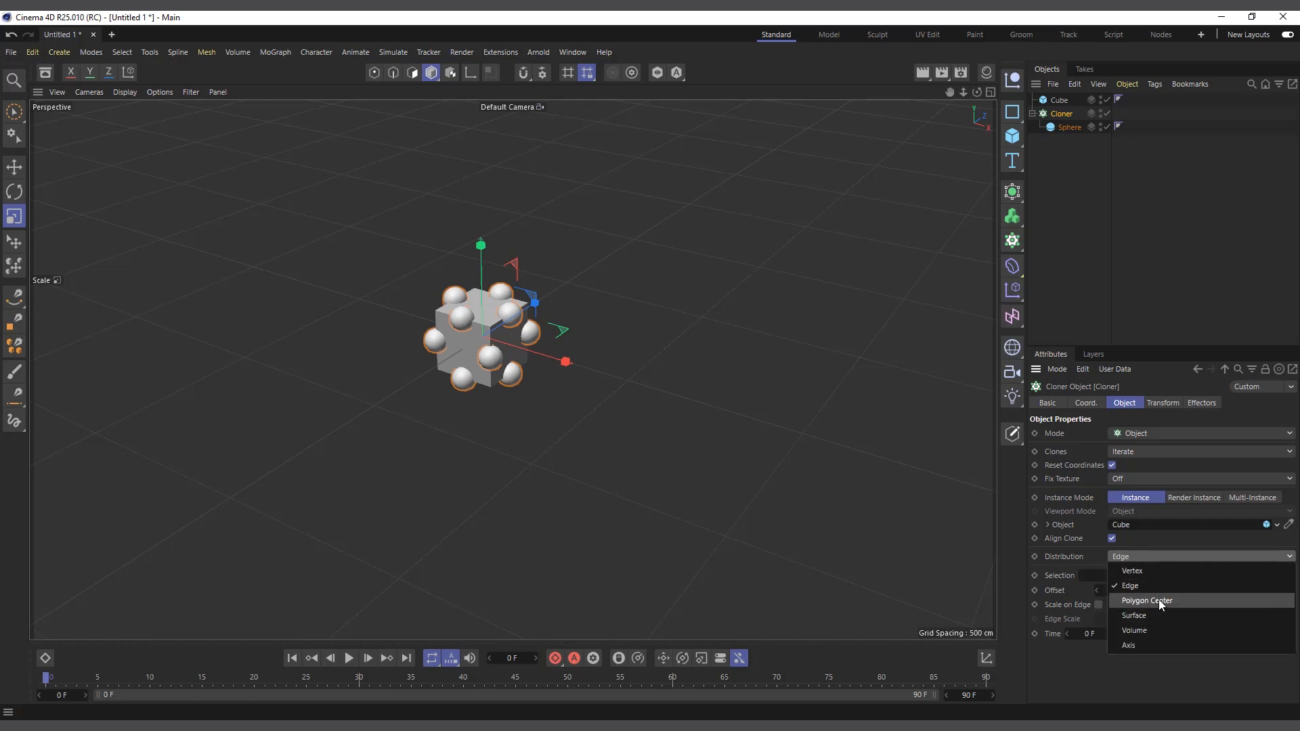
{"action": "left_click", "coordinate": [1159, 599]}
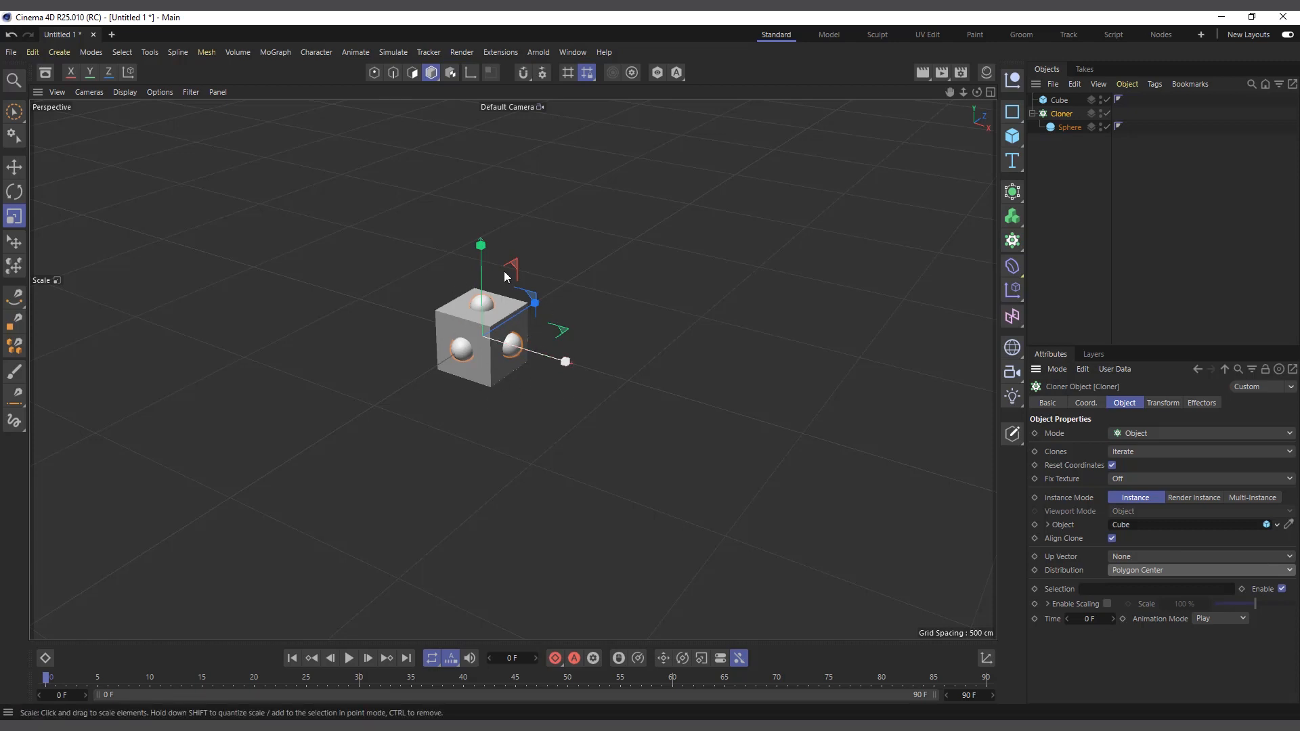
- Try the Vertex distribution for the sphere clones, and switch the distribution to Volume
{"action": "left_click", "coordinate": [1155, 573]}
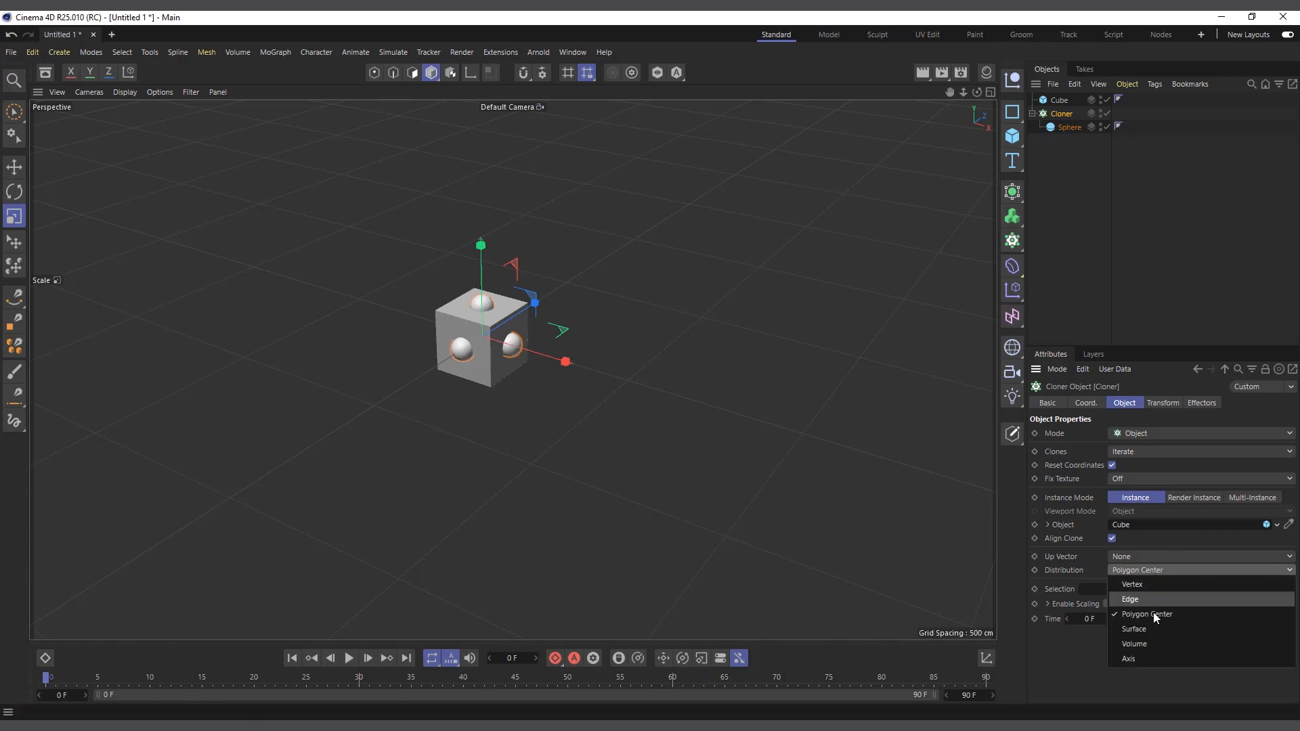
{"action": "left_click", "coordinate": [1148, 584]}
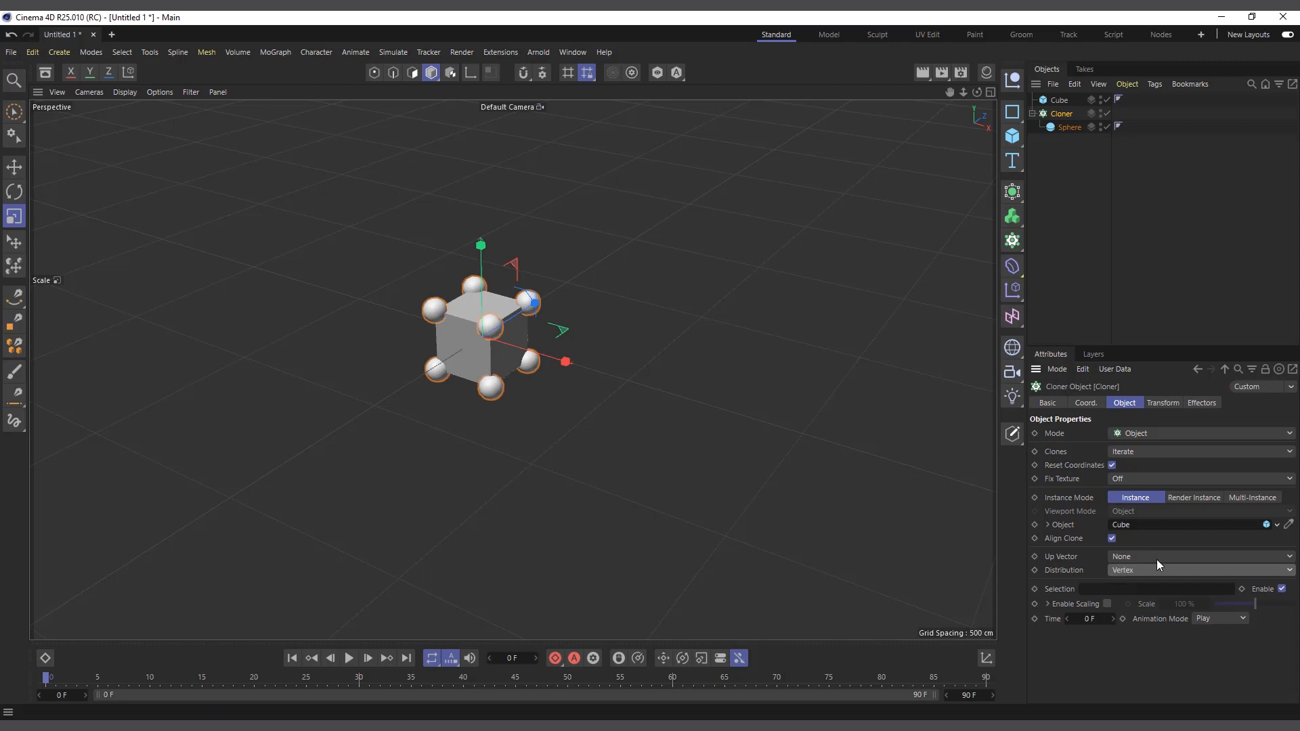
{"action": "left_click", "coordinate": [1137, 567]}
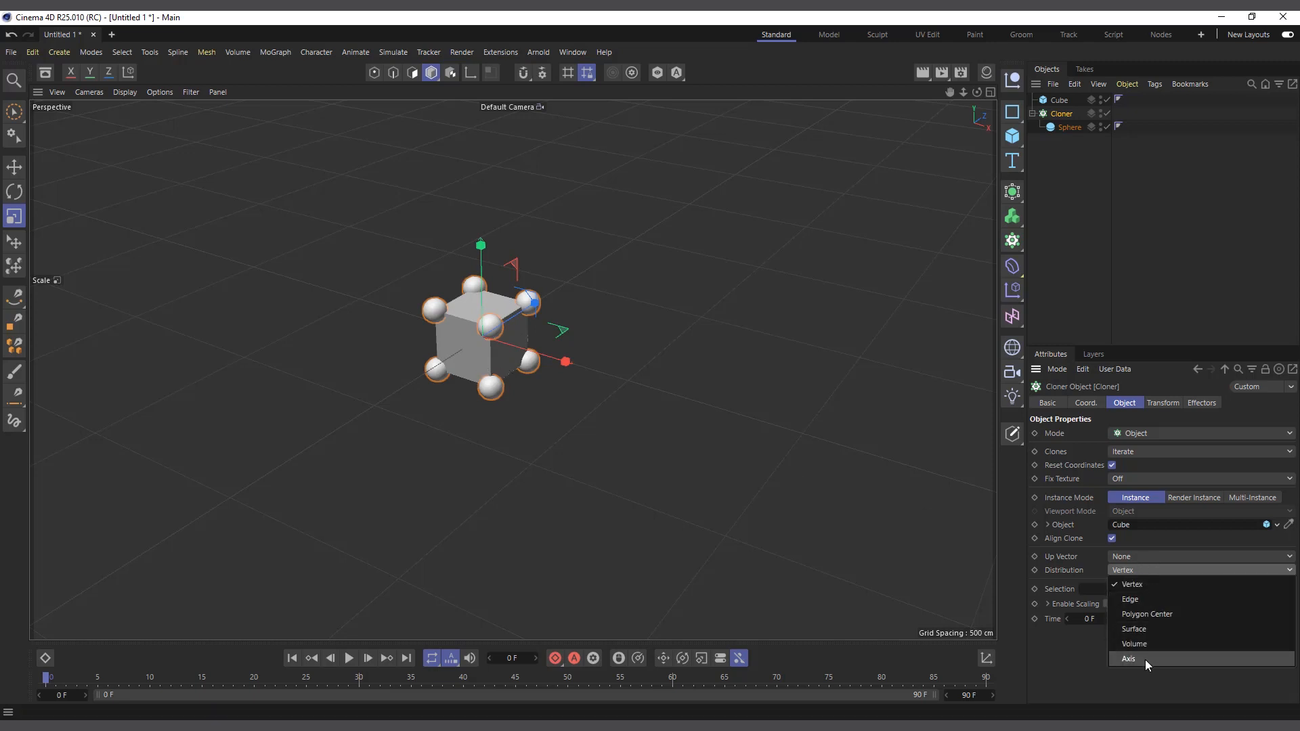
{"action": "left_click", "coordinate": [1137, 643]}
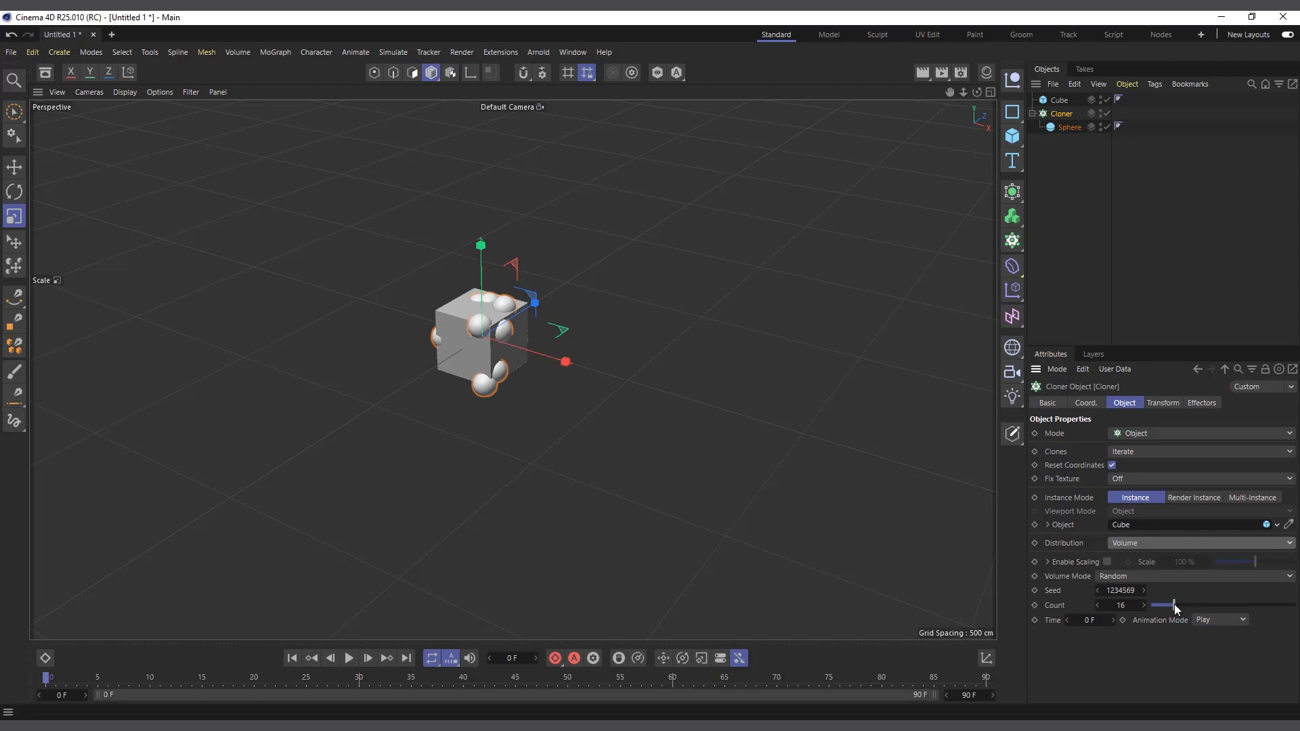
- Raise the count of sphere clones in the cube's volume to 100, and reduce it to 42
{"action": "left_click_drag", "start_coordinate": [1174, 604], "coordinate": [1294, 604]}
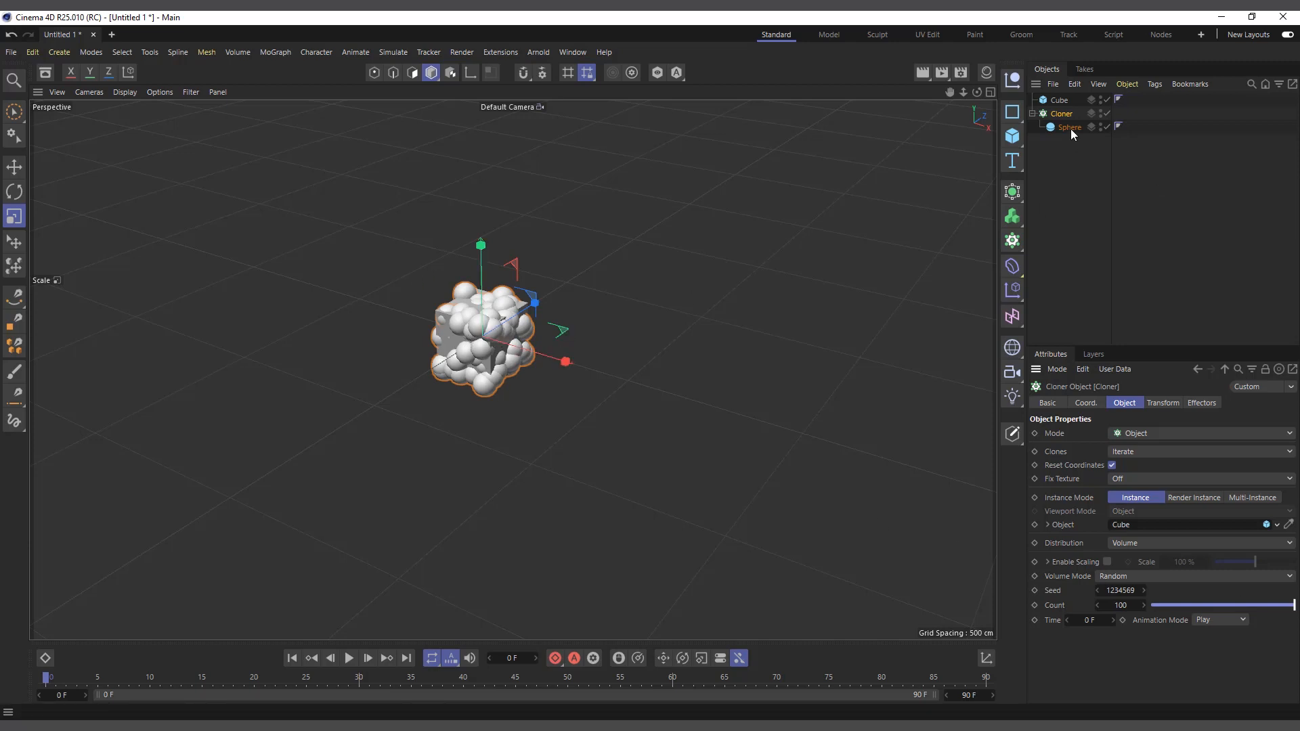
{"action": "left_click_drag", "start_coordinate": [1273, 608], "coordinate": [1211, 608]}
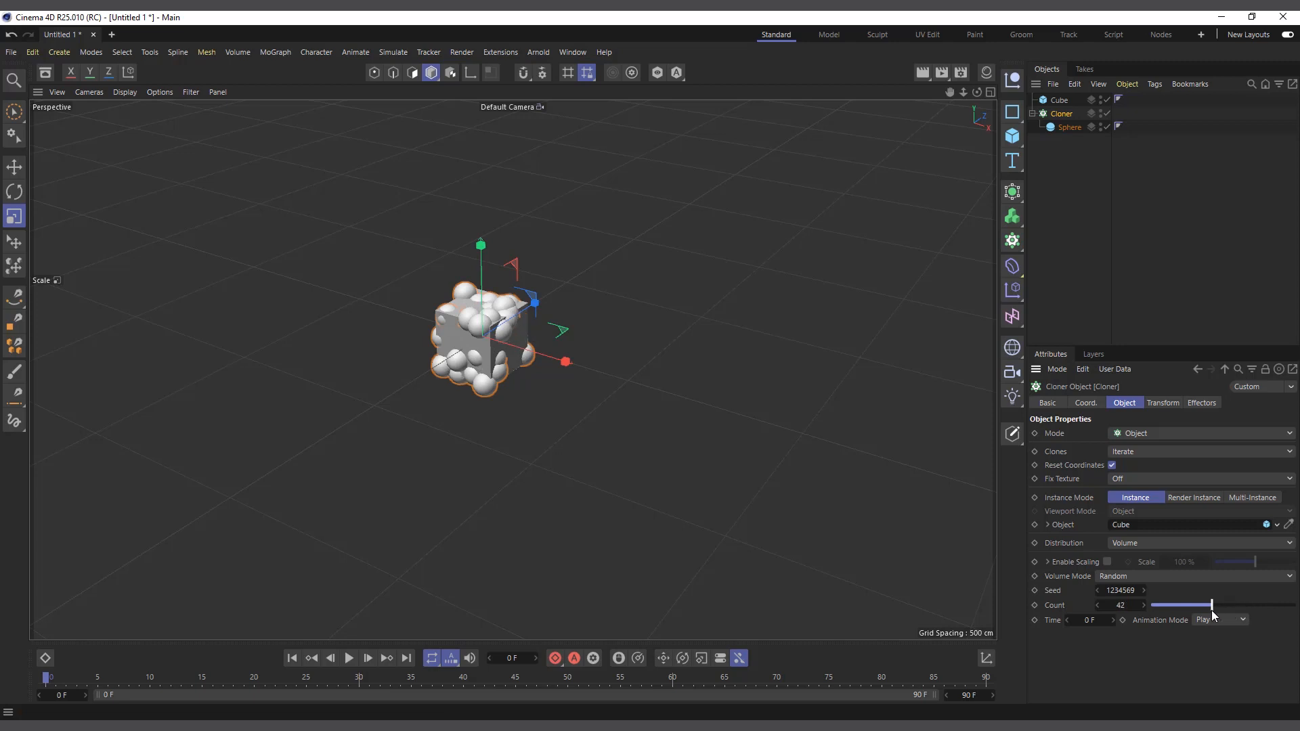
{"action": "left_click", "coordinate": [1136, 576]}
{"action": "left_click", "coordinate": [1143, 575]}
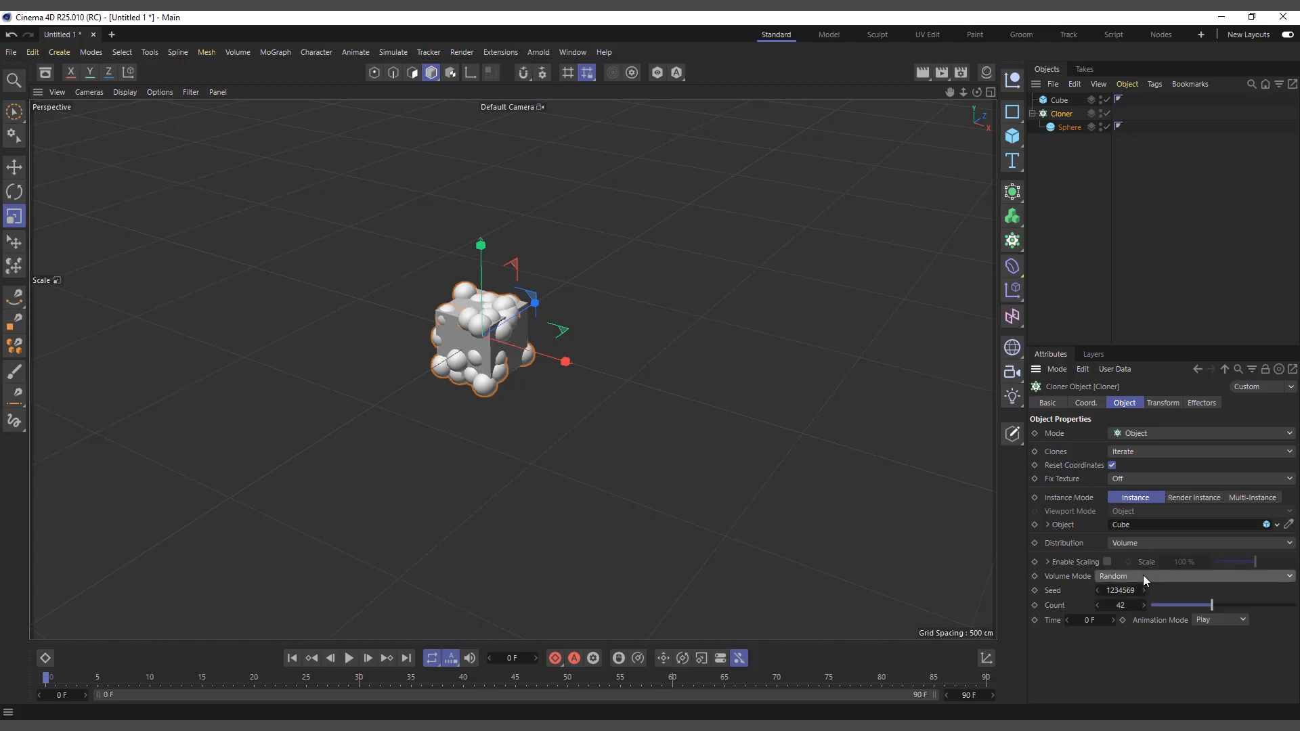
- Set the Cloner's distribution on the cube to Vertex and view the sphere clones at the corners up close
{"action": "left_click", "coordinate": [1136, 544]}
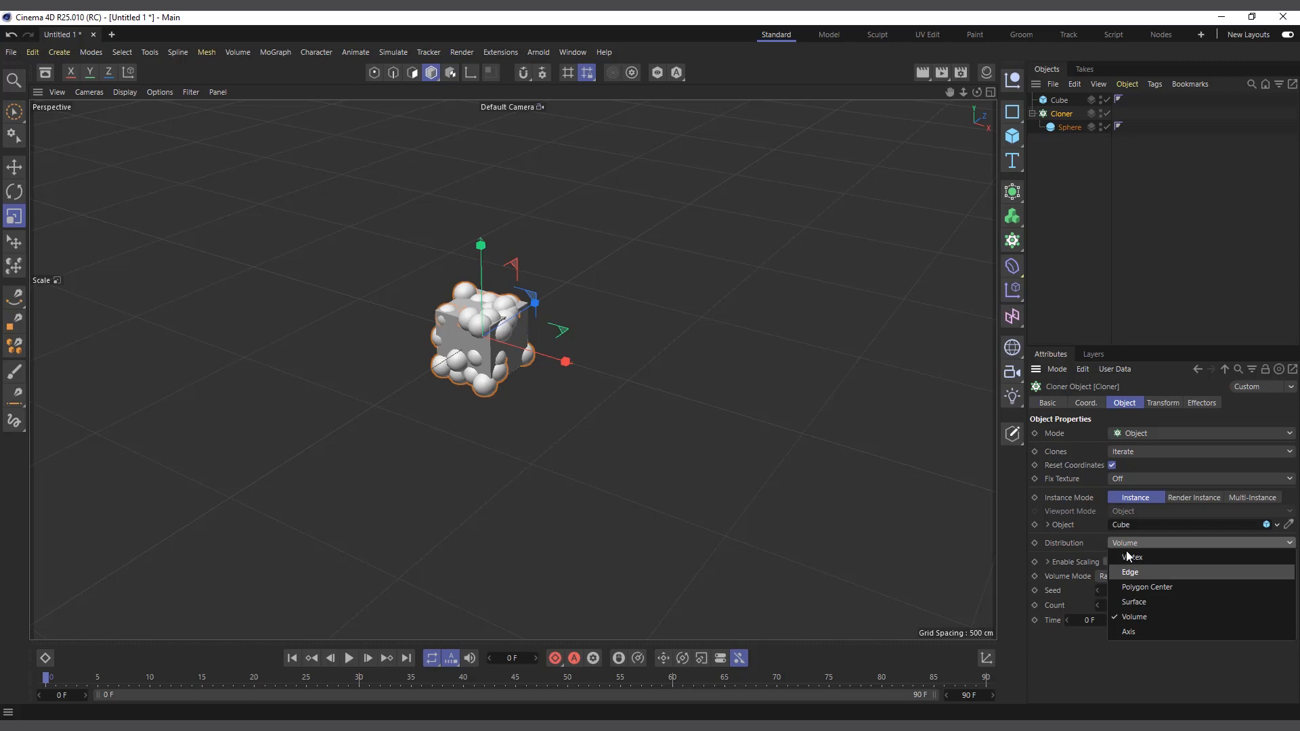
{"action": "left_click", "coordinate": [1142, 560]}
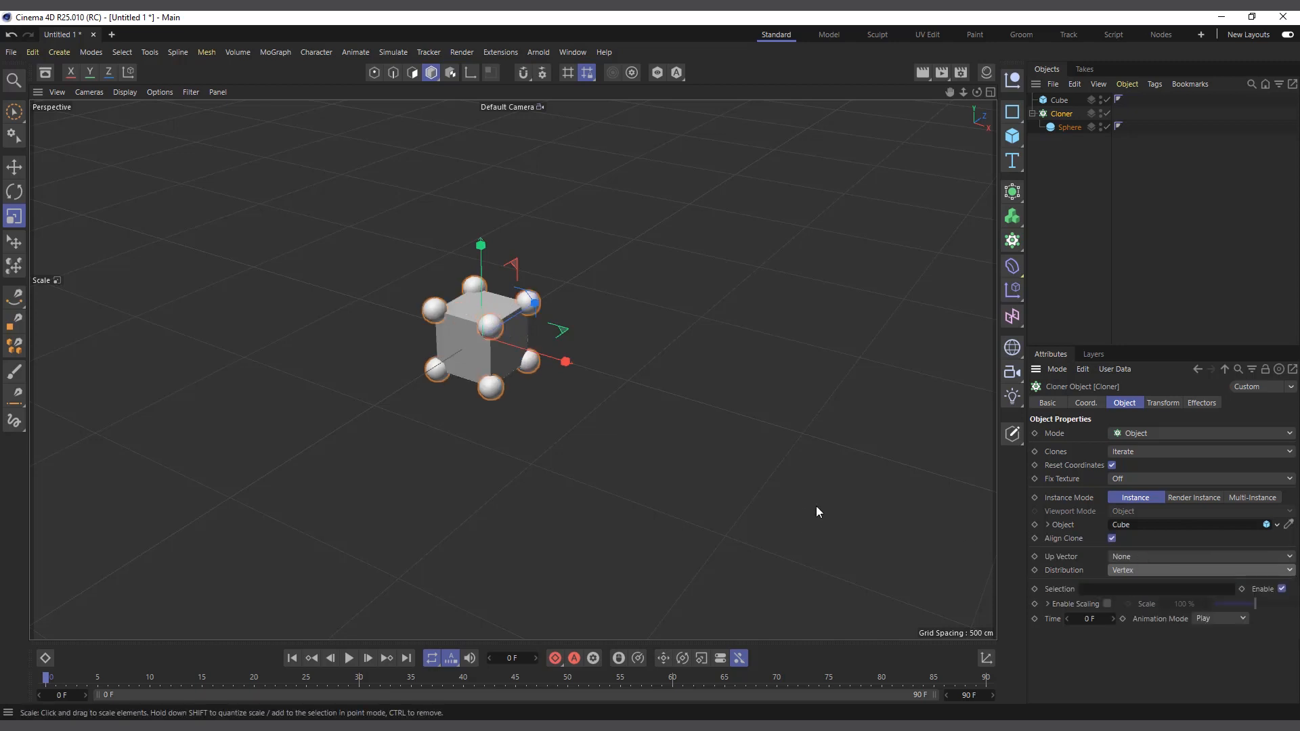
{"action": "scroll", "coordinate": [422, 303], "scroll_direction": "up", "scroll_amount": 3}
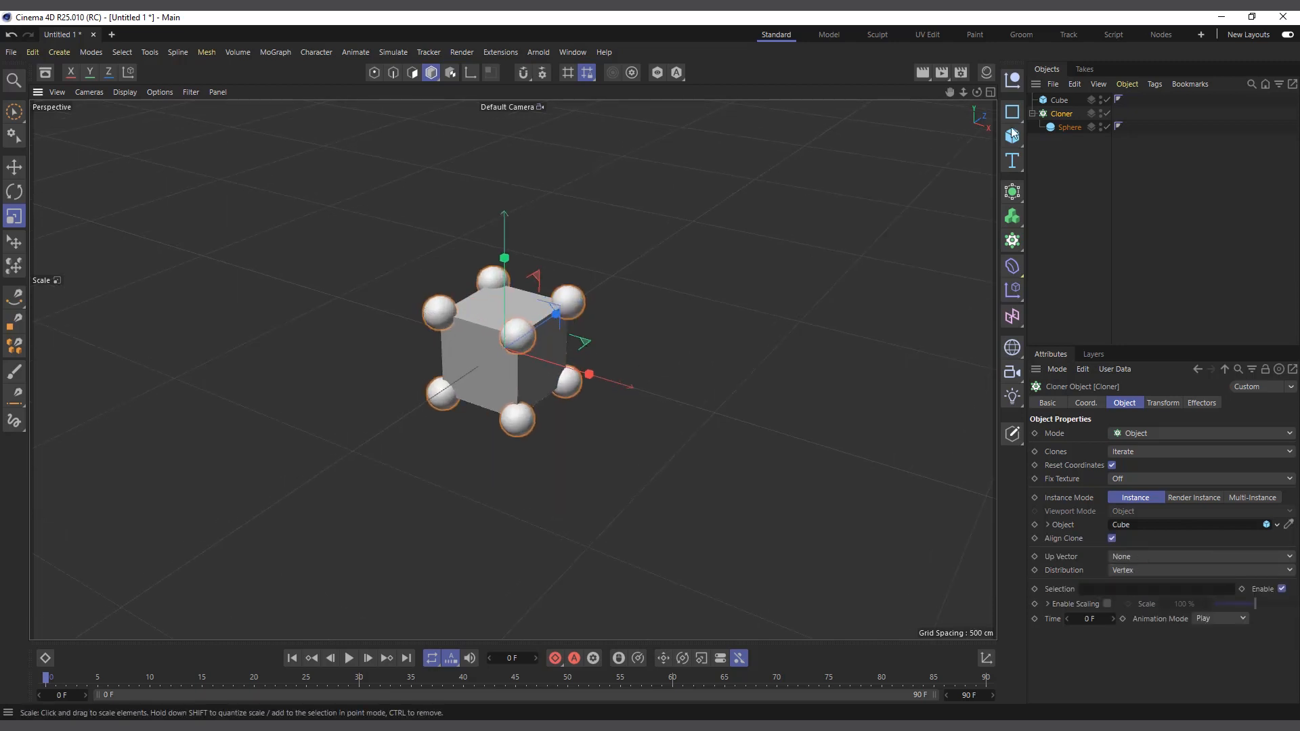
{"action": "left_click_drag", "start_coordinate": [977, 92], "coordinate": [882, 228]}
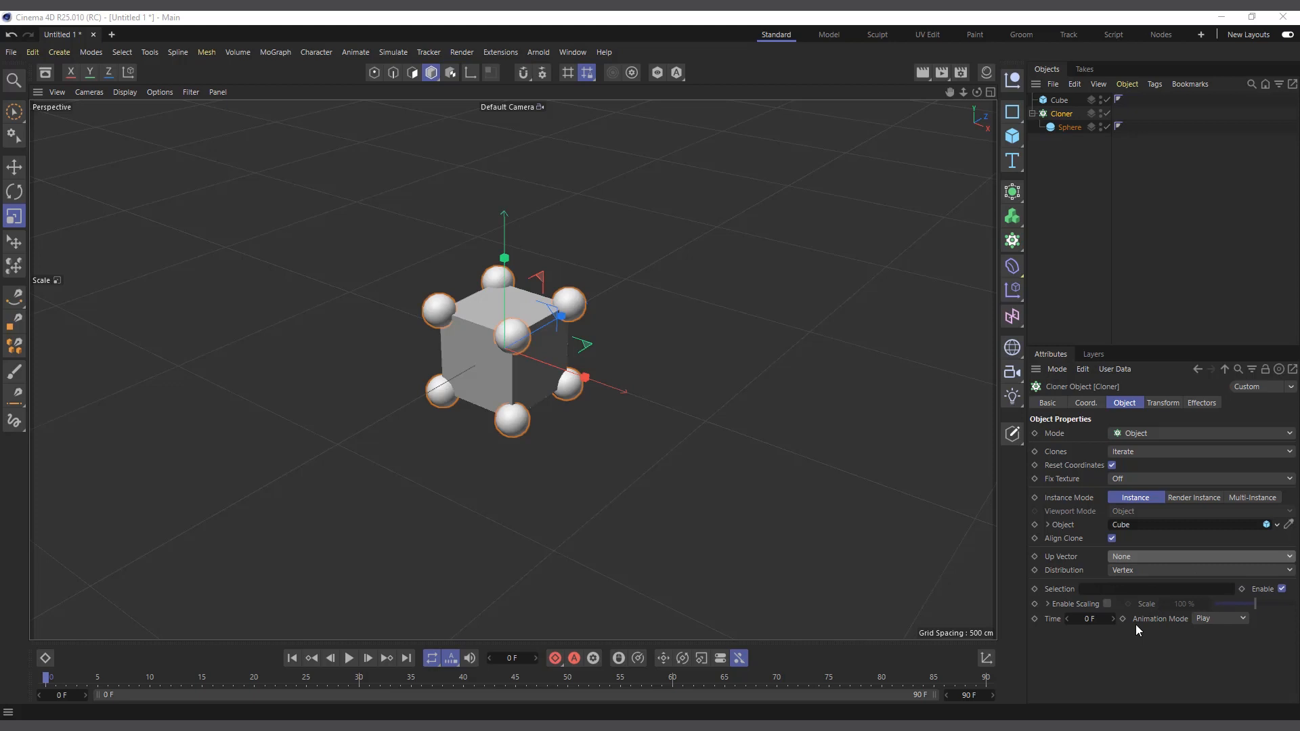
- Change the Cloner's distribution on the cube to Edge with an Offset of 42%
{"action": "left_click", "coordinate": [1160, 572]}
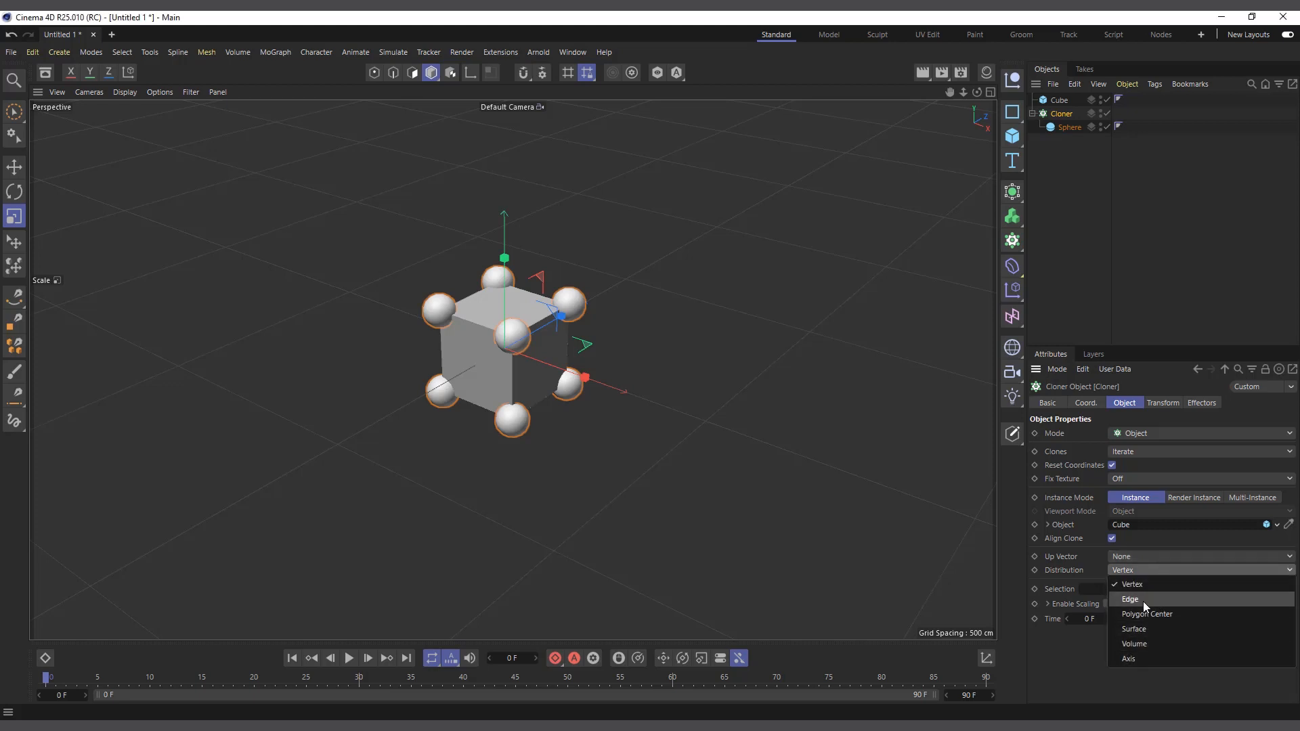
{"action": "left_click", "coordinate": [1143, 600]}
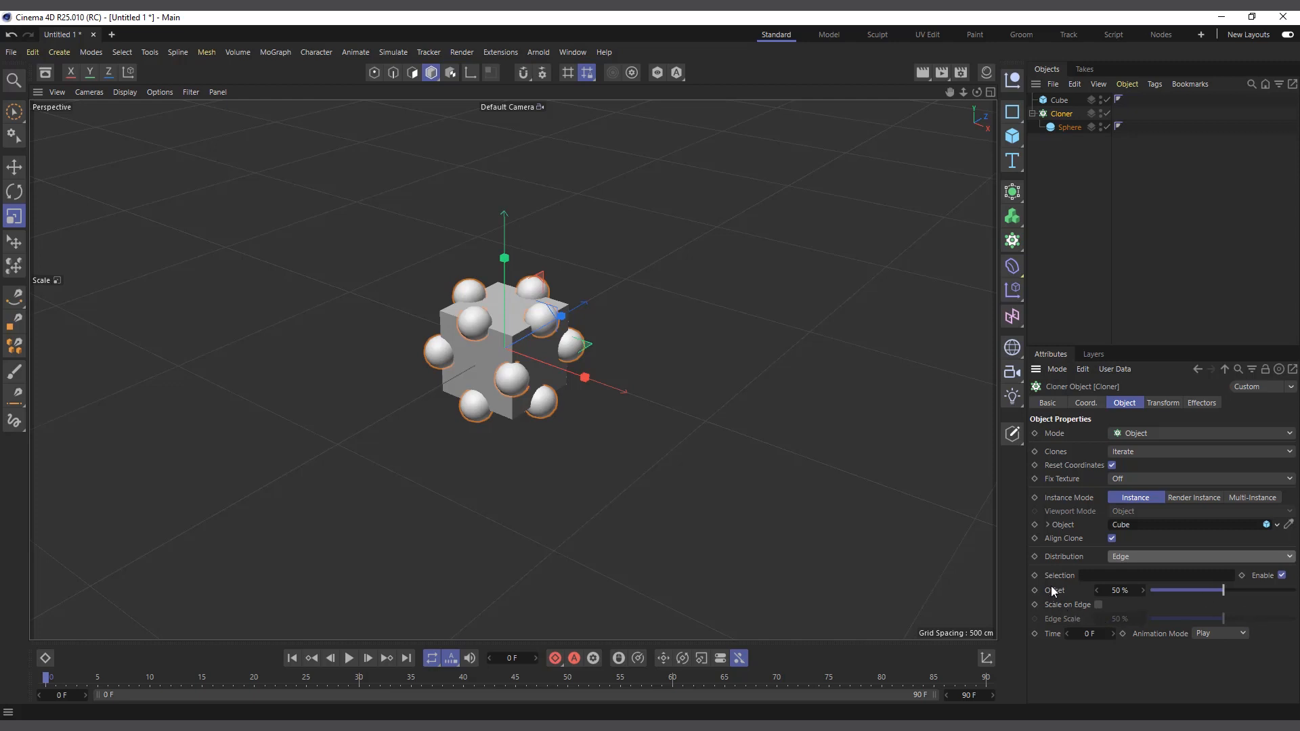
{"action": "mouse_move", "coordinate": [1224, 594]}
{"action": "left_mouse_down"}
{"action": "mouse_move", "coordinate": [1200, 591]}
{"action": "mouse_move", "coordinate": [1269, 591]}
{"action": "mouse_move", "coordinate": [1210, 596]}
{"action": "left_mouse_up"}
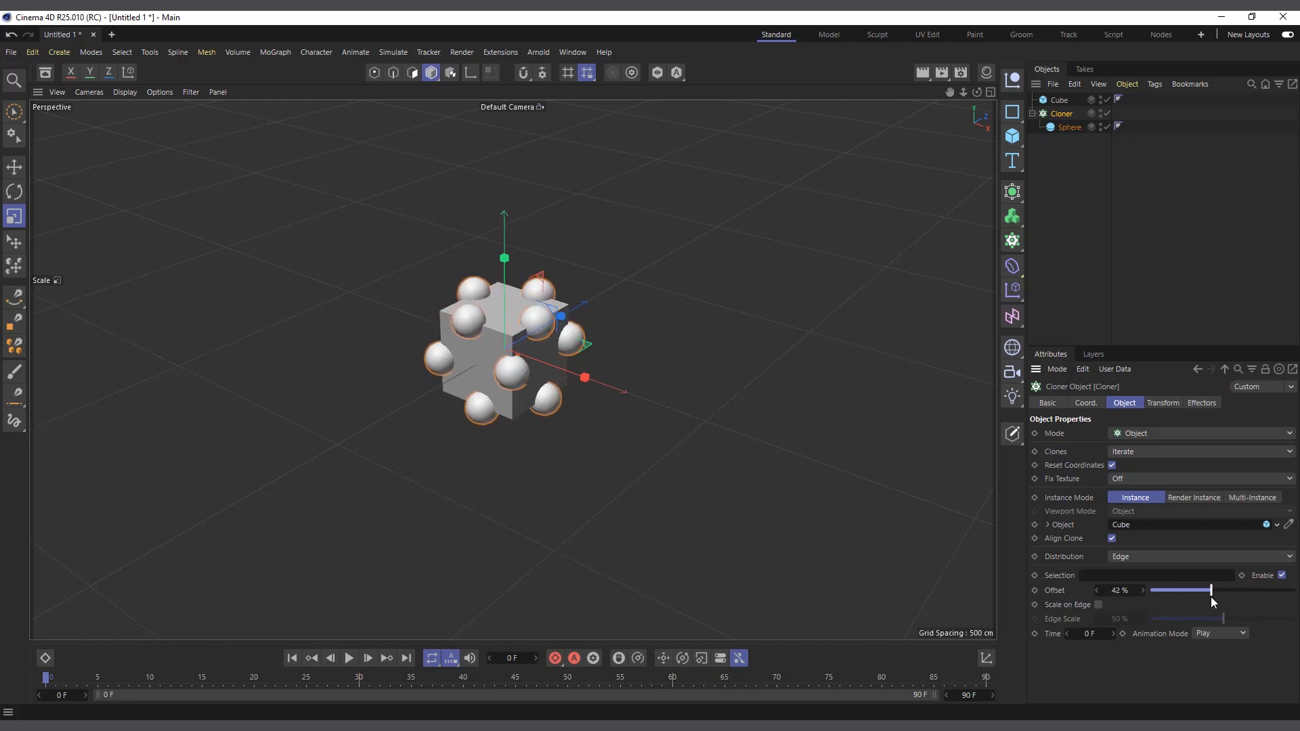
- Enable Scale on Edge with an Edge Scale of 100%, and switch the clone distribution to Surface
{"action": "left_click", "coordinate": [1097, 604]}
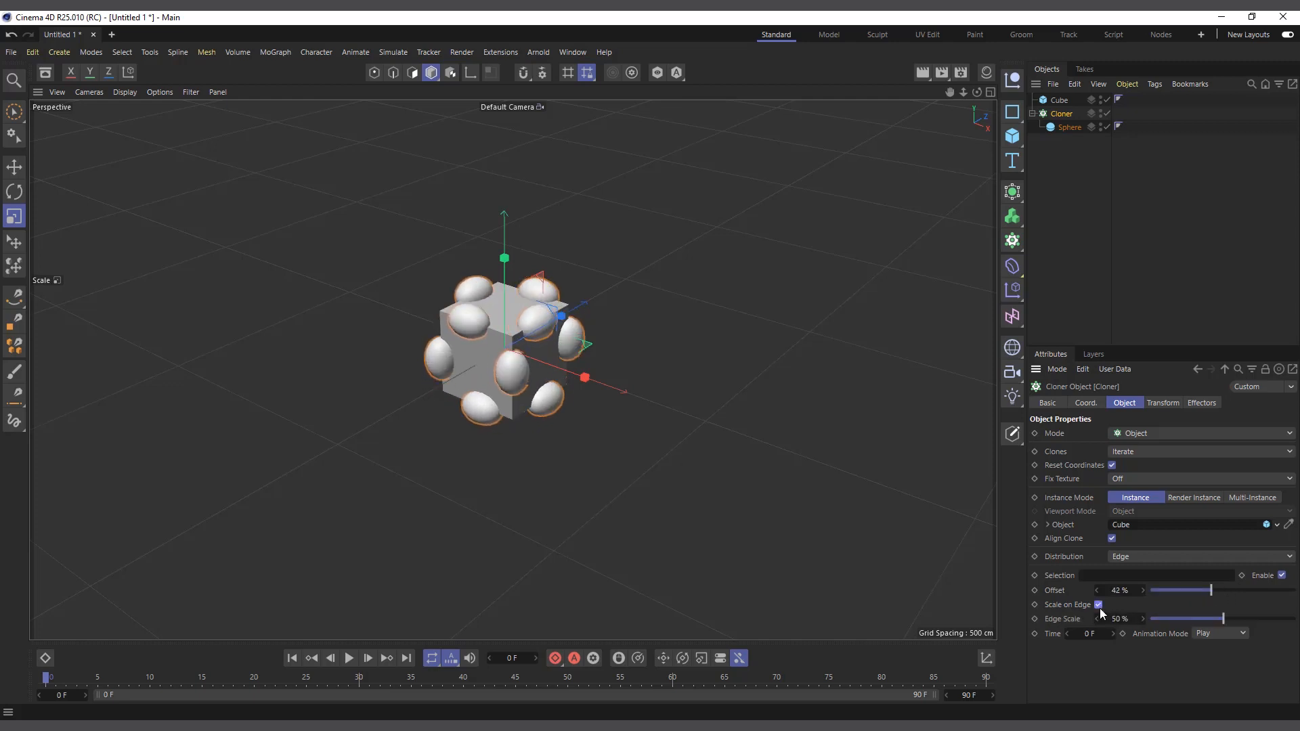
{"action": "scroll", "coordinate": [501, 324], "scroll_direction": "up", "scroll_amount": 5}
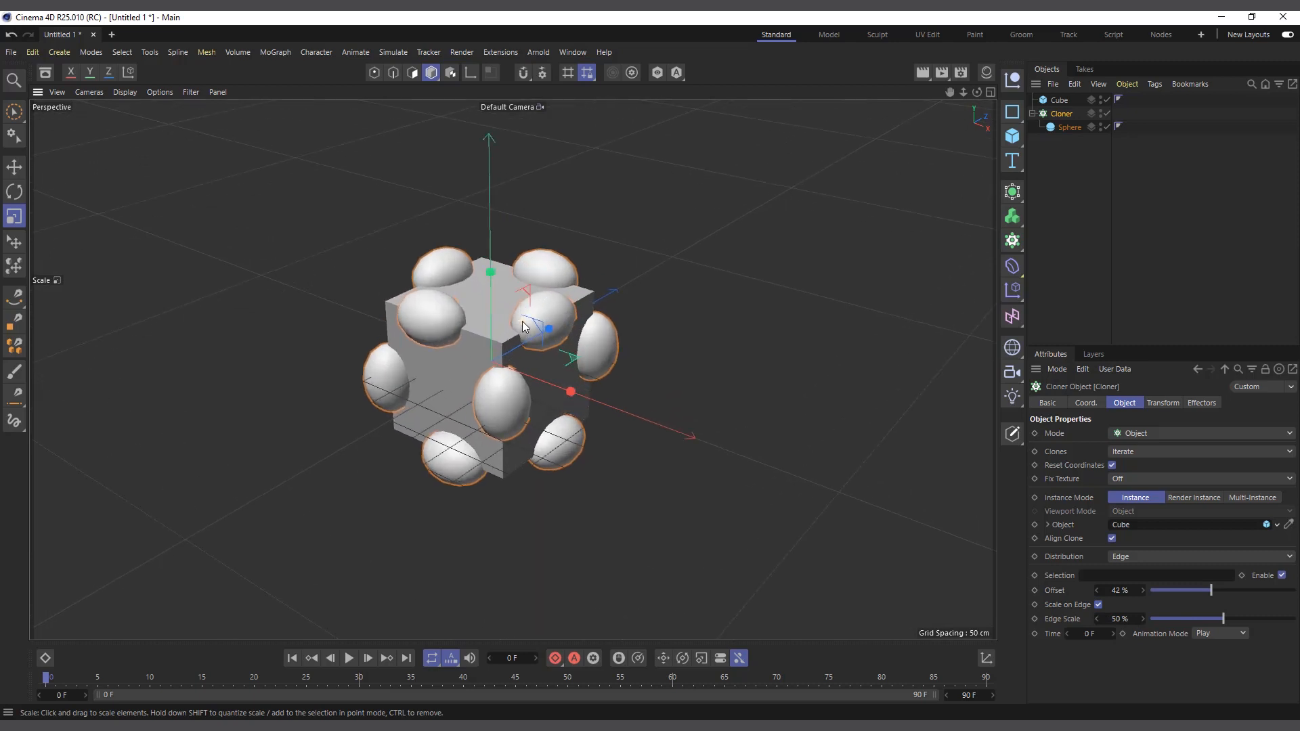
{"action": "left_click_drag", "start_coordinate": [1223, 617], "coordinate": [1293, 618]}
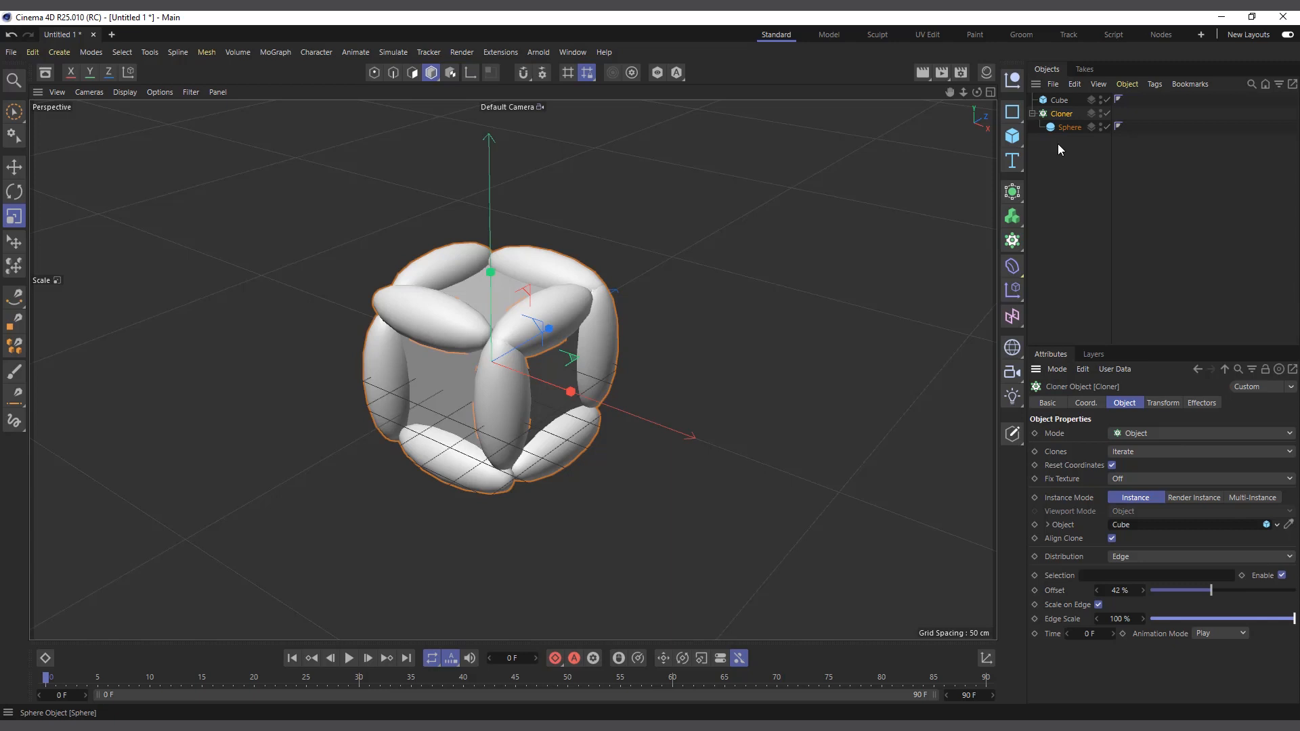
{"action": "left_click", "coordinate": [1167, 556]}
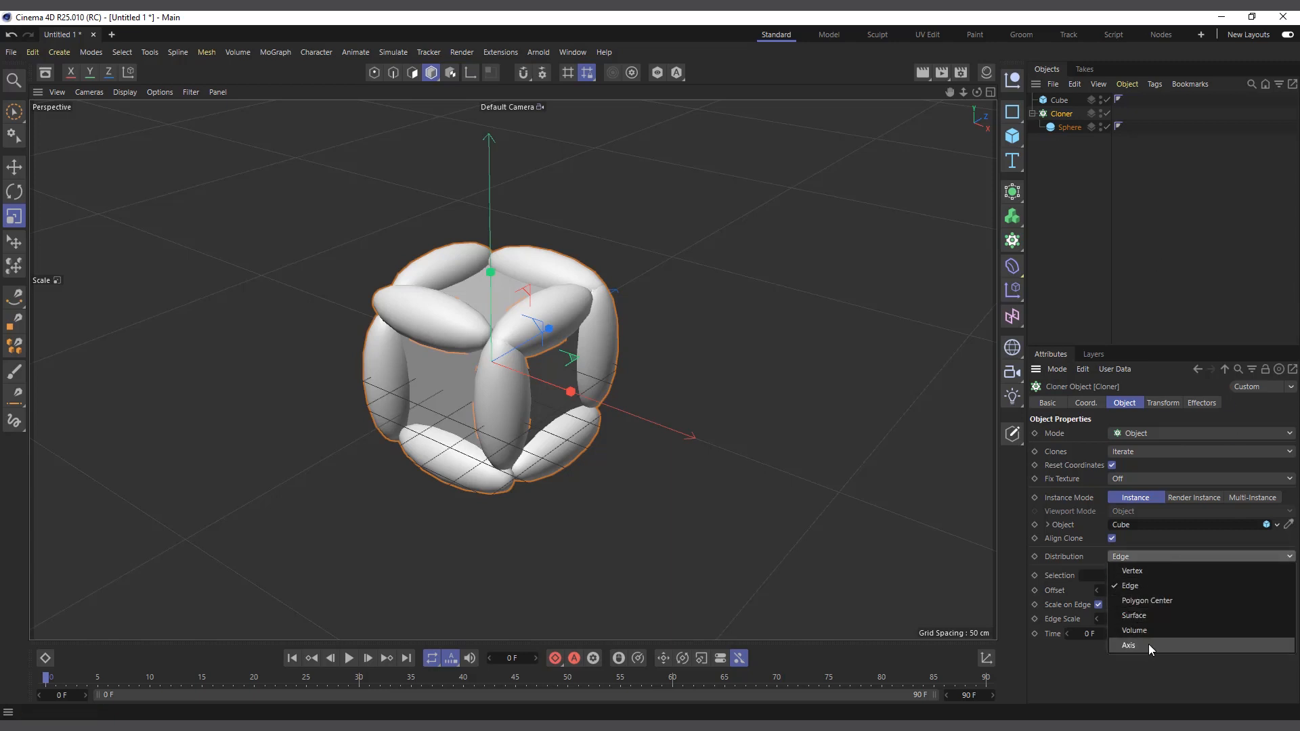
{"action": "left_click", "coordinate": [1150, 617]}
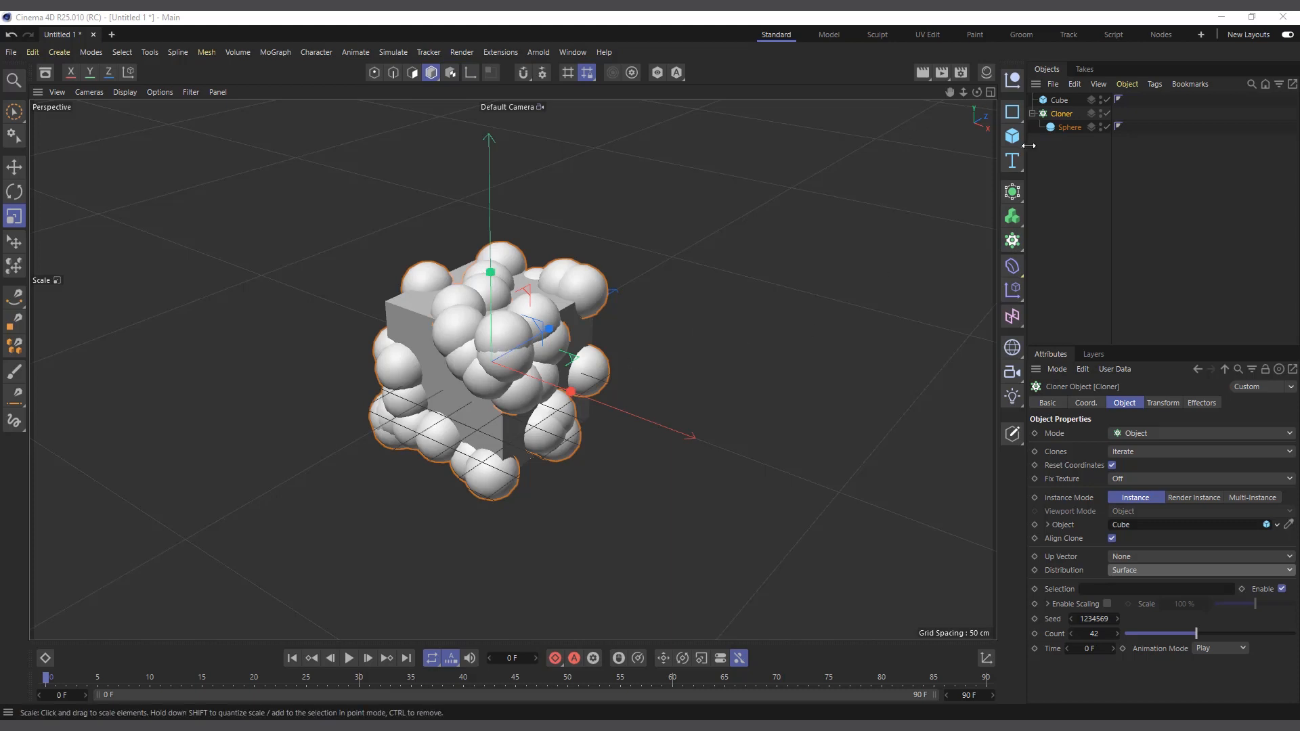
- Add a Helix spline and orient it to the XZ plane
{"action": "left_click", "coordinate": [1013, 115]}
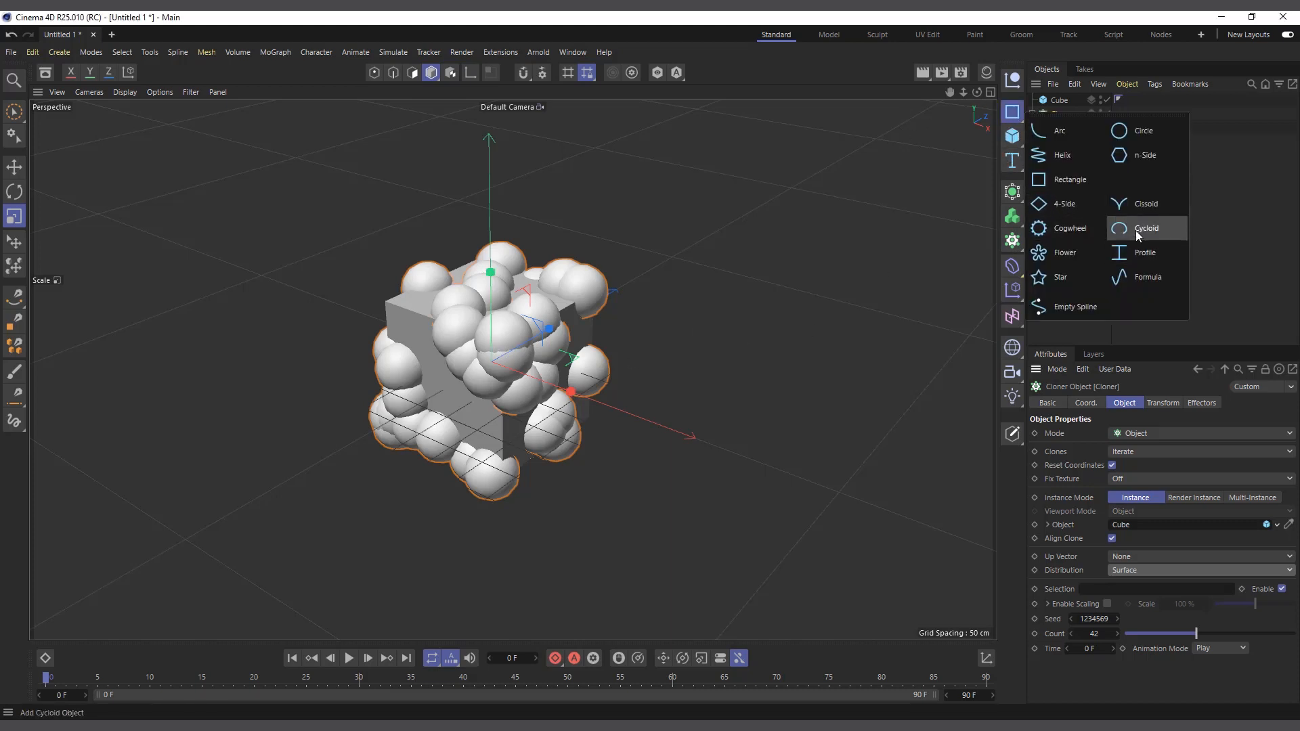
{"action": "left_click", "coordinate": [1056, 156]}
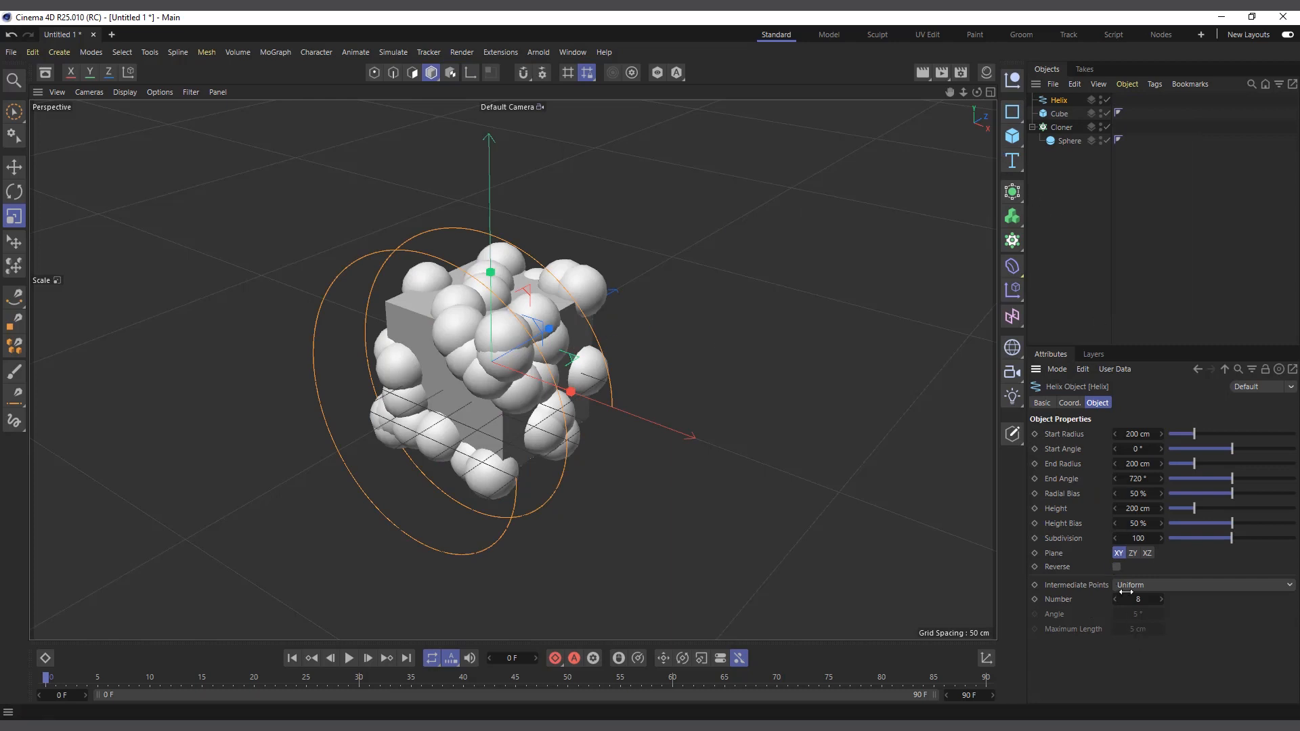
{"action": "left_click", "coordinate": [1146, 553]}
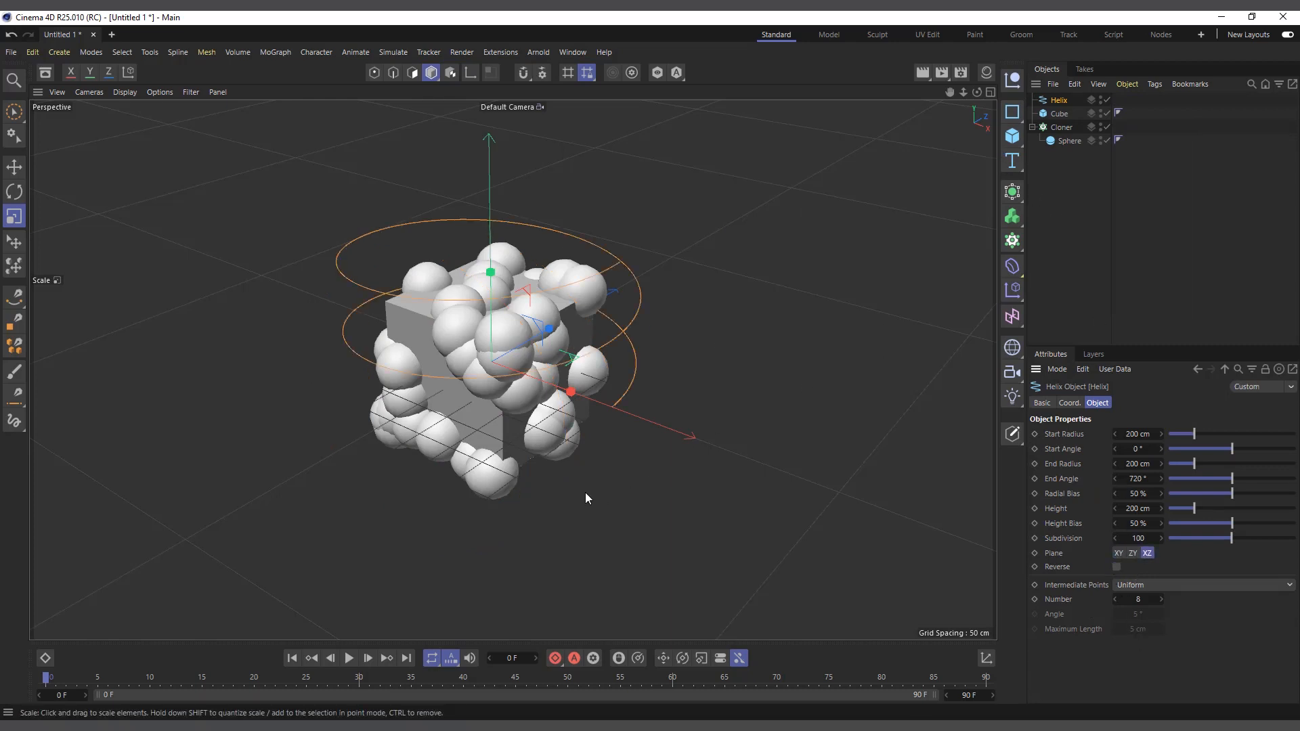
- Assign the Helix as the Cloner's target object and delete the Cube
{"action": "left_click", "coordinate": [1060, 115]}
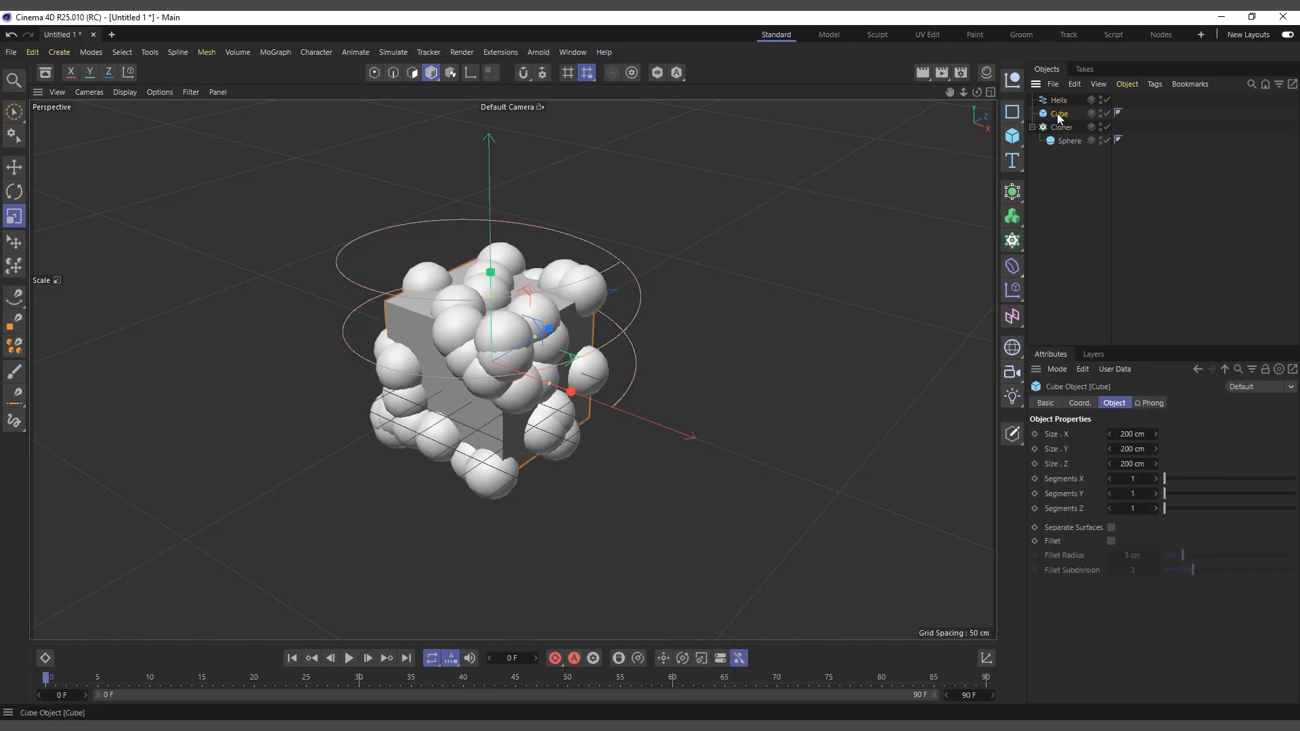
{"action": "left_click", "coordinate": [1061, 128]}
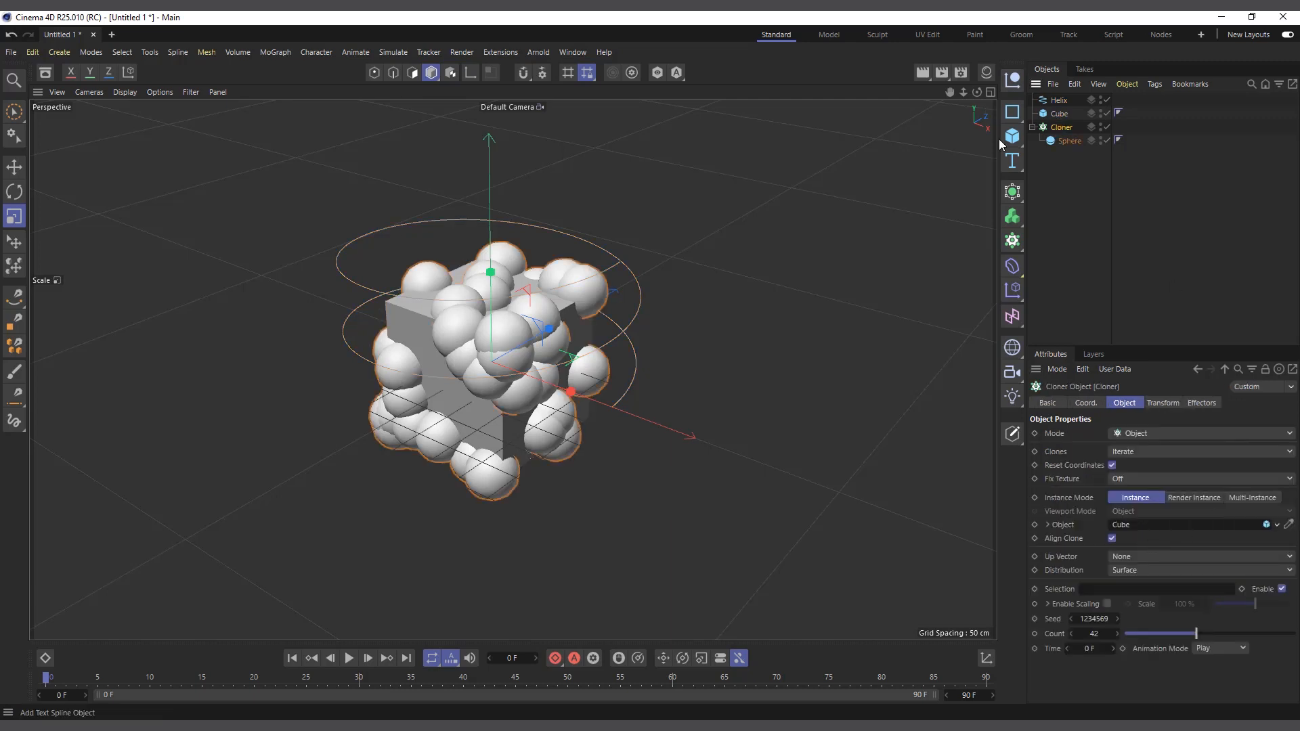
{"action": "left_click_drag", "start_coordinate": [1058, 100], "coordinate": [1136, 529]}
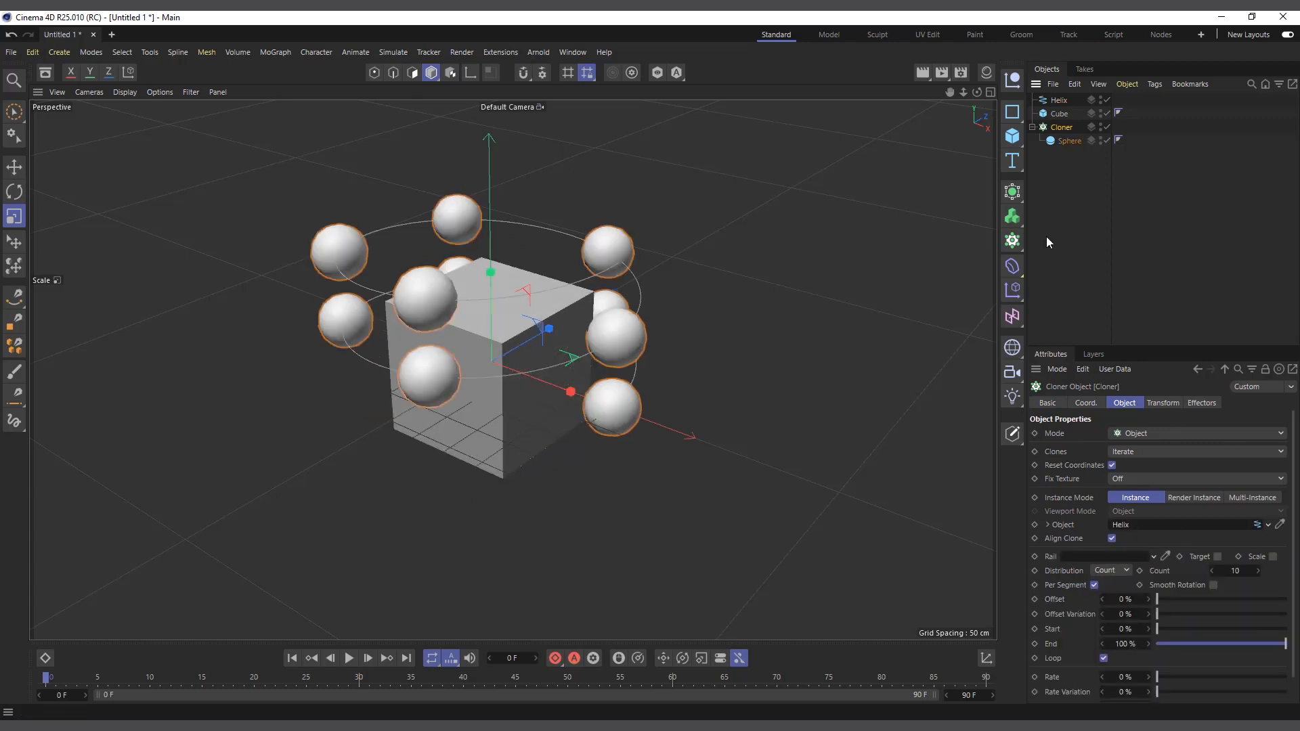
{"action": "left_click", "coordinate": [1059, 114]}
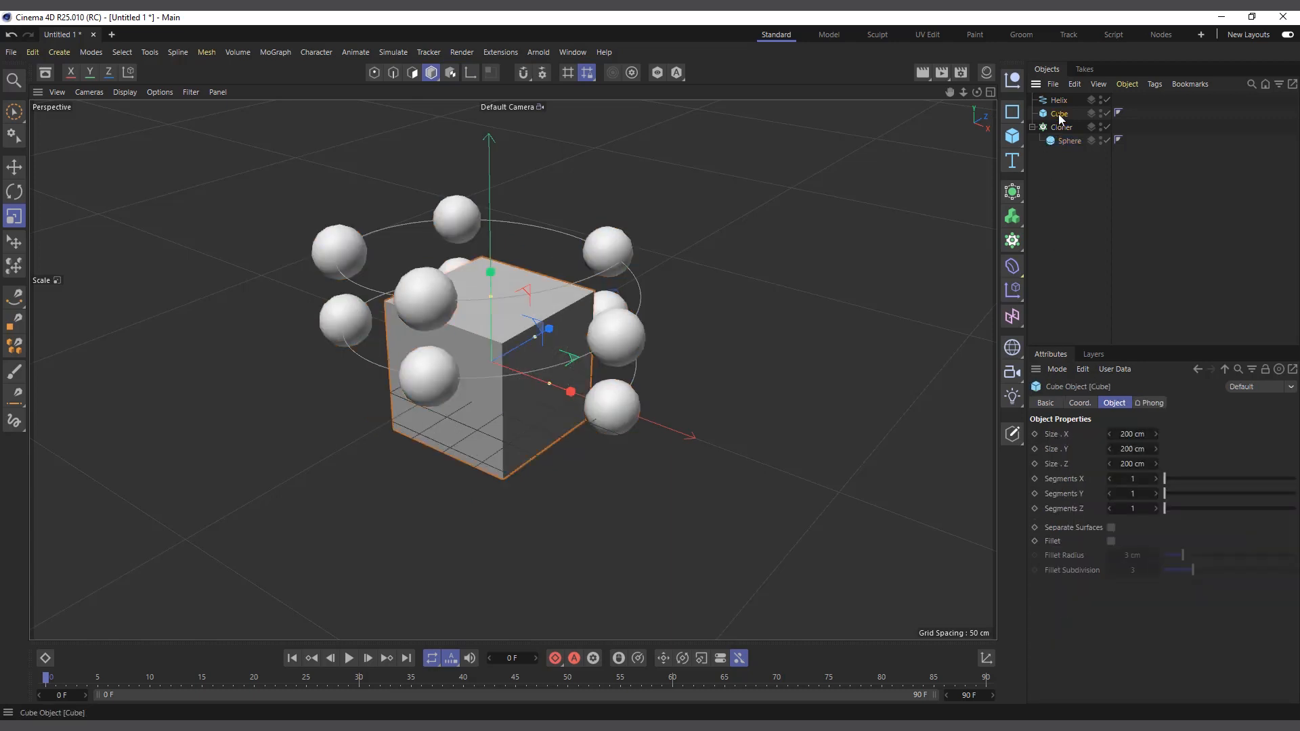
{"action": "key", "text": "Delete"}
{"action": "scroll", "coordinate": [363, 202], "scroll_direction": "up", "scroll_amount": 1}
{"action": "scroll", "coordinate": [594, 222], "scroll_direction": "up", "scroll_amount": 3}
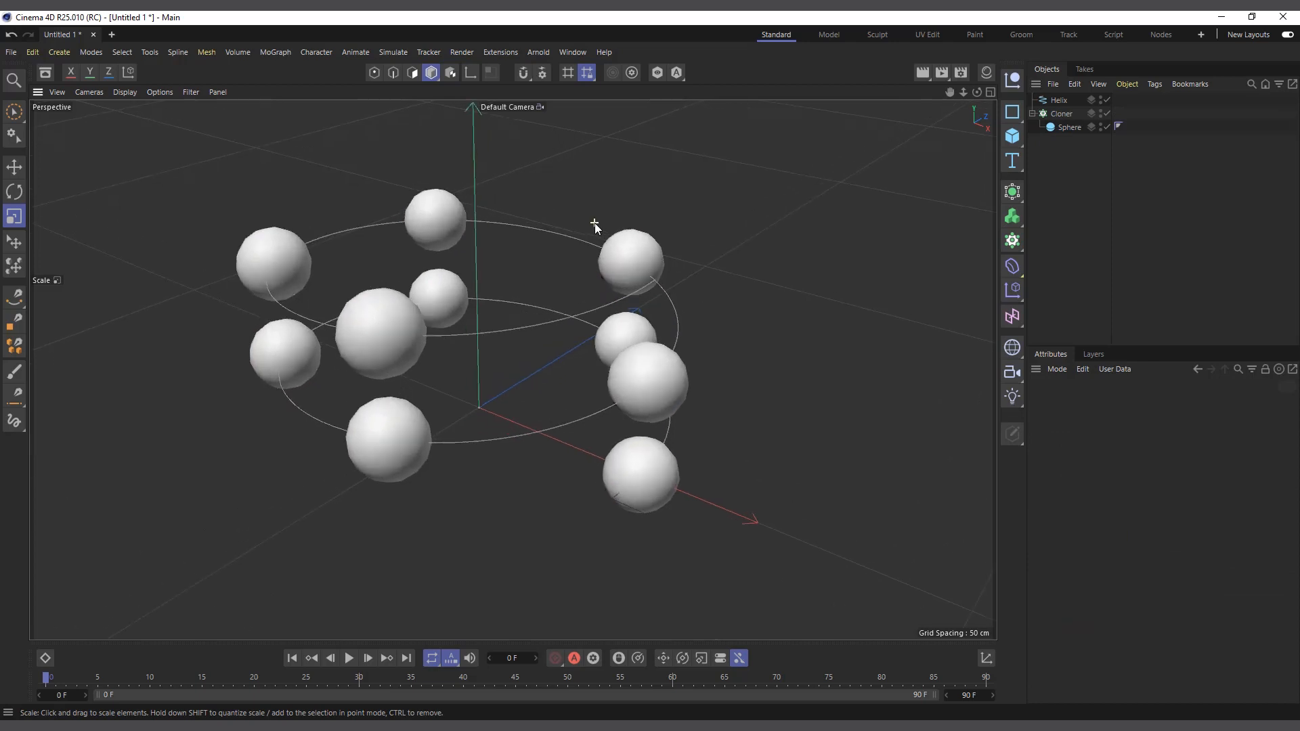
- Try the Vertex distribution for the sphere clones along the helix, and change it to Even
{"action": "left_click", "coordinate": [1061, 114]}
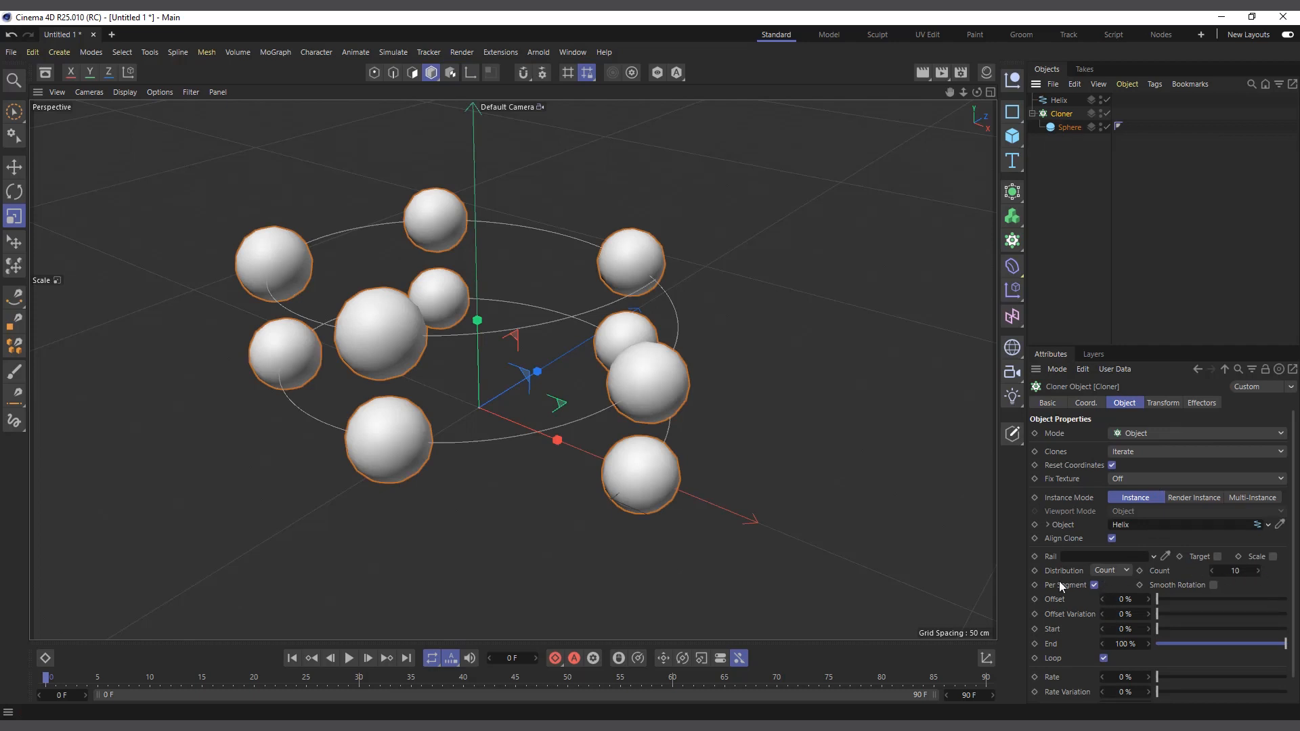
{"action": "left_click", "coordinate": [1106, 571]}
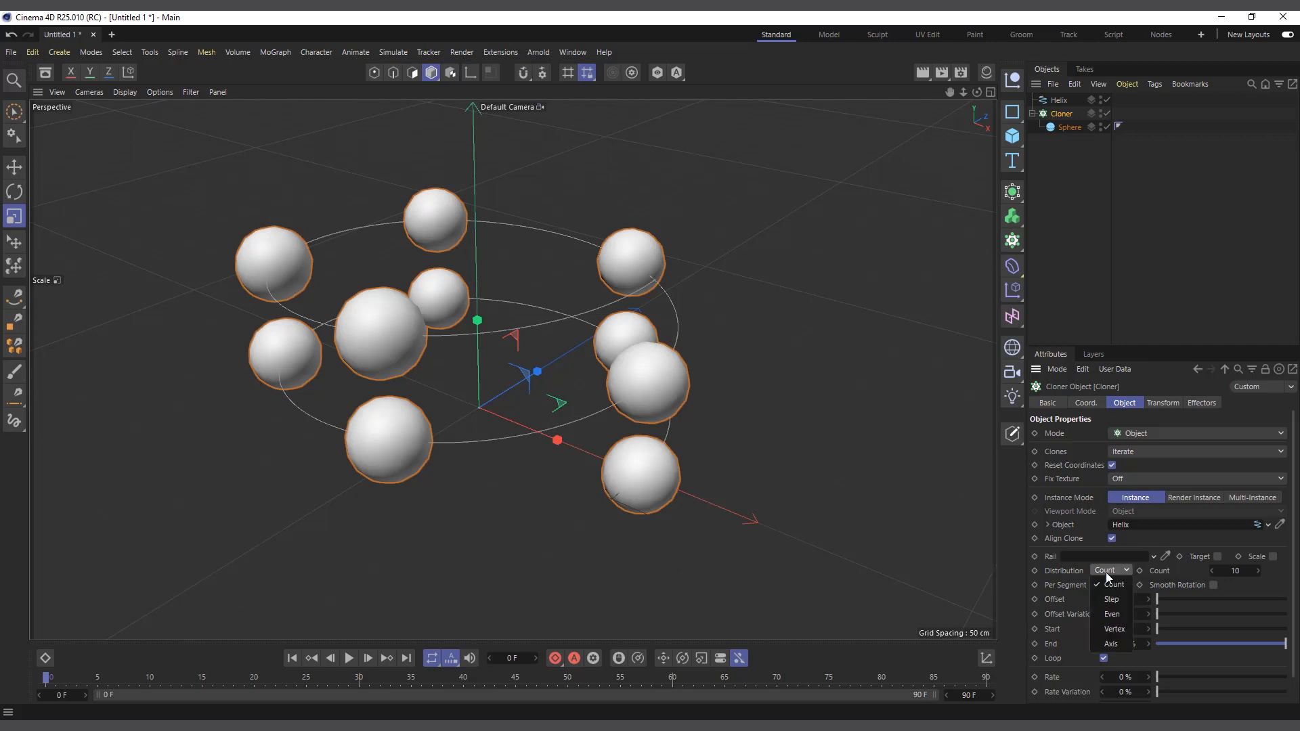
{"action": "left_click", "coordinate": [1119, 627]}
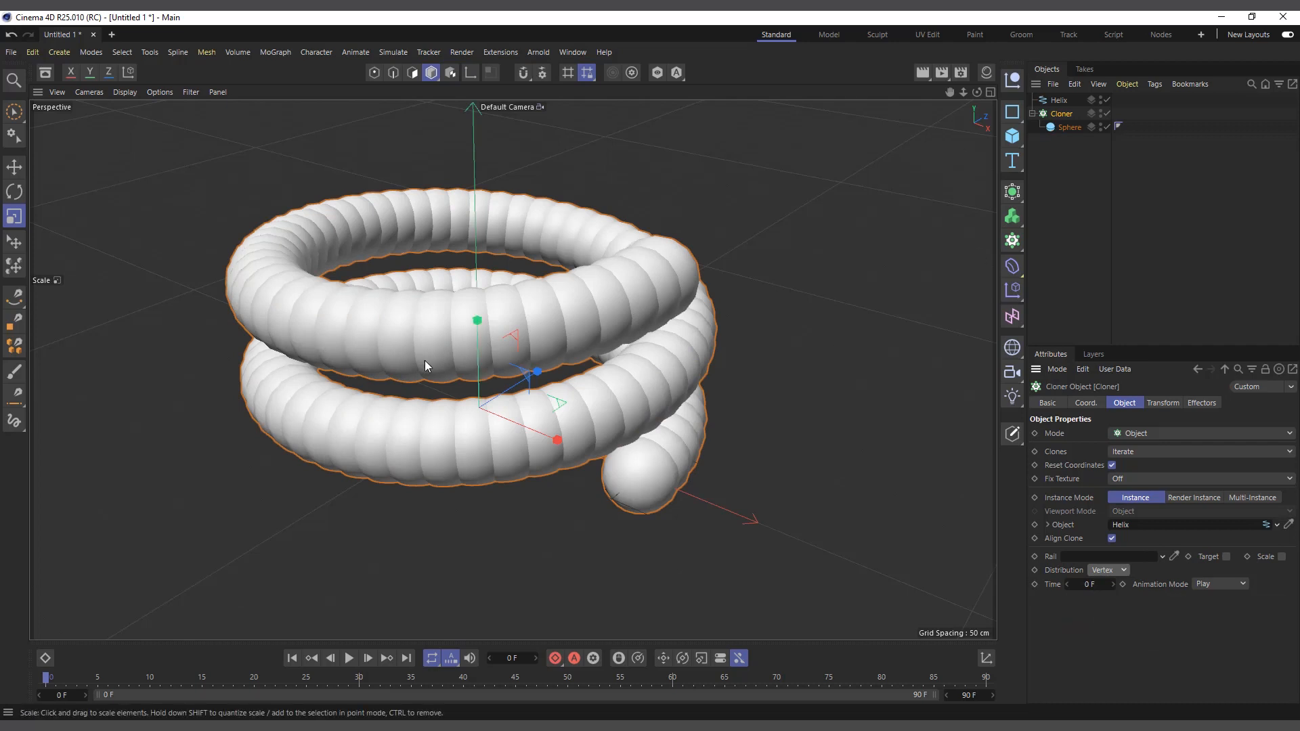
{"action": "left_click", "coordinate": [1058, 100]}
{"action": "left_click", "coordinate": [1060, 113]}
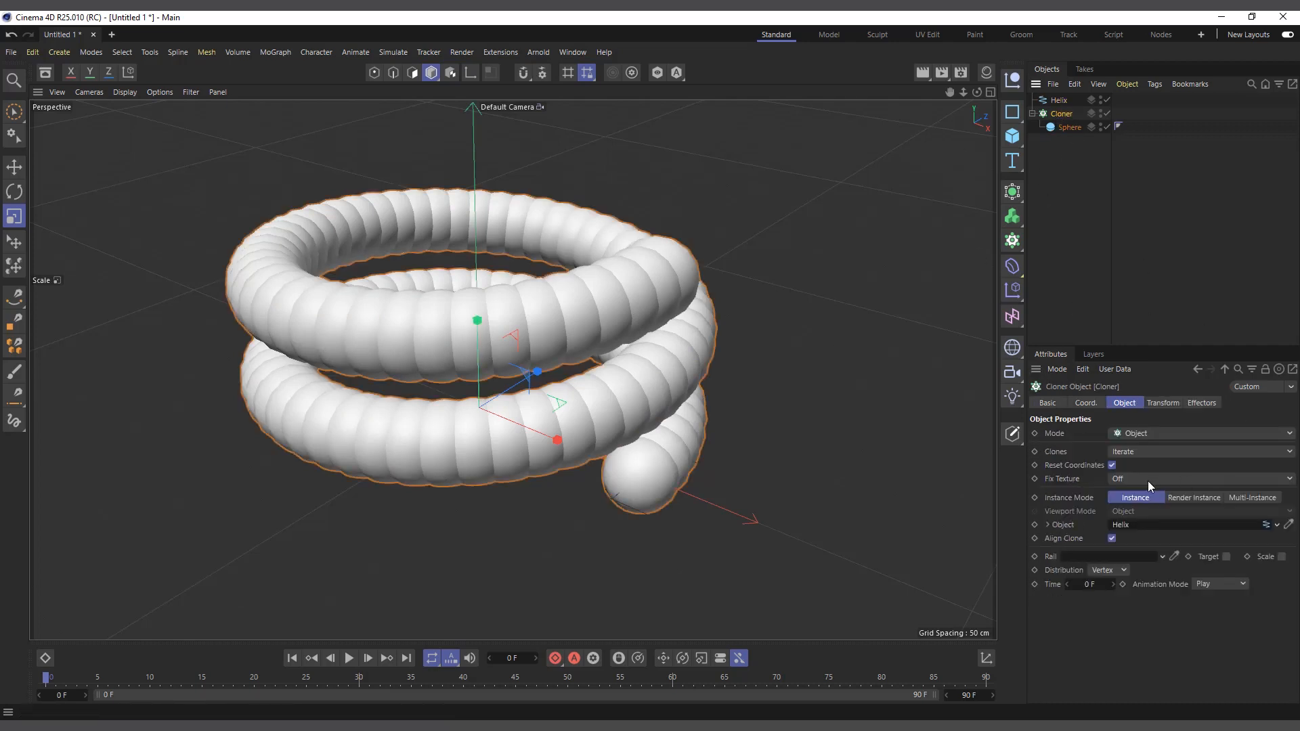
{"action": "left_click", "coordinate": [1115, 570]}
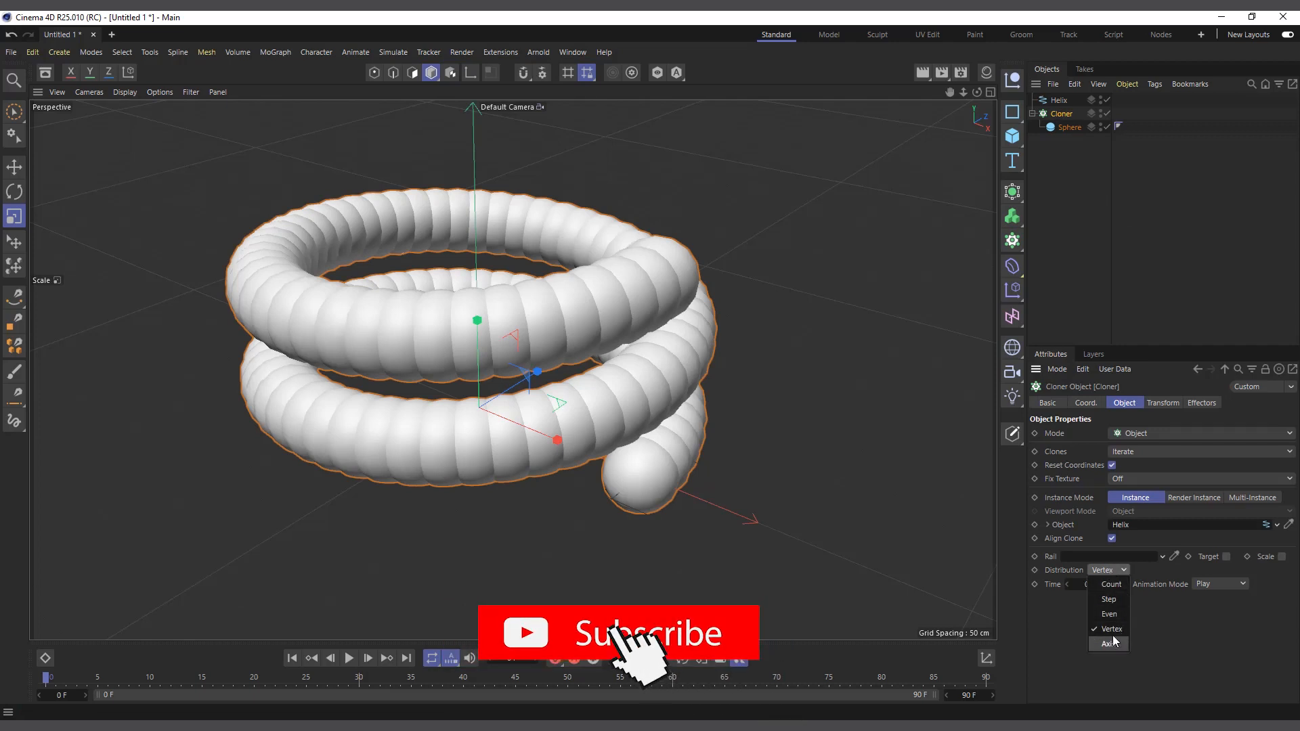
{"action": "left_click", "coordinate": [1112, 615]}
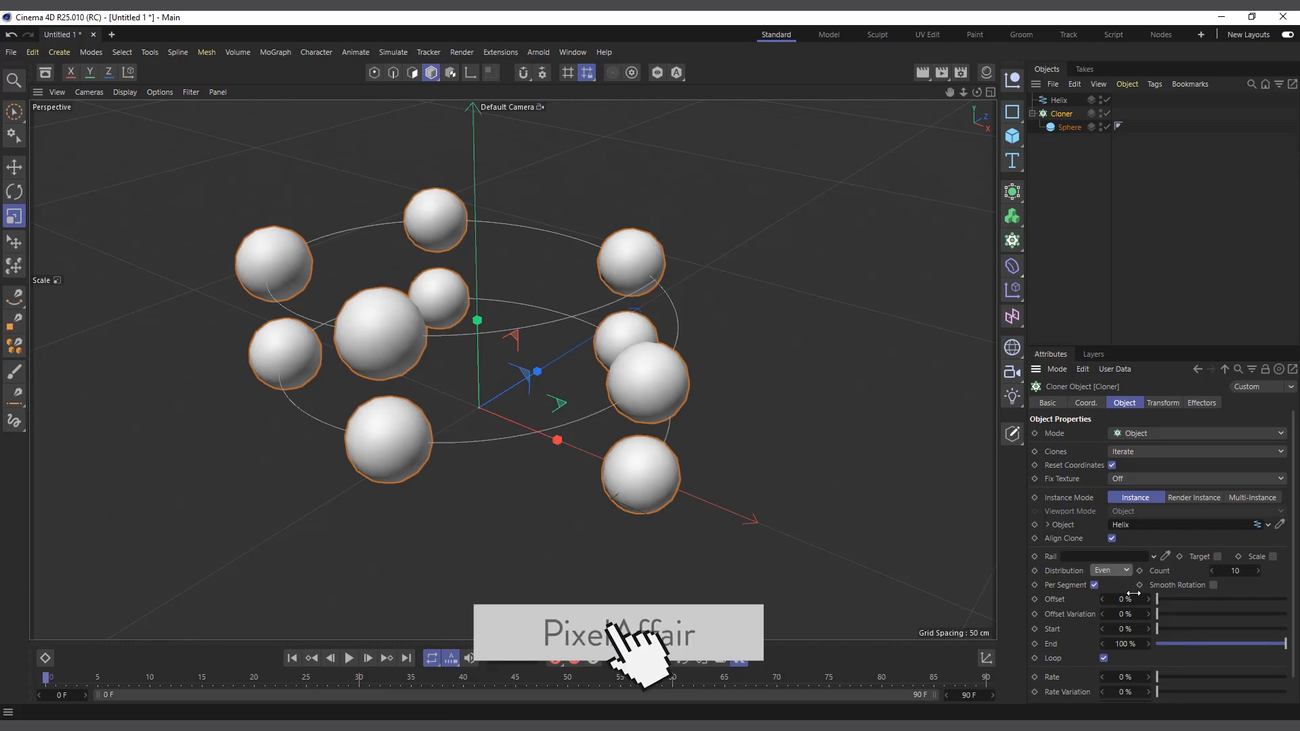
- Switch the helix distribution to Count and try different numbers of clones
{"action": "left_click", "coordinate": [1118, 571]}
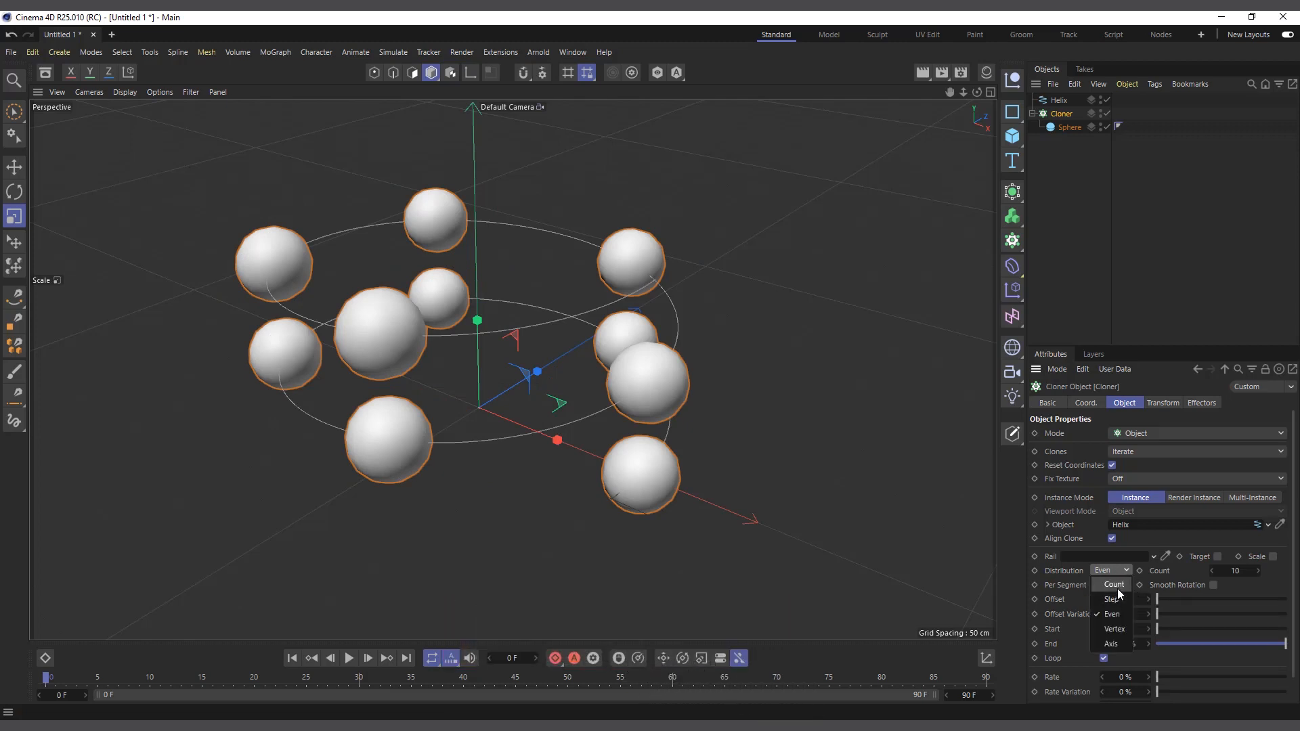
{"action": "left_click", "coordinate": [1117, 585]}
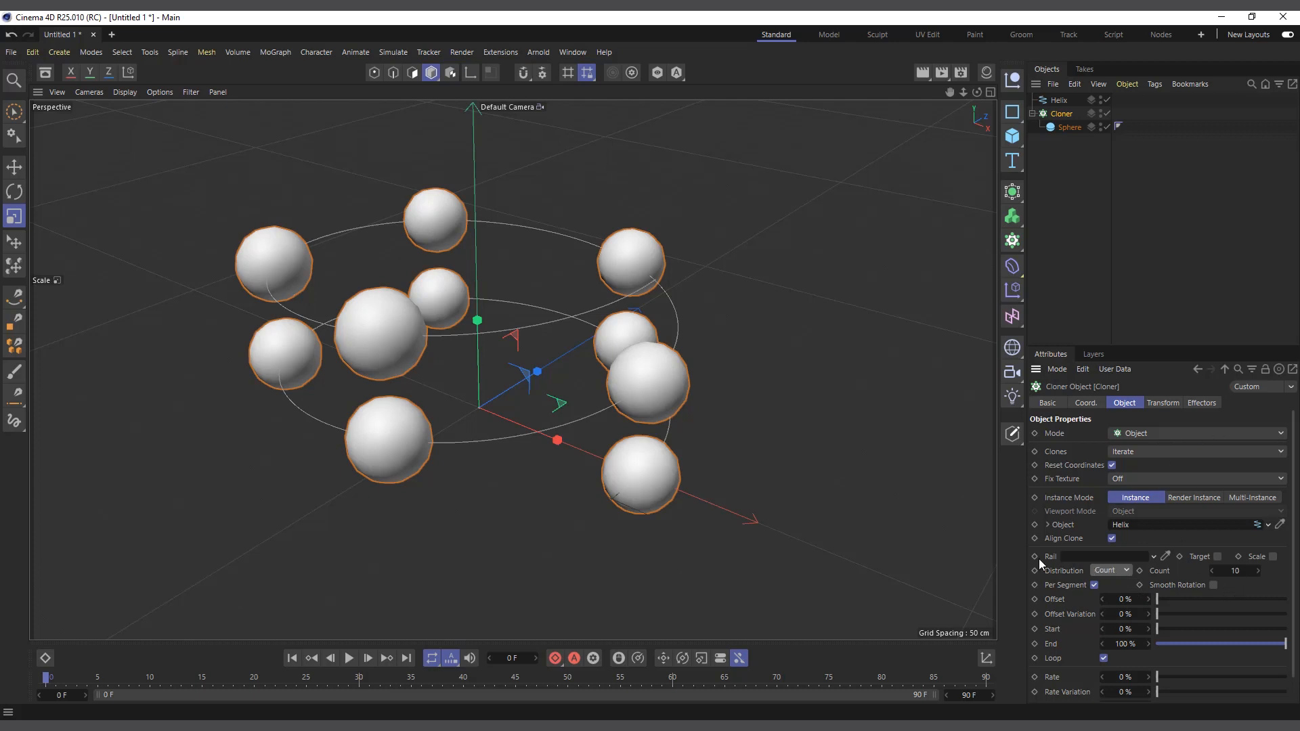
{"action": "left_click", "coordinate": [1257, 570]}
{"action": "left_click", "coordinate": [1257, 570]}
{"action": "left_click_drag", "start_coordinate": [1258, 571], "coordinate": [1200, 579]}
- Set the Cloner's distribution along the helix to Even with a count of 13
{"action": "left_click", "coordinate": [1111, 571]}
{"action": "left_click", "coordinate": [1111, 613]}
{"action": "mouse_move", "coordinate": [1230, 574]}
{"action": "left_mouse_down"}
{"action": "mouse_move", "coordinate": [1252, 574]}
{"action": "mouse_move", "coordinate": [1221, 574]}
{"action": "left_mouse_up"}
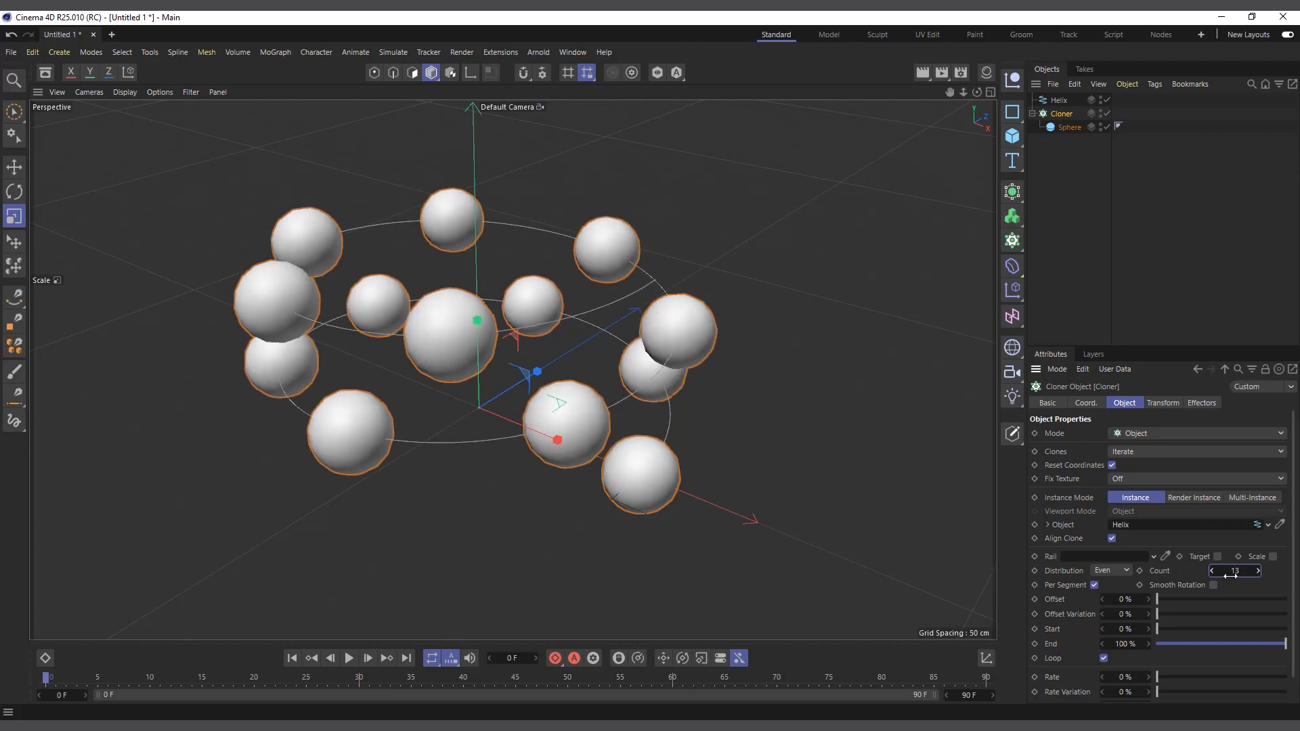
- Try the Offset of the clones along the helix, set their Start to 61%, and inspect the spacing from another angle
{"action": "scroll", "coordinate": [1080, 626], "scroll_direction": "down", "scroll_amount": 1}
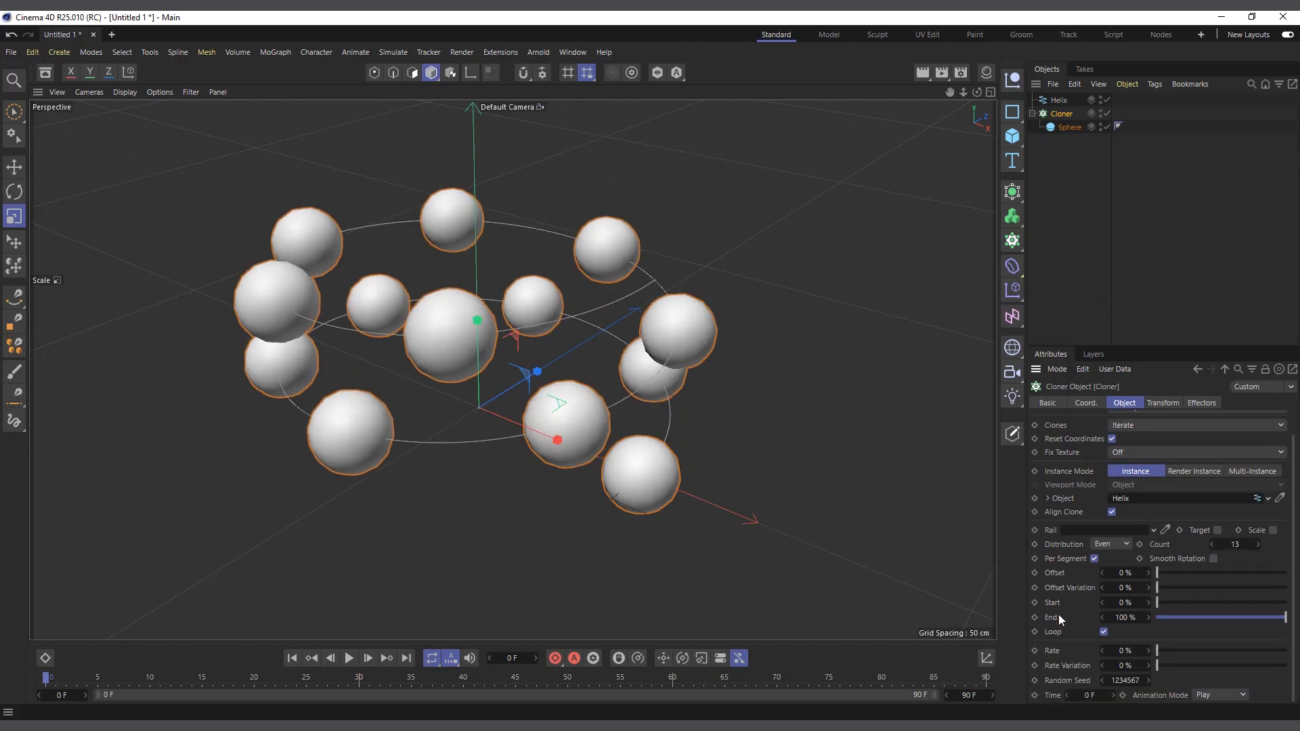
{"action": "mouse_move", "coordinate": [1159, 573]}
{"action": "left_mouse_down"}
{"action": "mouse_move", "coordinate": [1231, 572]}
{"action": "mouse_move", "coordinate": [1147, 574]}
{"action": "left_mouse_up"}
{"action": "mouse_move", "coordinate": [1159, 587]}
{"action": "left_mouse_down"}
{"action": "mouse_move", "coordinate": [1192, 586]}
{"action": "mouse_move", "coordinate": [1180, 567]}
{"action": "mouse_move", "coordinate": [1154, 568]}
{"action": "mouse_move", "coordinate": [1164, 604]}
{"action": "mouse_move", "coordinate": [1236, 590]}
{"action": "left_mouse_up"}
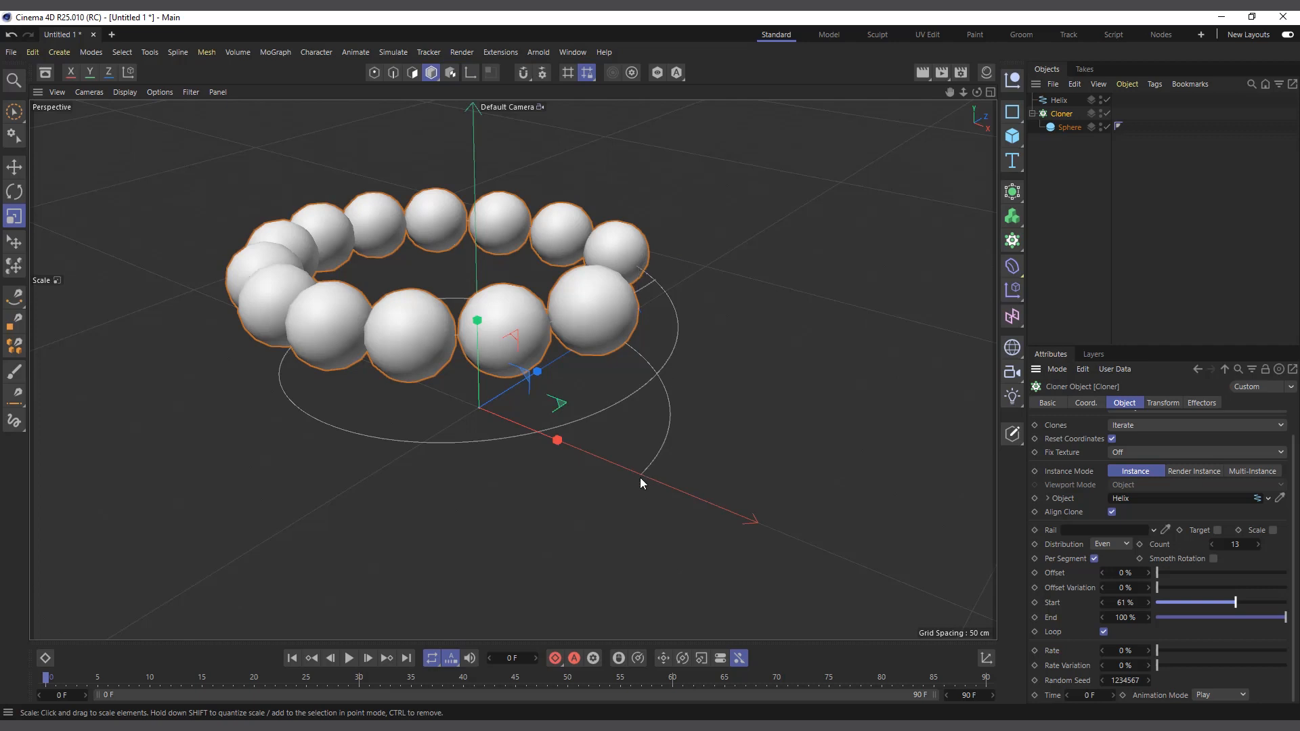
{"action": "left_click_drag", "start_coordinate": [977, 92], "coordinate": [1036, 115]}
{"action": "left_click_drag", "start_coordinate": [674, 337], "coordinate": [704, 364], "text": "alt"}
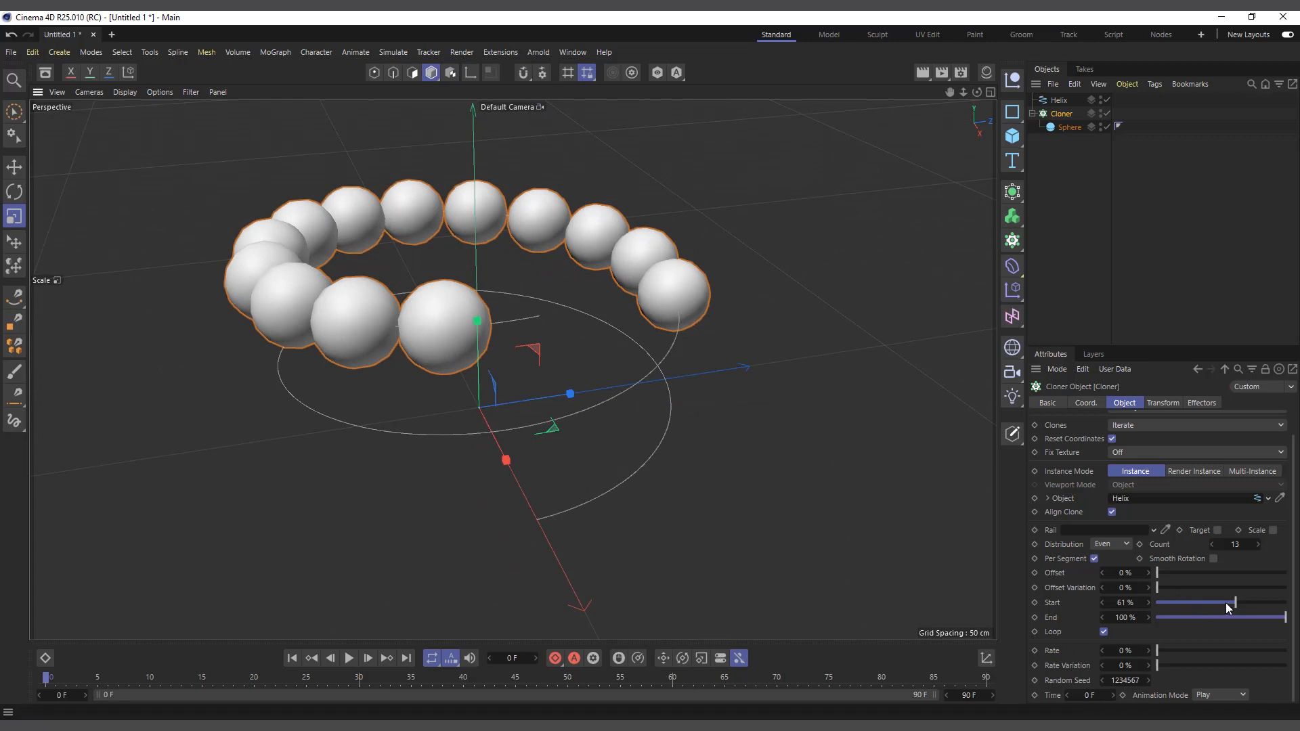
- Reset the clones' Start to 0%, try an End of 22%, and restore the End to 100%
{"action": "left_click_drag", "start_coordinate": [1226, 603], "coordinate": [1061, 616]}
{"action": "left_click_drag", "start_coordinate": [1278, 617], "coordinate": [1184, 617]}
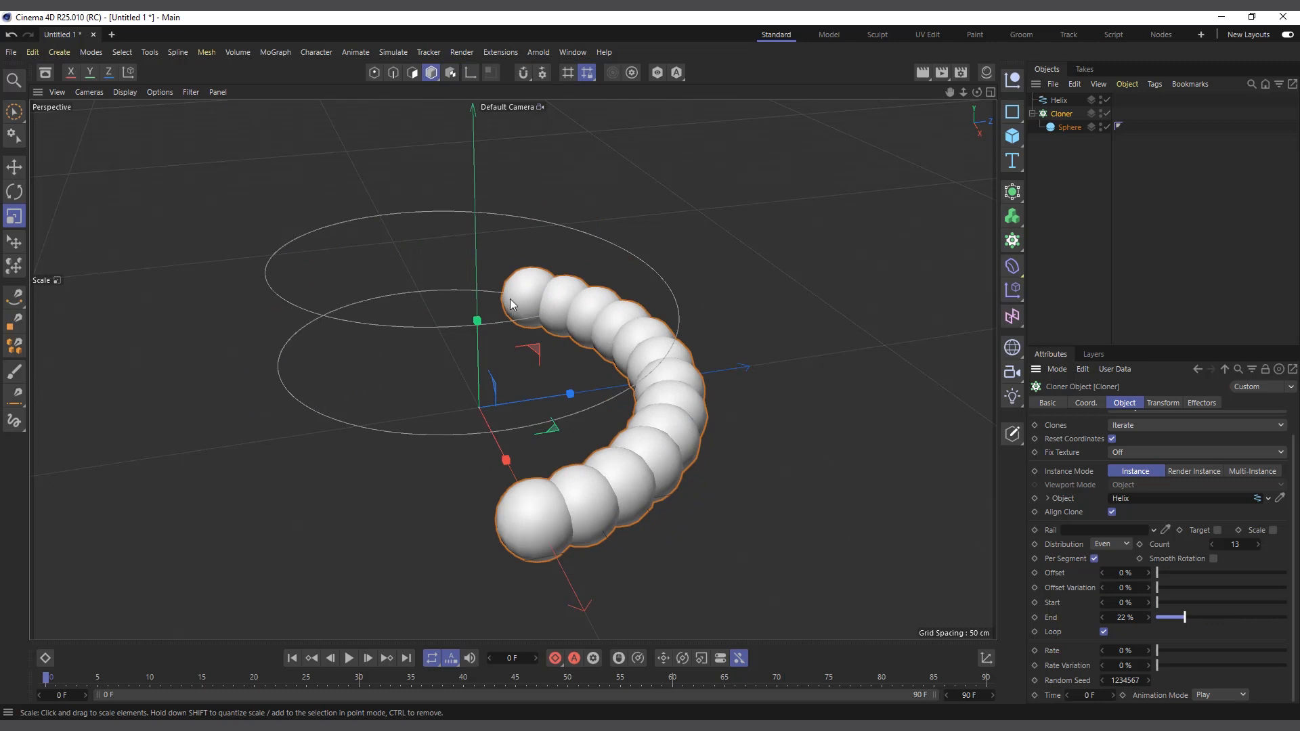
{"action": "left_click_drag", "start_coordinate": [1184, 617], "coordinate": [1285, 618]}
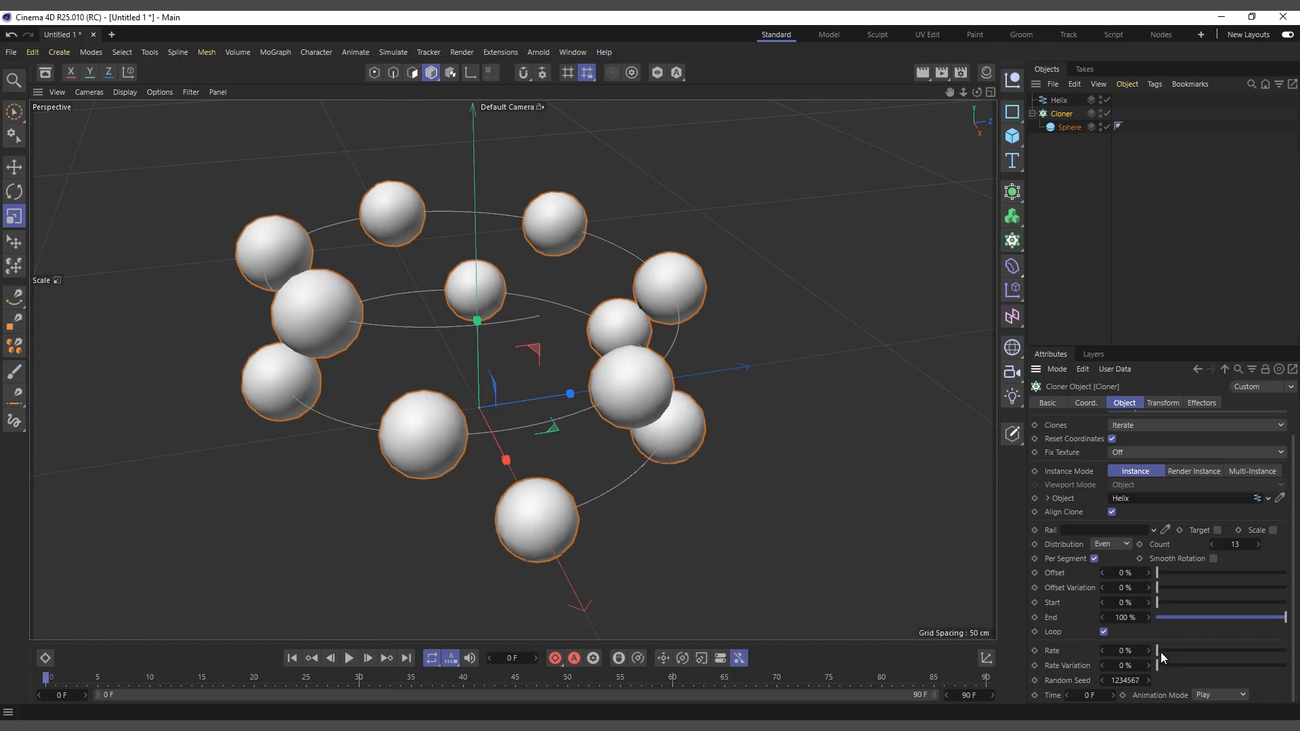
- Set the clones' Rate to 29% and play the animation to see them travel along the helix
{"action": "left_click_drag", "start_coordinate": [1160, 651], "coordinate": [1193, 649]}
{"action": "left_click", "coordinate": [350, 658]}
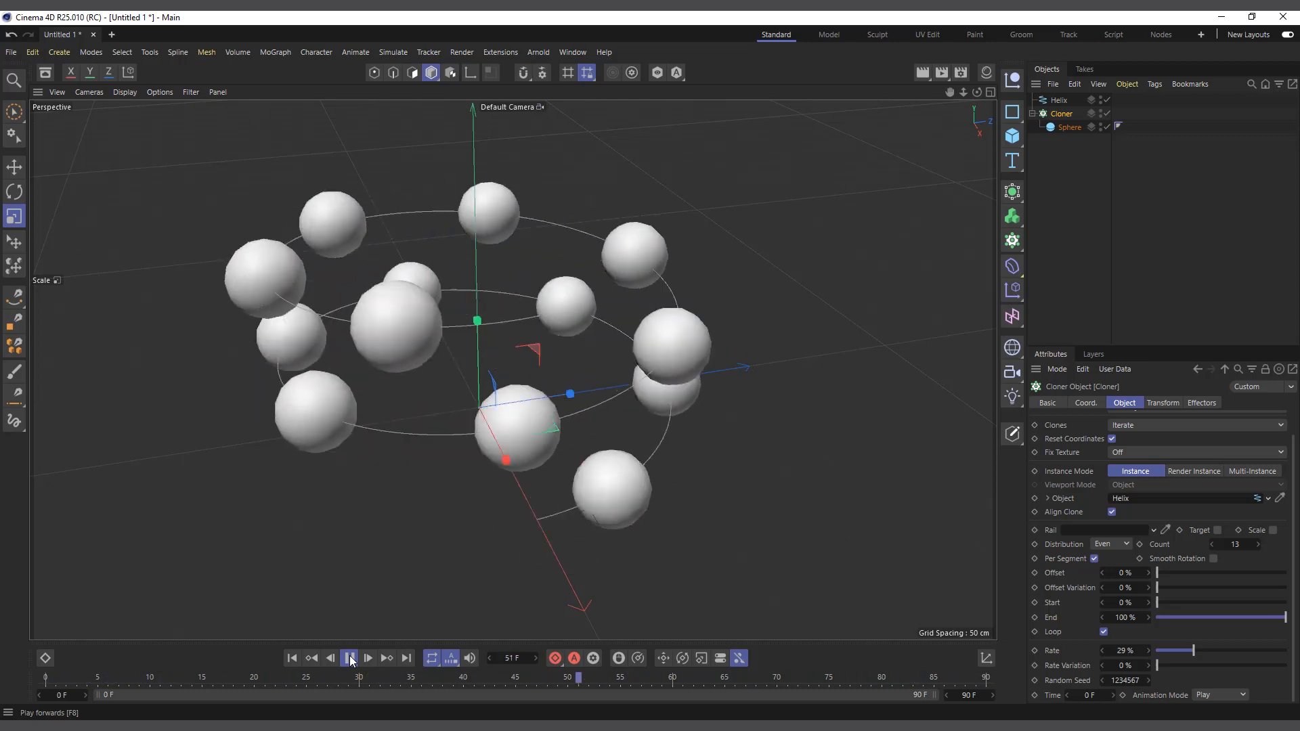
{"action": "left_click", "coordinate": [349, 658]}
- Try a Rate Variation of 41% with the animation playing, and reset the variation to 0%
{"action": "left_click_drag", "start_coordinate": [1157, 665], "coordinate": [1209, 665]}
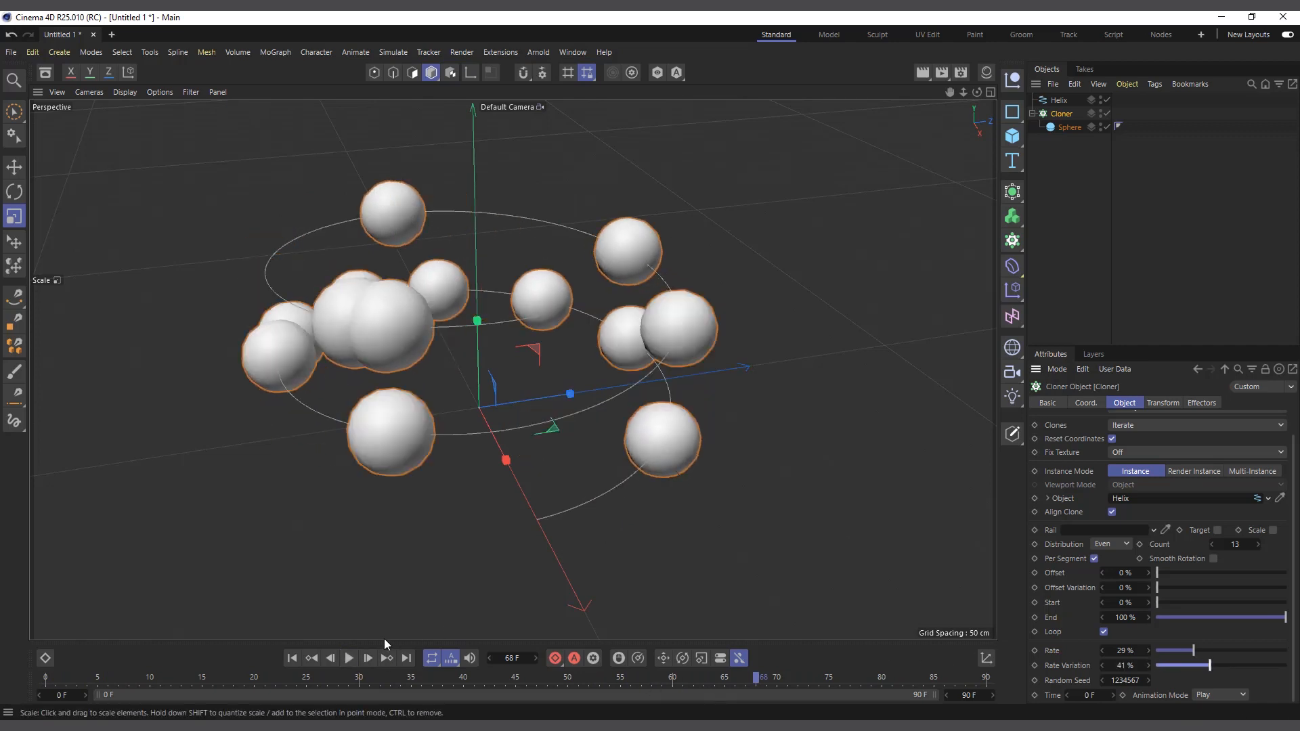
{"action": "left_click", "coordinate": [349, 658]}
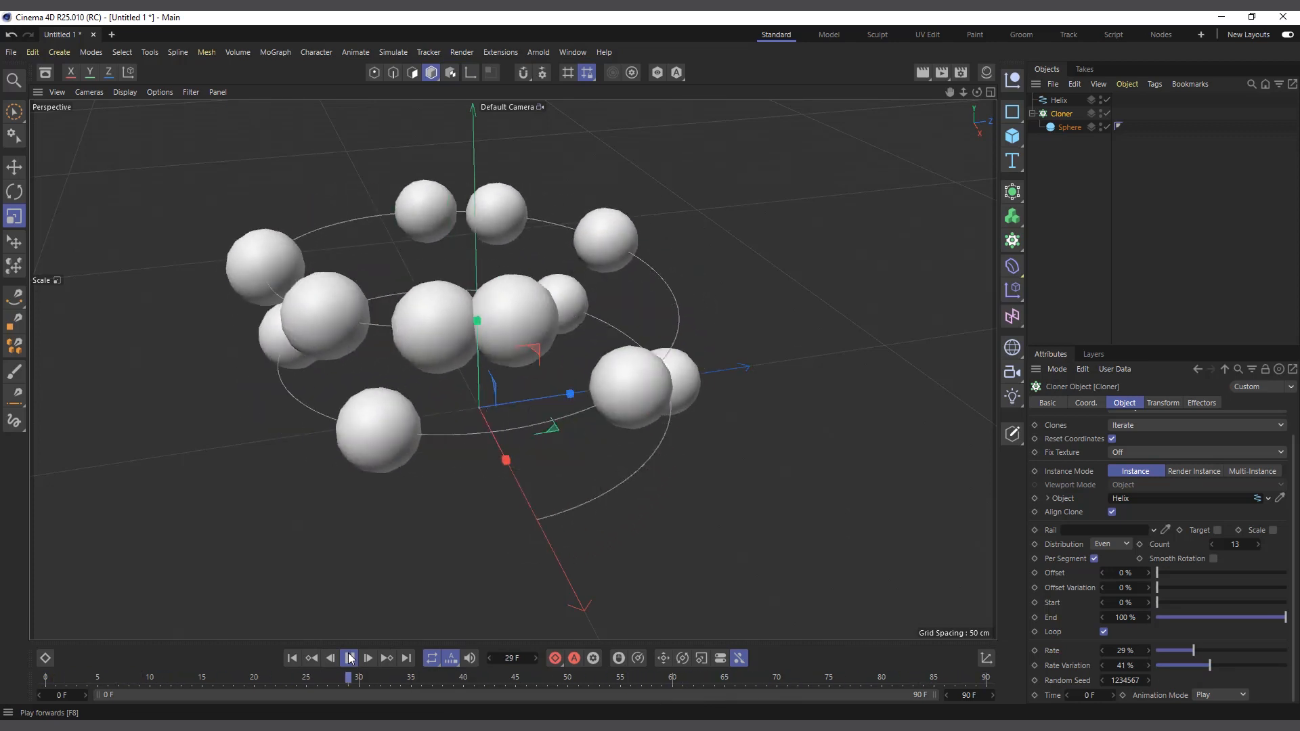
{"action": "left_click", "coordinate": [349, 657]}
{"action": "left_click_drag", "start_coordinate": [1185, 666], "coordinate": [1152, 665]}
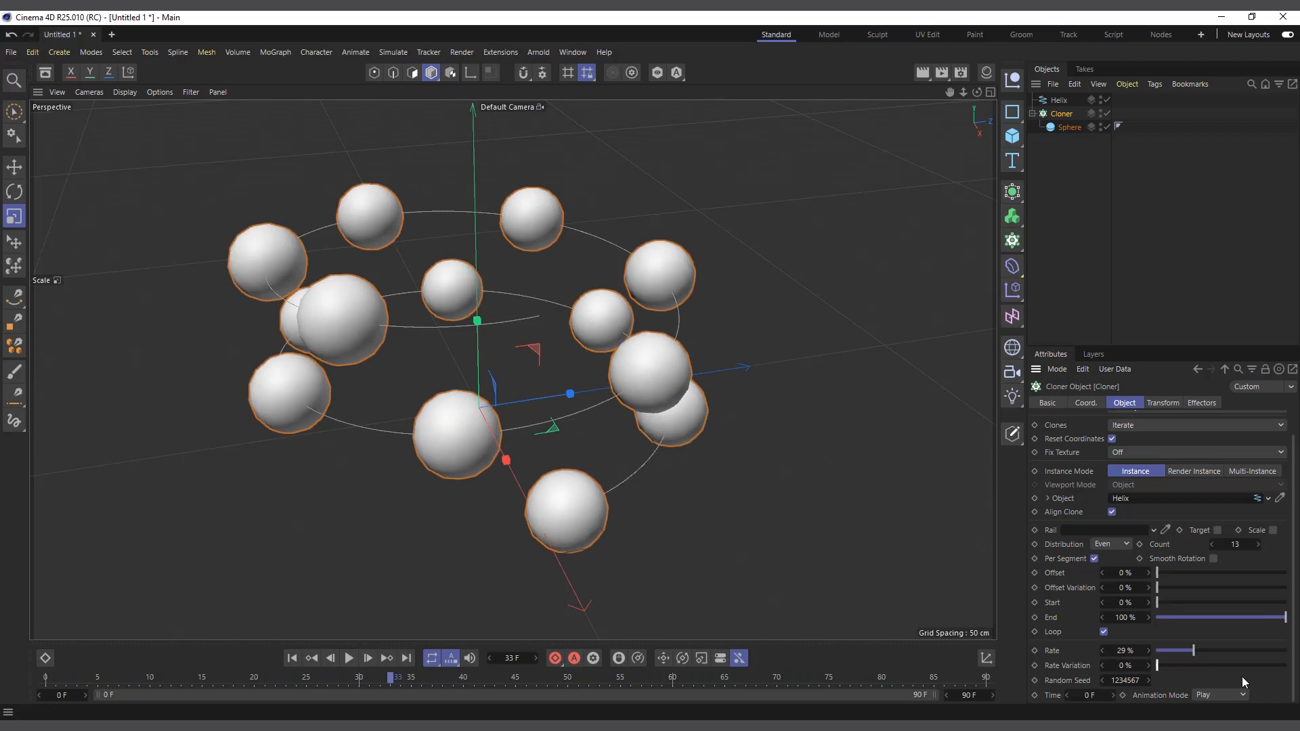
{"action": "scroll", "coordinate": [688, 236], "scroll_direction": "down", "scroll_amount": 3}
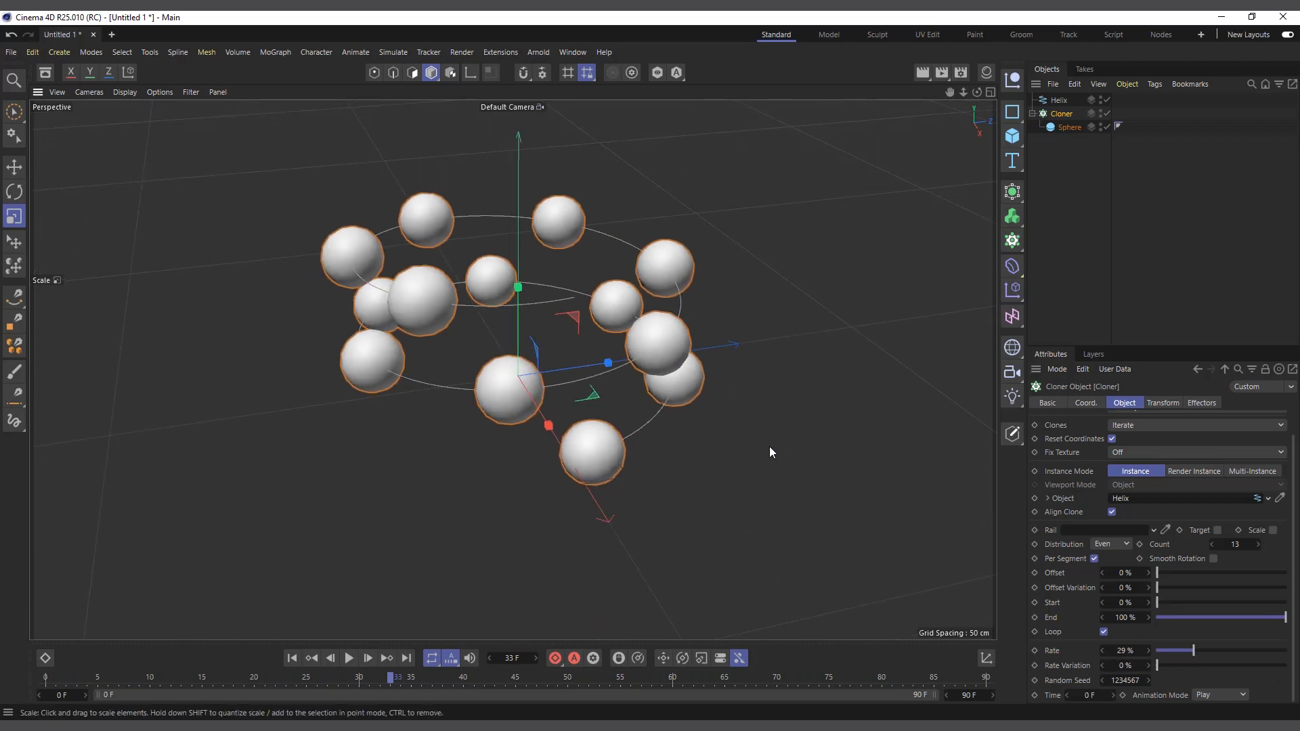
{"action": "scroll", "coordinate": [701, 449], "scroll_direction": "up", "scroll_amount": 1}
{"action": "scroll", "coordinate": [753, 437], "scroll_direction": "up", "scroll_amount": 2}
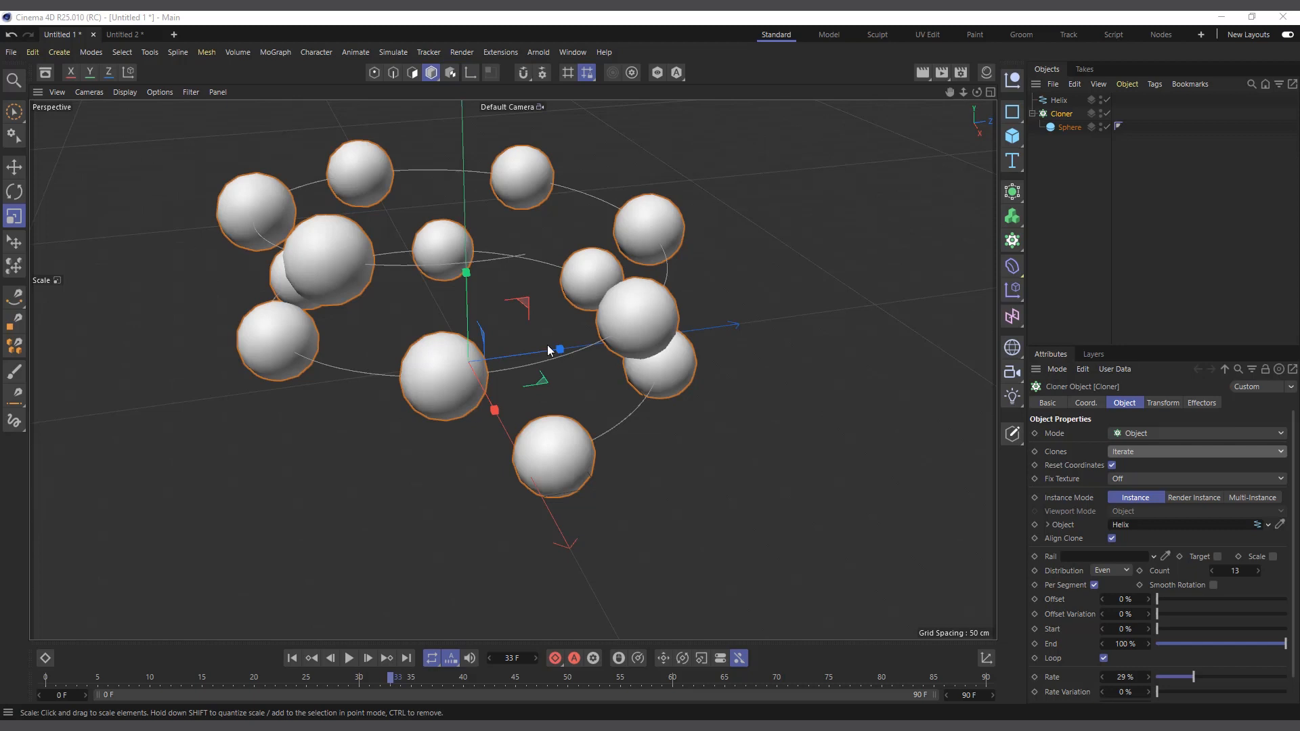
- In the Untitled 2 scene, add a Cloner and place the torus, cone, sphere and cube inside it
{"action": "left_click", "coordinate": [130, 33]}
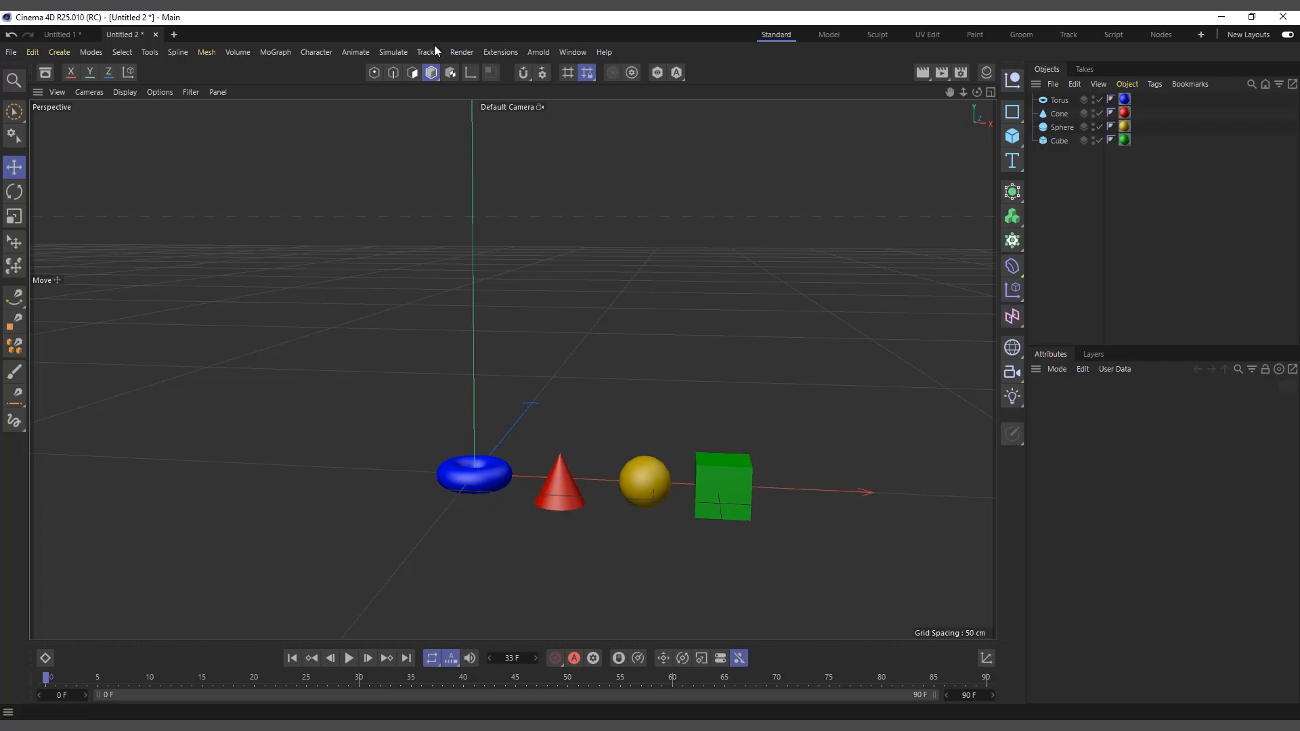
{"action": "left_click", "coordinate": [273, 55]}
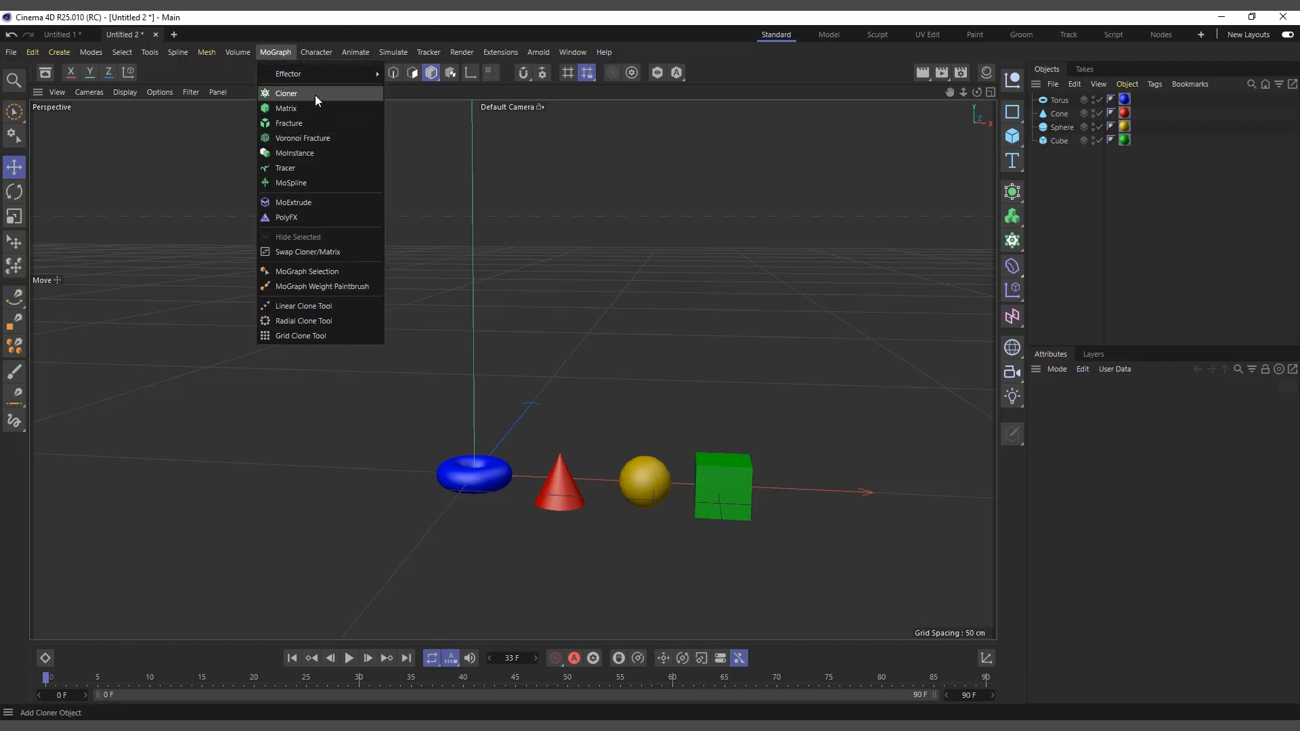
{"action": "left_click", "coordinate": [315, 95]}
{"action": "left_click_drag", "start_coordinate": [1074, 187], "coordinate": [1064, 100]}
{"action": "scroll", "coordinate": [690, 189], "scroll_direction": "down", "scroll_amount": 3}
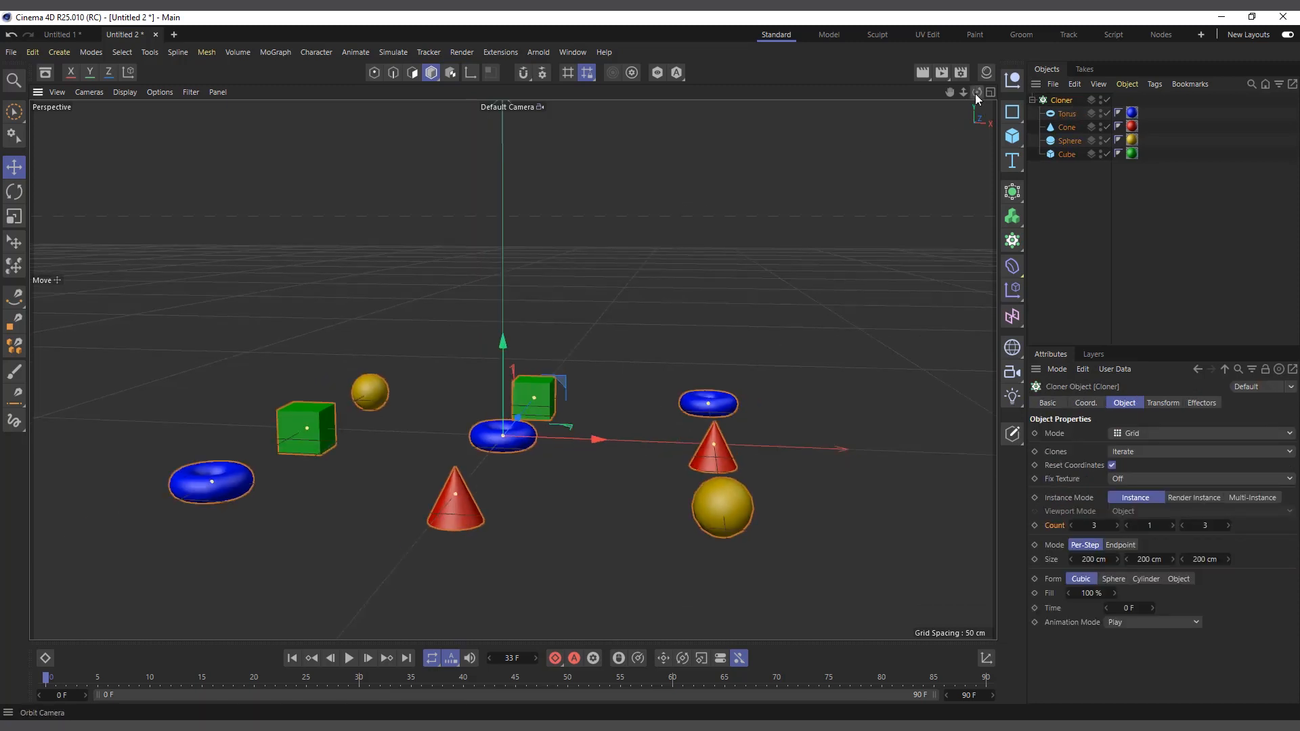
{"action": "left_click_drag", "start_coordinate": [975, 92], "coordinate": [975, 117]}
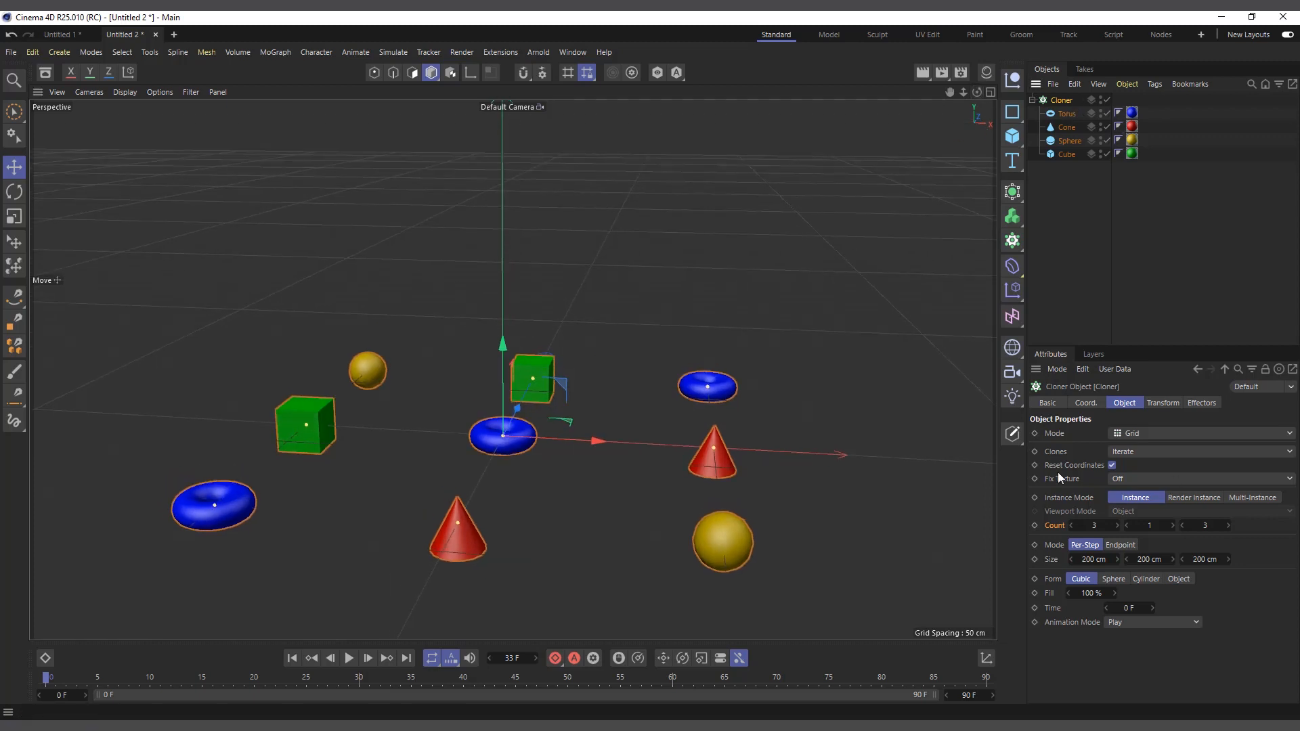
- Set the Cloner's mode to Linear and reduce its count to 0
{"action": "left_click", "coordinate": [1127, 438]}
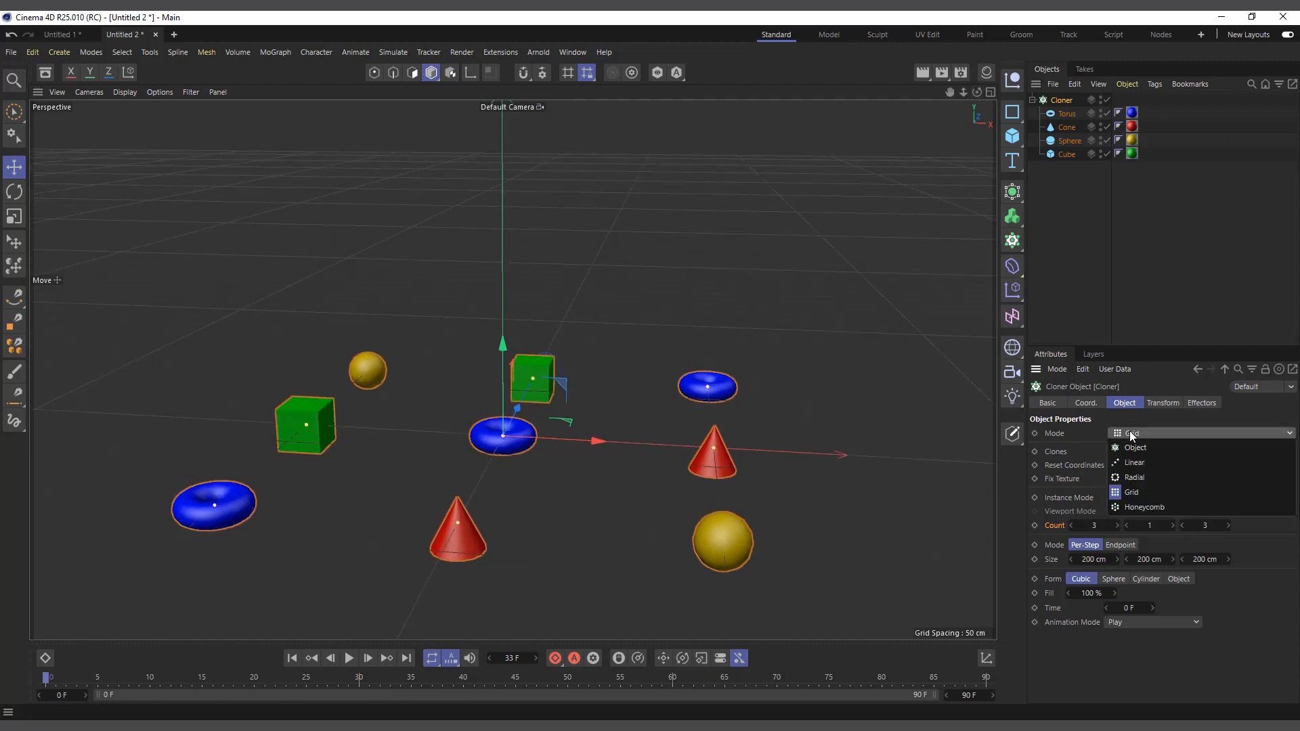
{"action": "left_click", "coordinate": [1138, 465]}
{"action": "scroll", "coordinate": [575, 436], "scroll_direction": "down", "scroll_amount": 1}
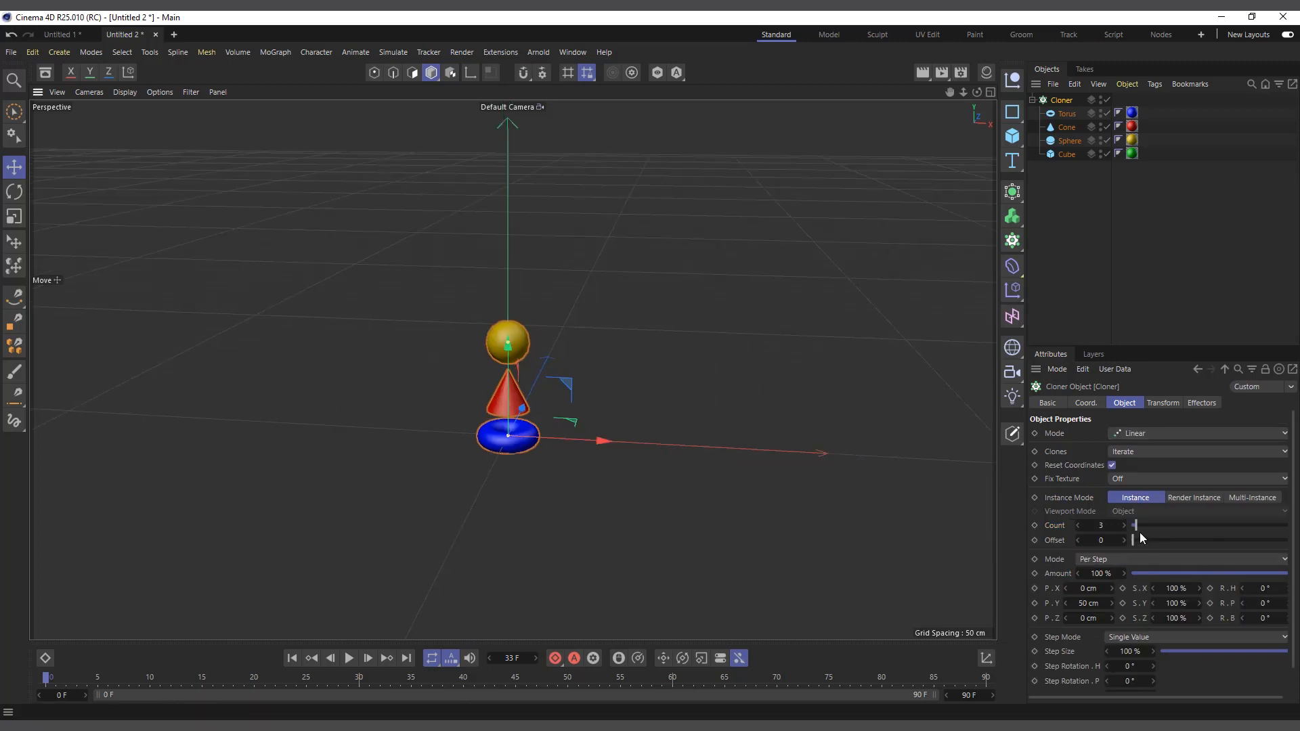
{"action": "left_click_drag", "start_coordinate": [1136, 530], "coordinate": [1131, 530]}
{"action": "scroll", "coordinate": [507, 427], "scroll_direction": "up", "scroll_amount": 3}
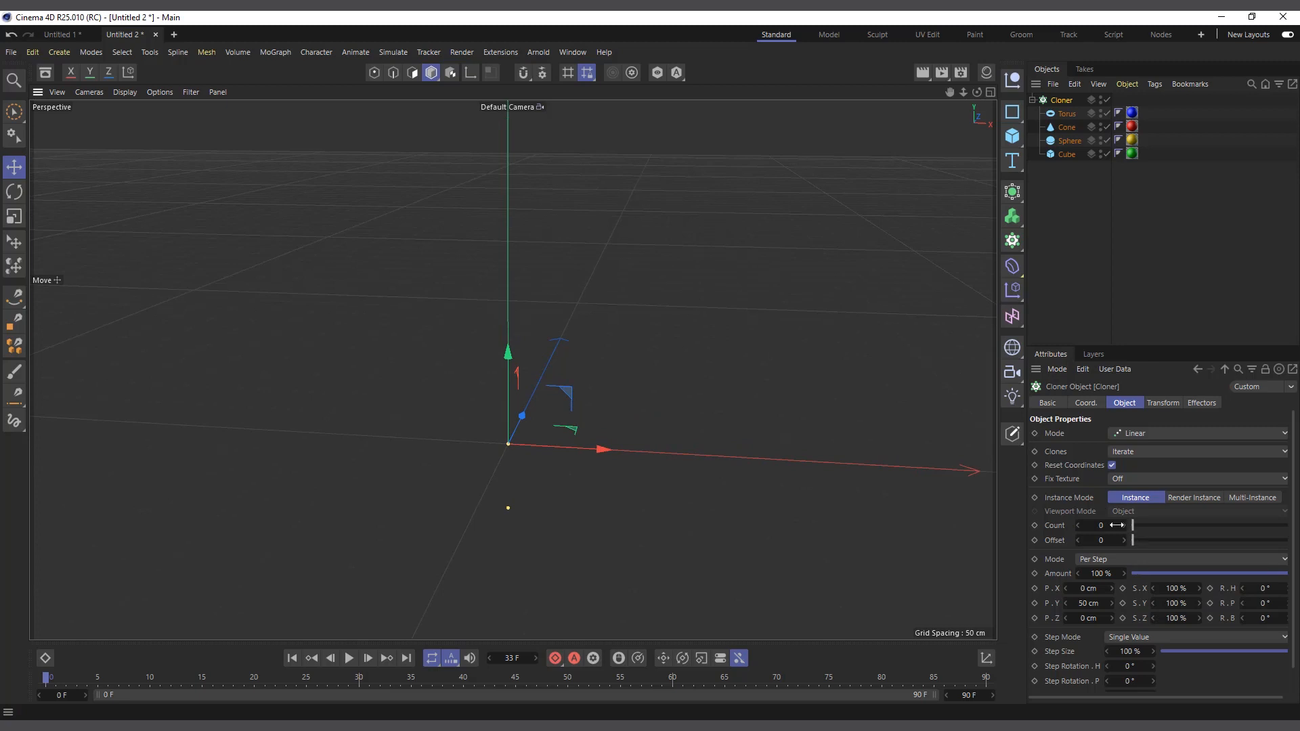
- Examine the Cloner's child objects in order: torus, cone, sphere and cube
{"action": "left_click", "coordinate": [1071, 116]}
{"action": "left_click", "coordinate": [1067, 127]}
{"action": "left_click", "coordinate": [1070, 141]}
{"action": "left_click", "coordinate": [1066, 155]}
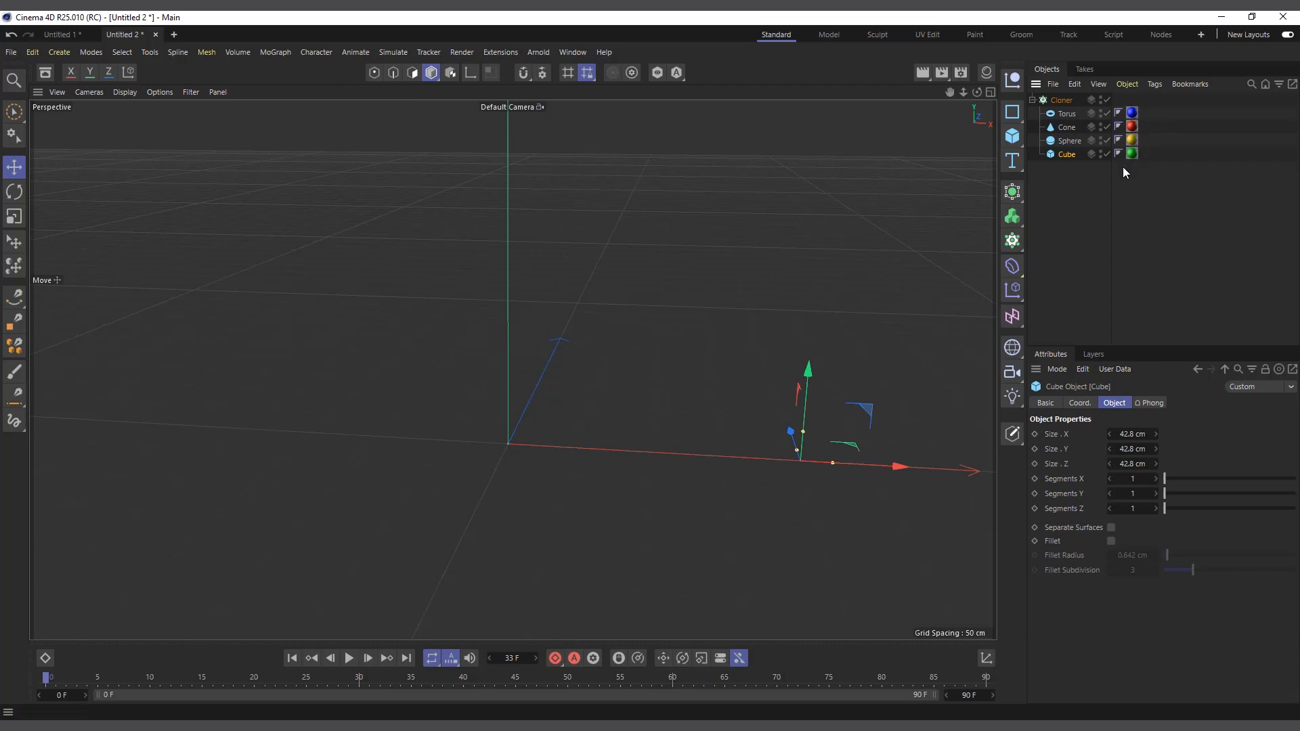
- Raise the Cloner's count one clone at a time to 4, comparing the stack with the child order
{"action": "left_click", "coordinate": [1057, 100]}
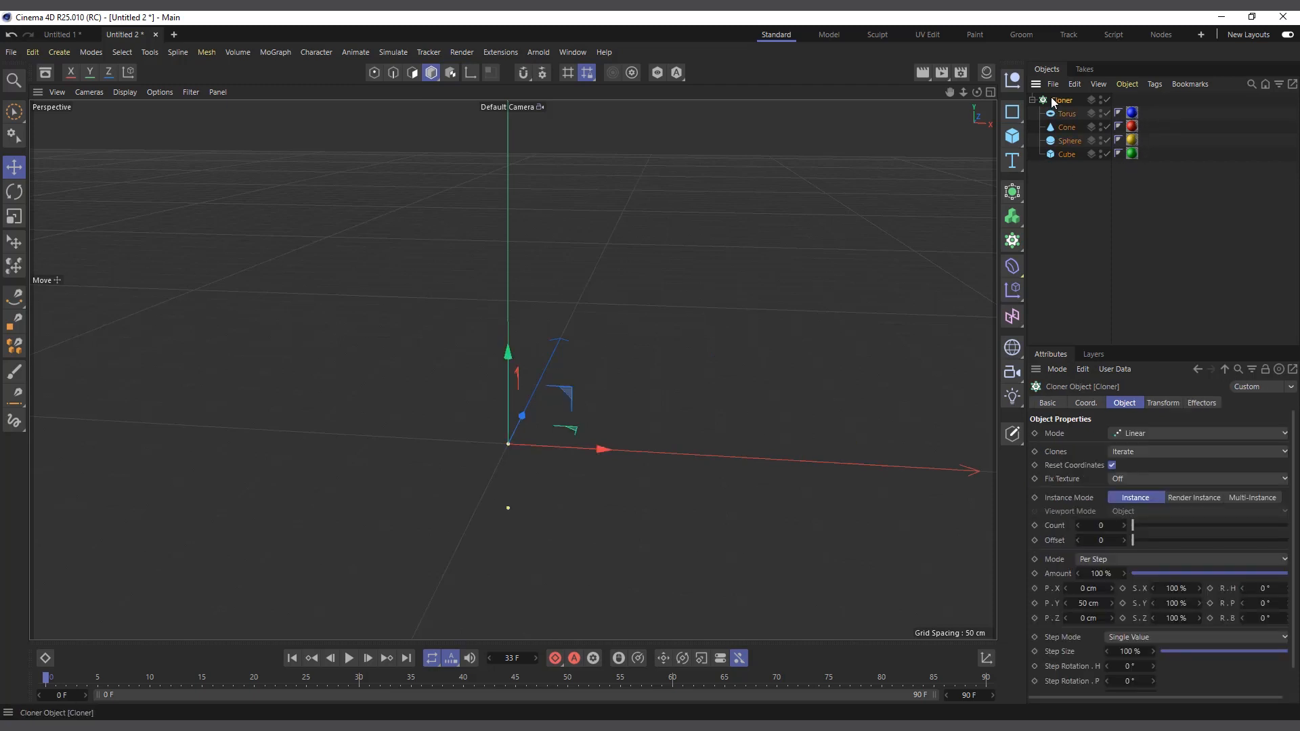
{"action": "left_click", "coordinate": [1124, 525]}
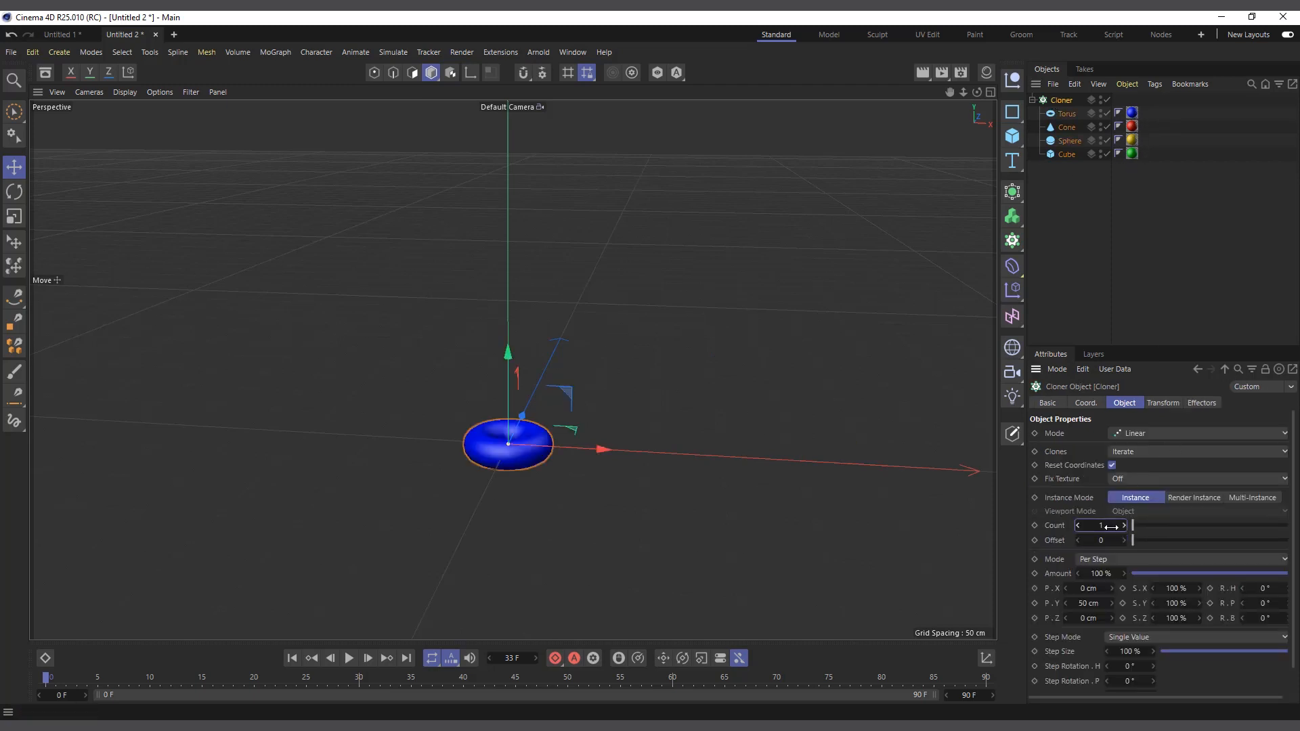
{"action": "left_click", "coordinate": [1075, 113]}
{"action": "left_click", "coordinate": [1075, 101]}
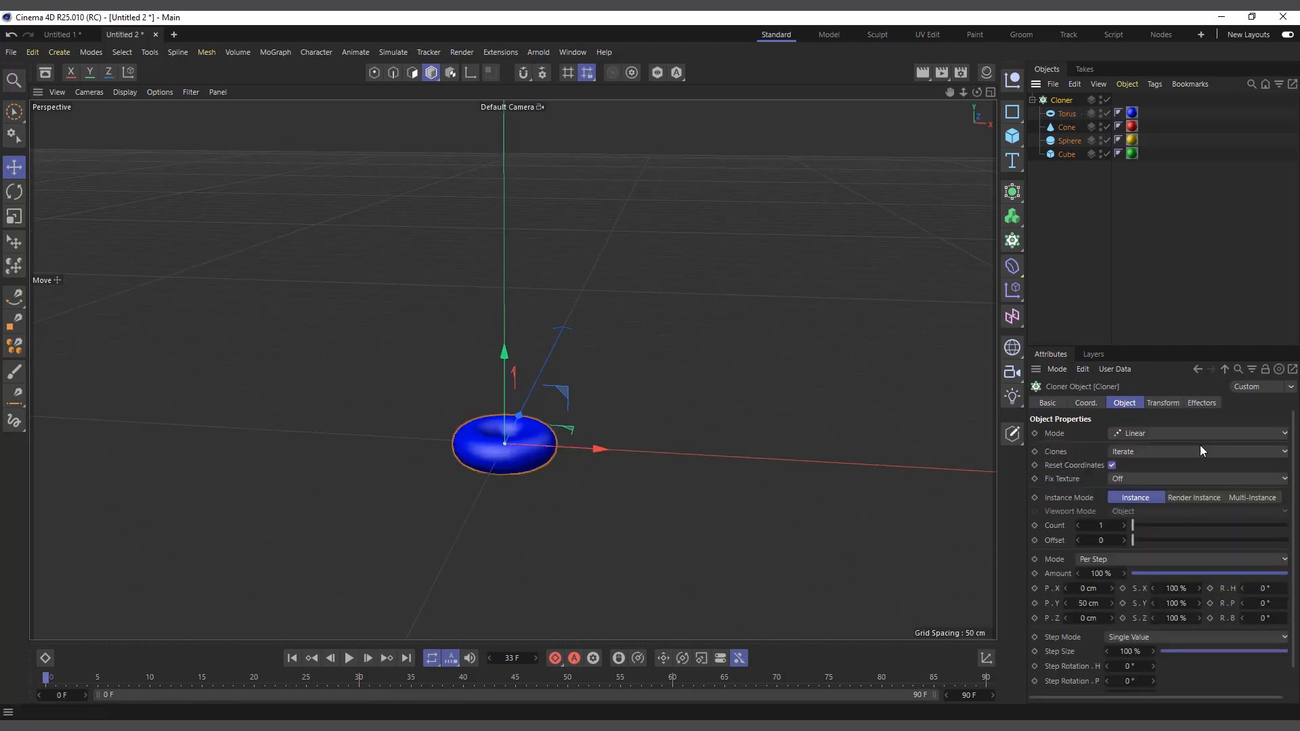
{"action": "left_click", "coordinate": [1125, 525]}
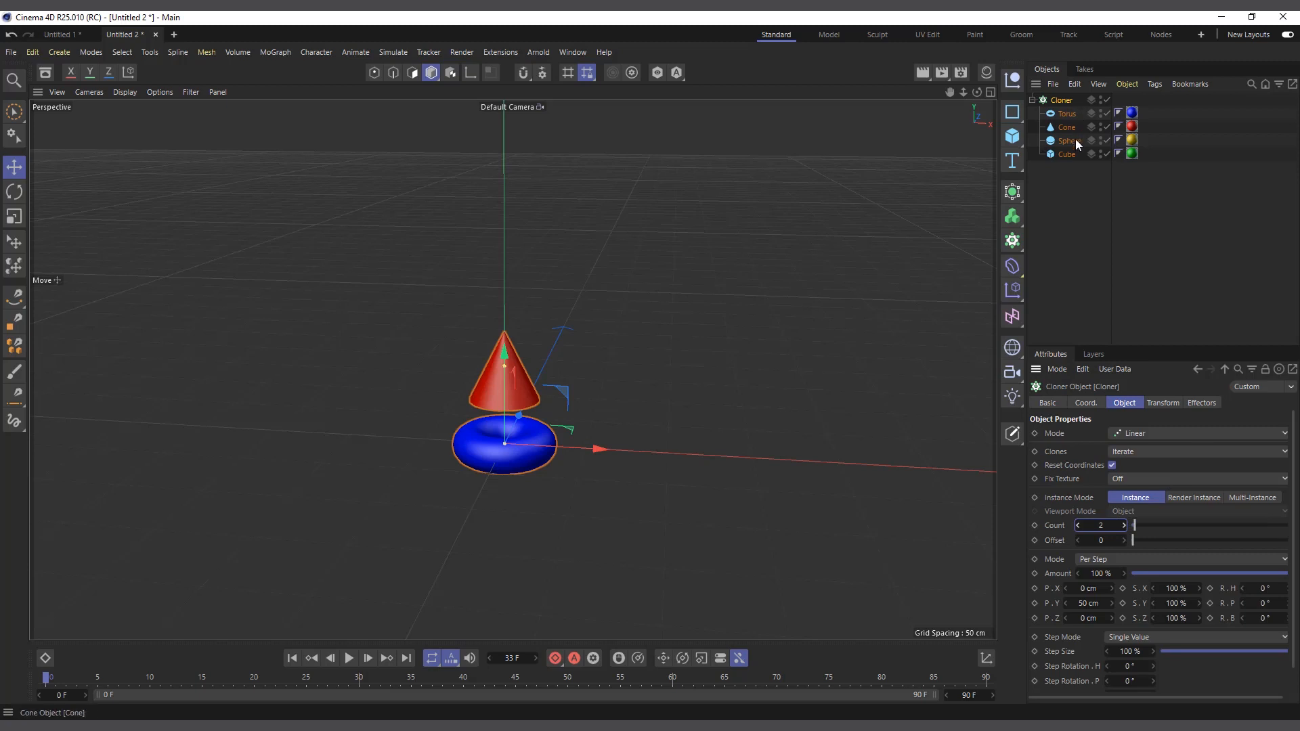
{"action": "left_click", "coordinate": [1124, 526]}
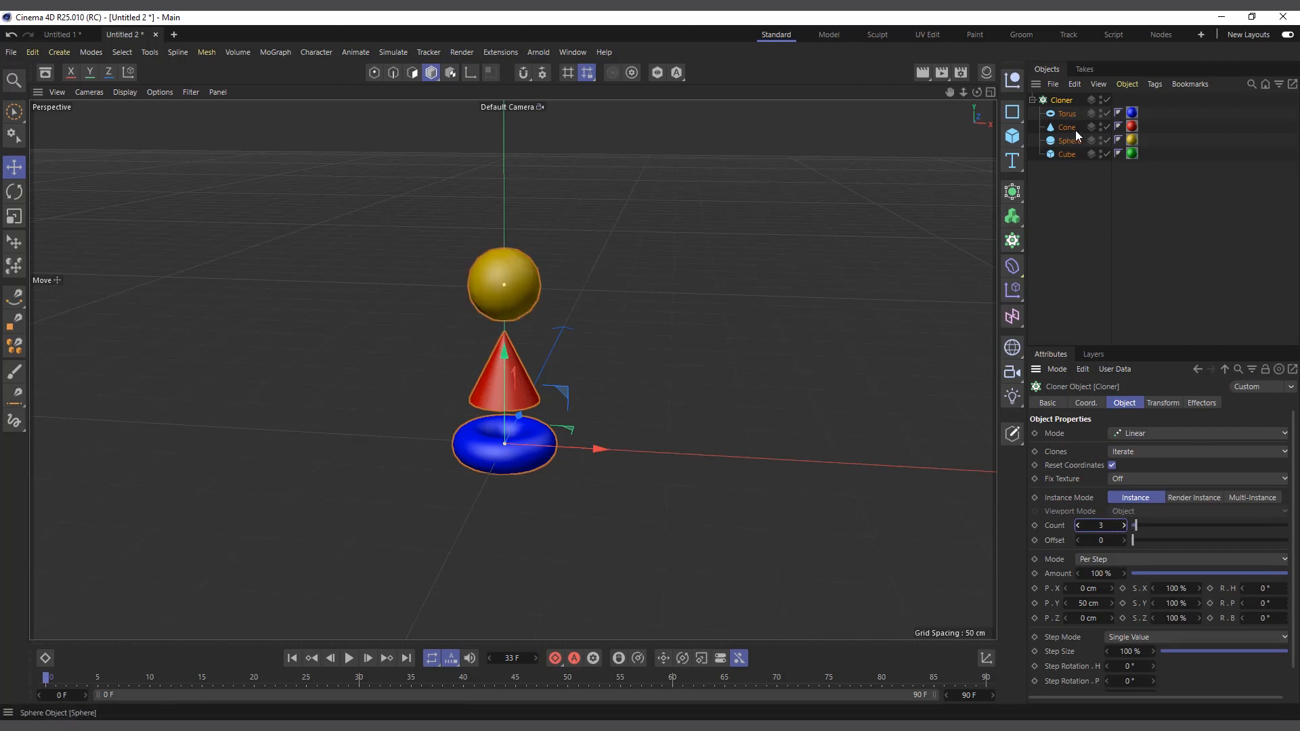
{"action": "left_click", "coordinate": [1124, 525]}
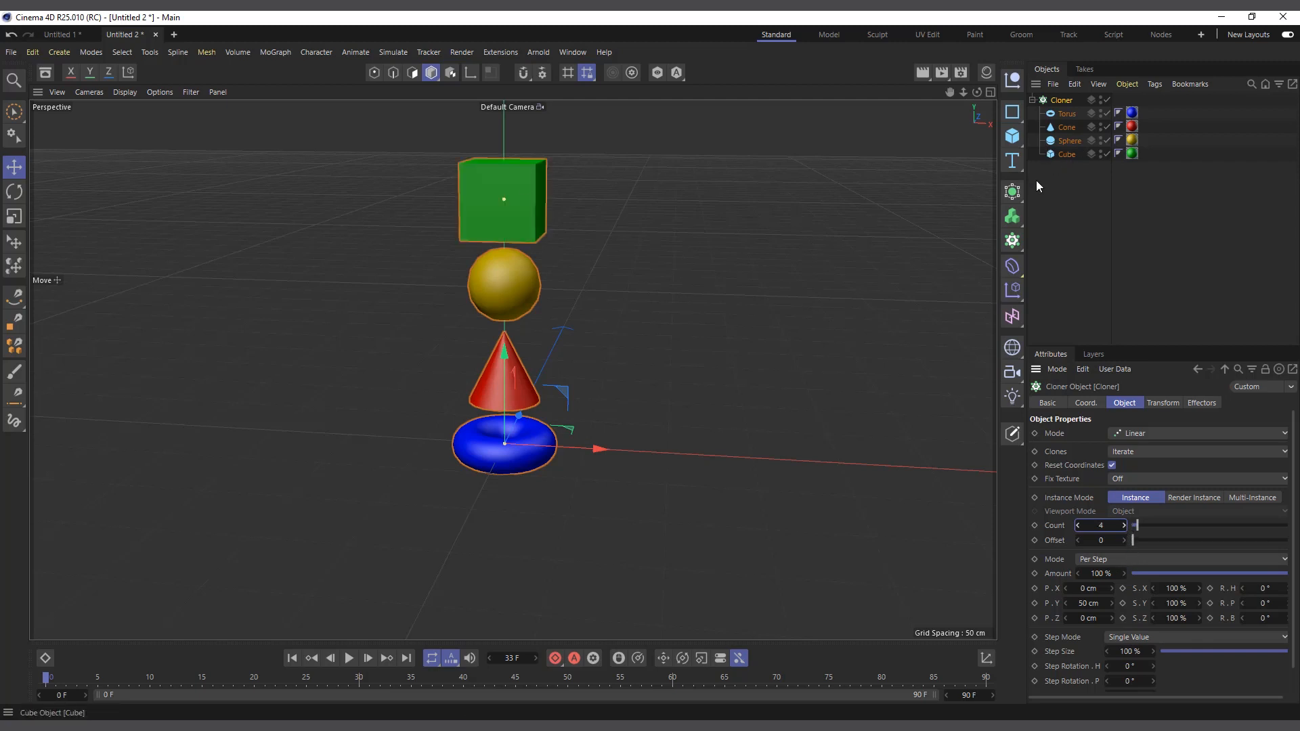
{"action": "scroll", "coordinate": [353, 465], "scroll_direction": "down", "scroll_amount": 6}
{"action": "scroll", "coordinate": [392, 296], "scroll_direction": "up", "scroll_amount": 2}
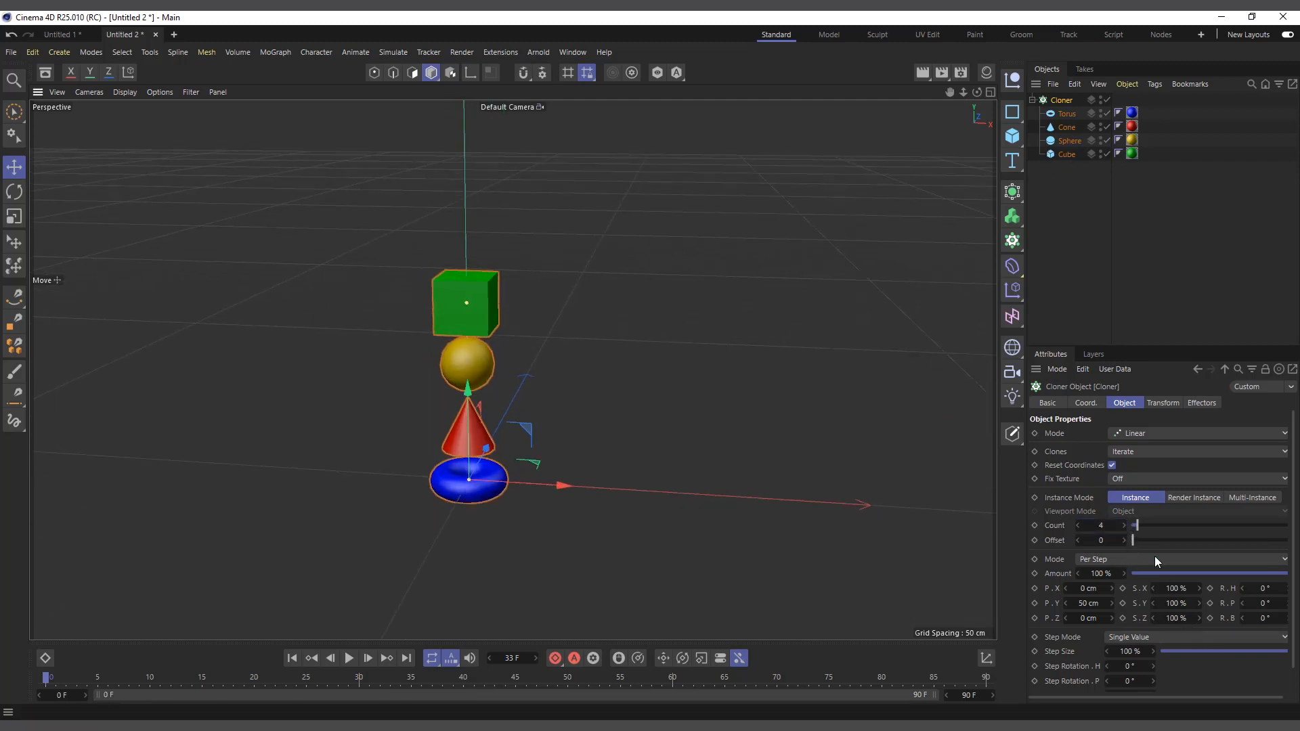
- Increase the Cloner's count further to 9 so the sequence of shapes repeats up the stack
{"action": "left_click", "coordinate": [1124, 525]}
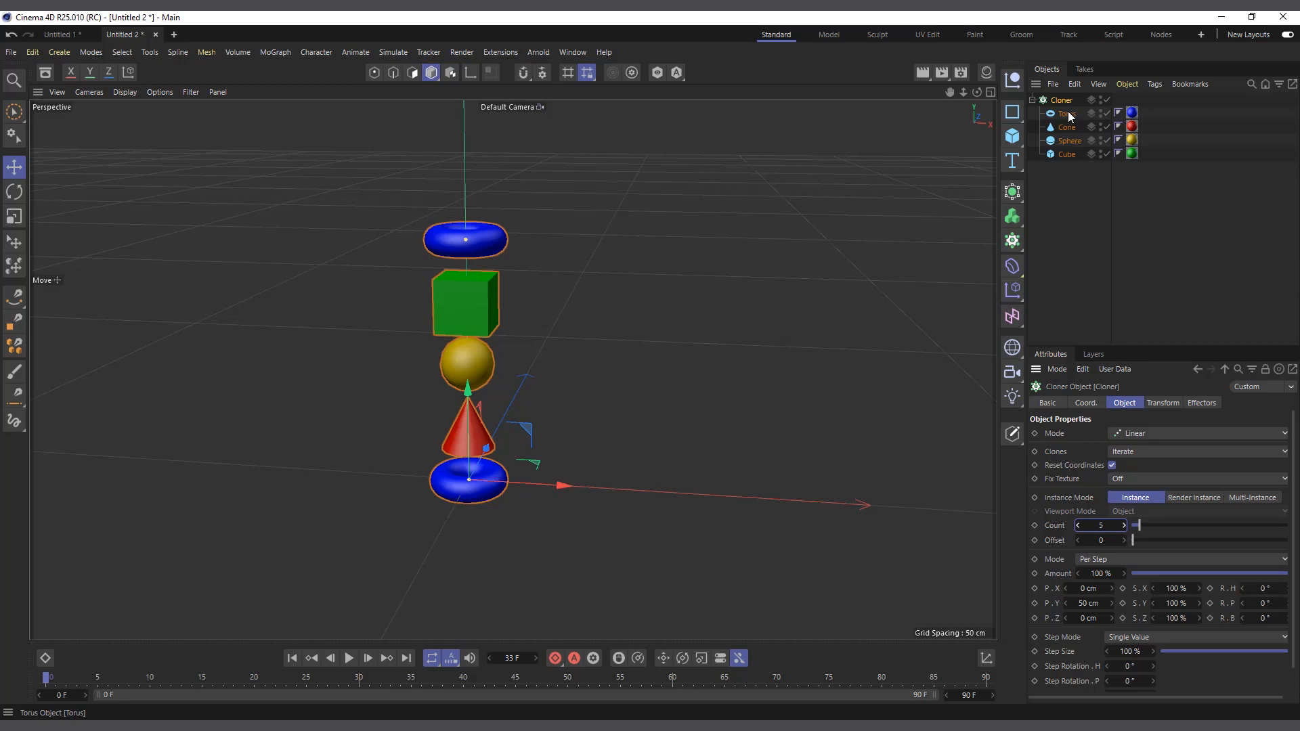
{"action": "left_click", "coordinate": [1125, 525]}
{"action": "left_click", "coordinate": [1125, 525]}
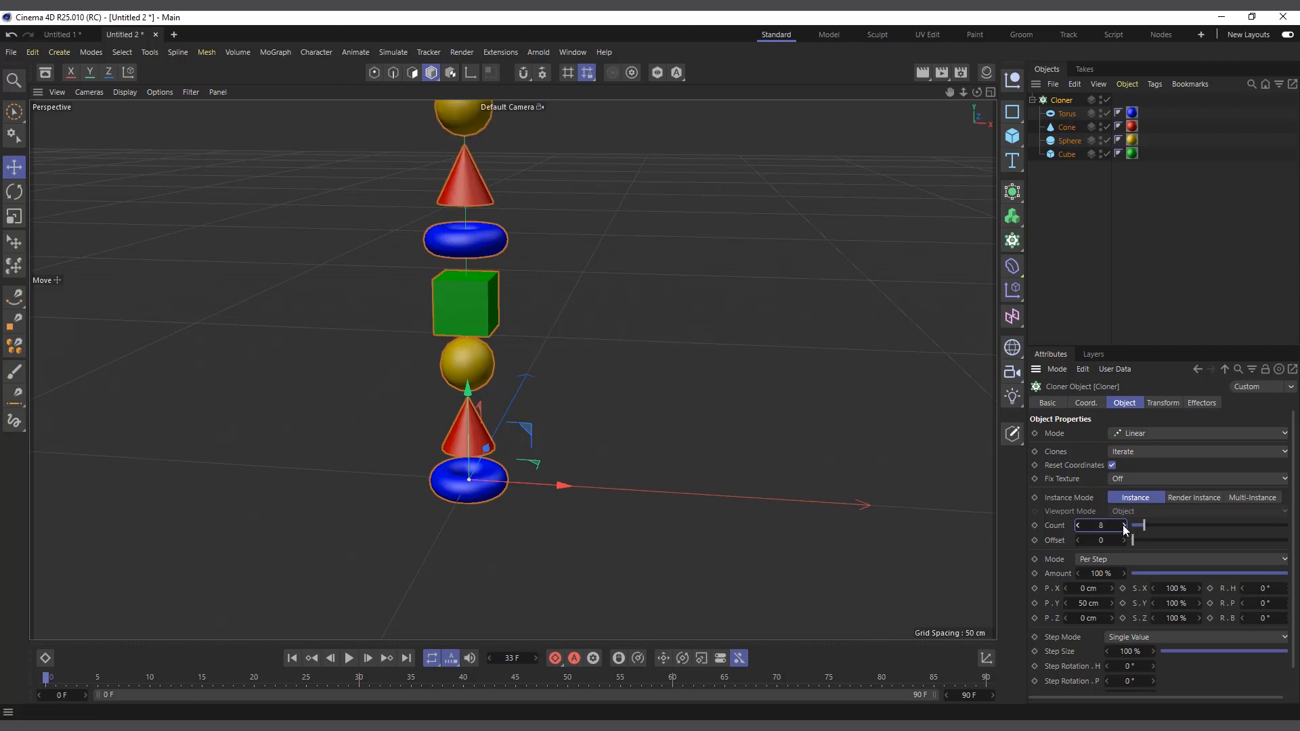
{"action": "left_click", "coordinate": [1125, 526]}
{"action": "scroll", "coordinate": [790, 526], "scroll_direction": "down", "scroll_amount": 3}
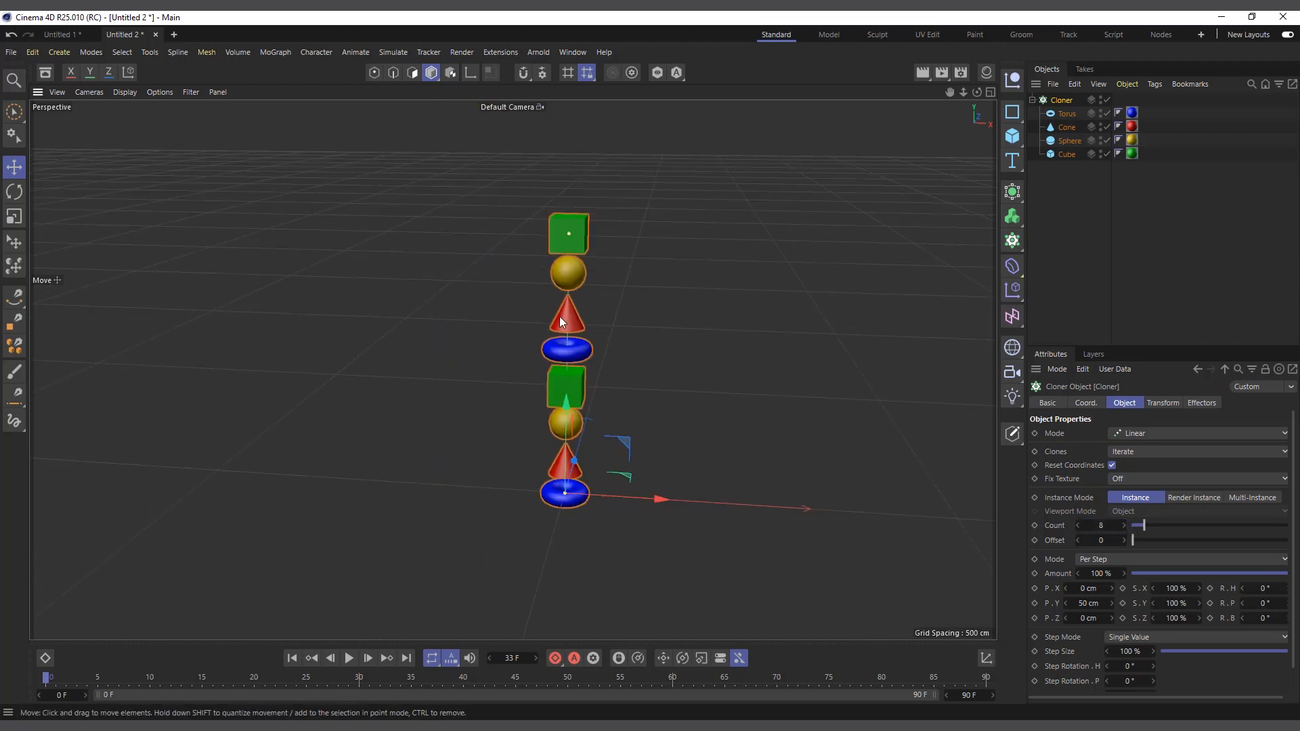
{"action": "left_click", "coordinate": [1124, 526]}
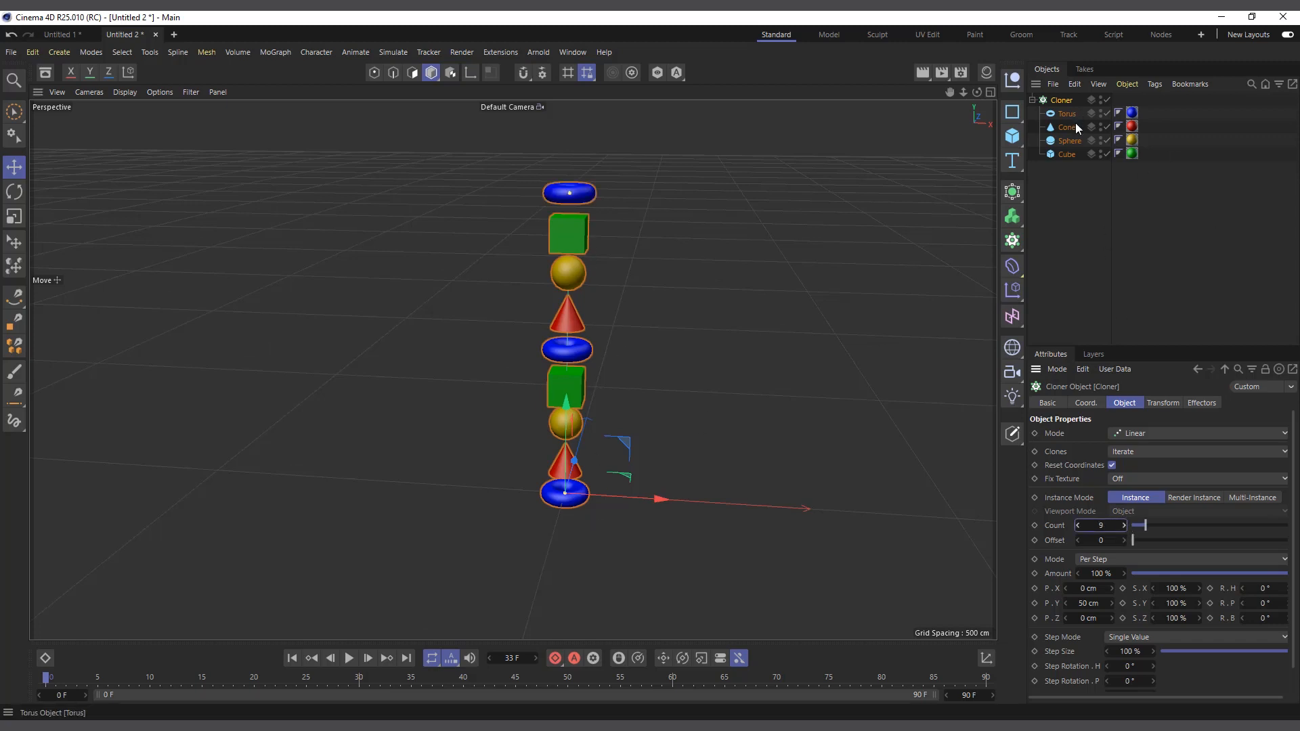
- Set the Cloner's Clones option to Random and step the Seed up to 123461 to vary the order
{"action": "left_click", "coordinate": [1135, 454]}
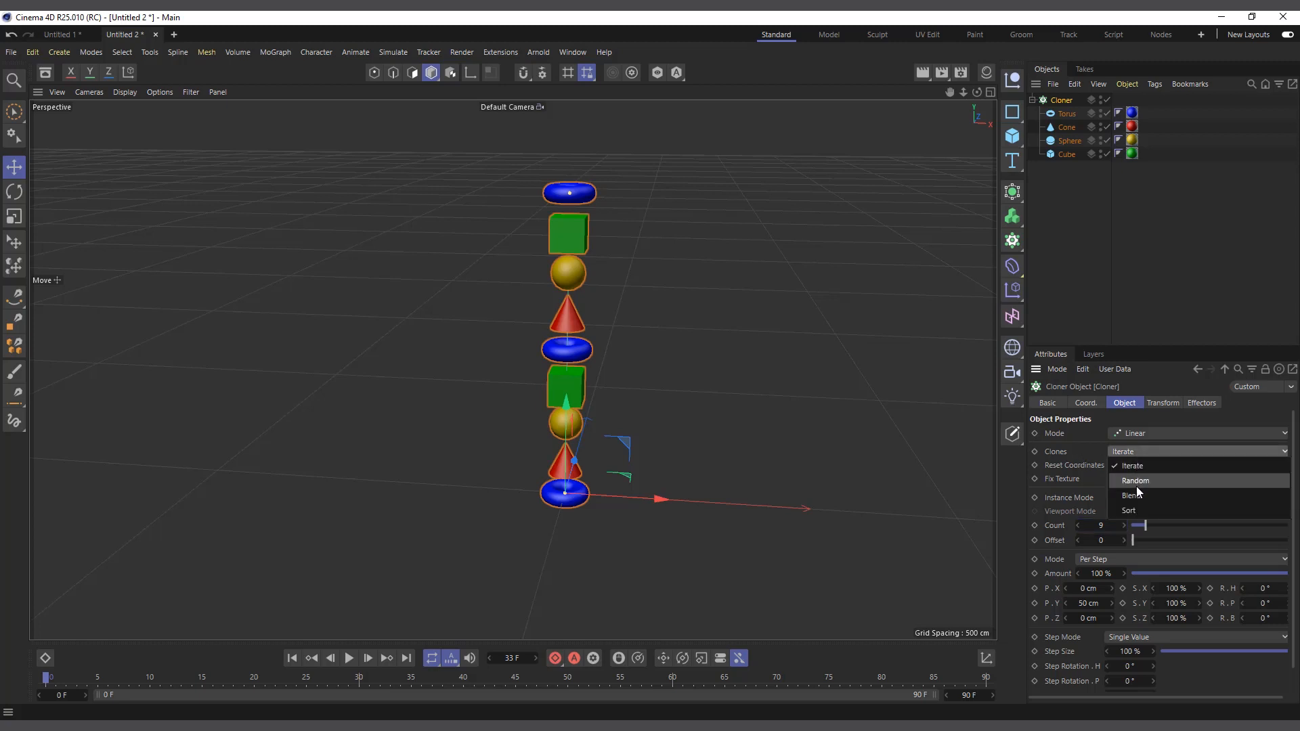
{"action": "left_click", "coordinate": [1140, 482]}
{"action": "scroll", "coordinate": [745, 481], "scroll_direction": "up", "scroll_amount": 1}
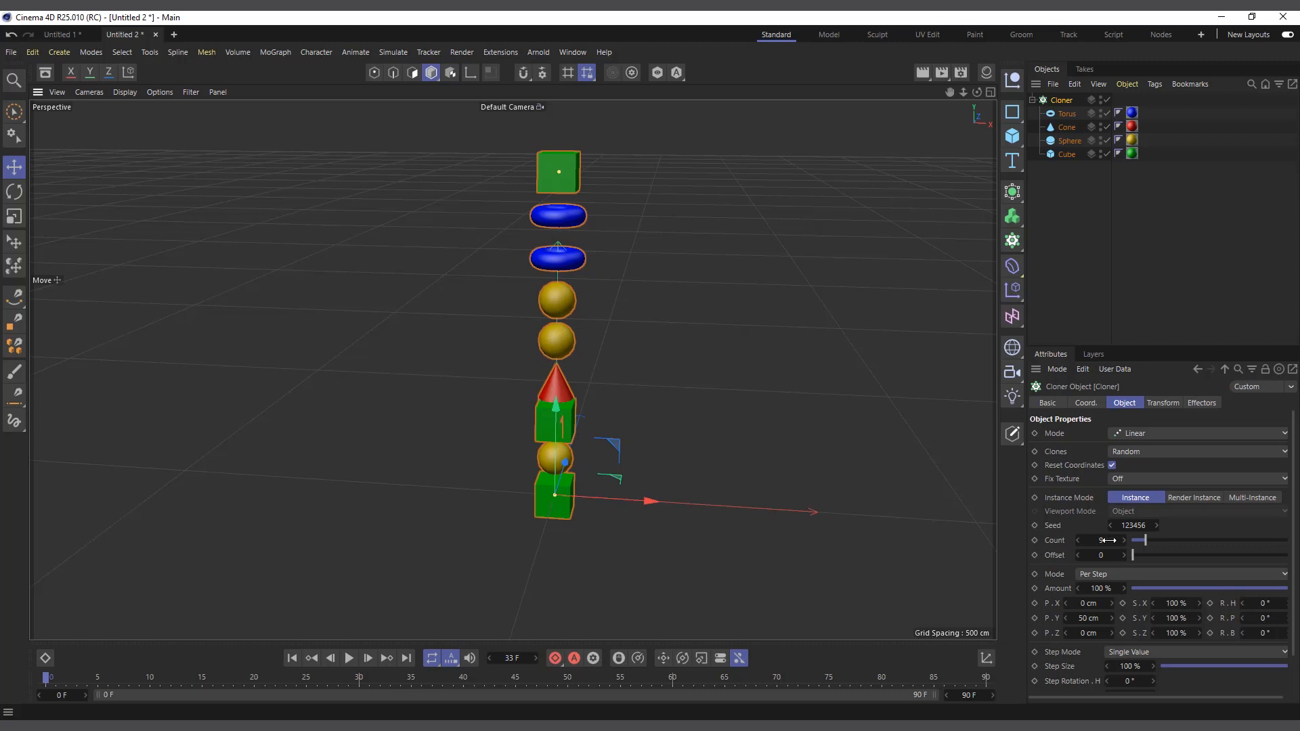
{"action": "left_click", "coordinate": [1156, 526]}
{"action": "left_click", "coordinate": [1156, 526]}
{"action": "left_click", "coordinate": [1156, 527]}
{"action": "left_click", "coordinate": [1155, 526]}
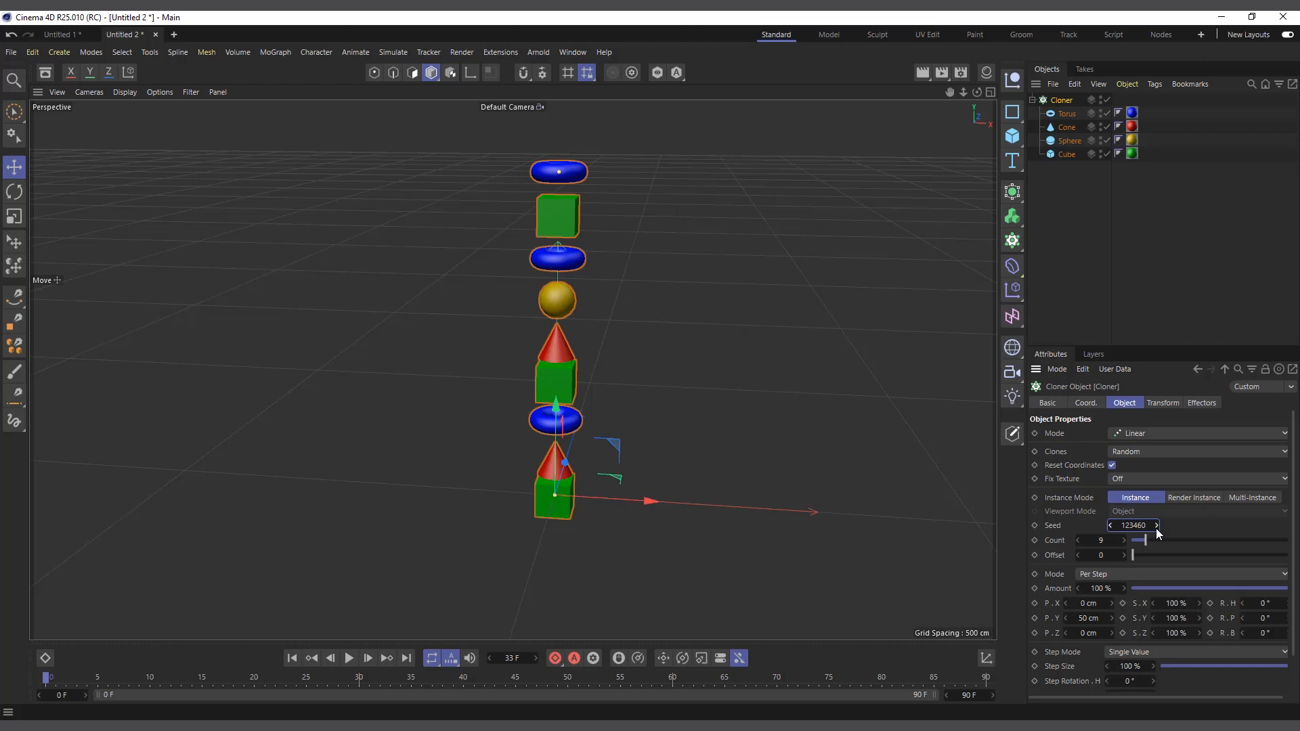
{"action": "left_click", "coordinate": [1155, 527]}
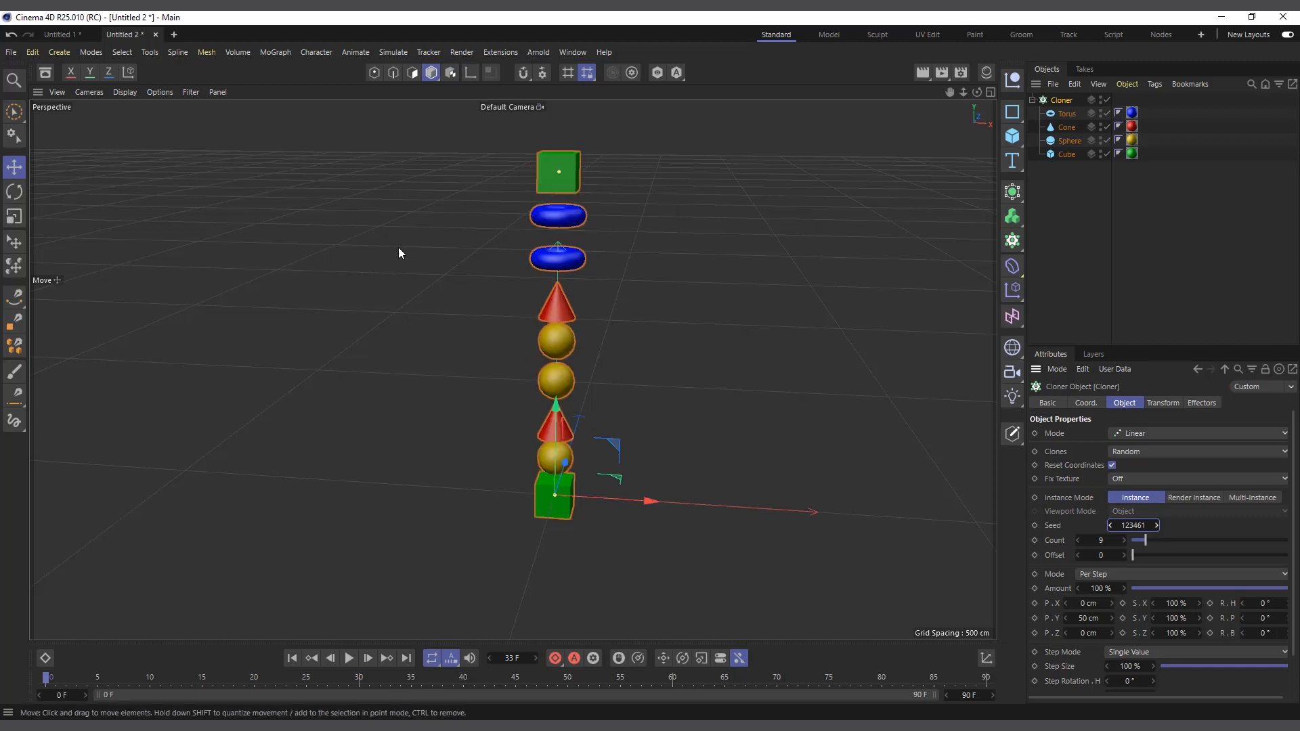
- Set the Cloner's Clones option to Blend and review the child objects that the blend runs through
{"action": "left_click", "coordinate": [1151, 451]}
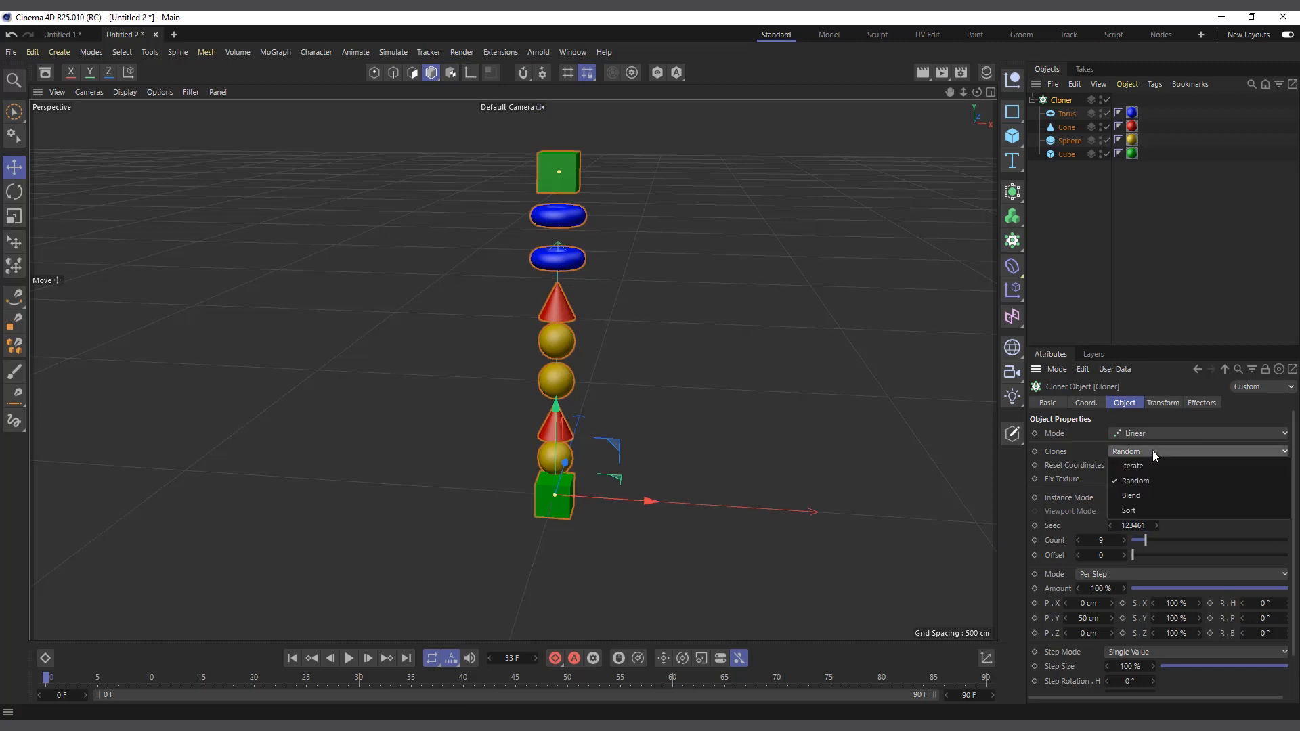
{"action": "left_click", "coordinate": [1135, 494]}
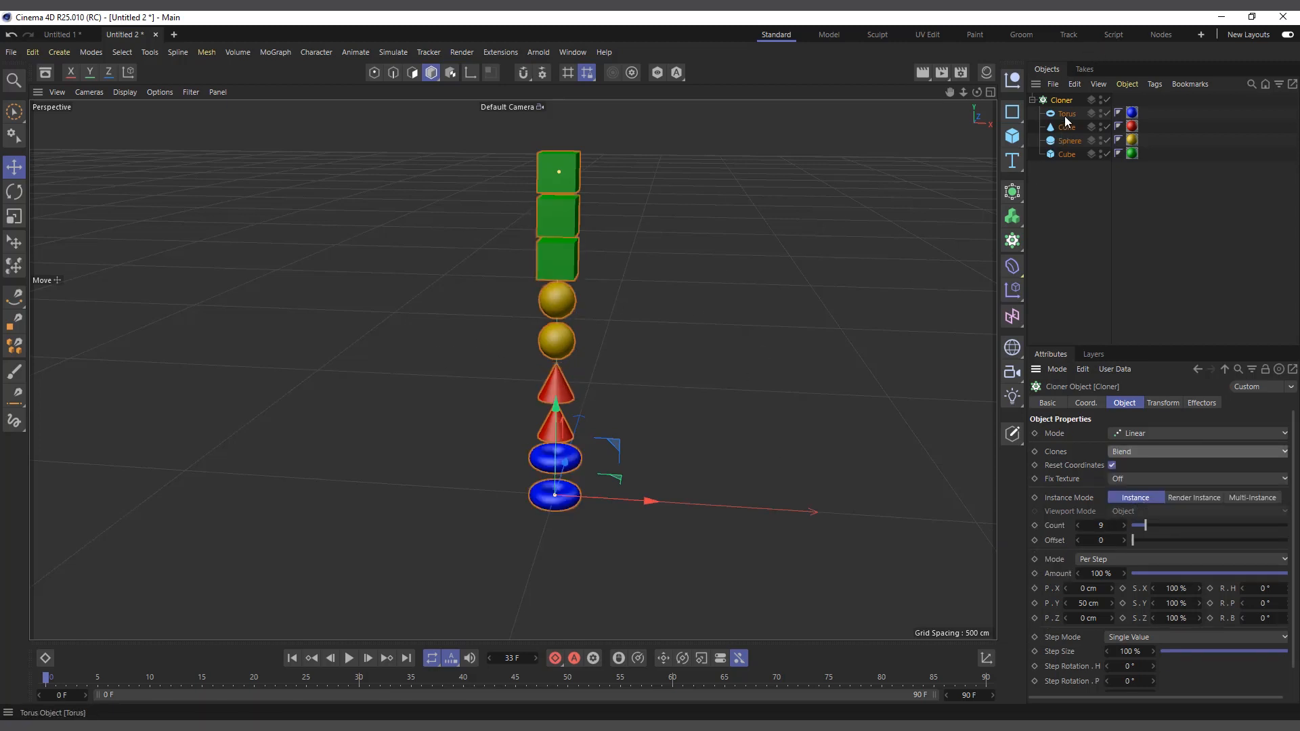
{"action": "left_click_drag", "start_coordinate": [1074, 181], "coordinate": [1056, 123]}
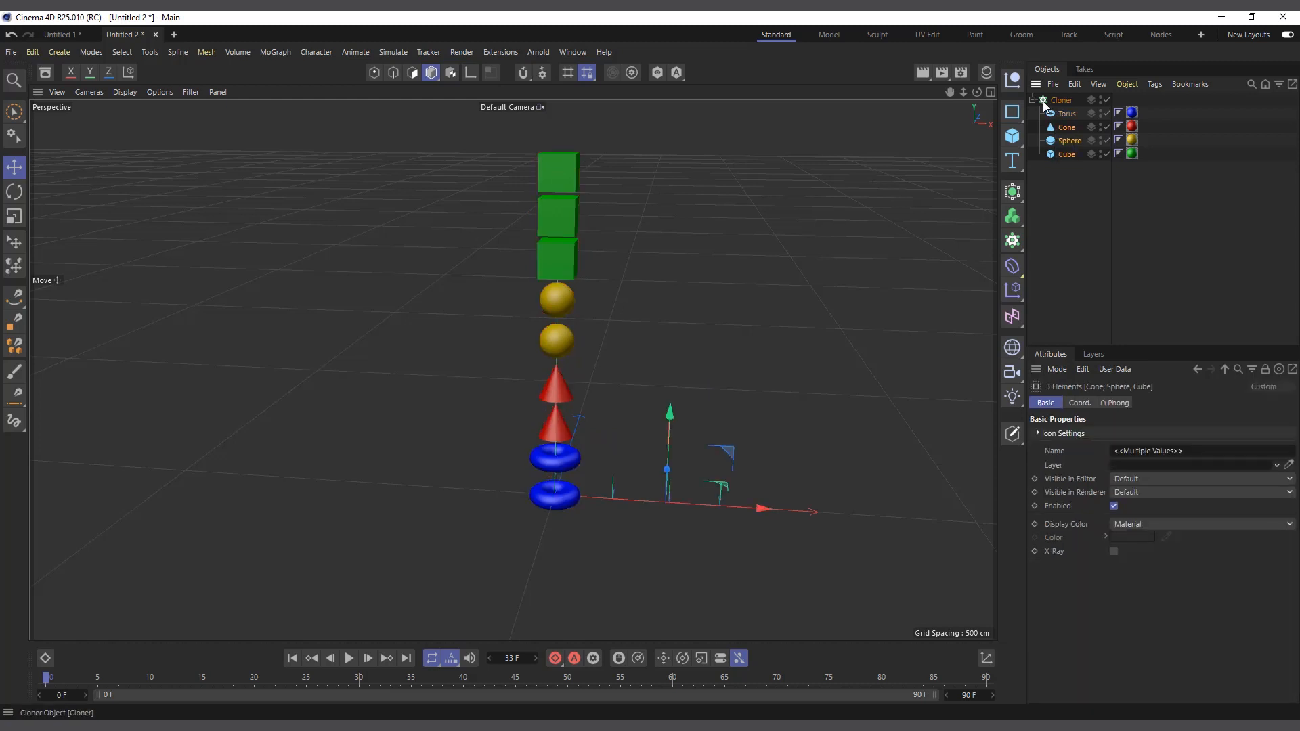
{"action": "left_click", "coordinate": [1032, 100]}
{"action": "left_click", "coordinate": [1033, 99]}
- Duplicate the torus outside the Cloner and hide the Cloner
{"action": "left_click", "coordinate": [1062, 115]}
{"action": "left_click_drag", "start_coordinate": [1067, 197], "coordinate": [1066, 201], "text": "ctrl"}
{"action": "left_click", "coordinate": [1101, 98]}
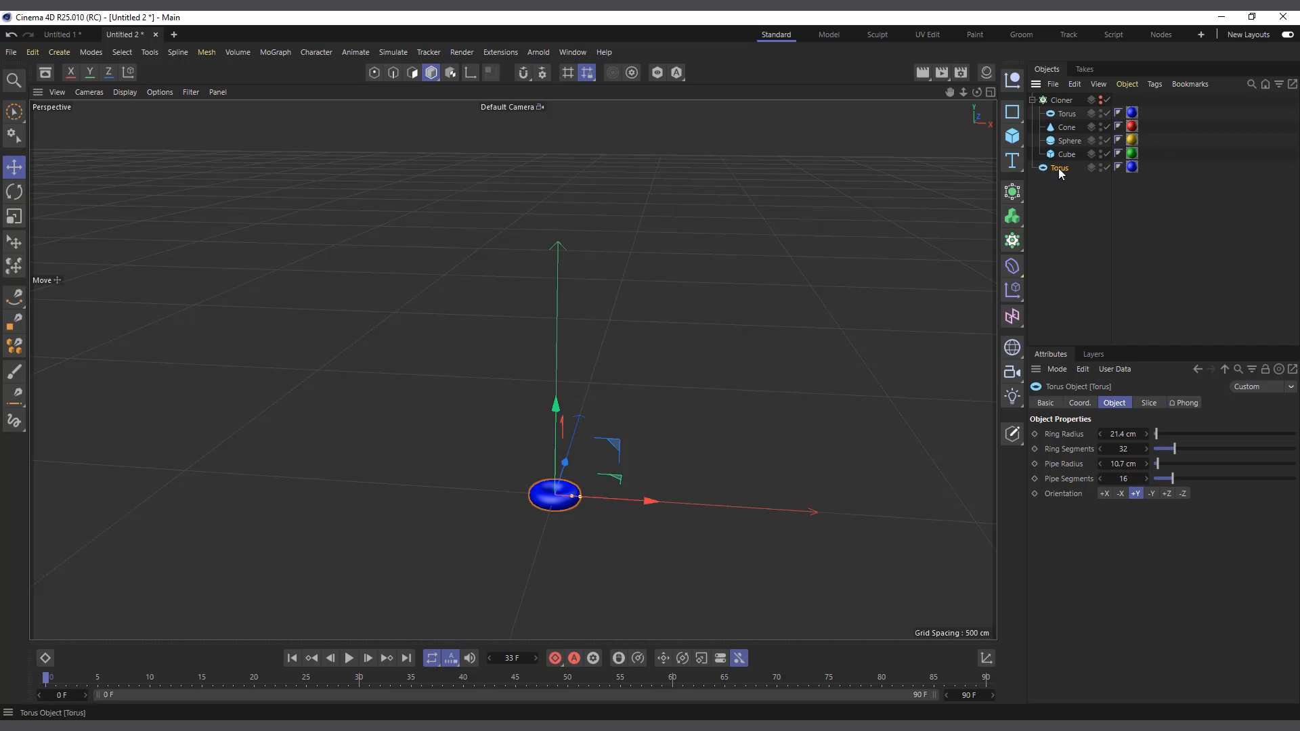
- Duplicate the standalone torus, move the copy up above the original and enlarge its ring radius to 126 cm
{"action": "left_click_drag", "start_coordinate": [1059, 169], "coordinate": [1061, 187], "text": "ctrl"}
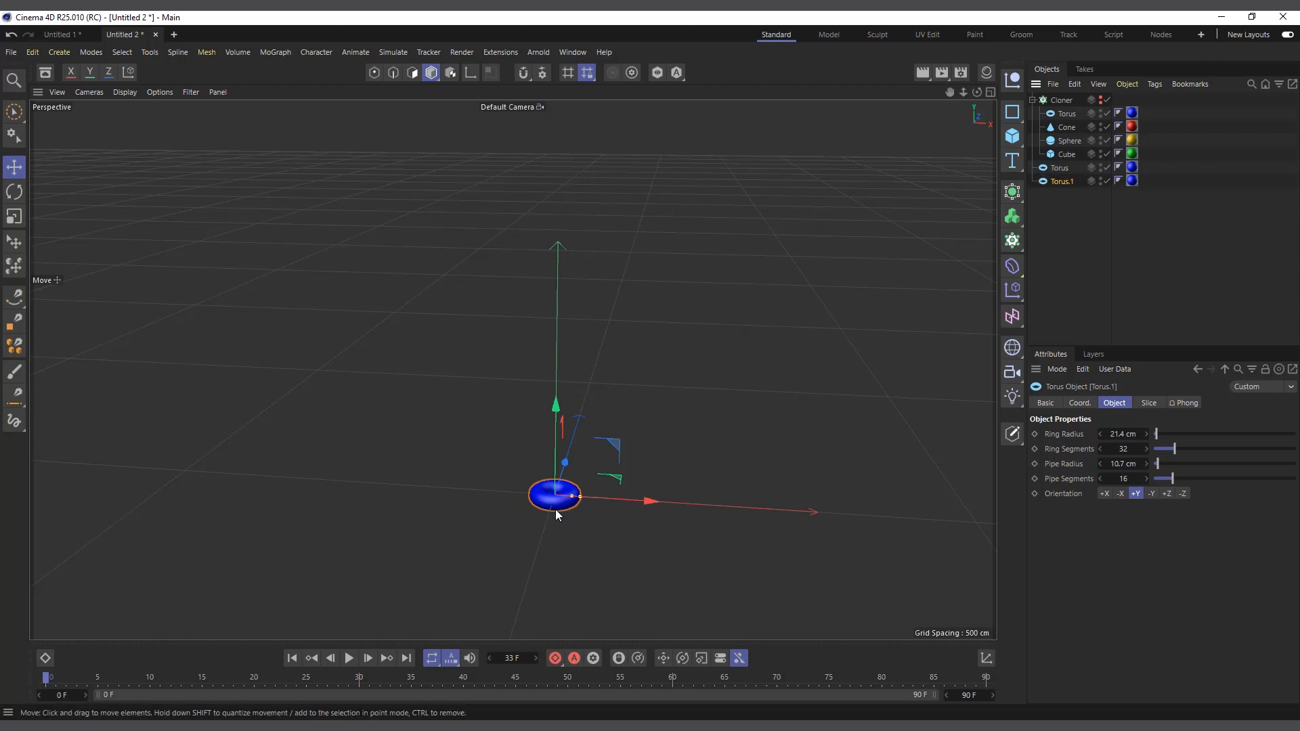
{"action": "left_click_drag", "start_coordinate": [555, 406], "coordinate": [555, 346]}
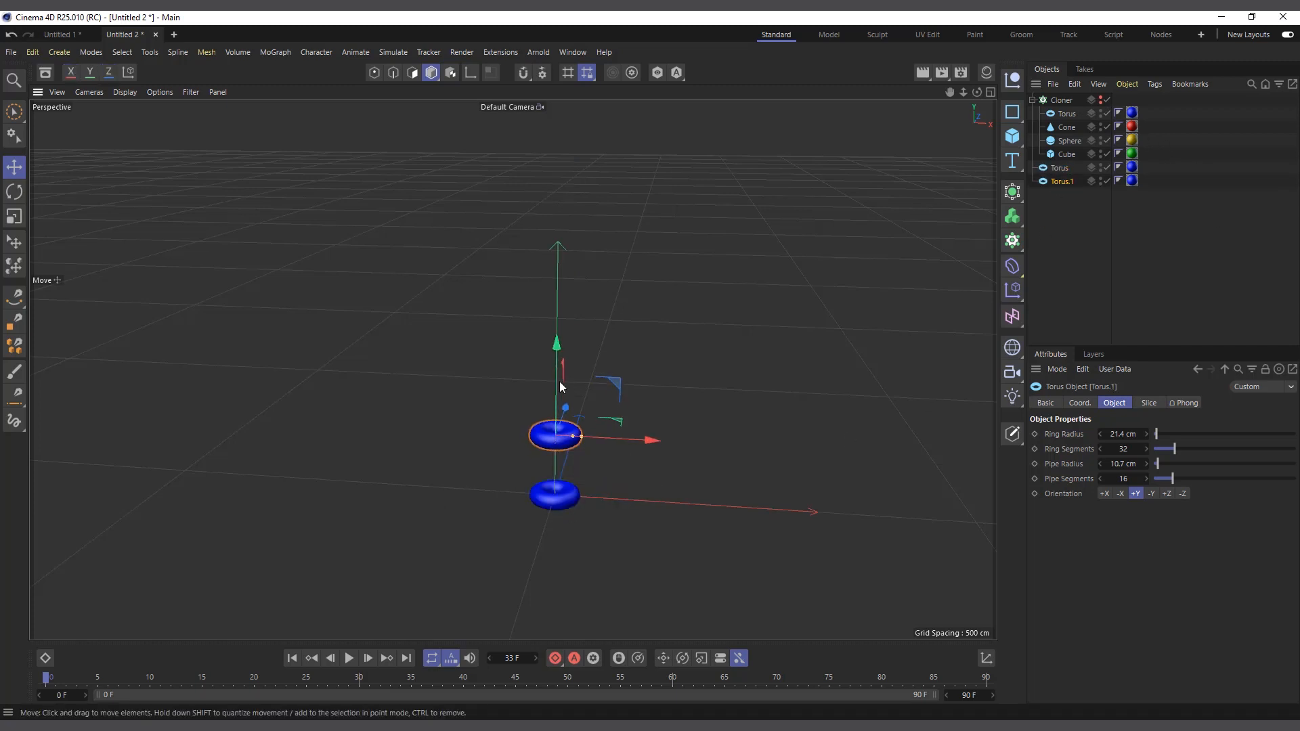
{"action": "mouse_move", "coordinate": [1157, 436]}
{"action": "left_mouse_down"}
{"action": "mouse_move", "coordinate": [1175, 434]}
{"action": "mouse_move", "coordinate": [1173, 449]}
{"action": "left_mouse_up"}
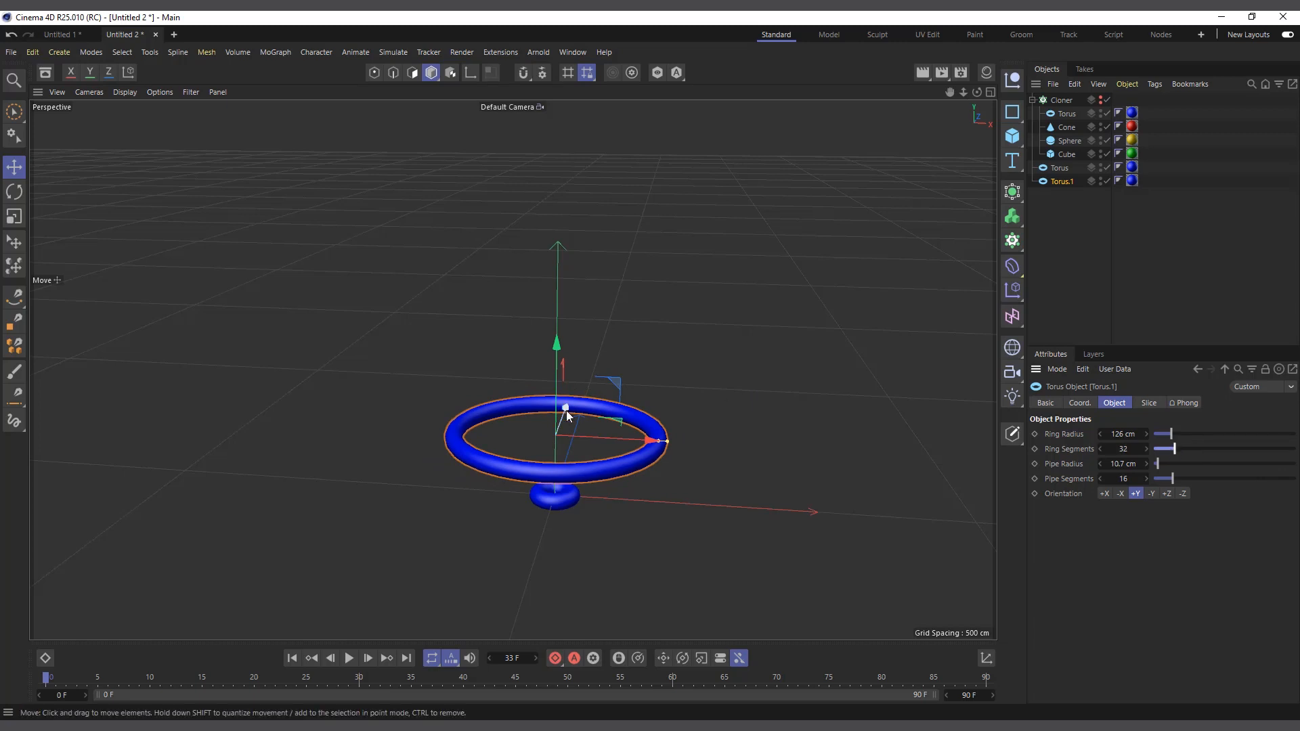
- Reset the copied torus's Y position to 0 cm and enlarge its ring radius to 245 cm
{"action": "left_click", "coordinate": [1077, 403]}
{"action": "right_click", "coordinate": [1110, 450]}
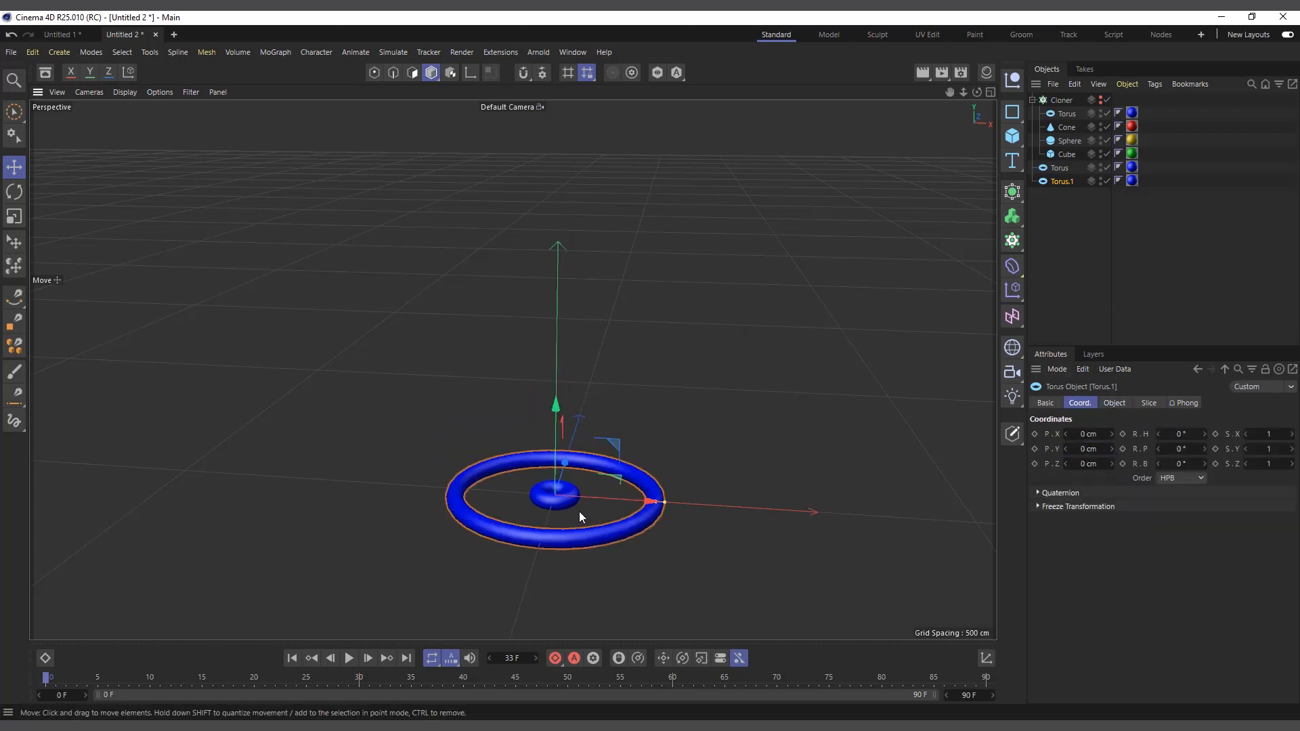
{"action": "scroll", "coordinate": [576, 513], "scroll_direction": "up", "scroll_amount": 4}
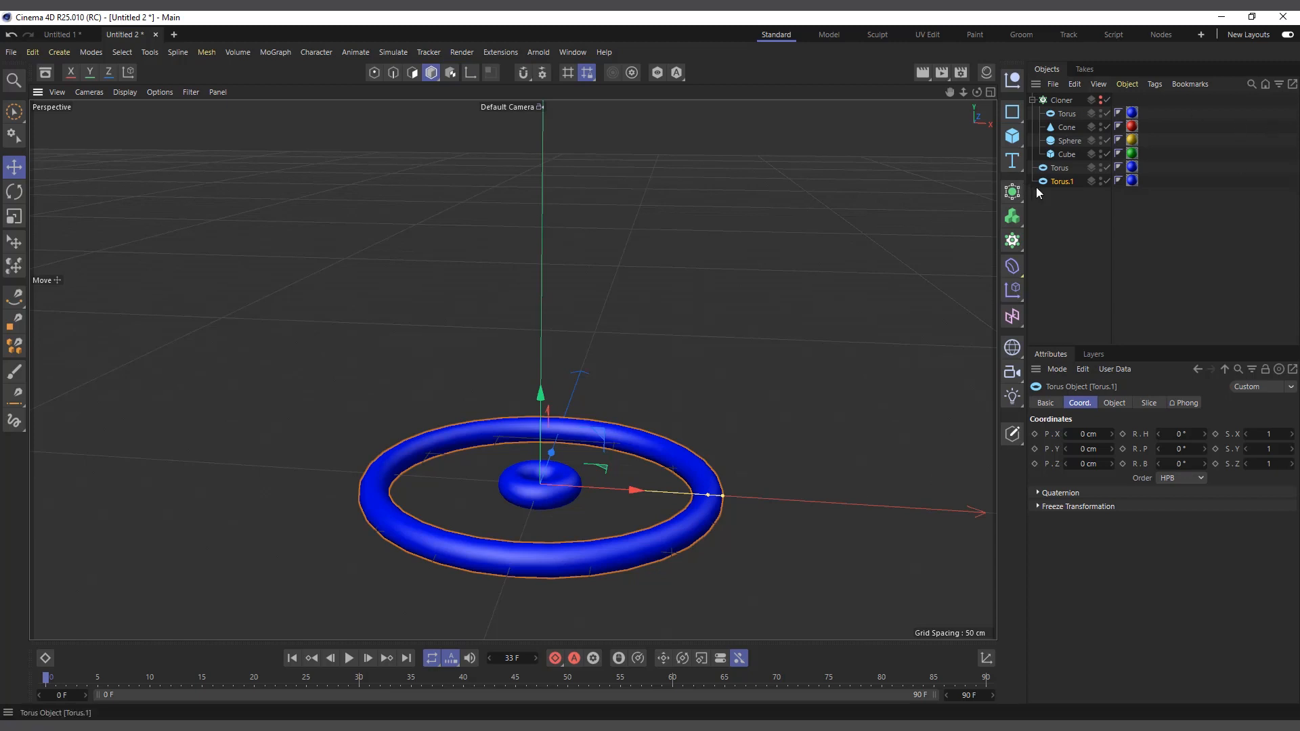
{"action": "left_click", "coordinate": [1112, 403]}
{"action": "left_click_drag", "start_coordinate": [1172, 435], "coordinate": [1188, 431]}
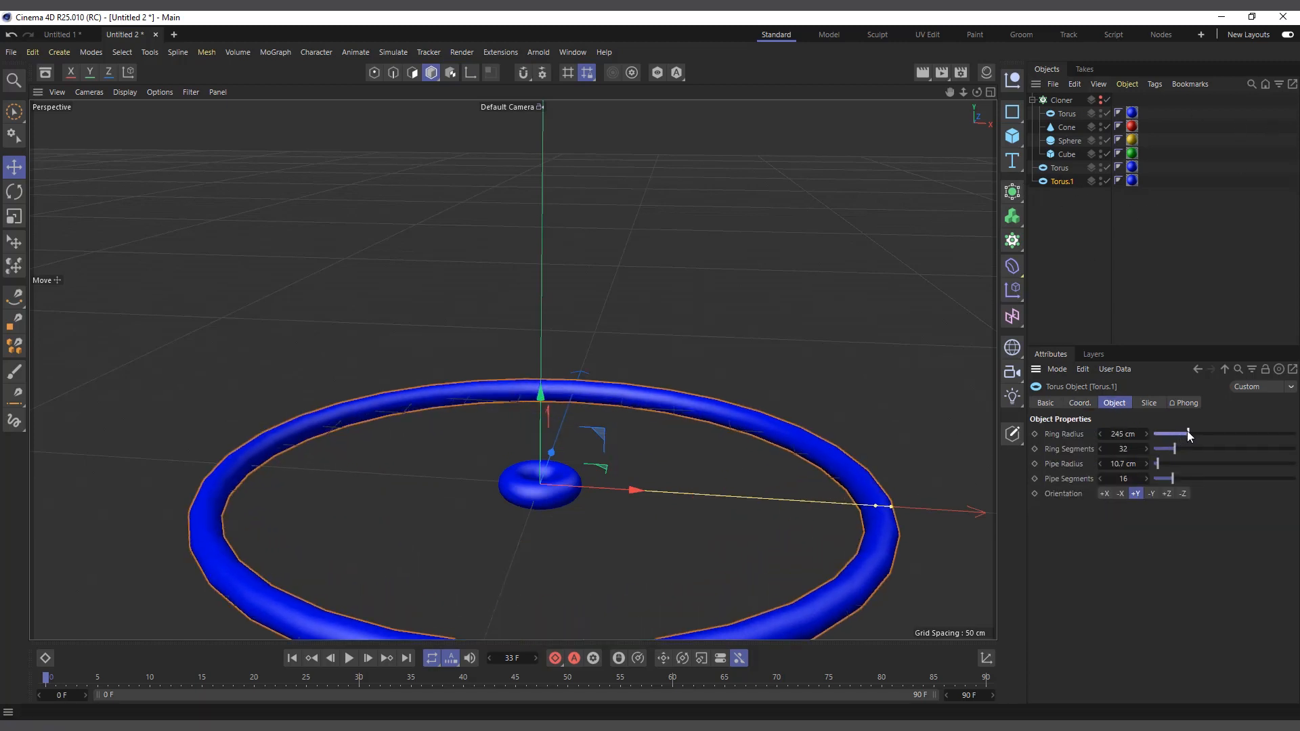
{"action": "scroll", "coordinate": [302, 295], "scroll_direction": "down", "scroll_amount": 4}
{"action": "scroll", "coordinate": [543, 416], "scroll_direction": "down", "scroll_amount": 1}
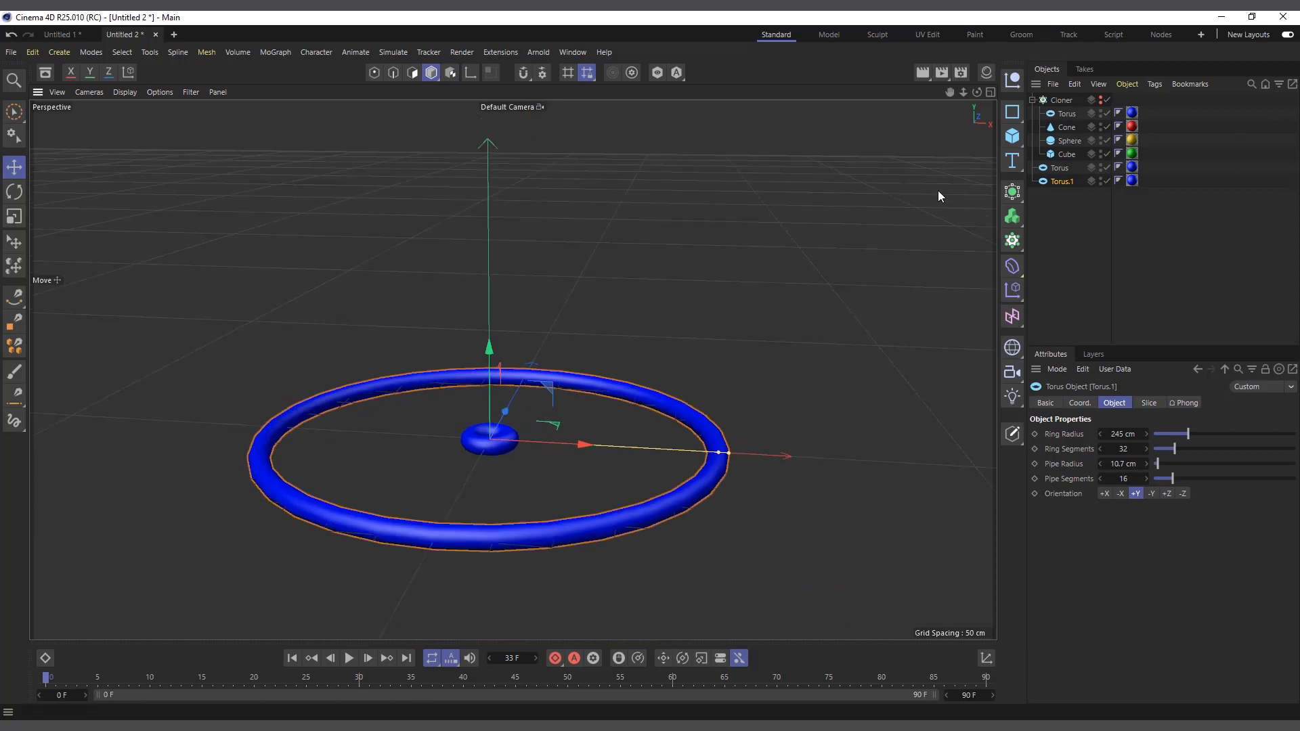
- Add a second MoGraph Cloner and make the small and large toruses its children
{"action": "left_click", "coordinate": [1033, 100]}
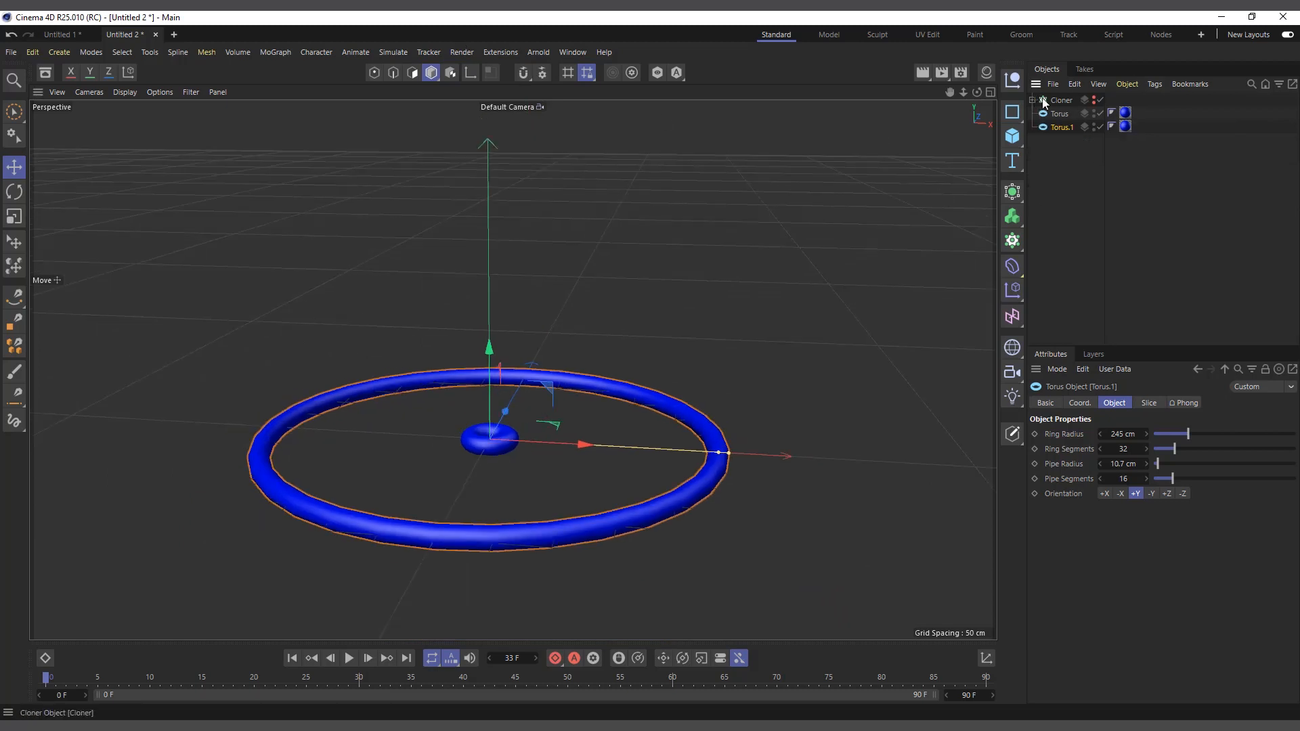
{"action": "left_click", "coordinate": [1059, 99]}
{"action": "left_click", "coordinate": [280, 51]}
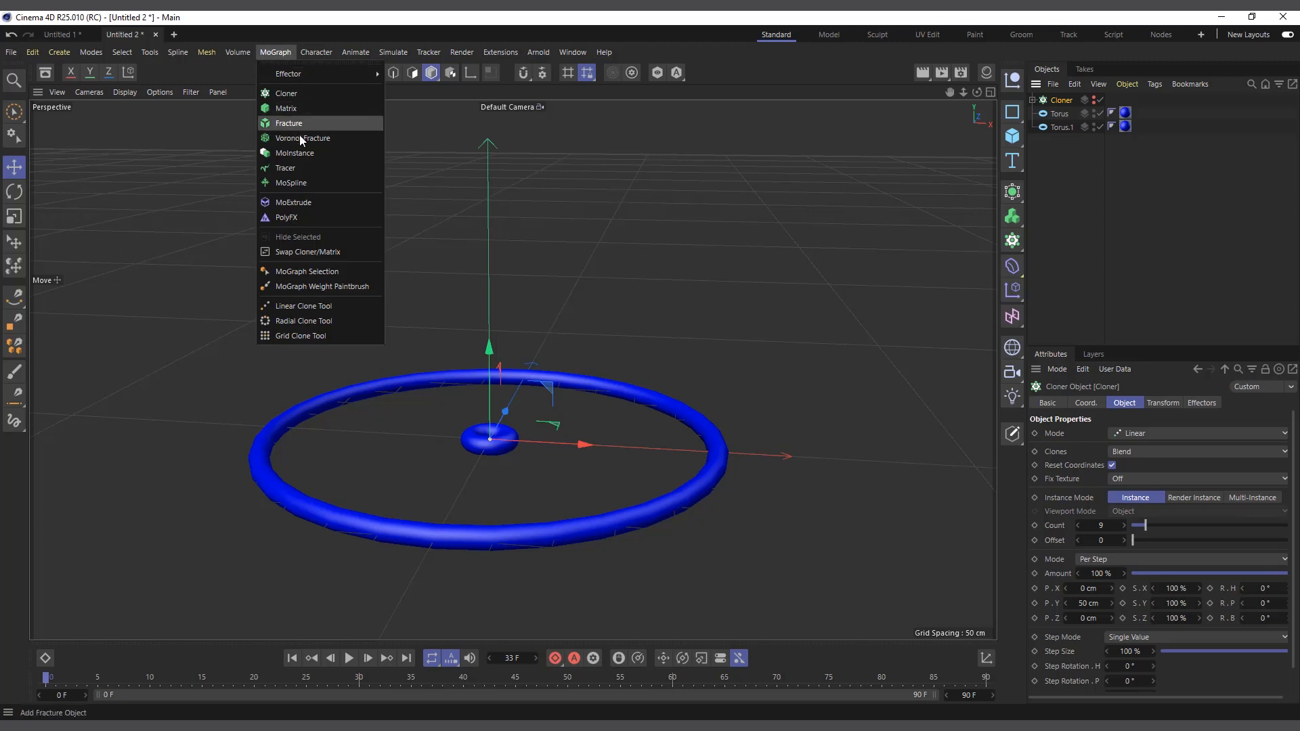
{"action": "left_click", "coordinate": [310, 95]}
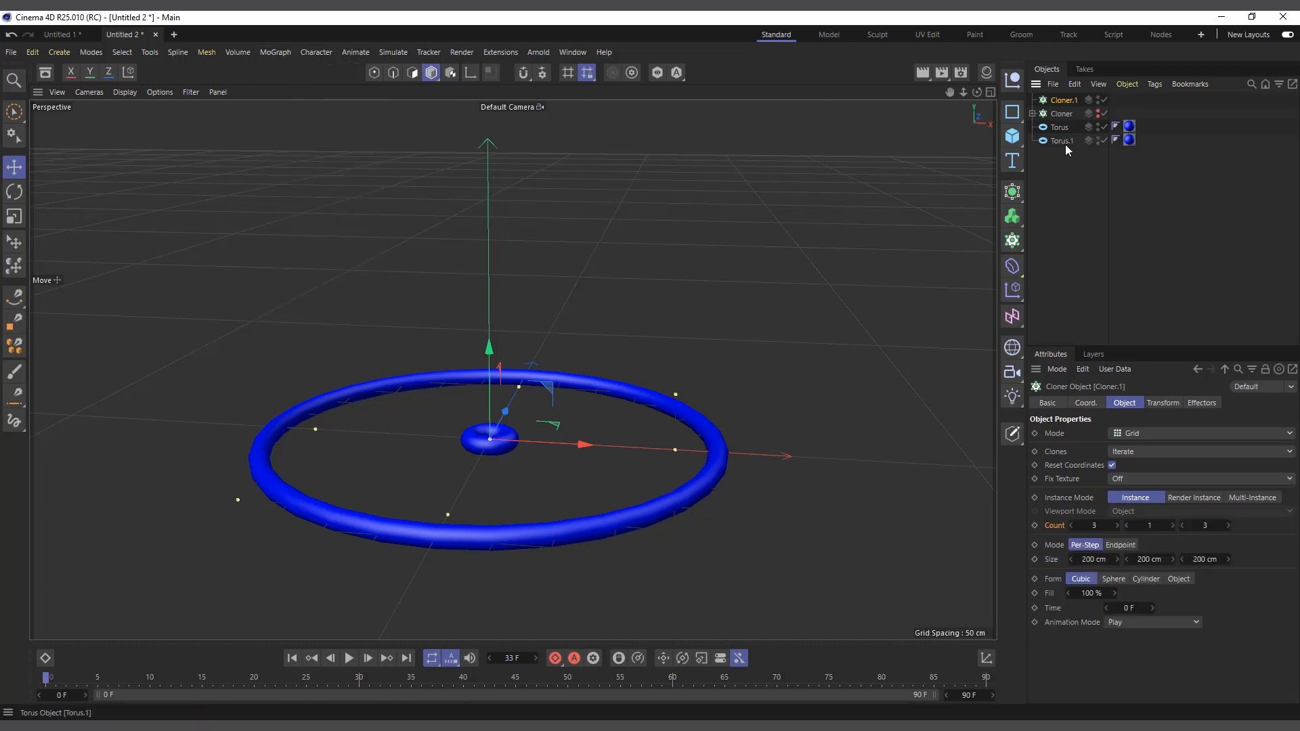
{"action": "left_click_drag", "start_coordinate": [1060, 159], "coordinate": [1062, 102]}
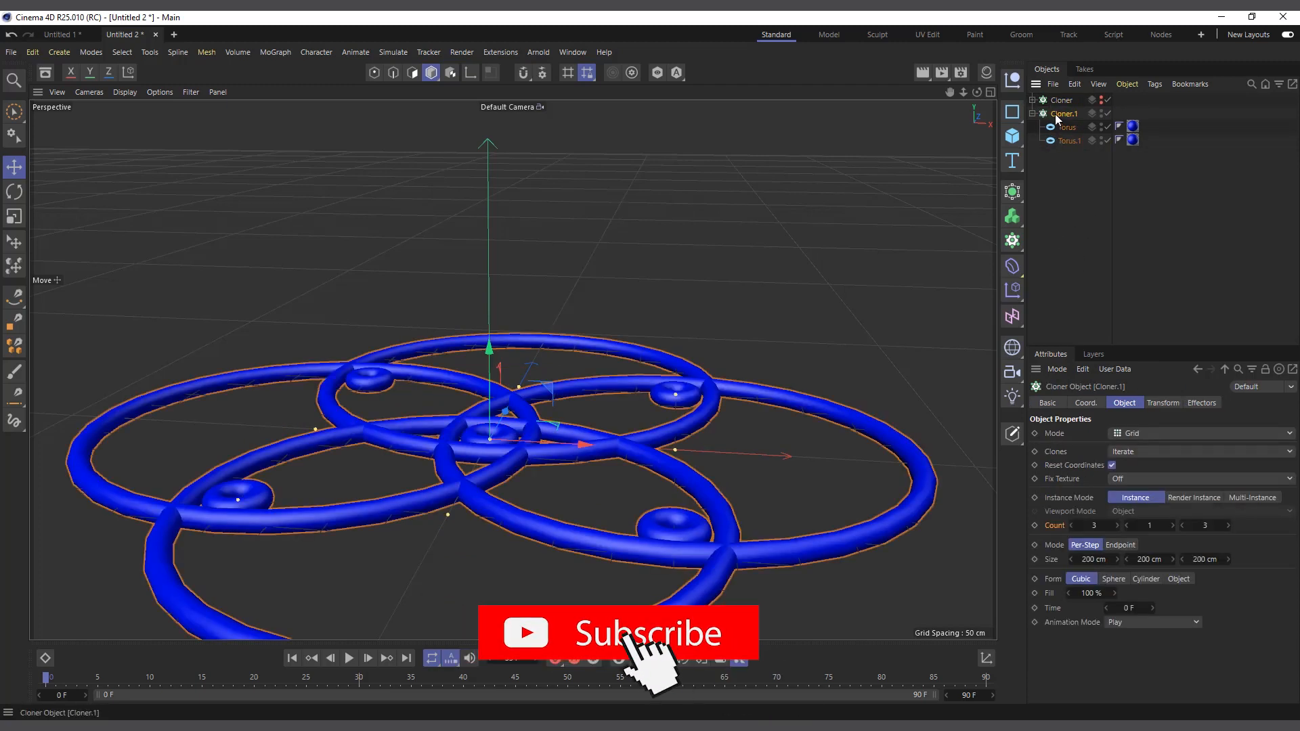
- Switch the new Cloner to Linear mode and raise its count to 10 so the two toruses alternate up the stack
{"action": "left_click", "coordinate": [1136, 432]}
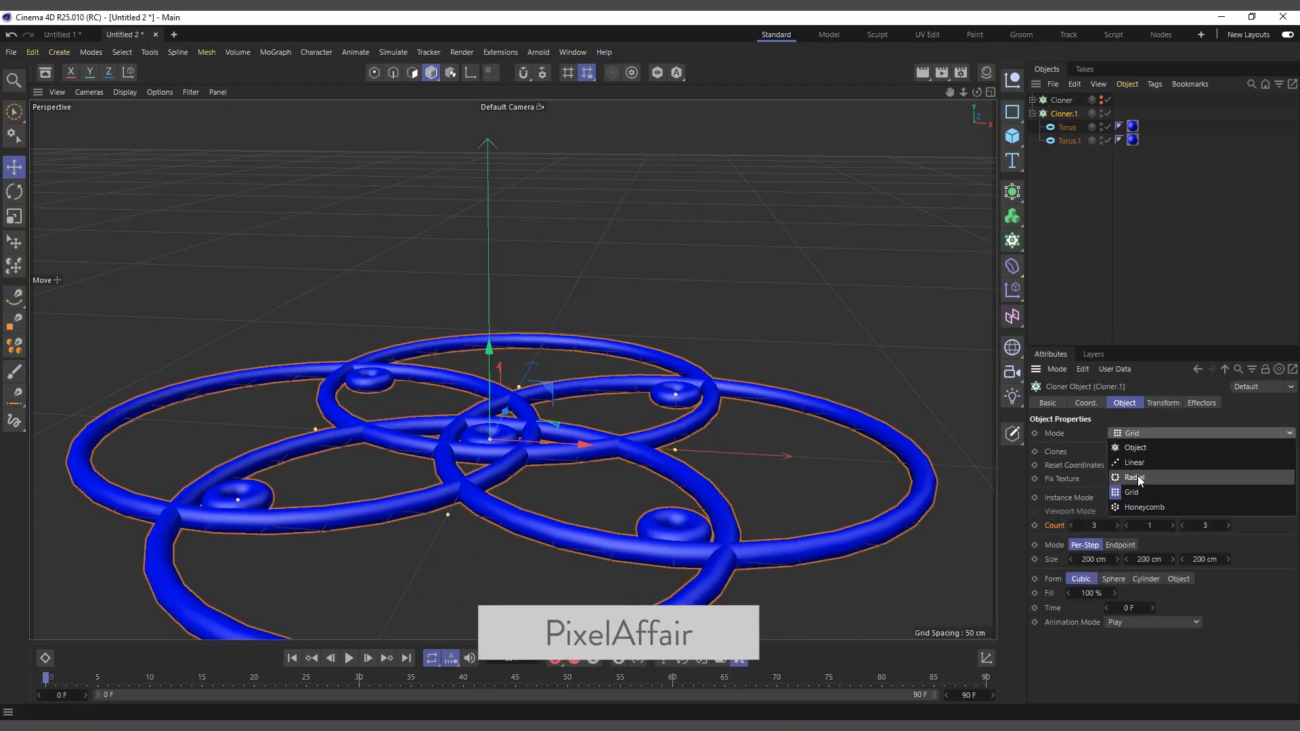
{"action": "left_click", "coordinate": [1140, 457]}
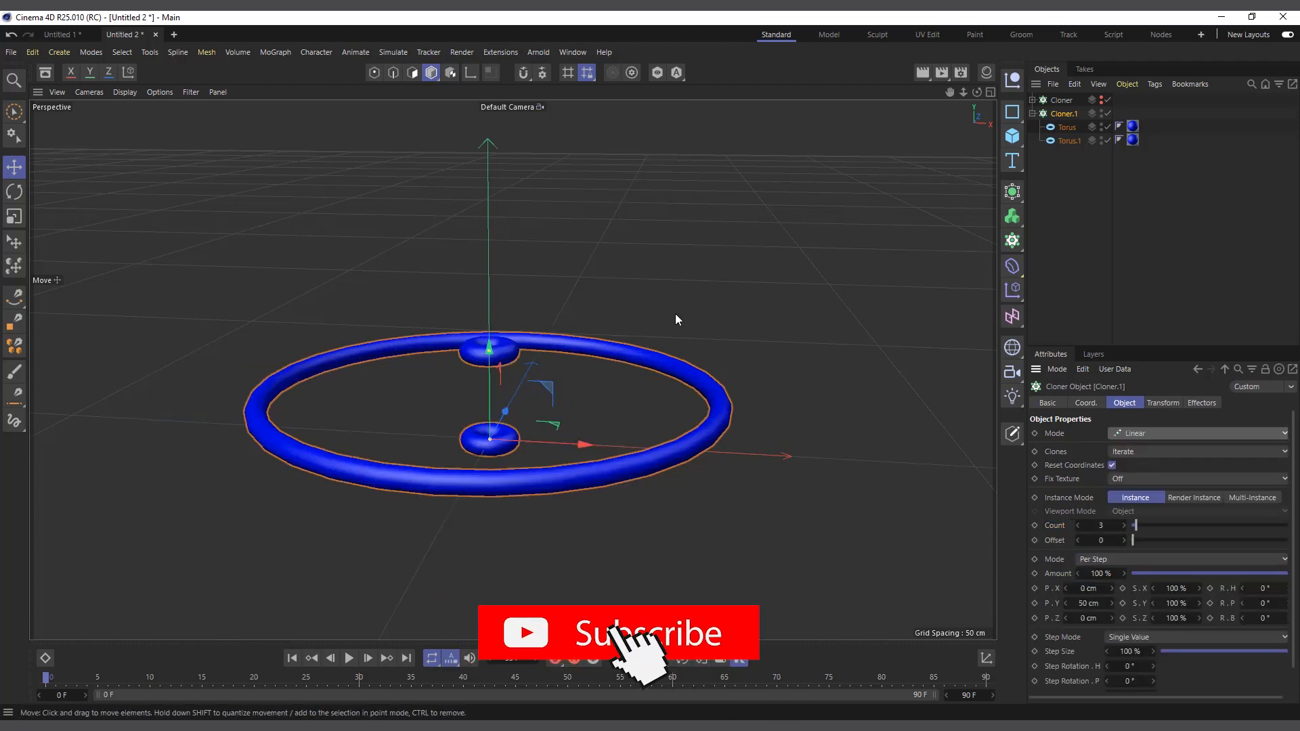
{"action": "left_click_drag", "start_coordinate": [976, 94], "coordinate": [976, 69]}
{"action": "left_click", "coordinate": [1066, 128]}
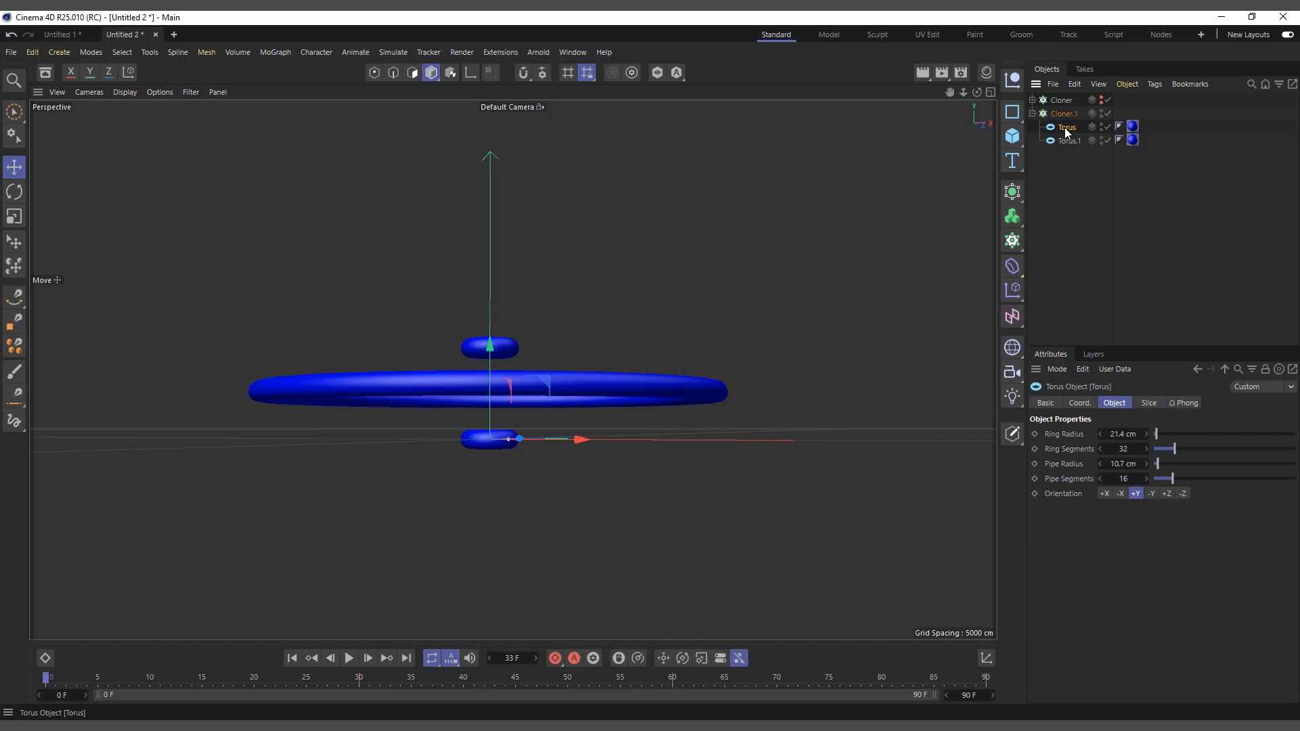
{"action": "left_click", "coordinate": [1075, 144]}
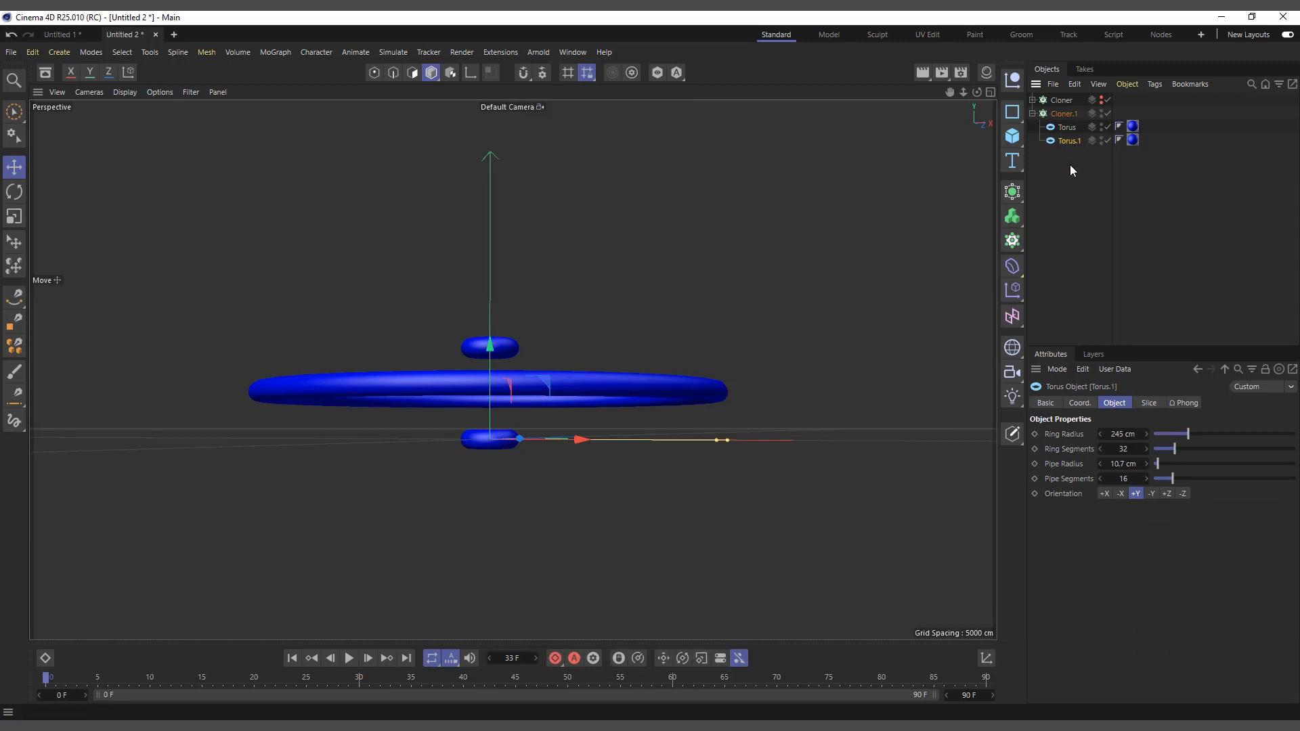
{"action": "left_click", "coordinate": [1062, 114]}
{"action": "left_click_drag", "start_coordinate": [1132, 526], "coordinate": [1146, 526]}
{"action": "scroll", "coordinate": [630, 499], "scroll_direction": "down", "scroll_amount": 5}
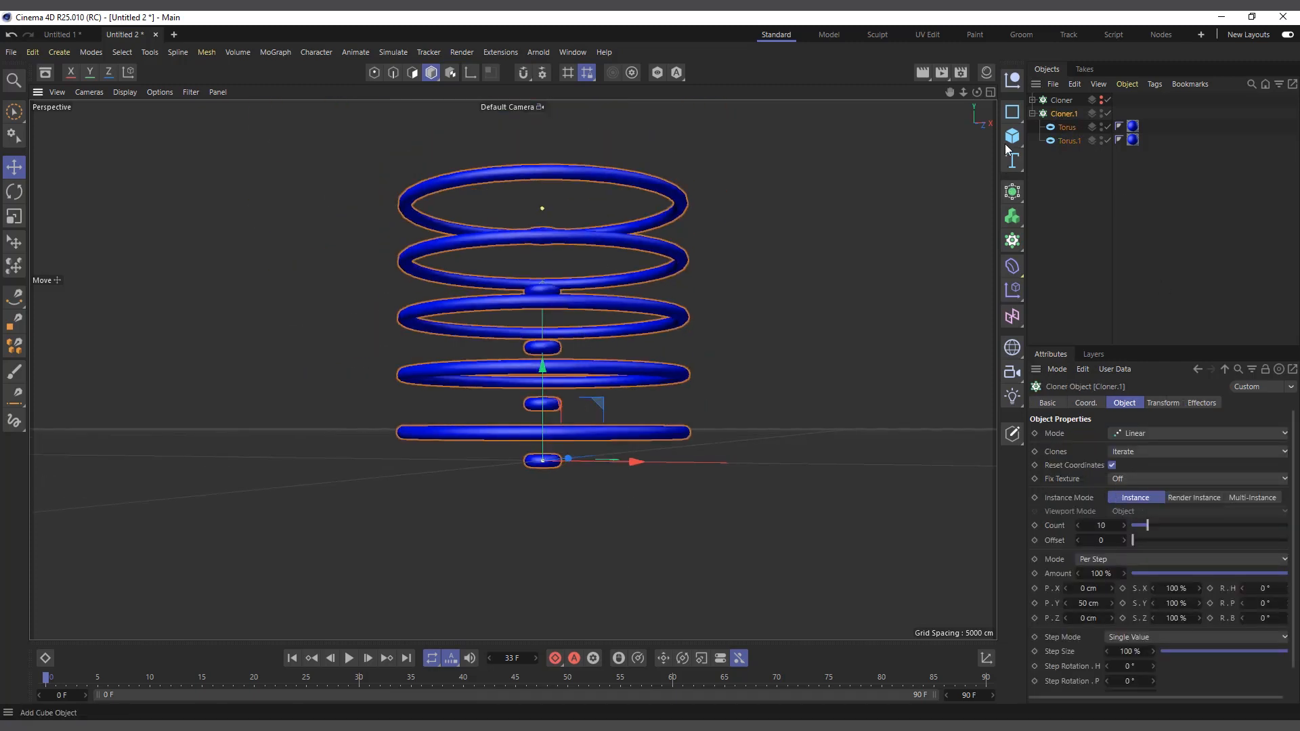
{"action": "left_click_drag", "start_coordinate": [976, 93], "coordinate": [977, 105]}
{"action": "left_click_drag", "start_coordinate": [472, 444], "coordinate": [472, 462], "text": "alt"}
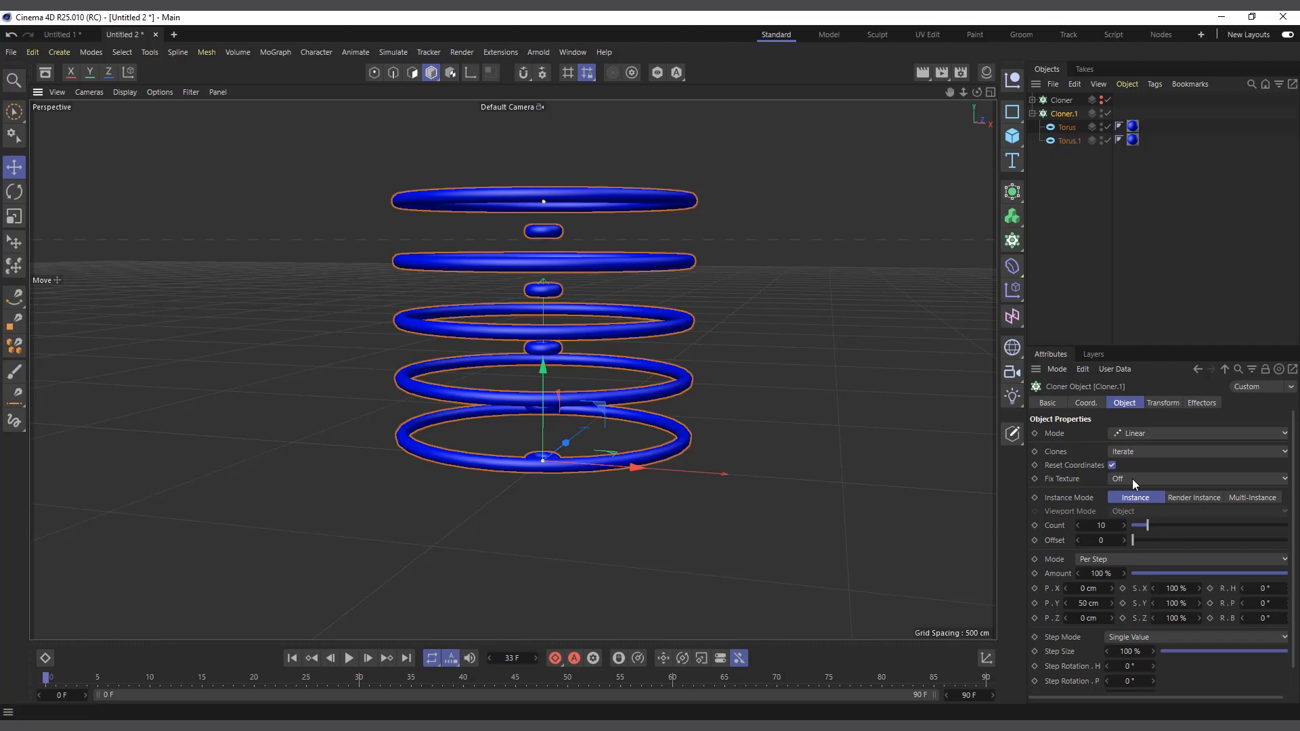
- Set the new Cloner's Clones option to Blend and compare the object properties of its two child toruses
{"action": "left_click", "coordinate": [1126, 451]}
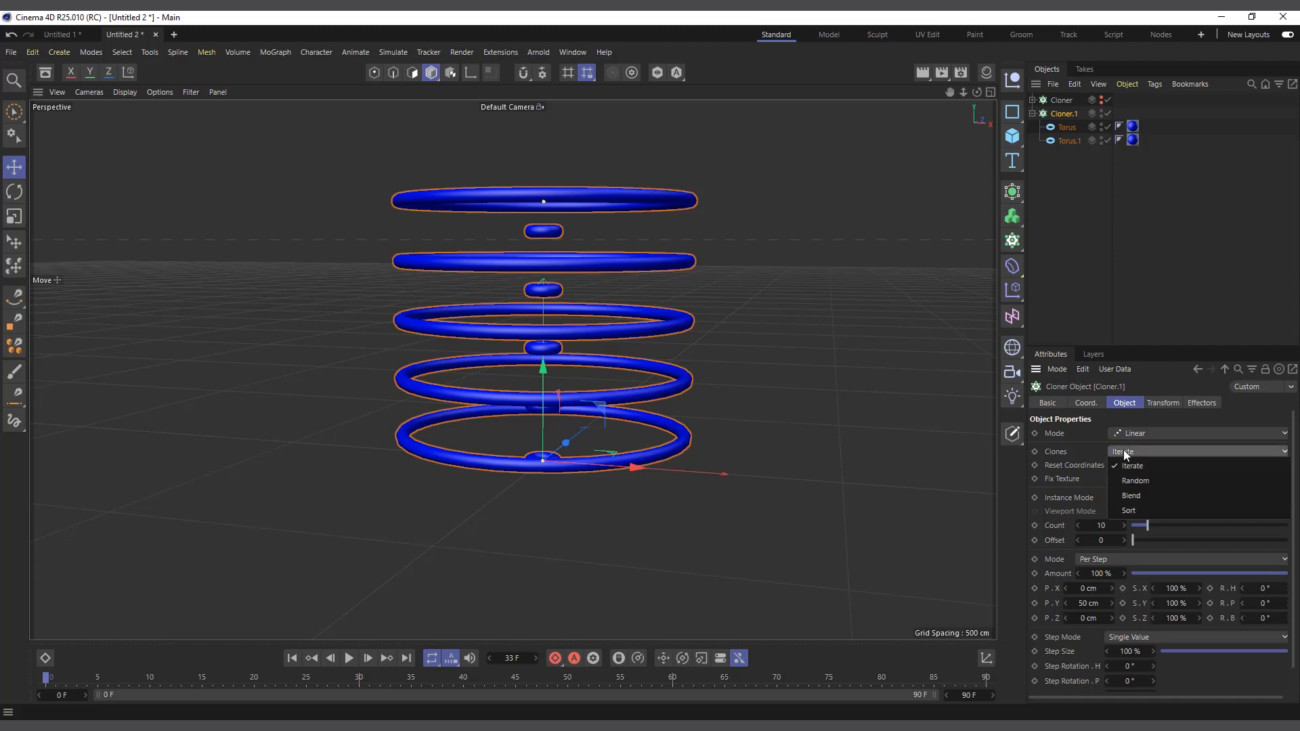
{"action": "left_click", "coordinate": [1137, 495]}
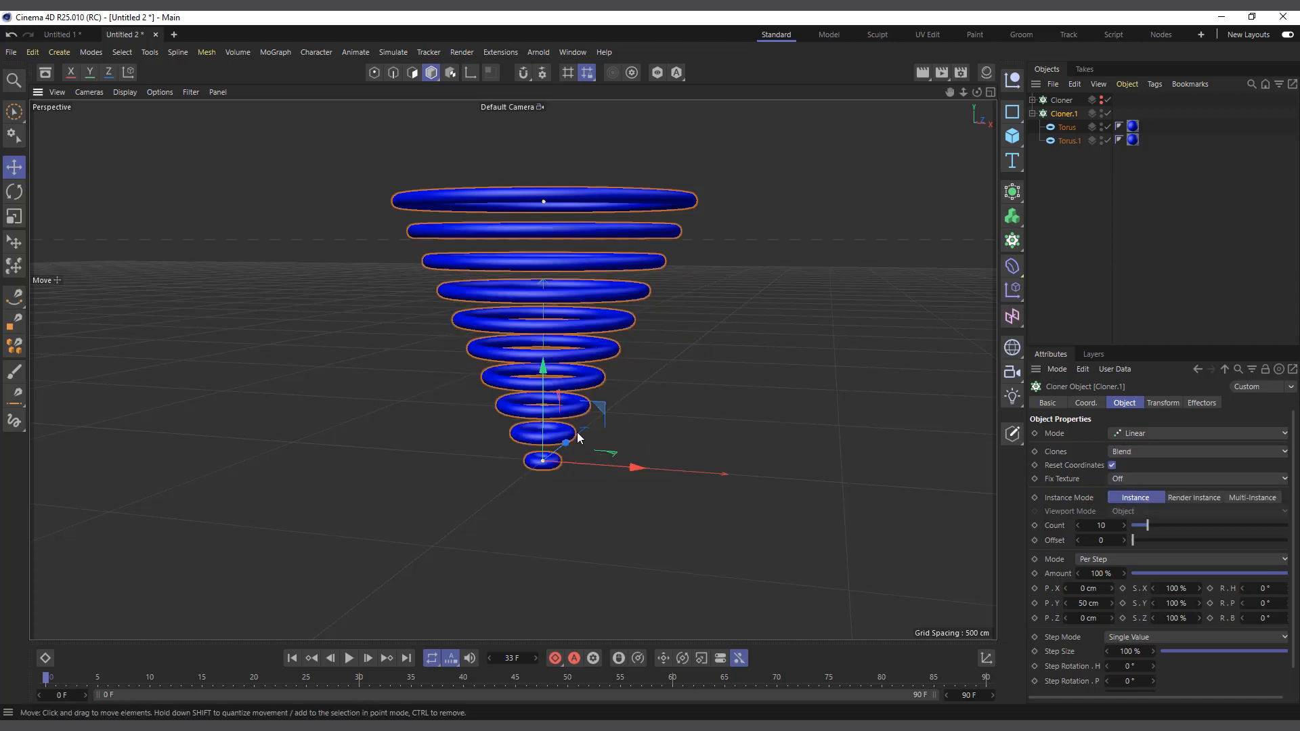
{"action": "left_click", "coordinate": [1065, 128]}
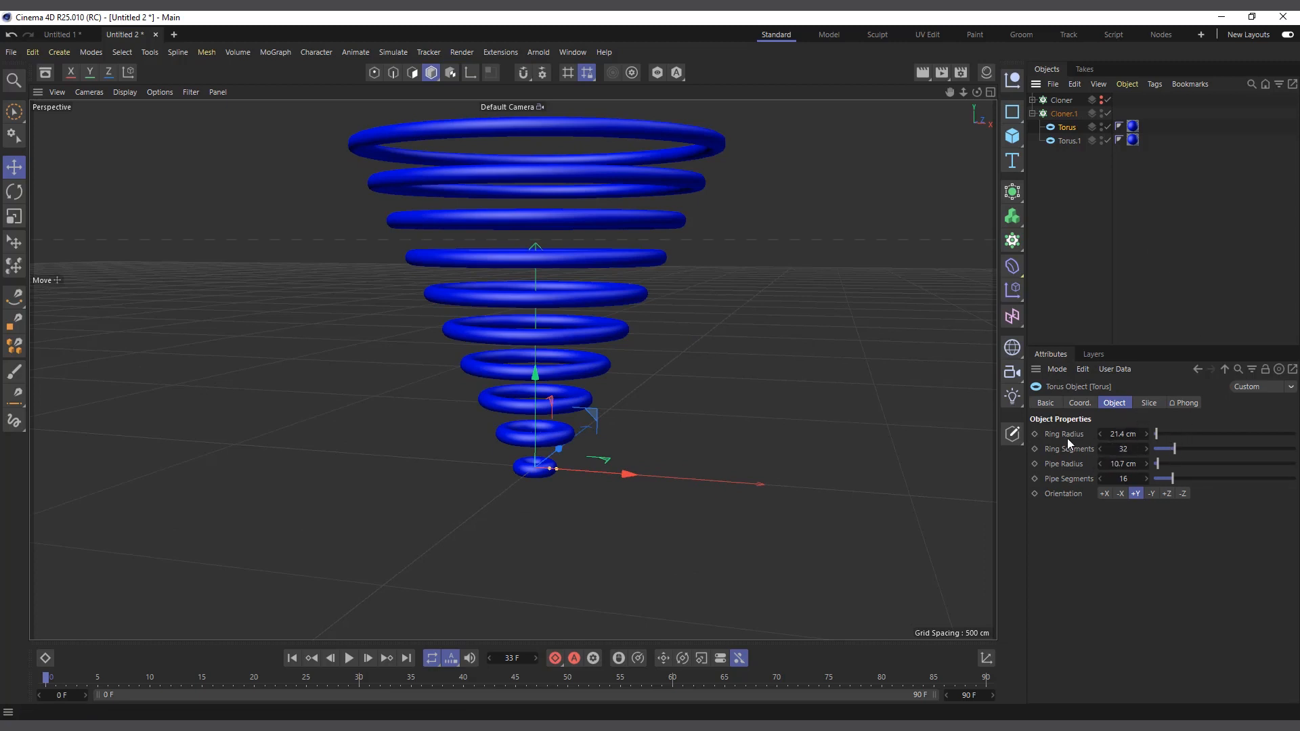
{"action": "left_click", "coordinate": [1066, 141]}
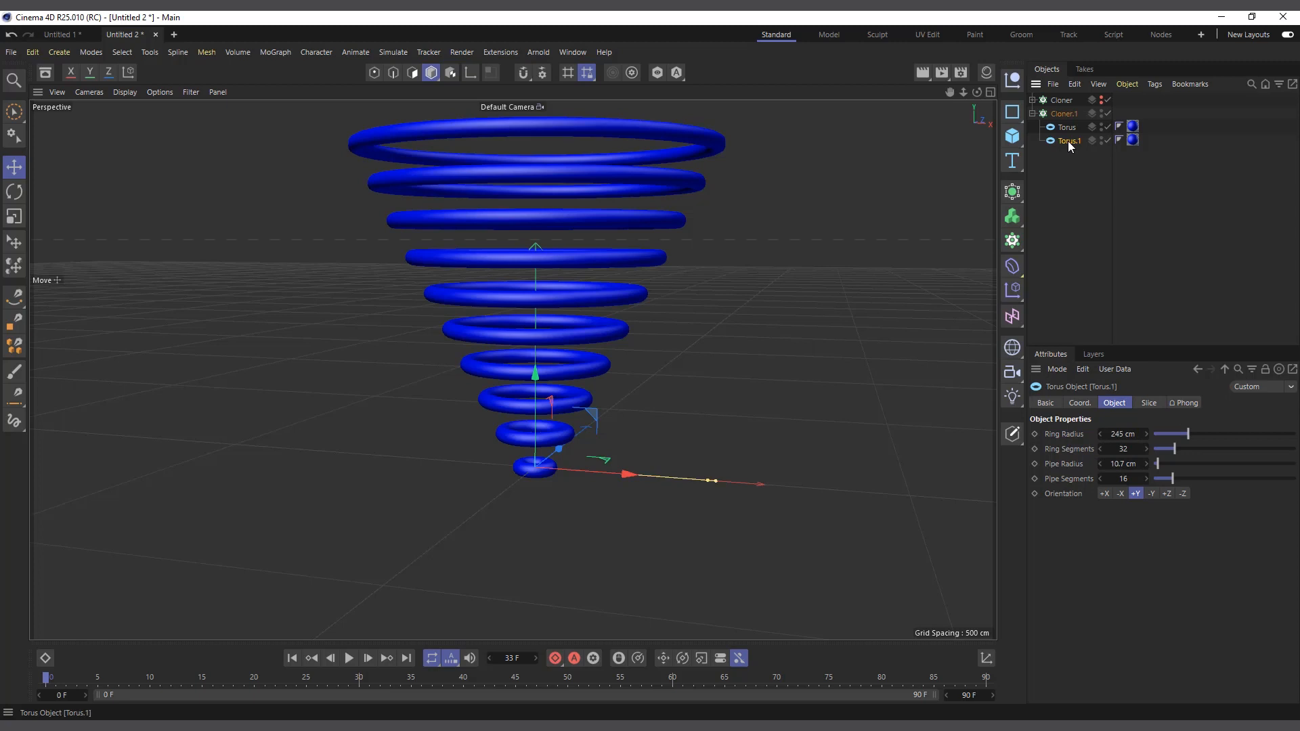
{"action": "left_click", "coordinate": [1073, 128]}
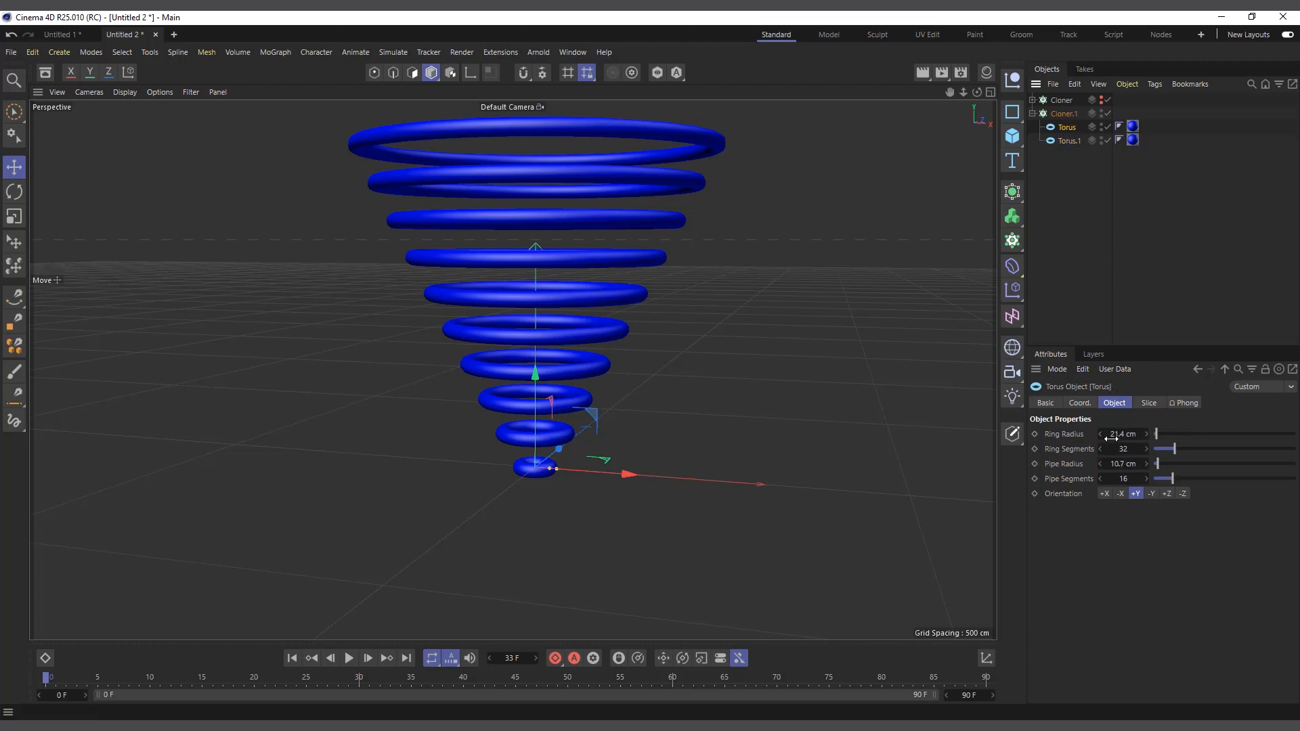
{"action": "left_click", "coordinate": [1070, 141]}
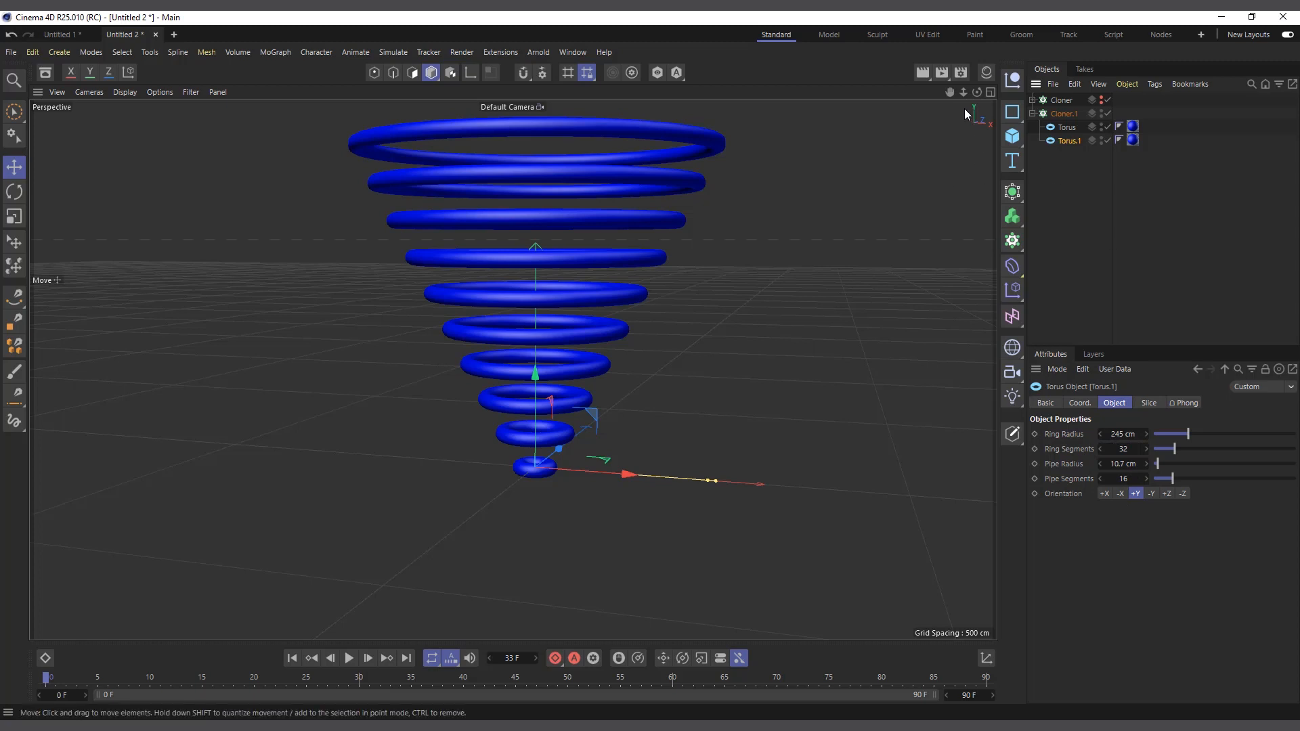
{"action": "left_click_drag", "start_coordinate": [975, 91], "coordinate": [975, 107]}
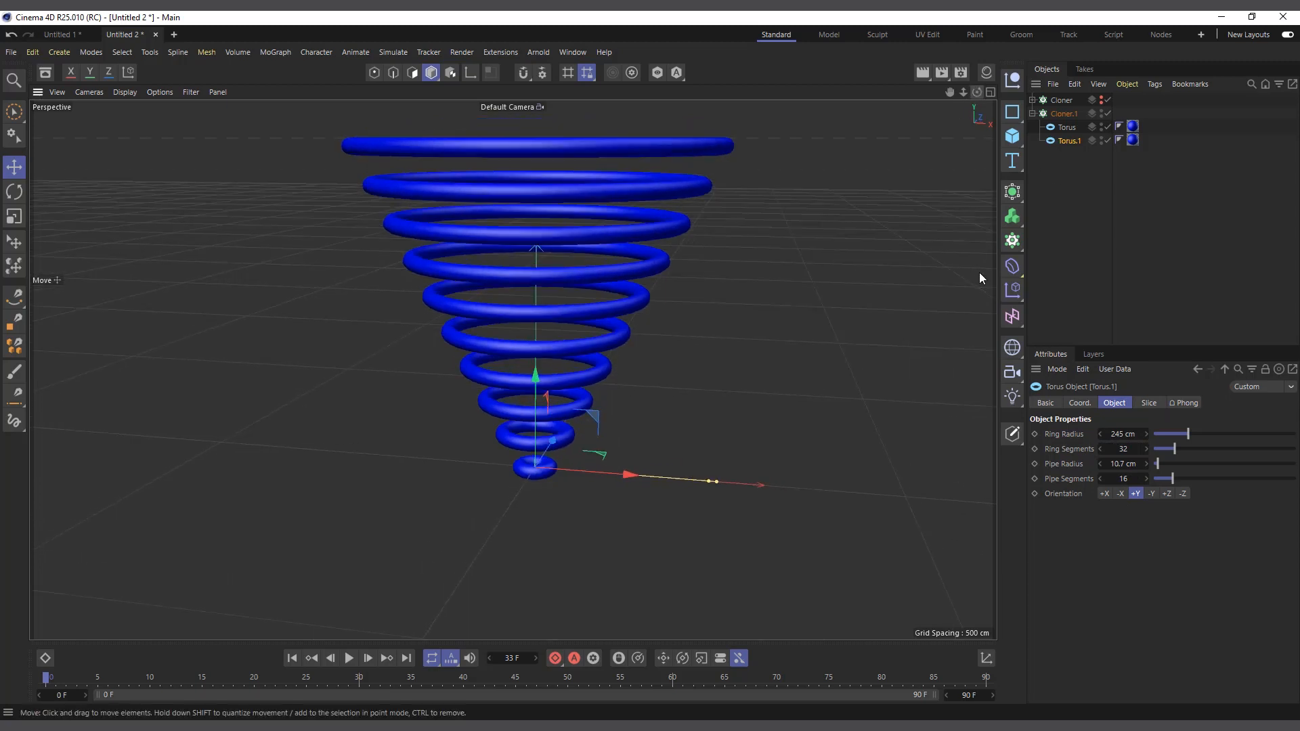
- Raise the blended Cloner's count to 17 for more intermediate rings
{"action": "left_click", "coordinate": [1060, 115]}
{"action": "scroll", "coordinate": [591, 496], "scroll_direction": "down", "scroll_amount": 3}
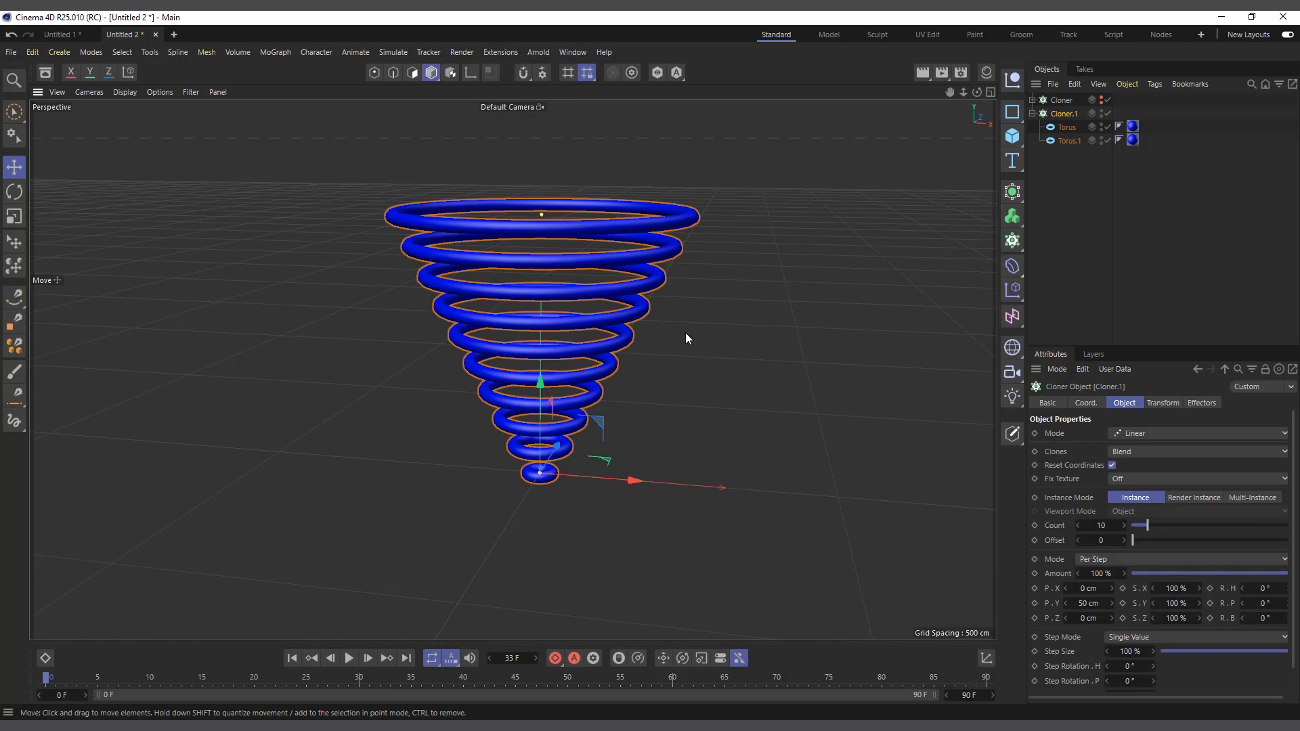
{"action": "scroll", "coordinate": [685, 337], "scroll_direction": "up", "scroll_amount": 1}
{"action": "left_click_drag", "start_coordinate": [1150, 525], "coordinate": [1157, 525]}
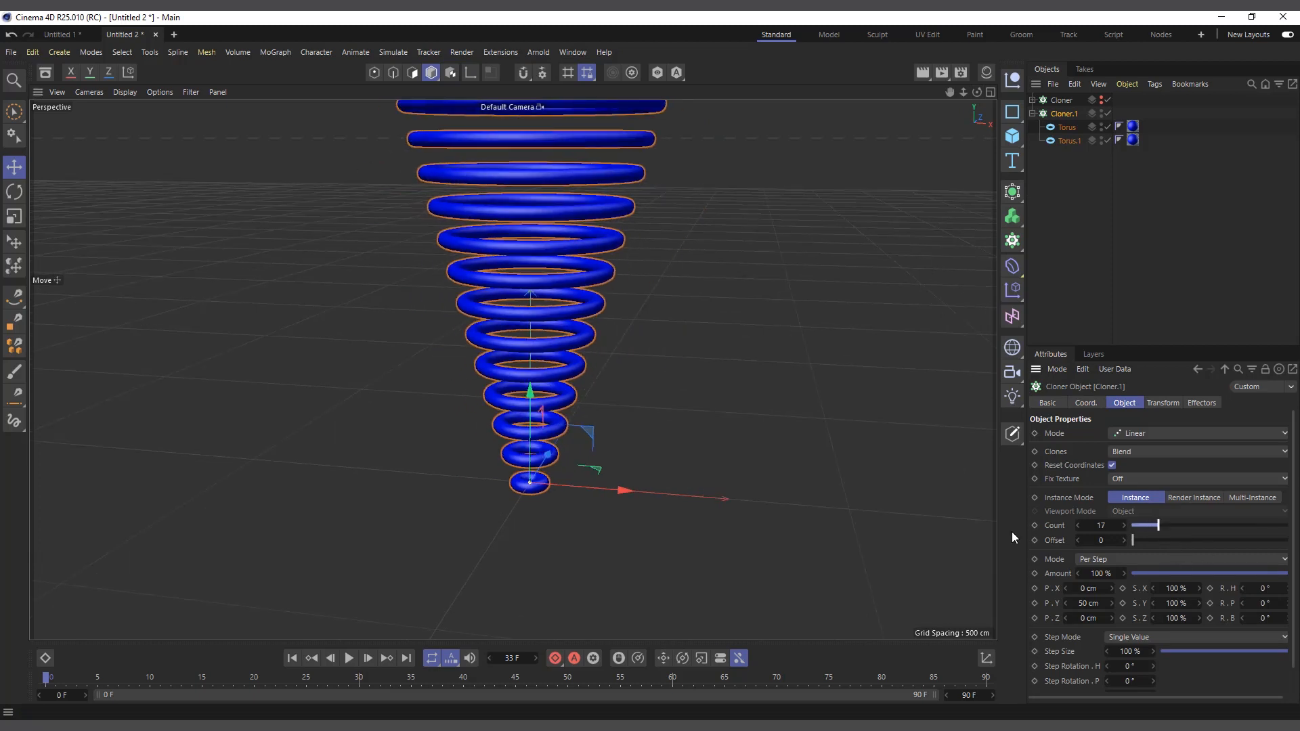
{"action": "scroll", "coordinate": [460, 525], "scroll_direction": "down", "scroll_amount": 1}
{"action": "scroll", "coordinate": [515, 500], "scroll_direction": "up", "scroll_amount": 2}
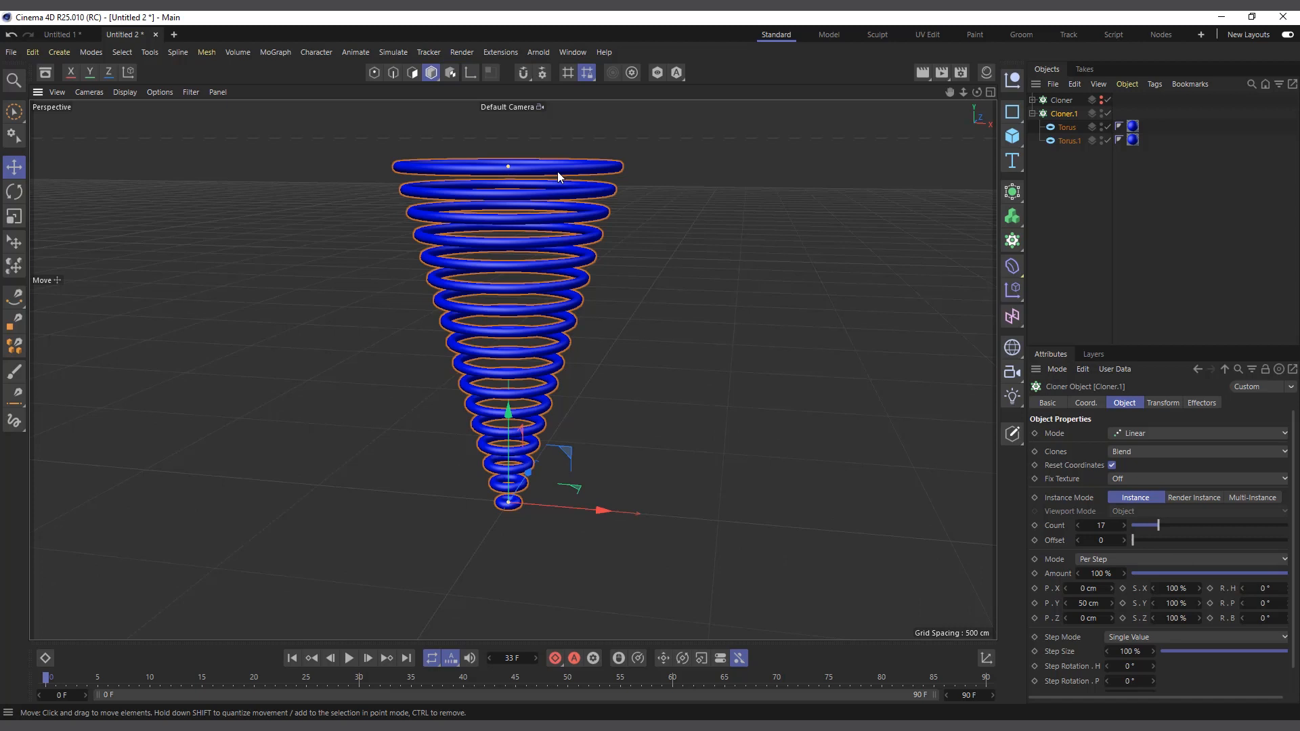
- Check the two child toruses that start and end the blend, and reduce the Cloner's count to 13
{"action": "left_click", "coordinate": [1068, 141]}
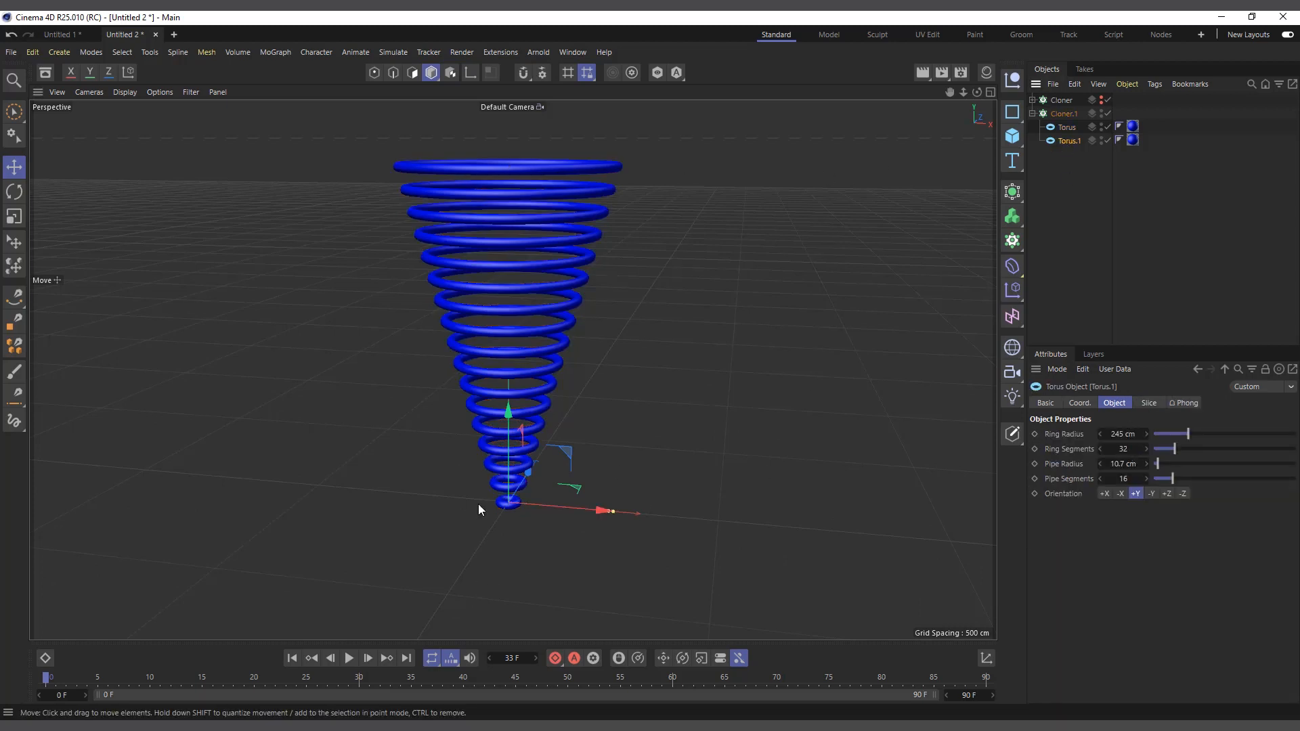
{"action": "left_click", "coordinate": [524, 192]}
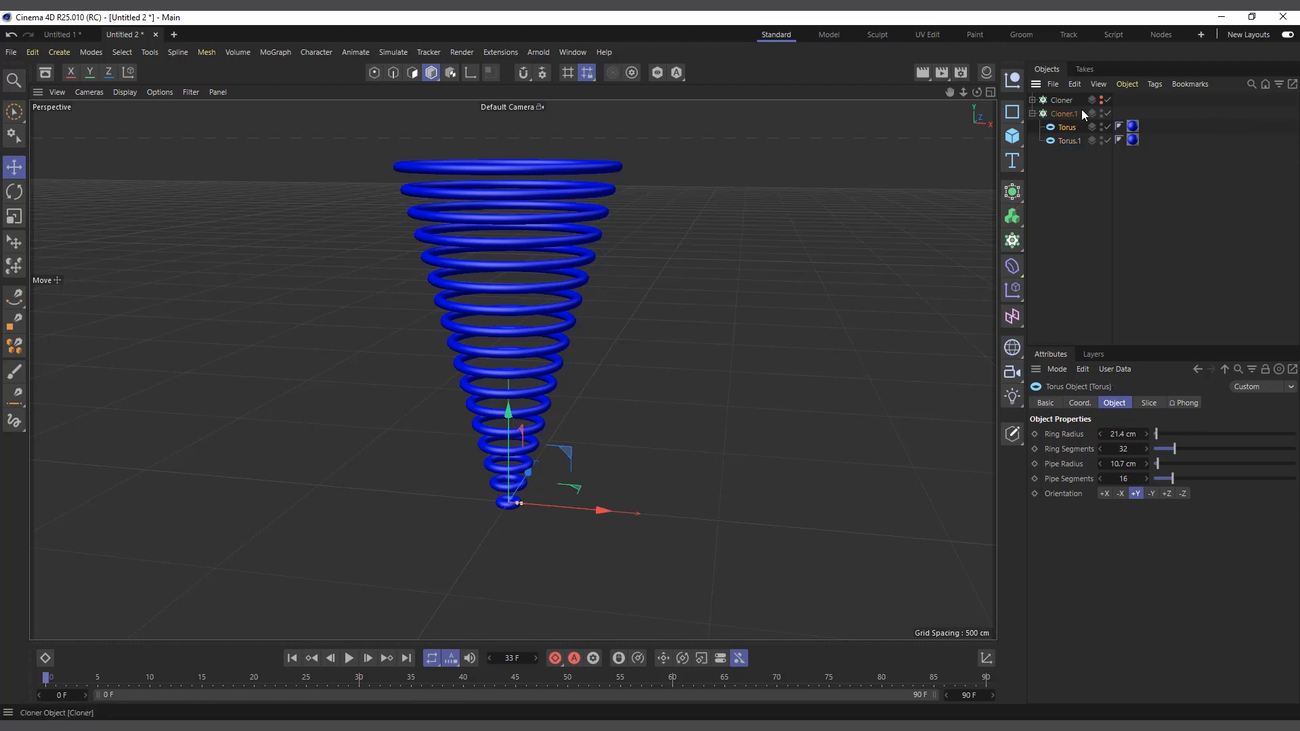
{"action": "left_click", "coordinate": [1064, 113]}
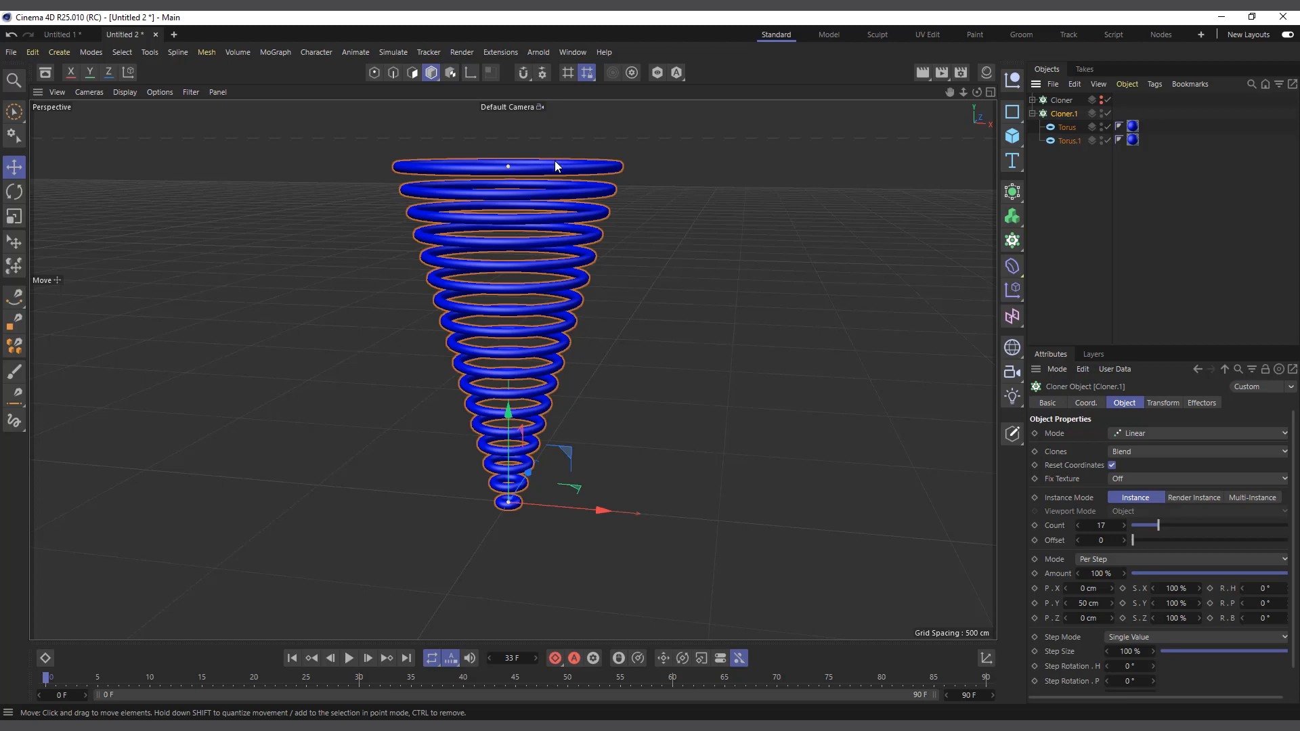
{"action": "mouse_move", "coordinate": [1163, 524]}
{"action": "left_mouse_down"}
{"action": "mouse_move", "coordinate": [1136, 533]}
{"action": "mouse_move", "coordinate": [1164, 529]}
{"action": "mouse_move", "coordinate": [1152, 529]}
{"action": "left_mouse_up"}
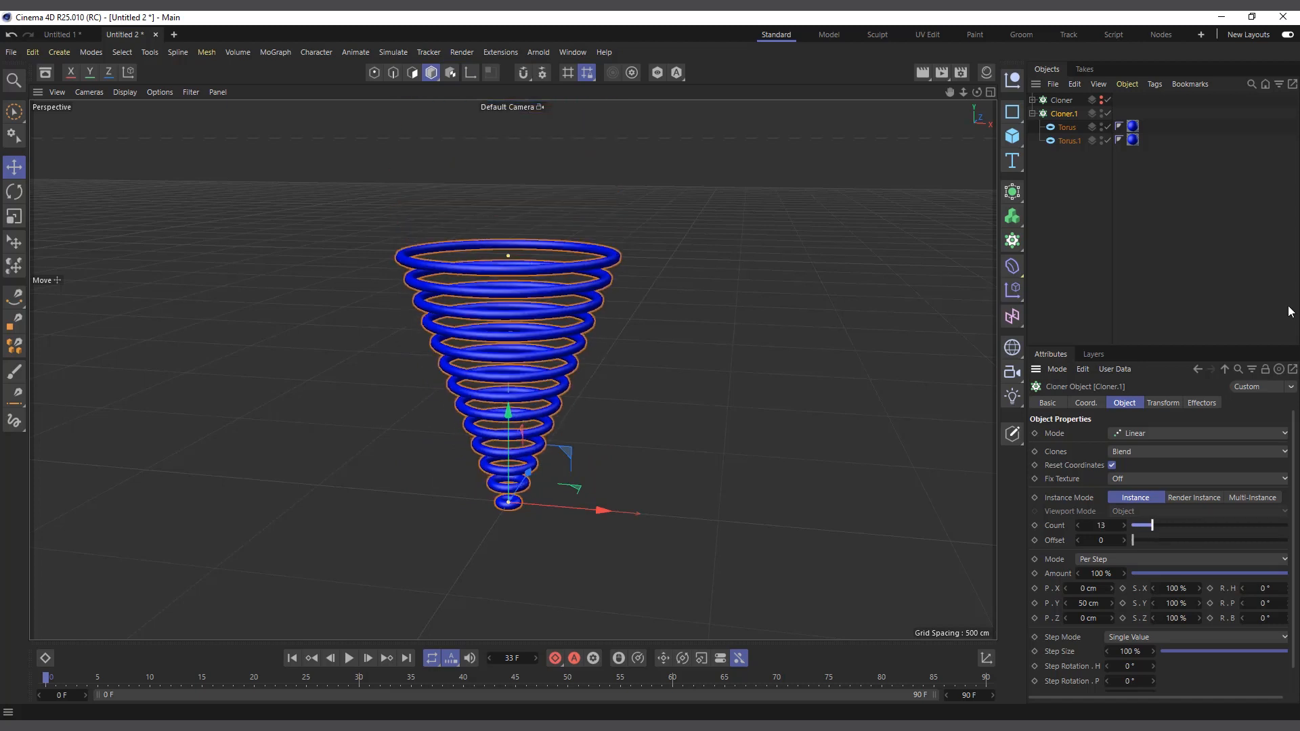
- Set the large child torus to a ring radius of 636 cm, 45 ring segments and a pipe radius of 0 cm
{"action": "left_click", "coordinate": [1060, 141]}
{"action": "mouse_move", "coordinate": [1188, 434]}
{"action": "left_mouse_down"}
{"action": "mouse_move", "coordinate": [1240, 430]}
{"action": "mouse_move", "coordinate": [1164, 437]}
{"action": "mouse_move", "coordinate": [1261, 436]}
{"action": "mouse_move", "coordinate": [1185, 449]}
{"action": "left_mouse_up"}
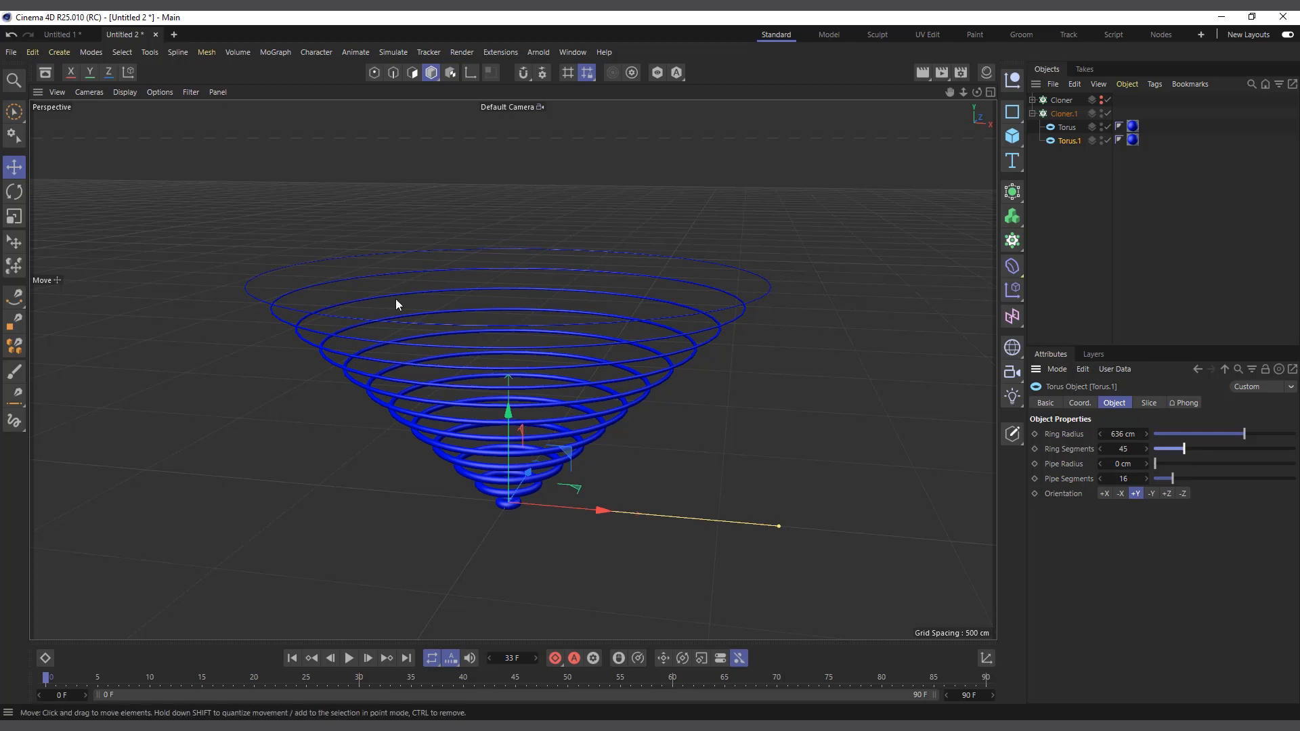
{"action": "scroll", "coordinate": [537, 371], "scroll_direction": "up", "scroll_amount": 5}
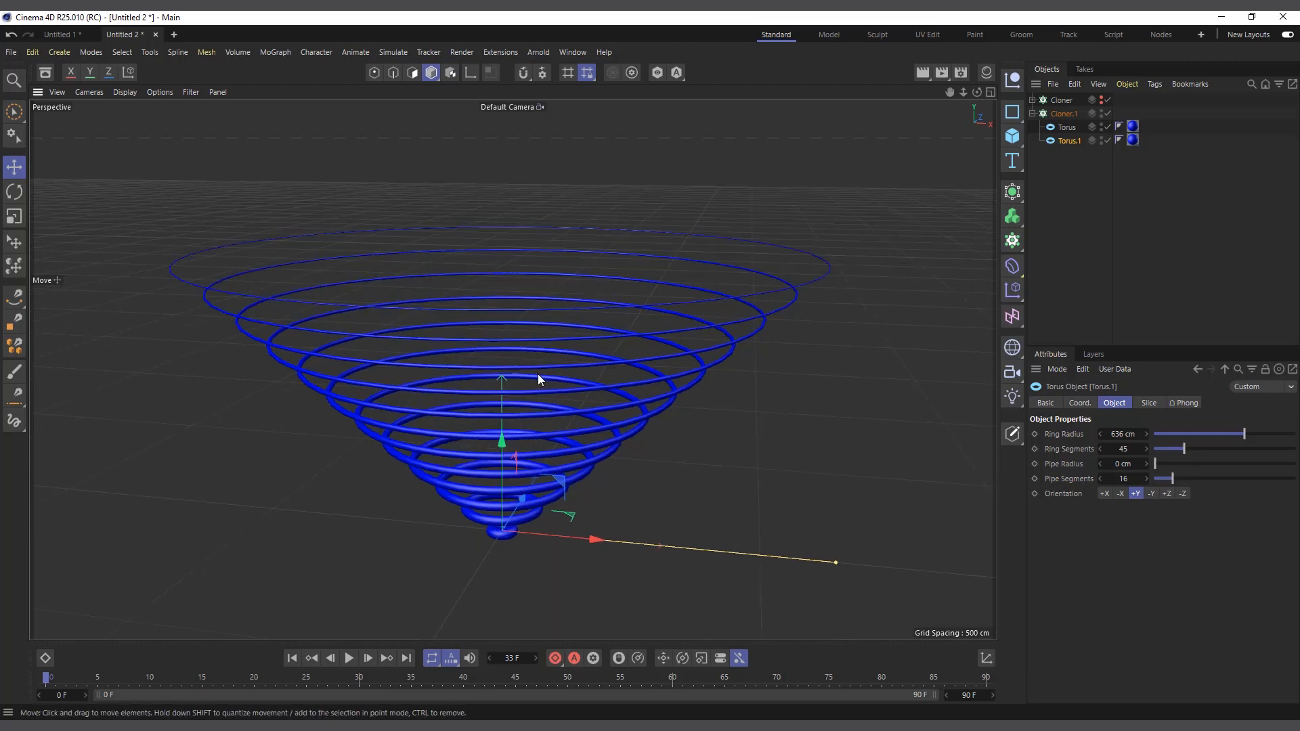
- Show the mesh lines over the shaded clones in the viewport and inspect the rings' segments up close
{"action": "left_click", "coordinate": [122, 95]}
{"action": "left_click", "coordinate": [142, 130]}
{"action": "scroll", "coordinate": [494, 429], "scroll_direction": "up", "scroll_amount": 2}
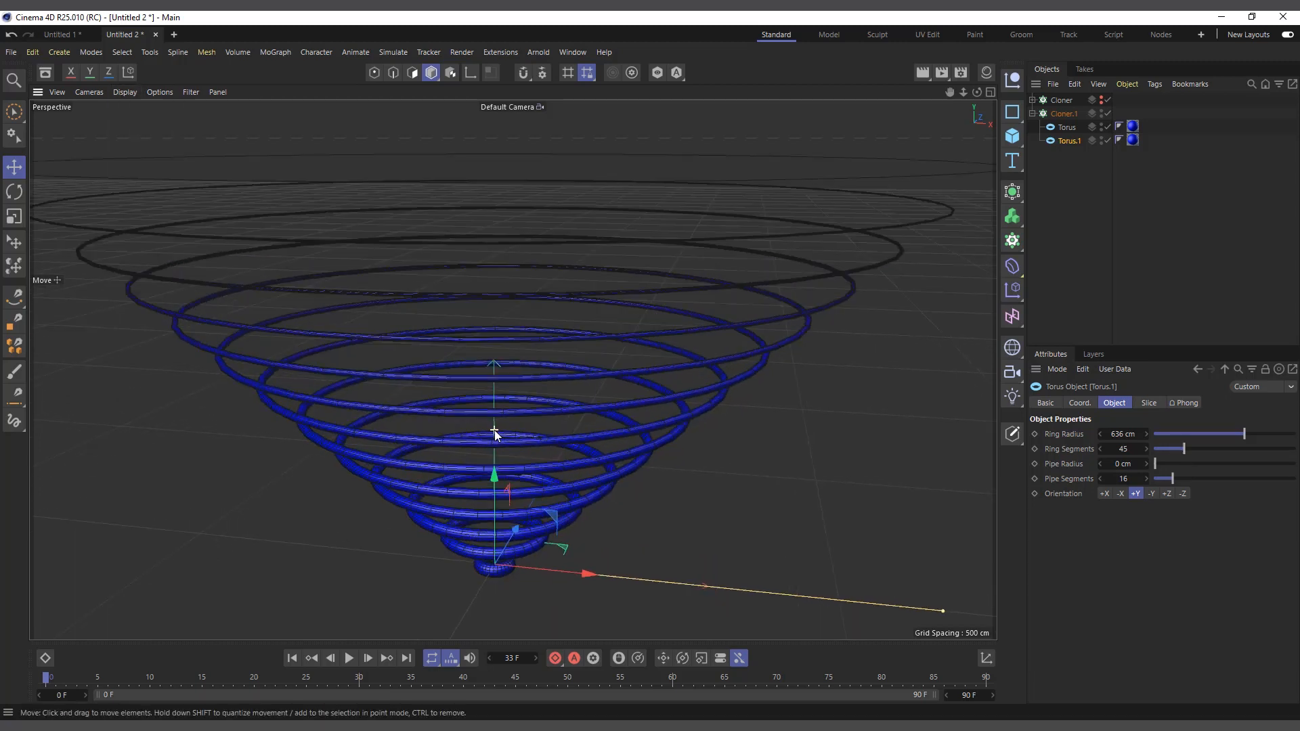
{"action": "scroll", "coordinate": [501, 419], "scroll_direction": "up", "scroll_amount": 3}
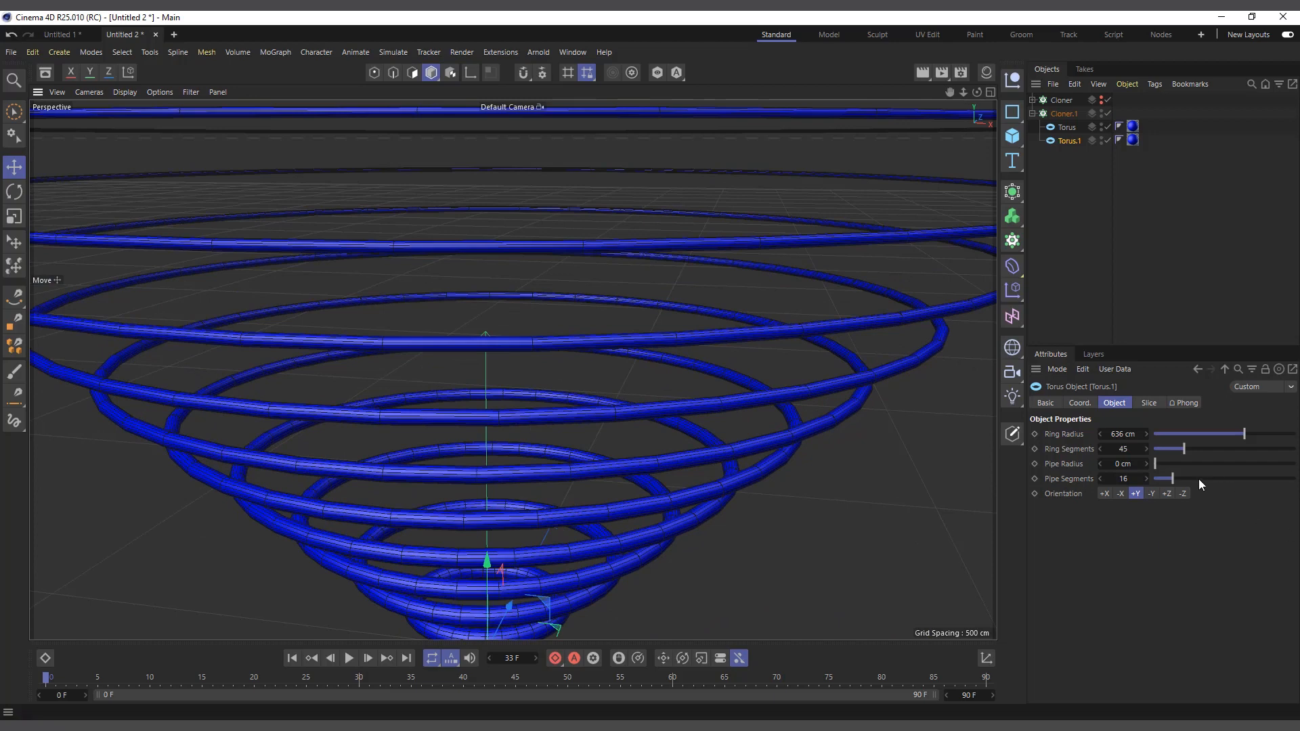
- Lower the large torus's ring segments to 5 to see the coarser blend, and raise them to 60
{"action": "left_click_drag", "start_coordinate": [1189, 448], "coordinate": [1155, 451]}
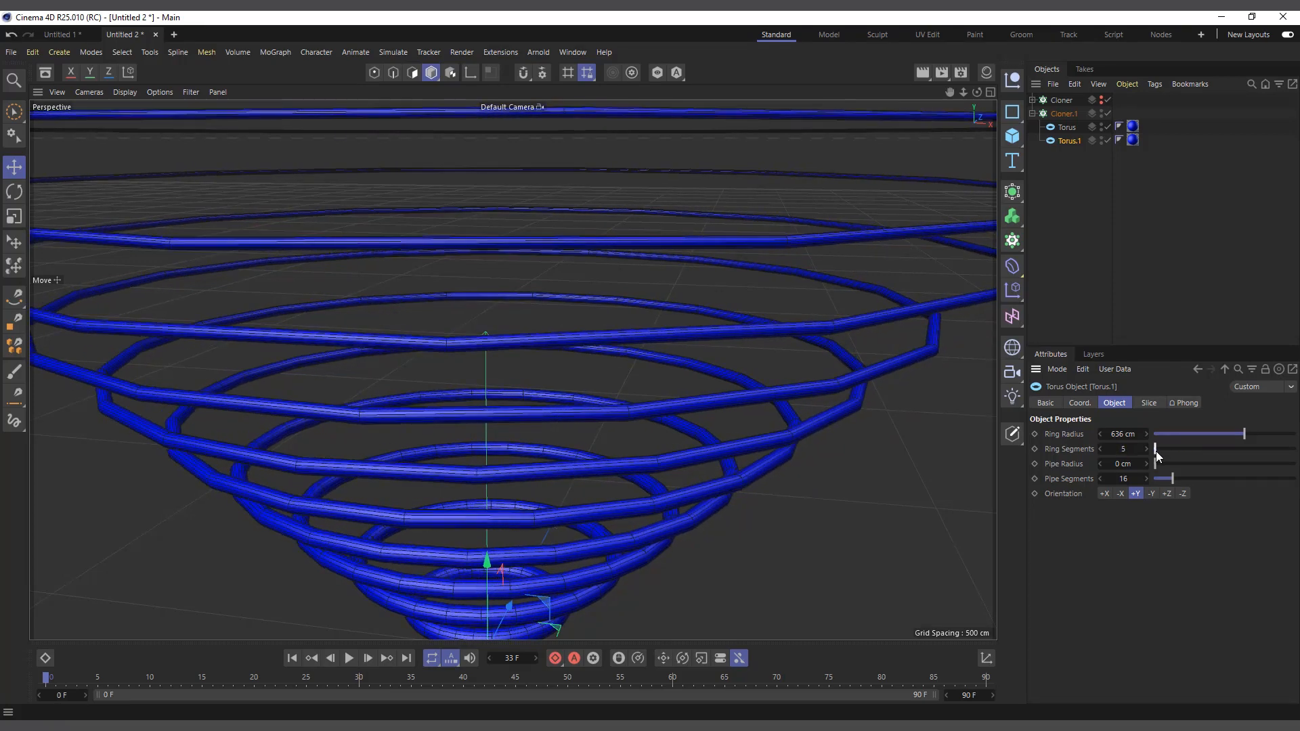
{"action": "scroll", "coordinate": [488, 324], "scroll_direction": "down", "scroll_amount": 8}
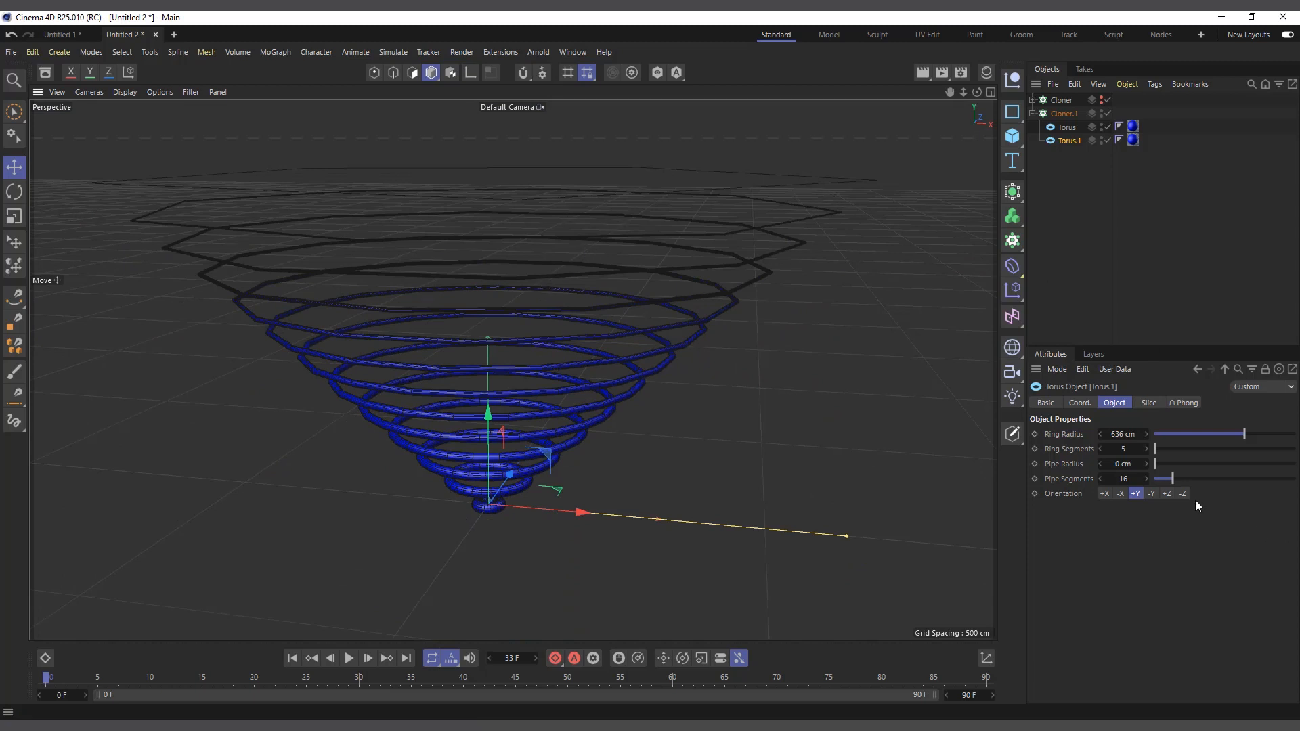
{"action": "left_click_drag", "start_coordinate": [1159, 450], "coordinate": [1179, 449]}
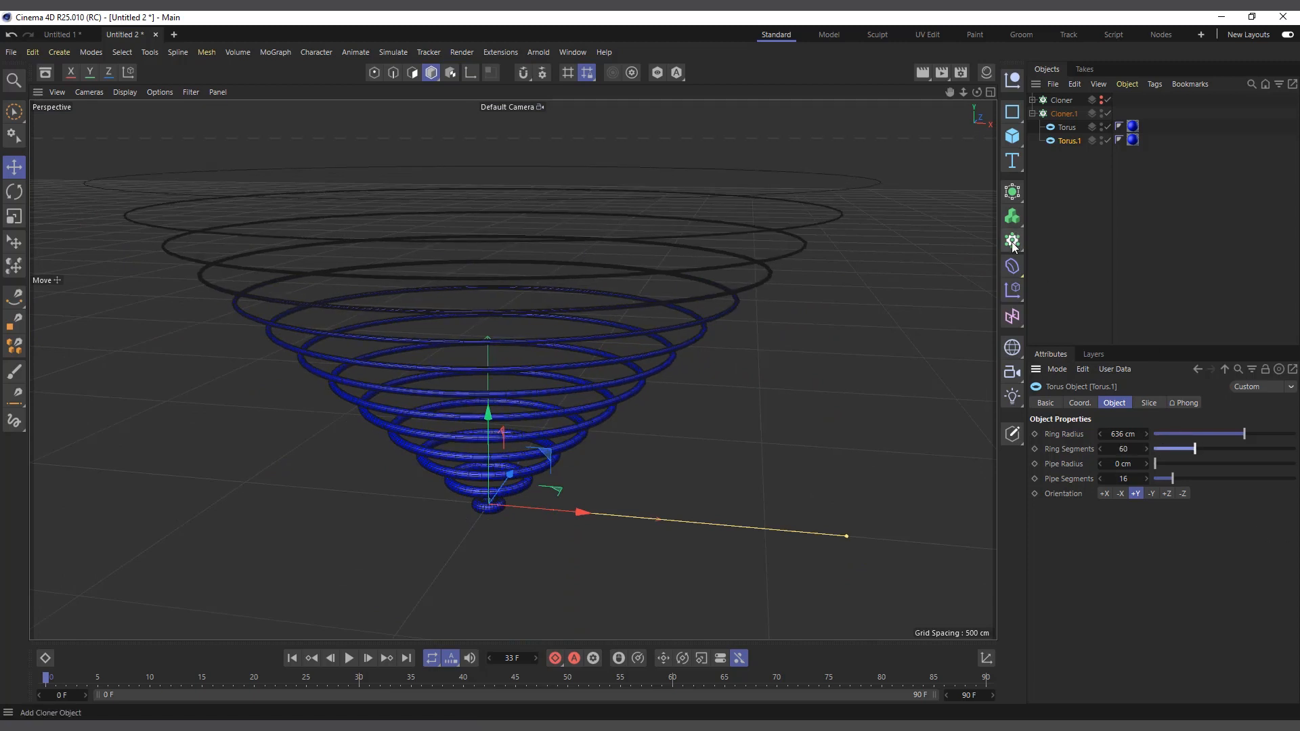
- Delete both child toruses from the blended Cloner and keep the empty Cloner
{"action": "left_click", "coordinate": [1031, 114]}
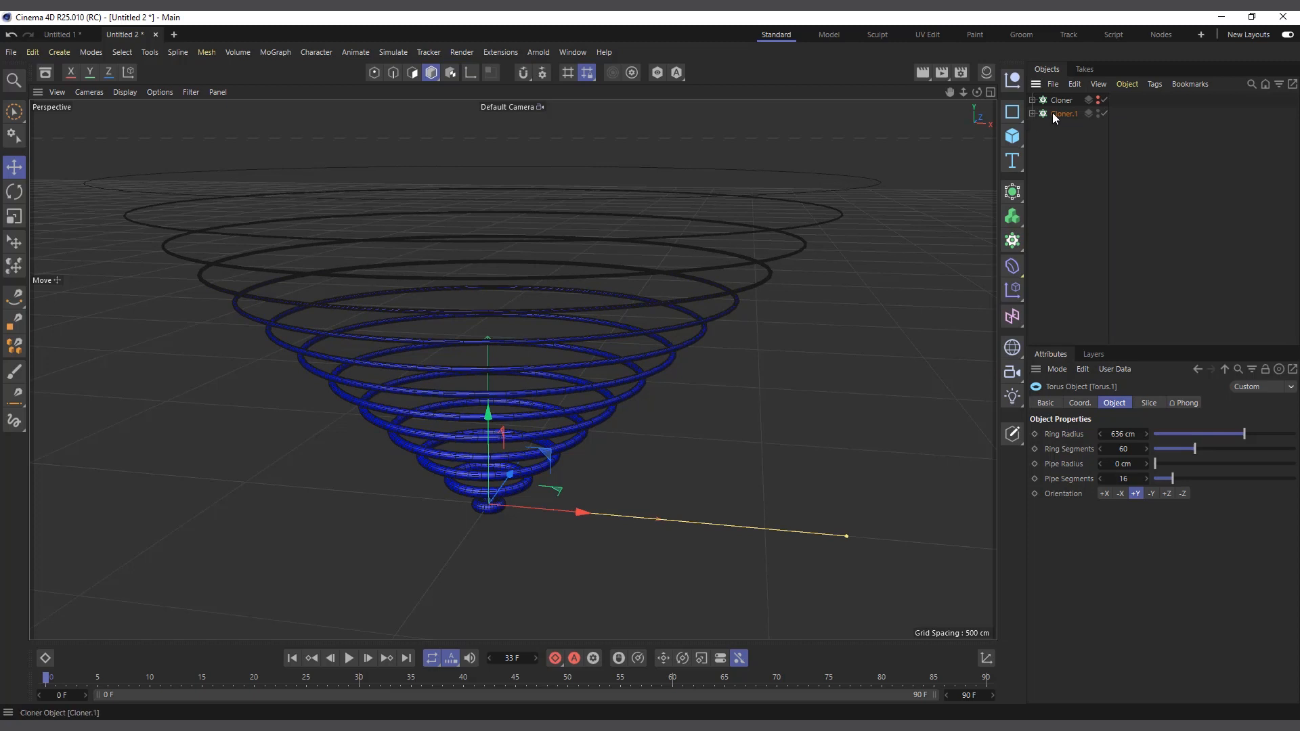
{"action": "left_click", "coordinate": [1053, 113]}
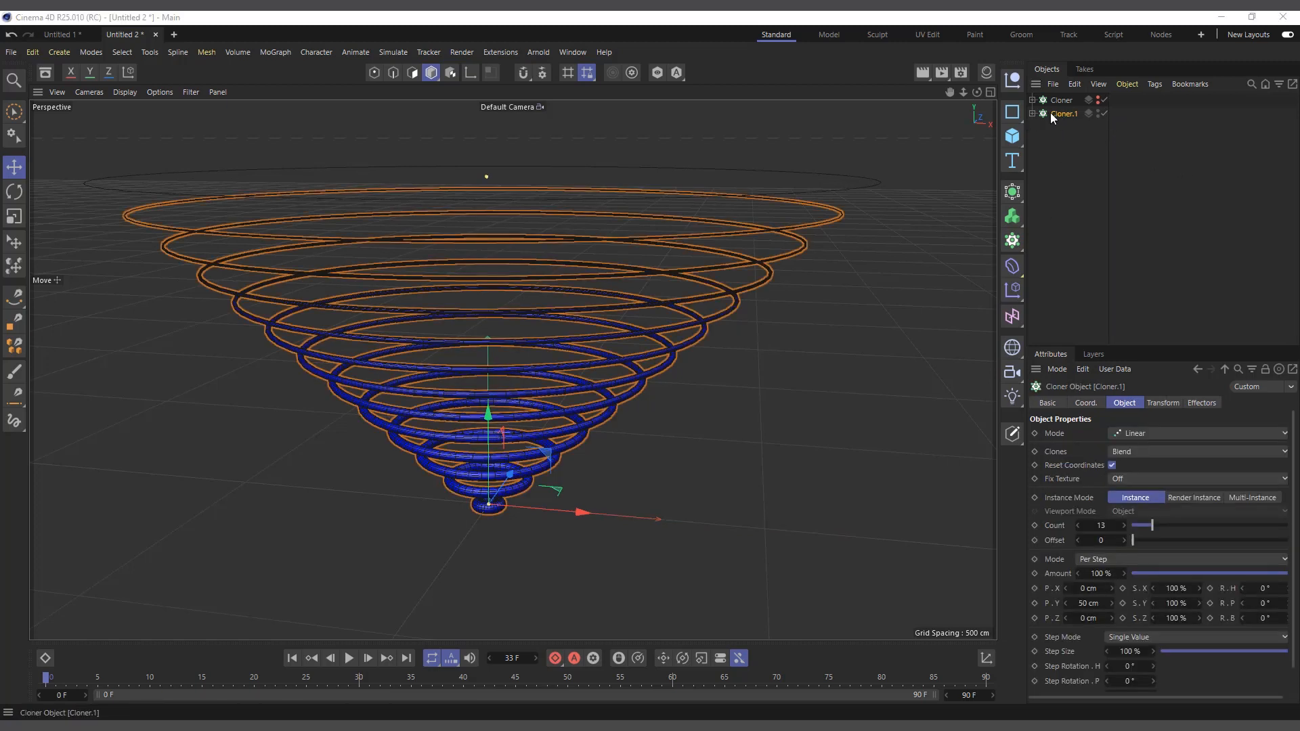
{"action": "left_click", "coordinate": [1031, 114]}
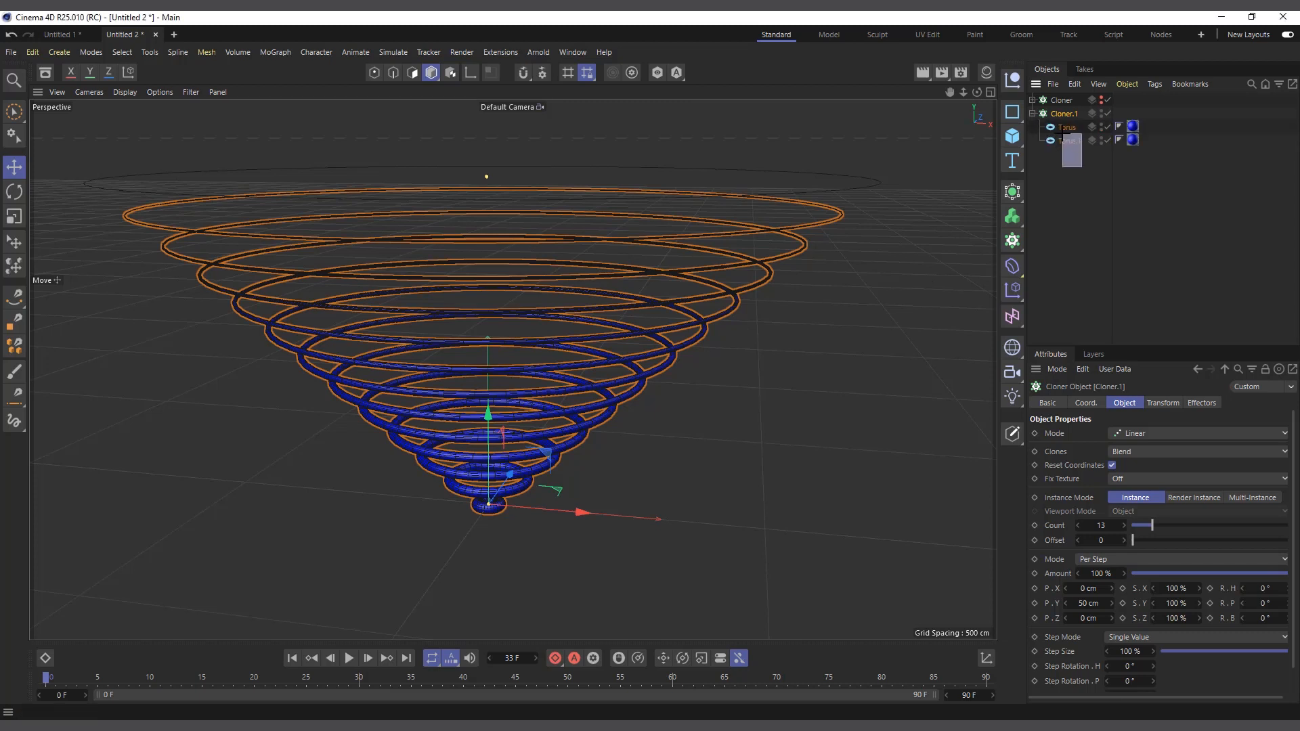
{"action": "left_click_drag", "start_coordinate": [1061, 133], "coordinate": [1062, 125]}
{"action": "key", "text": "Delete"}
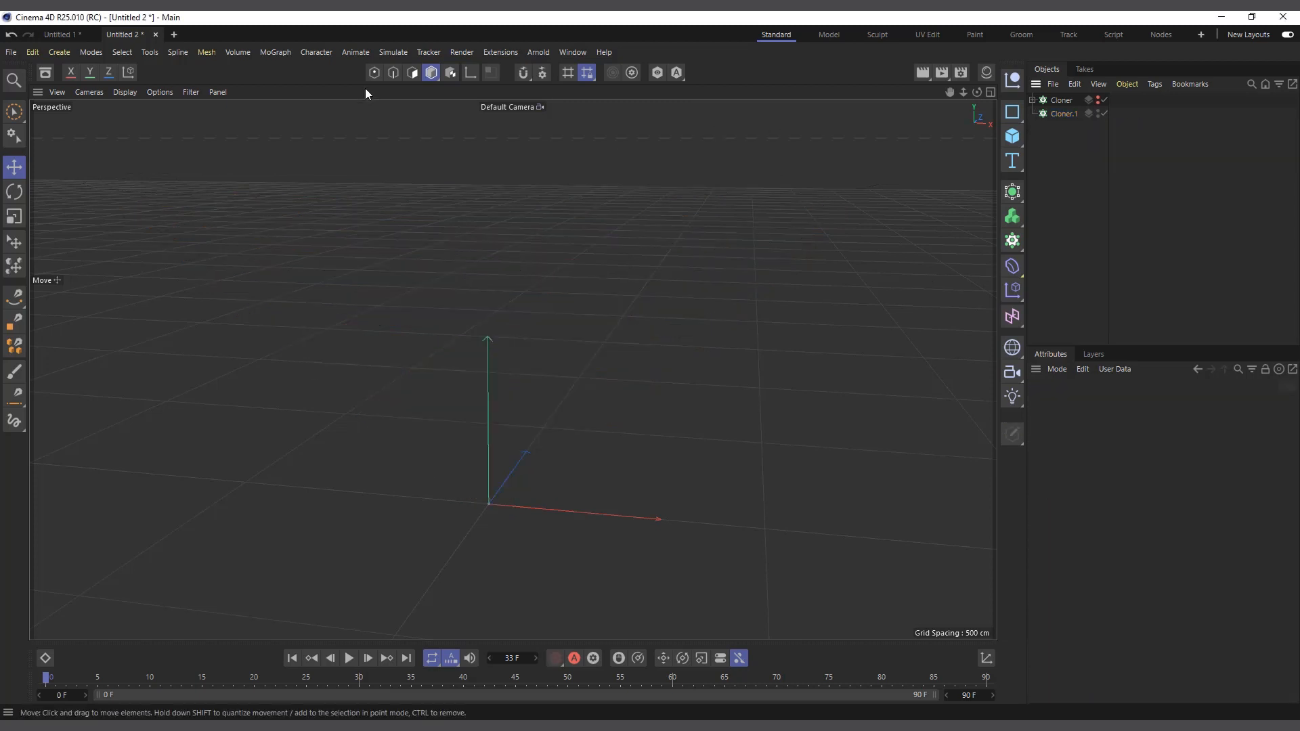
- Add a cube below the Cloners in the object hierarchy and convert it to an editable polygon object
{"action": "left_click", "coordinate": [1009, 140]}
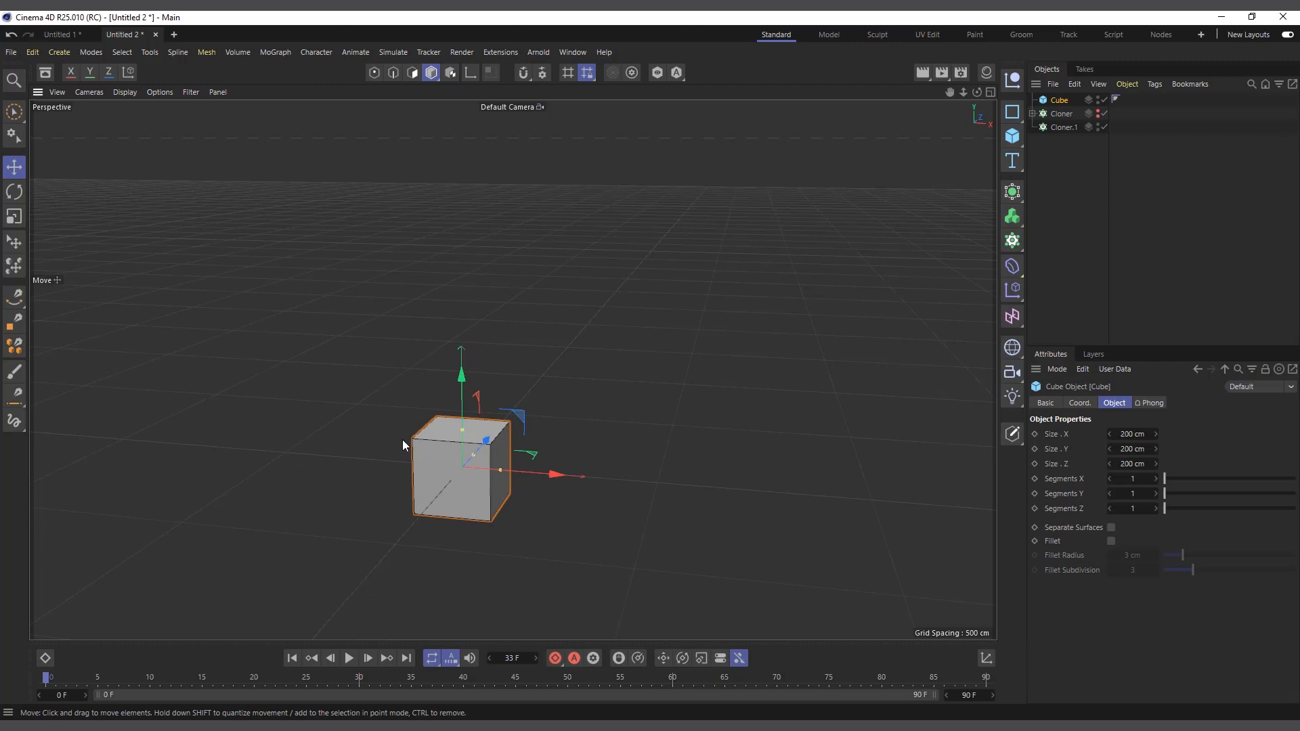
{"action": "left_click_drag", "start_coordinate": [1057, 101], "coordinate": [1046, 184]}
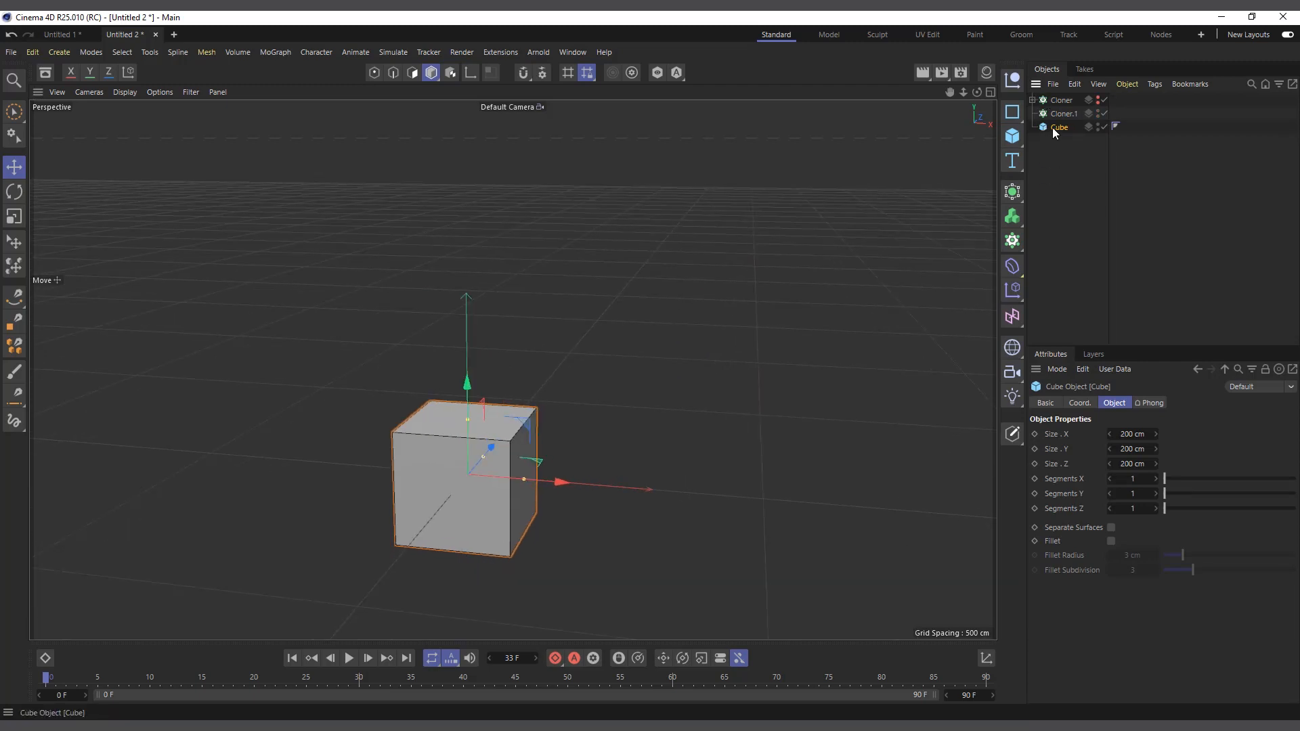
{"action": "left_click", "coordinate": [1012, 433]}
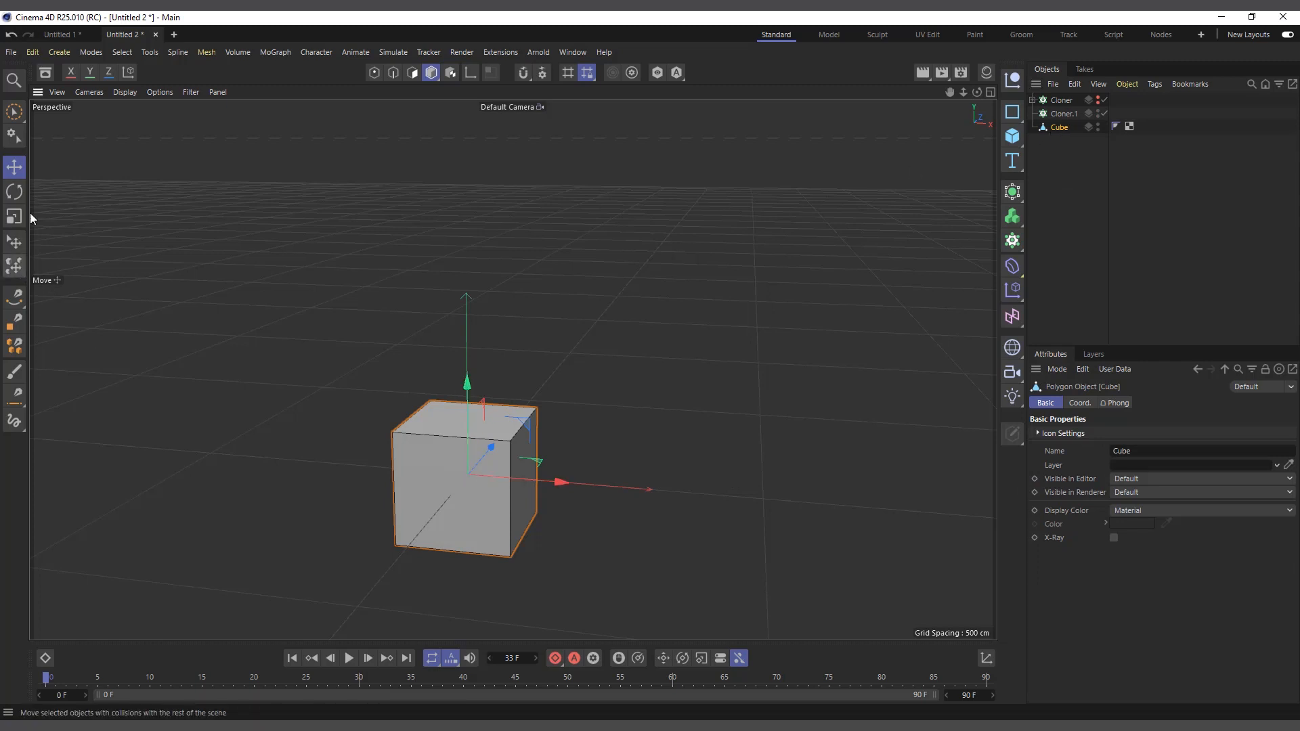
- Switch to point editing, try pulling the cube's upper front corner point out along X, and undo the move
{"action": "left_click", "coordinate": [374, 72]}
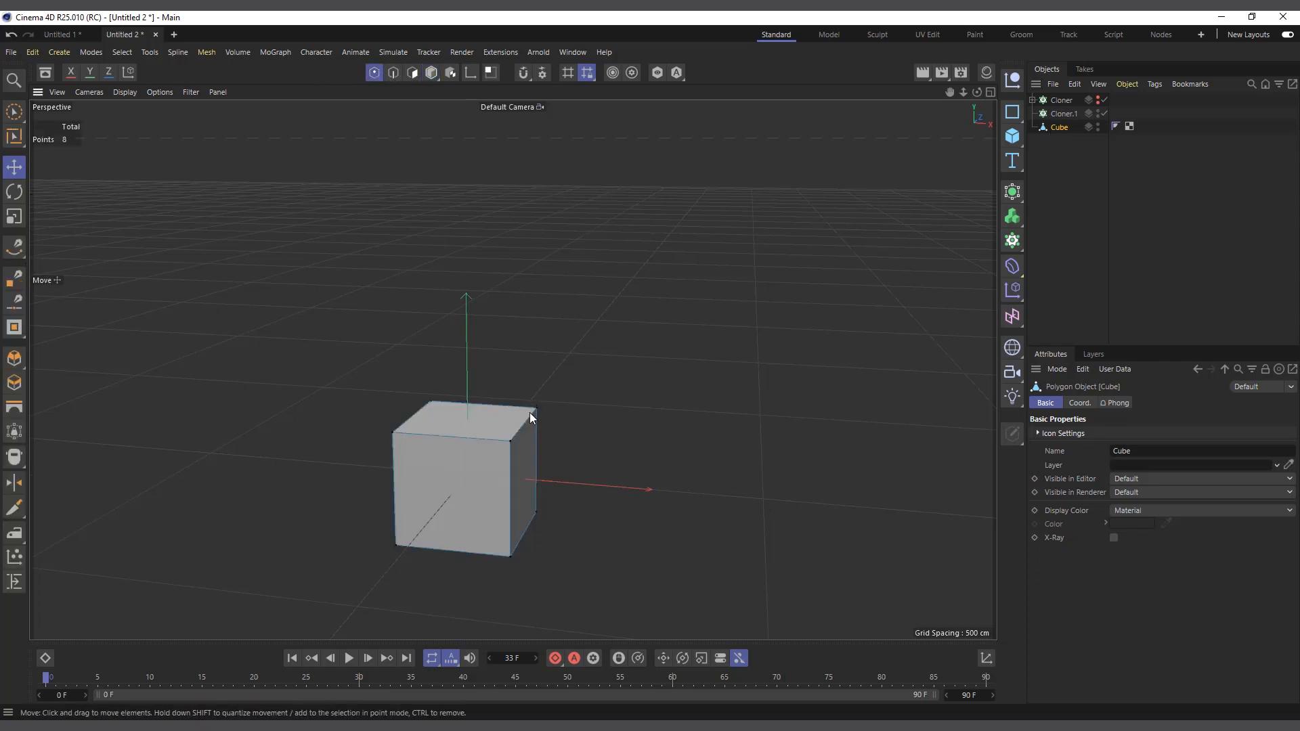
{"action": "left_click", "coordinate": [506, 441]}
{"action": "left_click_drag", "start_coordinate": [667, 465], "coordinate": [917, 522]}
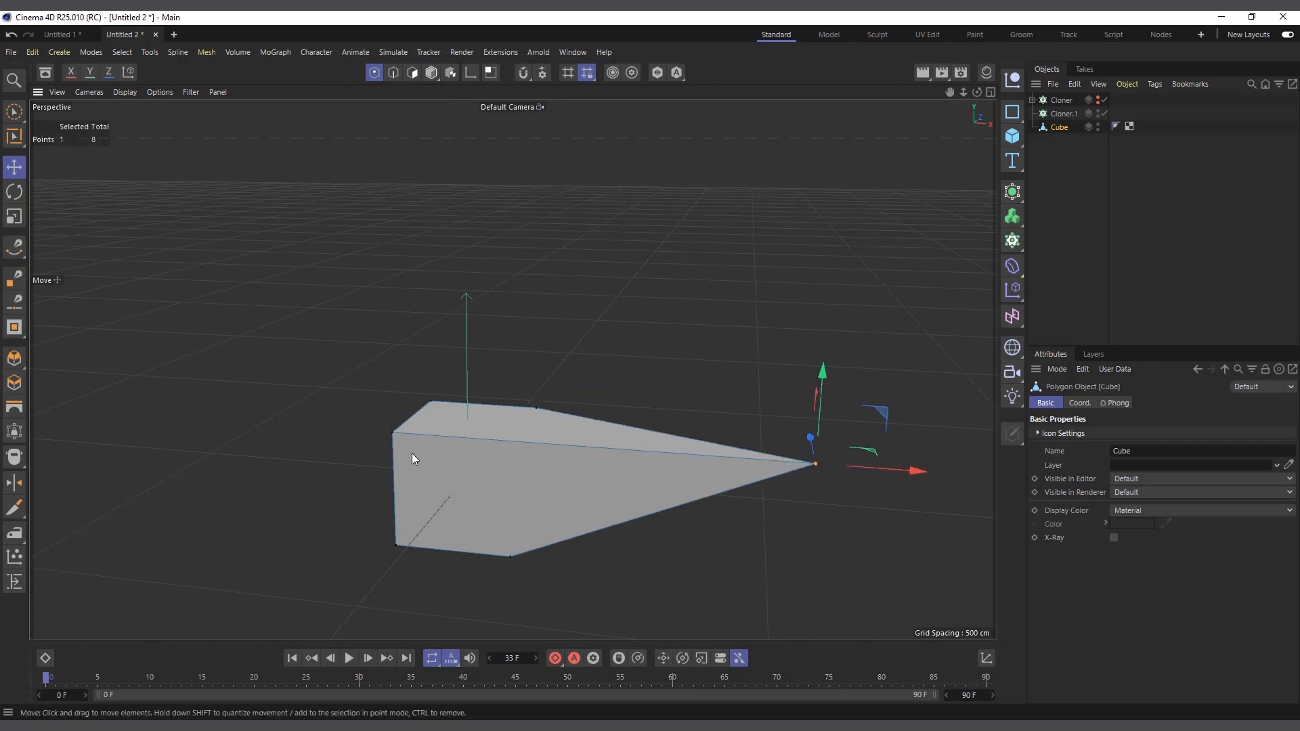
{"action": "key", "text": "ctrl+z"}
- Duplicate the cube and distort the copy, pulling one upper front corner outward along X and the opposite one up about 218 cm and outward
{"action": "left_click_drag", "start_coordinate": [1062, 127], "coordinate": [1061, 138], "text": "ctrl"}
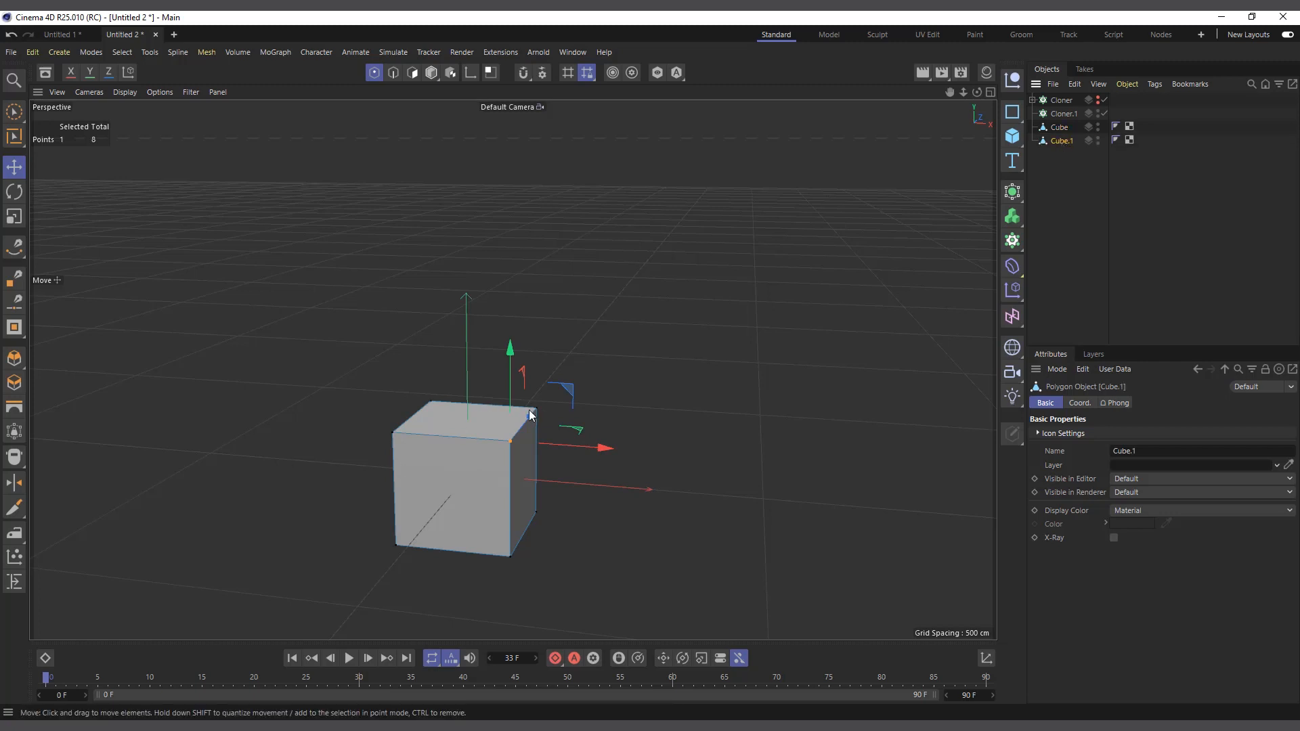
{"action": "left_click_drag", "start_coordinate": [595, 449], "coordinate": [789, 461]}
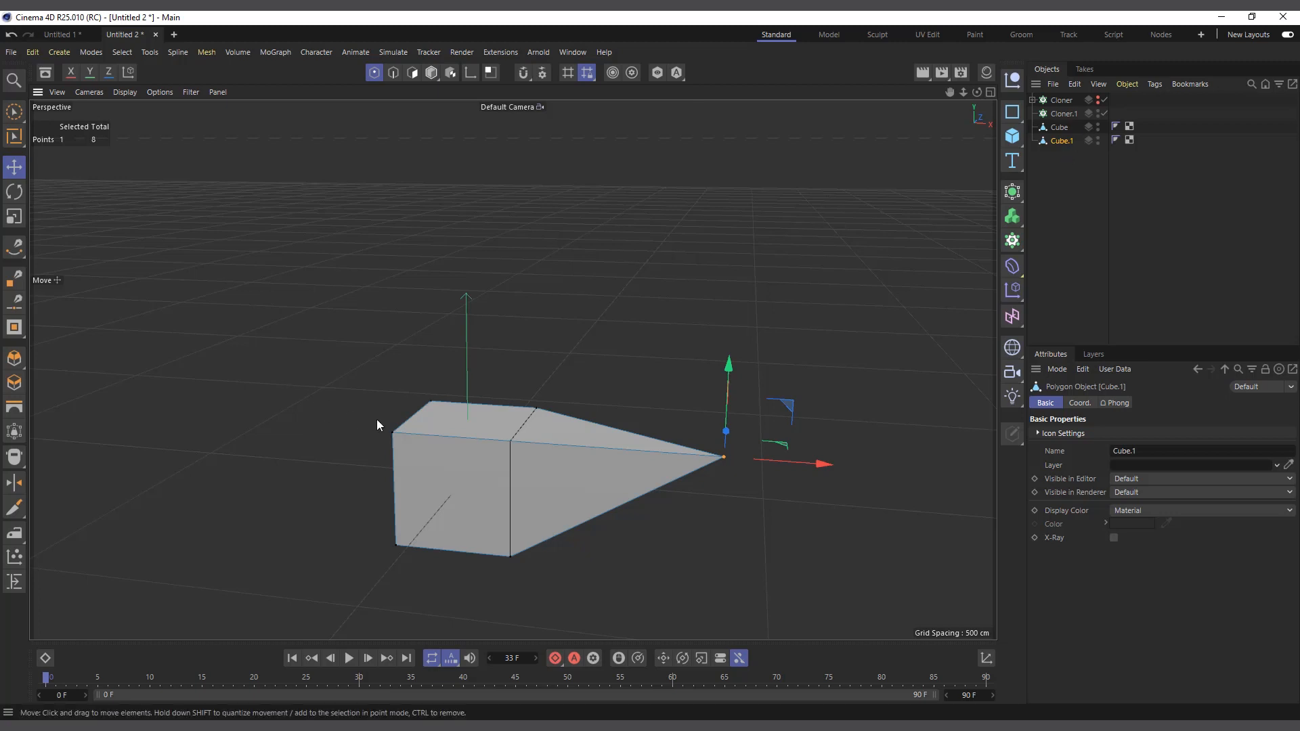
{"action": "left_click", "coordinate": [390, 433]}
{"action": "left_click_drag", "start_coordinate": [384, 346], "coordinate": [351, 253]}
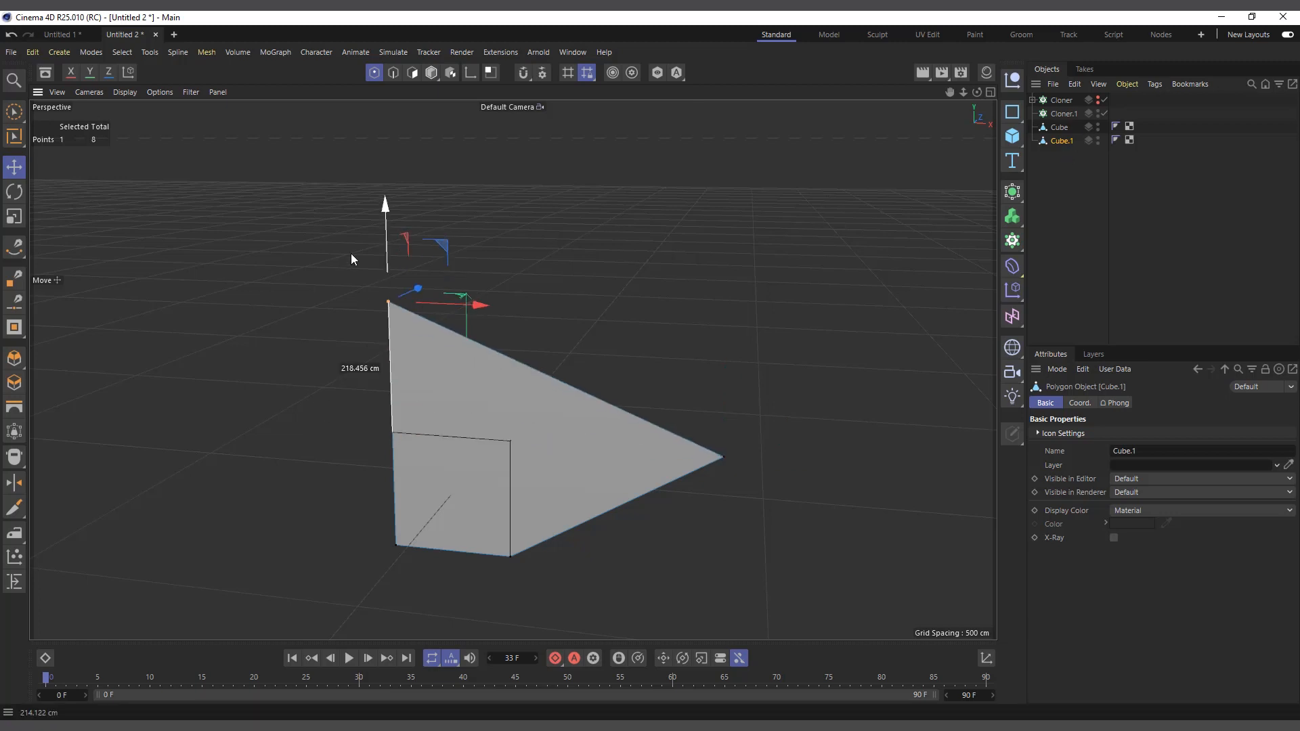
{"action": "left_click_drag", "start_coordinate": [485, 313], "coordinate": [377, 307]}
- Make both cubes children of the empty blend Cloner and select that Cloner
{"action": "mouse_move", "coordinate": [1073, 162]}
{"action": "left_mouse_down"}
{"action": "mouse_move", "coordinate": [1041, 133]}
{"action": "mouse_move", "coordinate": [1064, 113]}
{"action": "left_mouse_up"}
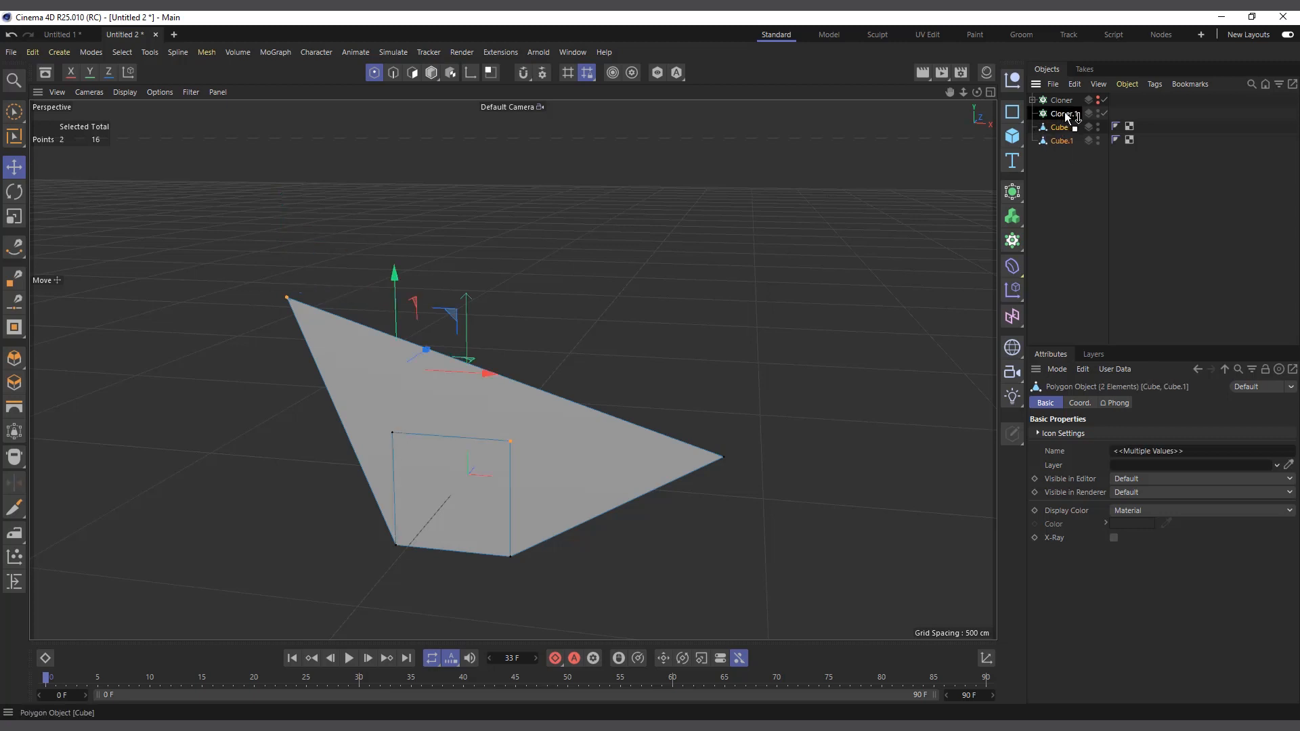
{"action": "scroll", "coordinate": [532, 421], "scroll_direction": "down", "scroll_amount": 5}
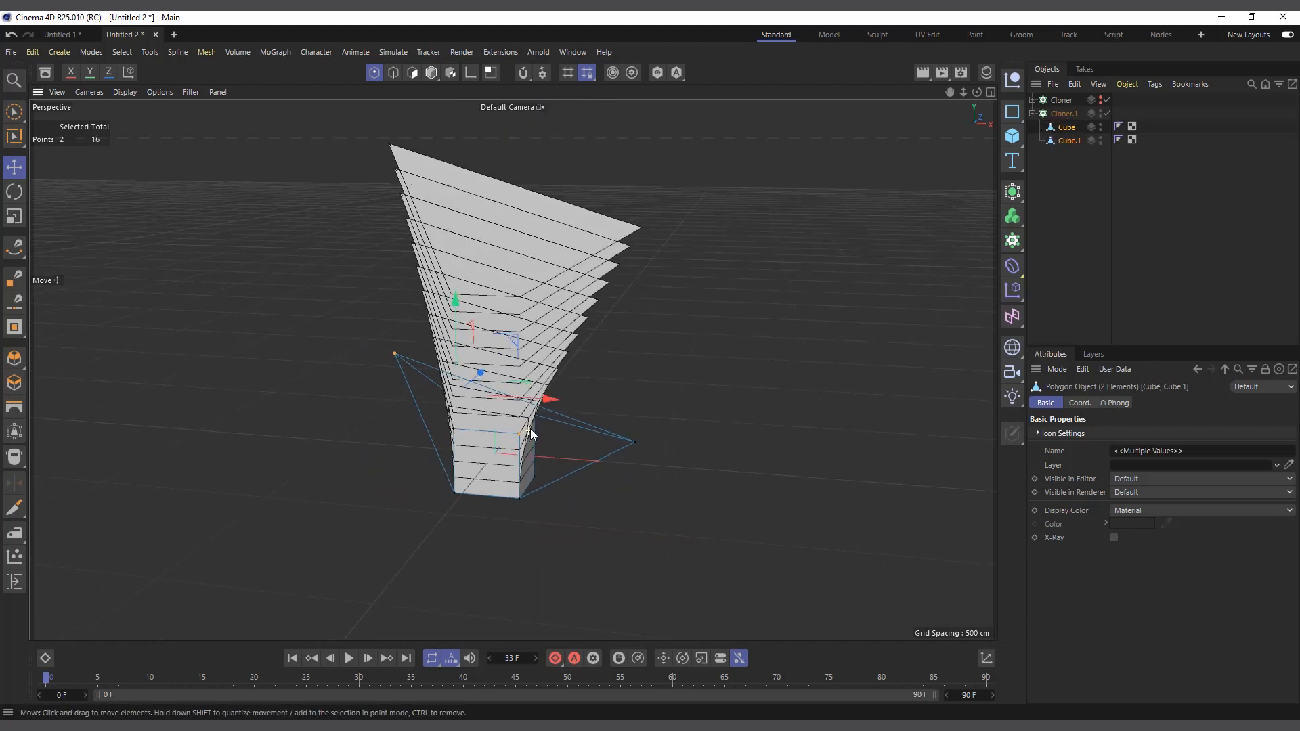
{"action": "left_click", "coordinate": [1063, 113]}
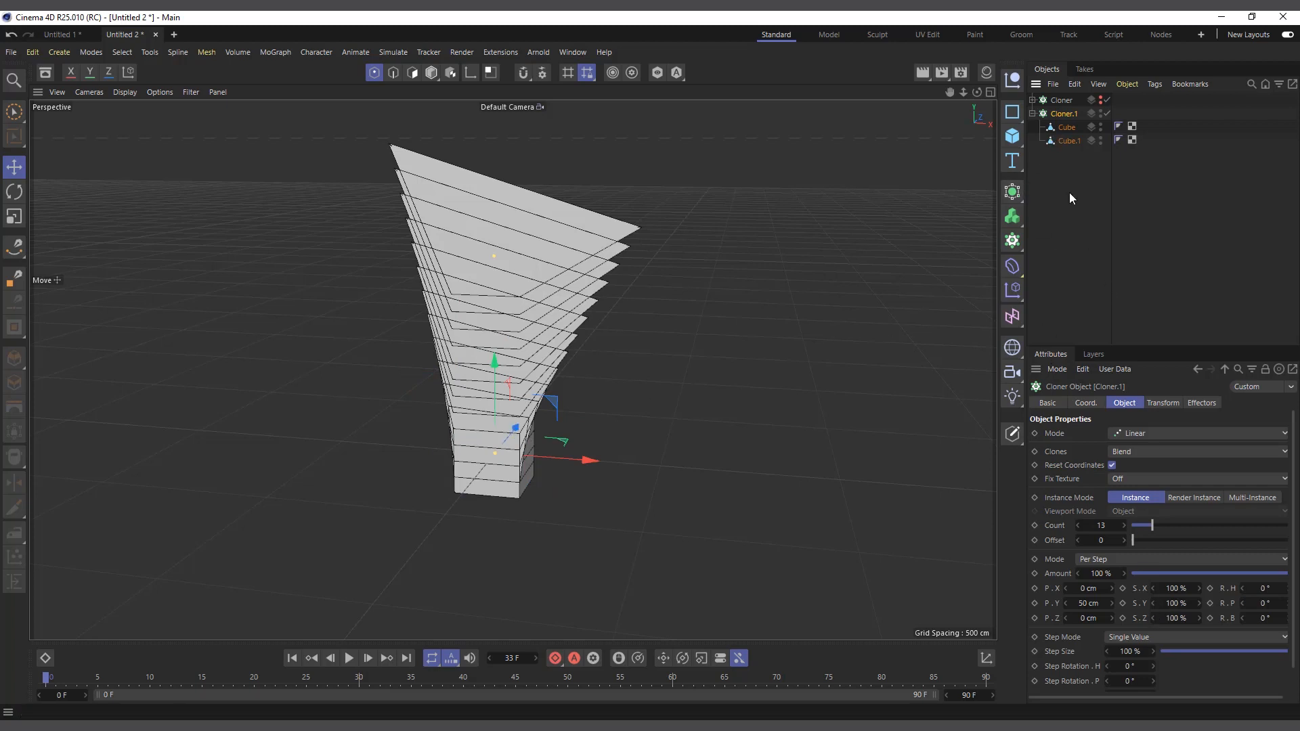
- Uniformly scale the undistorted child cube down as a whole object so the blend starts from a tiny cube
{"action": "left_click", "coordinate": [1068, 140]}
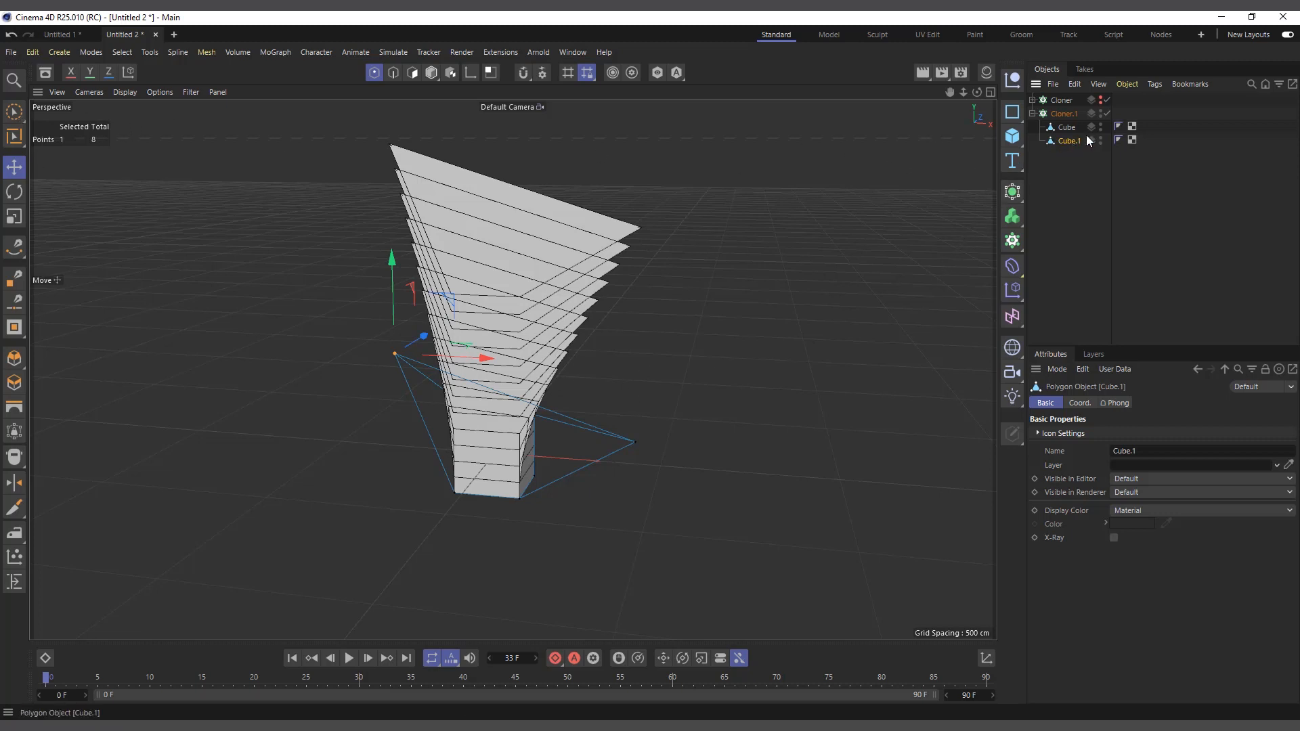
{"action": "left_click", "coordinate": [1067, 128]}
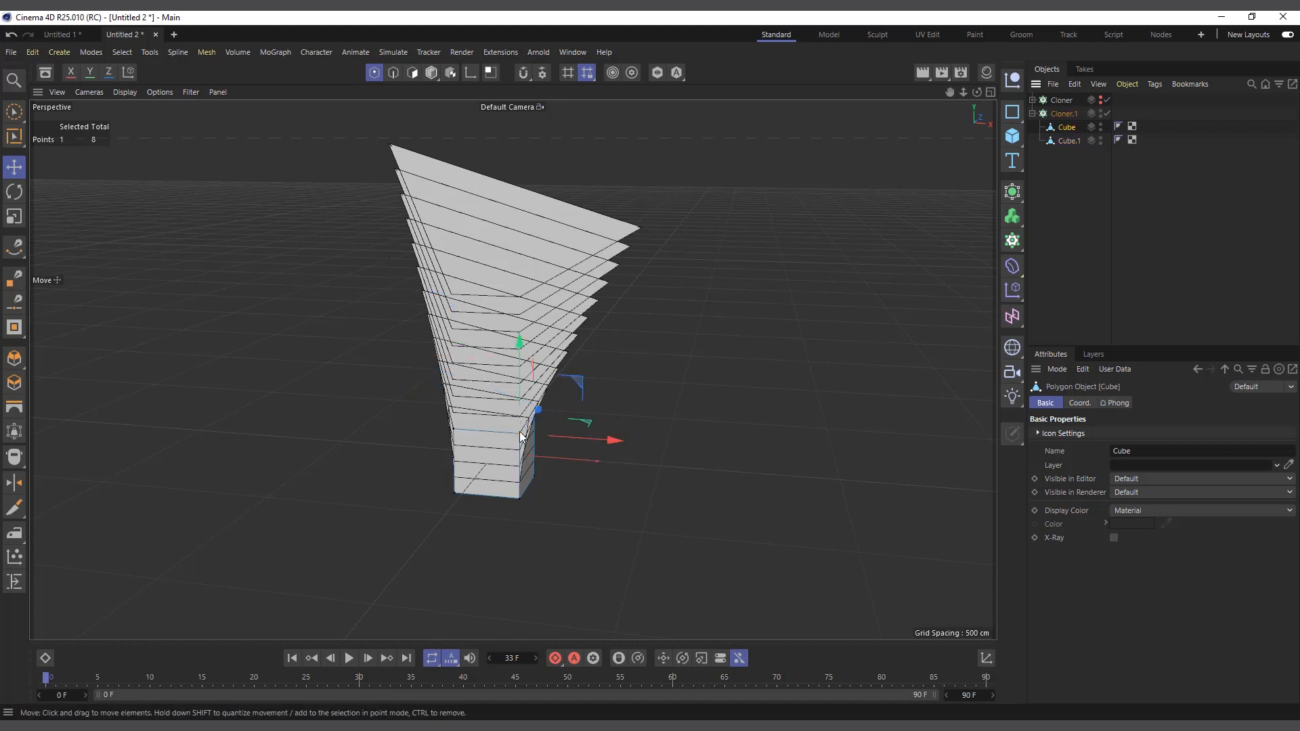
{"action": "key", "text": "t"}
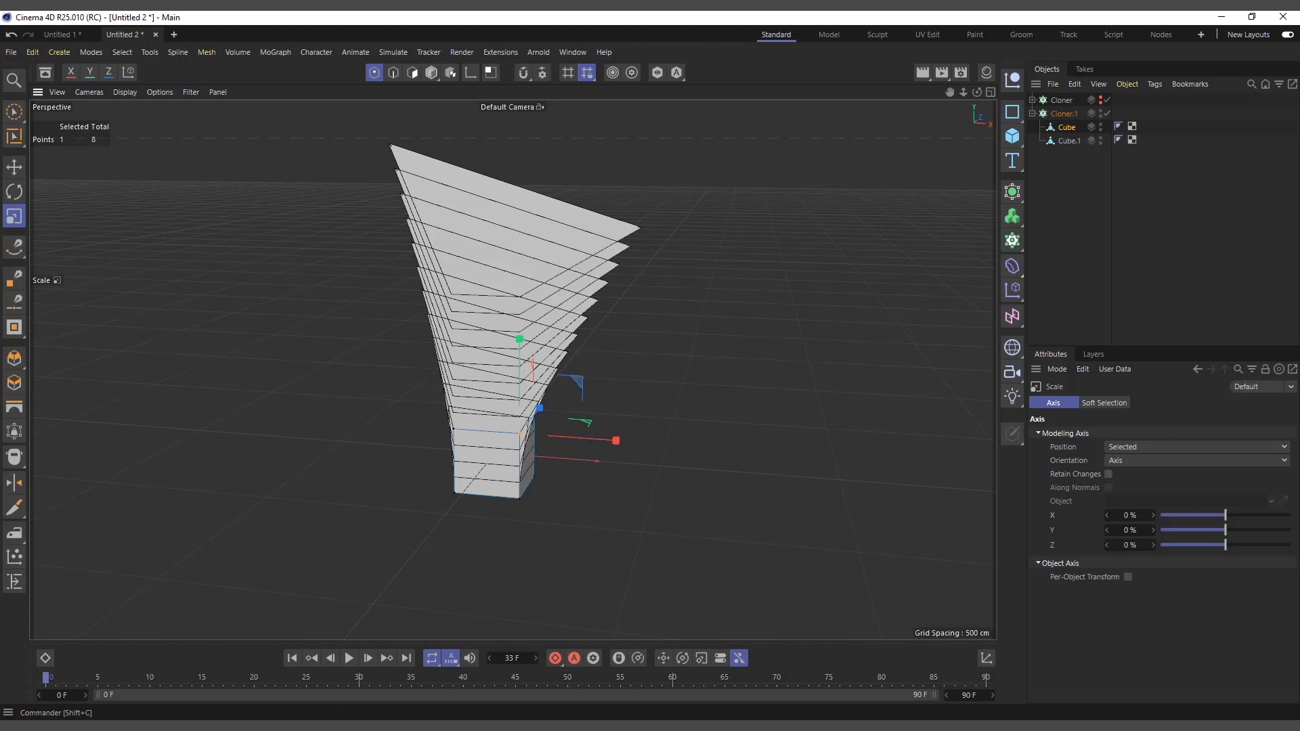
{"action": "left_click", "coordinate": [431, 72]}
{"action": "mouse_move", "coordinate": [590, 372]}
{"action": "left_mouse_down"}
{"action": "mouse_move", "coordinate": [716, 412]}
{"action": "mouse_move", "coordinate": [570, 490]}
{"action": "mouse_move", "coordinate": [424, 507]}
{"action": "left_mouse_up"}
{"action": "scroll", "coordinate": [608, 351], "scroll_direction": "up", "scroll_amount": 3}
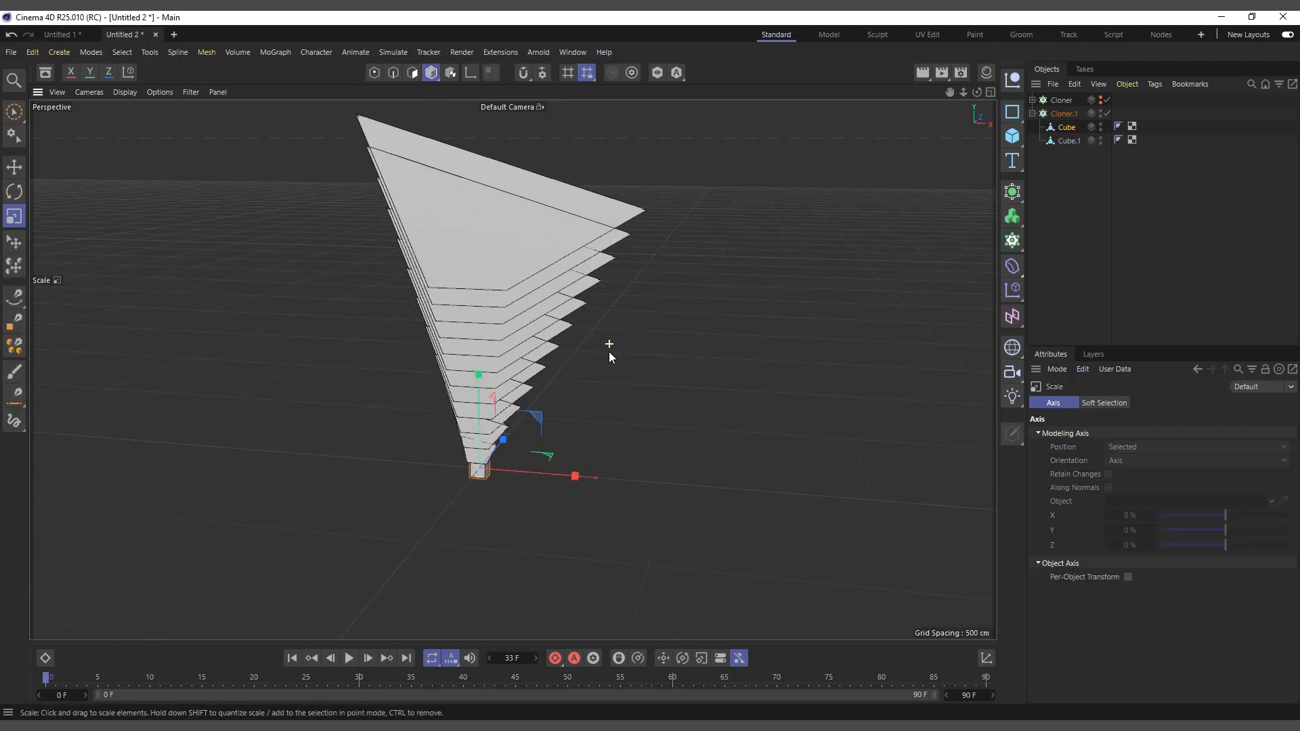
{"action": "scroll", "coordinate": [711, 398], "scroll_direction": "down", "scroll_amount": 1}
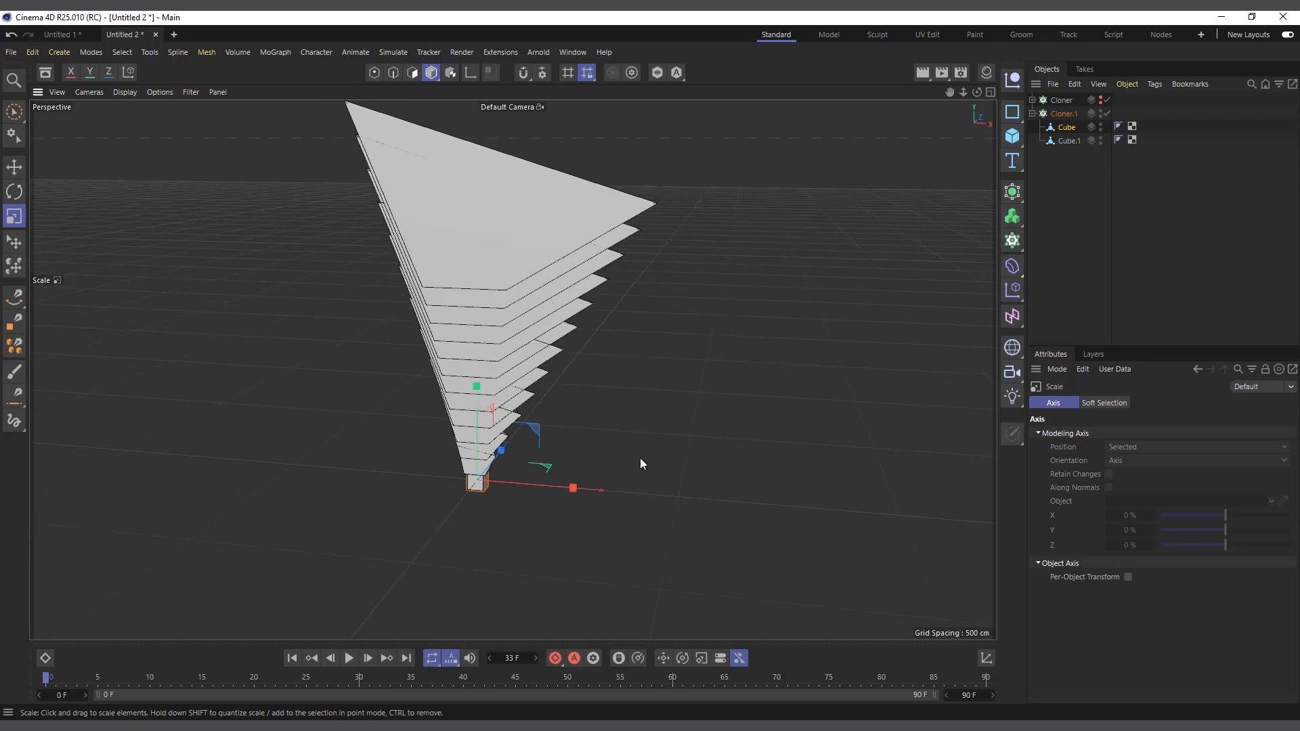
{"action": "scroll", "coordinate": [632, 377], "scroll_direction": "down", "scroll_amount": 1}
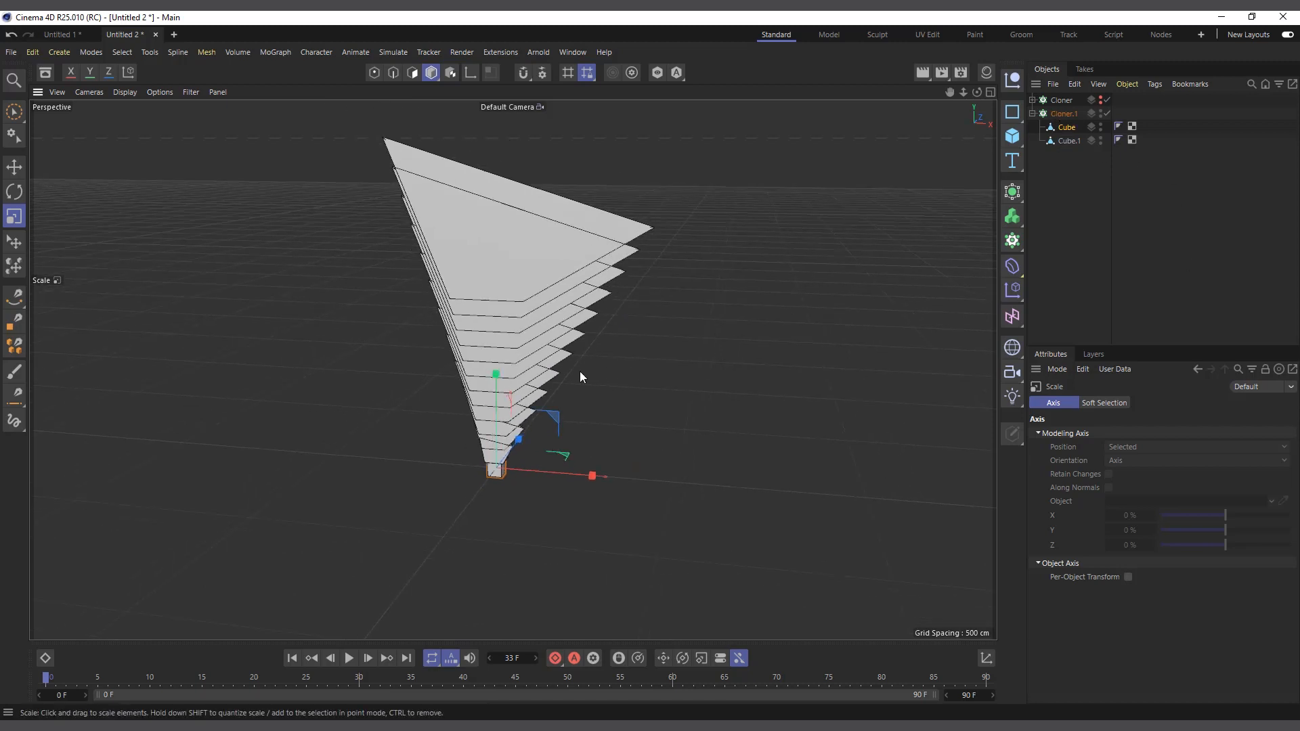
{"action": "mouse_move", "coordinate": [976, 92]}
{"action": "left_mouse_down"}
{"action": "mouse_move", "coordinate": [921, 96]}
{"action": "mouse_move", "coordinate": [1044, 115]}
{"action": "left_mouse_up"}
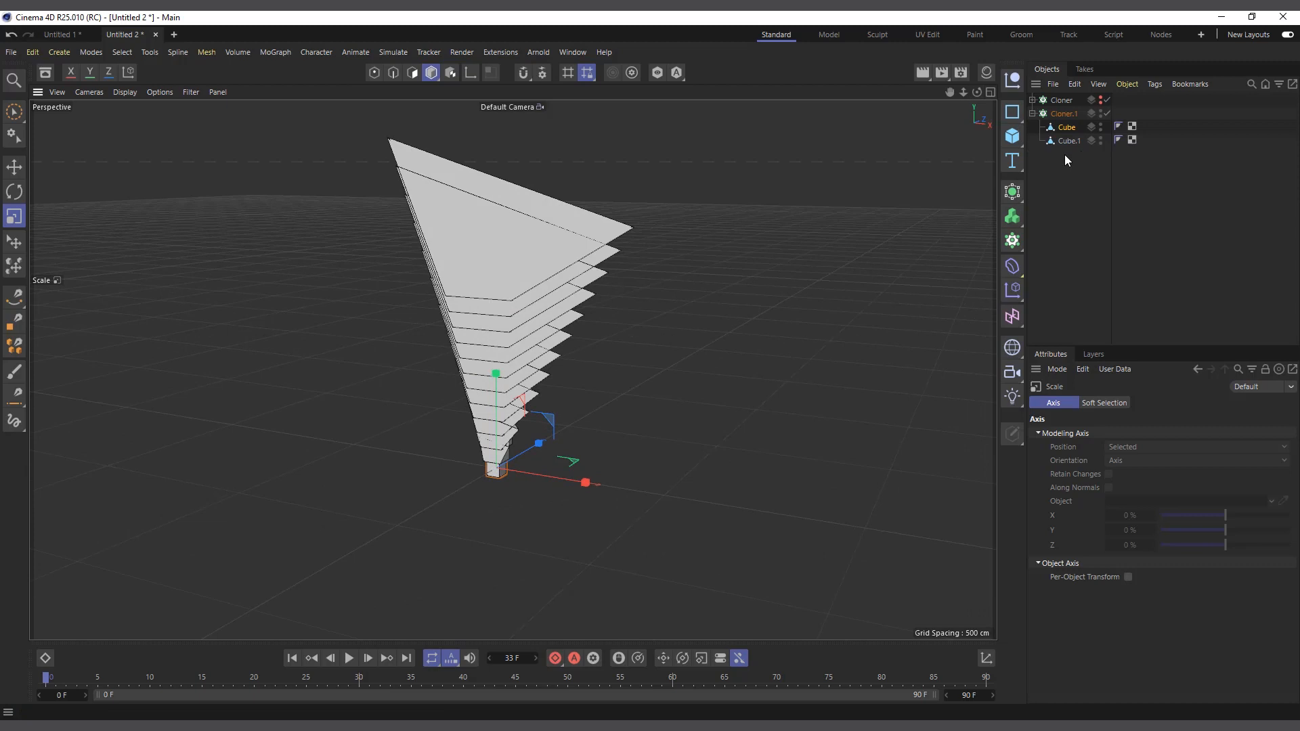
- Delete the cube-blending Cloner together with its two child cubes
{"action": "left_click_drag", "start_coordinate": [1069, 166], "coordinate": [1060, 125]}
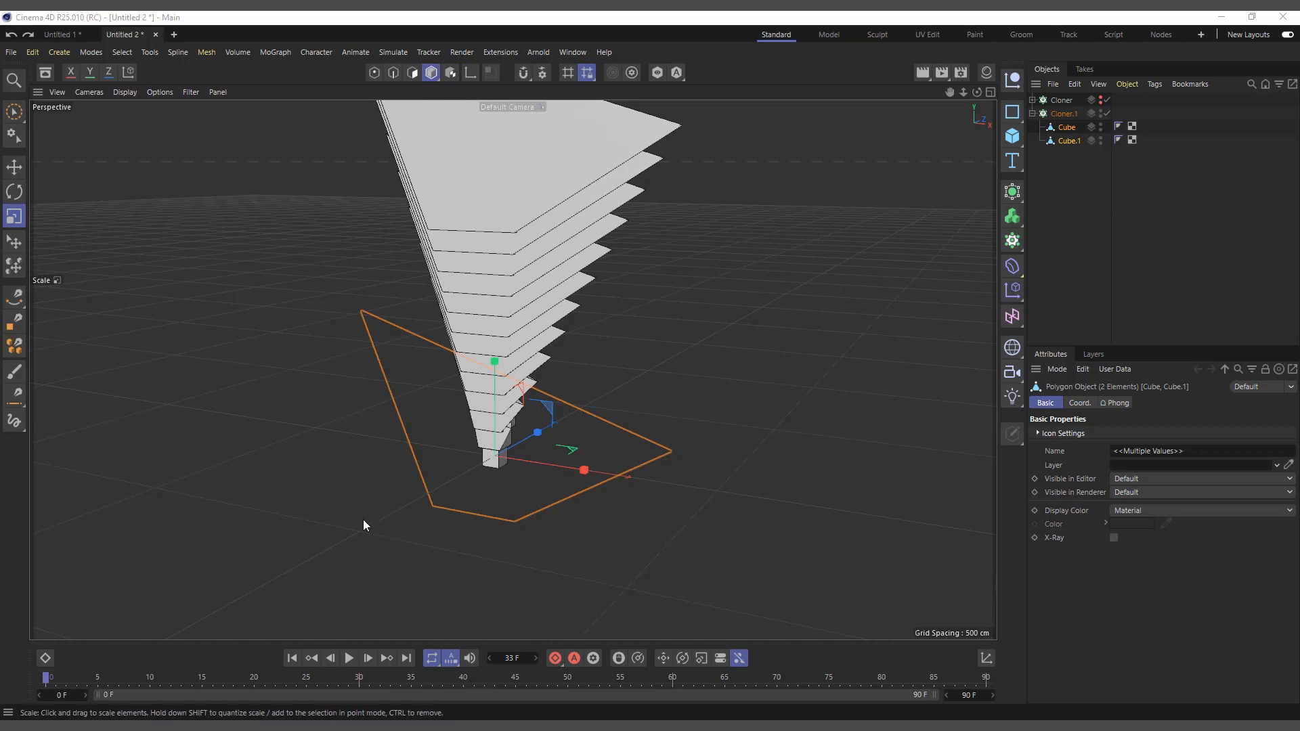
{"action": "left_click", "coordinate": [571, 337]}
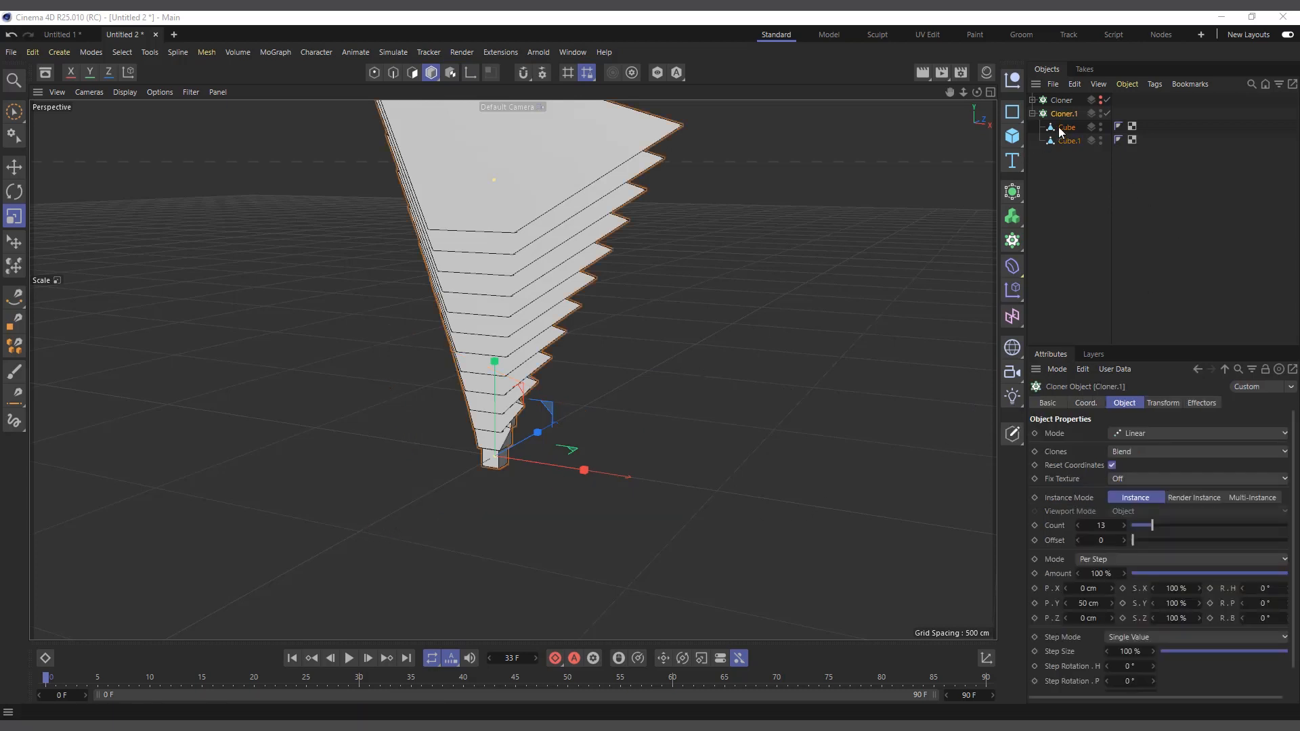
{"action": "key", "text": "Delete"}
- Make the remaining Cloner of mixed primitives visible again and set its clones option to Sort
{"action": "left_click", "coordinate": [1076, 102]}
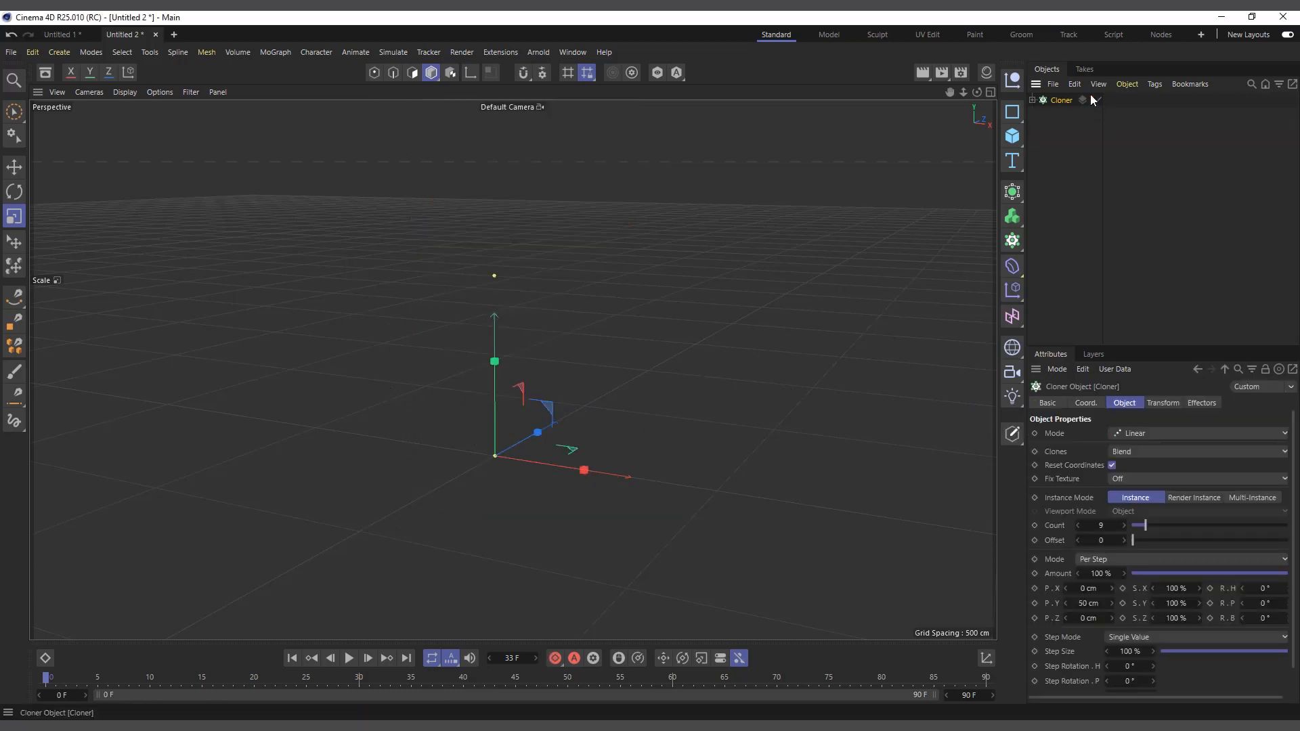
{"action": "left_click", "coordinate": [1091, 98]}
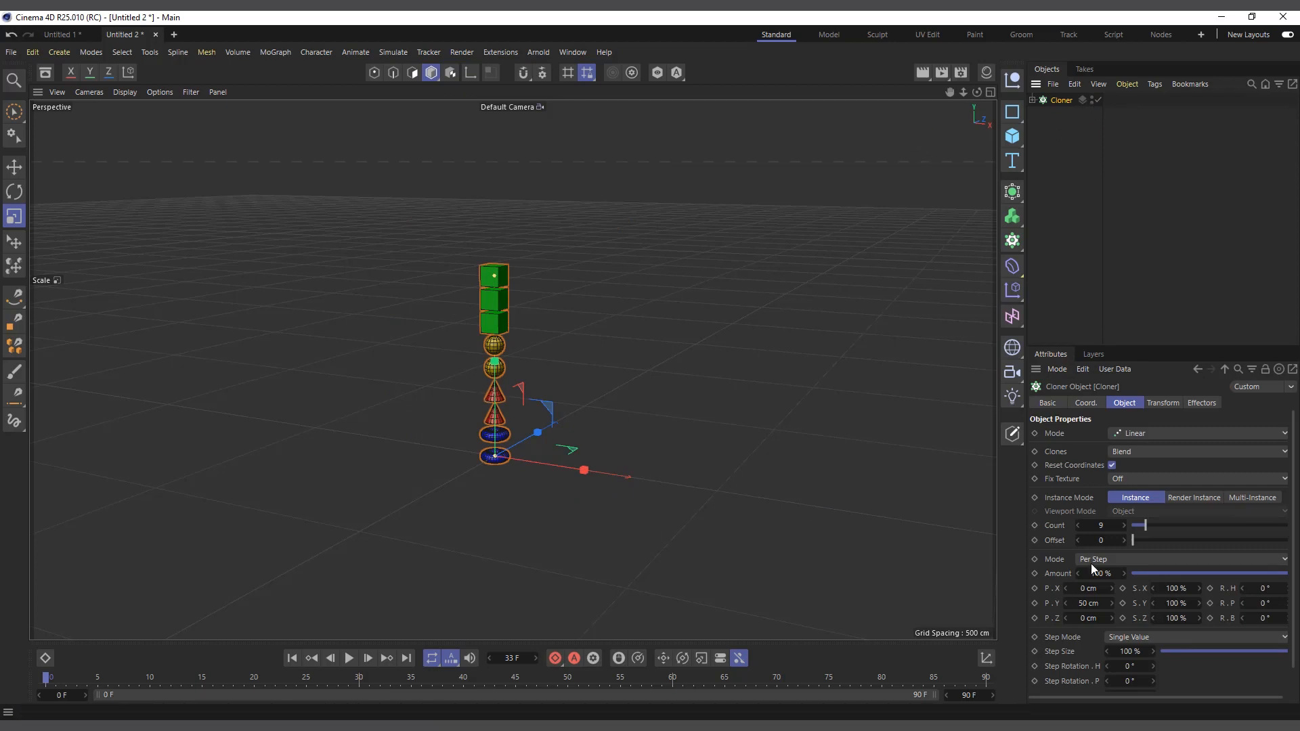
{"action": "left_click", "coordinate": [1121, 452]}
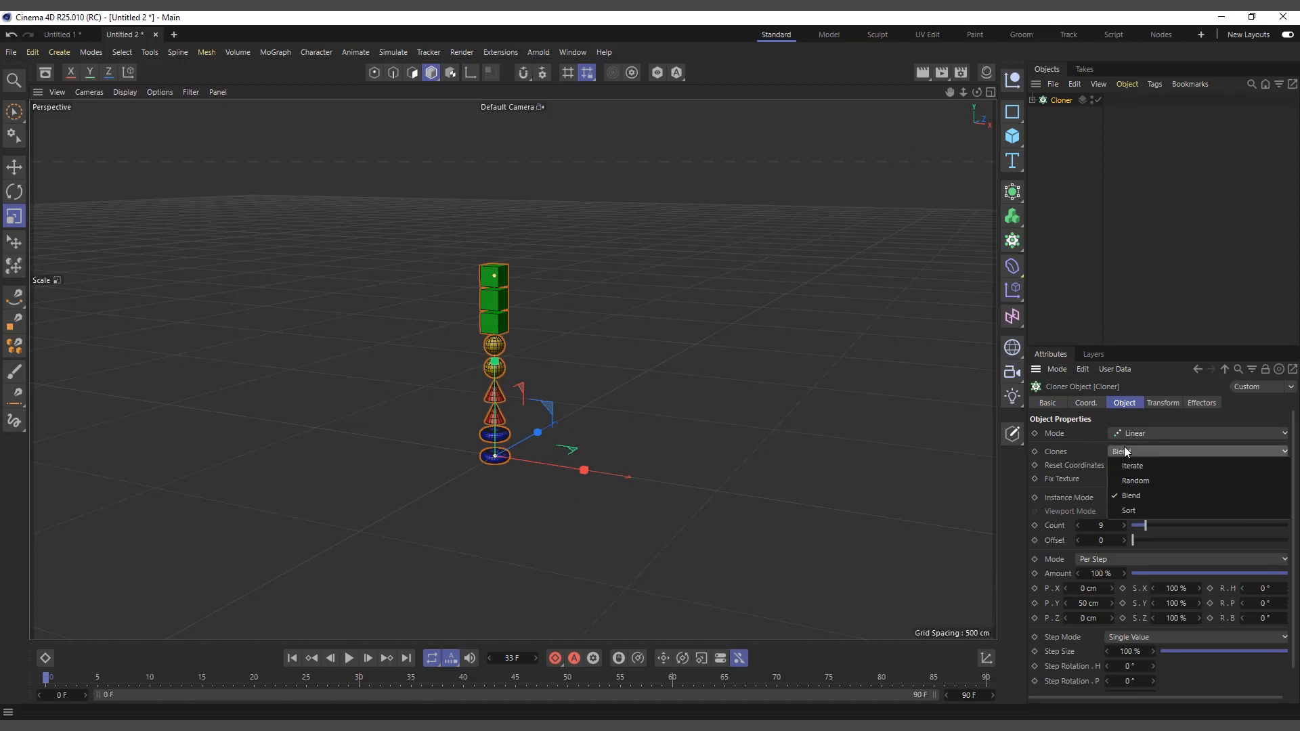
{"action": "left_click", "coordinate": [1140, 506]}
- Raise the sorted Cloner's count to 13
{"action": "scroll", "coordinate": [474, 388], "scroll_direction": "up", "scroll_amount": 2}
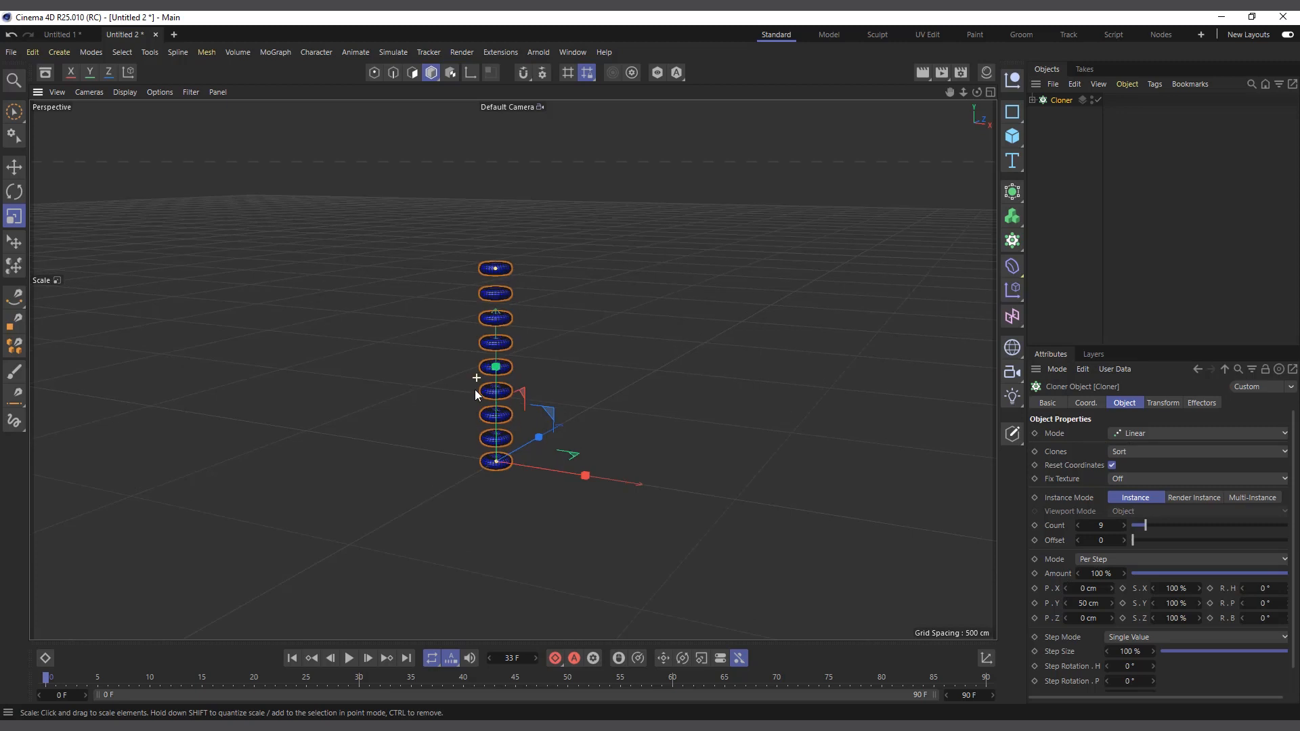
{"action": "scroll", "coordinate": [493, 497], "scroll_direction": "down", "scroll_amount": 2}
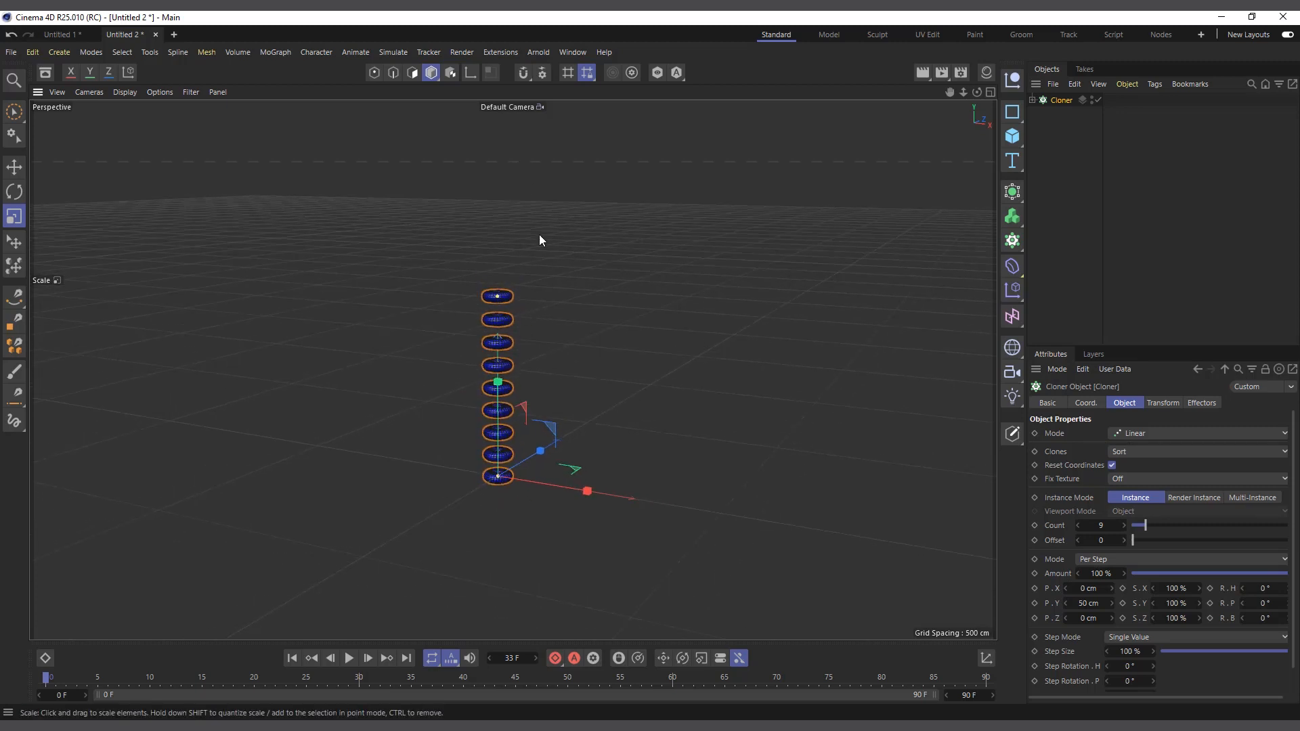
{"action": "scroll", "coordinate": [539, 239], "scroll_direction": "up", "scroll_amount": 1}
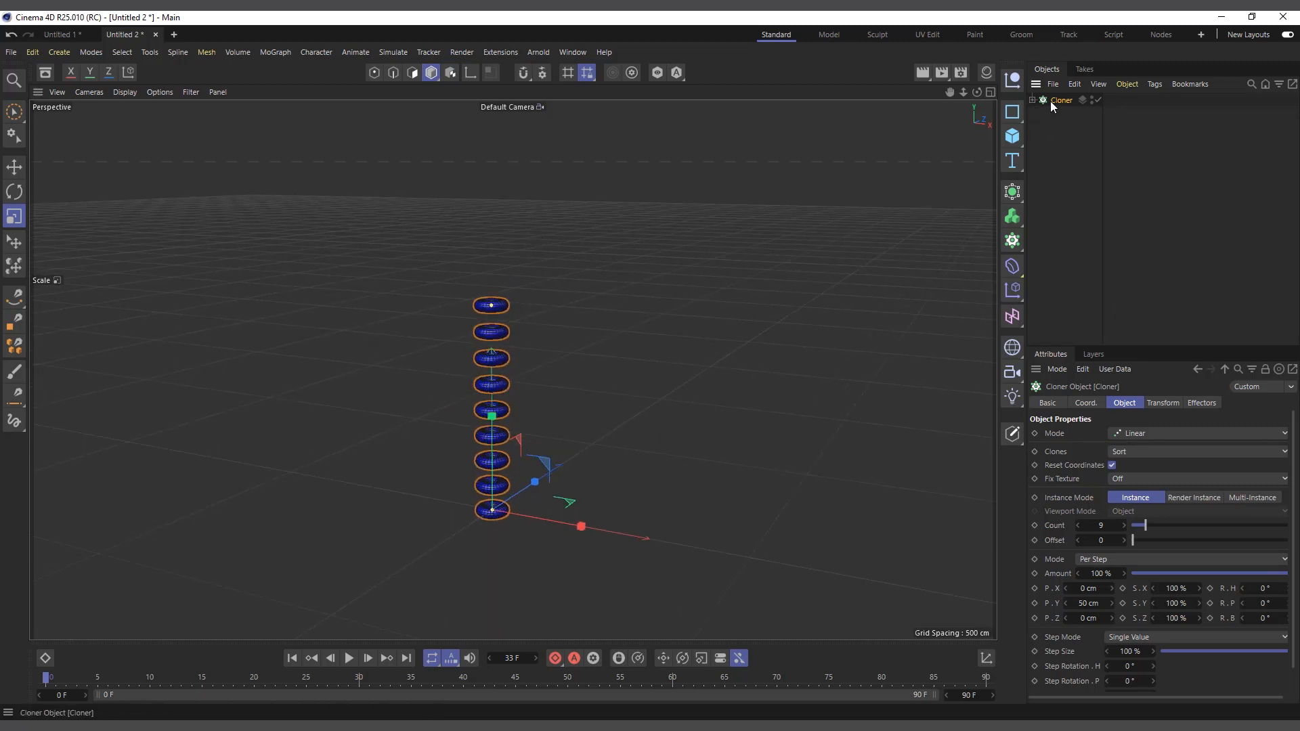
{"action": "left_click_drag", "start_coordinate": [1143, 526], "coordinate": [1153, 528]}
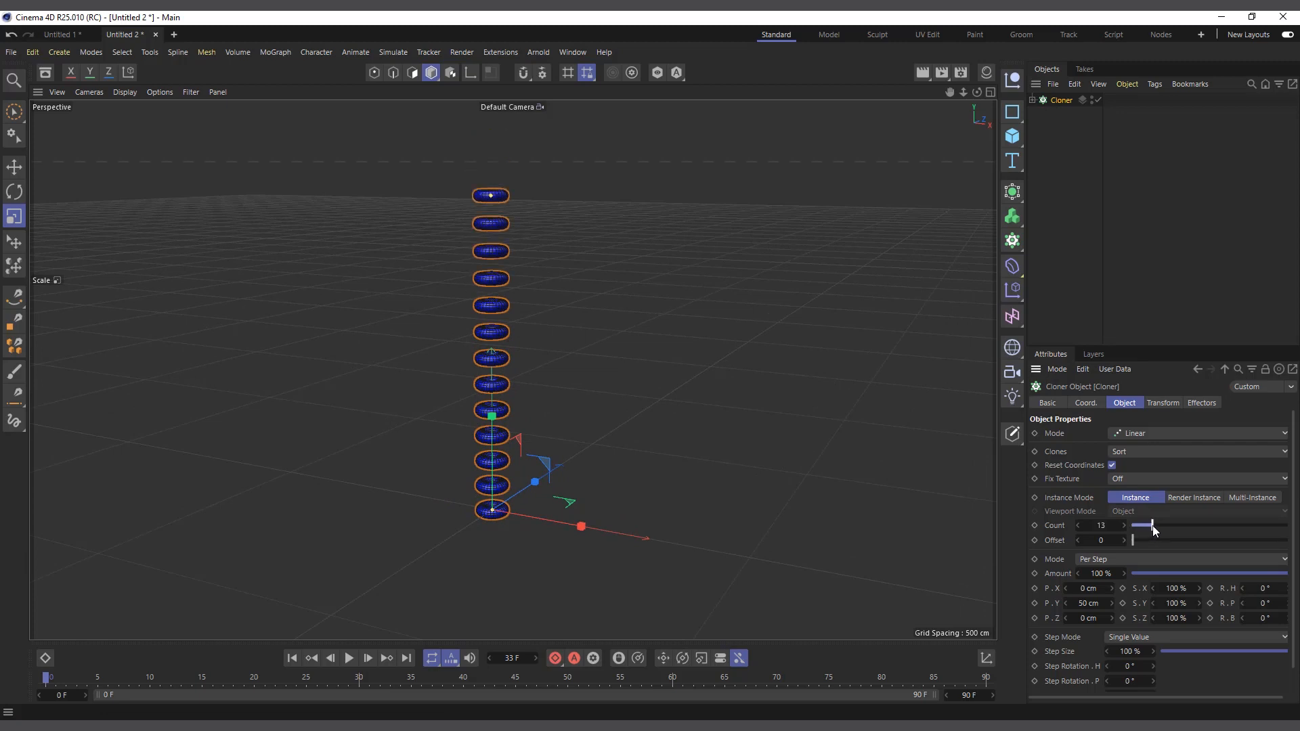
- Raise the linear Cloner's count to 22
{"action": "left_click_drag", "start_coordinate": [1148, 531], "coordinate": [1165, 524]}
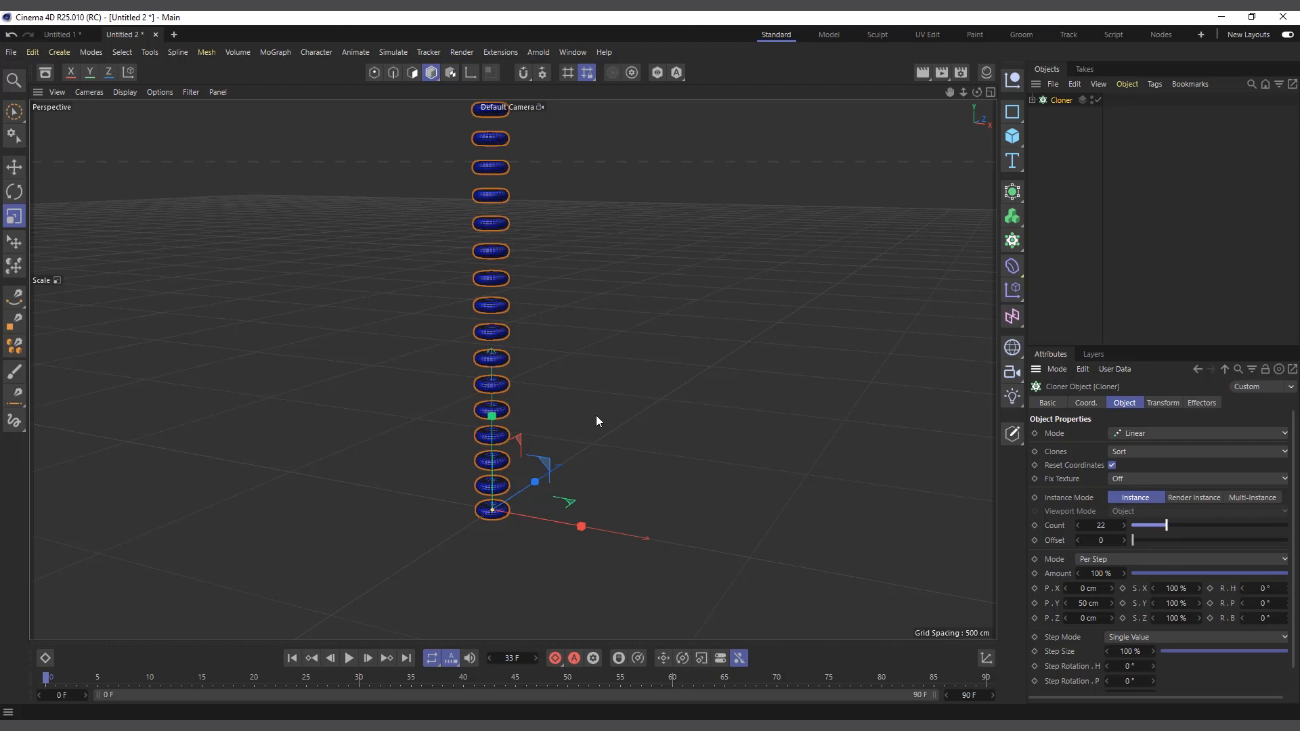
{"action": "scroll", "coordinate": [528, 398], "scroll_direction": "down", "scroll_amount": 6}
{"action": "scroll", "coordinate": [505, 139], "scroll_direction": "up", "scroll_amount": 3}
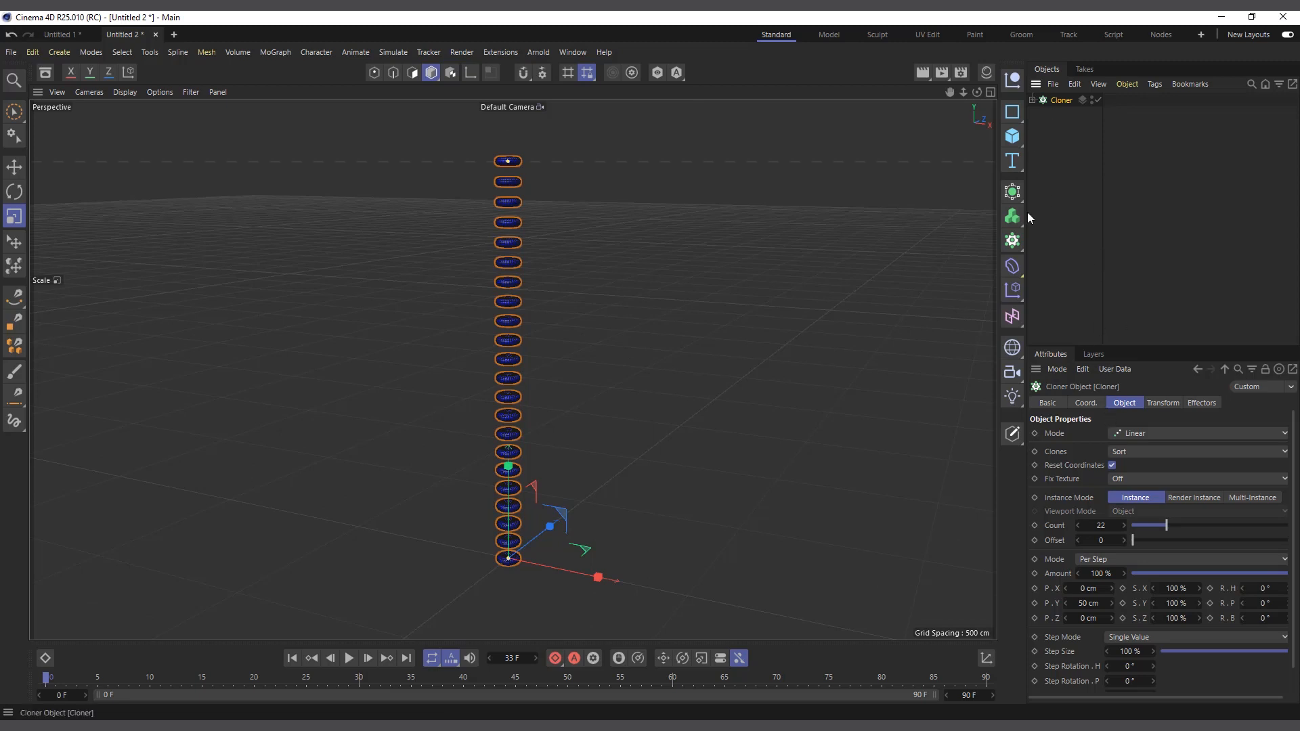
- Expand the Cloner's child objects and add a Plain effector to the Cloner
{"action": "left_click", "coordinate": [1031, 99]}
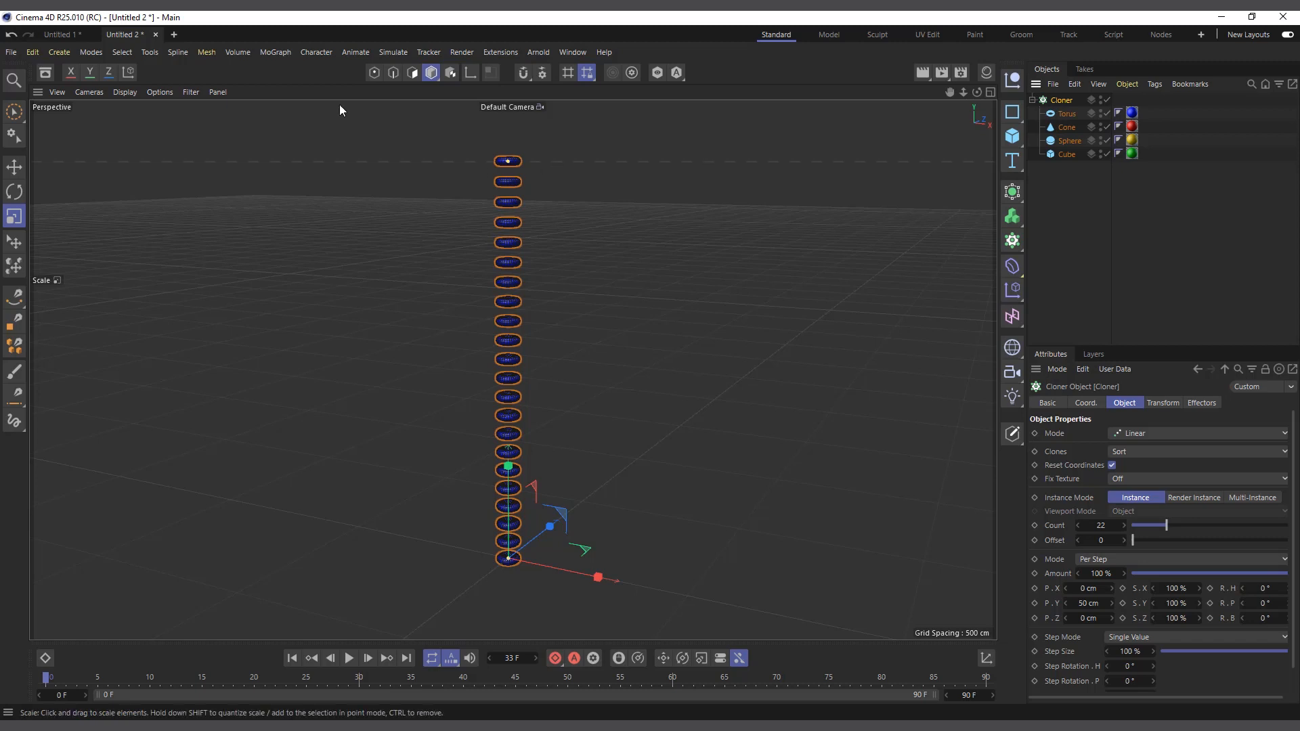
{"action": "left_click", "coordinate": [283, 52]}
{"action": "mouse_move", "coordinate": [291, 75]}
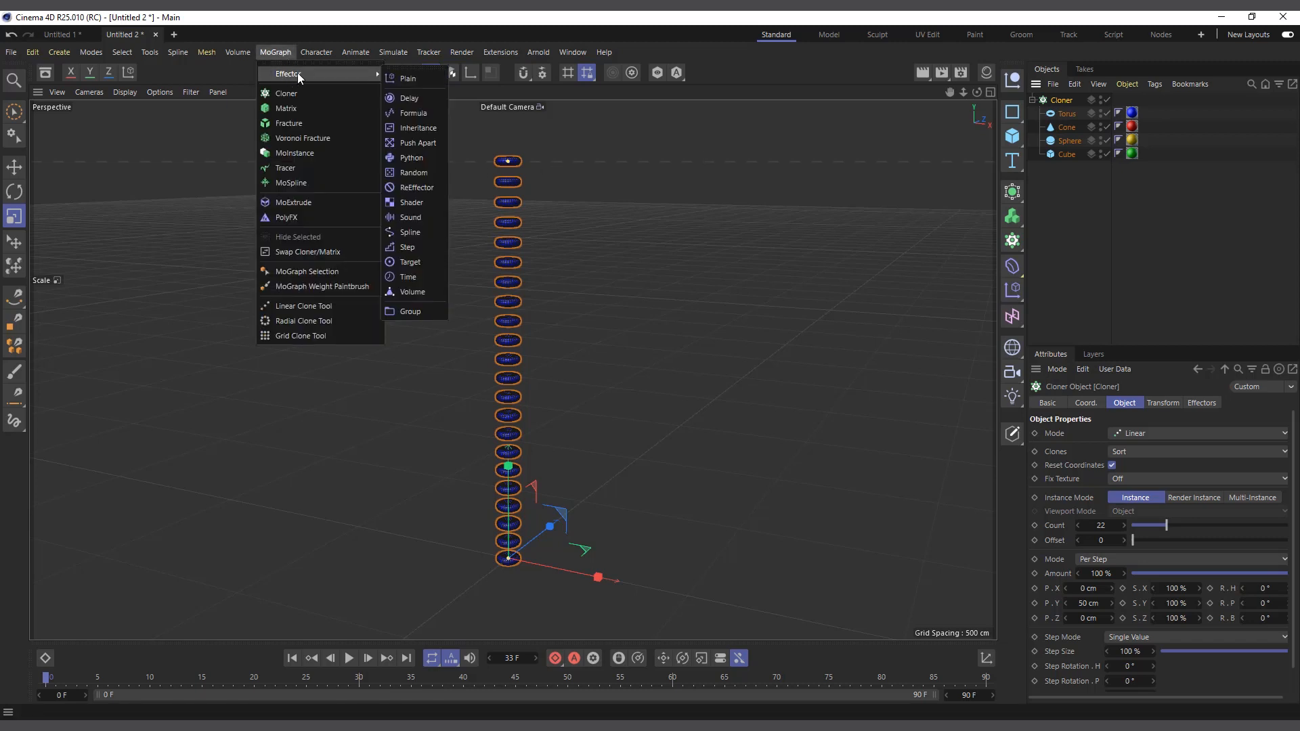
{"action": "left_click", "coordinate": [405, 78]}
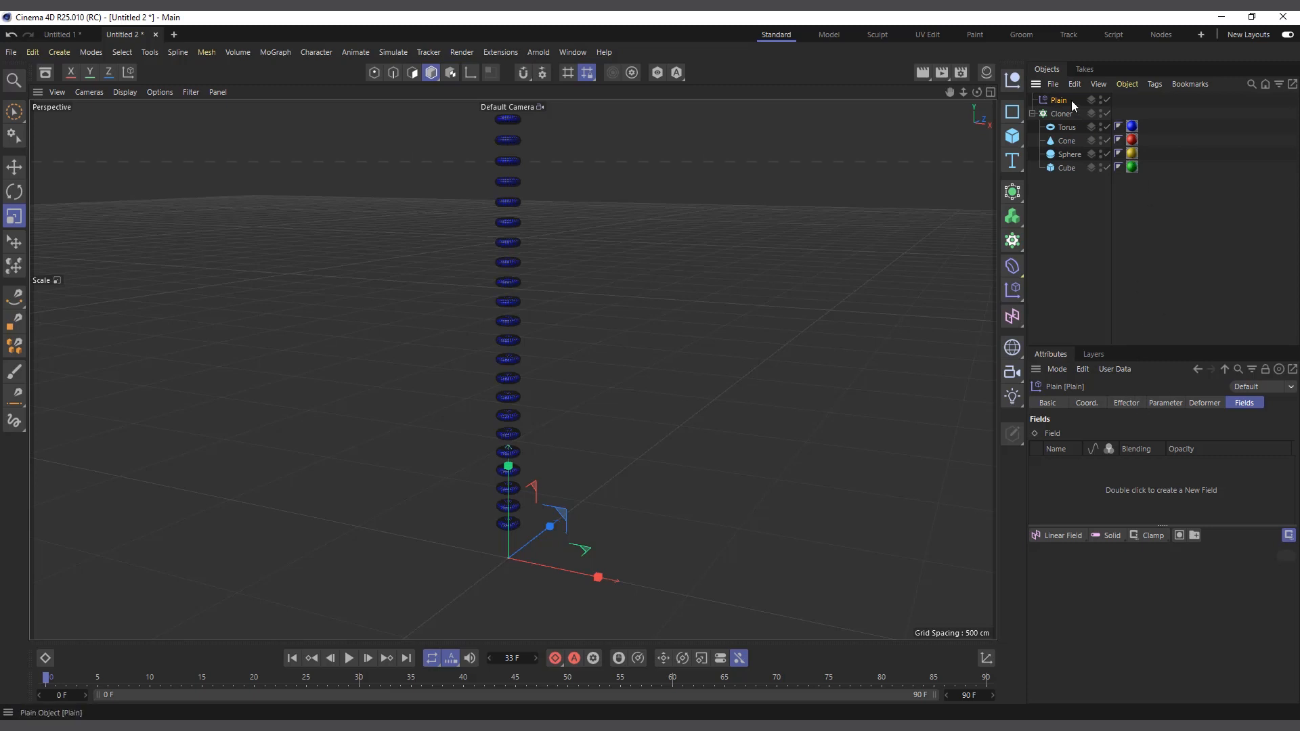
- Increase the Plain effector's Modify Clone to 100%
{"action": "left_click", "coordinate": [1164, 402]}
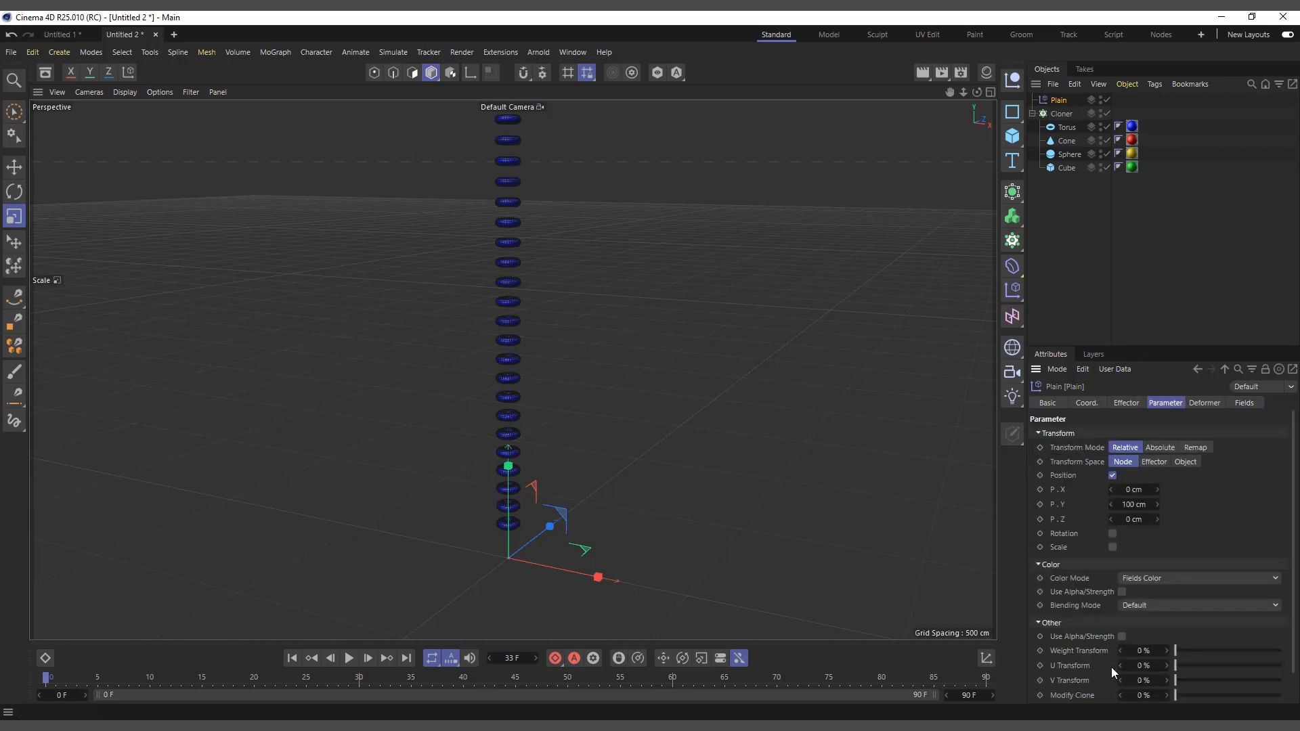
{"action": "scroll", "coordinate": [1090, 681], "scroll_direction": "down", "scroll_amount": 1}
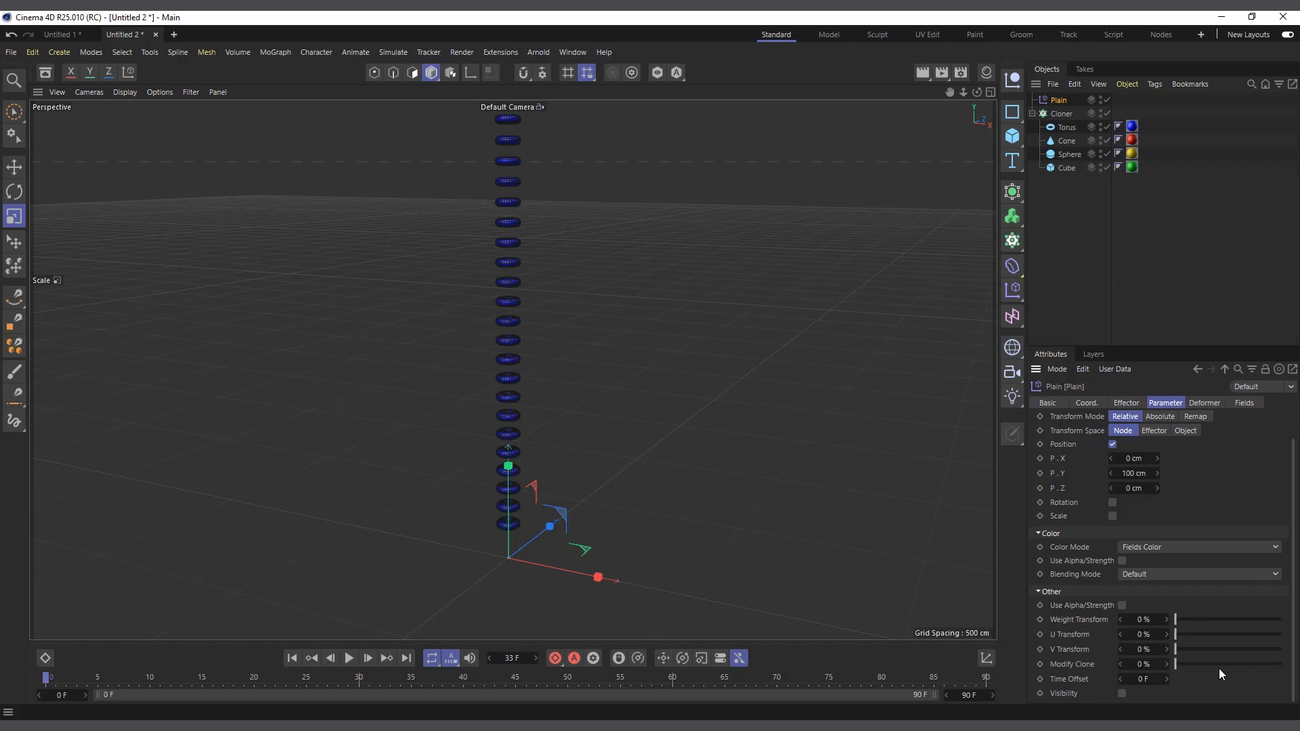
{"action": "left_click_drag", "start_coordinate": [1193, 664], "coordinate": [1201, 665]}
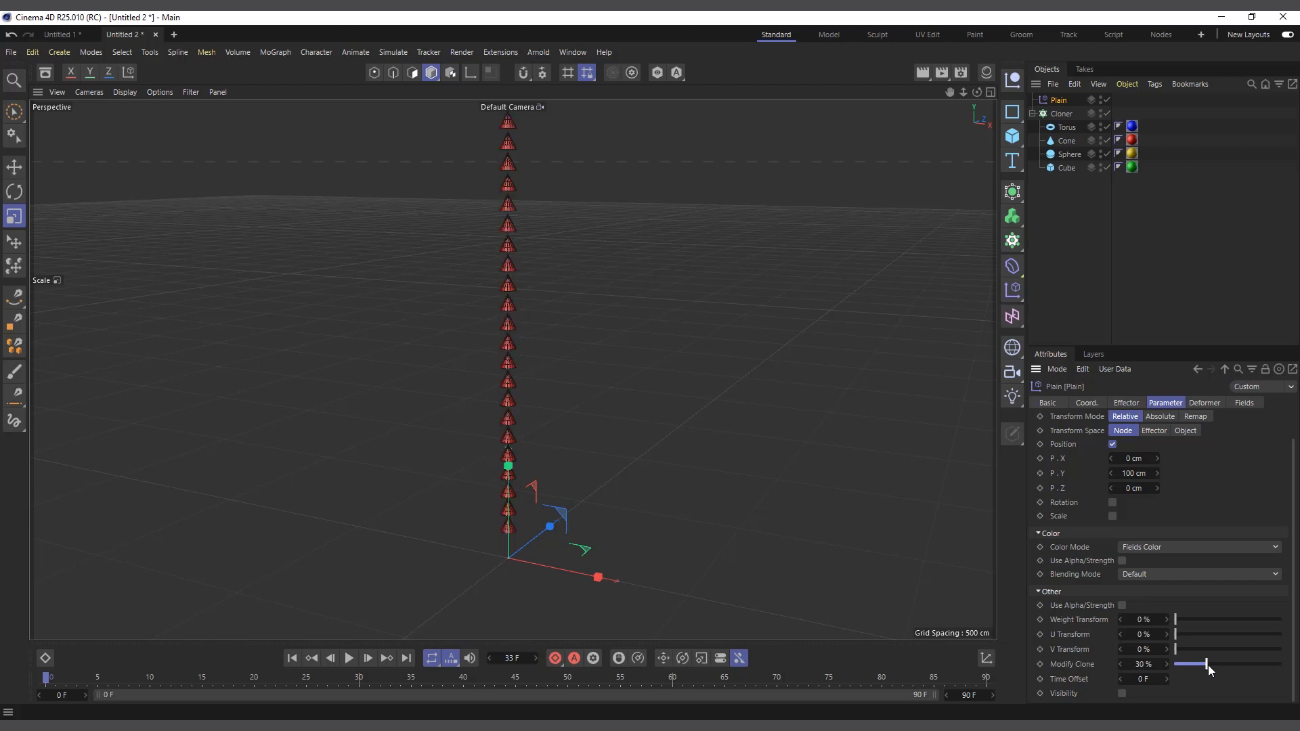
{"action": "left_click_drag", "start_coordinate": [1229, 664], "coordinate": [1289, 666]}
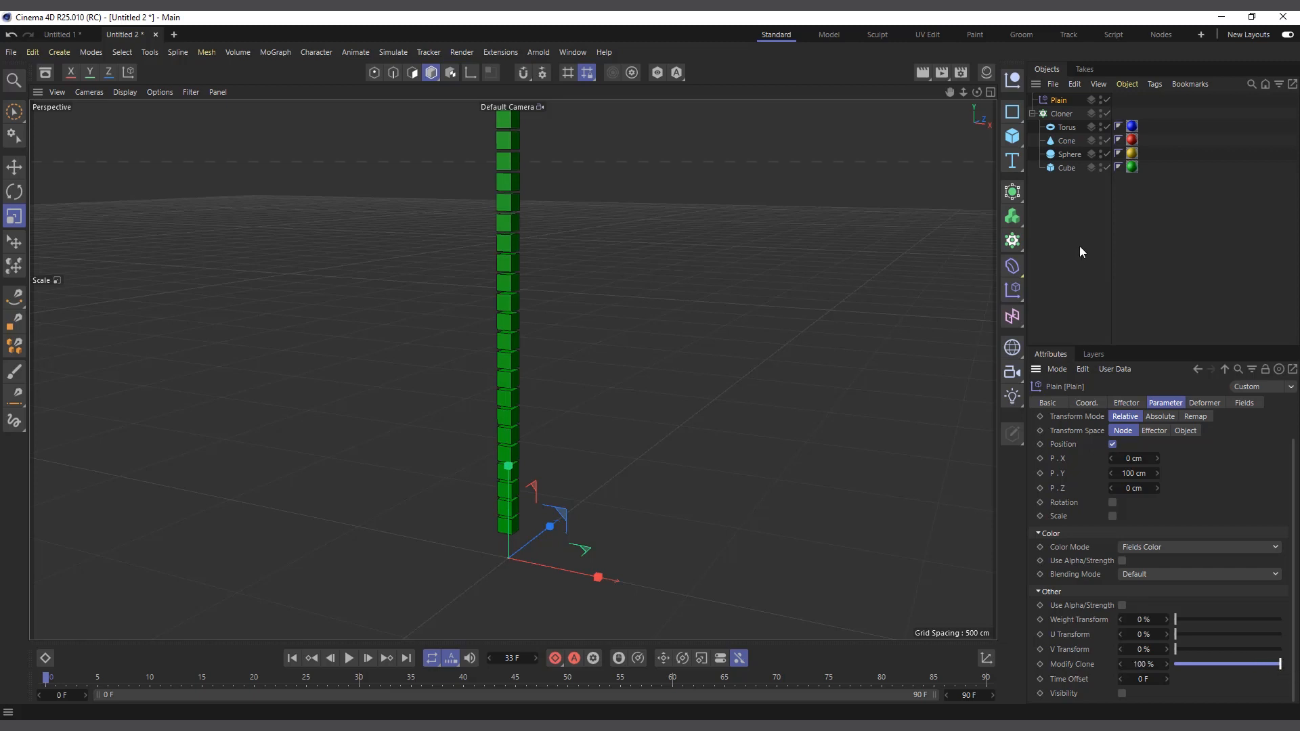
- Add a Linear Field to the Plain effector and set its direction to Y+
{"action": "left_click", "coordinate": [1063, 112]}
{"action": "left_click", "coordinate": [1058, 101]}
{"action": "left_click", "coordinate": [1240, 403]}
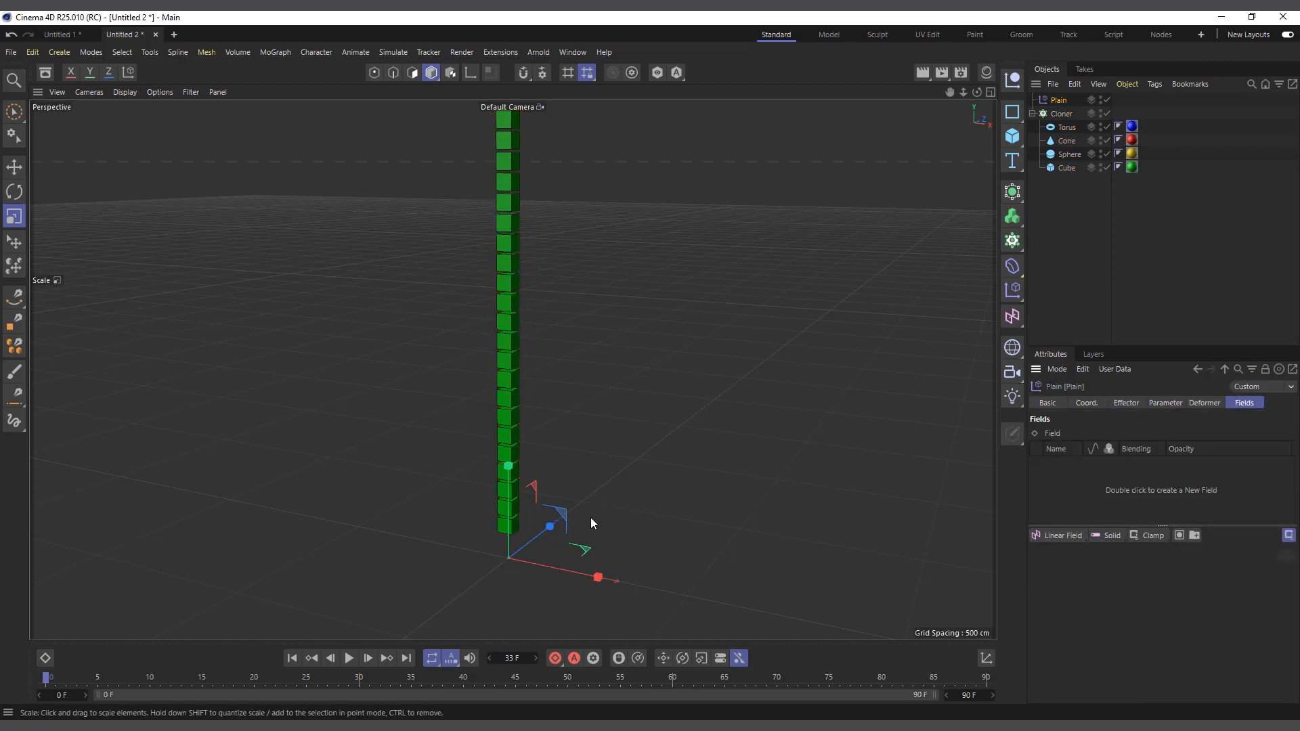
{"action": "right_click_drag", "start_coordinate": [576, 522], "coordinate": [502, 533], "text": "alt"}
{"action": "scroll", "coordinate": [562, 282], "scroll_direction": "up", "scroll_amount": 1}
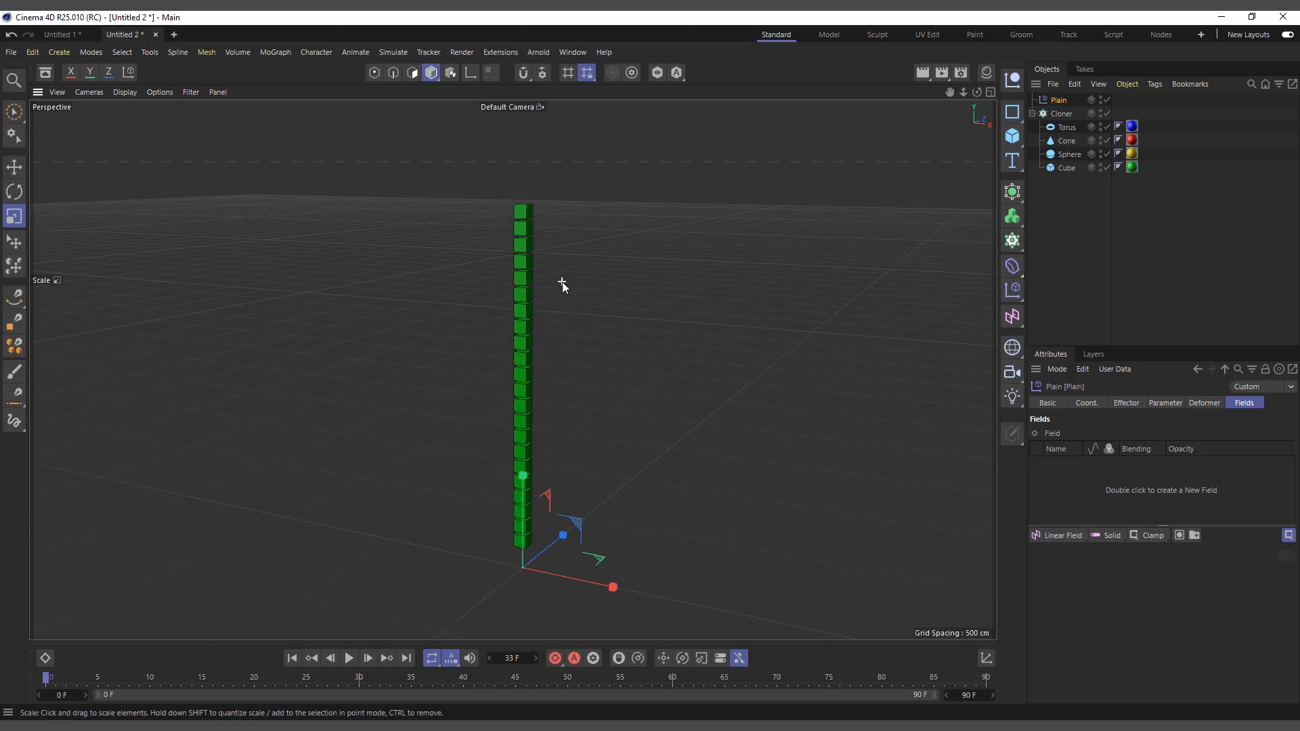
{"action": "left_click", "coordinate": [1065, 535]}
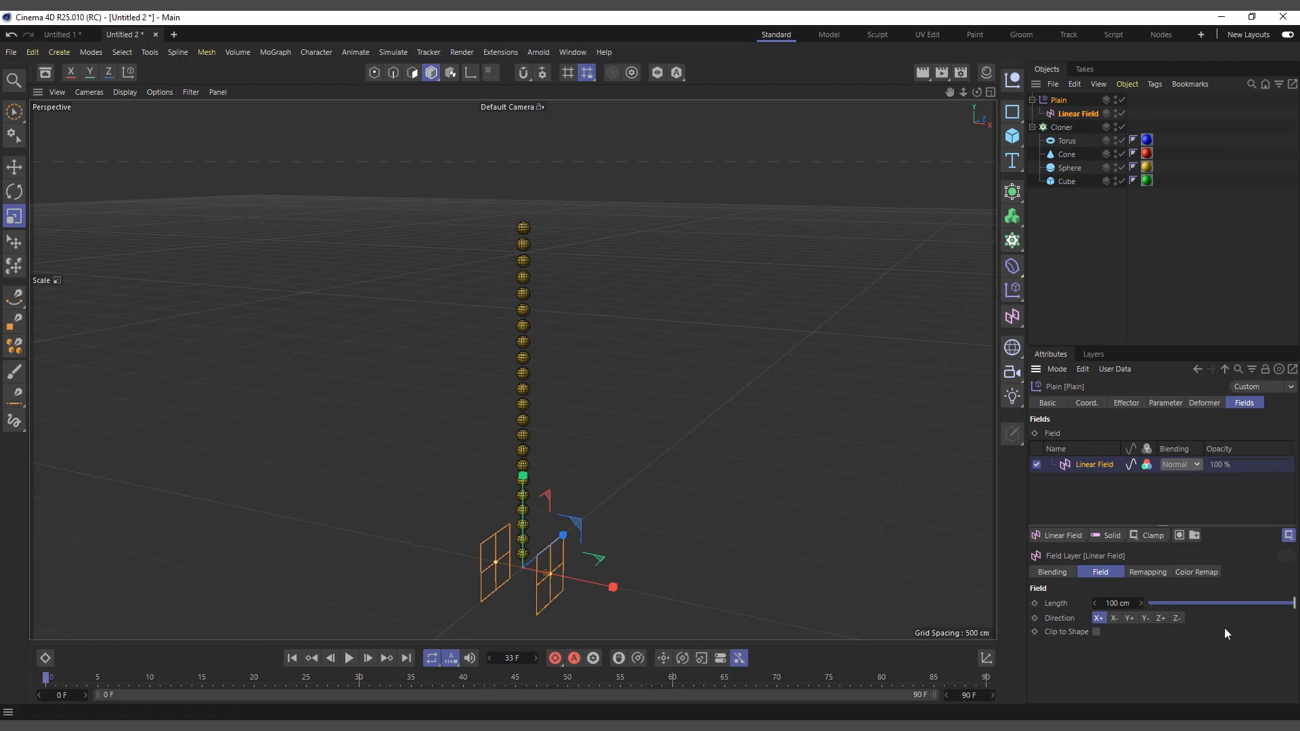
{"action": "left_click", "coordinate": [1129, 618]}
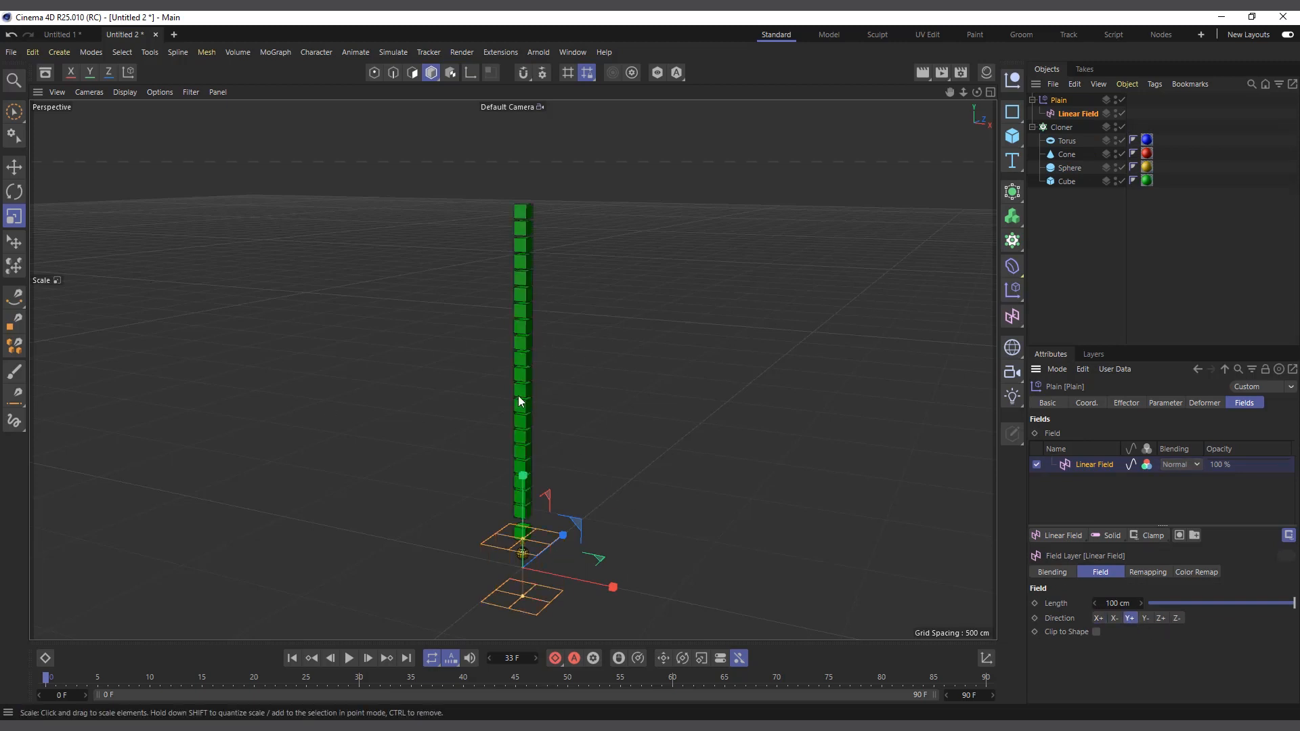
- Move the Linear Field up to the middle of the clone column and extend its length to about 430 cm
{"action": "key", "text": "e"}
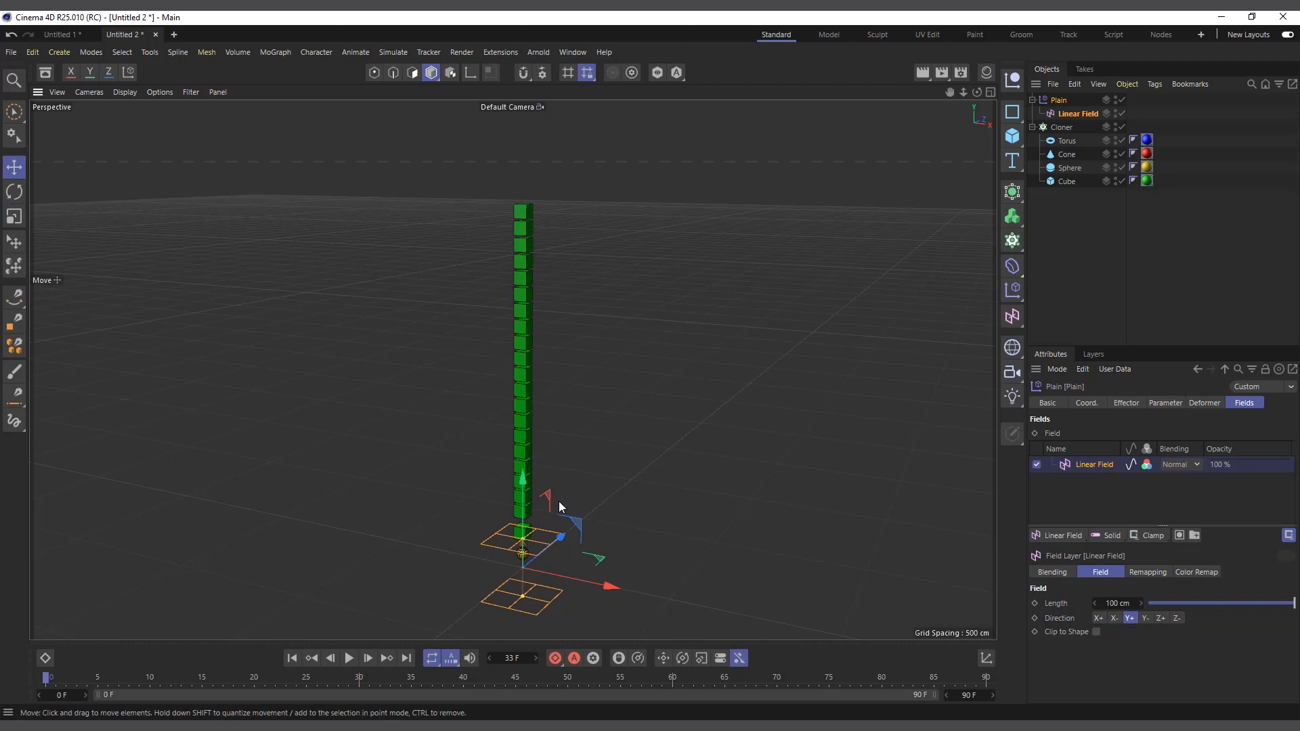
{"action": "left_click_drag", "start_coordinate": [522, 478], "coordinate": [501, 308]}
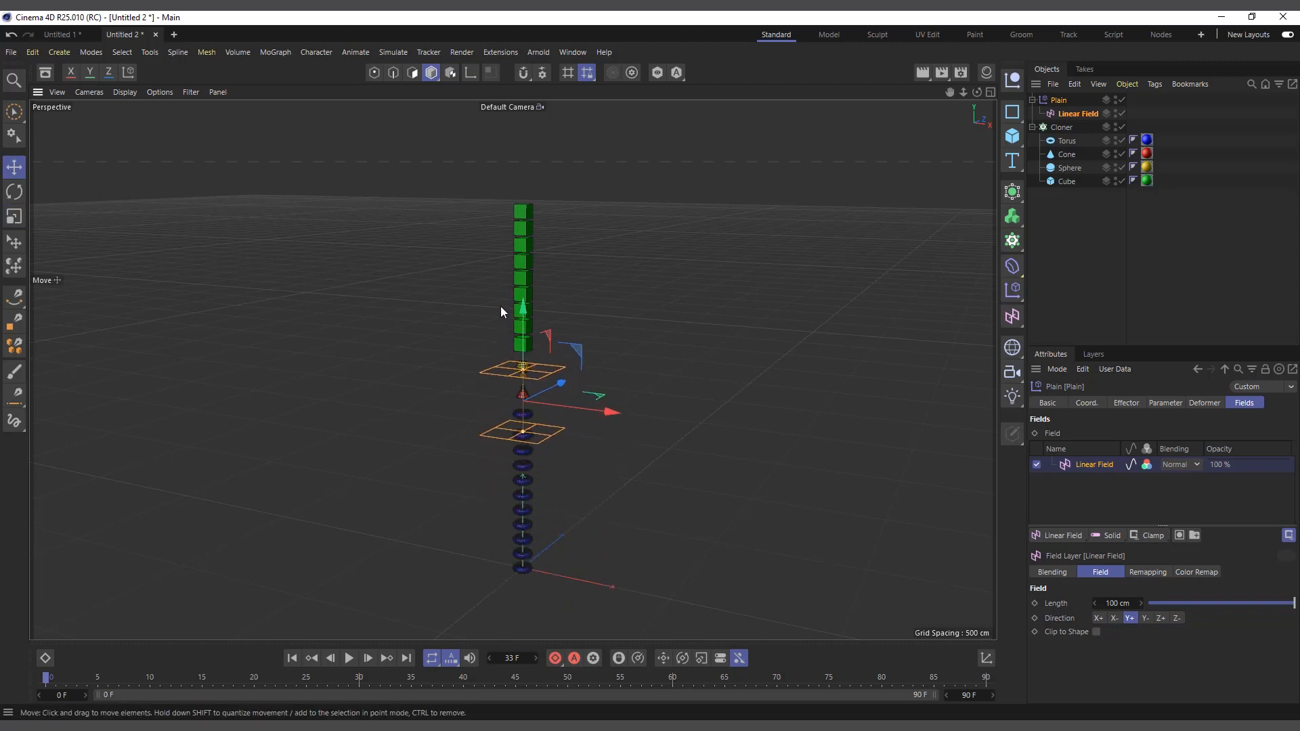
{"action": "left_click_drag", "start_coordinate": [524, 371], "coordinate": [560, 372]}
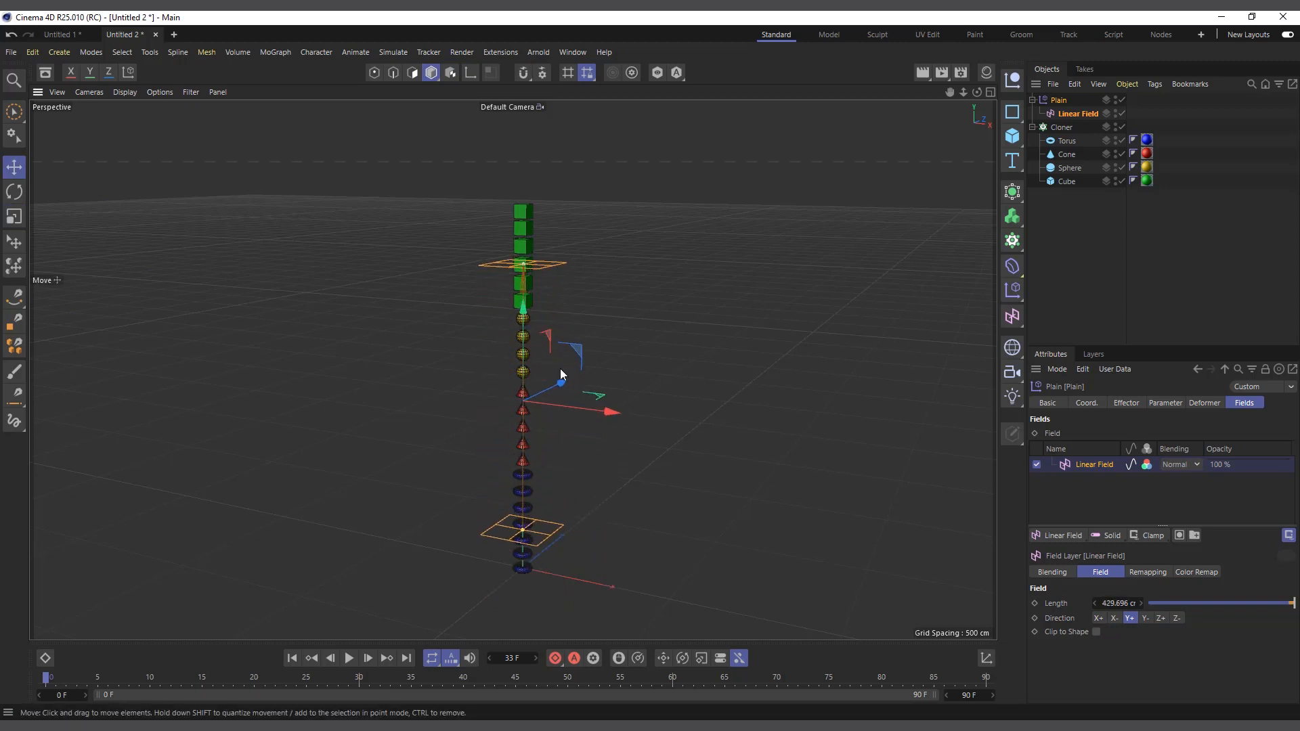
{"action": "scroll", "coordinate": [561, 380], "scroll_direction": "up", "scroll_amount": 2}
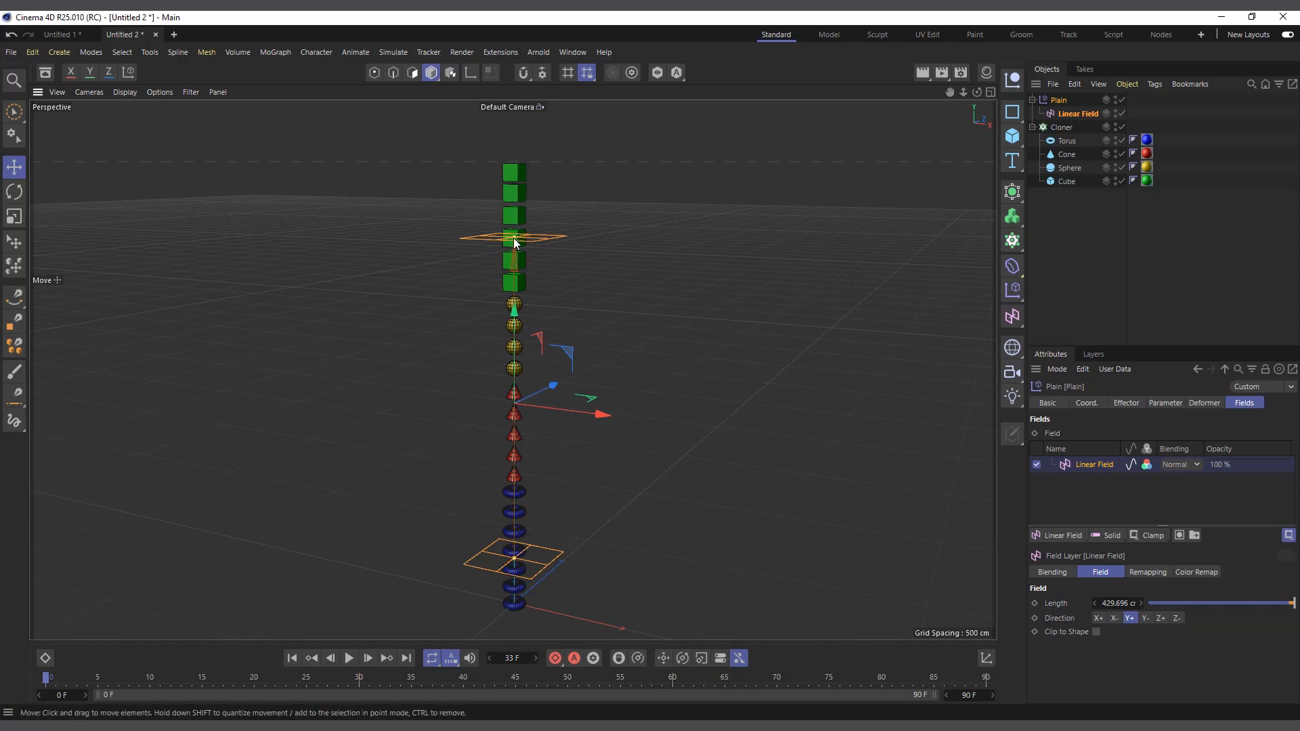
{"action": "mouse_move", "coordinate": [515, 249]}
{"action": "left_mouse_down"}
{"action": "mouse_move", "coordinate": [503, 164]}
{"action": "mouse_move", "coordinate": [509, 360]}
{"action": "mouse_move", "coordinate": [481, 125]}
{"action": "mouse_move", "coordinate": [481, 359]}
{"action": "mouse_move", "coordinate": [482, 155]}
{"action": "mouse_move", "coordinate": [619, 282]}
{"action": "mouse_move", "coordinate": [522, 233]}
{"action": "mouse_move", "coordinate": [525, 152]}
{"action": "mouse_move", "coordinate": [509, 262]}
{"action": "left_mouse_up"}
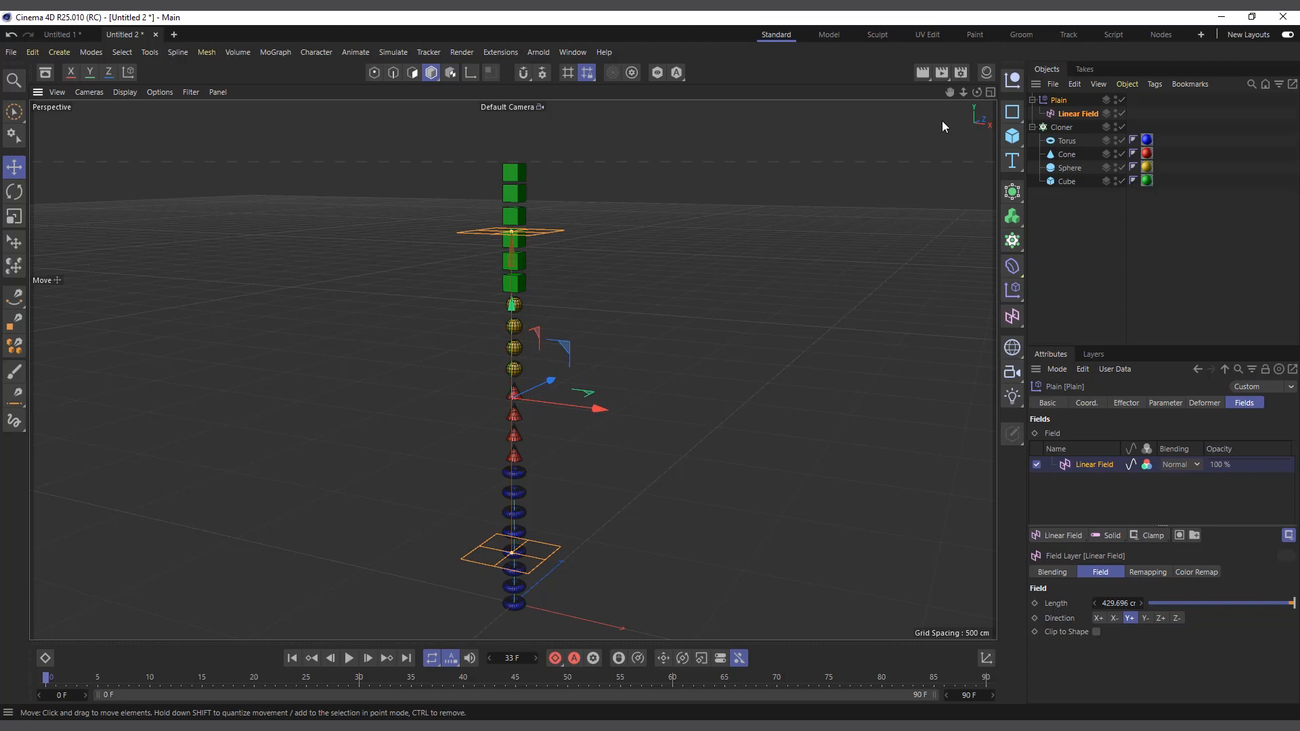
- Delete the Plain effector and add a Random effector to the Cloner instead
{"action": "left_click", "coordinate": [1058, 101]}
{"action": "key", "text": "Delete"}
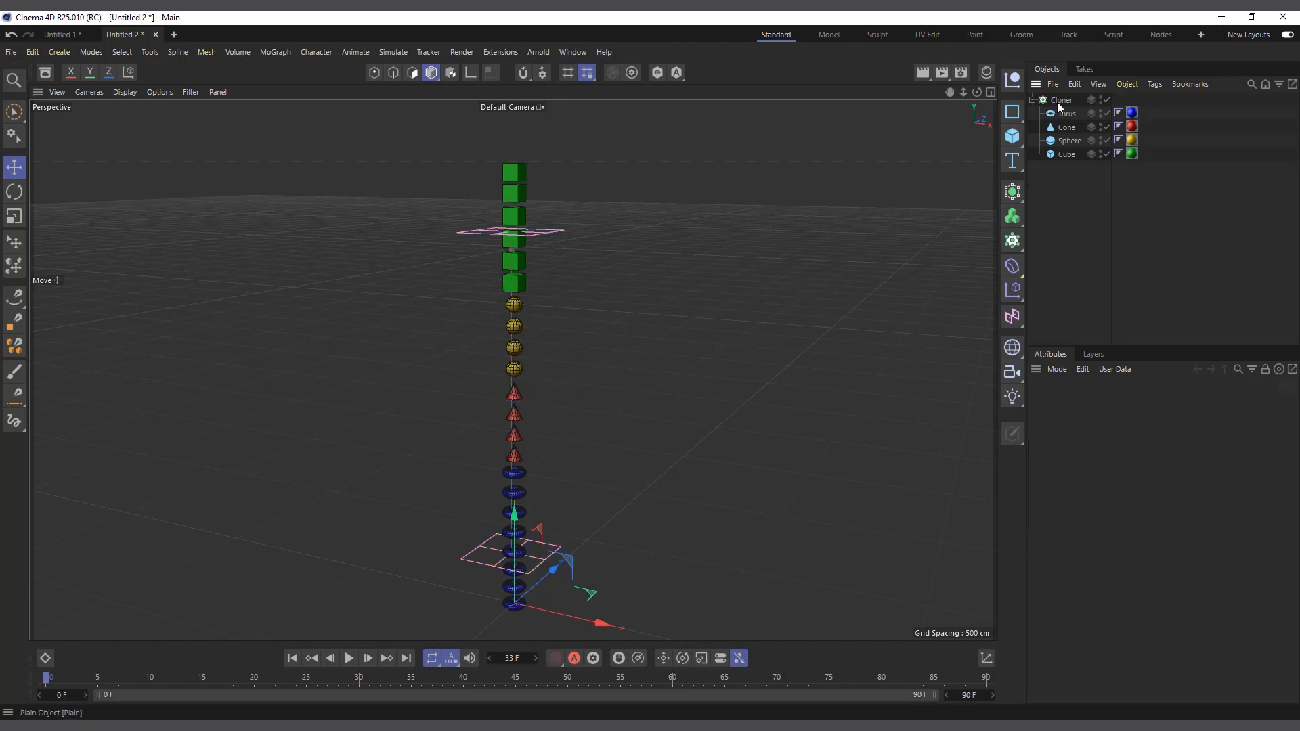
{"action": "left_click", "coordinate": [1057, 100]}
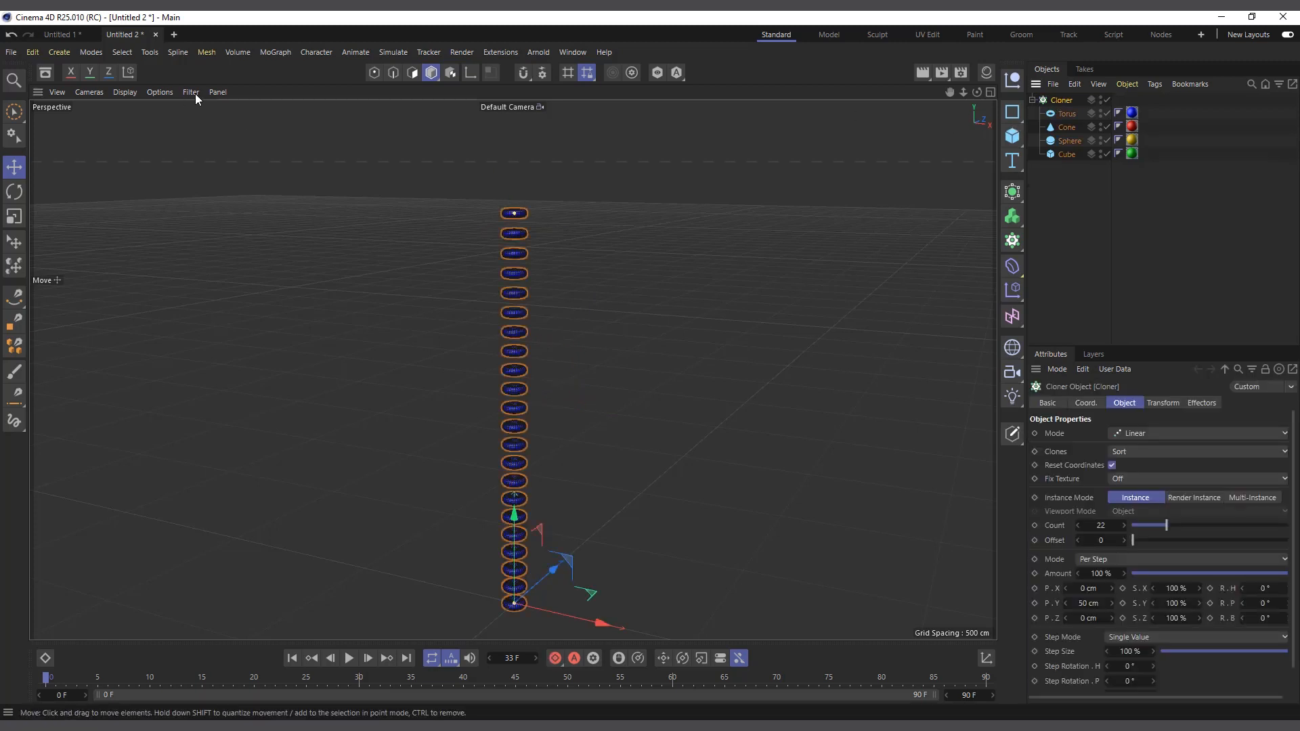
{"action": "left_click", "coordinate": [276, 53]}
{"action": "mouse_move", "coordinate": [325, 73]}
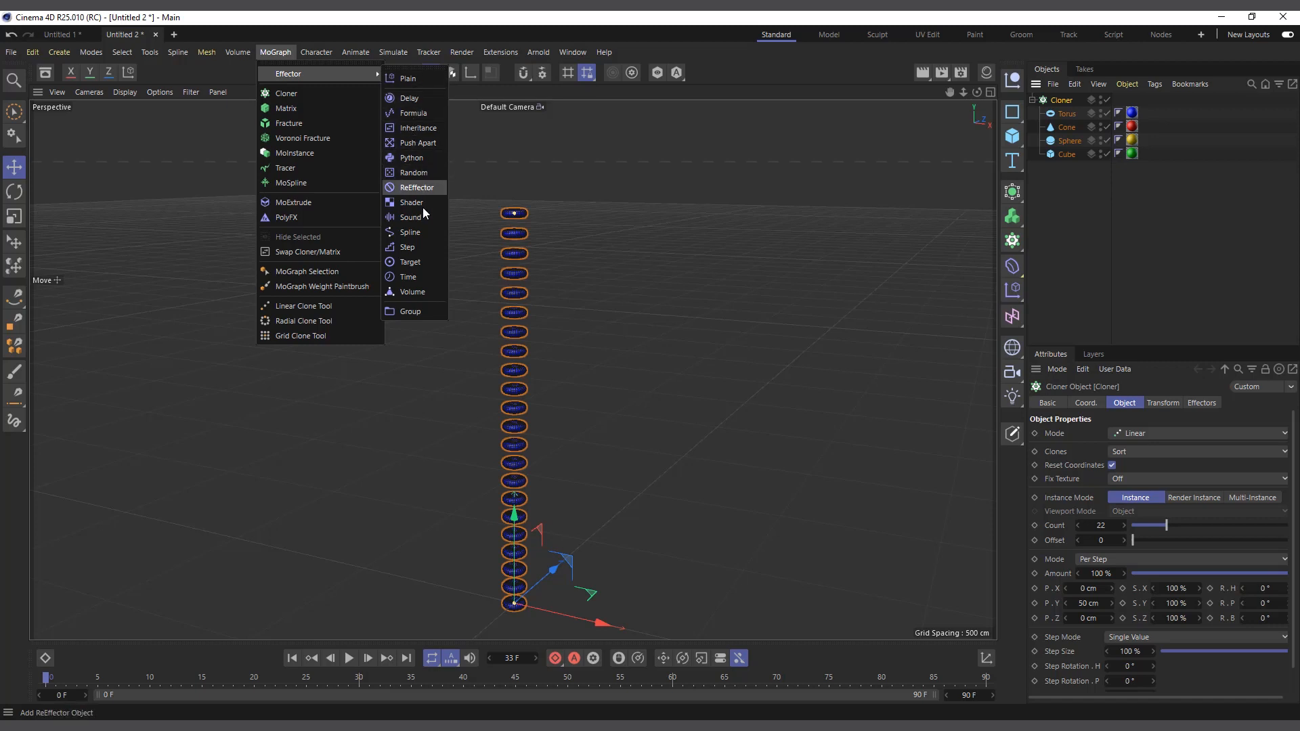
{"action": "left_click", "coordinate": [421, 173]}
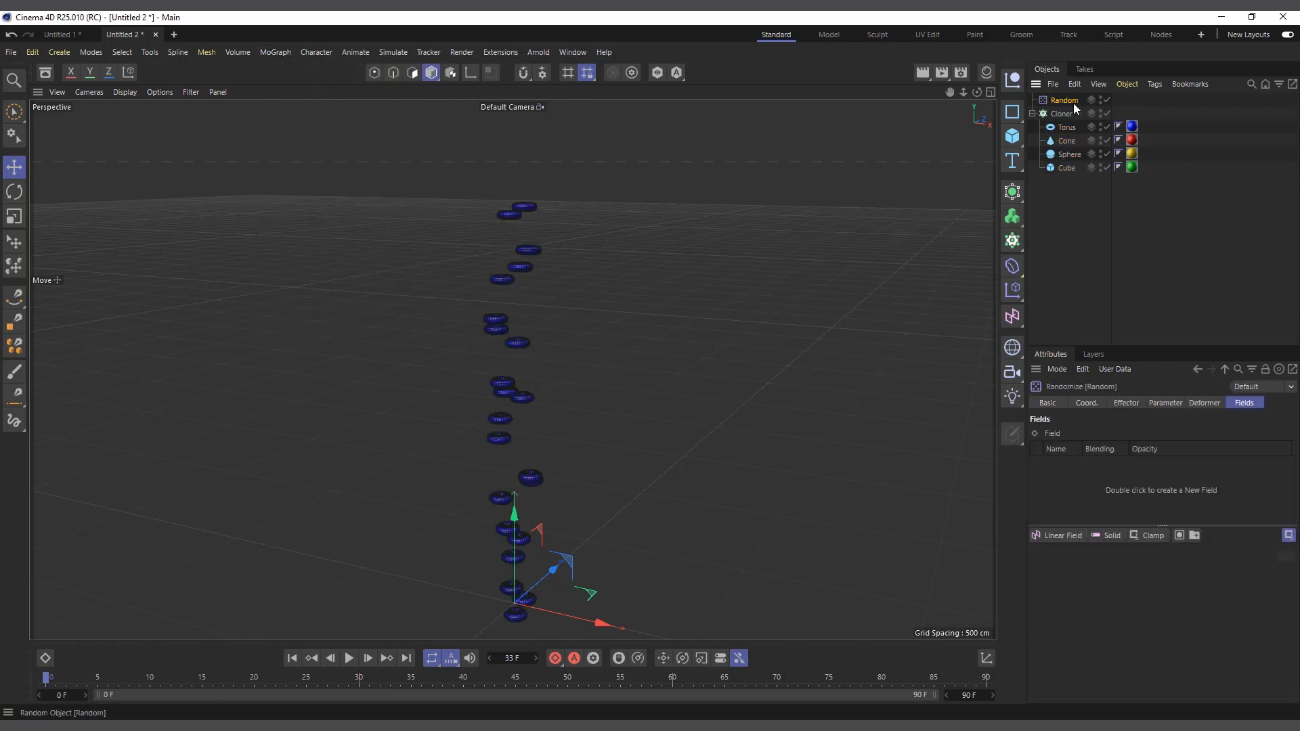
- Try different Modify Clone strengths on the Random effector, ending at 100%
{"action": "left_click", "coordinate": [1166, 404]}
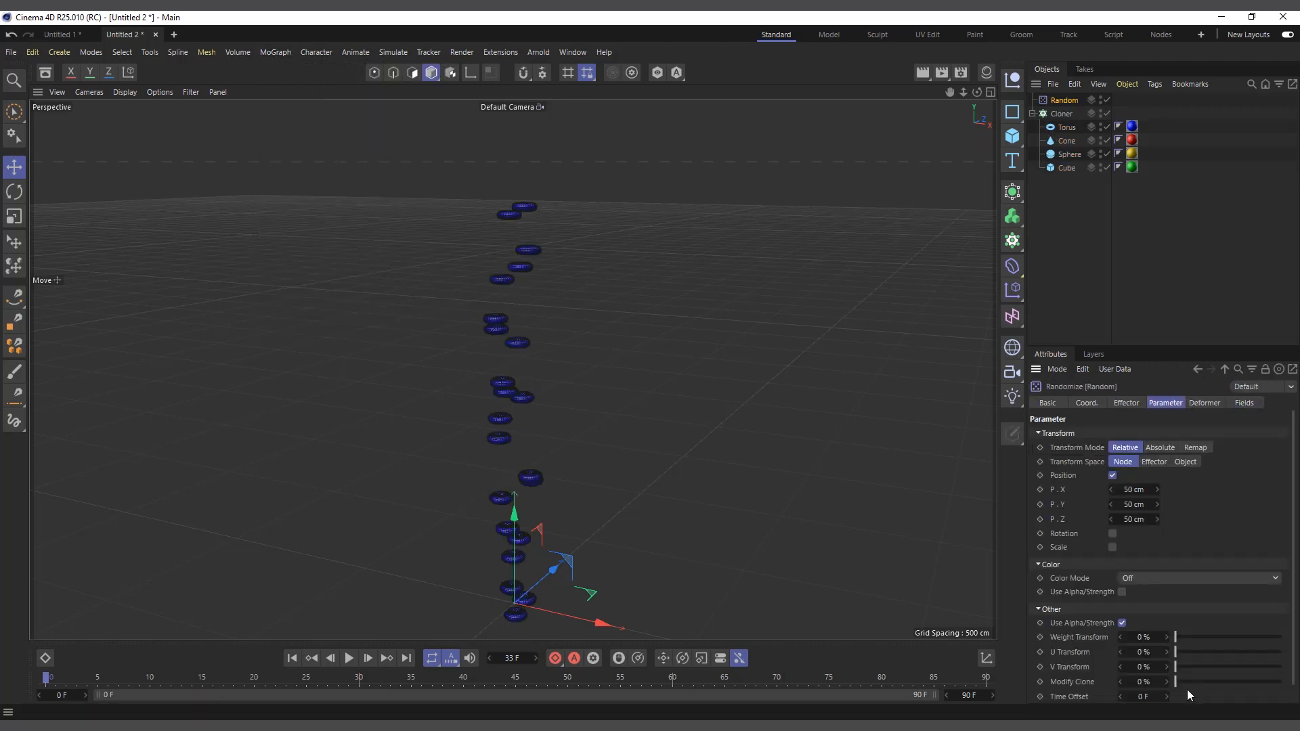
{"action": "mouse_move", "coordinate": [1189, 679]}
{"action": "left_mouse_down"}
{"action": "mouse_move", "coordinate": [1247, 676]}
{"action": "mouse_move", "coordinate": [1222, 681]}
{"action": "mouse_move", "coordinate": [1248, 689]}
{"action": "left_mouse_up"}
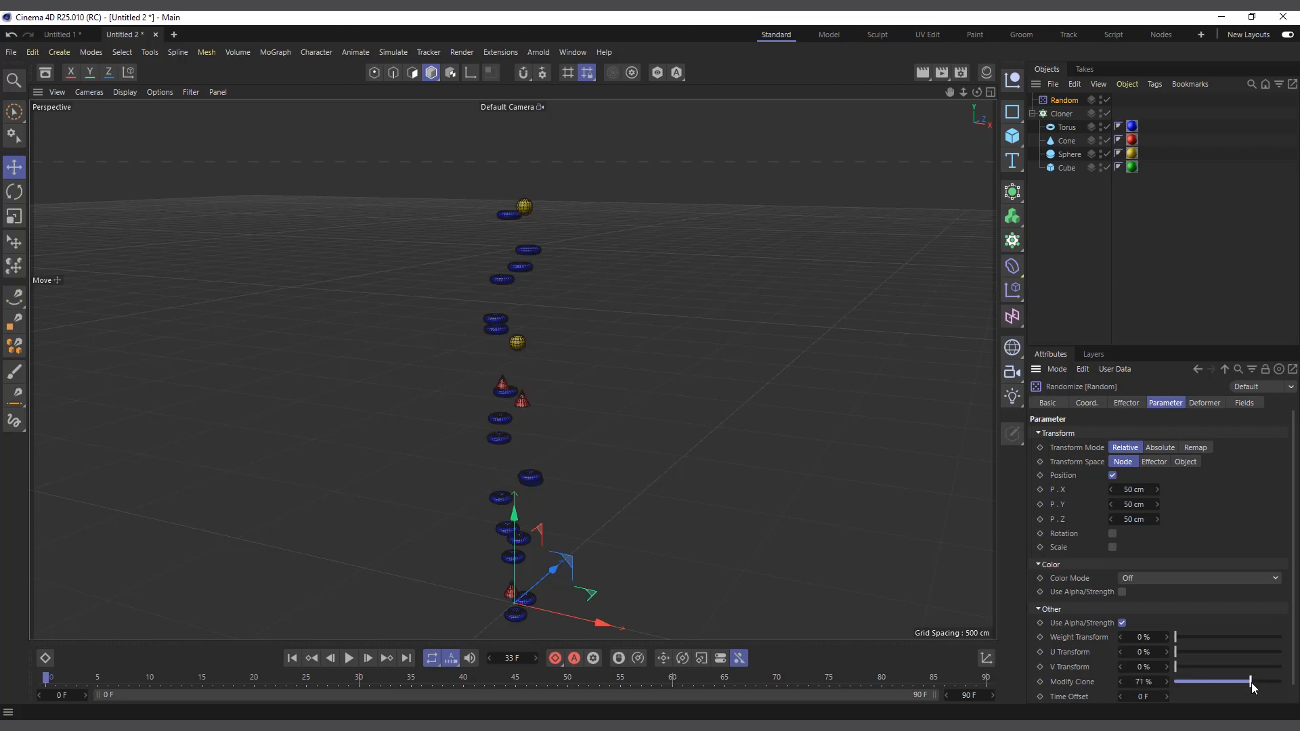
{"action": "left_click_drag", "start_coordinate": [1252, 688], "coordinate": [1259, 681]}
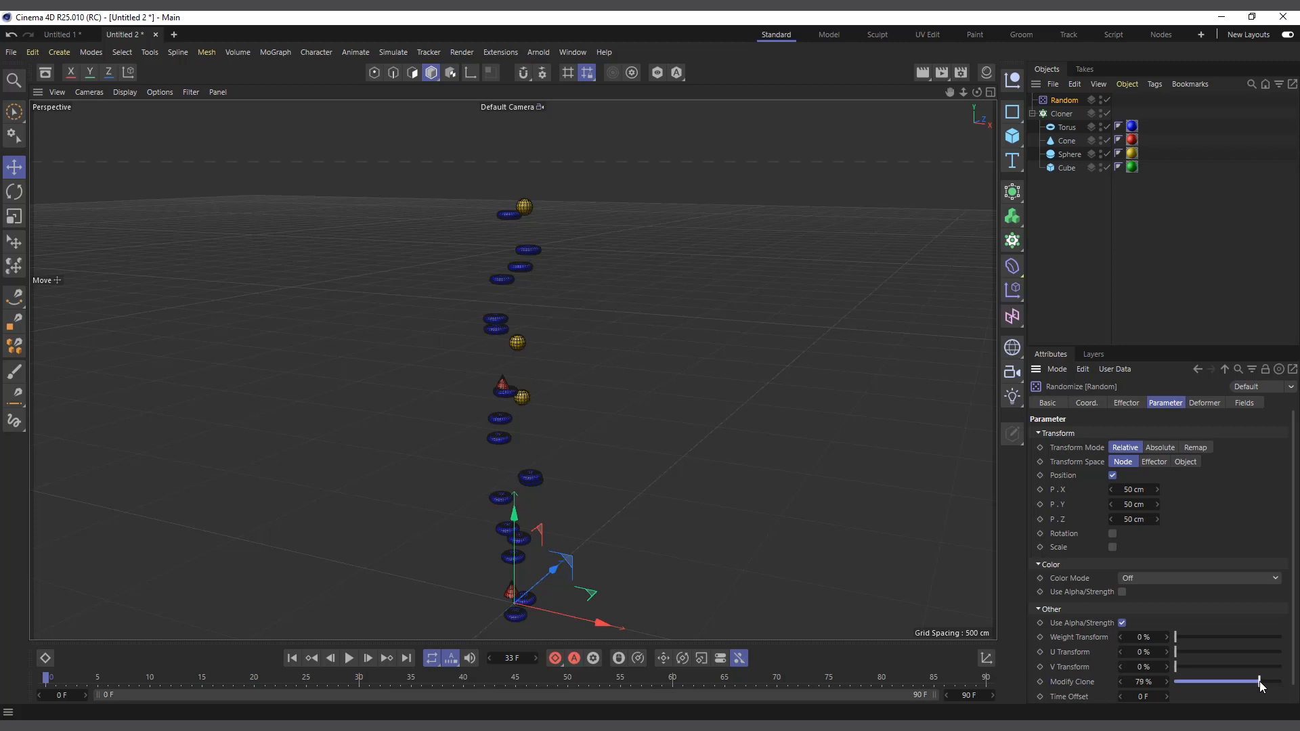
{"action": "left_click", "coordinate": [1067, 169]}
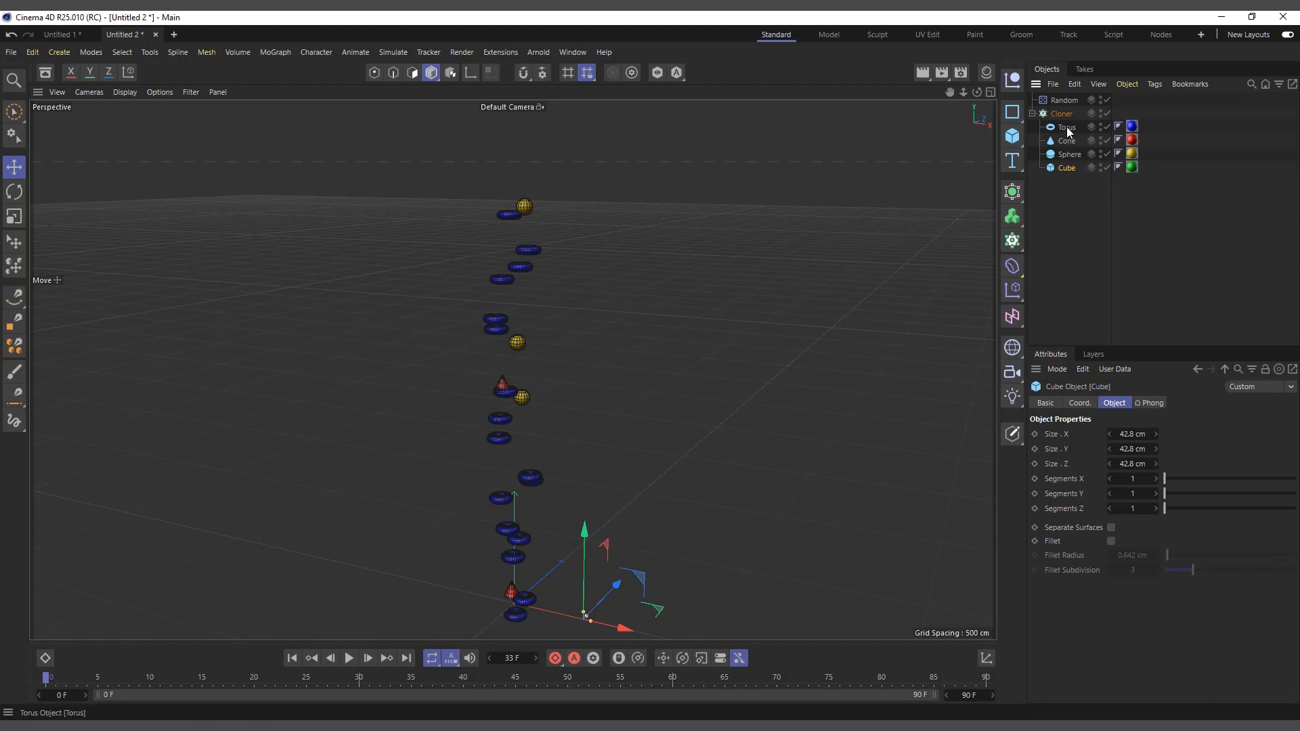
{"action": "left_click", "coordinate": [1064, 101]}
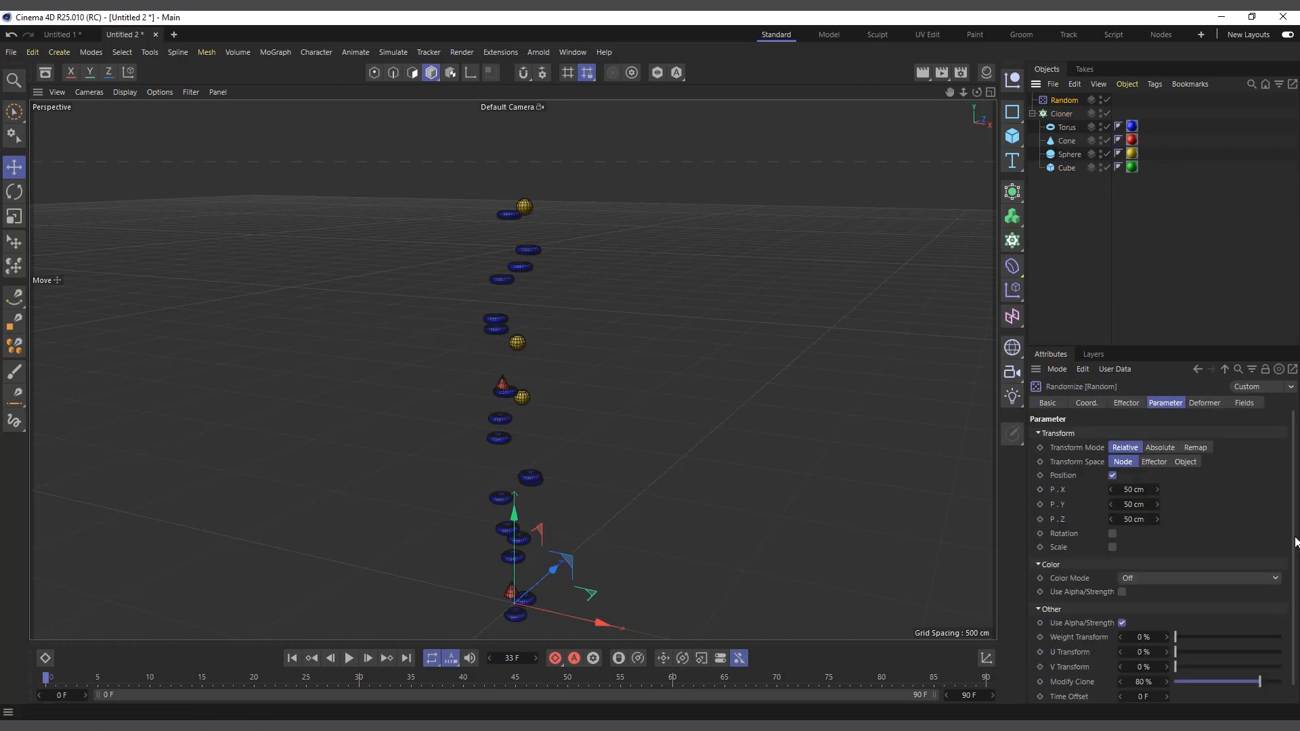
{"action": "left_click_drag", "start_coordinate": [1239, 682], "coordinate": [1230, 683]}
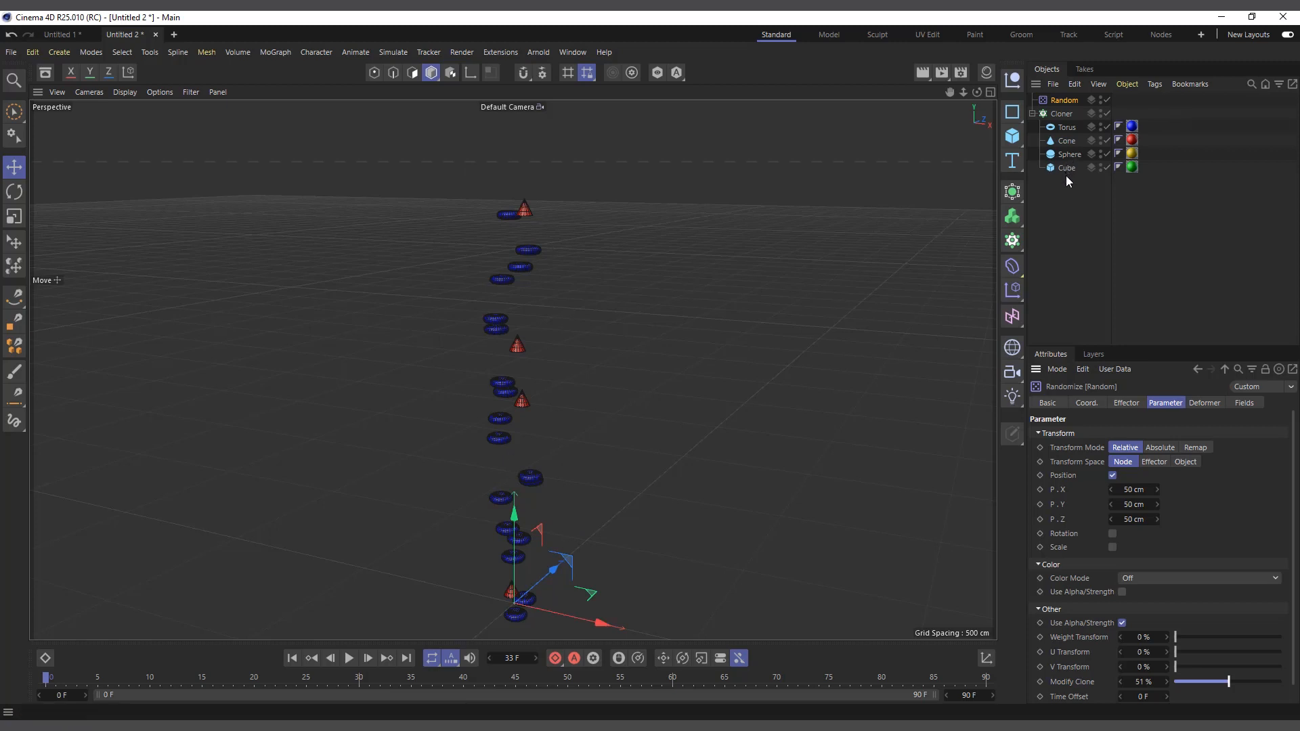
{"action": "left_click_drag", "start_coordinate": [1233, 680], "coordinate": [1282, 682]}
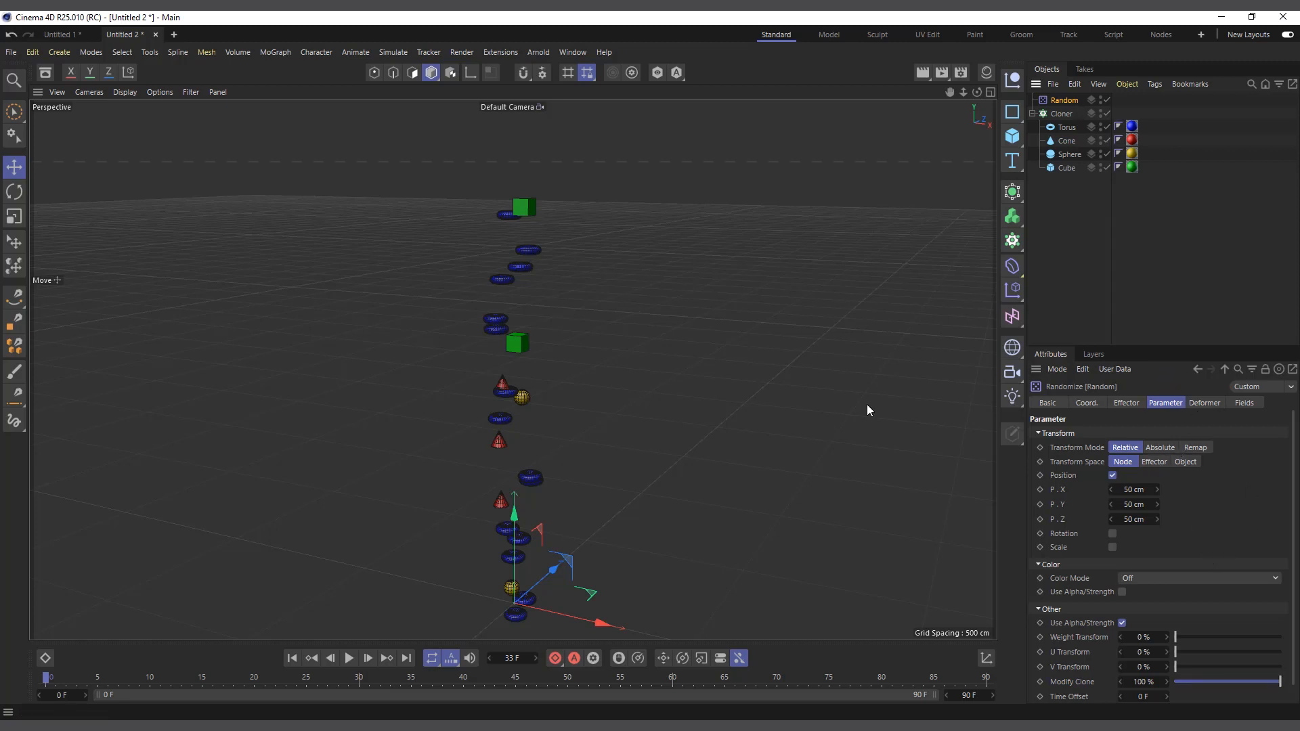
{"action": "scroll", "coordinate": [554, 307], "scroll_direction": "down", "scroll_amount": 2}
{"action": "scroll", "coordinate": [559, 483], "scroll_direction": "up", "scroll_amount": 1}
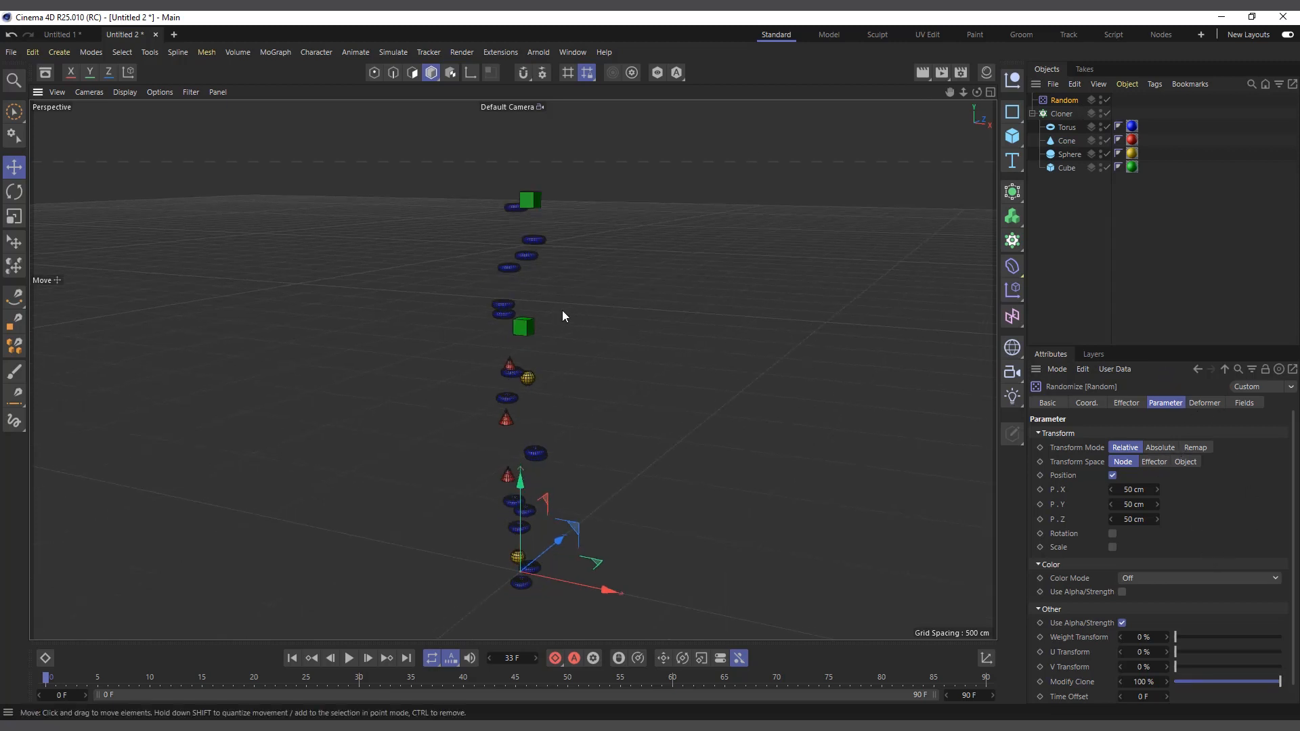
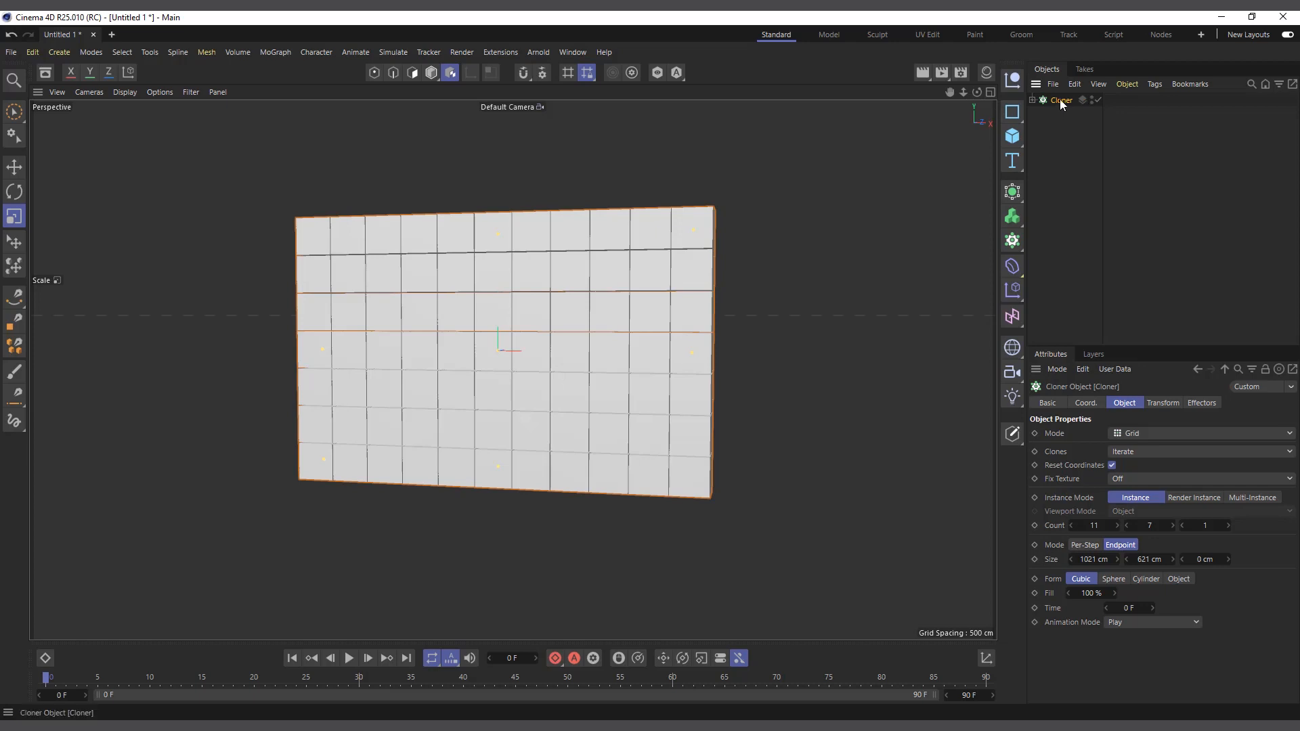
- Apply the Mat material to the grid Cloner and set the material tag's projection to Flat
{"action": "left_click", "coordinate": [1031, 100]}
{"action": "left_click", "coordinate": [985, 76]}
{"action": "left_click_drag", "start_coordinate": [1090, 120], "coordinate": [1063, 100]}
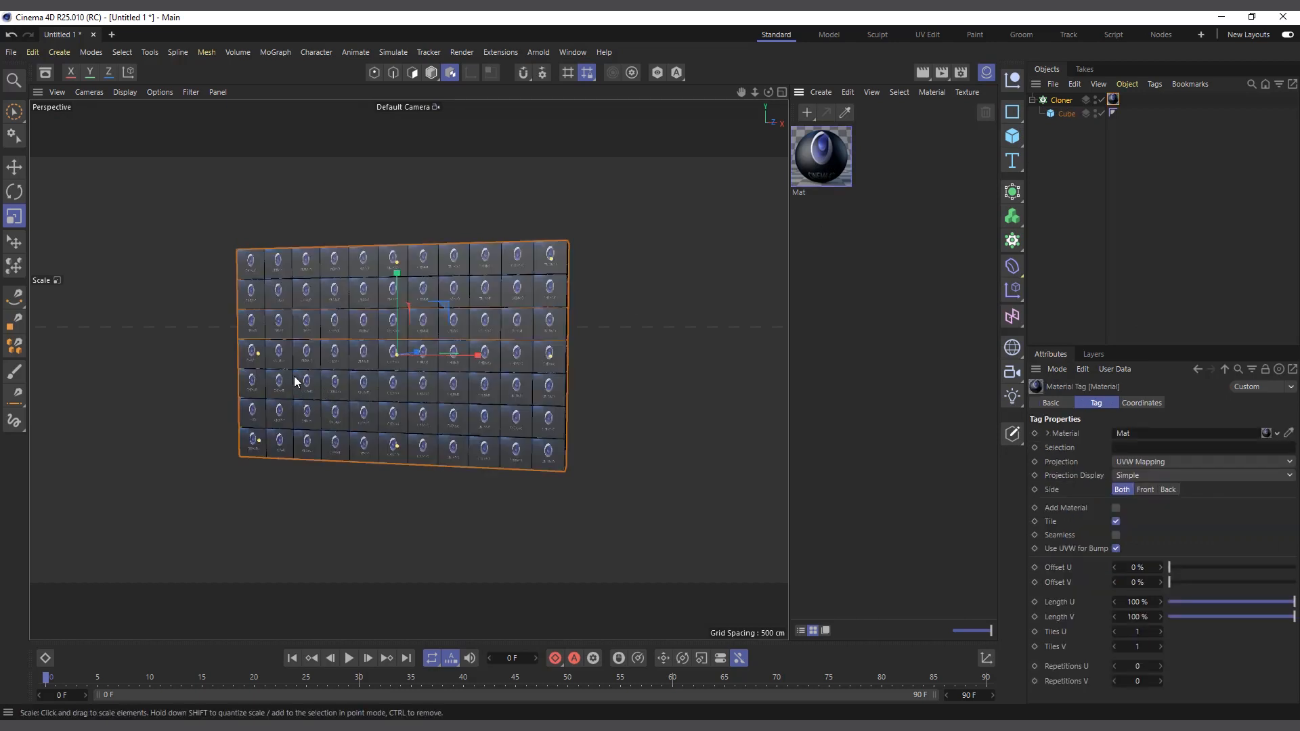
{"action": "scroll", "coordinate": [295, 381], "scroll_direction": "up", "scroll_amount": 4}
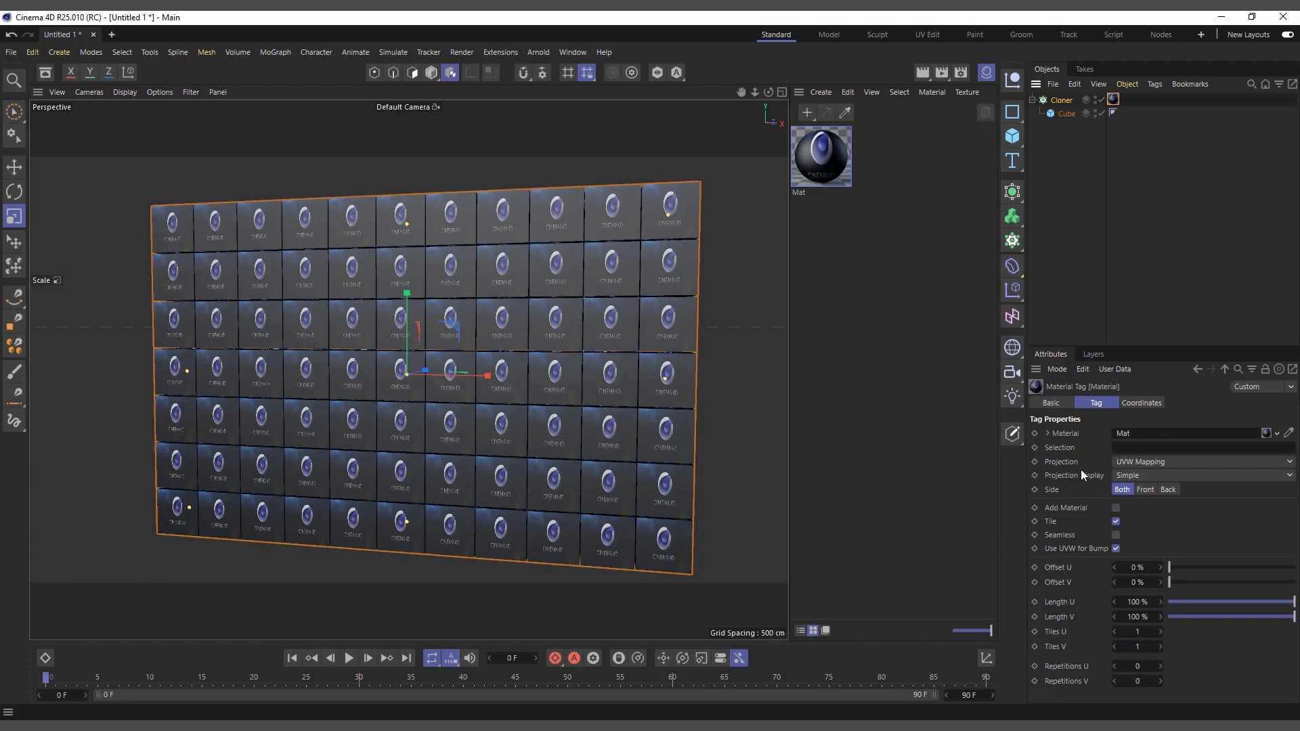
{"action": "left_click", "coordinate": [1138, 465]}
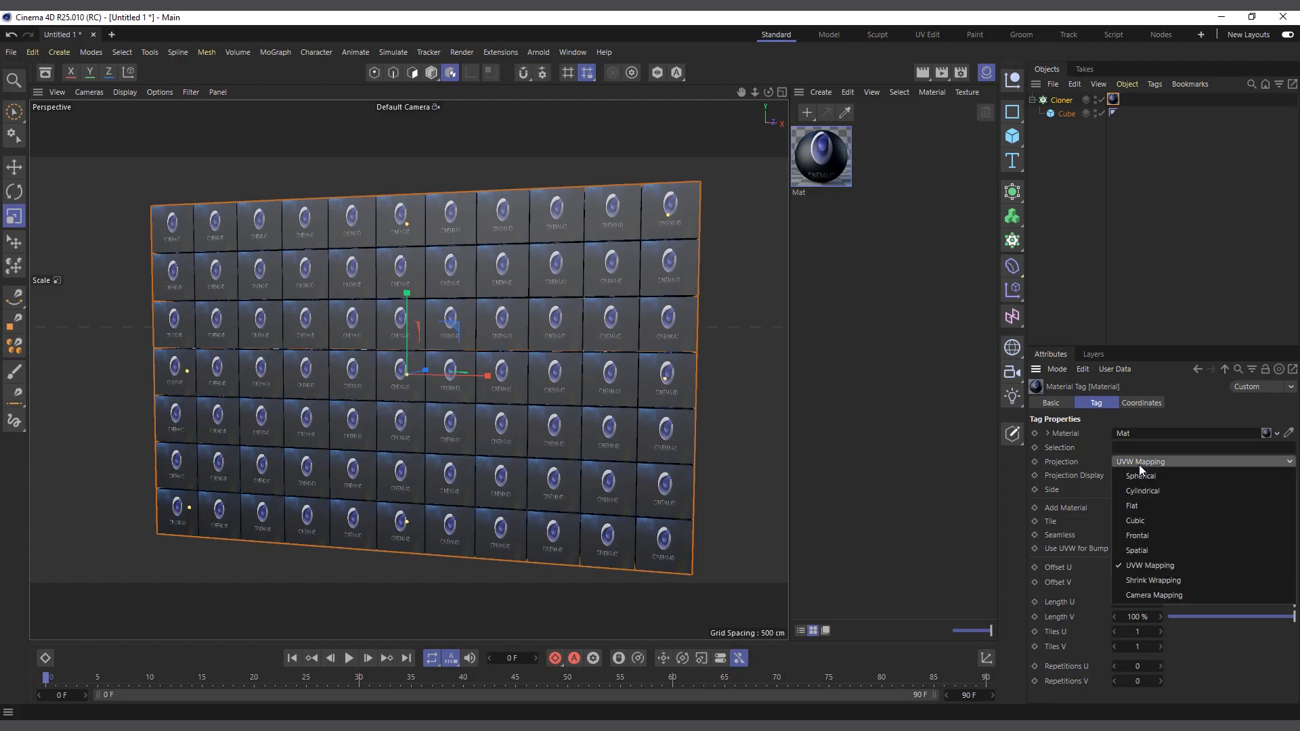
{"action": "left_click", "coordinate": [1151, 508]}
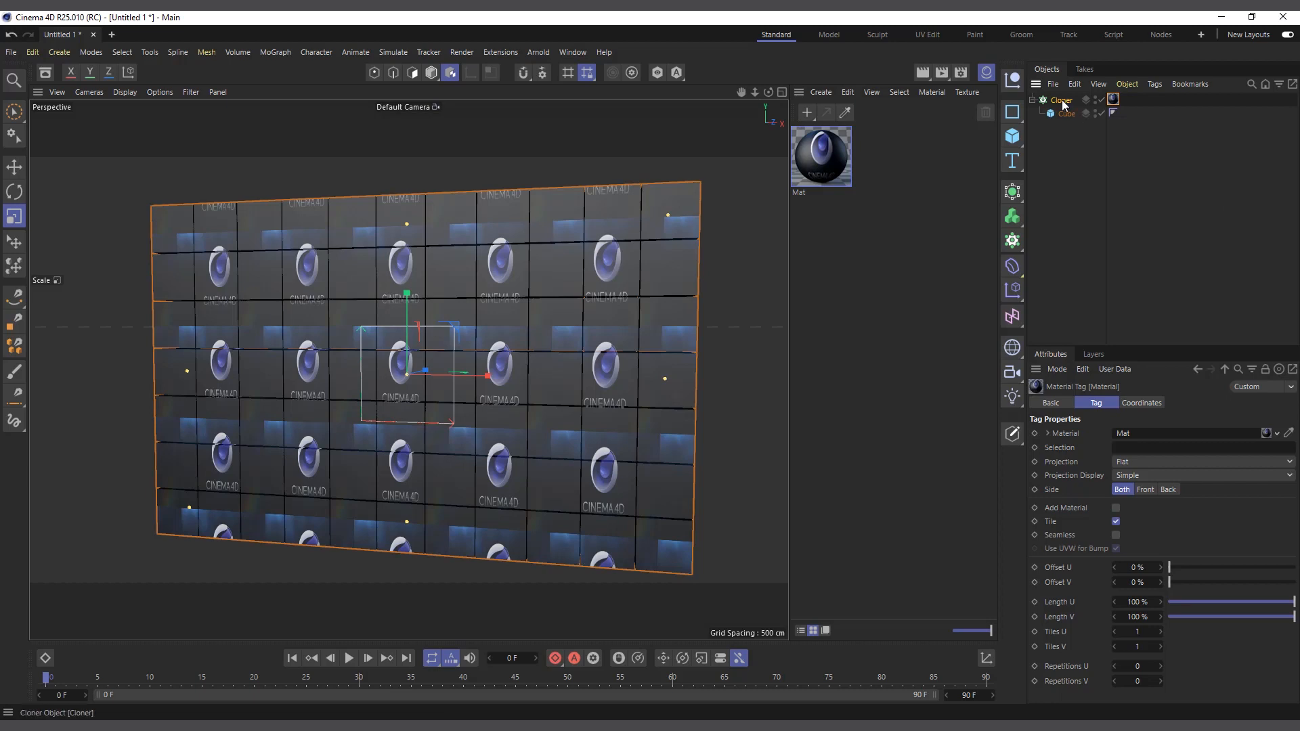
- Scale up the material's Flat projection, stretching it further along X, so one Cinema 4D logo image spans the whole cube grid
{"action": "left_click", "coordinate": [1090, 99]}
{"action": "left_click", "coordinate": [1112, 99]}
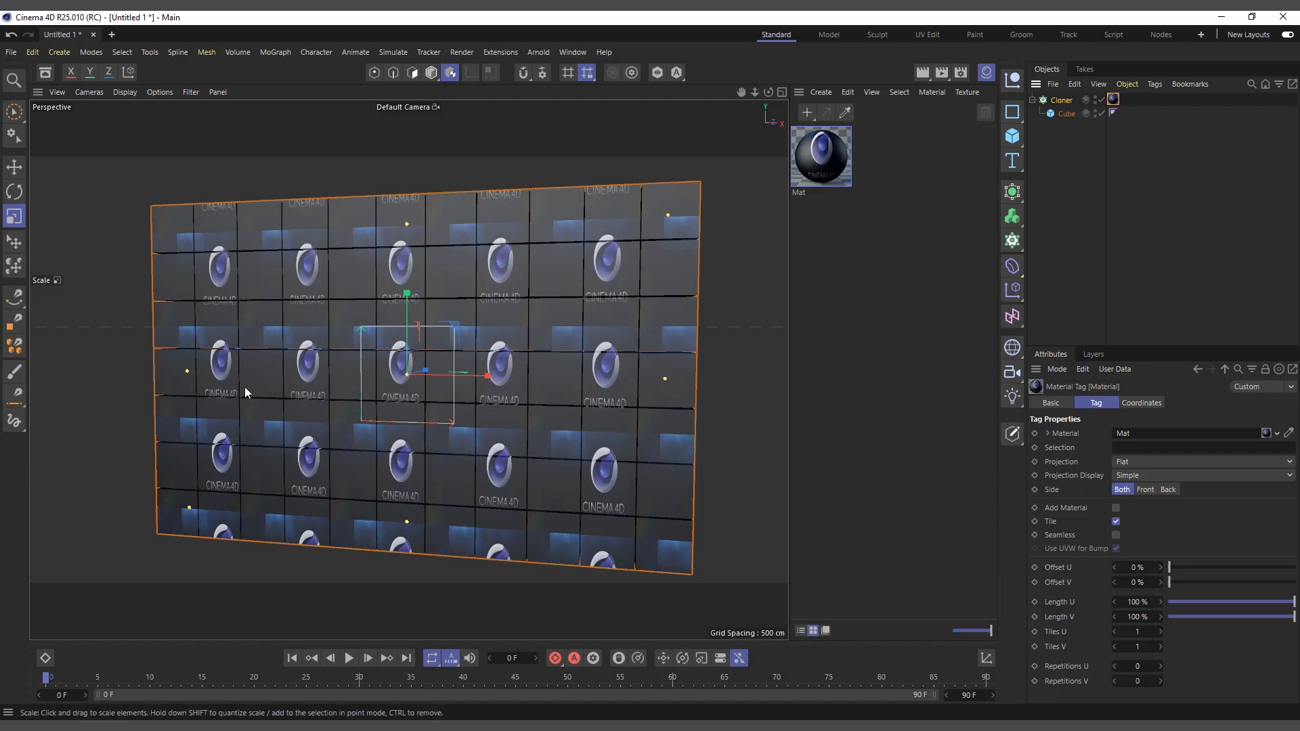
{"action": "left_click_drag", "start_coordinate": [260, 393], "coordinate": [623, 389]}
{"action": "left_click_drag", "start_coordinate": [67, 428], "coordinate": [678, 379]}
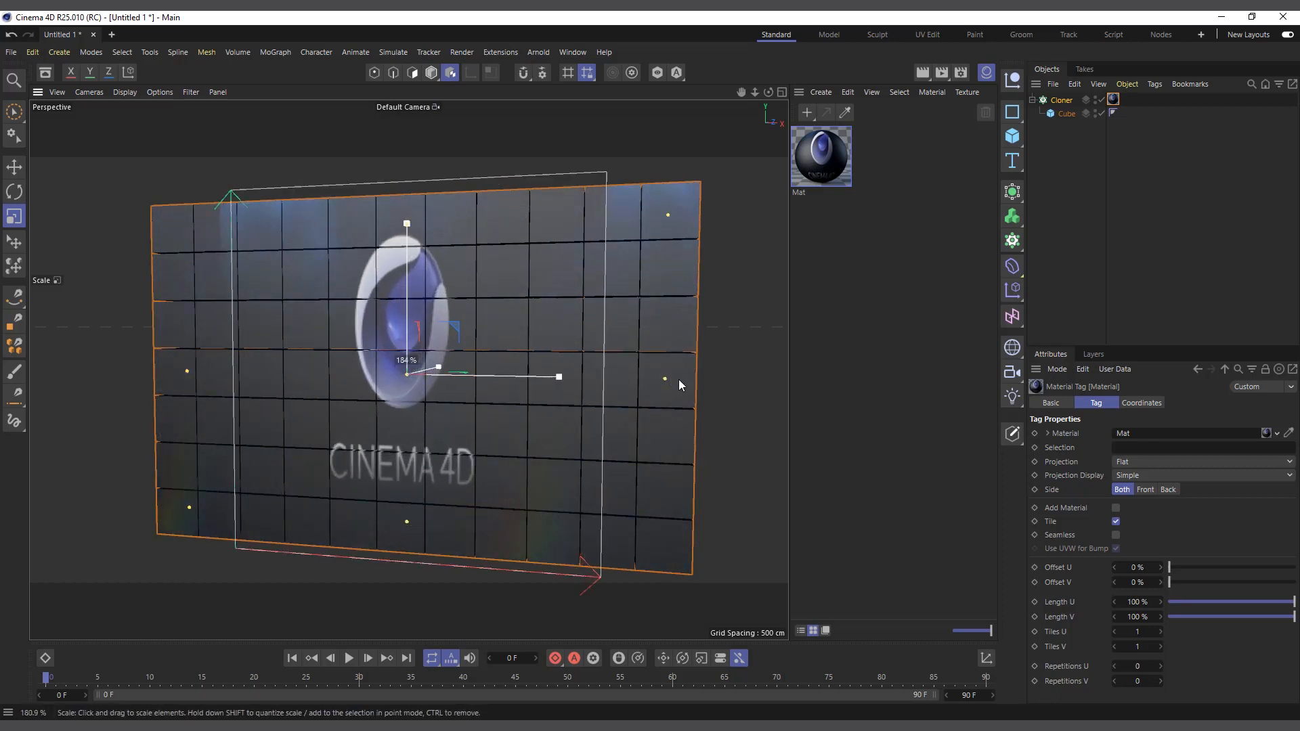
{"action": "left_click_drag", "start_coordinate": [493, 374], "coordinate": [532, 377]}
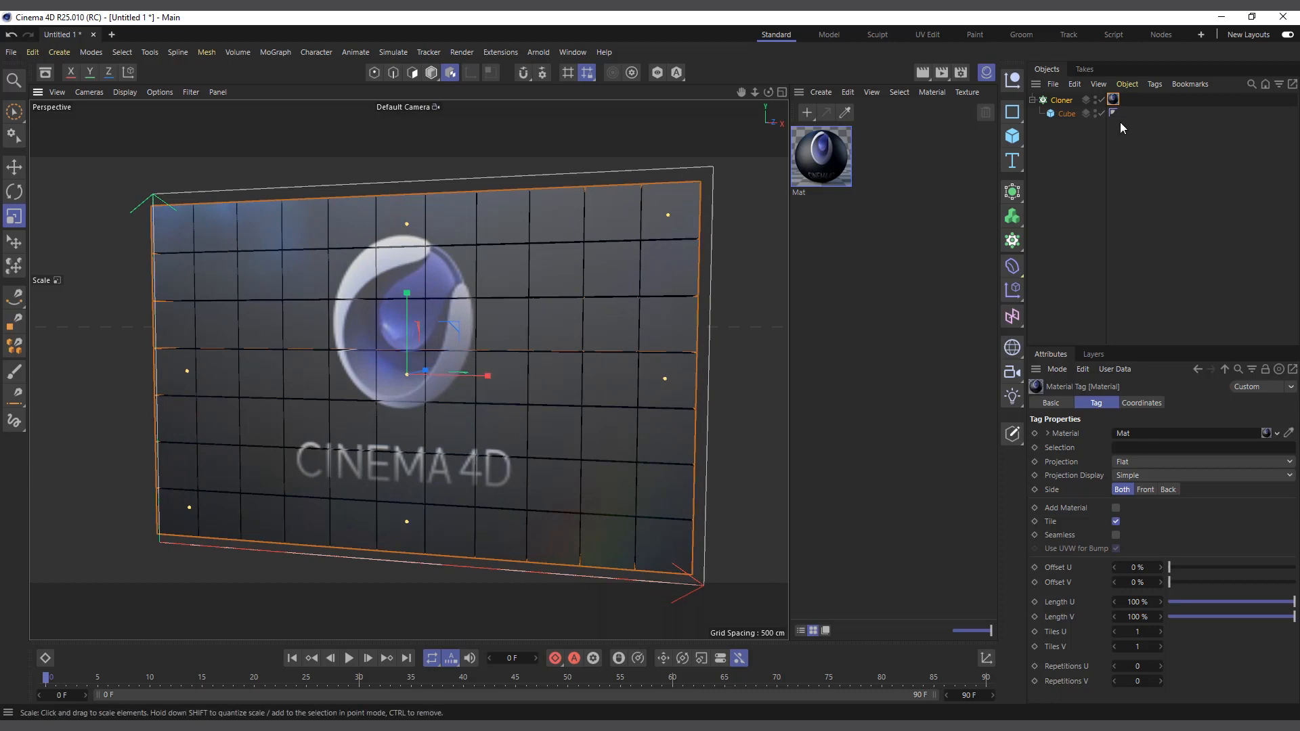
- Try a heading rotation of 39° on the whole Cloner, undo it, and try the same rotation in the Cloner's clone Transform
{"action": "left_click", "coordinate": [1062, 103]}
{"action": "scroll", "coordinate": [390, 406], "scroll_direction": "up", "scroll_amount": 1}
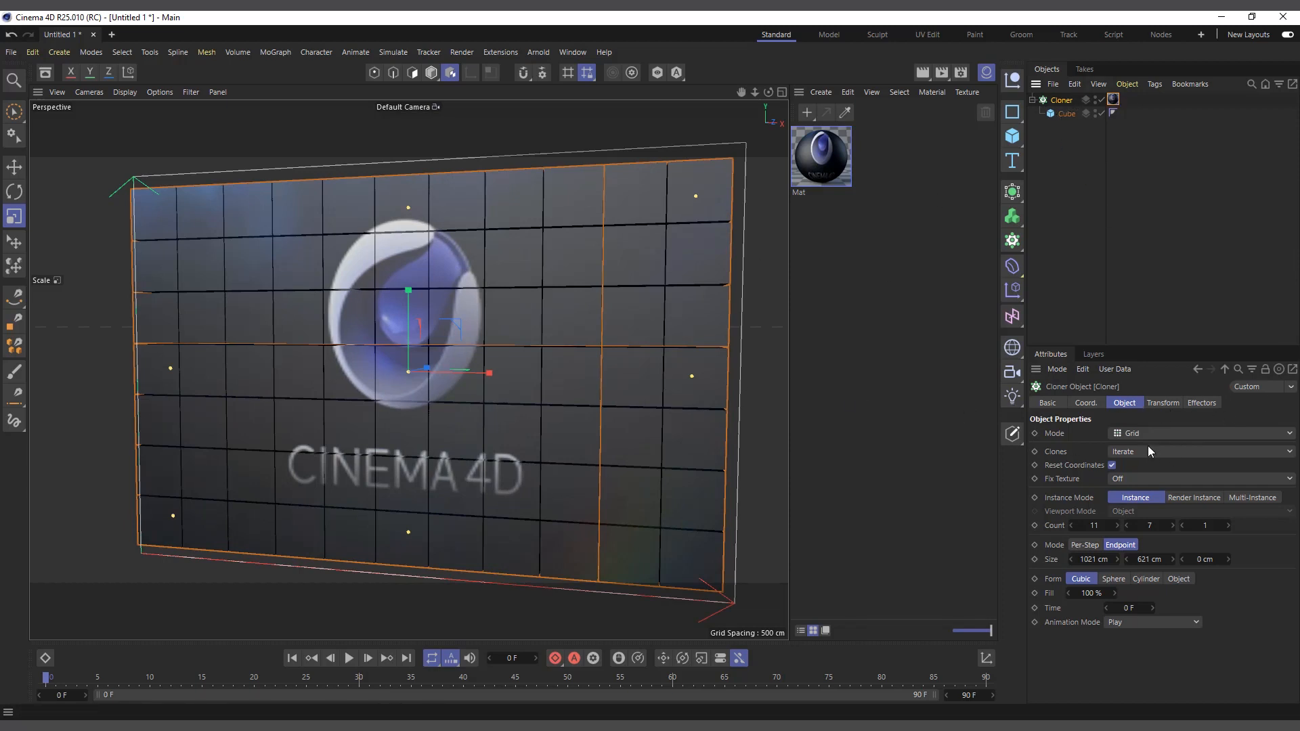
{"action": "left_click", "coordinate": [1162, 402]}
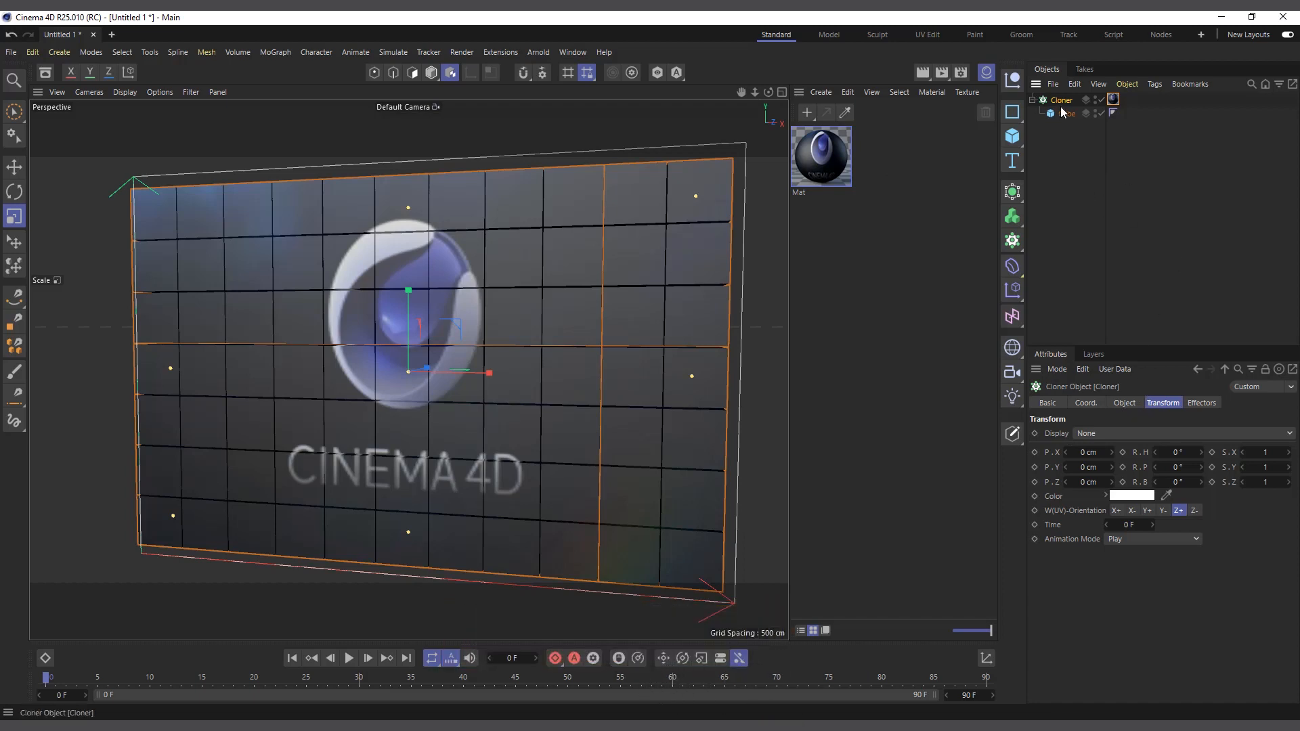
{"action": "left_click", "coordinate": [1088, 403]}
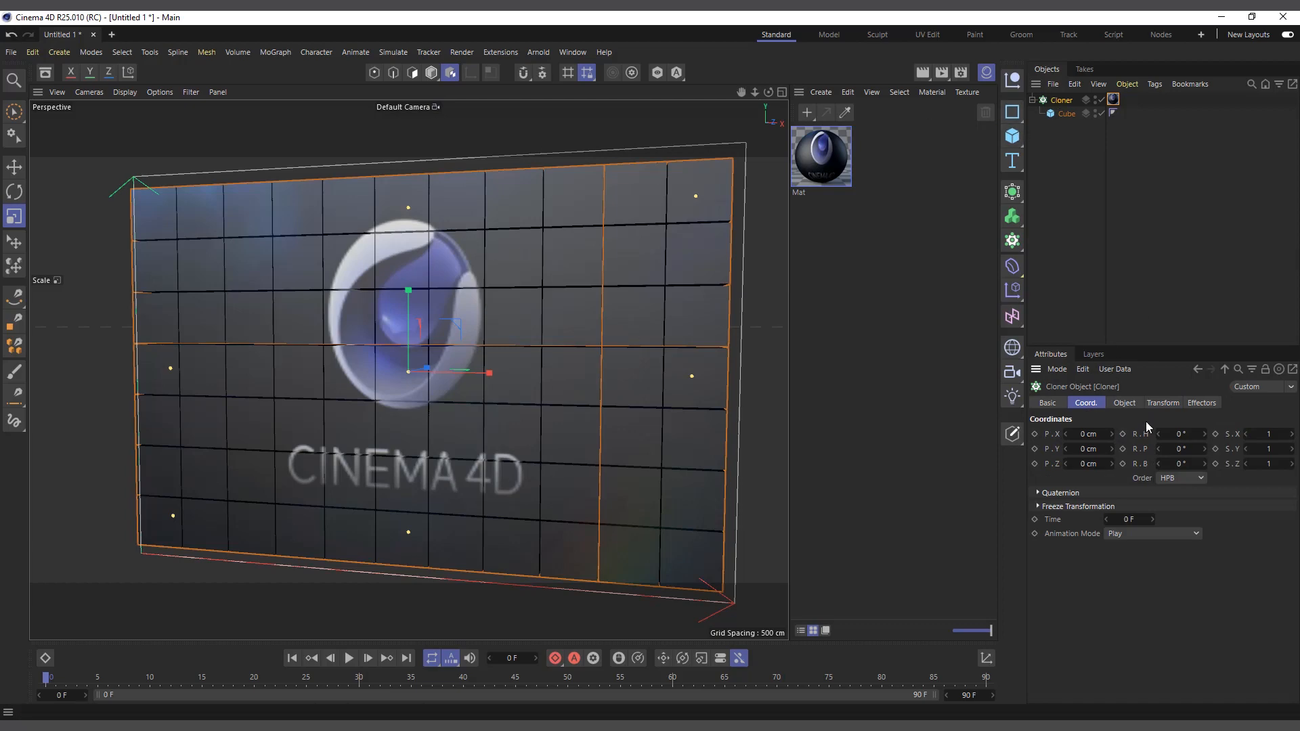
{"action": "left_click_drag", "start_coordinate": [1180, 433], "coordinate": [1212, 434]}
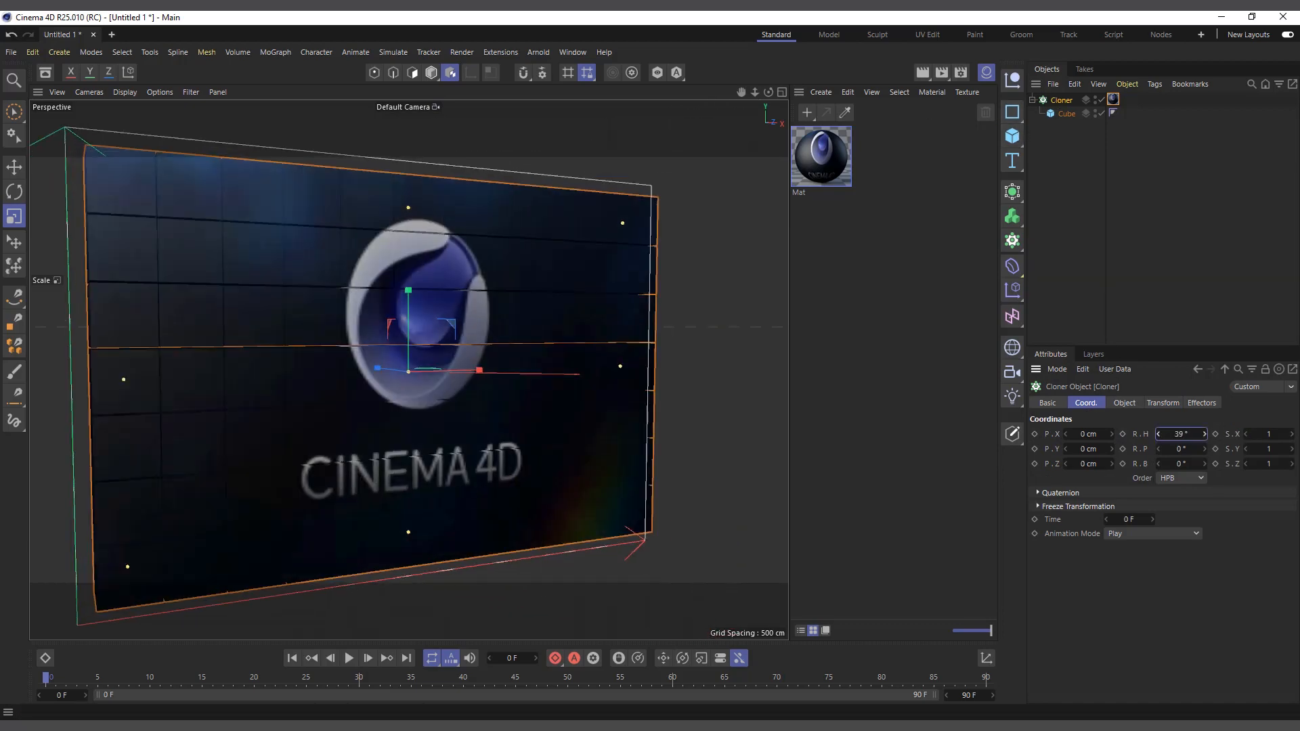
{"action": "key", "text": "ctrl+z"}
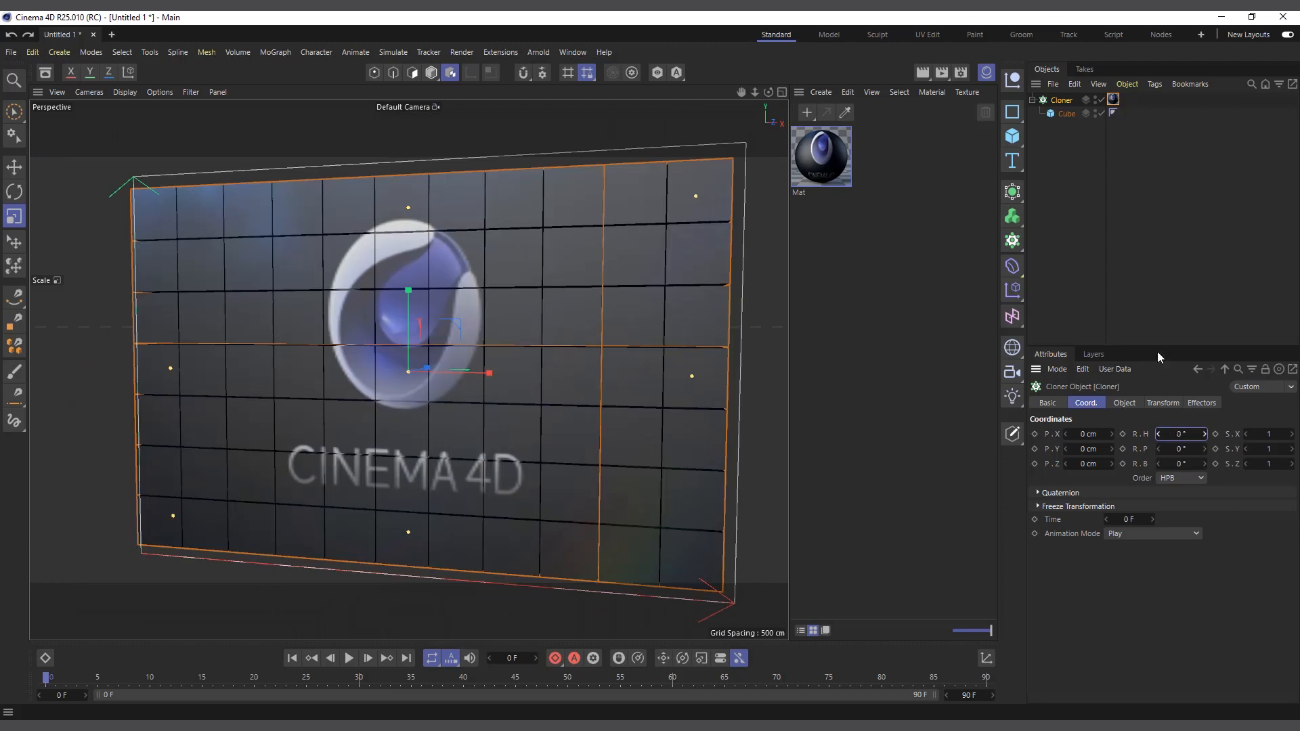
{"action": "left_click", "coordinate": [1162, 403]}
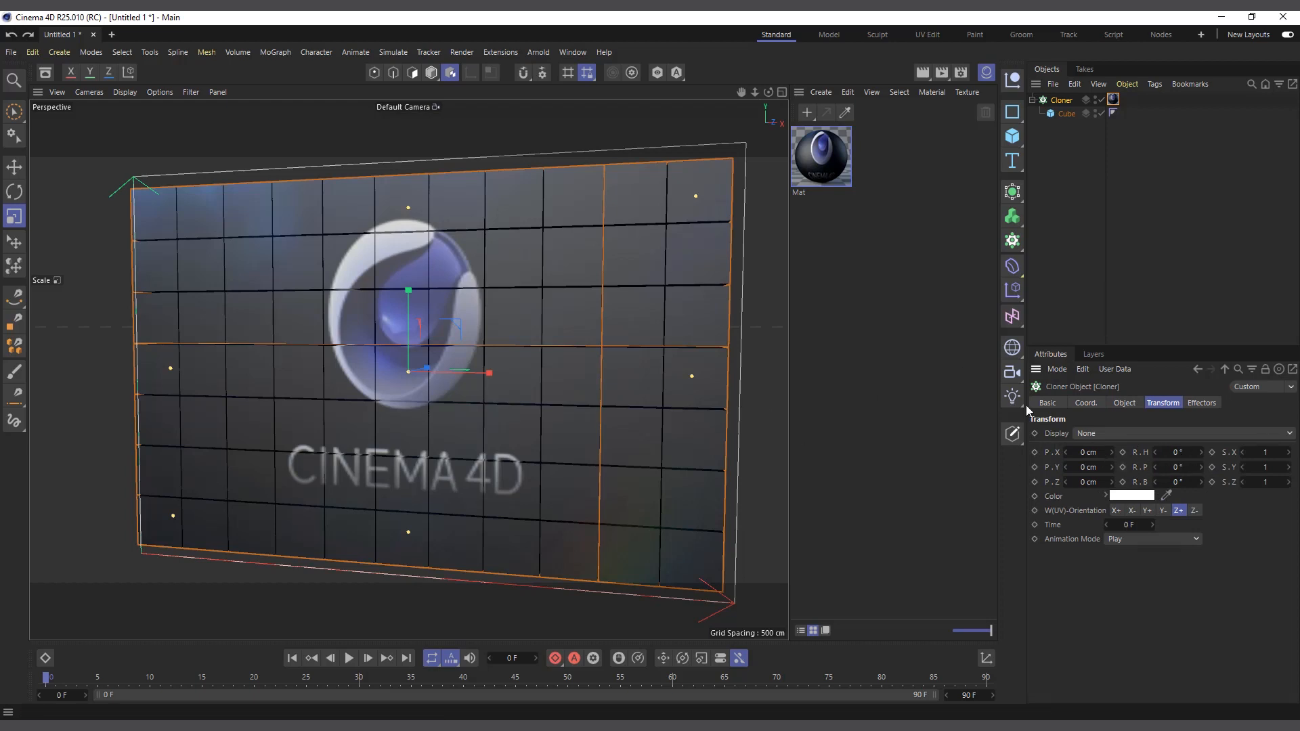
{"action": "mouse_move", "coordinate": [1175, 451]}
{"action": "left_mouse_down"}
{"action": "mouse_move", "coordinate": [1138, 452]}
{"action": "mouse_move", "coordinate": [1196, 451]}
{"action": "mouse_move", "coordinate": [1172, 451]}
{"action": "left_mouse_up"}
- Set the Cloner's Fix Texture option to Straight and test it with a trial heading rotation of the clones
{"action": "left_click", "coordinate": [1112, 100]}
{"action": "left_click", "coordinate": [1051, 99]}
{"action": "left_click", "coordinate": [1125, 404]}
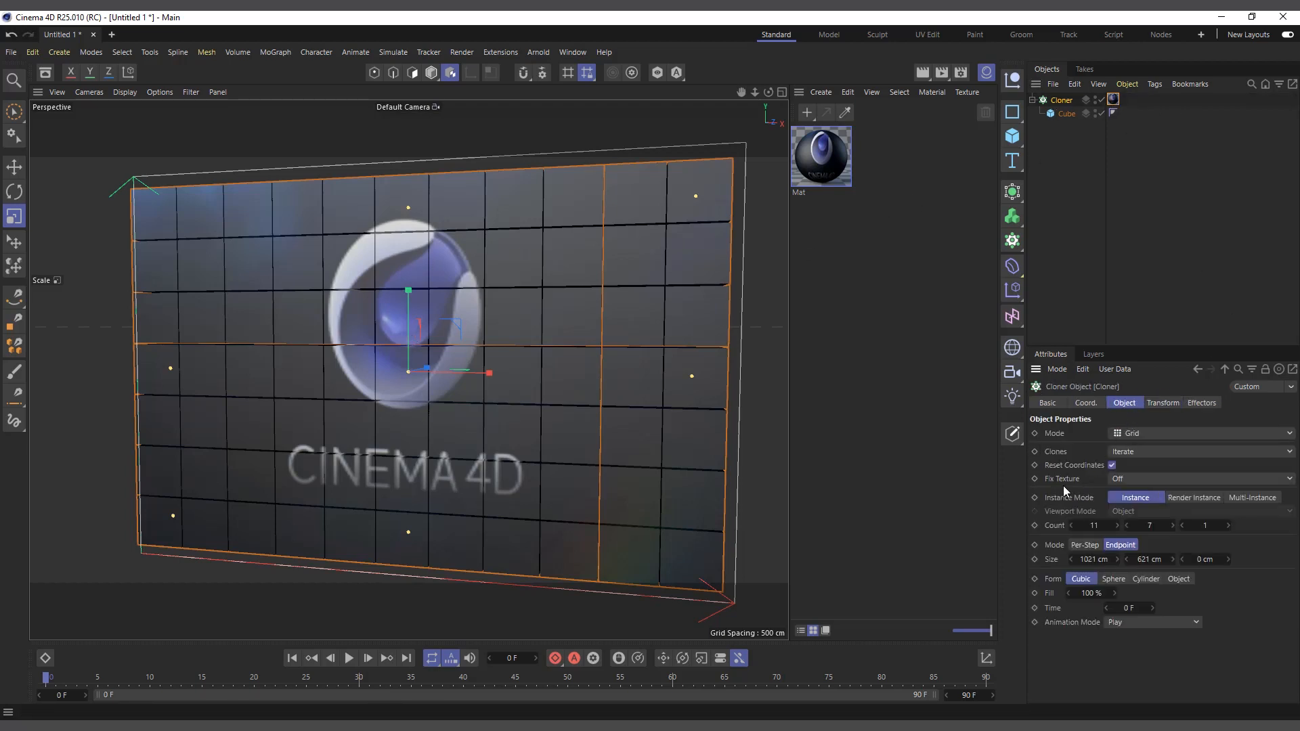
{"action": "left_click", "coordinate": [1129, 478]}
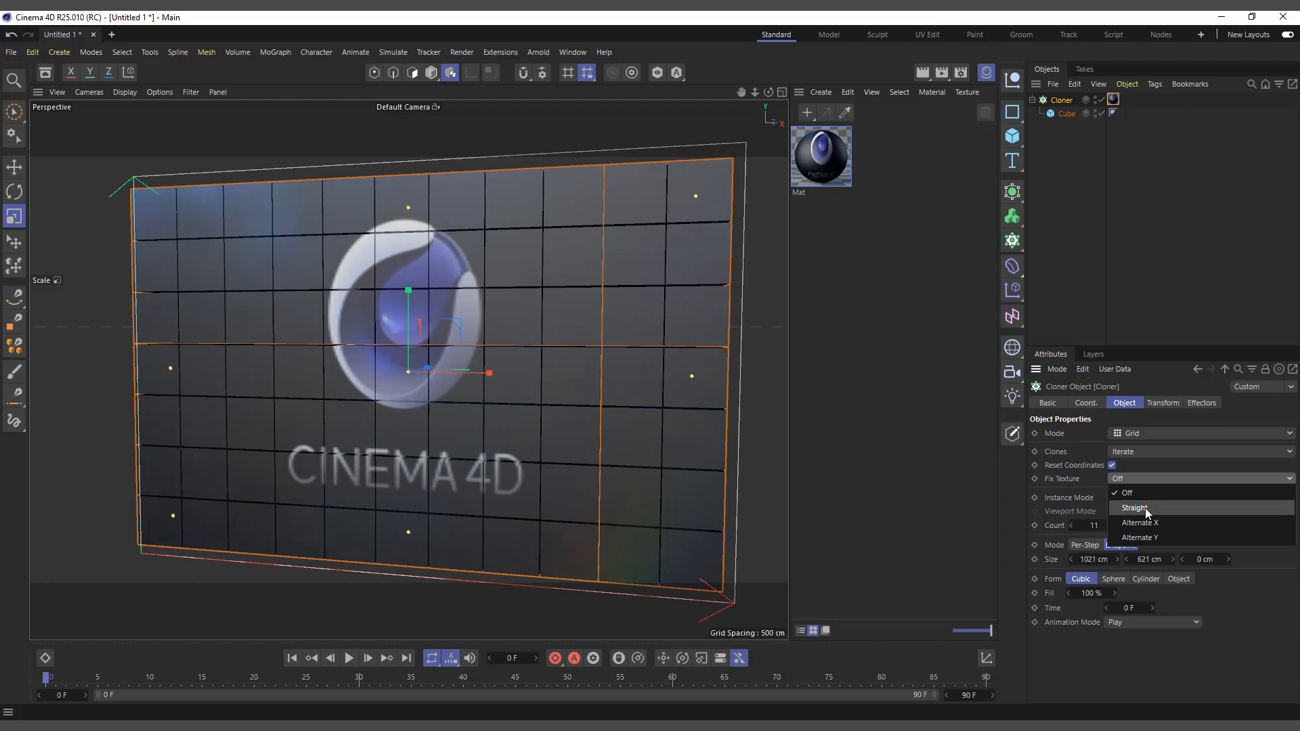
{"action": "left_click", "coordinate": [1134, 507]}
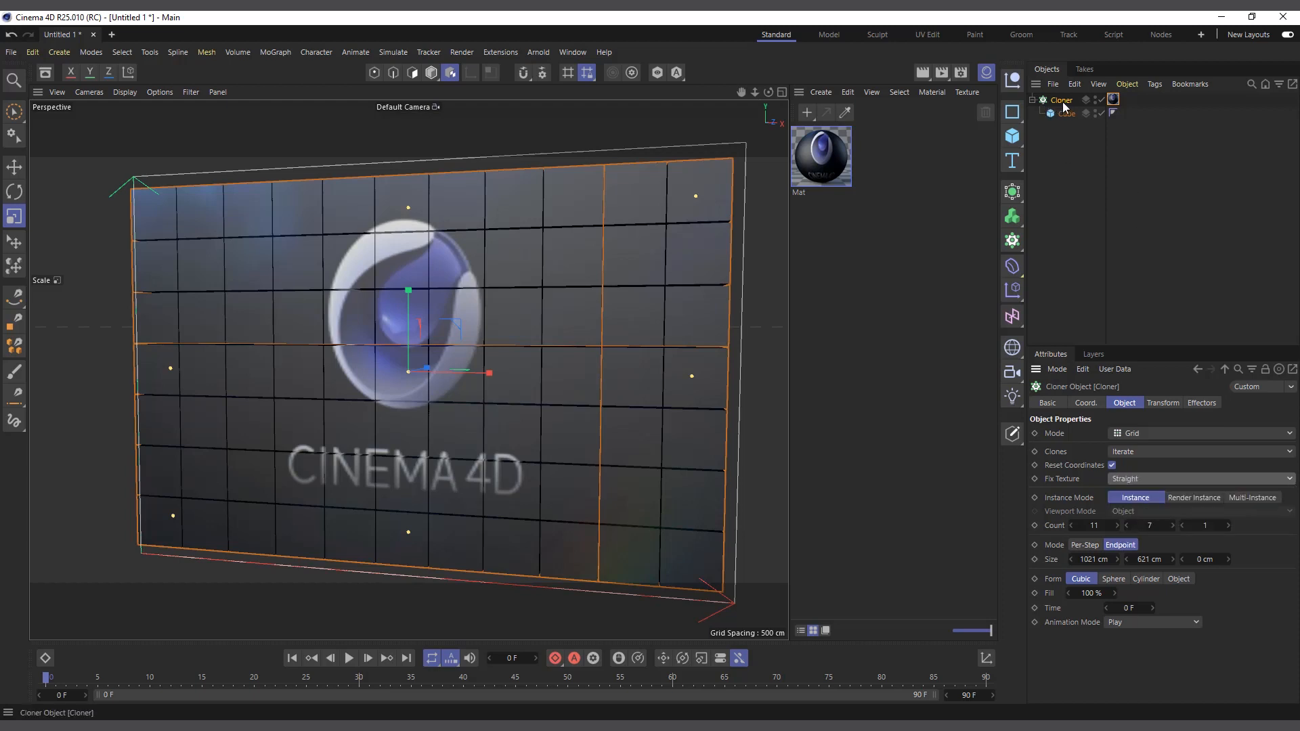
{"action": "left_click", "coordinate": [1163, 403]}
{"action": "mouse_move", "coordinate": [1171, 456]}
{"action": "left_mouse_down"}
{"action": "mouse_move", "coordinate": [1232, 456]}
{"action": "mouse_move", "coordinate": [1191, 456]}
{"action": "left_mouse_up"}
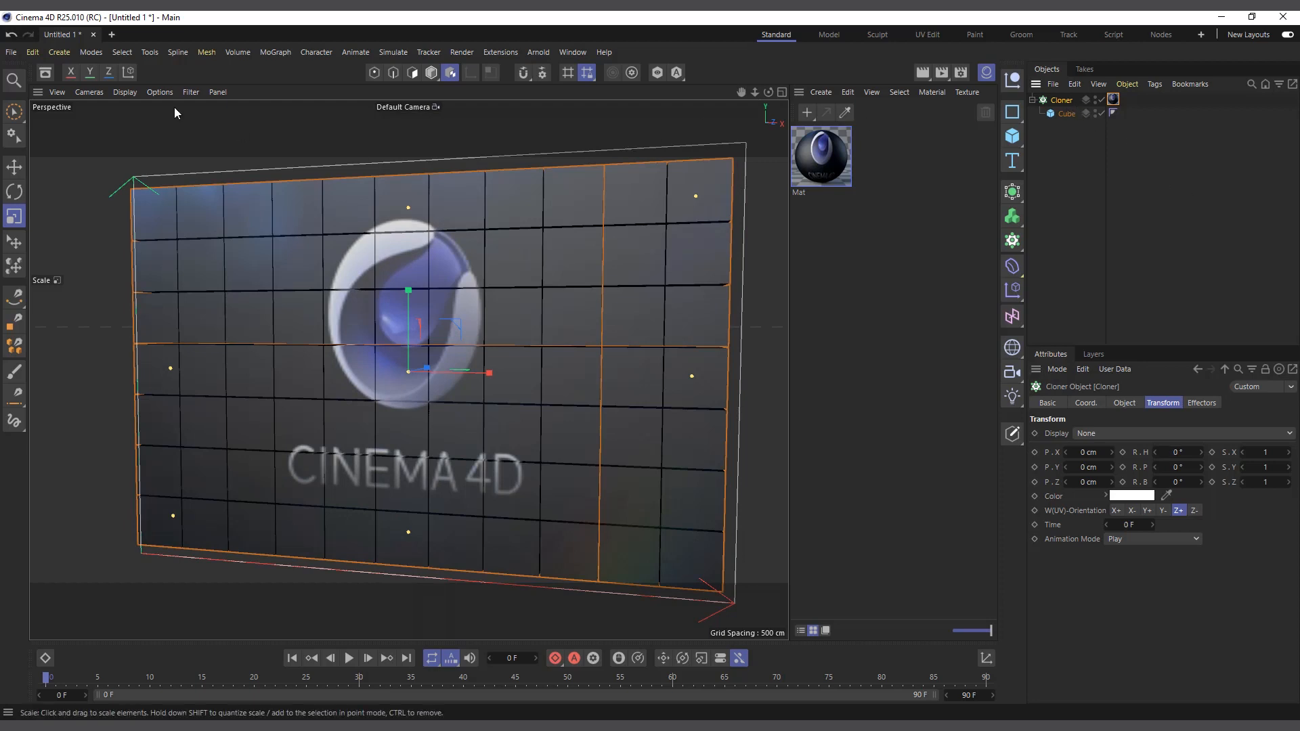
- Add a Random effector to the Cloner with position offsets of X 124 cm, Y -77 cm and Z 587 cm
{"action": "left_click", "coordinate": [274, 52]}
{"action": "mouse_move", "coordinate": [318, 73]}
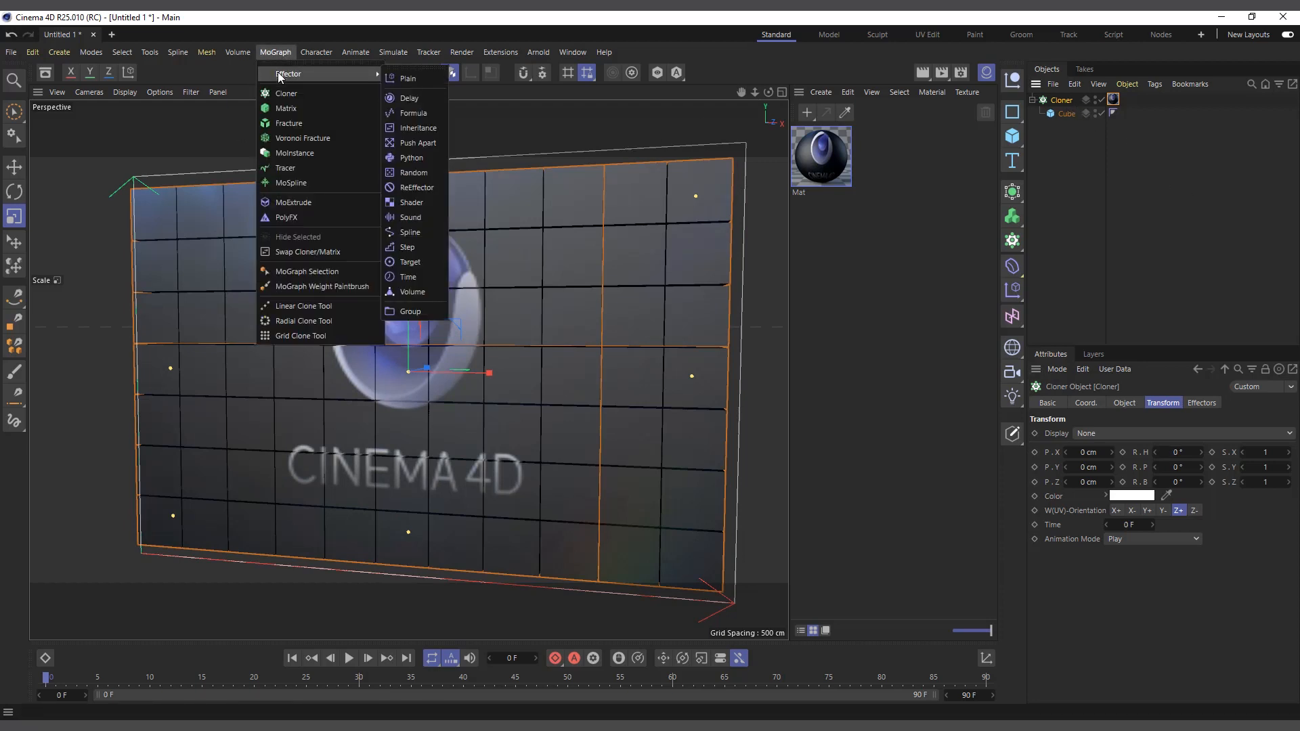
{"action": "left_click", "coordinate": [416, 170]}
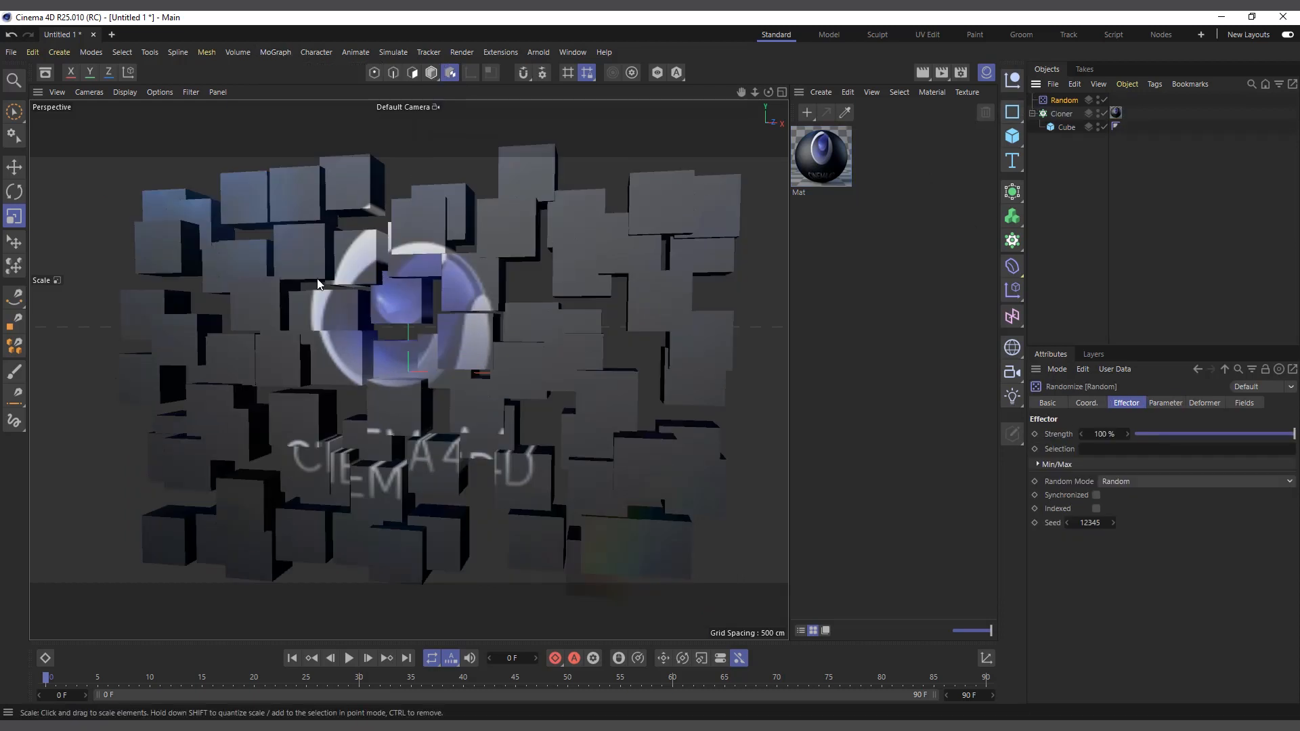
{"action": "left_click", "coordinate": [1164, 403]}
{"action": "mouse_move", "coordinate": [1123, 489]}
{"action": "left_mouse_down"}
{"action": "mouse_move", "coordinate": [1137, 533]}
{"action": "mouse_move", "coordinate": [1125, 515]}
{"action": "mouse_move", "coordinate": [1114, 528]}
{"action": "mouse_move", "coordinate": [1212, 520]}
{"action": "left_mouse_up"}
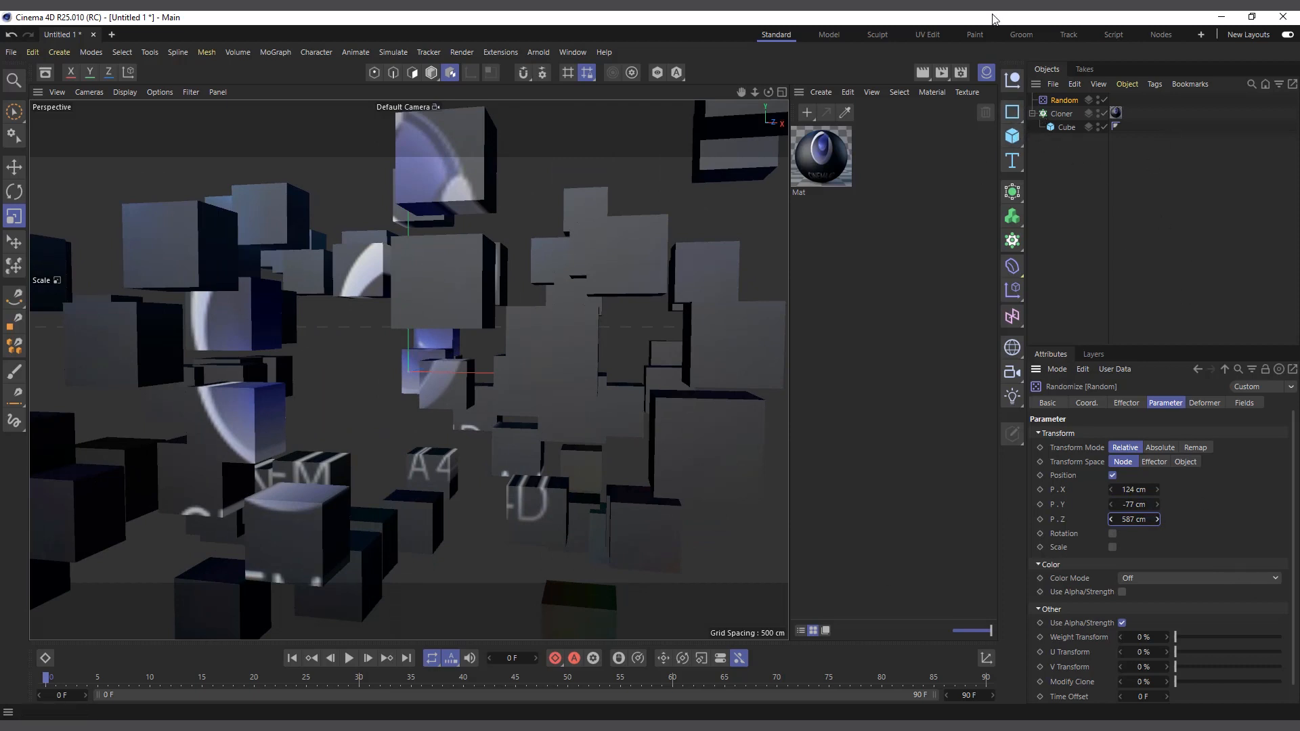
- Review the Cloner's Fix Texture choices and examine how the texture sits on the scattered cubes from several angles
{"action": "left_click", "coordinate": [1061, 114]}
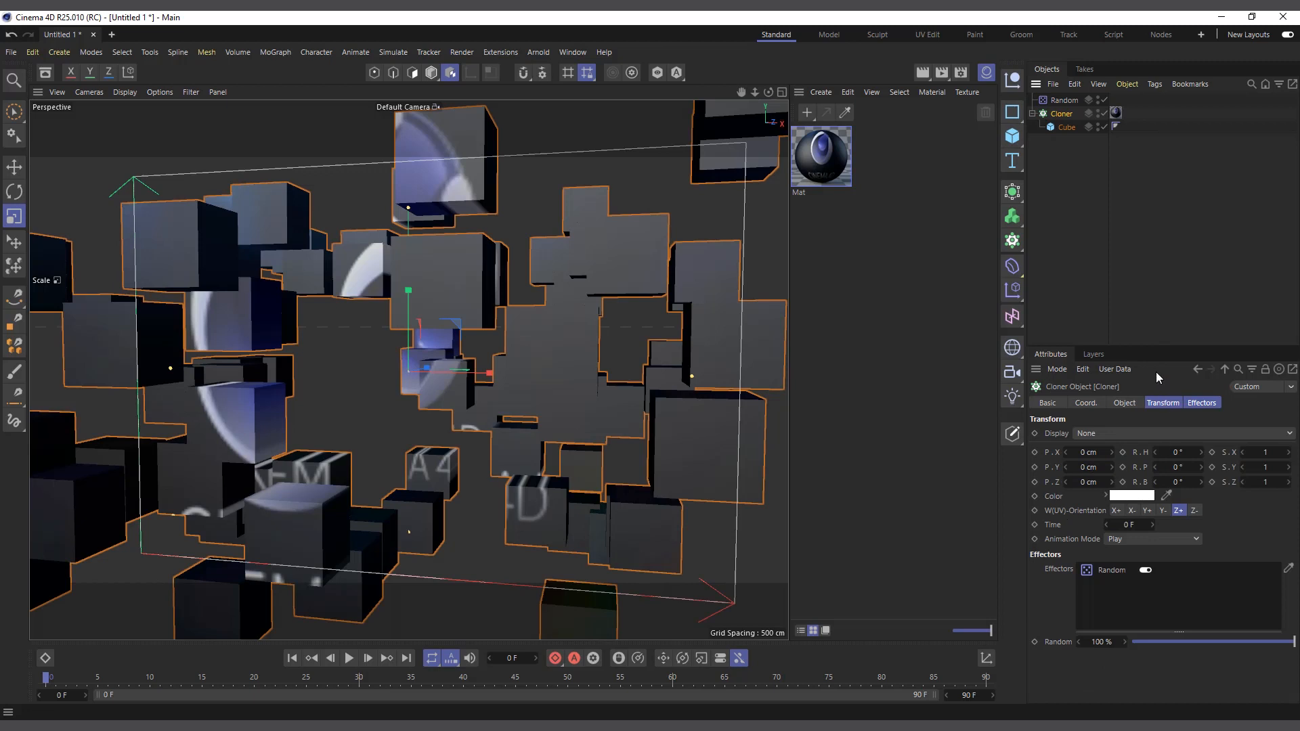
{"action": "left_click", "coordinate": [1126, 404]}
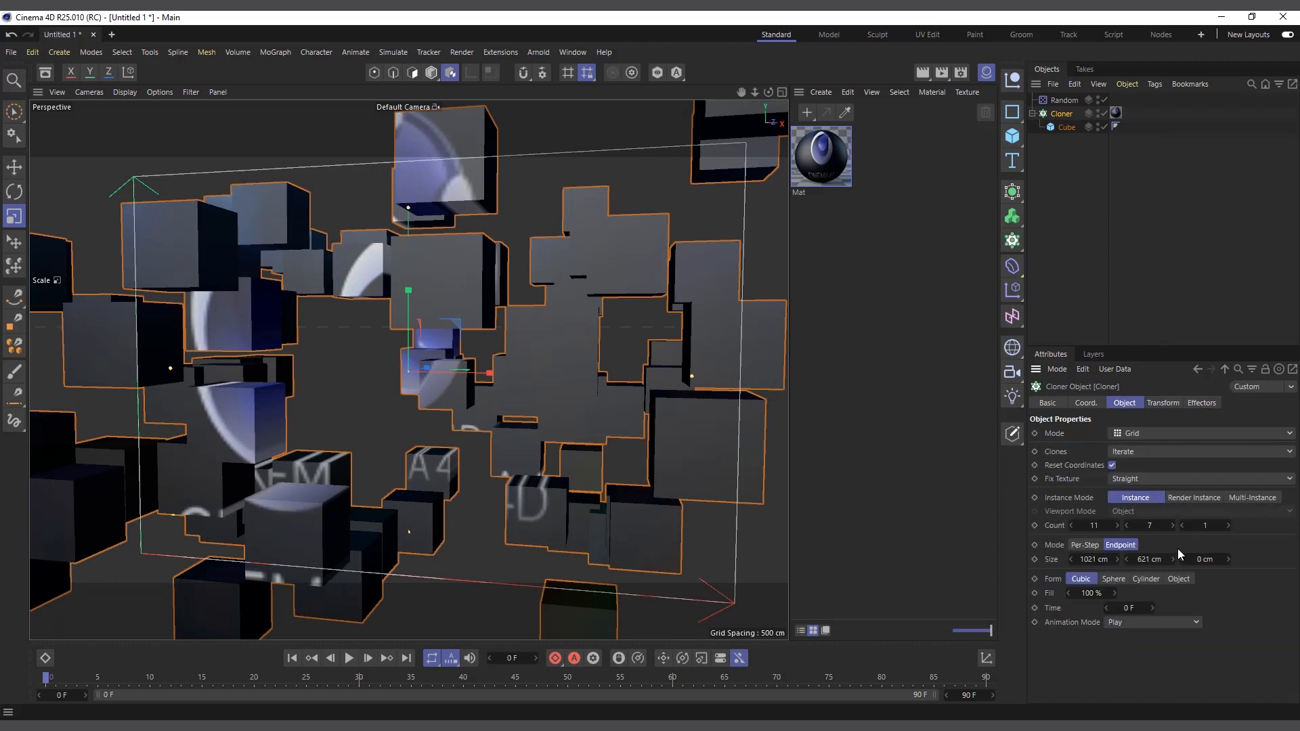
{"action": "left_click", "coordinate": [1159, 477]}
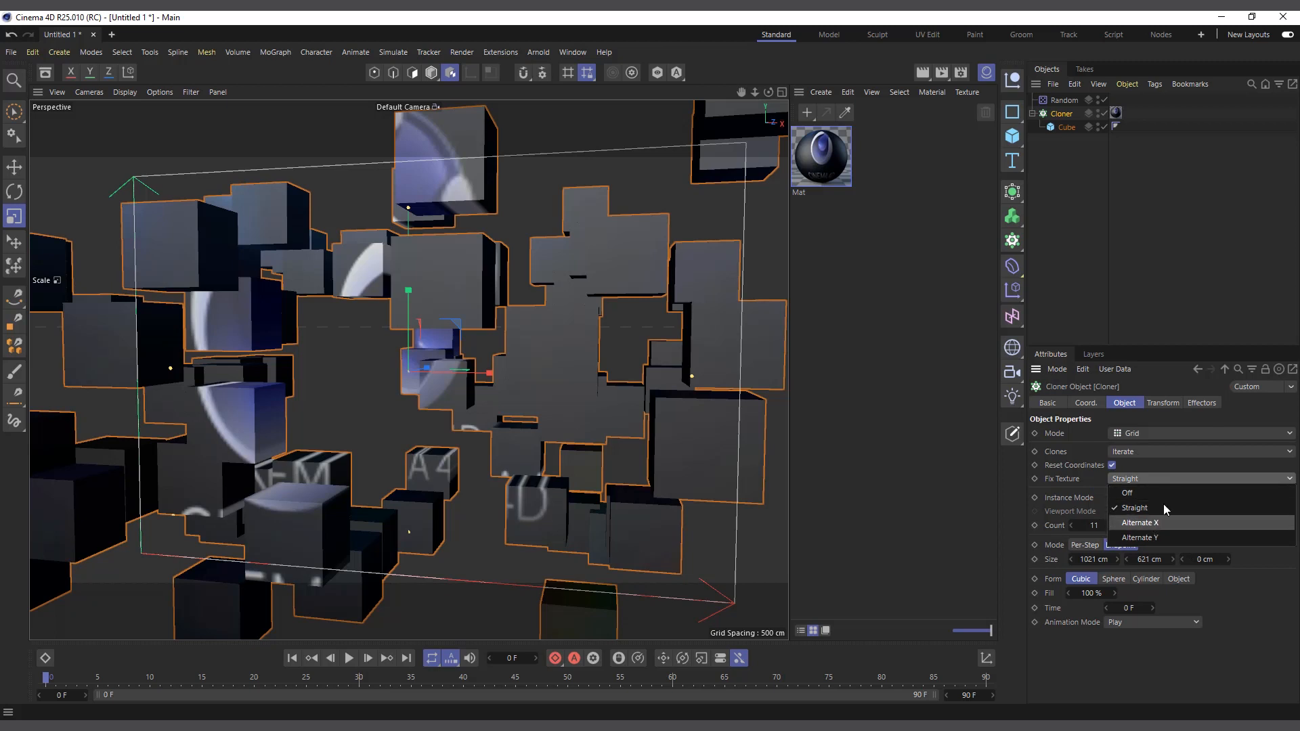
{"action": "left_click", "coordinate": [1247, 603]}
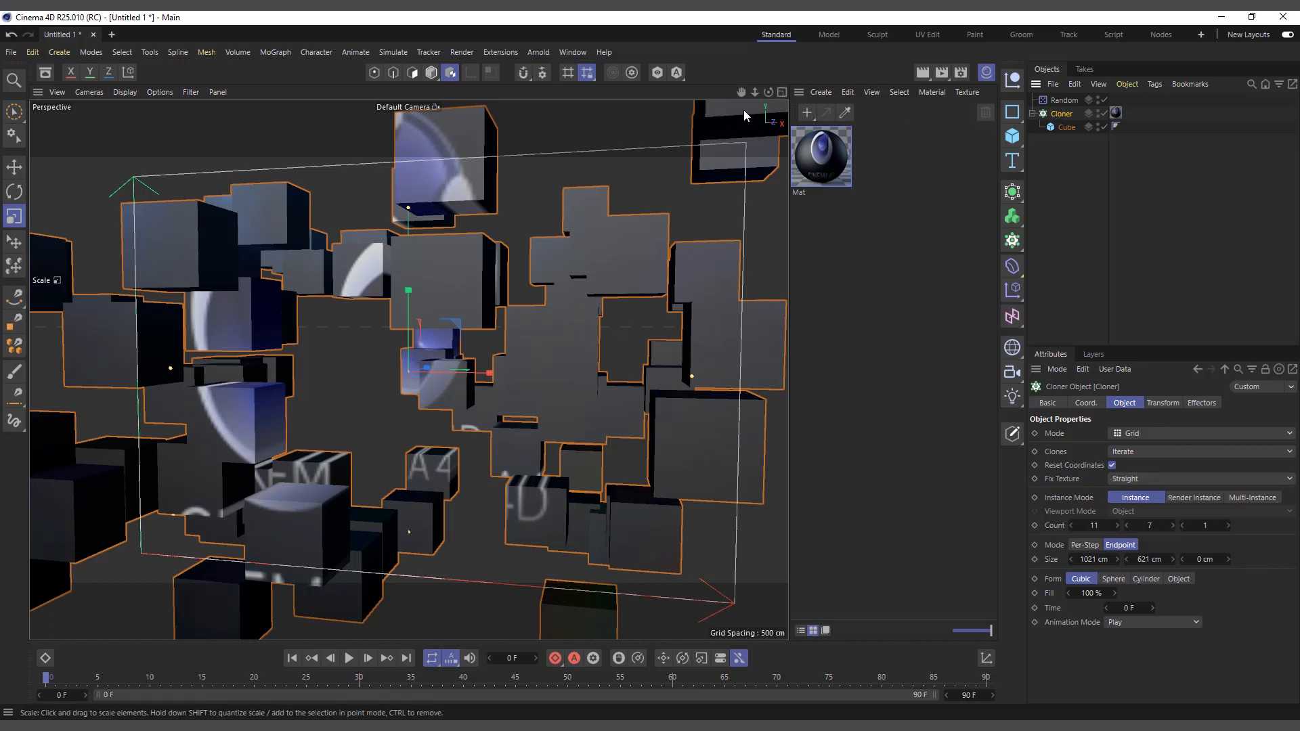
{"action": "left_click_drag", "start_coordinate": [769, 92], "coordinate": [628, 319]}
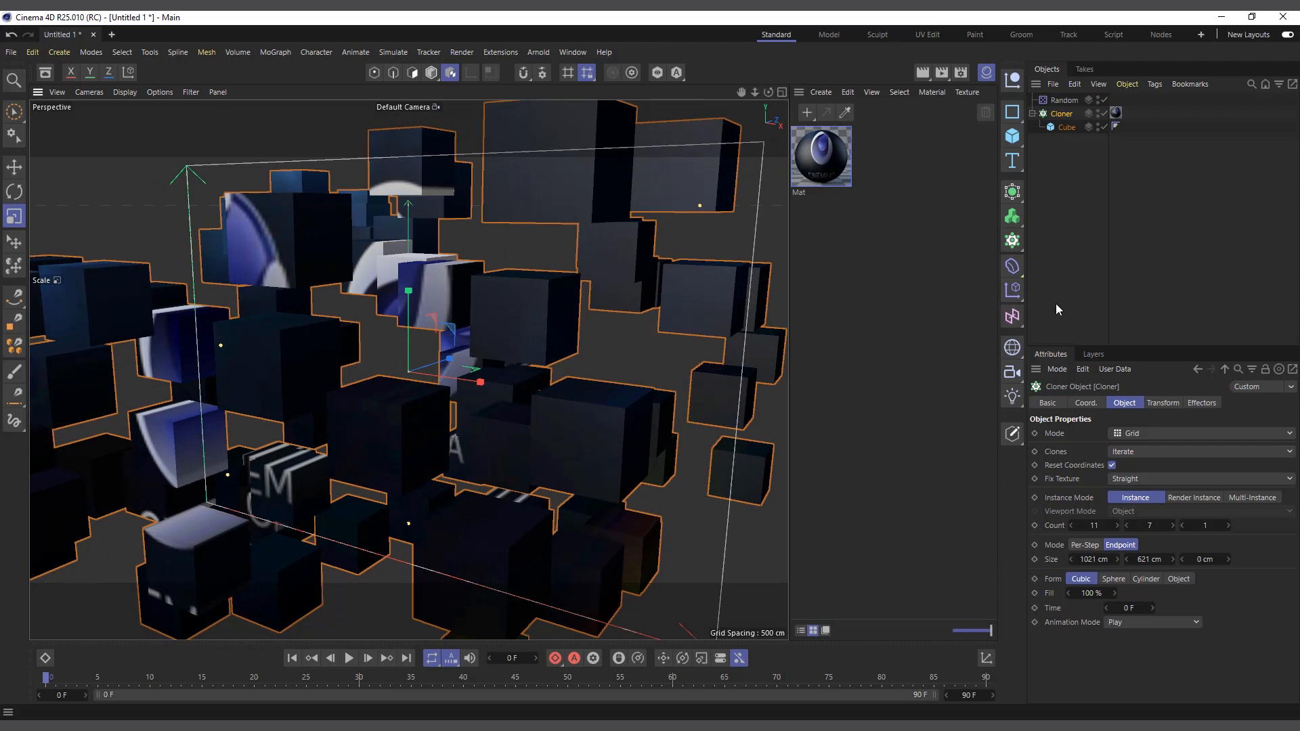
{"action": "left_click", "coordinate": [1152, 478]}
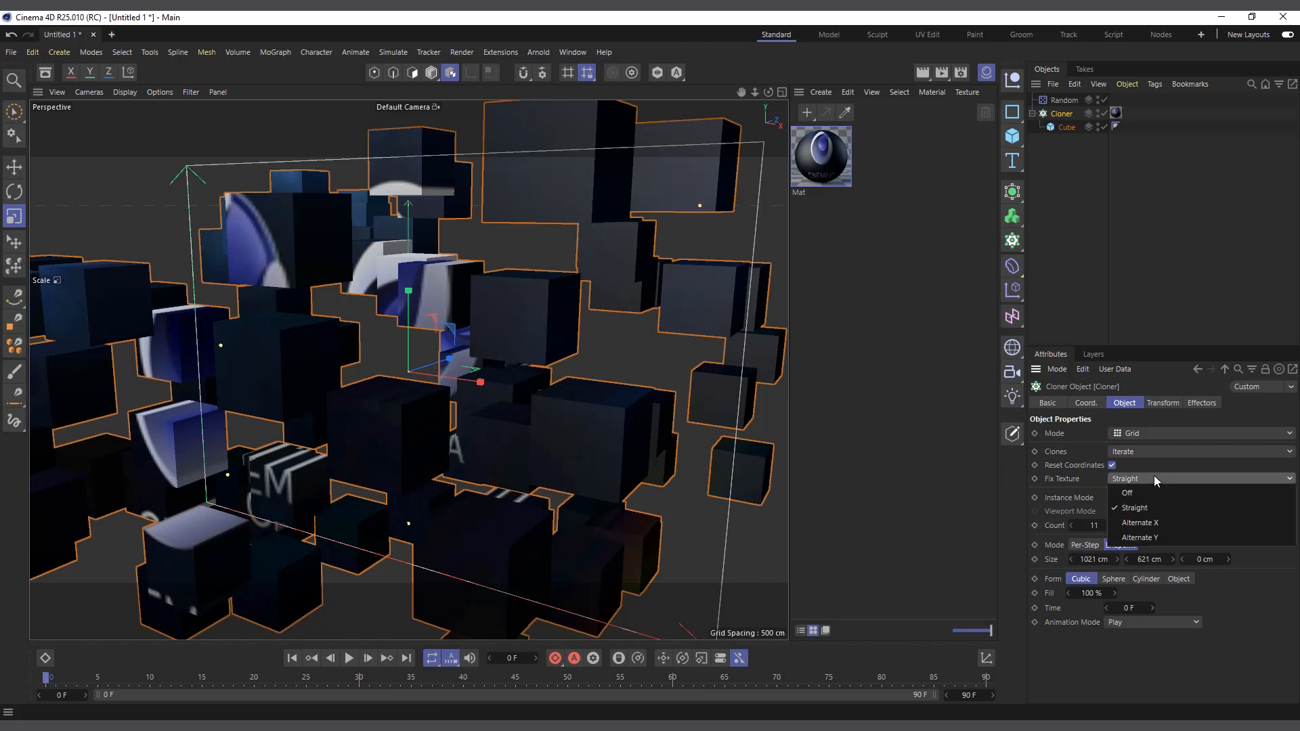
{"action": "left_click", "coordinate": [1237, 605]}
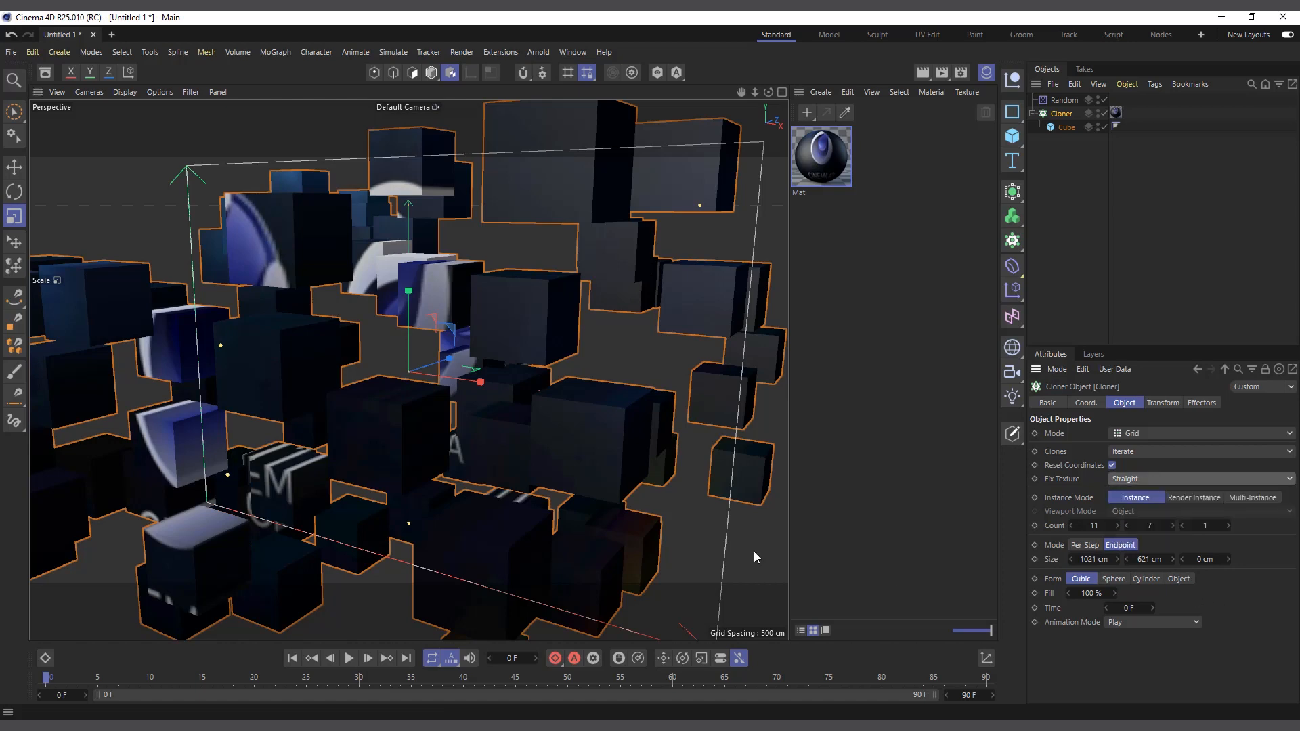
{"action": "left_click_drag", "start_coordinate": [768, 92], "coordinate": [794, 71]}
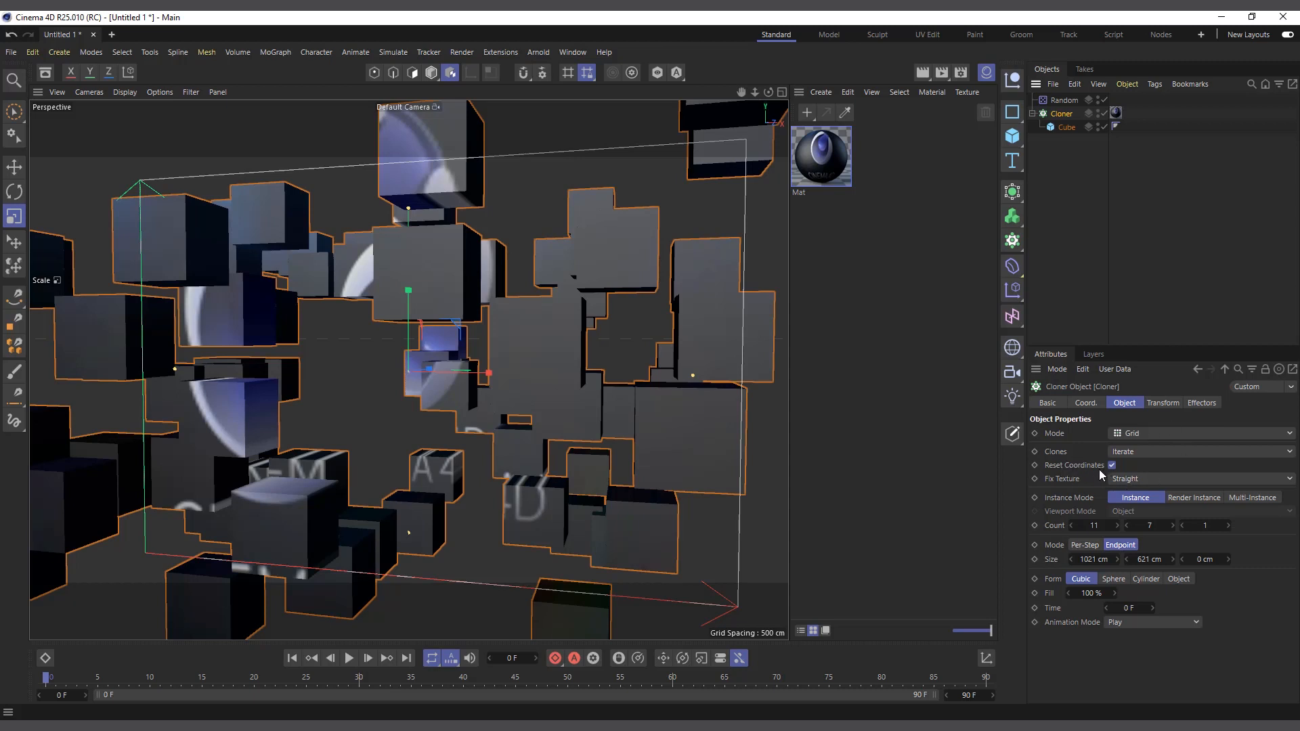
- Delete the Random effector and change the Cloner's mode from Grid to Linear
{"action": "left_click", "coordinate": [1062, 101]}
{"action": "key", "text": "Delete"}
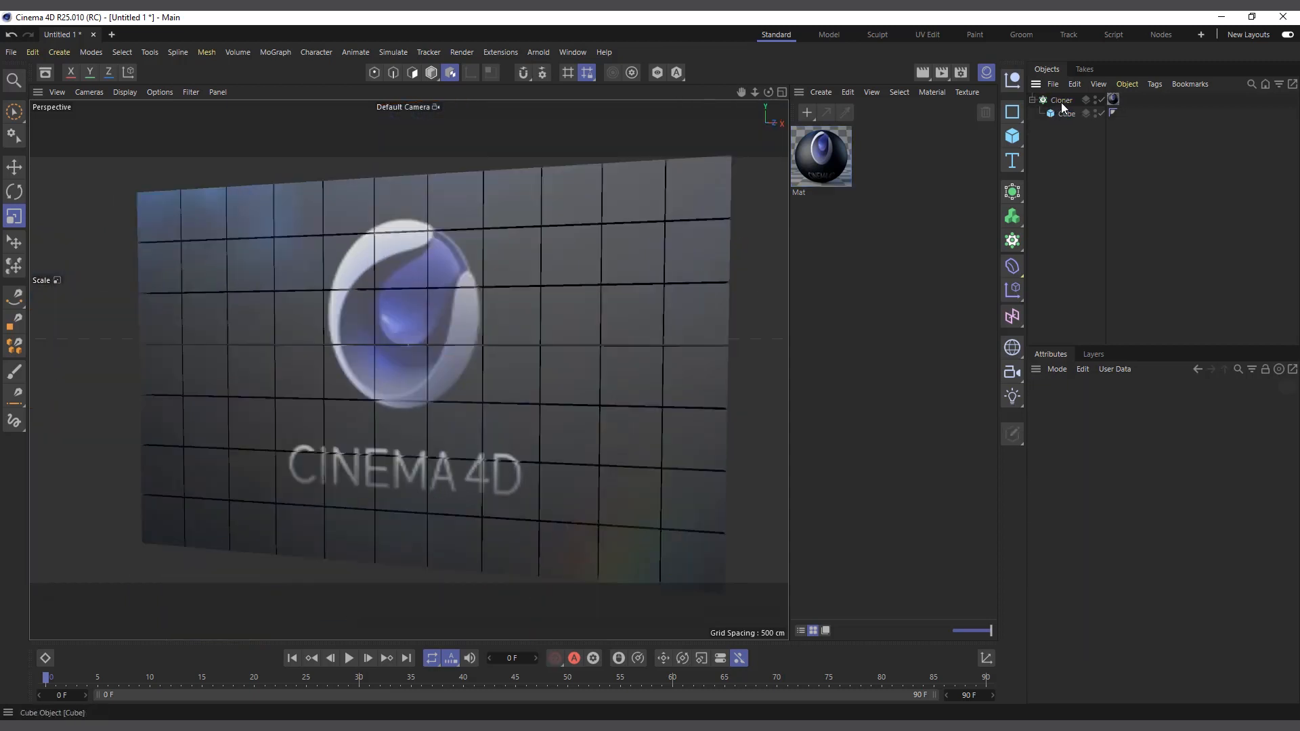
{"action": "left_click", "coordinate": [1062, 101]}
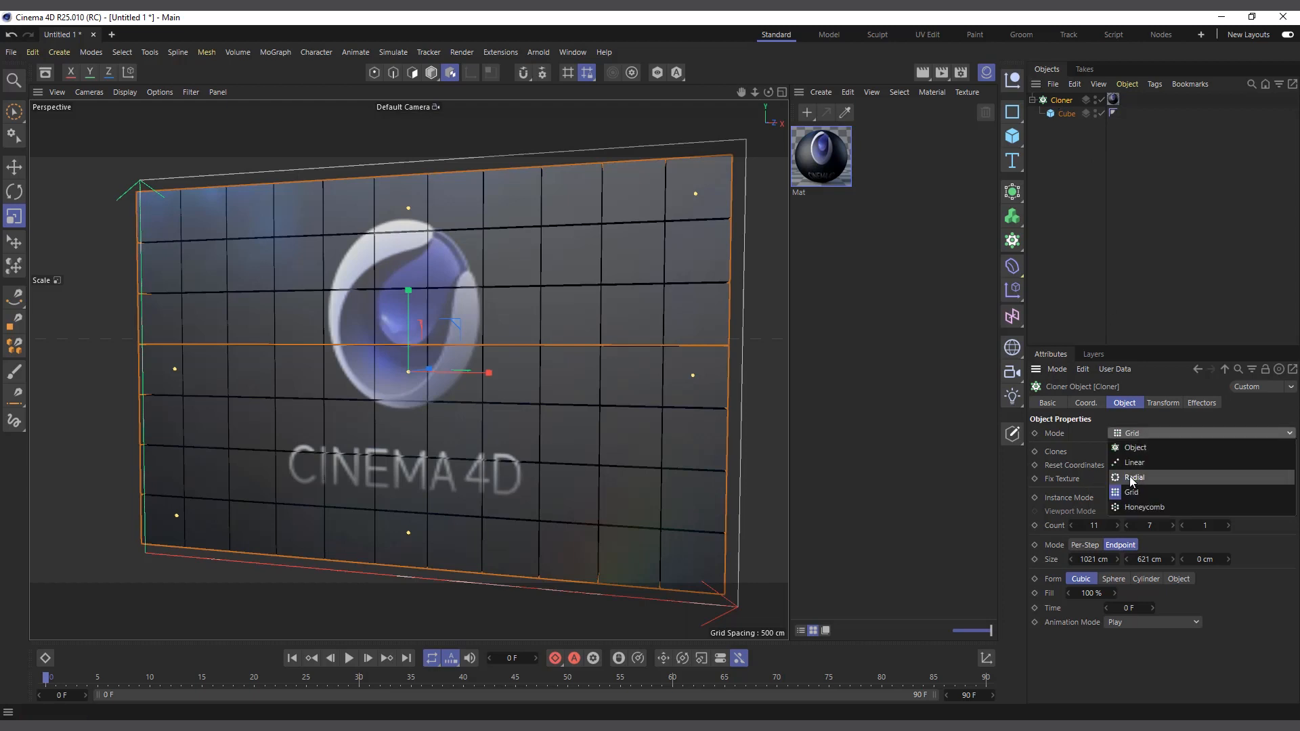
{"action": "left_click", "coordinate": [1134, 463]}
{"action": "scroll", "coordinate": [368, 383], "scroll_direction": "up", "scroll_amount": 2}
{"action": "scroll", "coordinate": [370, 396], "scroll_direction": "down", "scroll_amount": 2}
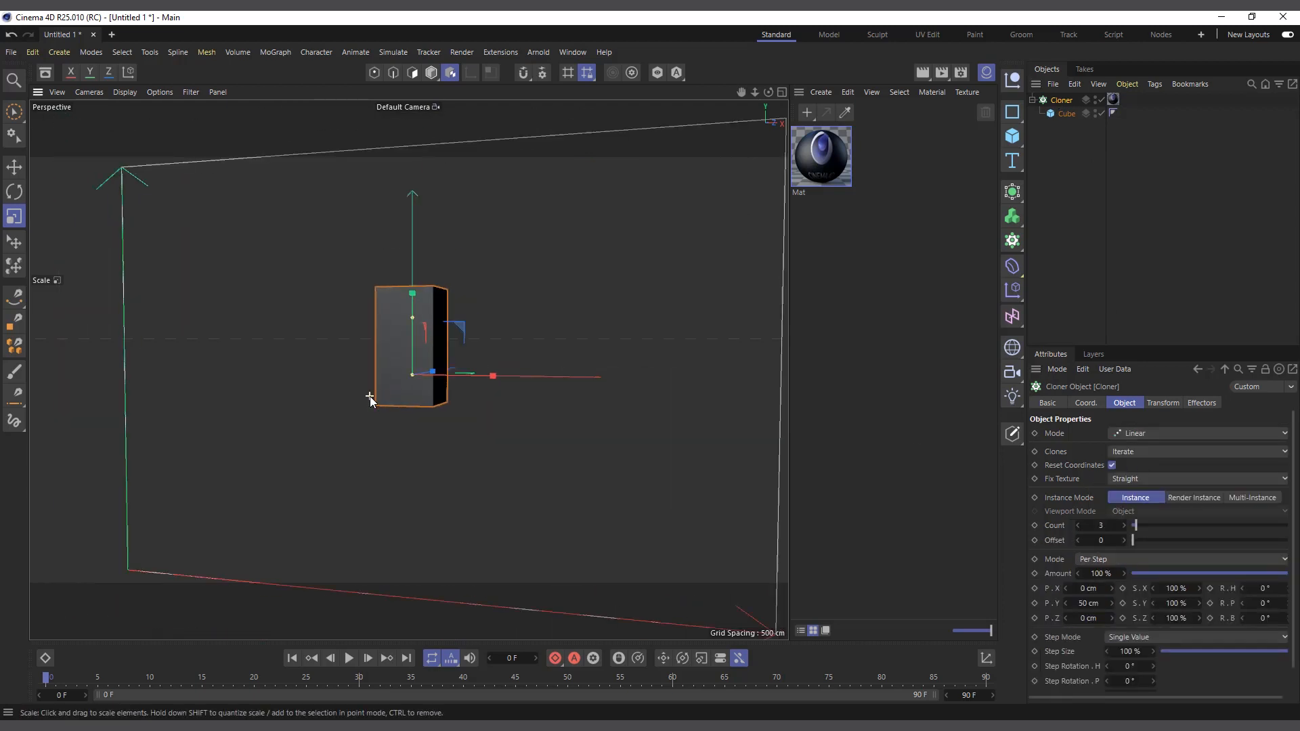
- Set the Linear Cloner's per-step Y position to 113 cm to separate the stacked cubes
{"action": "left_click", "coordinate": [1067, 114]}
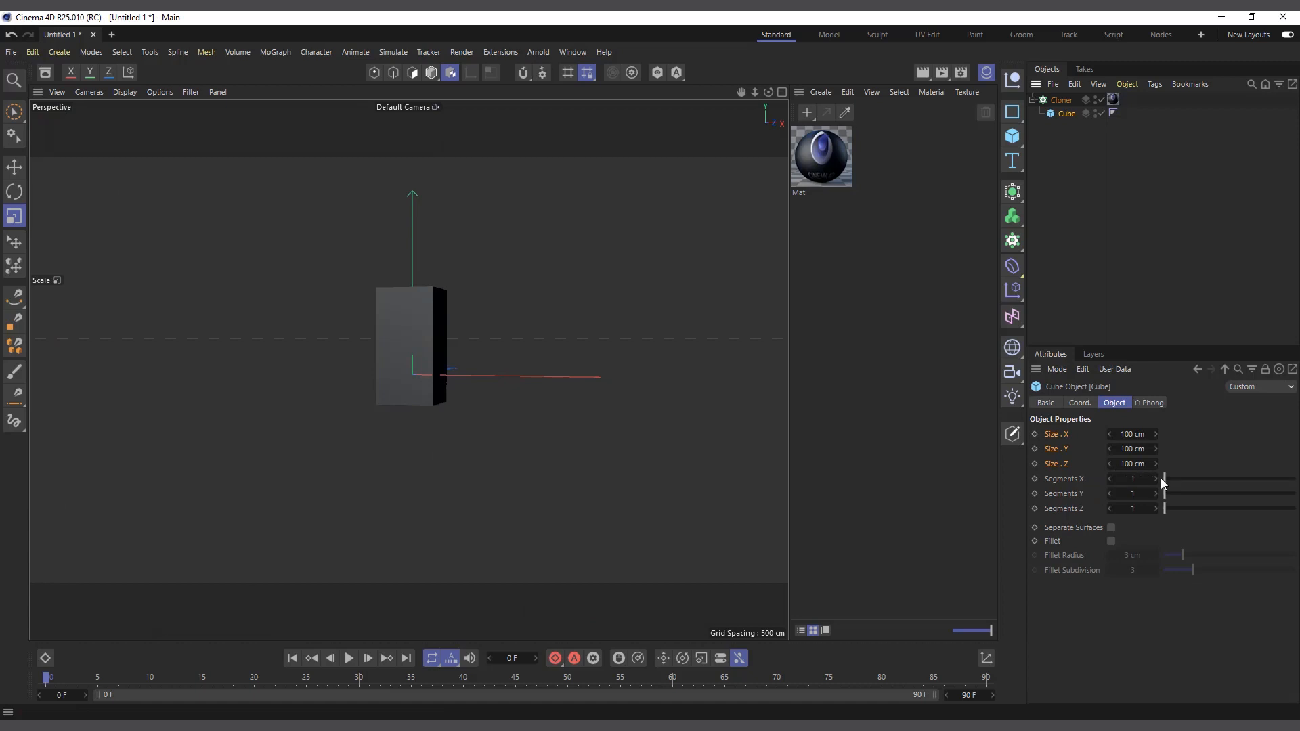
{"action": "left_click", "coordinate": [1056, 100]}
{"action": "left_click_drag", "start_coordinate": [1111, 603], "coordinate": [1075, 166]}
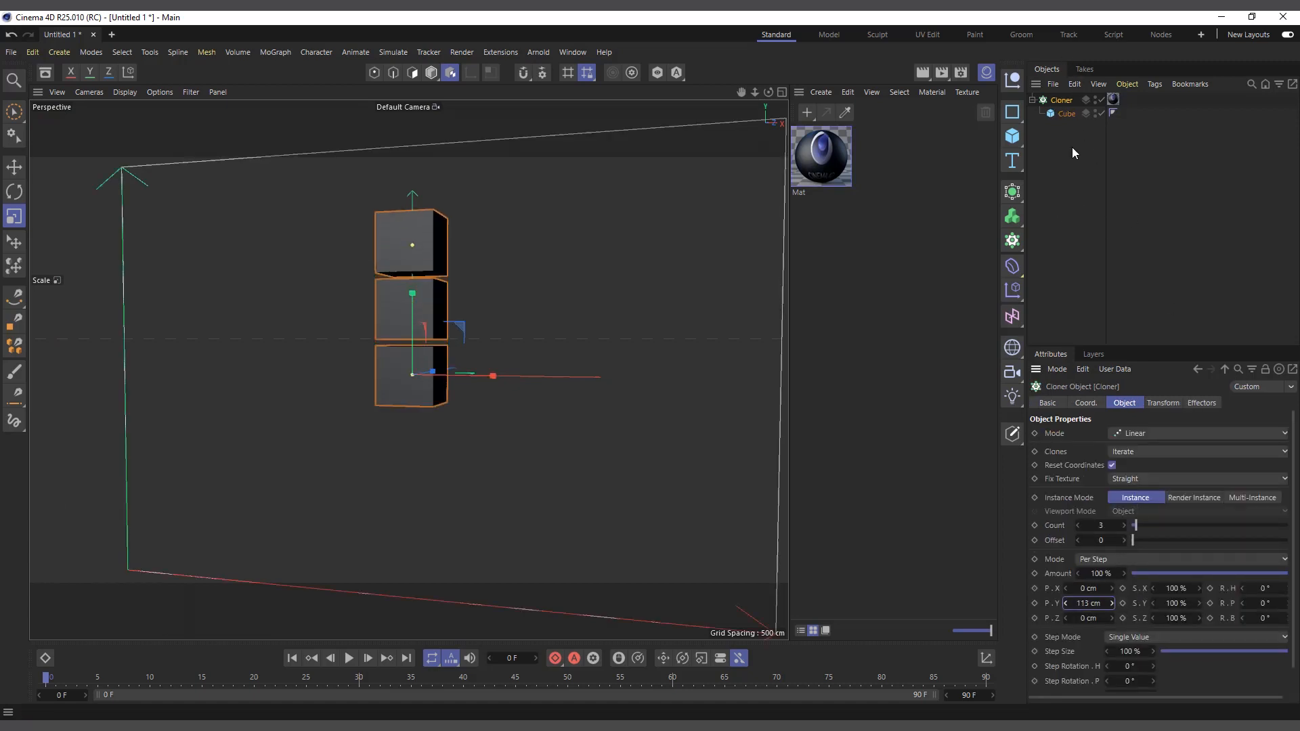
- Select the Cloner's child Cube, activate the Move tool, and switch from Texture mode to Model mode
{"action": "left_click", "coordinate": [1066, 114]}
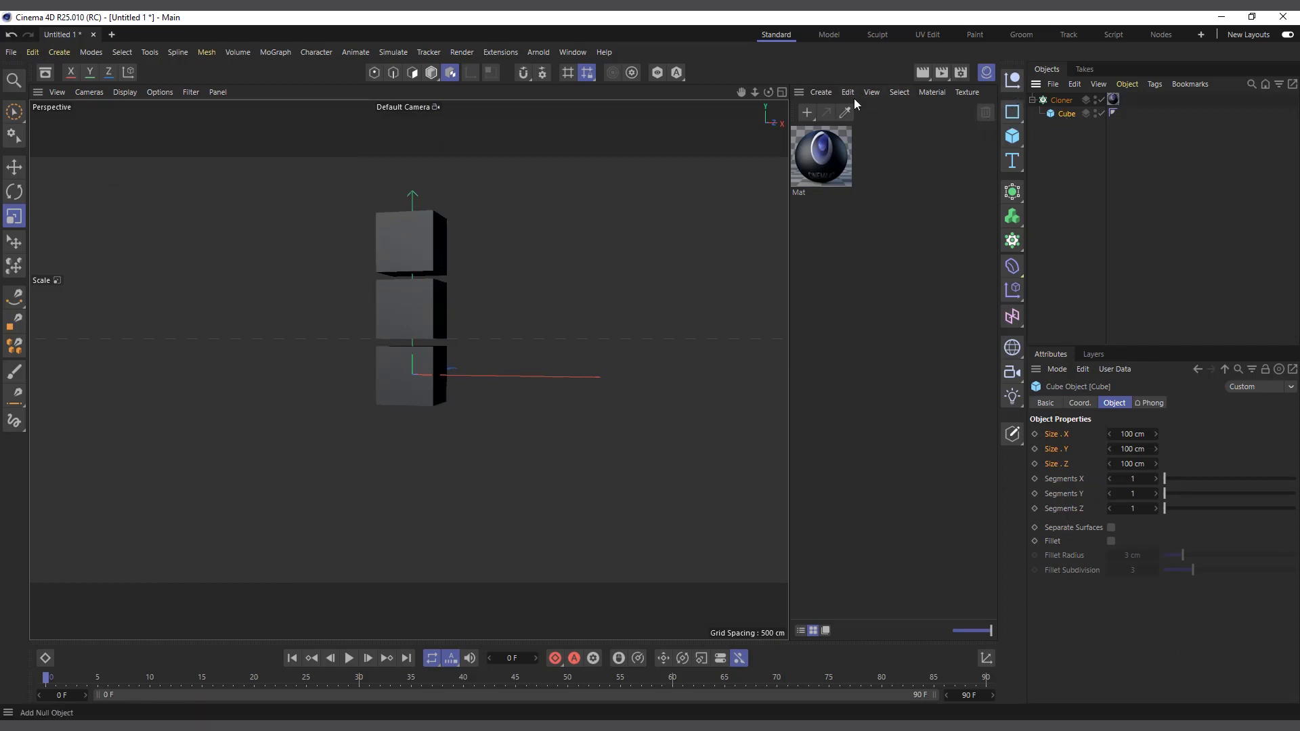
{"action": "left_click", "coordinate": [13, 166]}
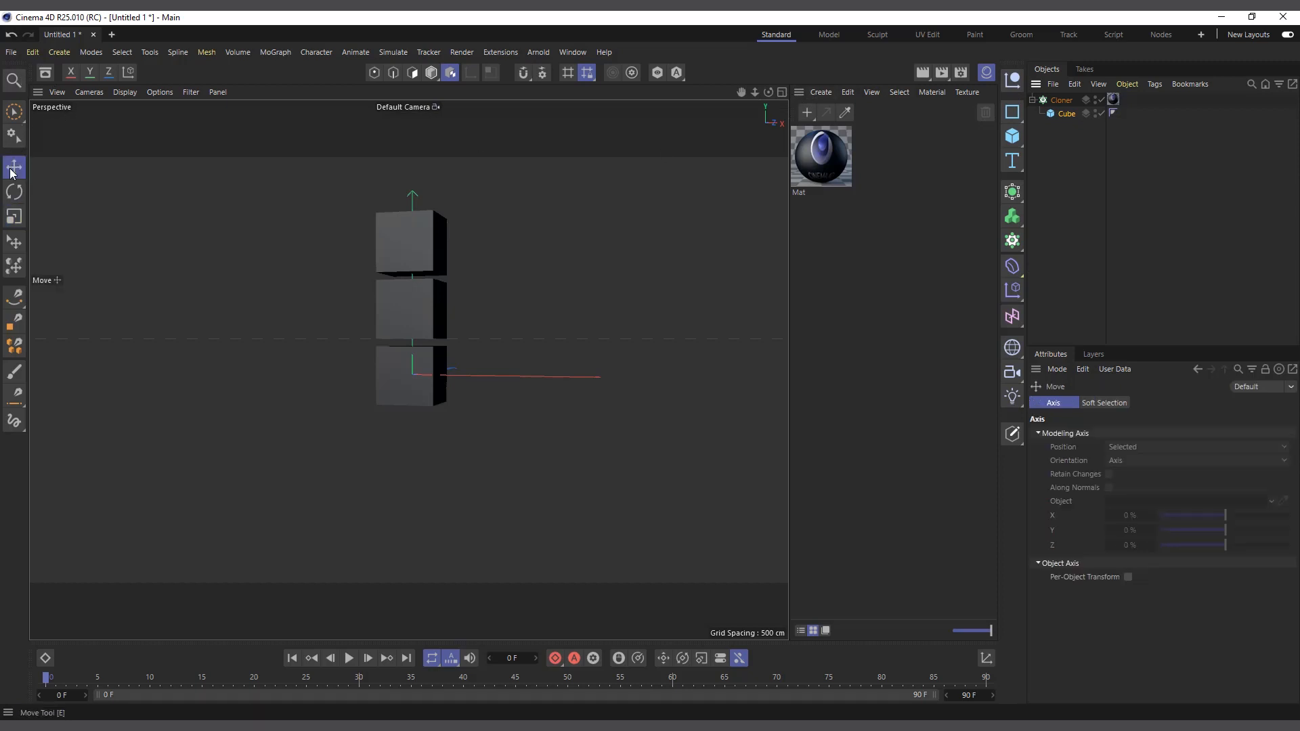
{"action": "left_click", "coordinate": [1064, 116]}
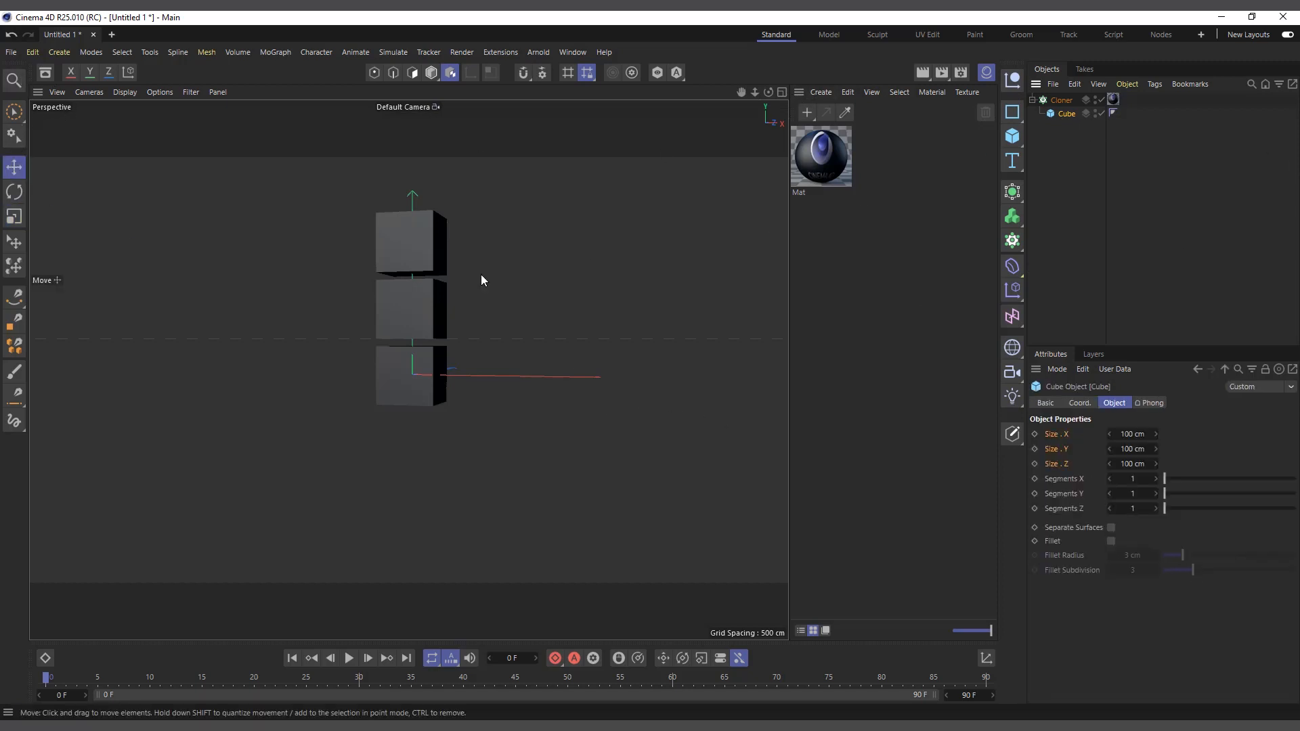
{"action": "scroll", "coordinate": [343, 522], "scroll_direction": "down", "scroll_amount": 6}
{"action": "scroll", "coordinate": [360, 449], "scroll_direction": "up", "scroll_amount": 3}
{"action": "scroll", "coordinate": [378, 436], "scroll_direction": "up", "scroll_amount": 1}
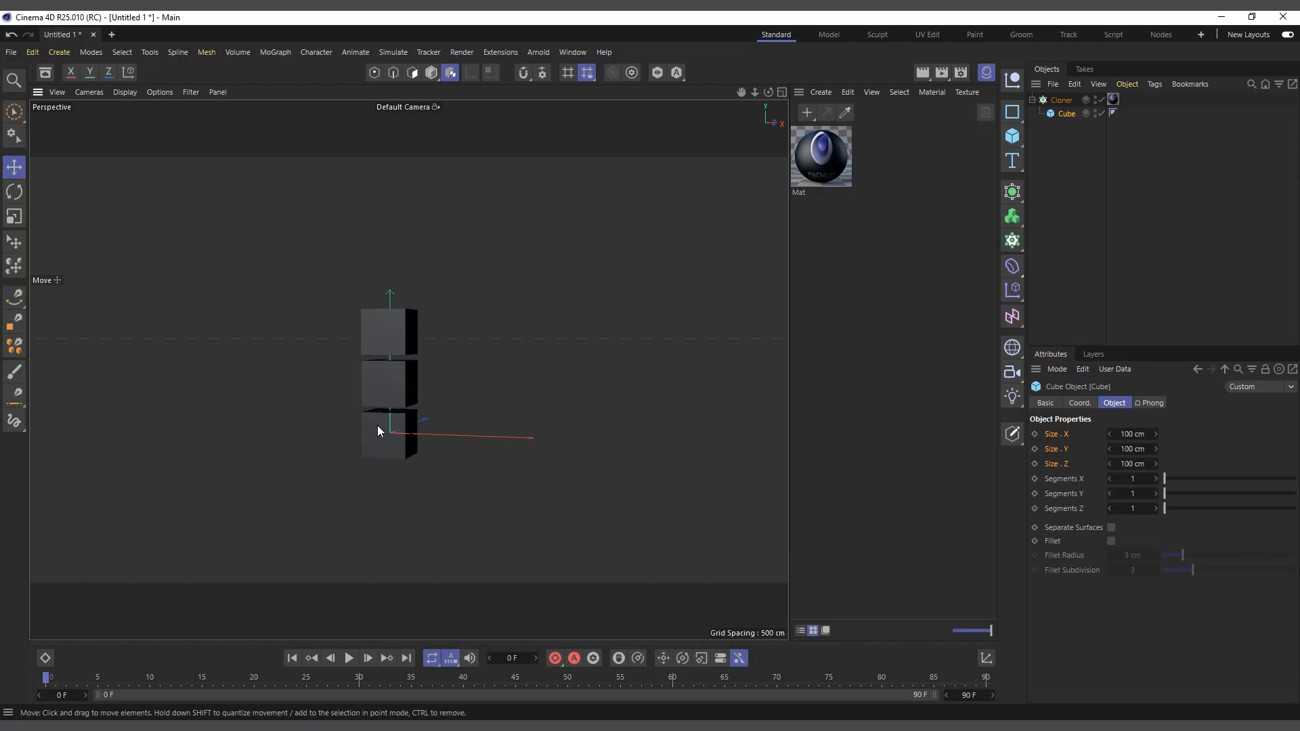
{"action": "left_click", "coordinate": [430, 73]}
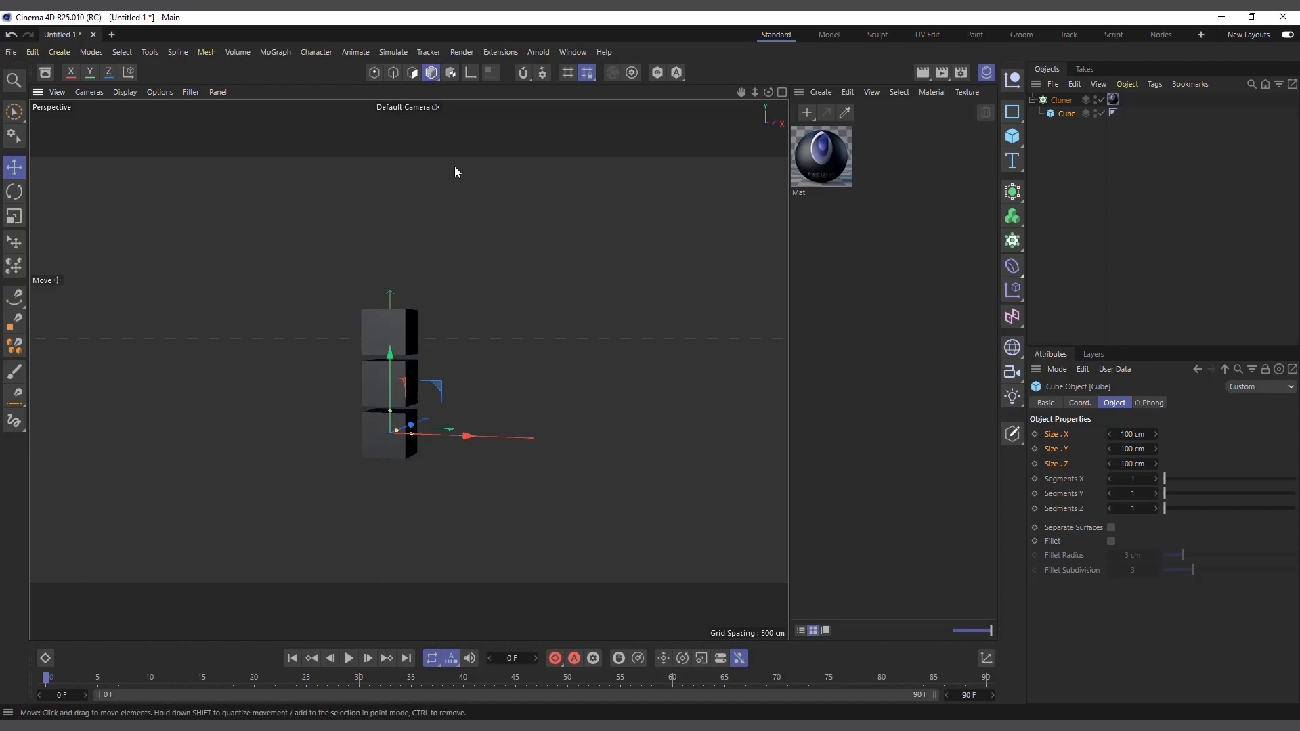
{"action": "scroll", "coordinate": [361, 311], "scroll_direction": "up", "scroll_amount": 3}
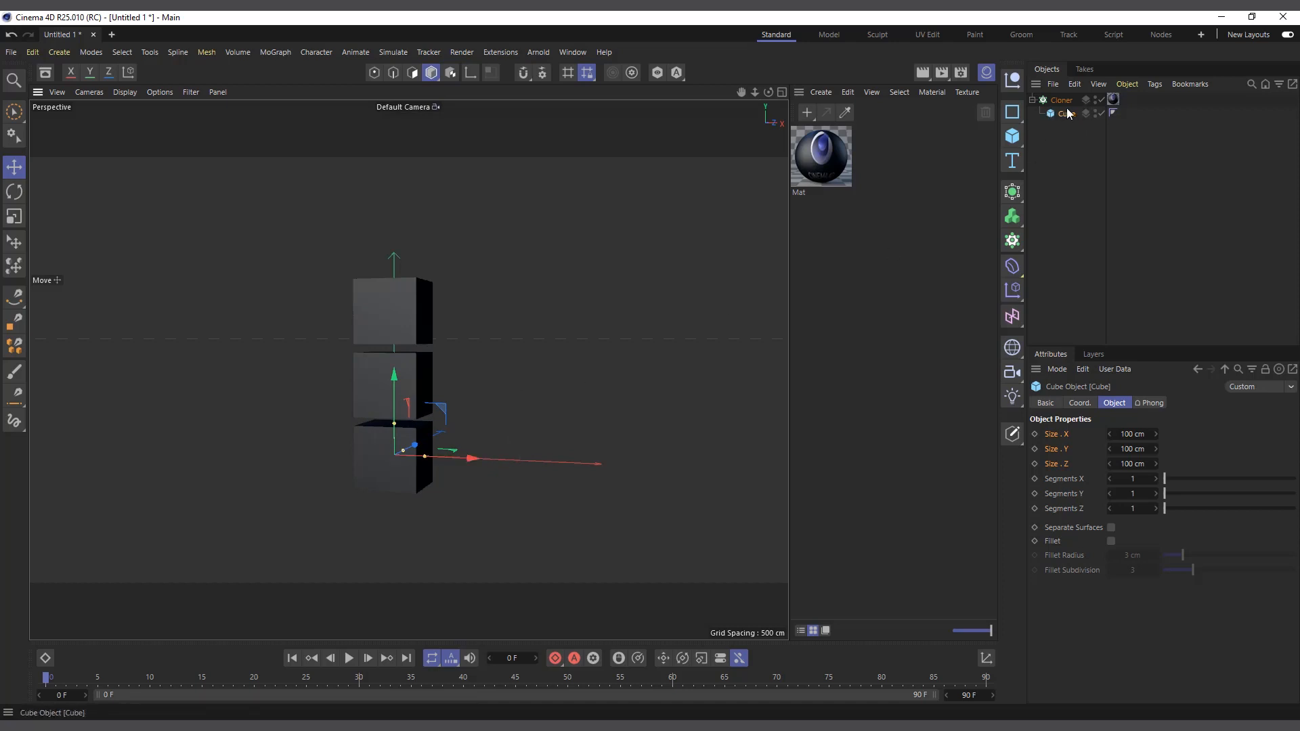
- Move the Cloner's child Cube along the X axis and turn off Reset Coordinates on the Cloner
{"action": "left_click_drag", "start_coordinate": [483, 461], "coordinate": [660, 466]}
{"action": "key", "text": "ctrl+z"}
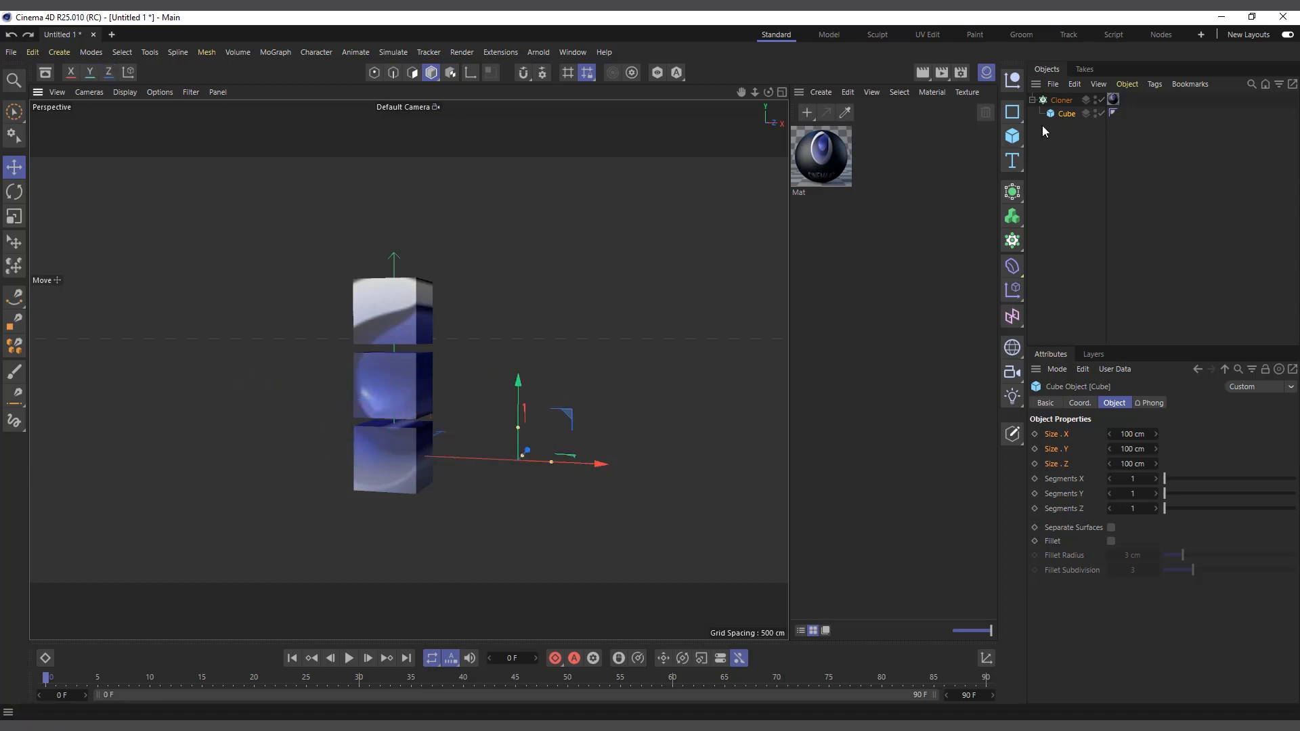
{"action": "left_click", "coordinate": [1061, 99]}
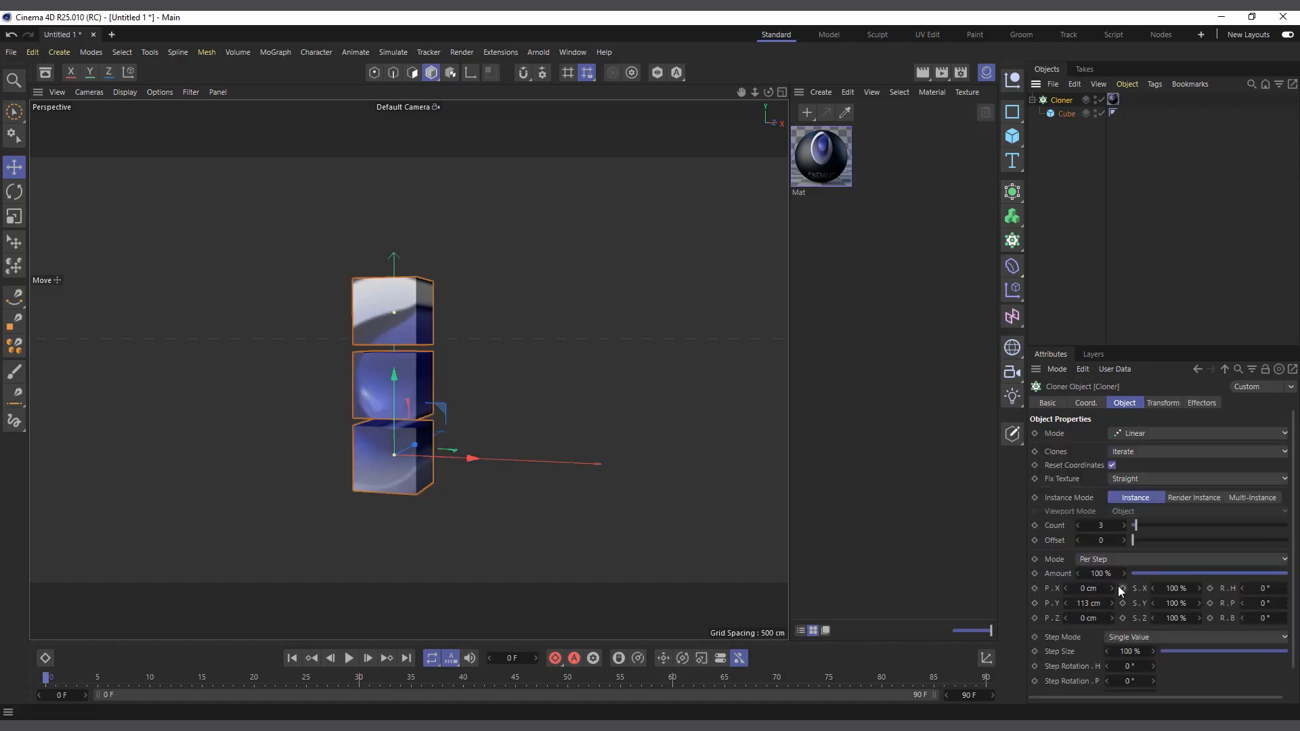
{"action": "left_click", "coordinate": [1112, 465]}
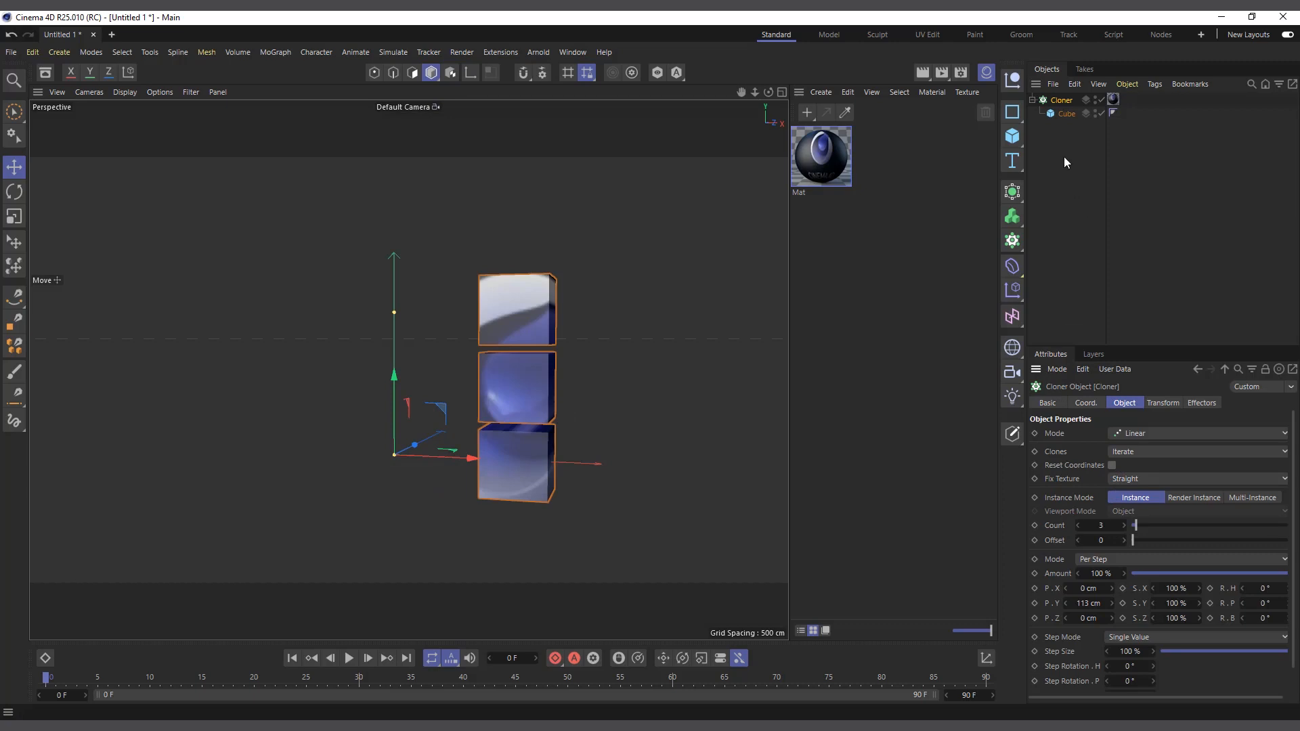
- Move the child Cube farther along X to shift the whole clone stack
{"action": "left_click", "coordinate": [1063, 114]}
{"action": "left_click_drag", "start_coordinate": [595, 467], "coordinate": [674, 516]}
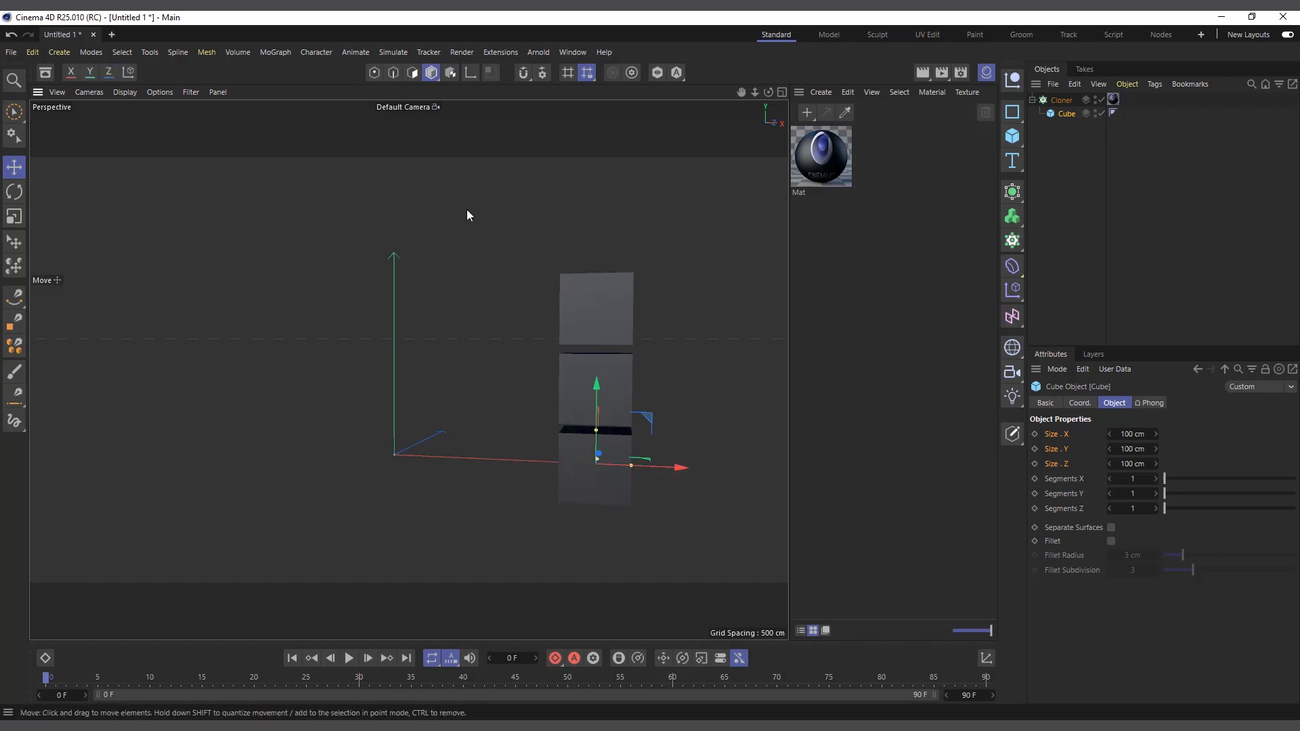
{"action": "left_click", "coordinate": [1056, 100]}
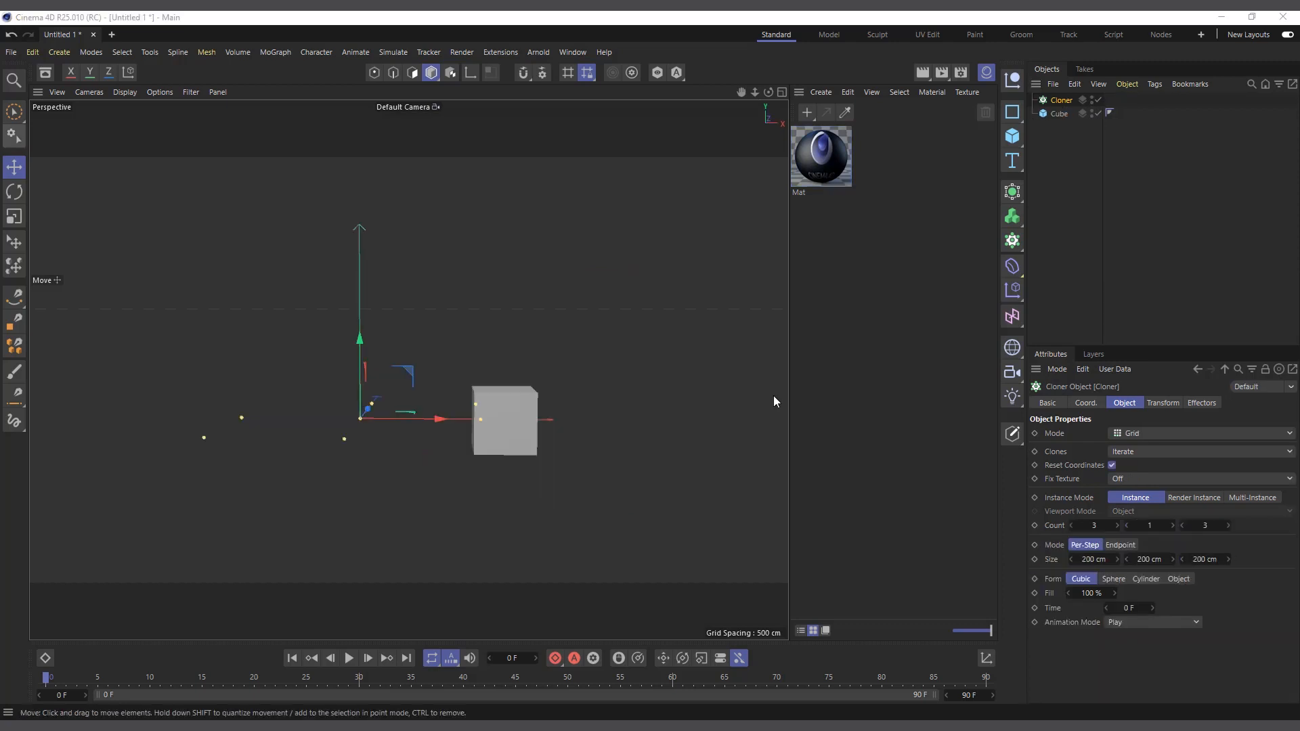
- Move the separate Cube farther along X away from the Cloner's axis and make it a child of the Cloner
{"action": "left_click", "coordinate": [1058, 114]}
{"action": "left_click_drag", "start_coordinate": [595, 412], "coordinate": [657, 423]}
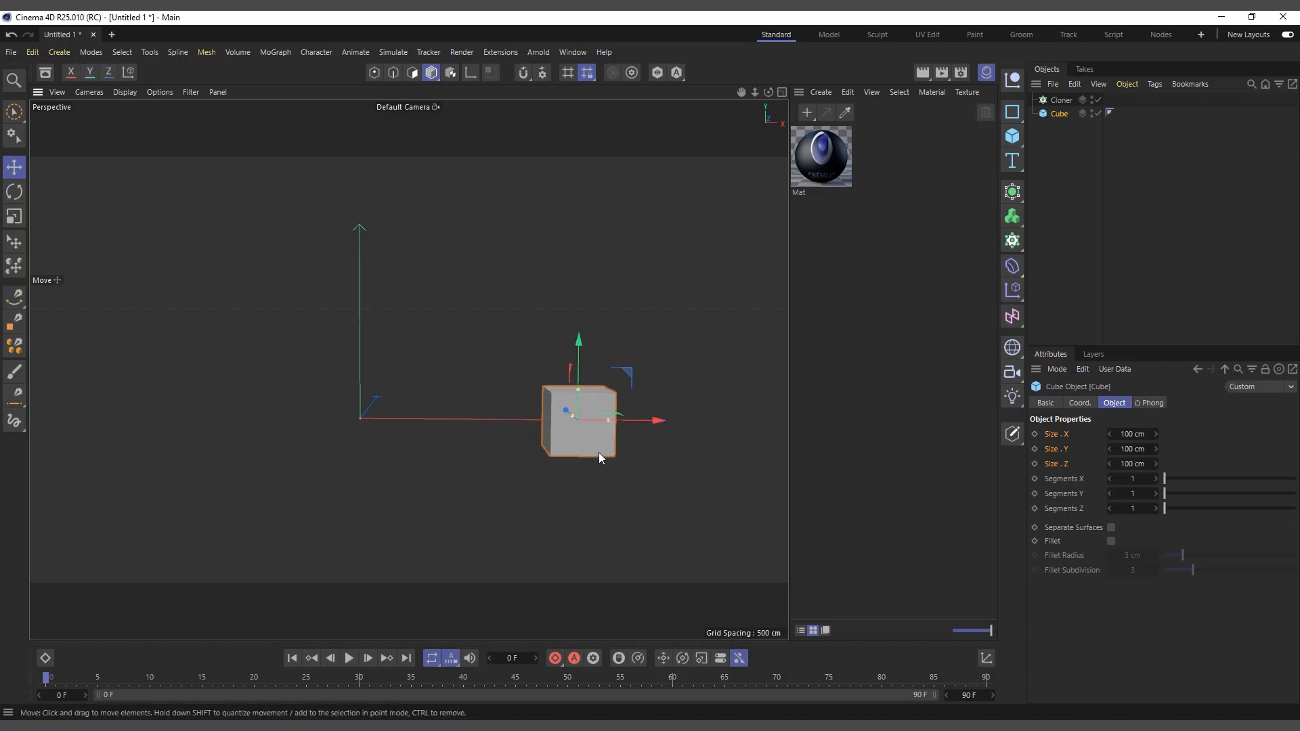
{"action": "scroll", "coordinate": [681, 326], "scroll_direction": "up", "scroll_amount": 2}
{"action": "scroll", "coordinate": [355, 455], "scroll_direction": "up", "scroll_amount": 1}
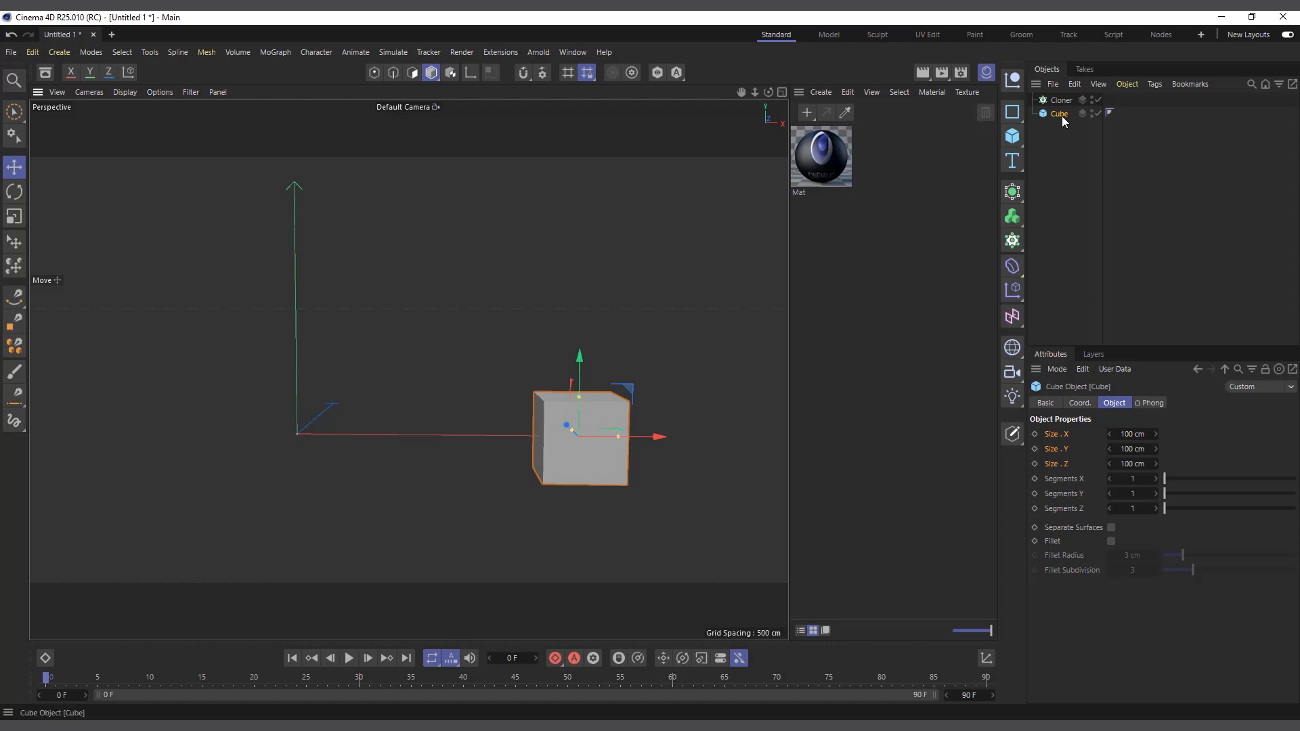
{"action": "left_click_drag", "start_coordinate": [1070, 101], "coordinate": [1069, 101]}
{"action": "scroll", "coordinate": [591, 397], "scroll_direction": "down", "scroll_amount": 1}
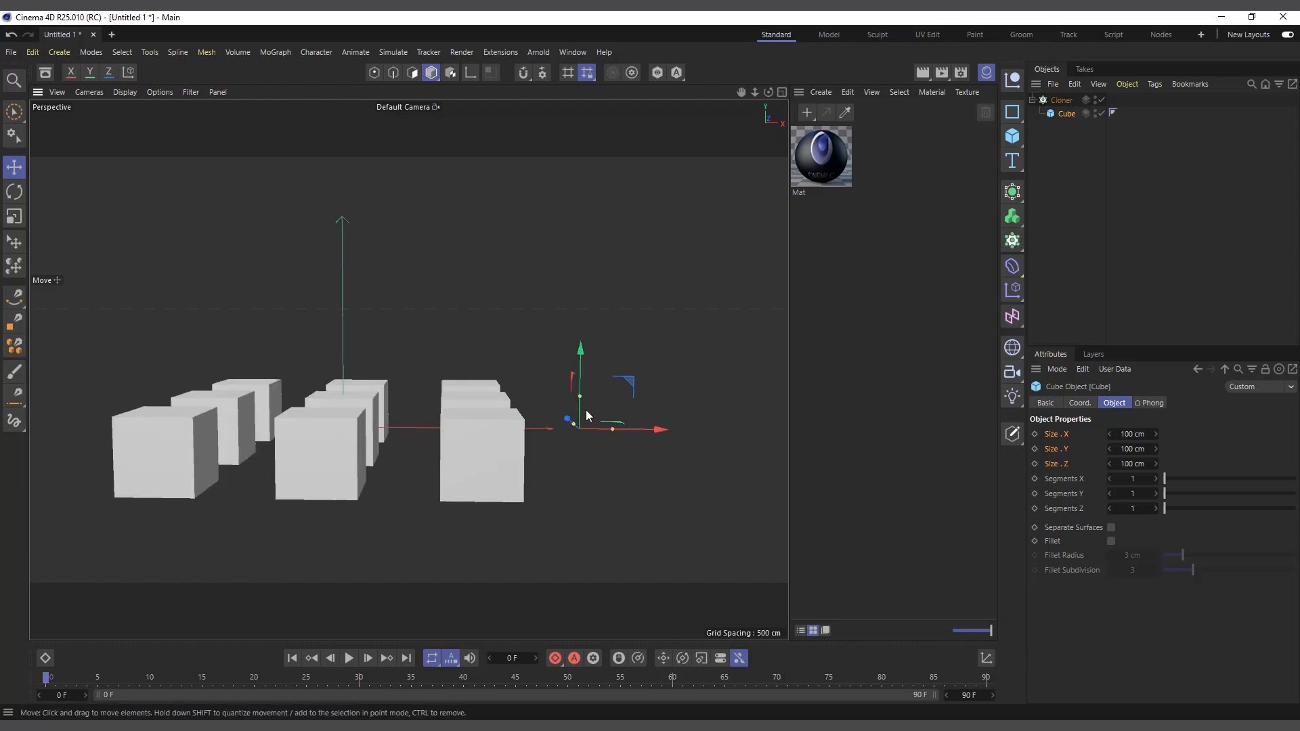
- Change the Cloner's mode to Linear with a 138 cm per-step Y position and turn off Reset Coordinates
{"action": "left_click", "coordinate": [1076, 99]}
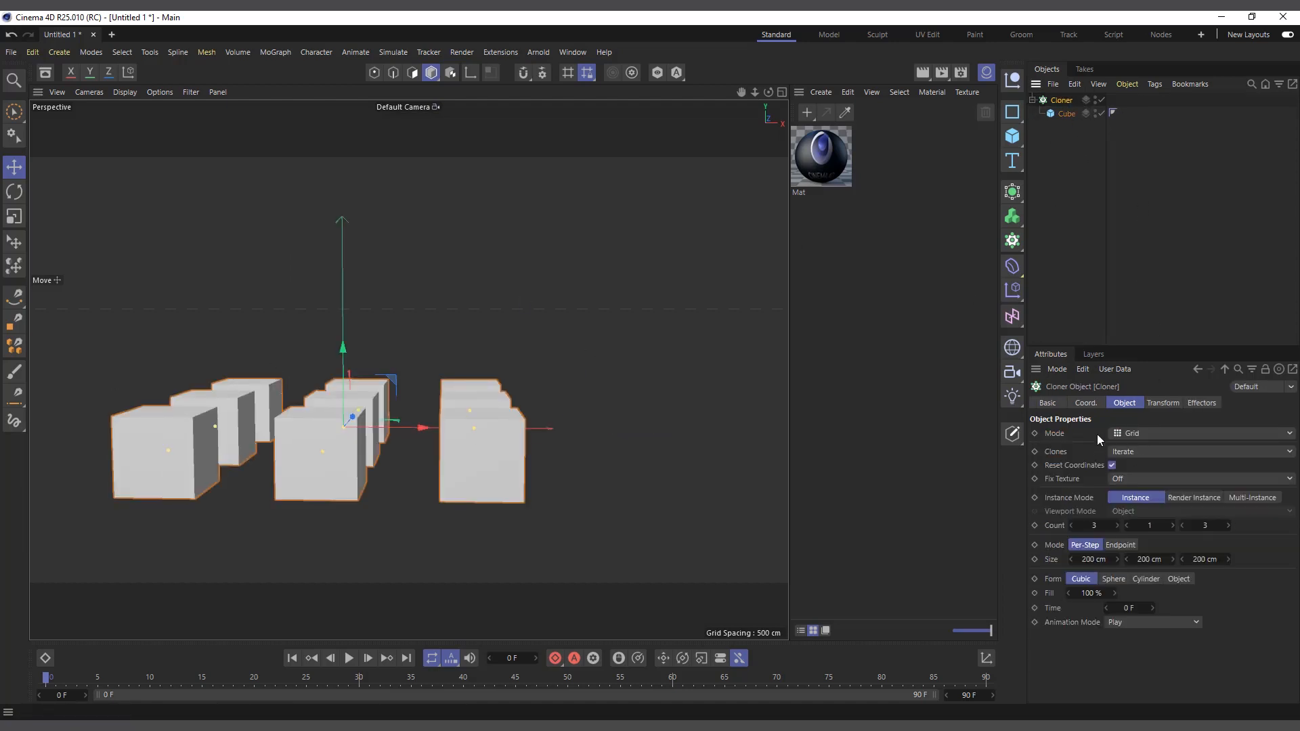
{"action": "left_click", "coordinate": [1141, 433]}
{"action": "left_click", "coordinate": [1134, 467]}
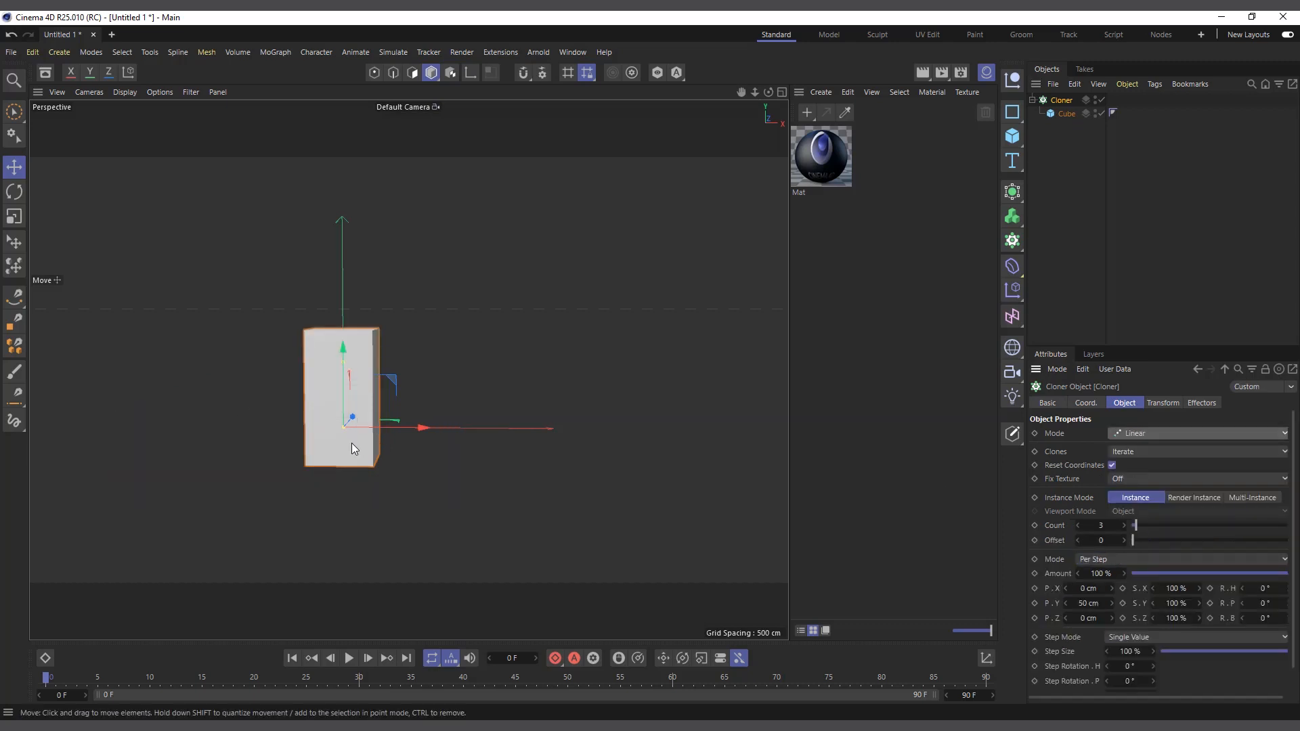
{"action": "left_click_drag", "start_coordinate": [1096, 608], "coordinate": [1150, 608]}
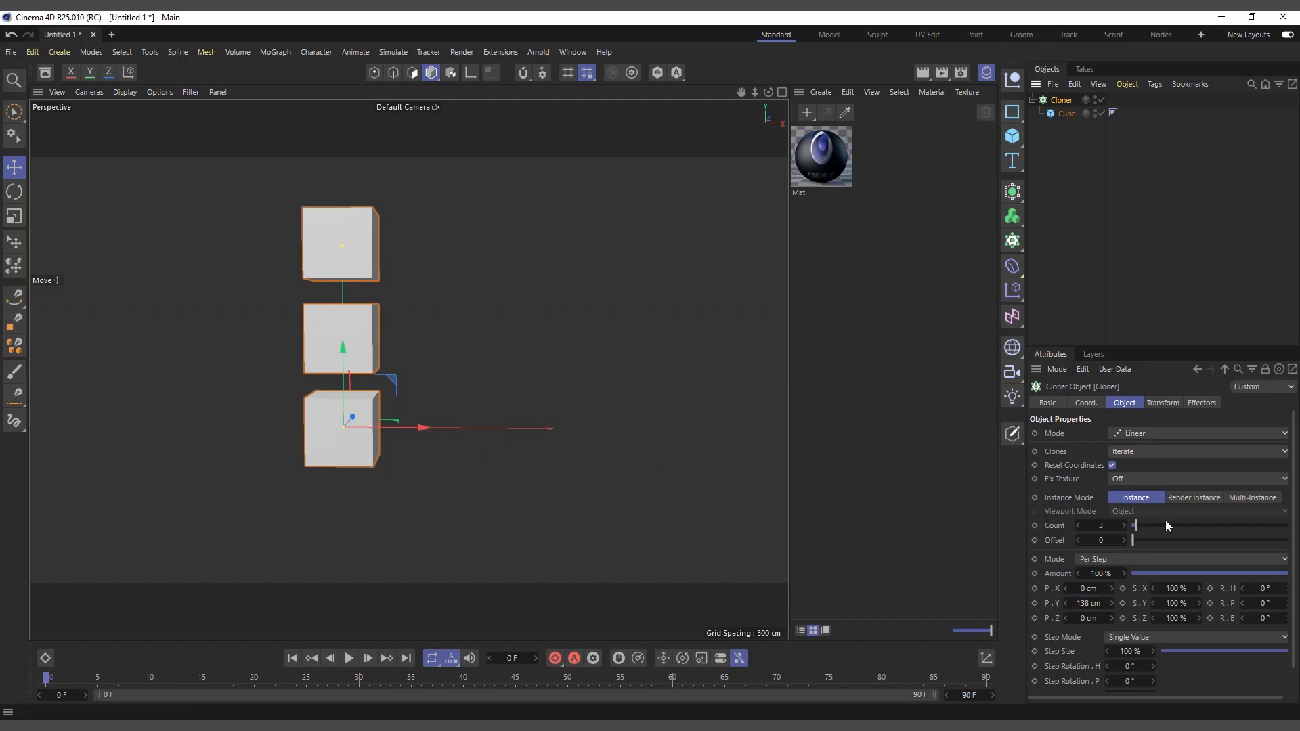
{"action": "left_click", "coordinate": [1112, 465]}
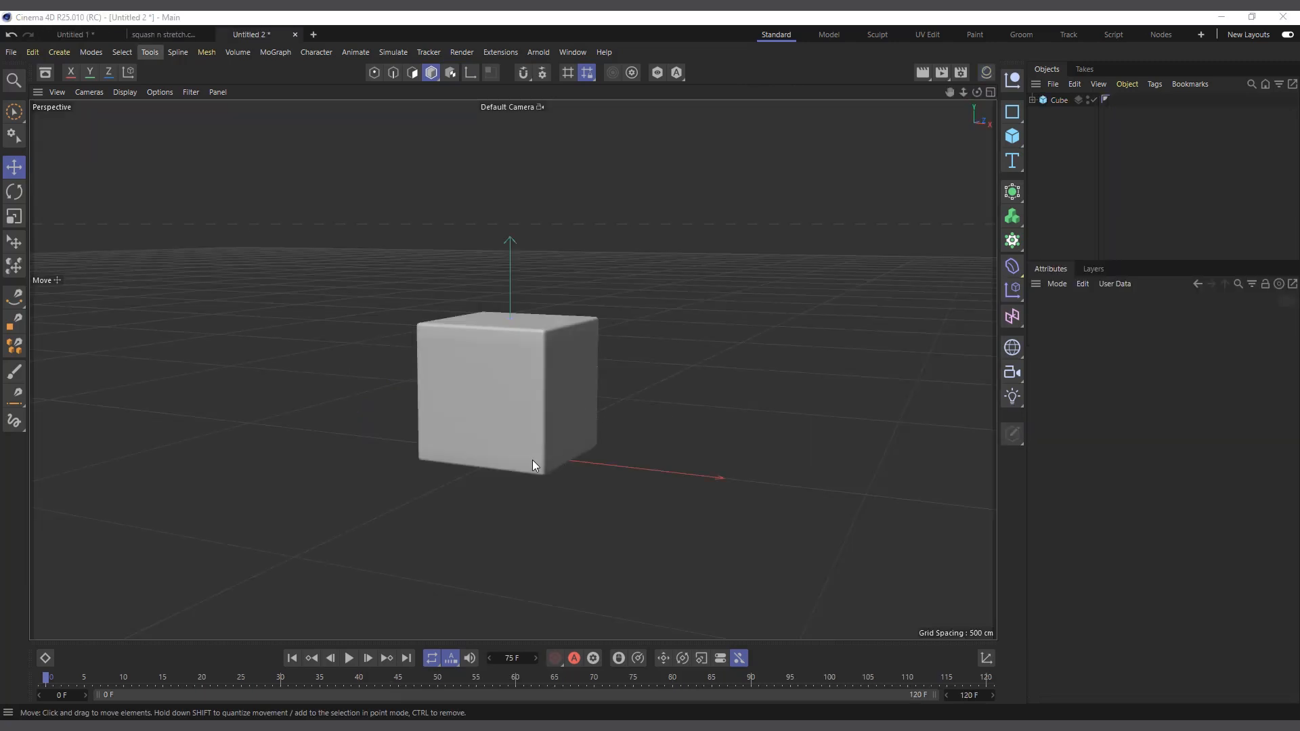
- Scrub and play the animated Cube's squash and stretch motion in the Untitled 2 scene
{"action": "left_click", "coordinate": [1058, 100]}
{"action": "left_click_drag", "start_coordinate": [49, 680], "coordinate": [106, 708]}
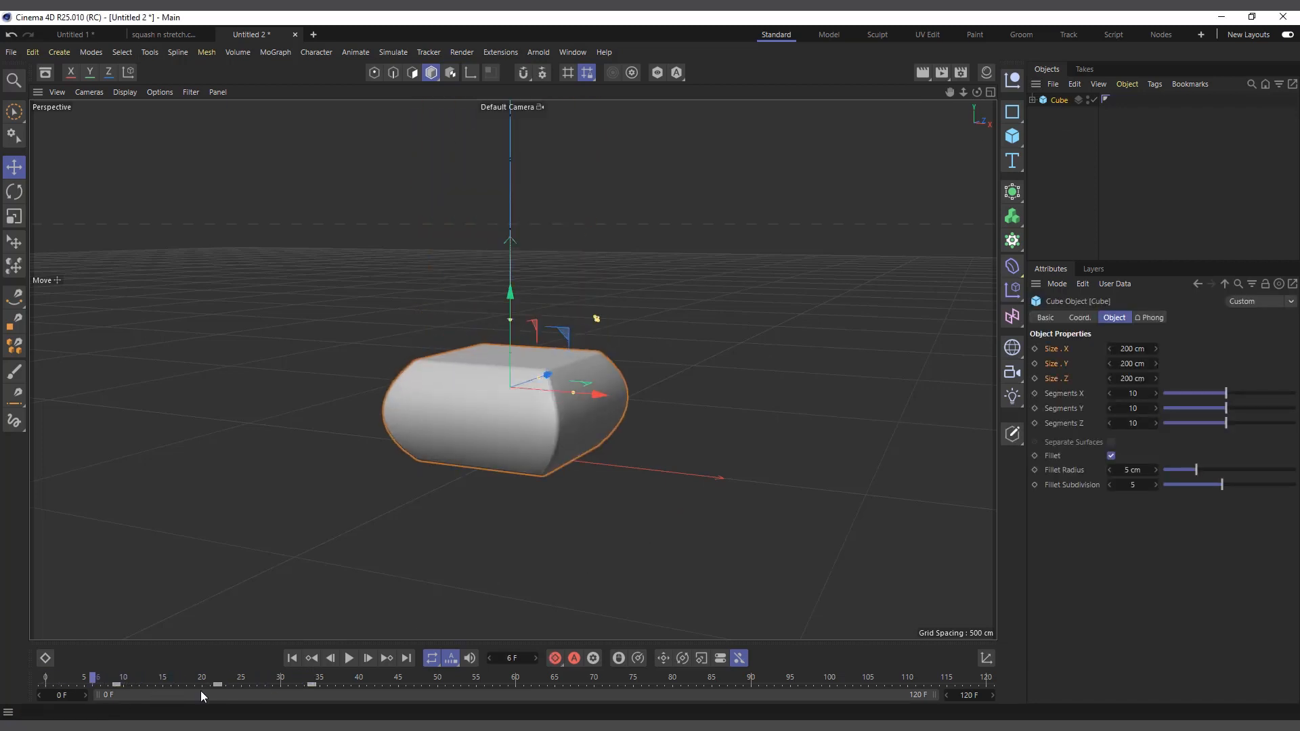
{"action": "left_click", "coordinate": [350, 658]}
{"action": "left_click", "coordinate": [349, 656]}
{"action": "scroll", "coordinate": [348, 509], "scroll_direction": "down", "scroll_amount": 3}
{"action": "scroll", "coordinate": [512, 500], "scroll_direction": "down", "scroll_amount": 2}
{"action": "scroll", "coordinate": [353, 519], "scroll_direction": "up", "scroll_amount": 1}
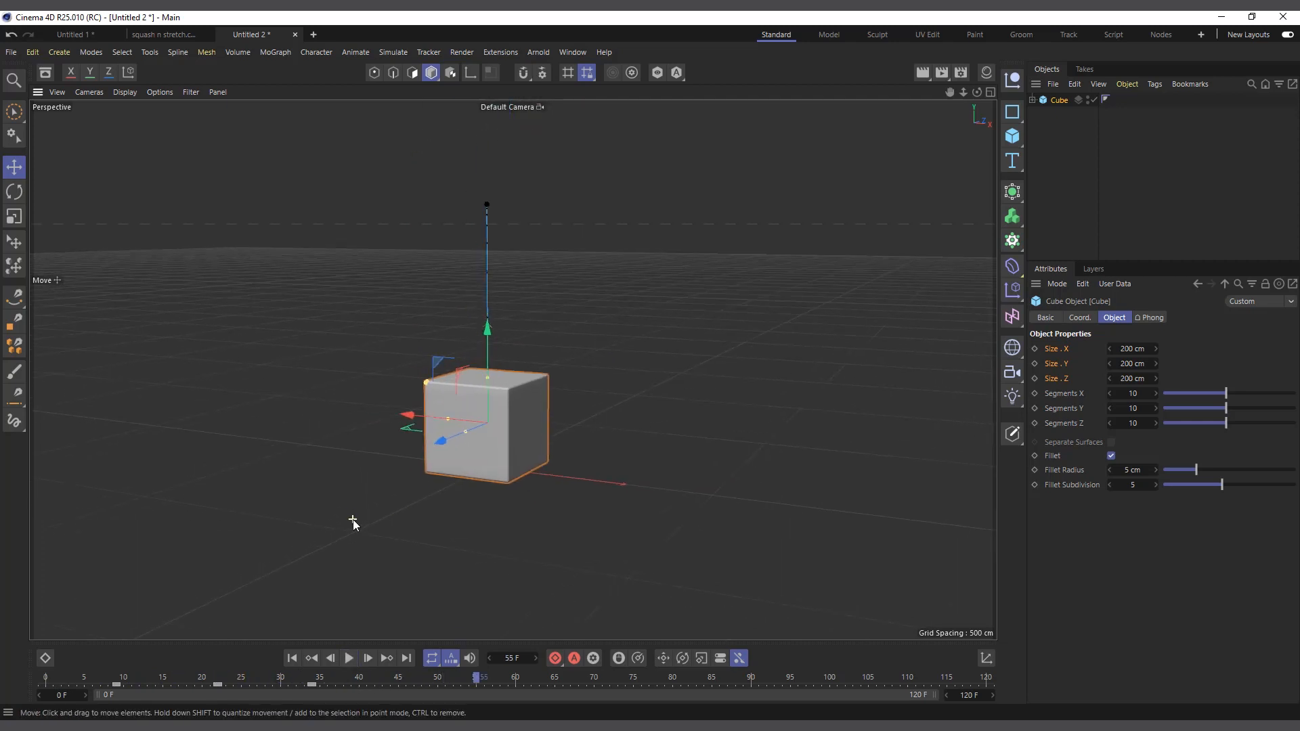
{"action": "scroll", "coordinate": [640, 342], "scroll_direction": "down", "scroll_amount": 1}
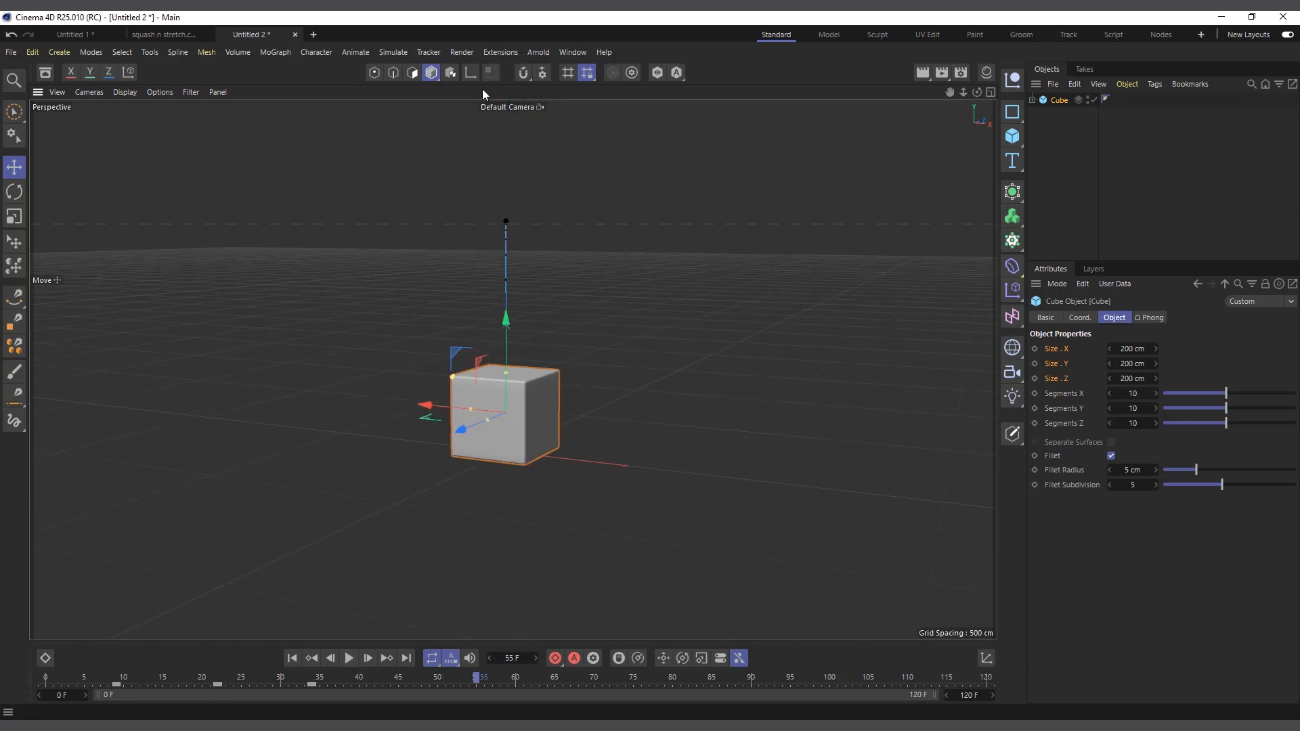
- Add a MoGraph Cloner and place the animated Cube under it as a child
{"action": "left_click", "coordinate": [279, 53]}
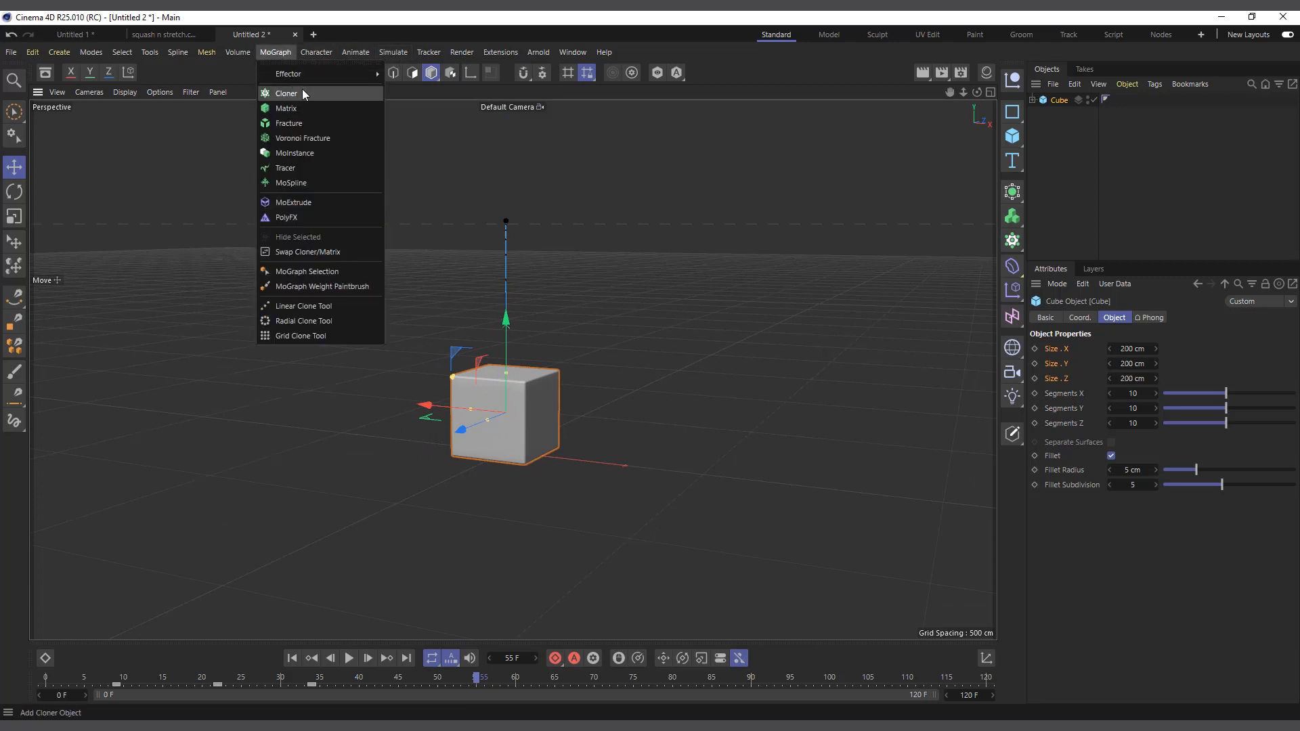
{"action": "left_click", "coordinate": [366, 93]}
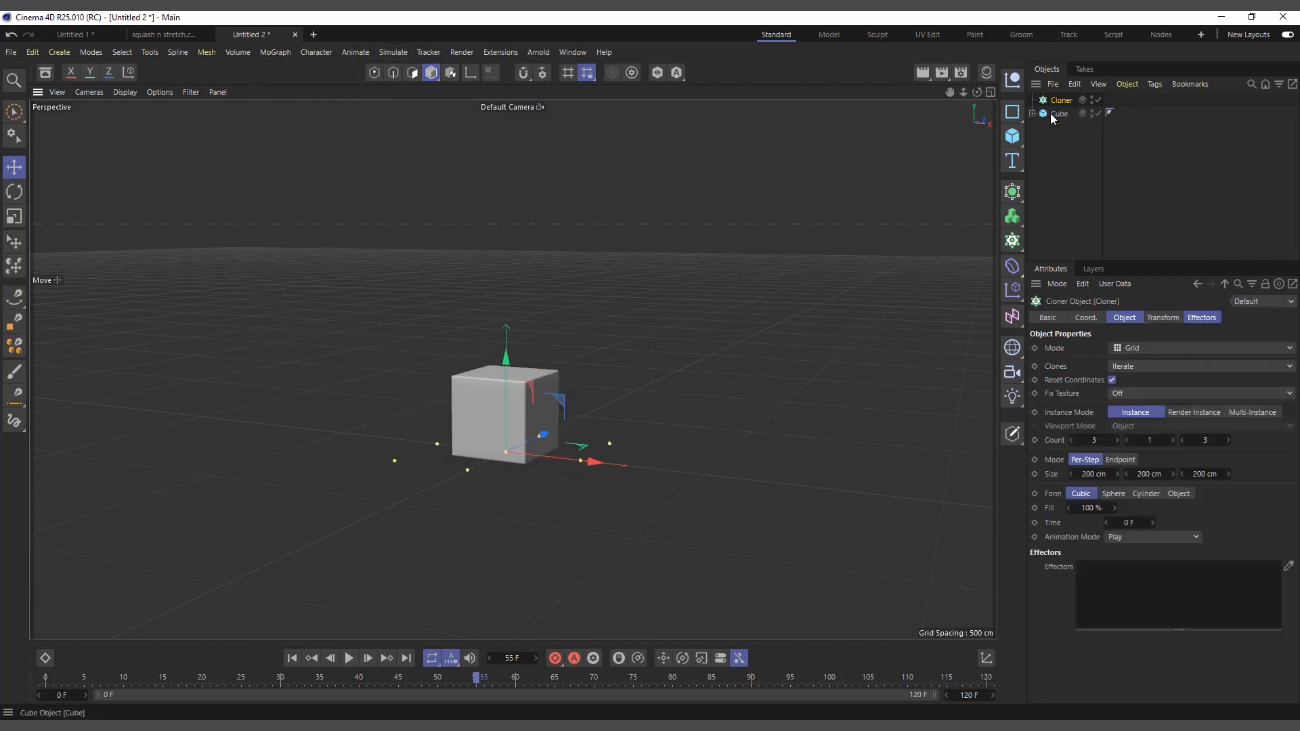
{"action": "left_click_drag", "start_coordinate": [1056, 115], "coordinate": [1064, 103]}
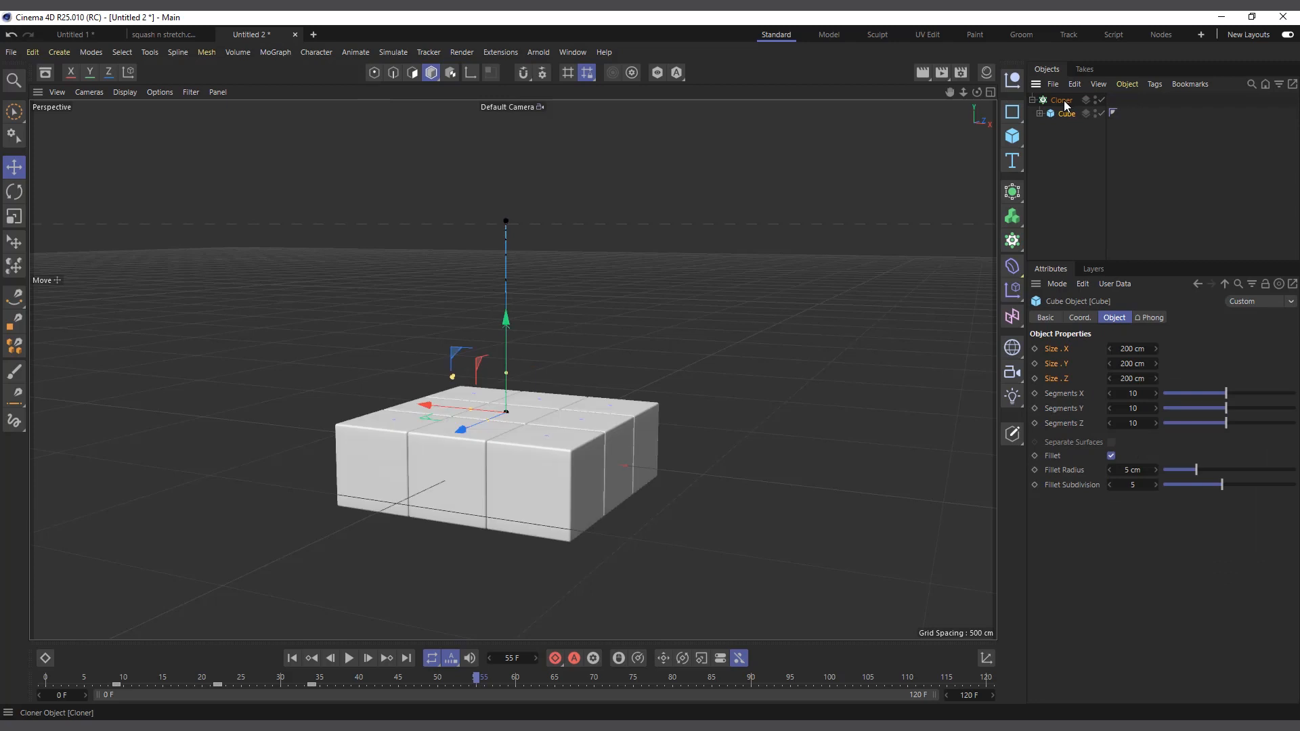
- Set the Cloner's grid count to 7 by 1 by 6
{"action": "left_click", "coordinate": [1062, 100]}
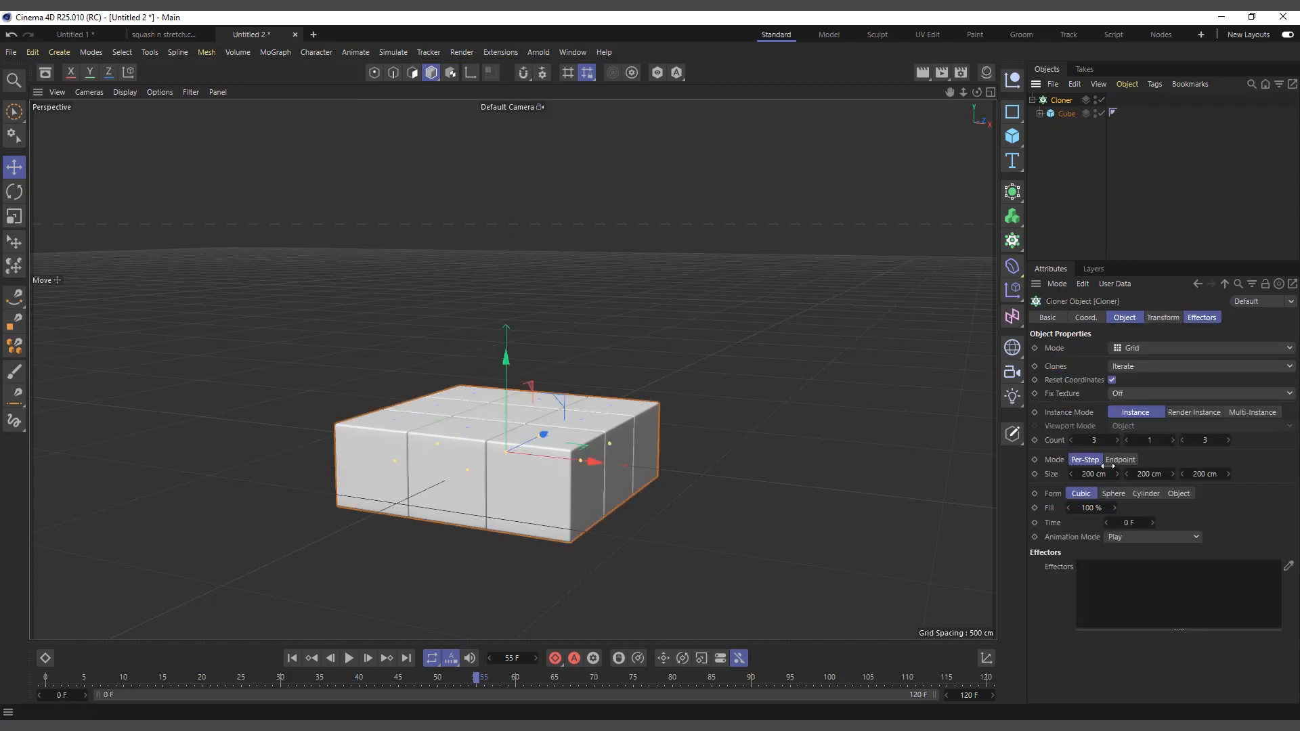
{"action": "left_click", "coordinate": [1117, 440]}
{"action": "left_click", "coordinate": [1117, 440]}
{"action": "left_click", "coordinate": [1117, 440]}
{"action": "left_click", "coordinate": [1117, 440]}
{"action": "left_click", "coordinate": [1117, 440]}
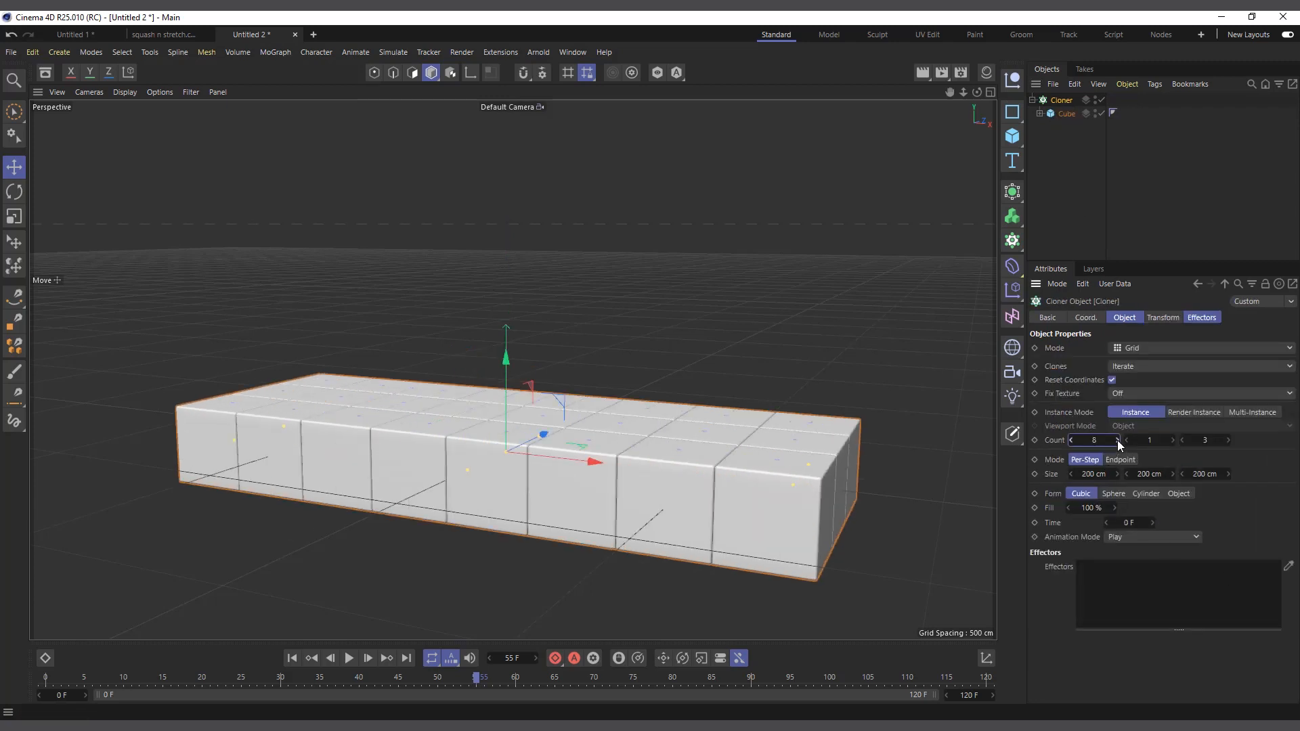
{"action": "left_click", "coordinate": [1228, 440]}
{"action": "left_click", "coordinate": [1228, 440]}
{"action": "left_click", "coordinate": [1228, 440]}
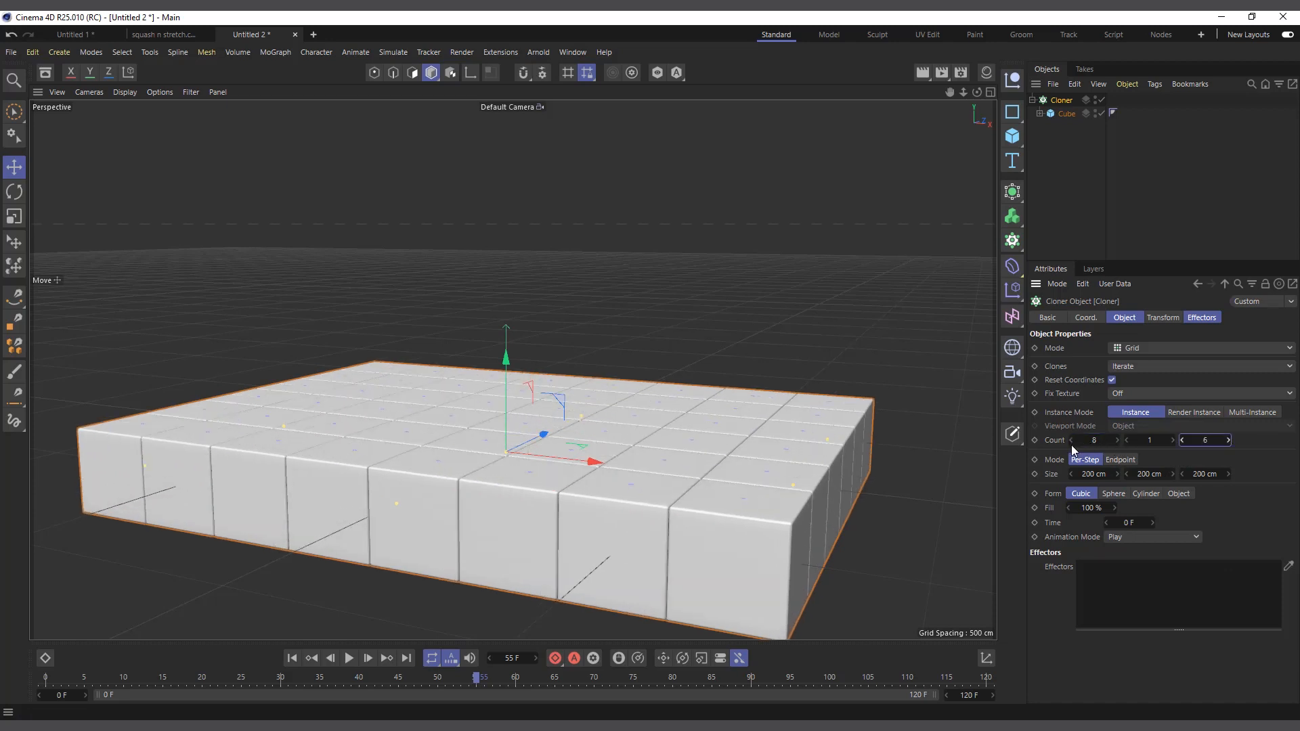
{"action": "left_click", "coordinate": [1071, 440]}
- Space out the cloned cubes by setting the Cloner's per-step size to 237, 259 and 296 cm
{"action": "left_click_drag", "start_coordinate": [1090, 474], "coordinate": [1245, 474]}
{"action": "left_click_drag", "start_coordinate": [976, 90], "coordinate": [972, 140]}
{"action": "scroll", "coordinate": [684, 546], "scroll_direction": "up", "scroll_amount": 3}
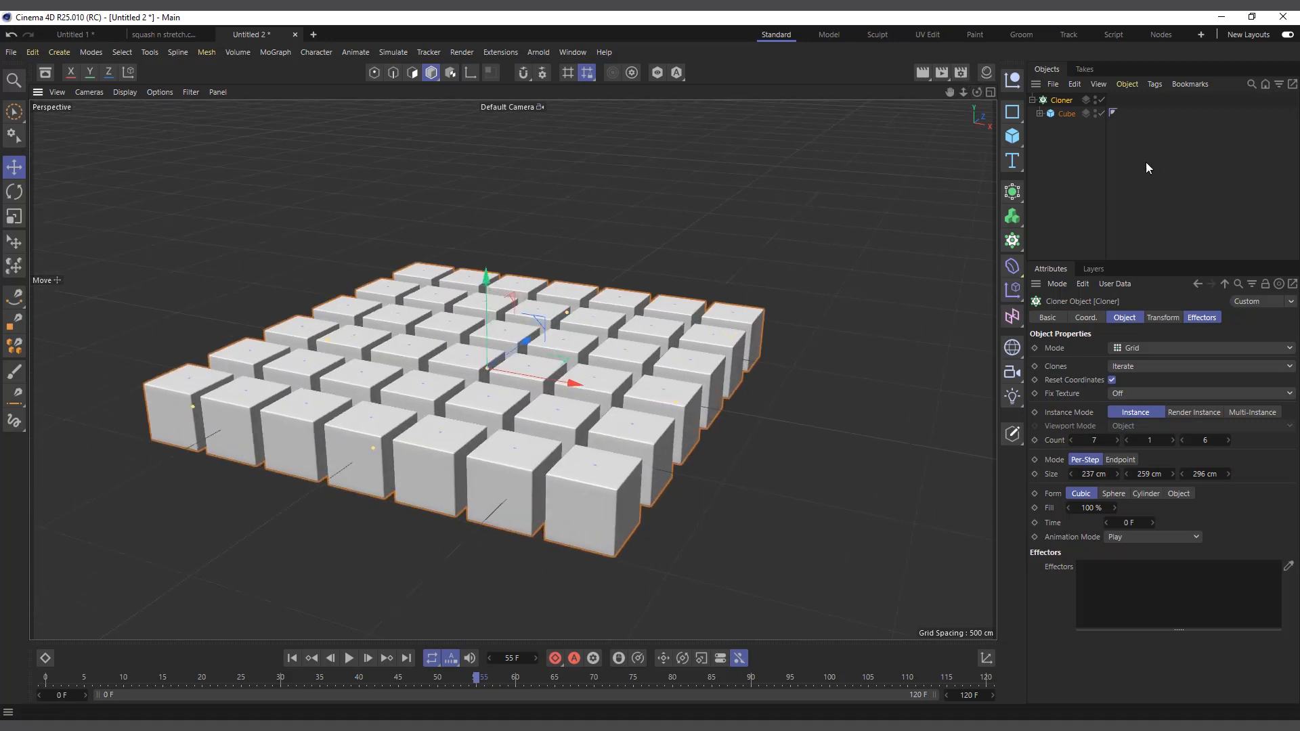
{"action": "scroll", "coordinate": [575, 457], "scroll_direction": "up", "scroll_amount": 2}
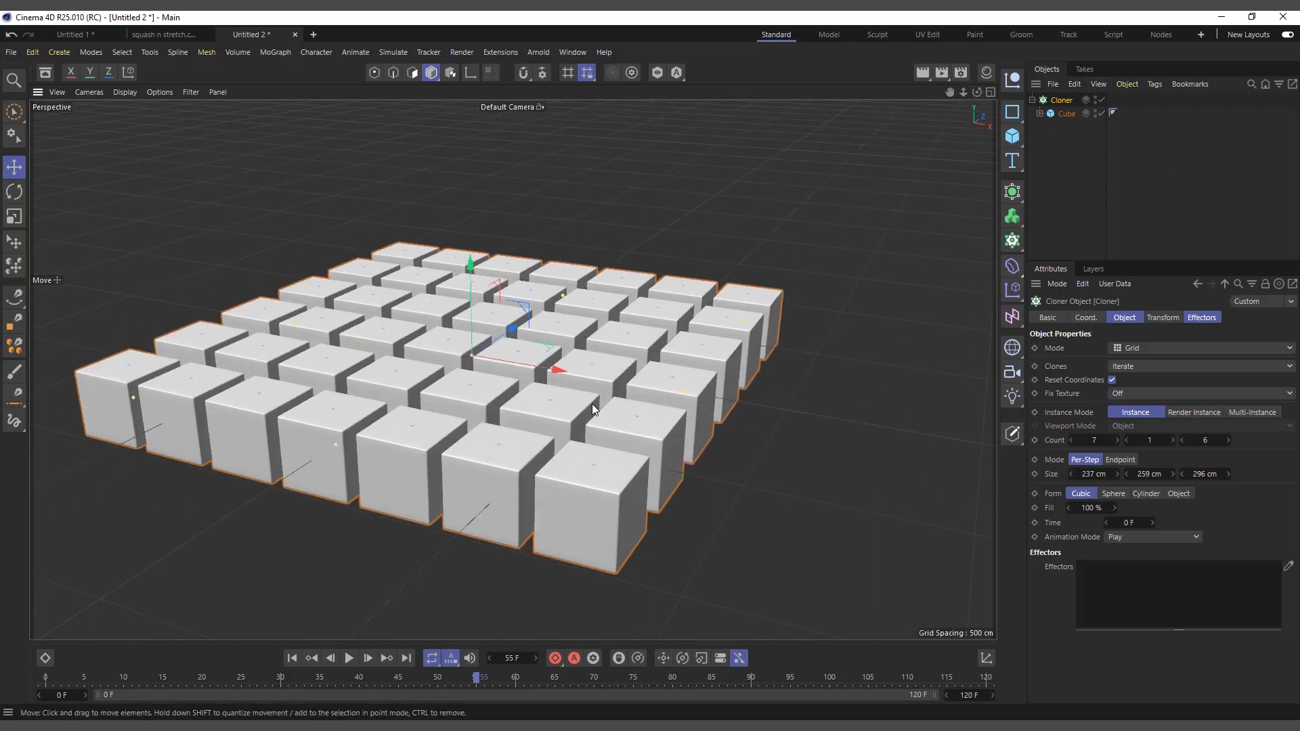
{"action": "scroll", "coordinate": [555, 449], "scroll_direction": "down", "scroll_amount": 3}
- Disable the Cloner and play the source Cube's animation from the first frame
{"action": "left_click", "coordinate": [1101, 99]}
{"action": "left_click", "coordinate": [293, 659]}
{"action": "left_click", "coordinate": [349, 658]}
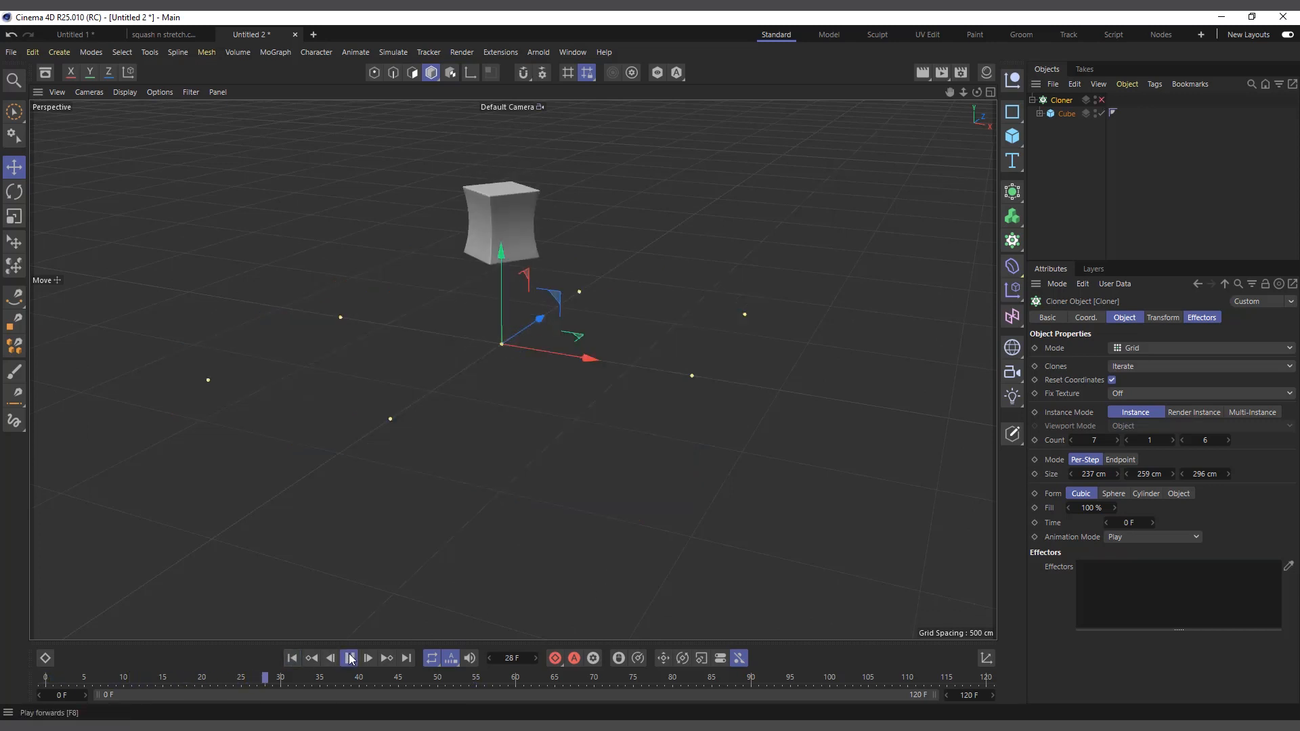
{"action": "left_click", "coordinate": [349, 658]}
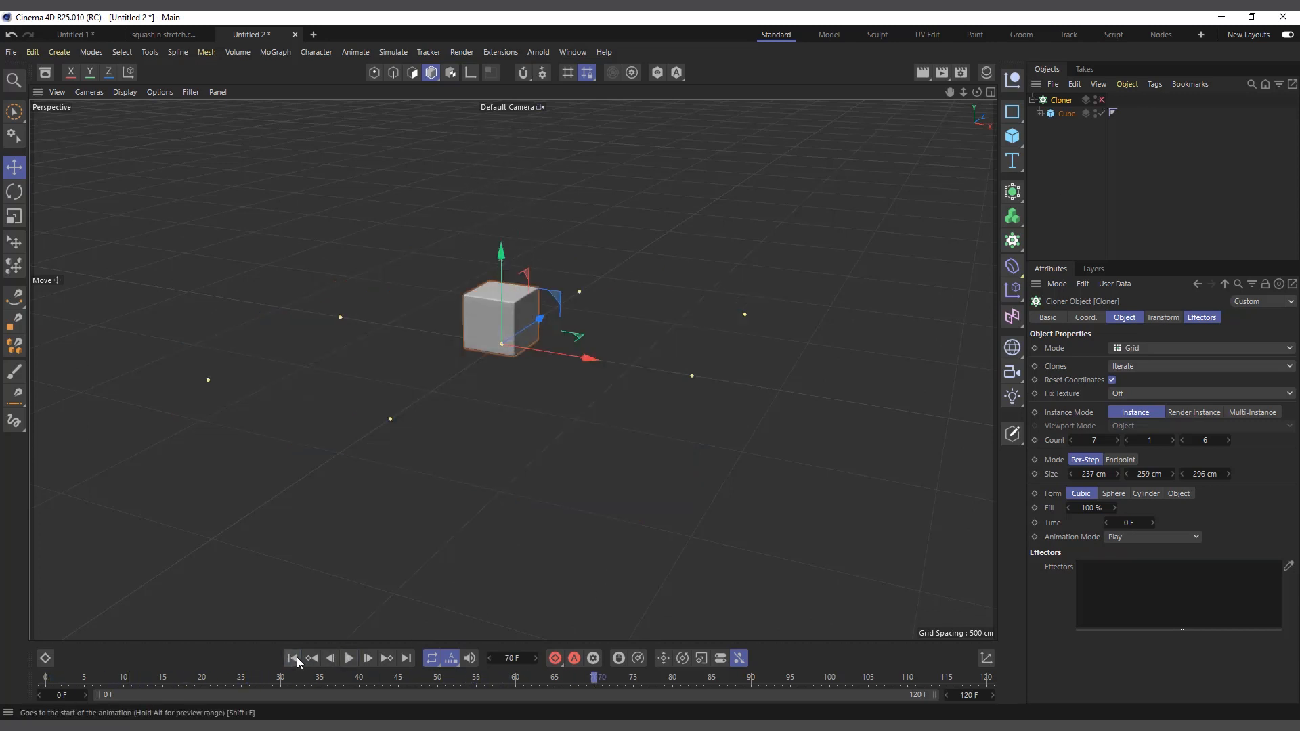
{"action": "left_click", "coordinate": [350, 658]}
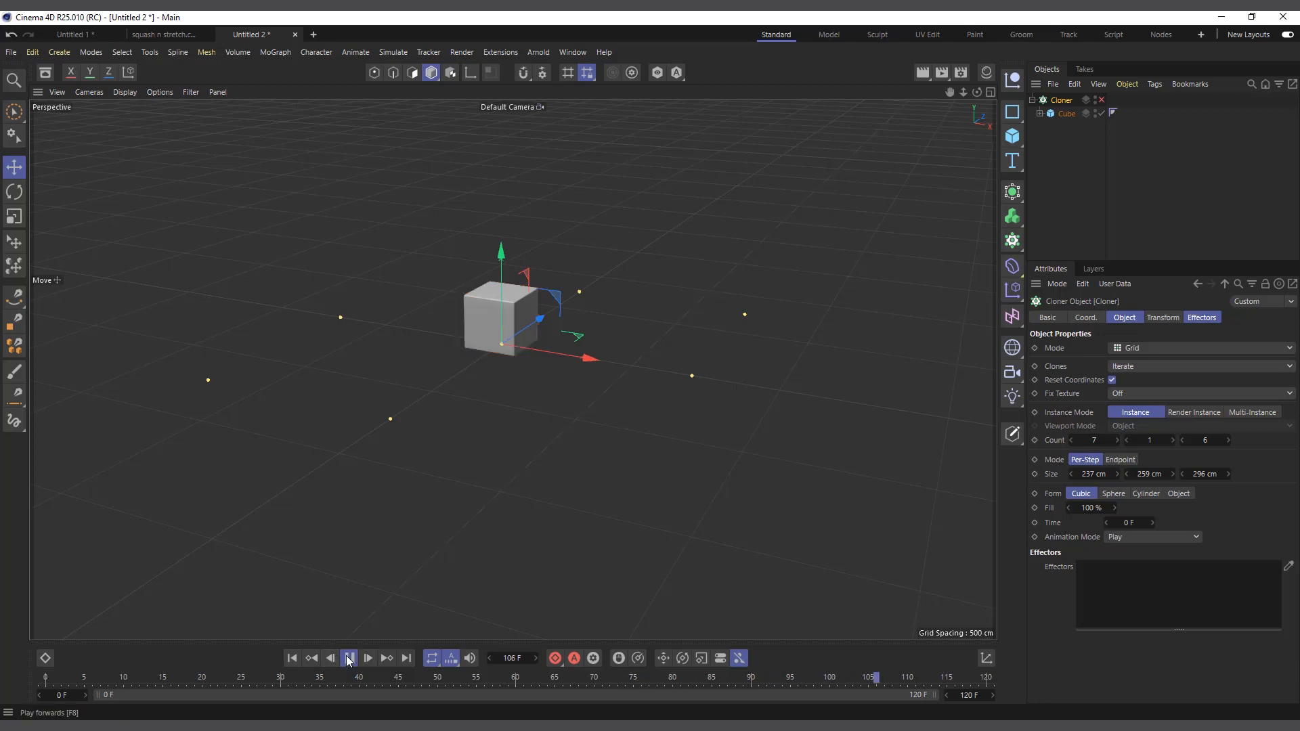
{"action": "left_click", "coordinate": [350, 659]}
{"action": "left_click", "coordinate": [291, 658]}
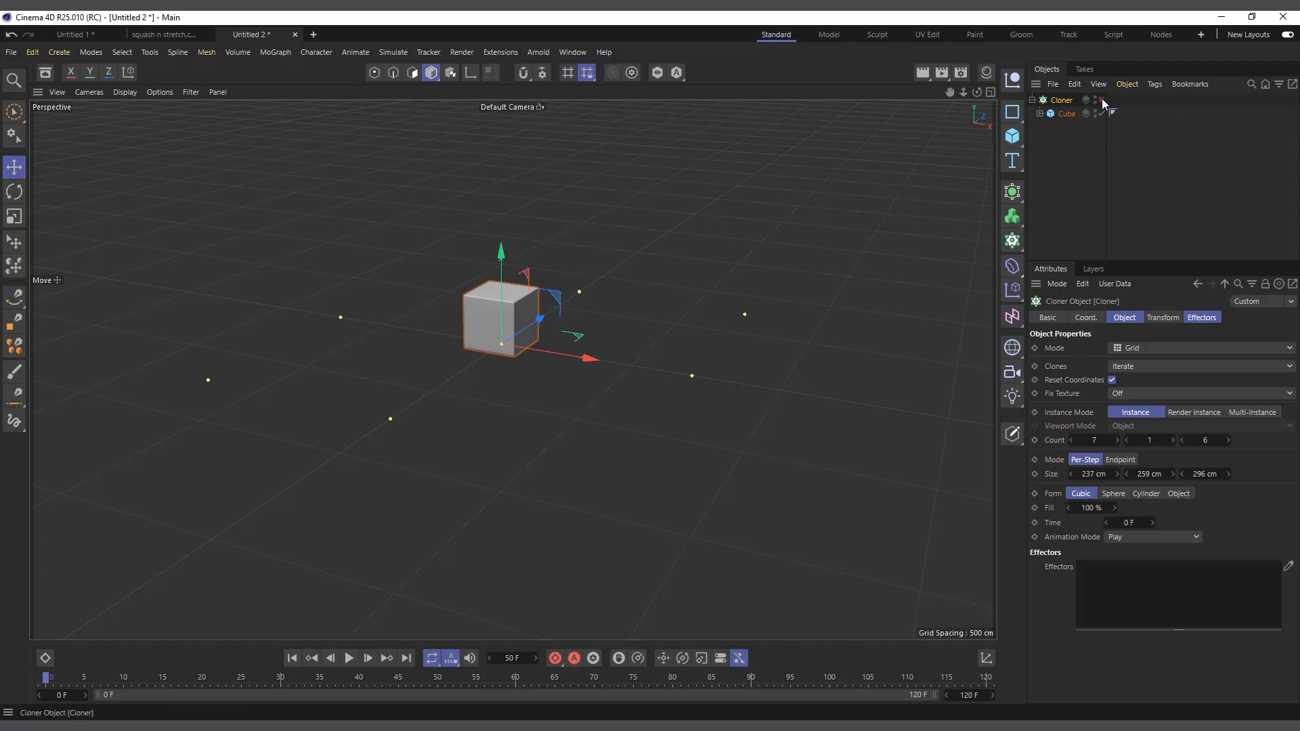
- Enable the Cloner again and play the animation on the cloned grid
{"action": "left_click", "coordinate": [1100, 101]}
{"action": "left_click", "coordinate": [350, 659]}
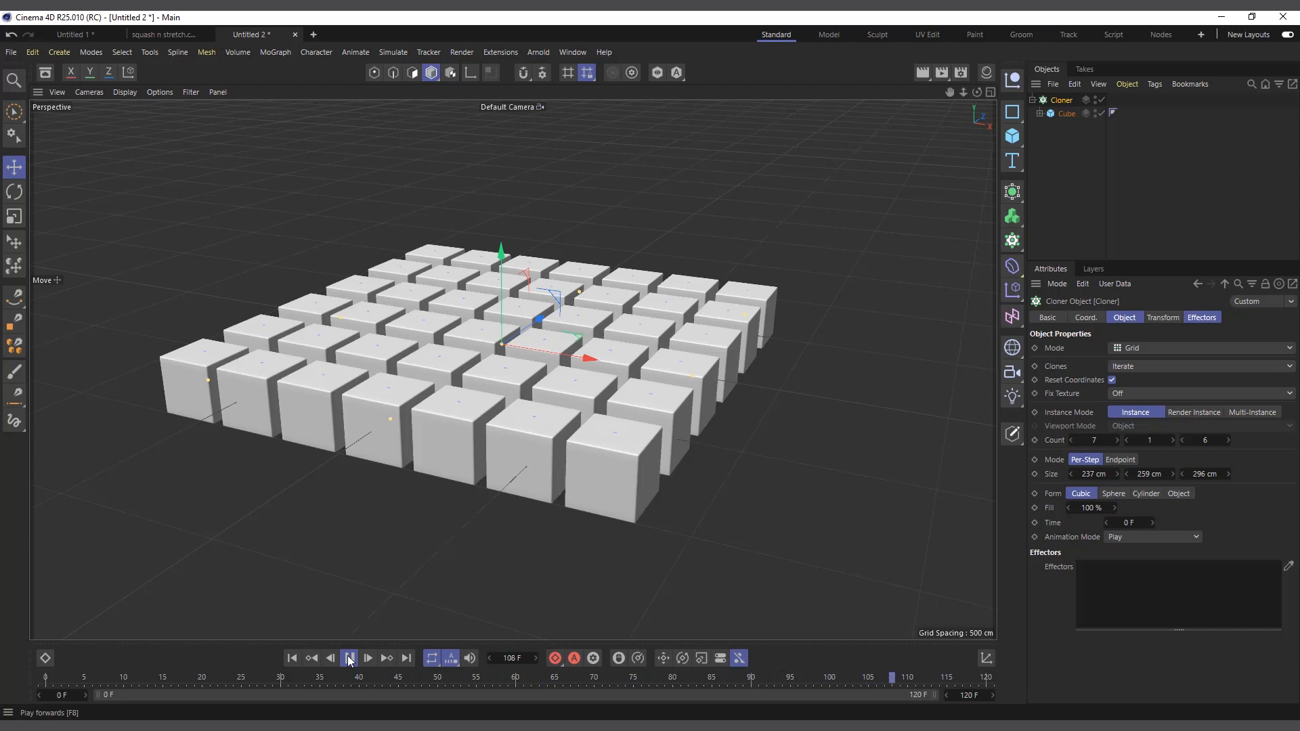
{"action": "left_click", "coordinate": [349, 659]}
- Examine the Cube's hierarchy for the Squash & Stretch deformer and select the Cube
{"action": "left_click", "coordinate": [1037, 113]}
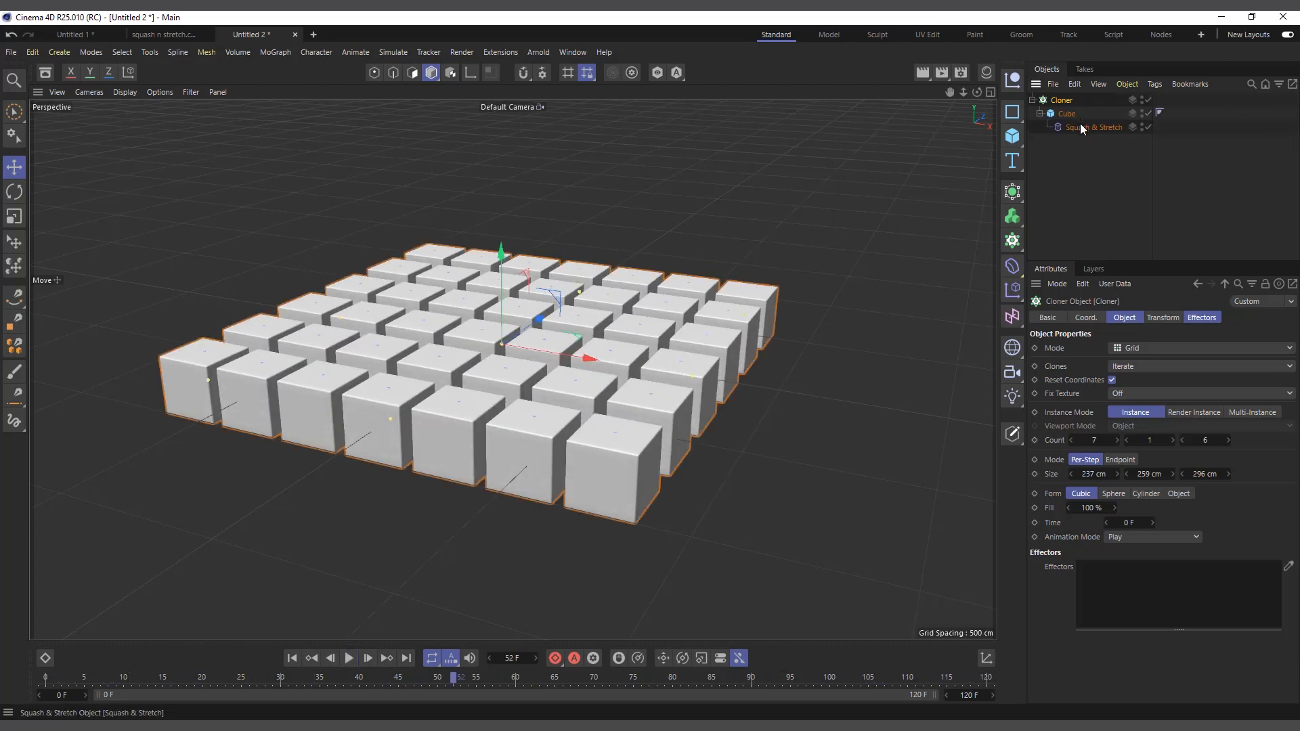
{"action": "left_click", "coordinate": [1079, 124]}
{"action": "left_click", "coordinate": [1038, 114]}
{"action": "left_click", "coordinate": [1068, 113]}
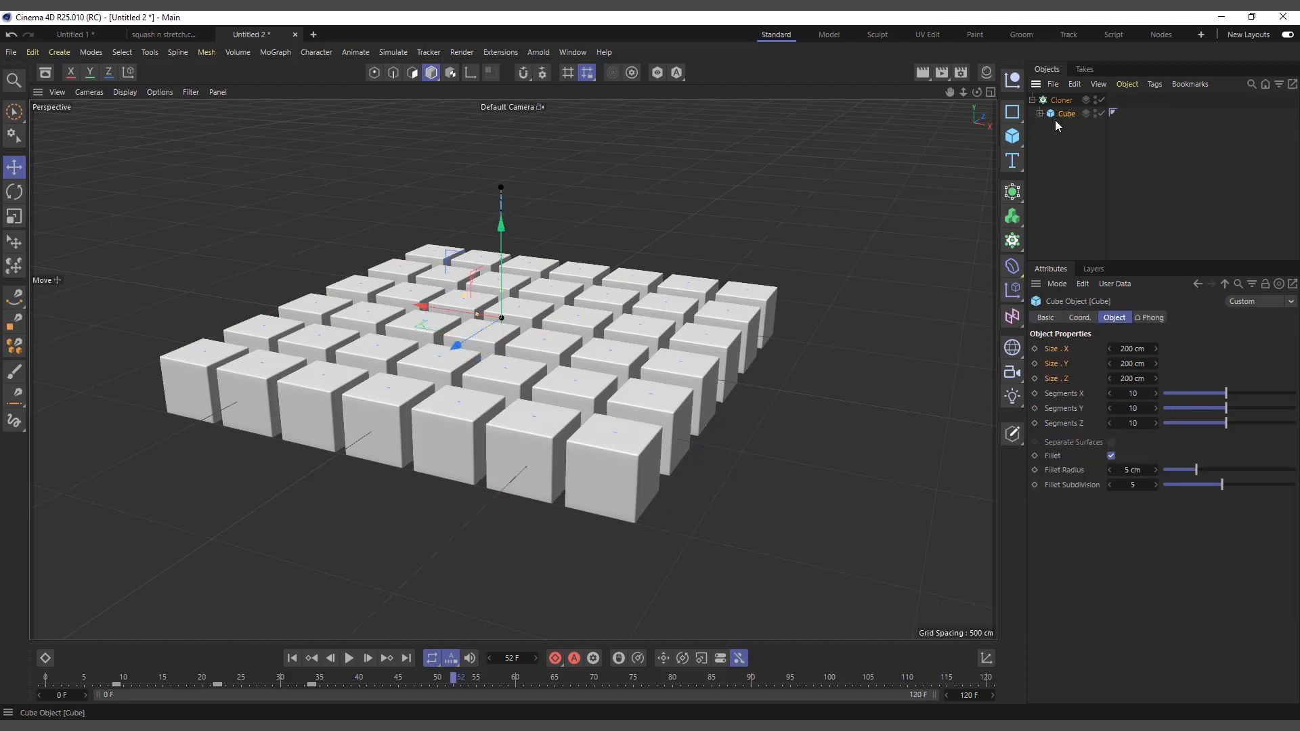
- Turn off Reset Coordinates on the grid Cloner and play the animation from the first frame
{"action": "left_click", "coordinate": [1060, 101]}
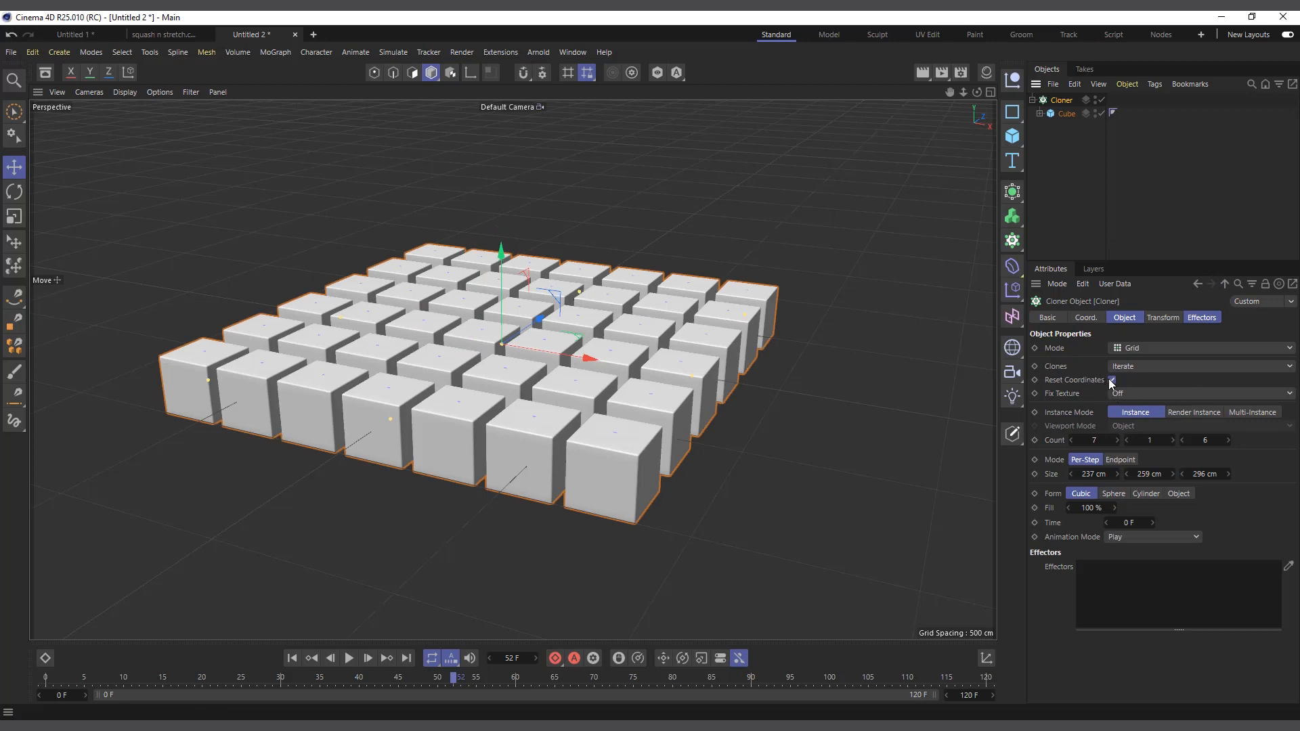
{"action": "left_click", "coordinate": [1111, 380]}
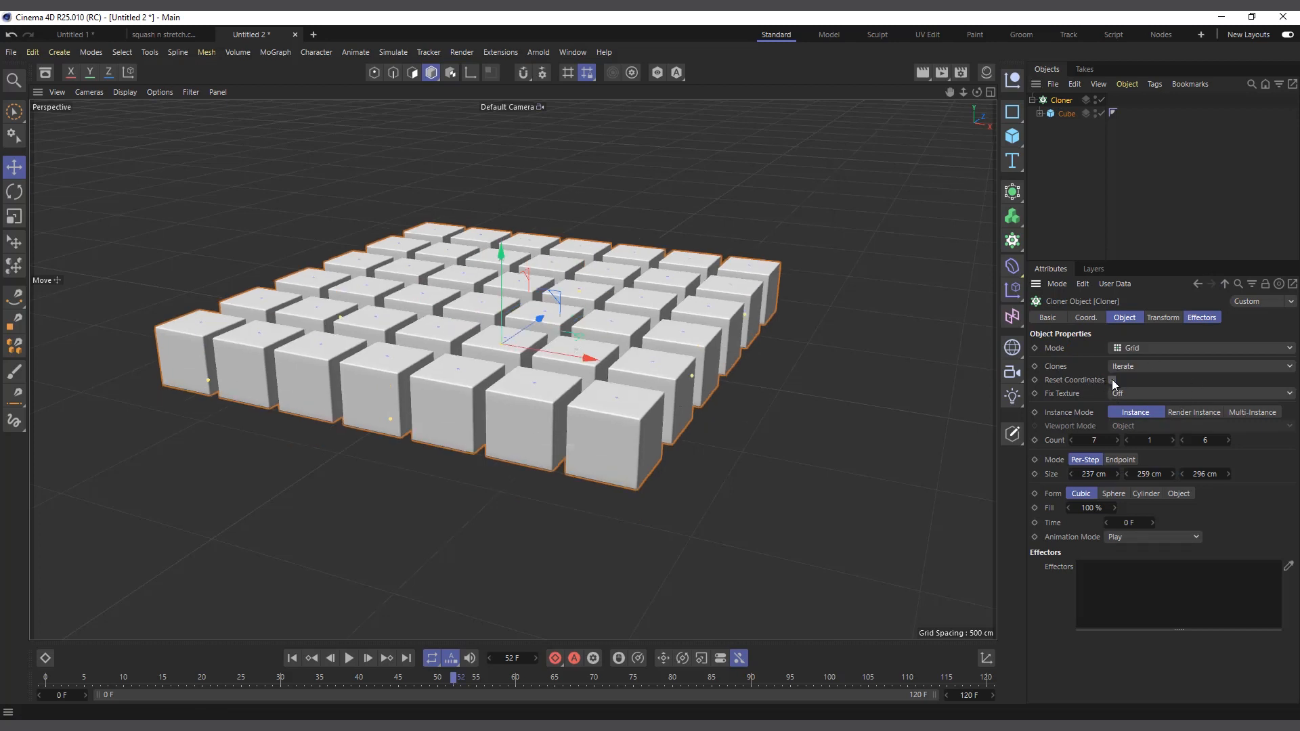
{"action": "left_click", "coordinate": [291, 658]}
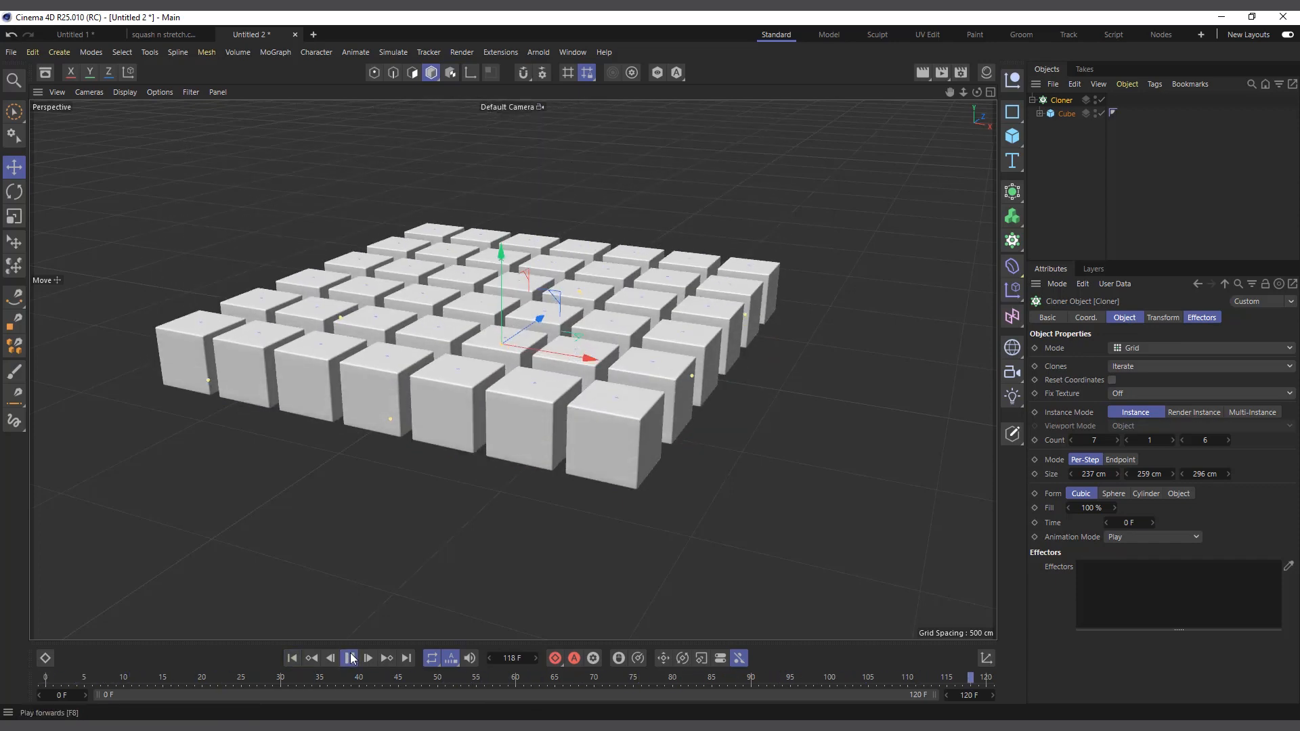
{"action": "left_click", "coordinate": [349, 658]}
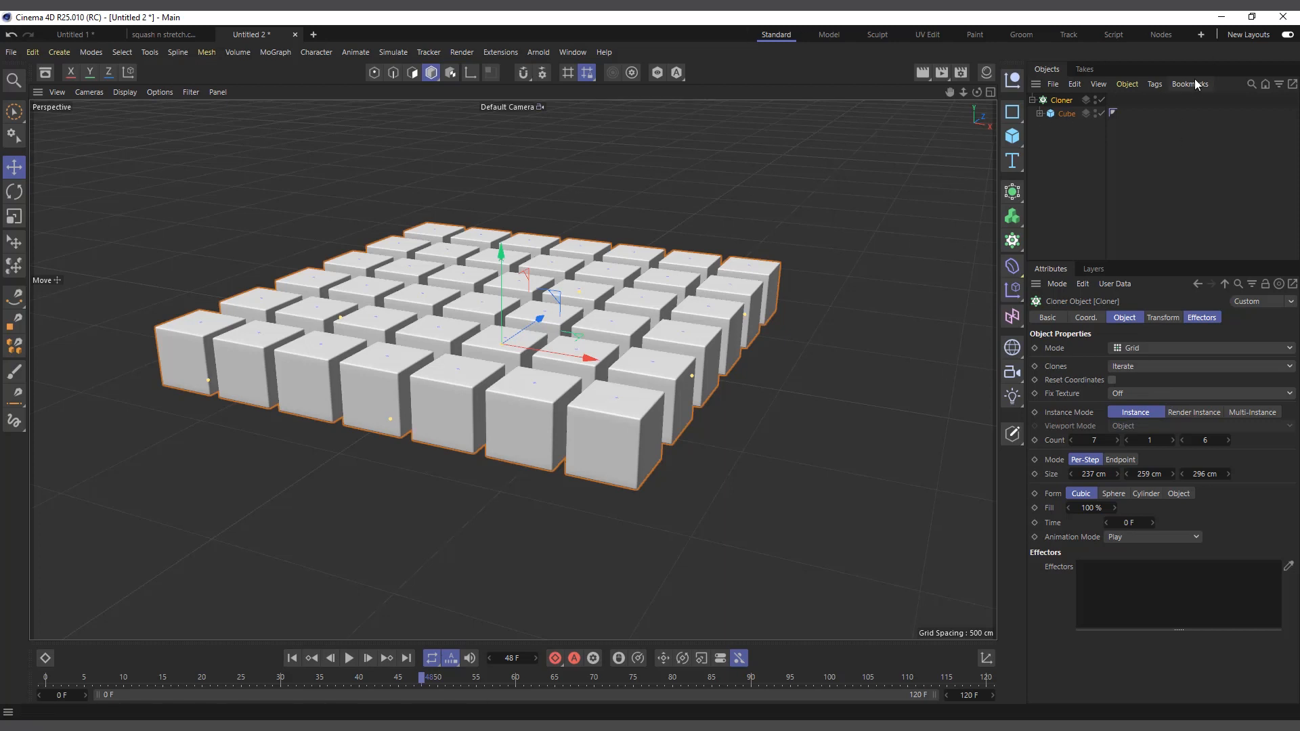
- Disable the Cloner to display only its source Cube
{"action": "left_click", "coordinate": [1102, 100]}
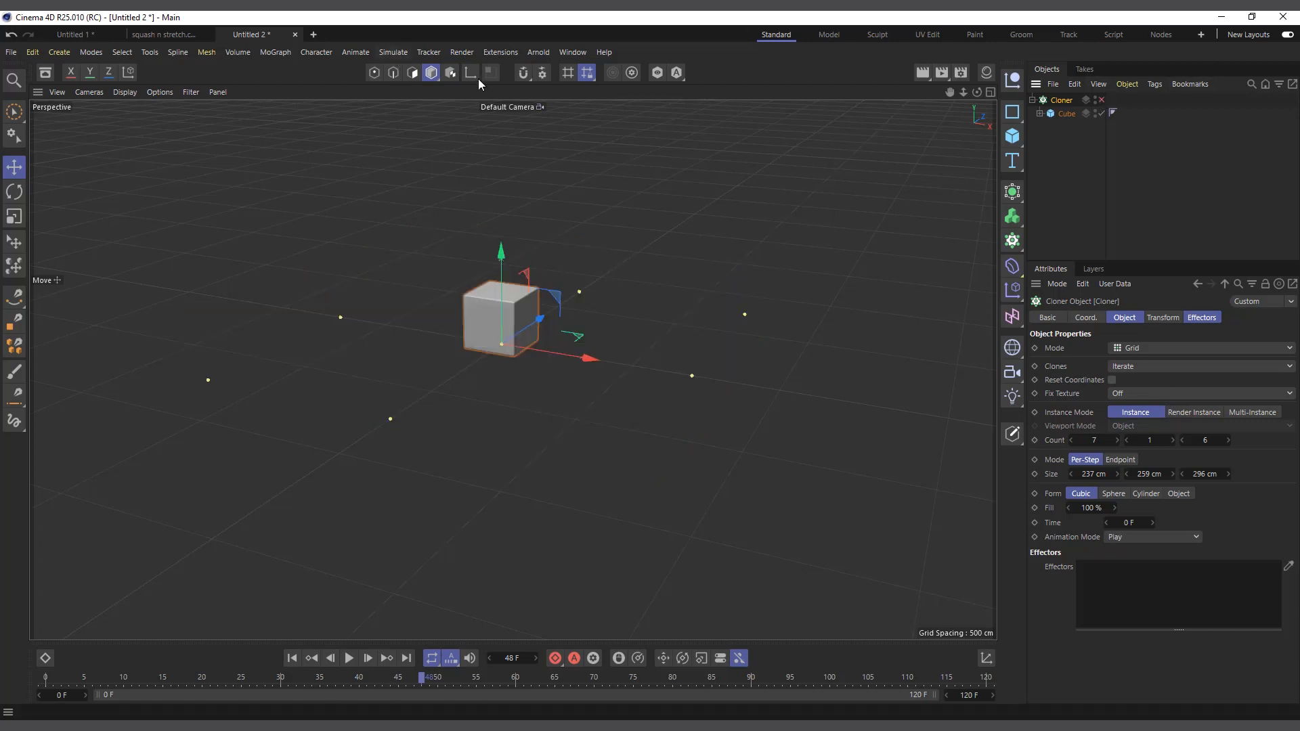
- Add a Null as the Cube's parent inside the Cloner and enable the Cloner again
{"action": "left_click", "coordinate": [1022, 80]}
{"action": "left_click_drag", "start_coordinate": [1063, 125], "coordinate": [1062, 113]}
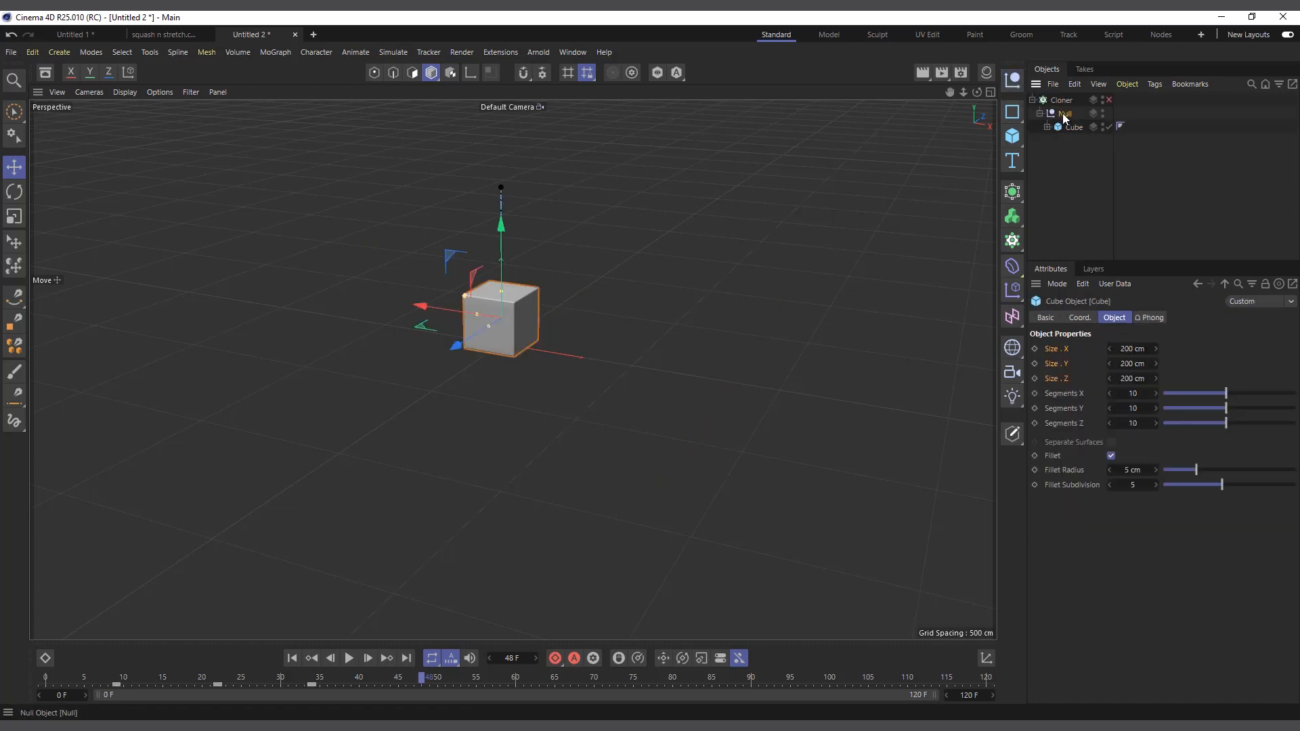
{"action": "left_click", "coordinate": [1062, 113]}
{"action": "left_click", "coordinate": [1062, 100]}
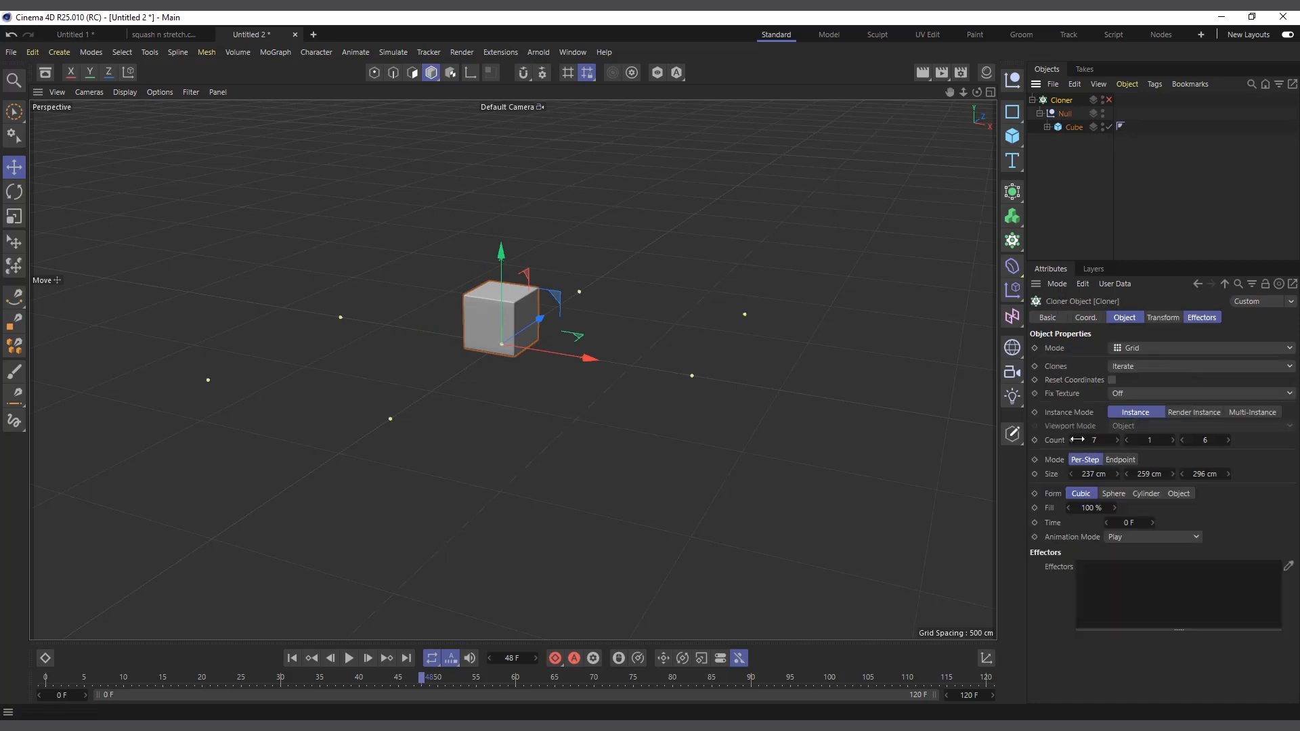
{"action": "left_click", "coordinate": [1109, 100]}
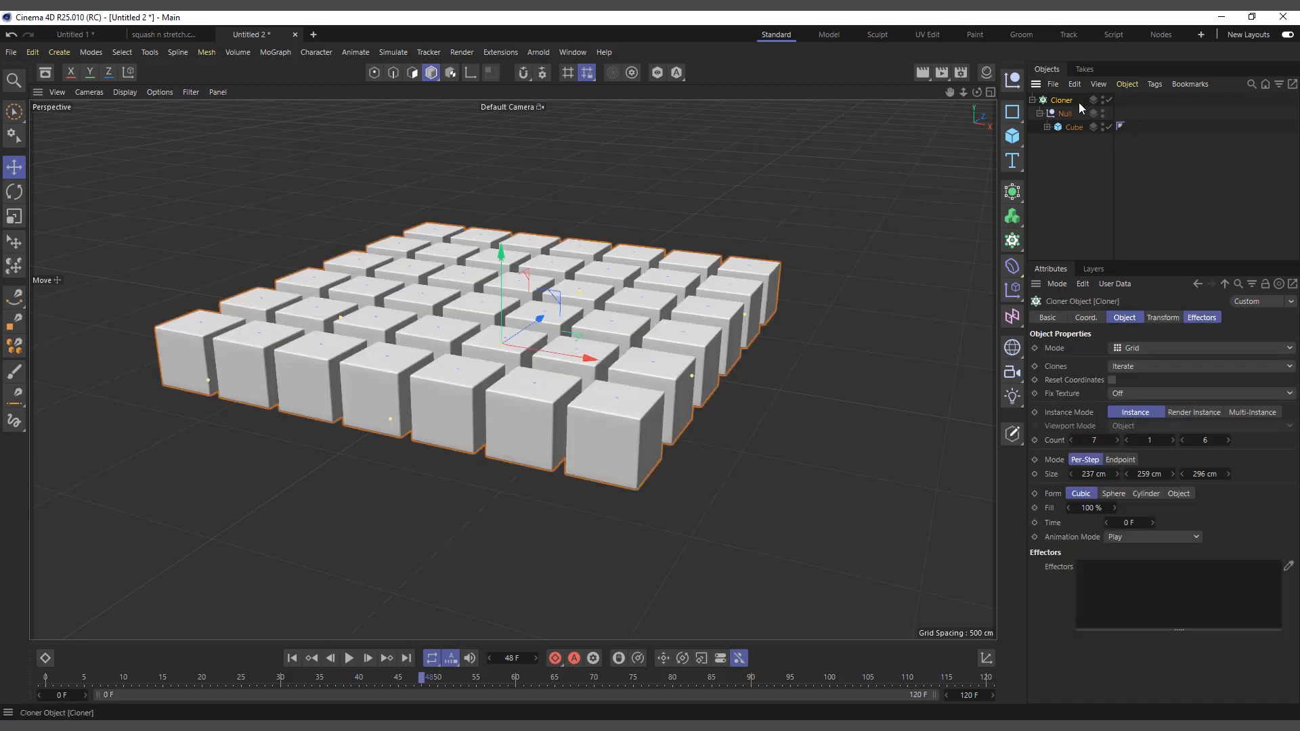
- Turn on Reset Coordinates on the Cloner and play the animation from the first frame
{"action": "left_click", "coordinate": [1112, 380]}
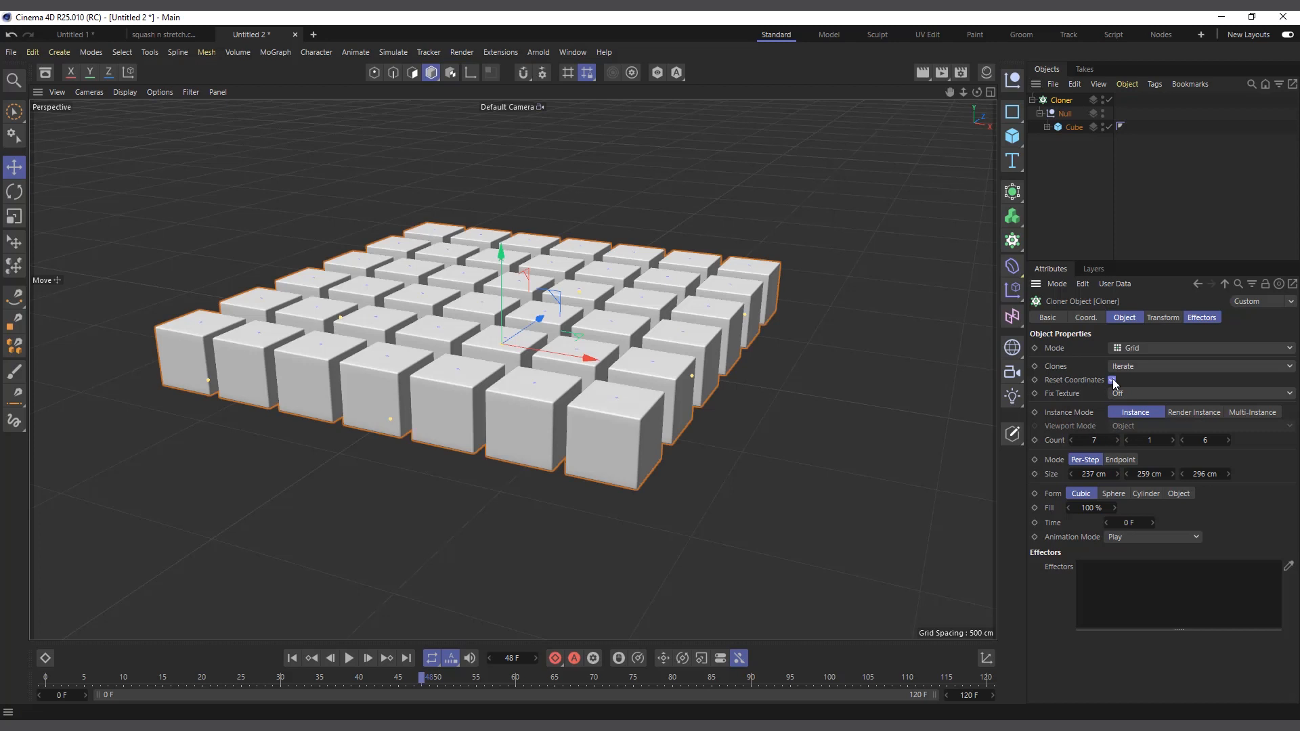
{"action": "left_click", "coordinate": [292, 658]}
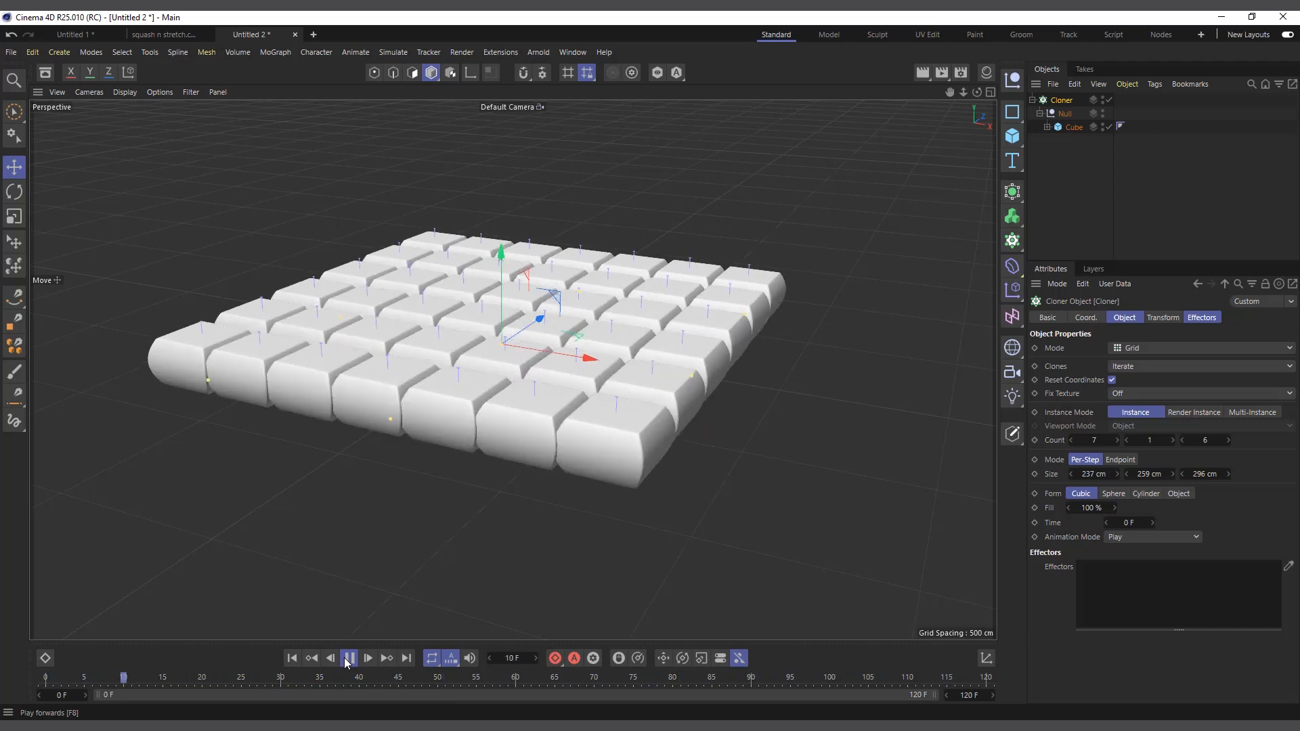
{"action": "left_click", "coordinate": [348, 659]}
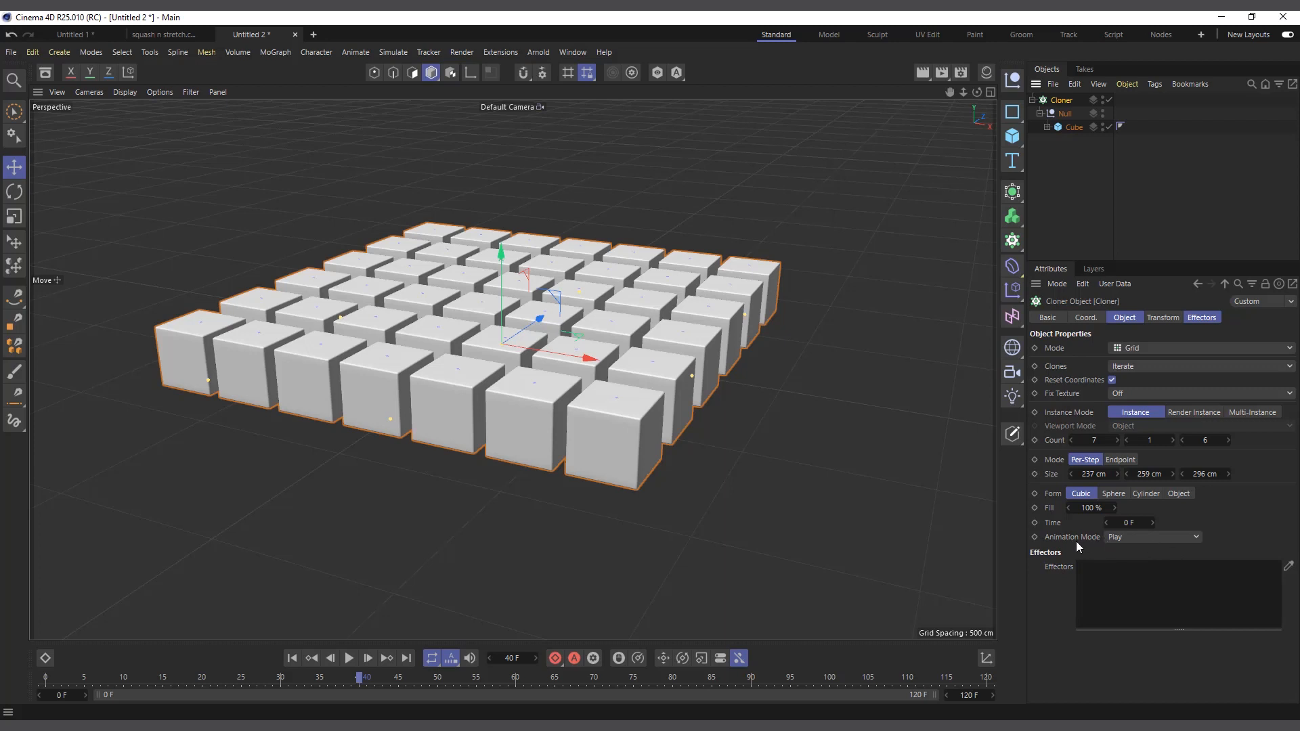
{"action": "left_click", "coordinate": [292, 658]}
{"action": "left_click", "coordinate": [346, 660]}
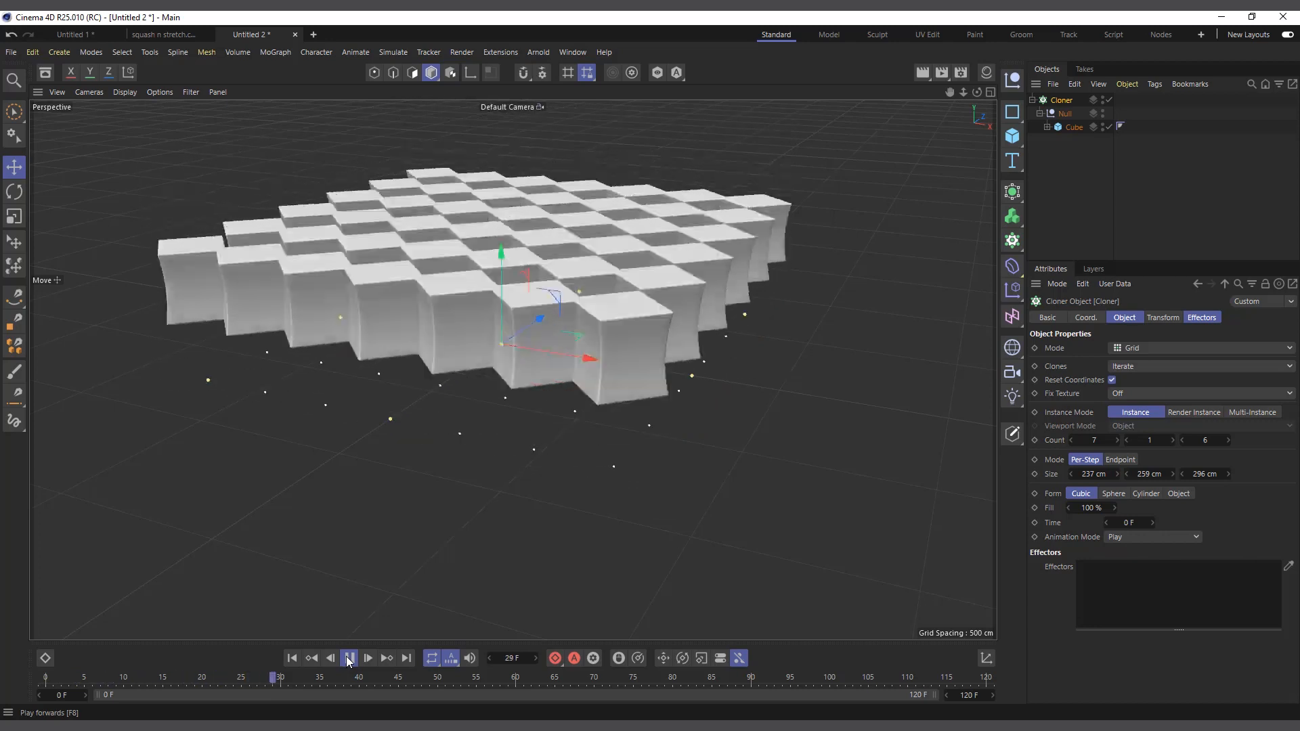
{"action": "left_click", "coordinate": [348, 658]}
- Set the Cloner's Animation Mode to Loop and scrub to the Cube's last keyframe at frame 34
{"action": "left_click", "coordinate": [1123, 535]}
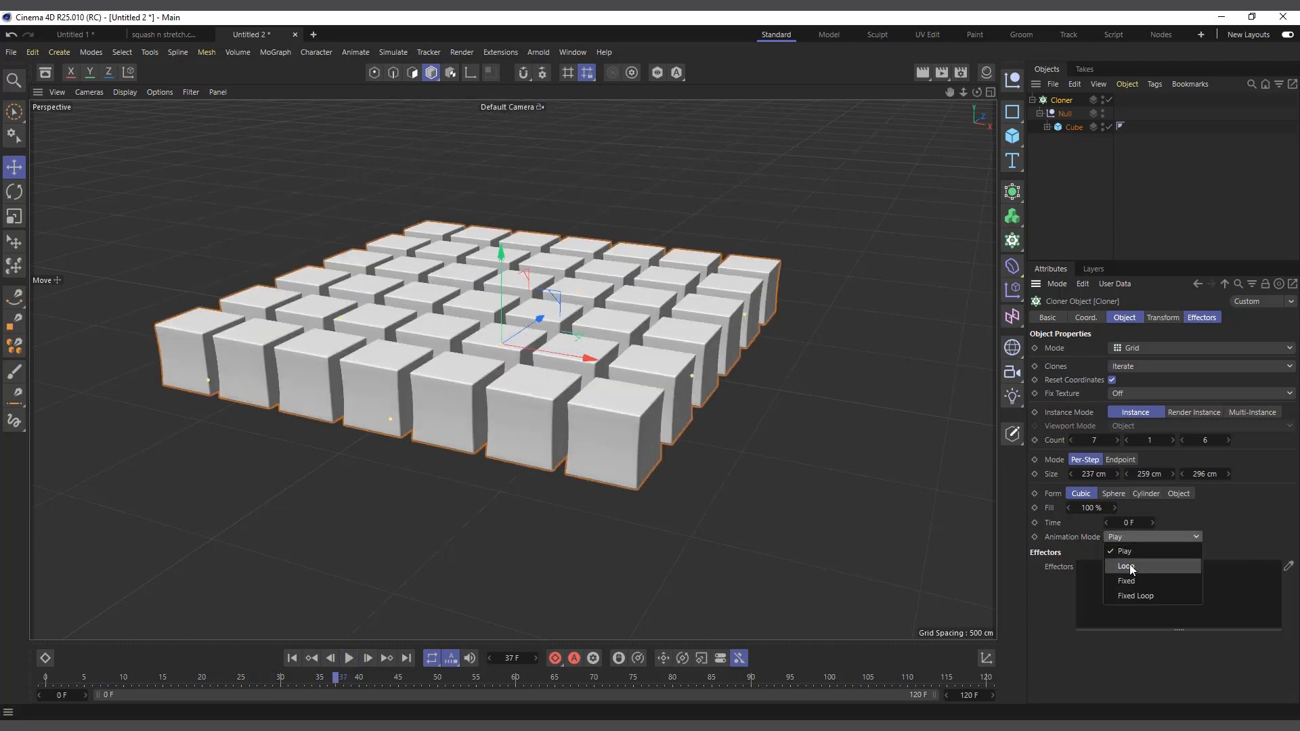
{"action": "left_click", "coordinate": [1121, 557]}
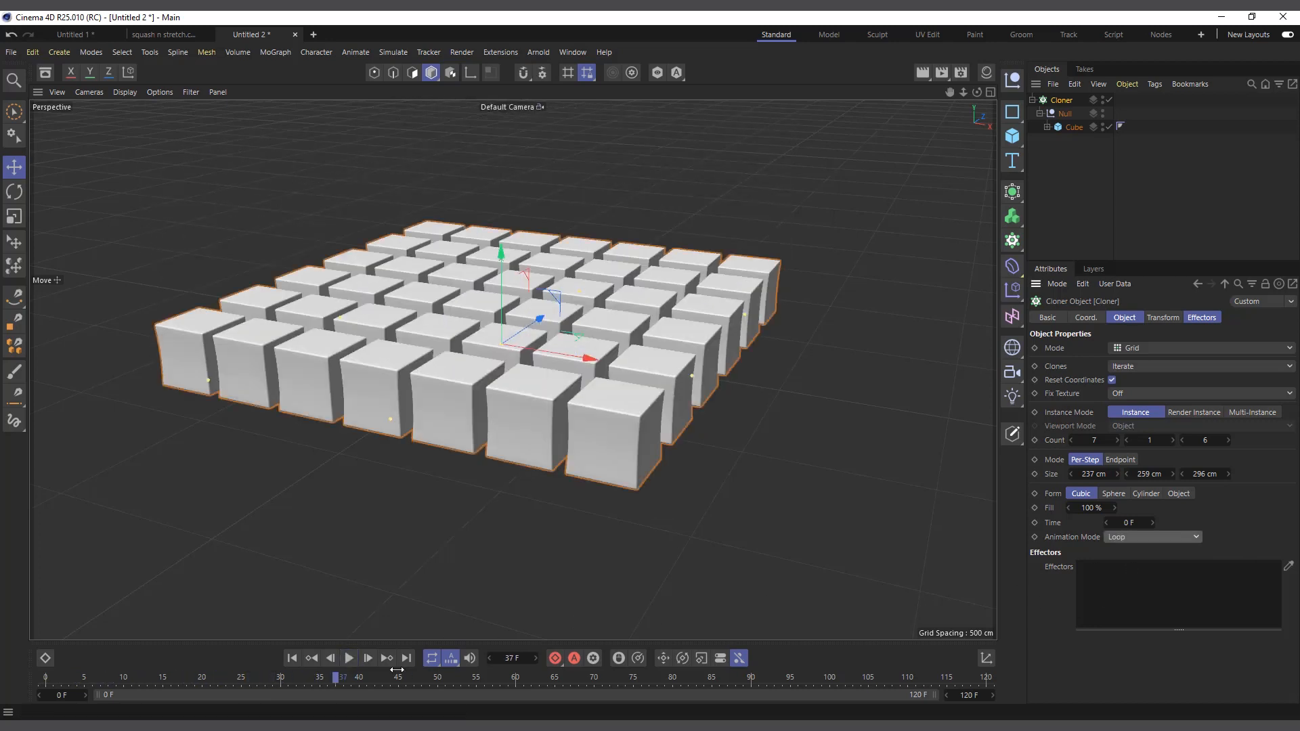
{"action": "left_click", "coordinate": [1046, 126]}
{"action": "left_click", "coordinate": [1070, 143]}
{"action": "left_click", "coordinate": [1073, 126]}
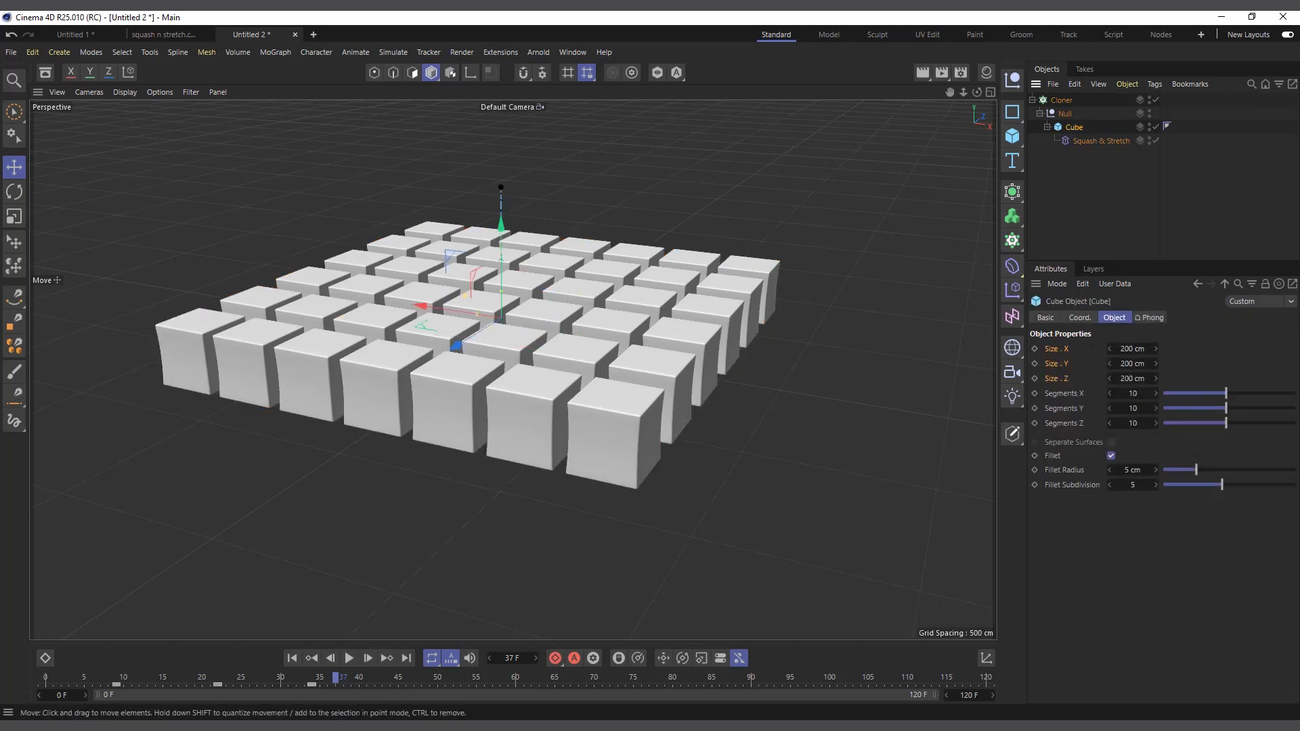
{"action": "left_click_drag", "start_coordinate": [329, 679], "coordinate": [315, 686]}
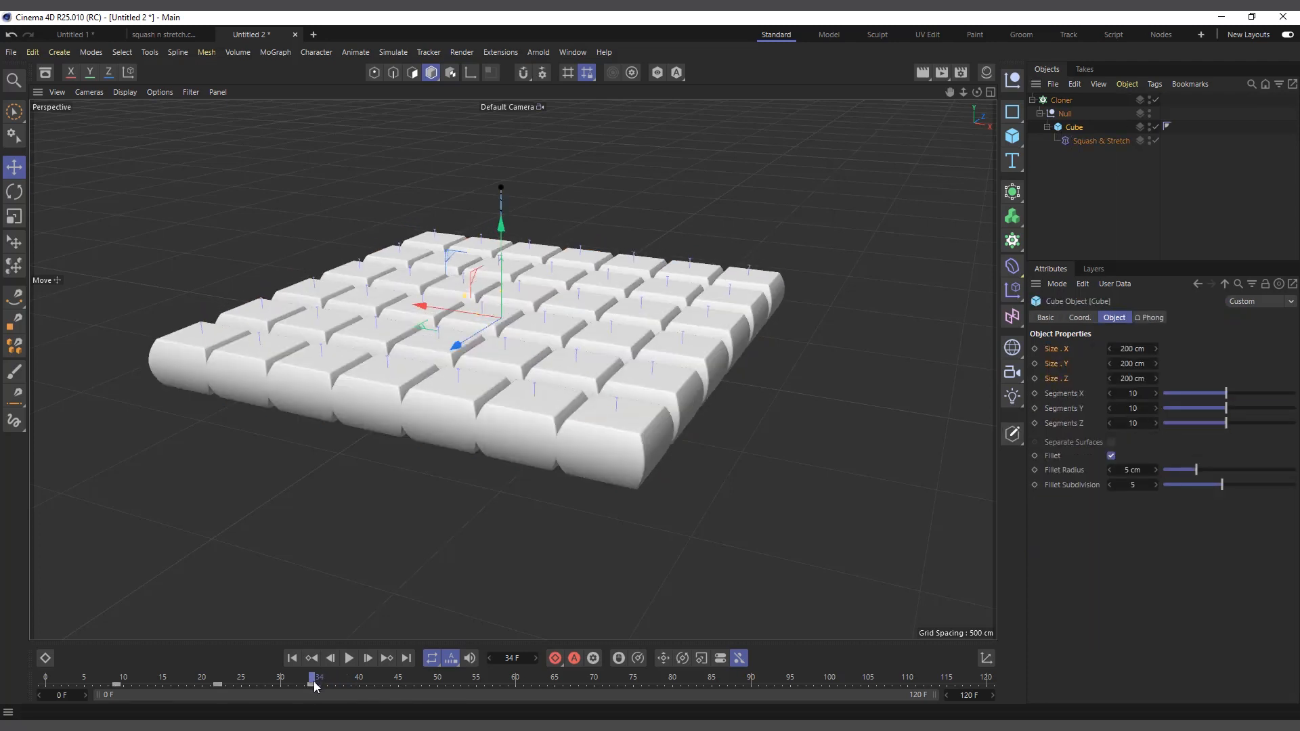
- Play the looped clone animation from the first frame
{"action": "left_click", "coordinate": [292, 658]}
{"action": "left_click", "coordinate": [350, 656]}
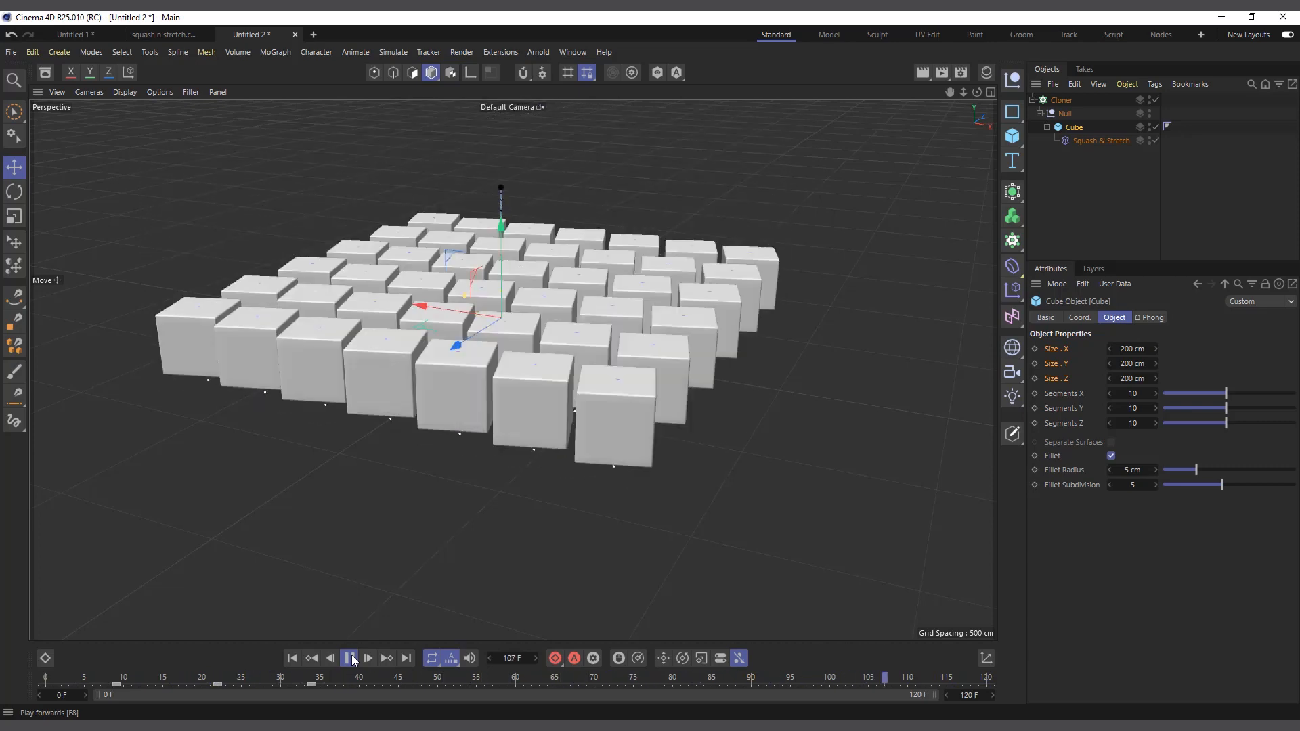
{"action": "left_click", "coordinate": [350, 658]}
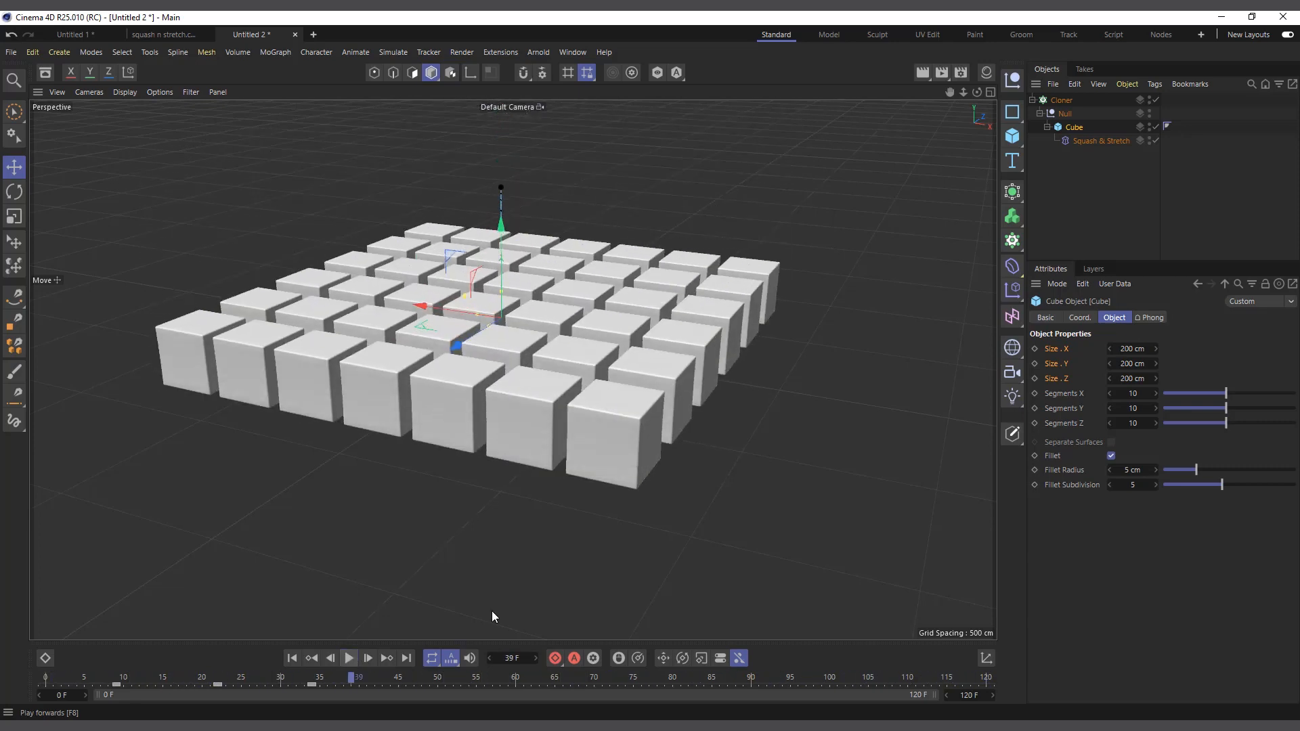
- Set the Cloner's Animation Mode to Fixed and play the animation from the first frame
{"action": "left_click", "coordinate": [1061, 100]}
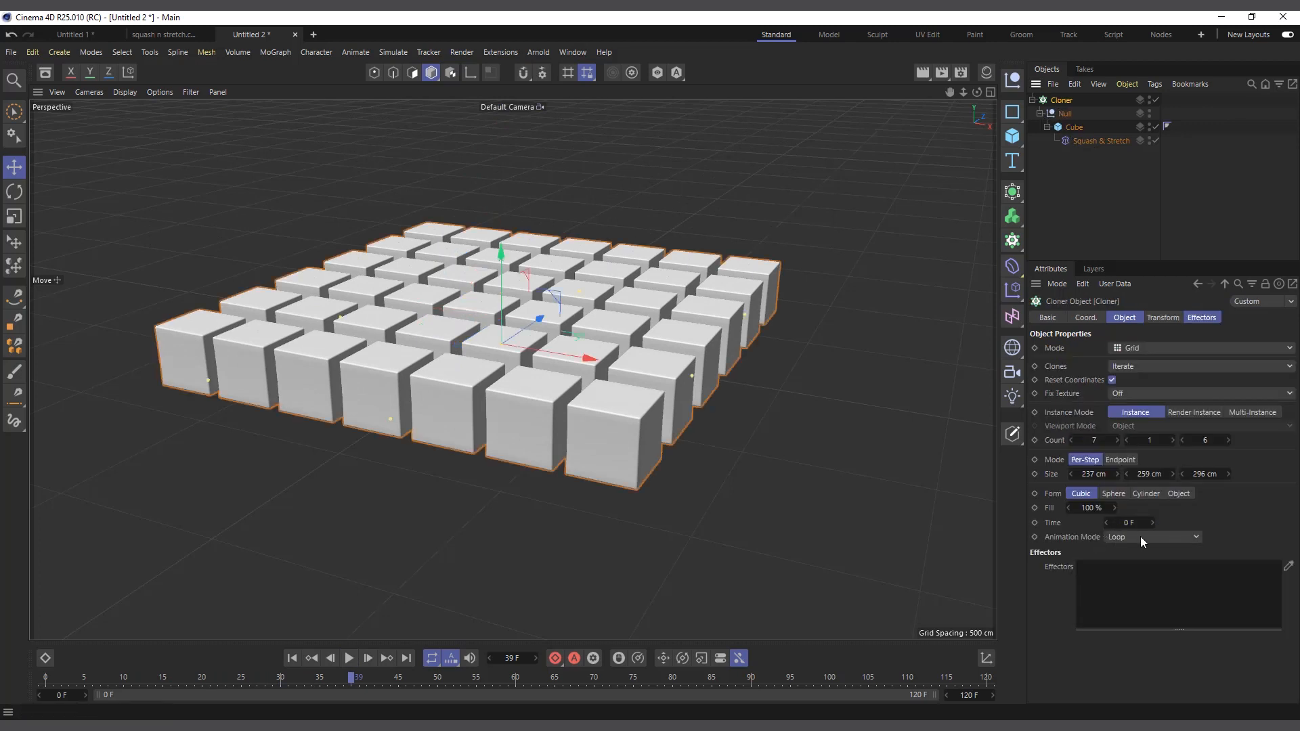
{"action": "left_click", "coordinate": [1131, 534]}
{"action": "left_click", "coordinate": [1140, 578]}
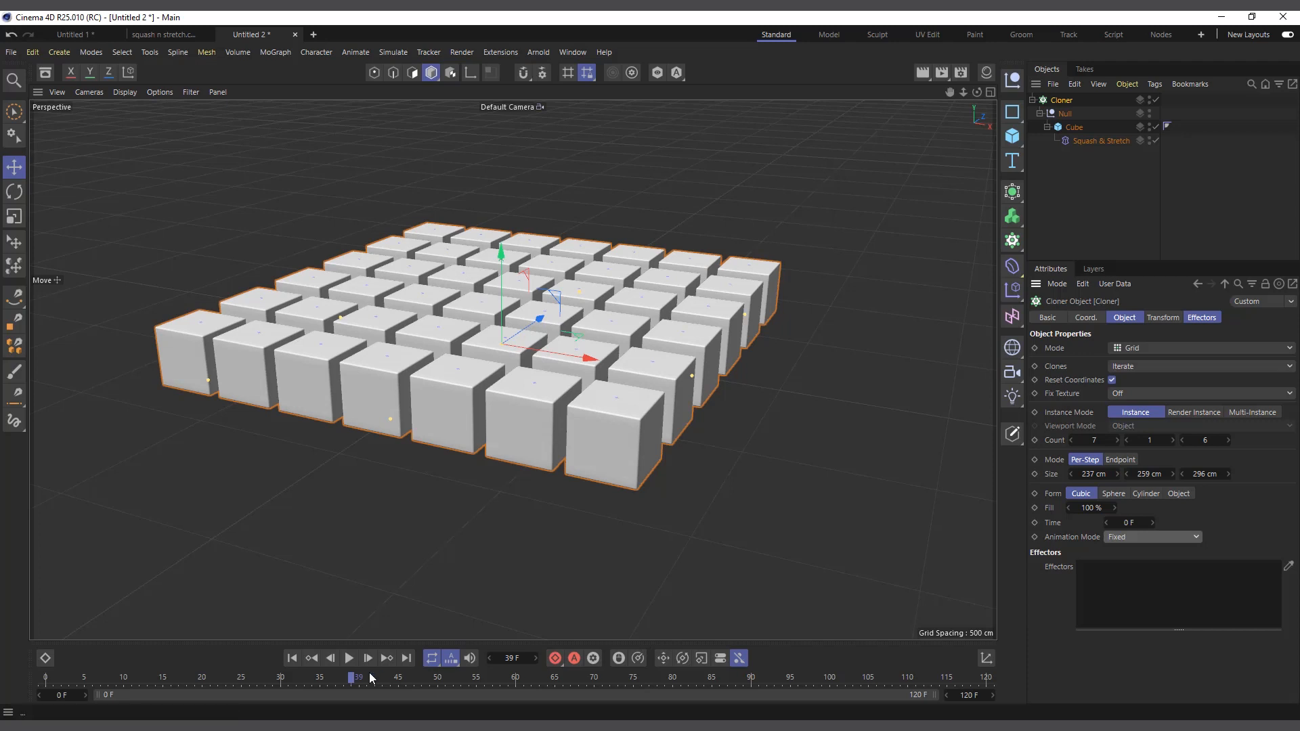
{"action": "left_click", "coordinate": [291, 658]}
{"action": "left_click", "coordinate": [347, 658]}
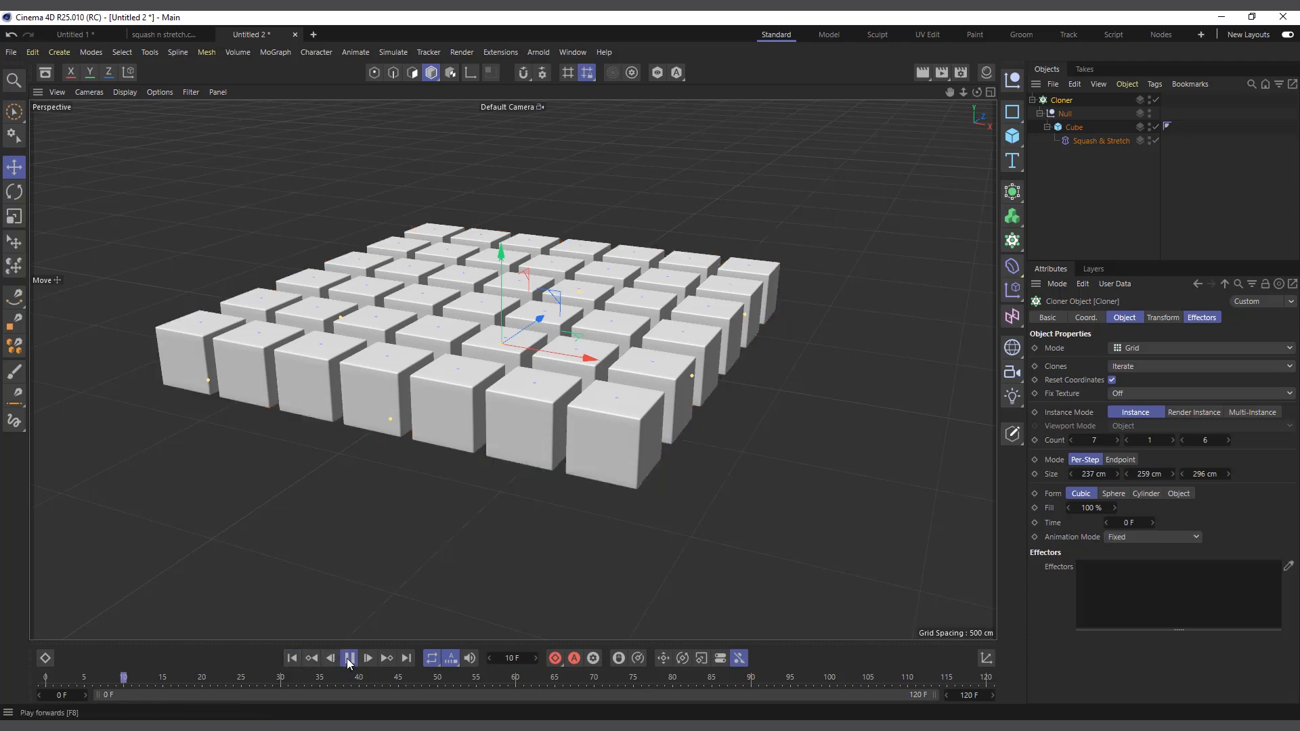
{"action": "left_click", "coordinate": [349, 658]}
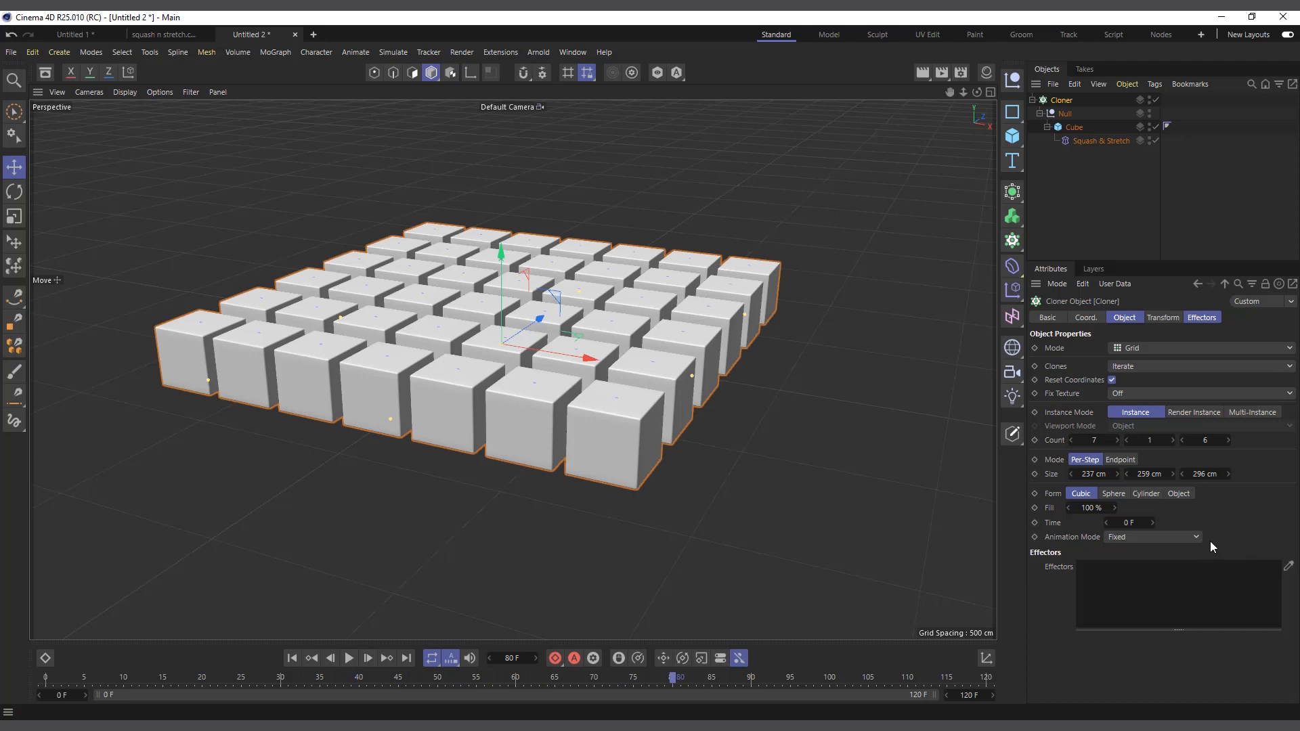
- Switch the Cloner's Animation Mode to Loop and back to Fixed
{"action": "left_click", "coordinate": [1146, 537]}
{"action": "left_click", "coordinate": [1130, 567]}
{"action": "left_click", "coordinate": [1136, 537]}
{"action": "left_click", "coordinate": [1138, 583]}
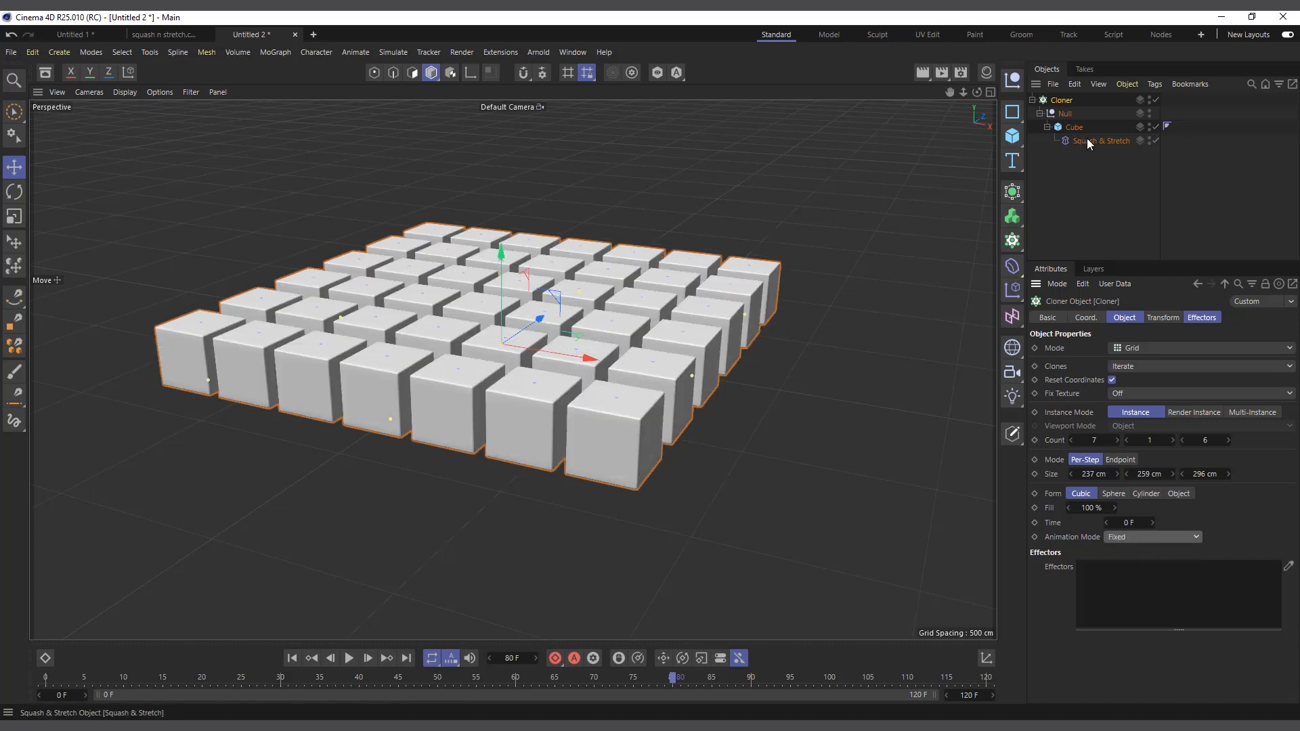
- Collapse the Cube's hierarchy and add a Plain effector to the Cloner
{"action": "left_click", "coordinate": [1047, 128]}
{"action": "left_click", "coordinate": [1067, 127]}
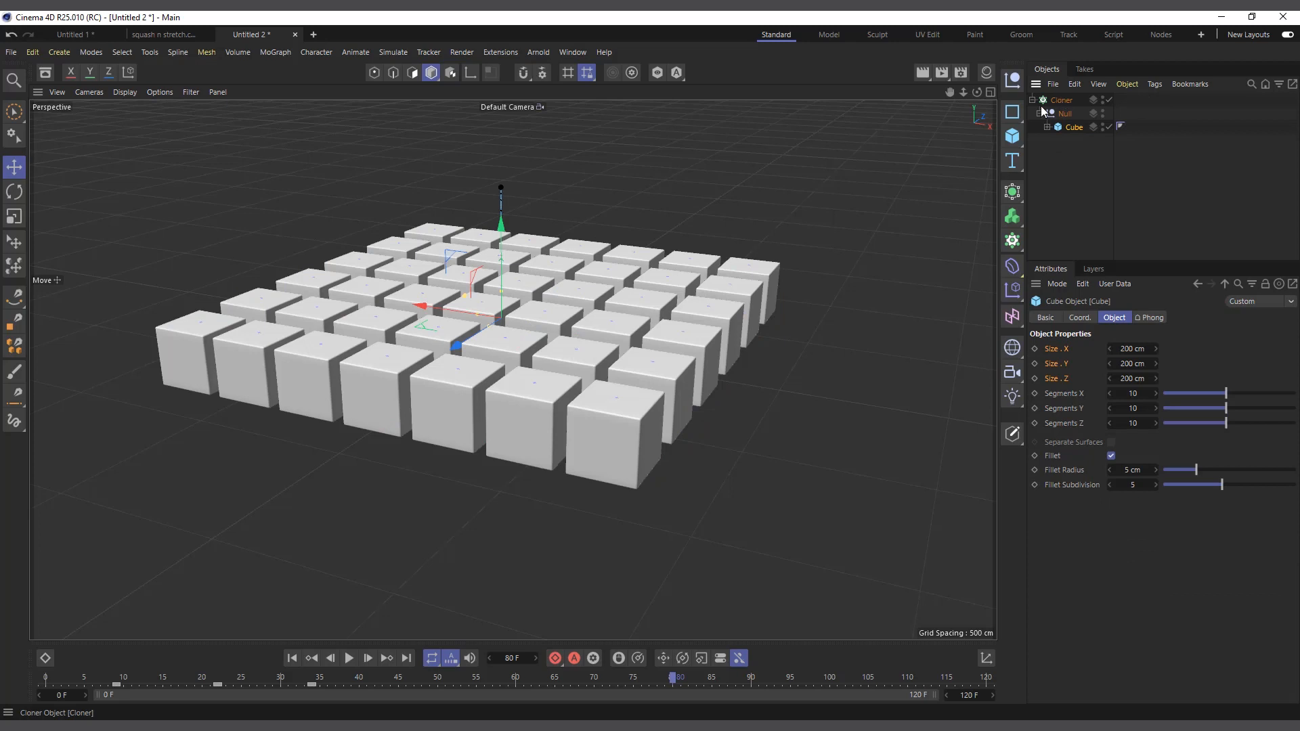
{"action": "left_click", "coordinate": [1043, 102]}
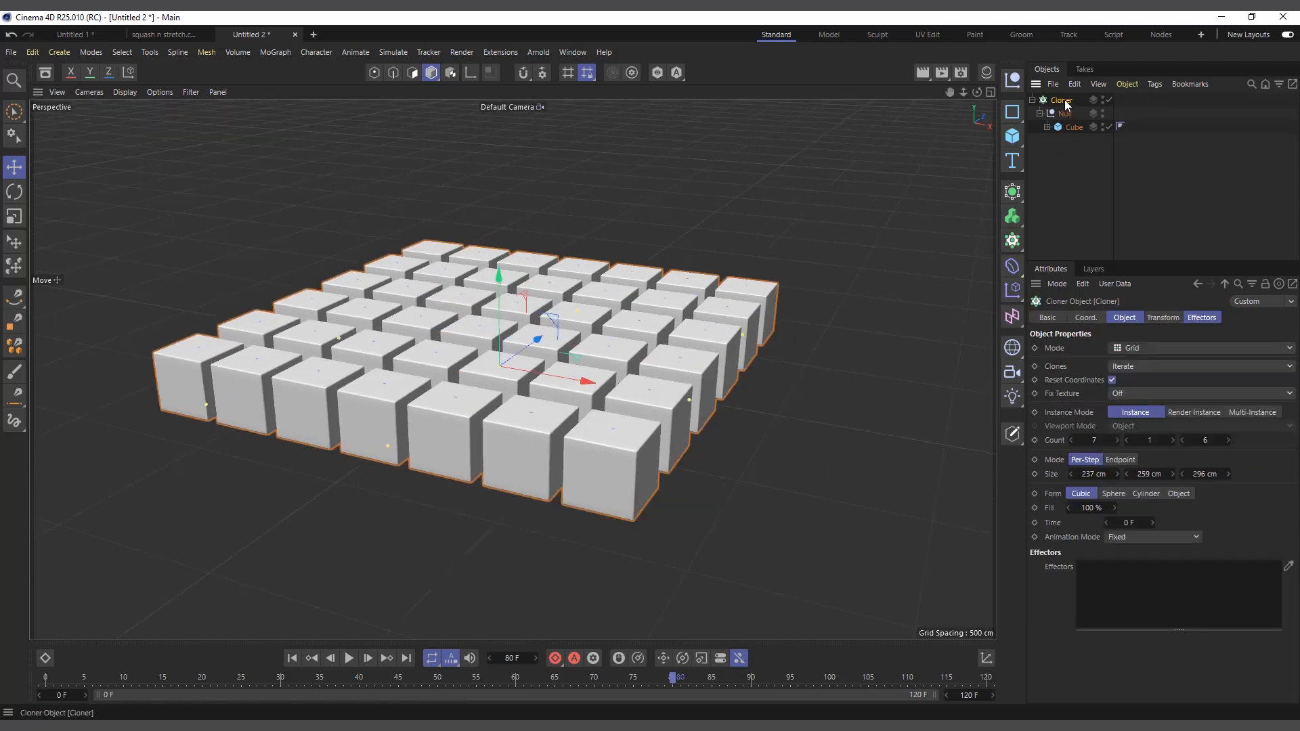
{"action": "left_click", "coordinate": [276, 52]}
{"action": "mouse_move", "coordinate": [298, 72]}
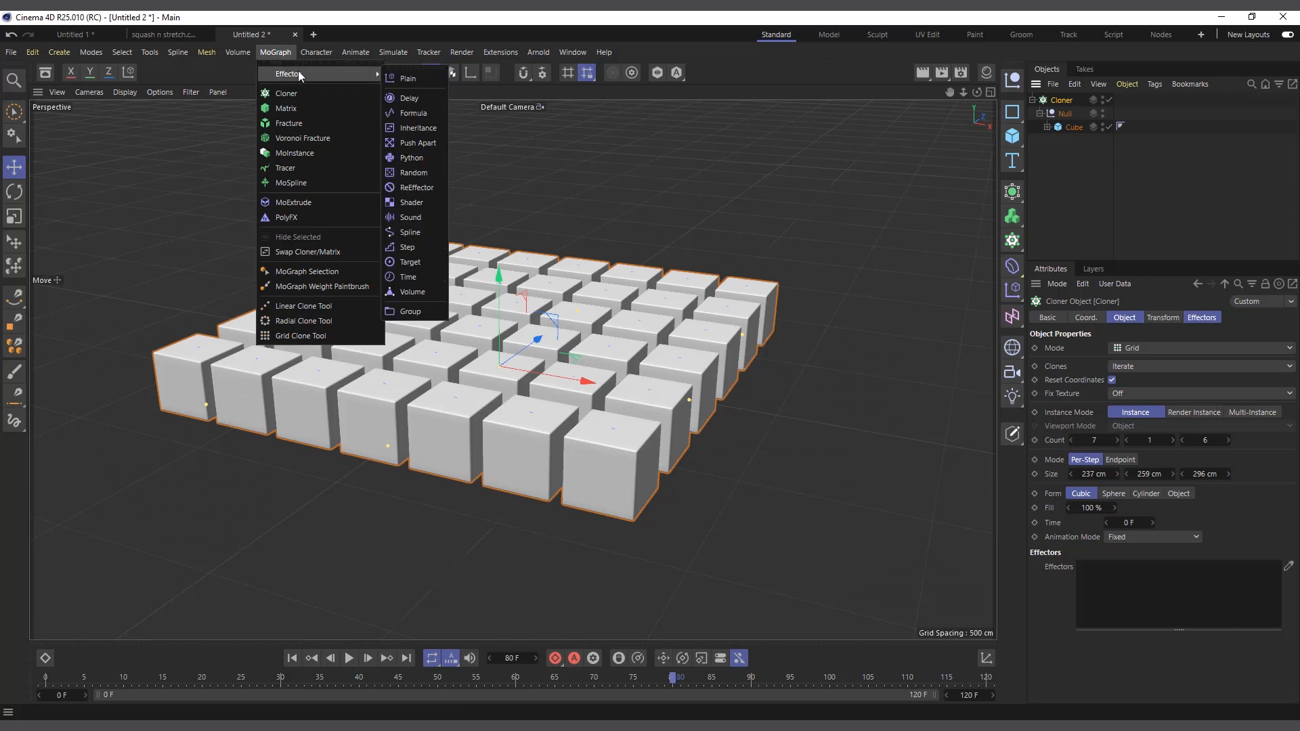
{"action": "left_click", "coordinate": [406, 79]}
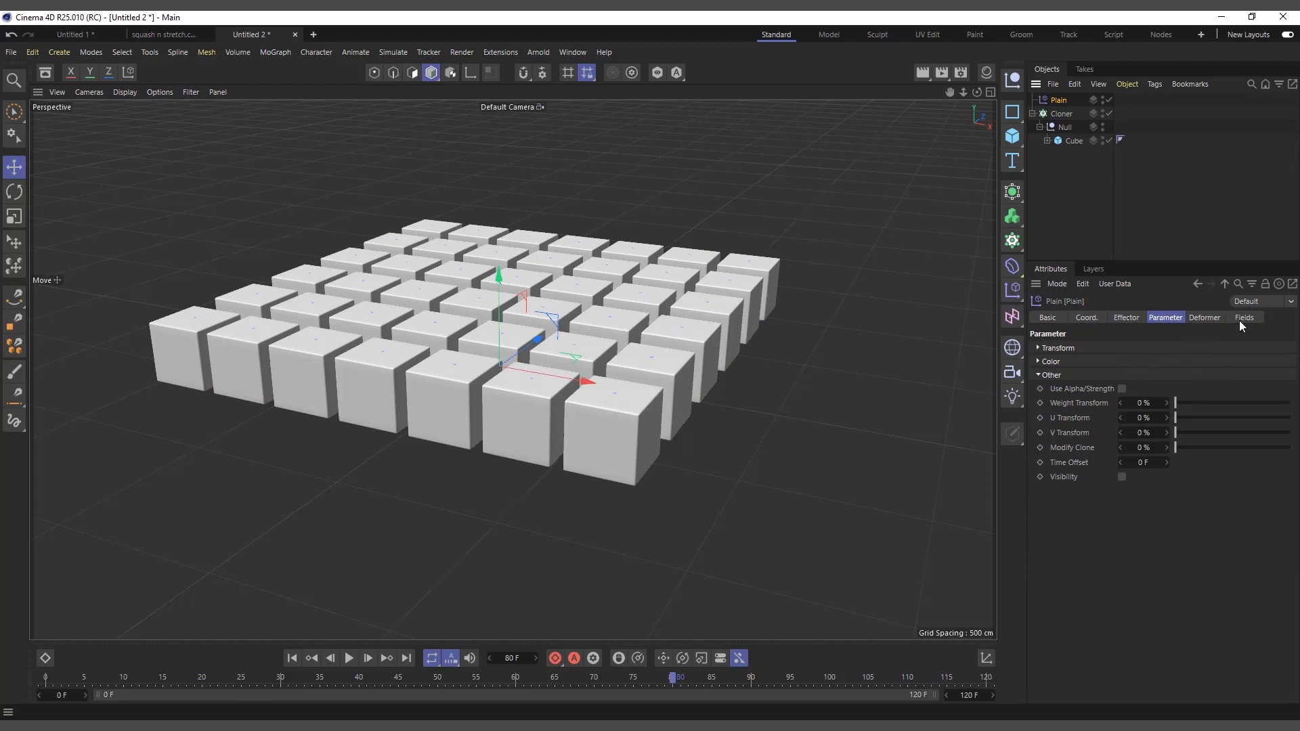
- Set the Plain effector's Time Offset to 35 F
{"action": "left_click", "coordinate": [1127, 318]}
{"action": "left_click", "coordinate": [1164, 319]}
{"action": "left_click", "coordinate": [1071, 349]}
{"action": "left_click", "coordinate": [1066, 476]}
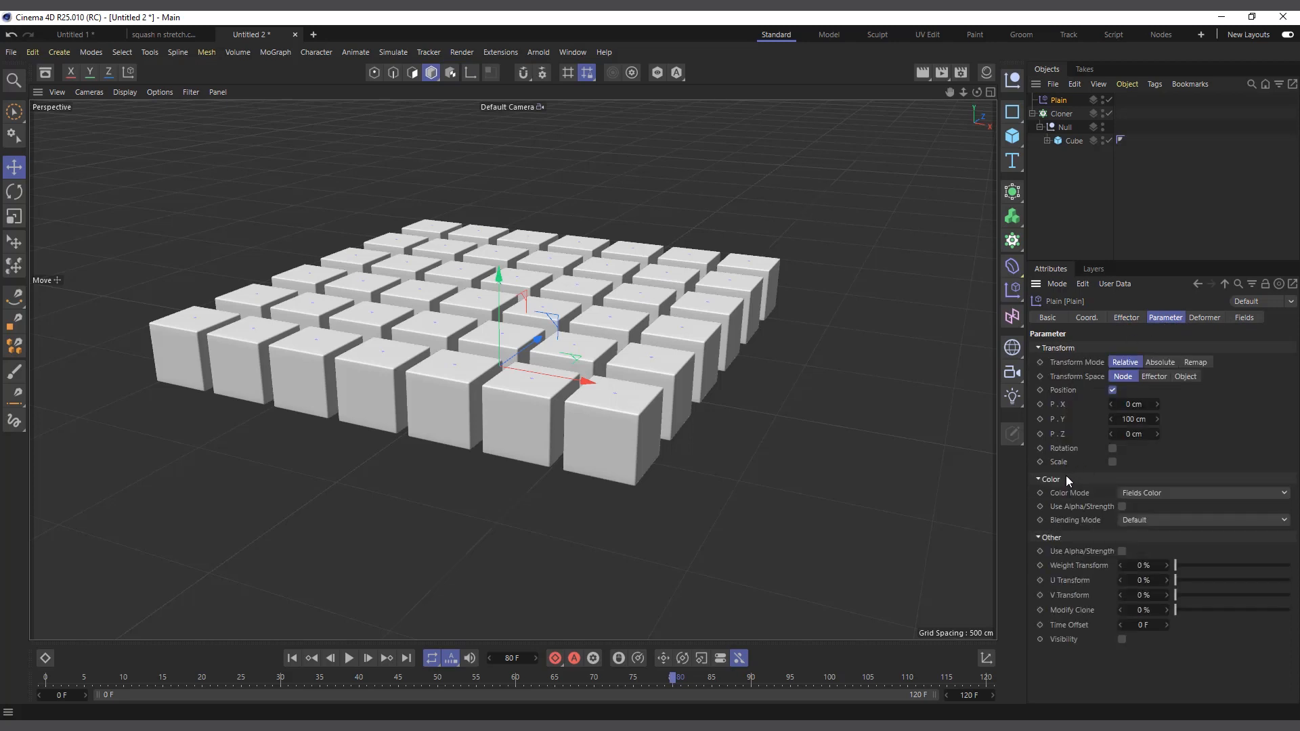
{"action": "left_click", "coordinate": [1065, 478]}
{"action": "left_click", "coordinate": [1068, 348]}
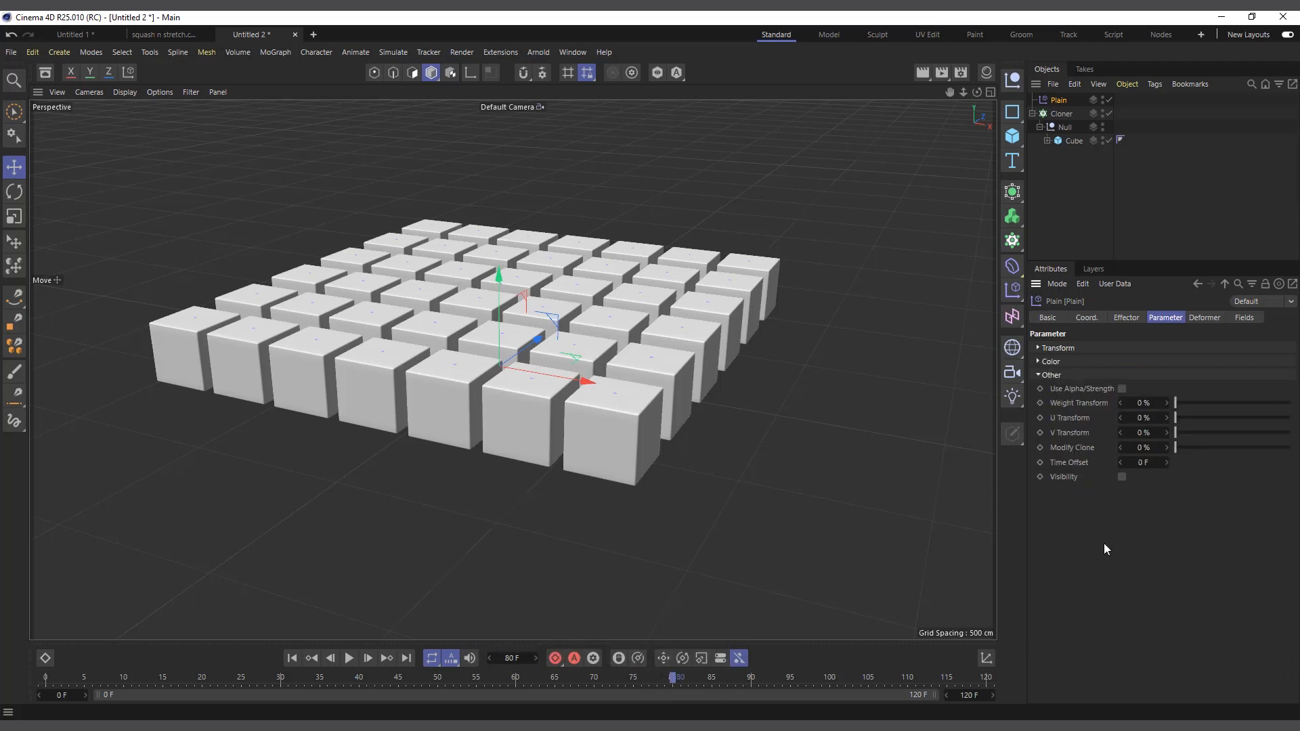
{"action": "left_click_drag", "start_coordinate": [1138, 464], "coordinate": [1165, 464]}
{"action": "key", "text": "Return"}
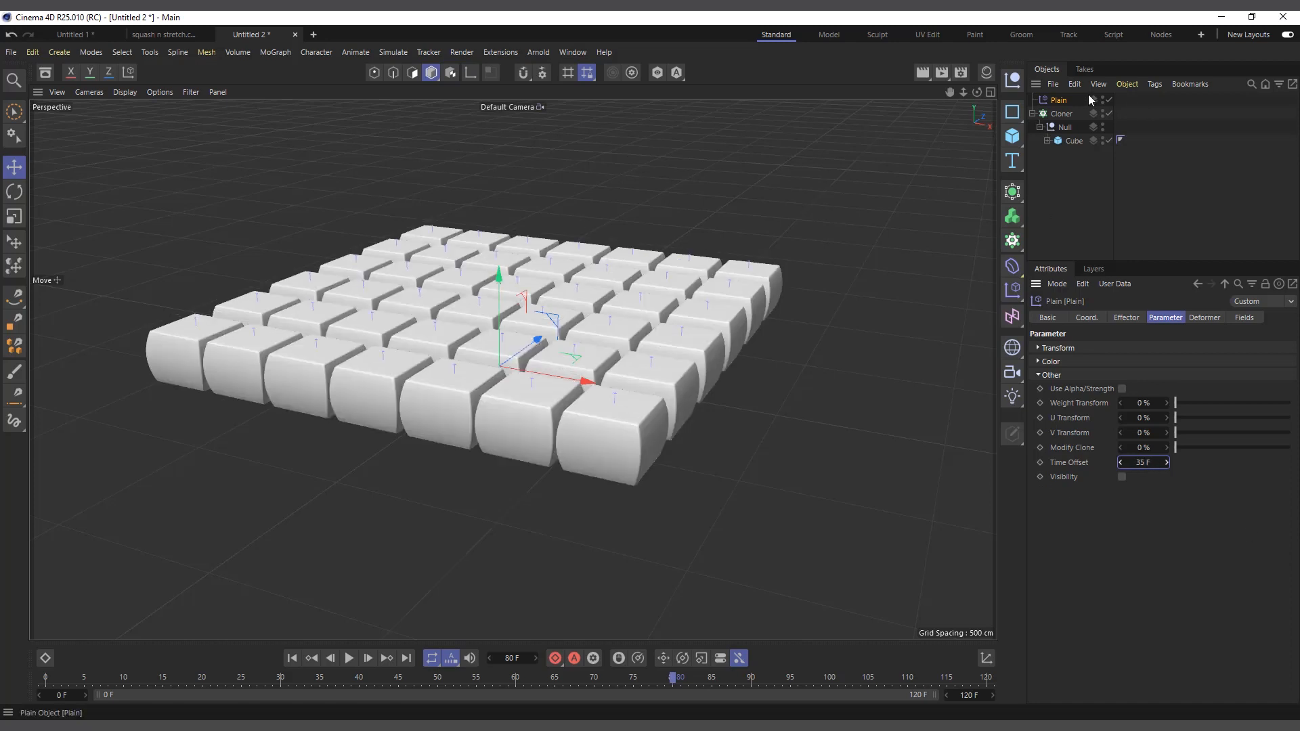
- Play the animation to check the effect of the Plain effector's time offset on the clones
{"action": "left_click", "coordinate": [1062, 101]}
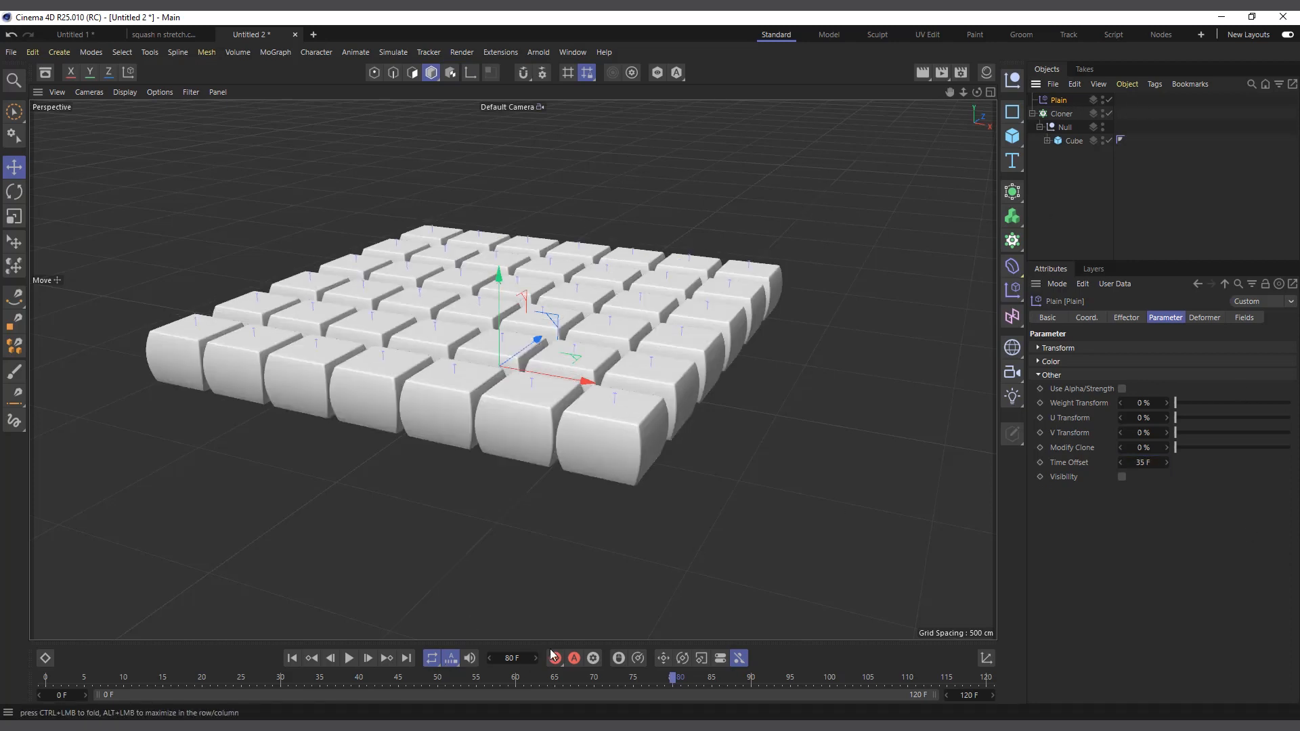
{"action": "left_click", "coordinate": [349, 659]}
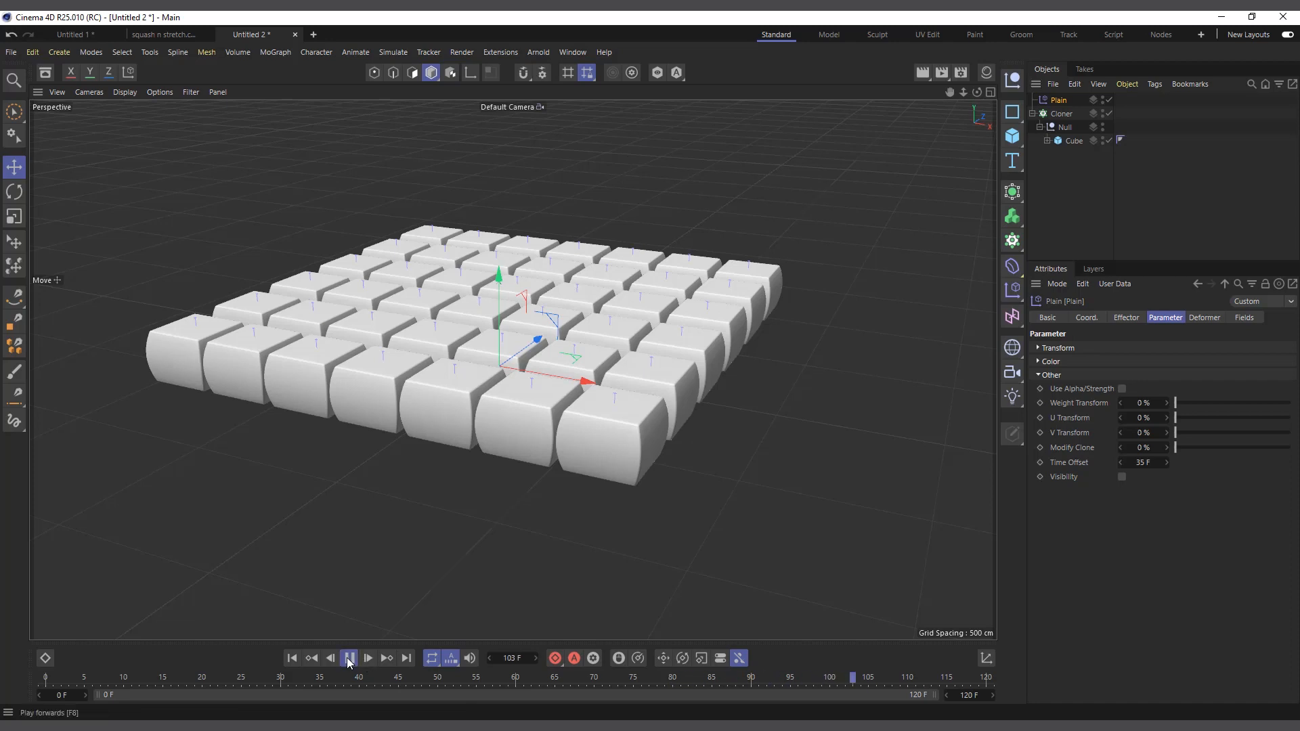
{"action": "left_click", "coordinate": [348, 658]}
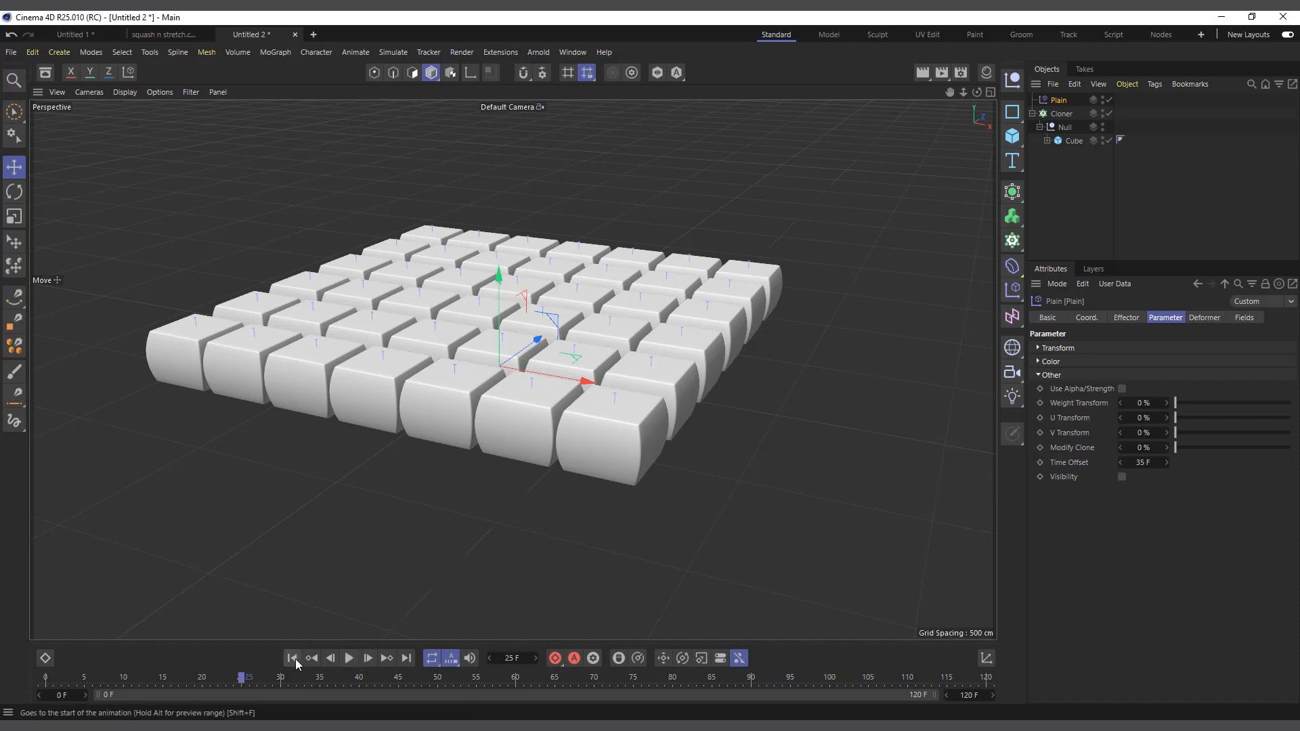
- Add a Linear Field to the Plain effector and stretch its end along X across the clones
{"action": "left_click", "coordinate": [1245, 319]}
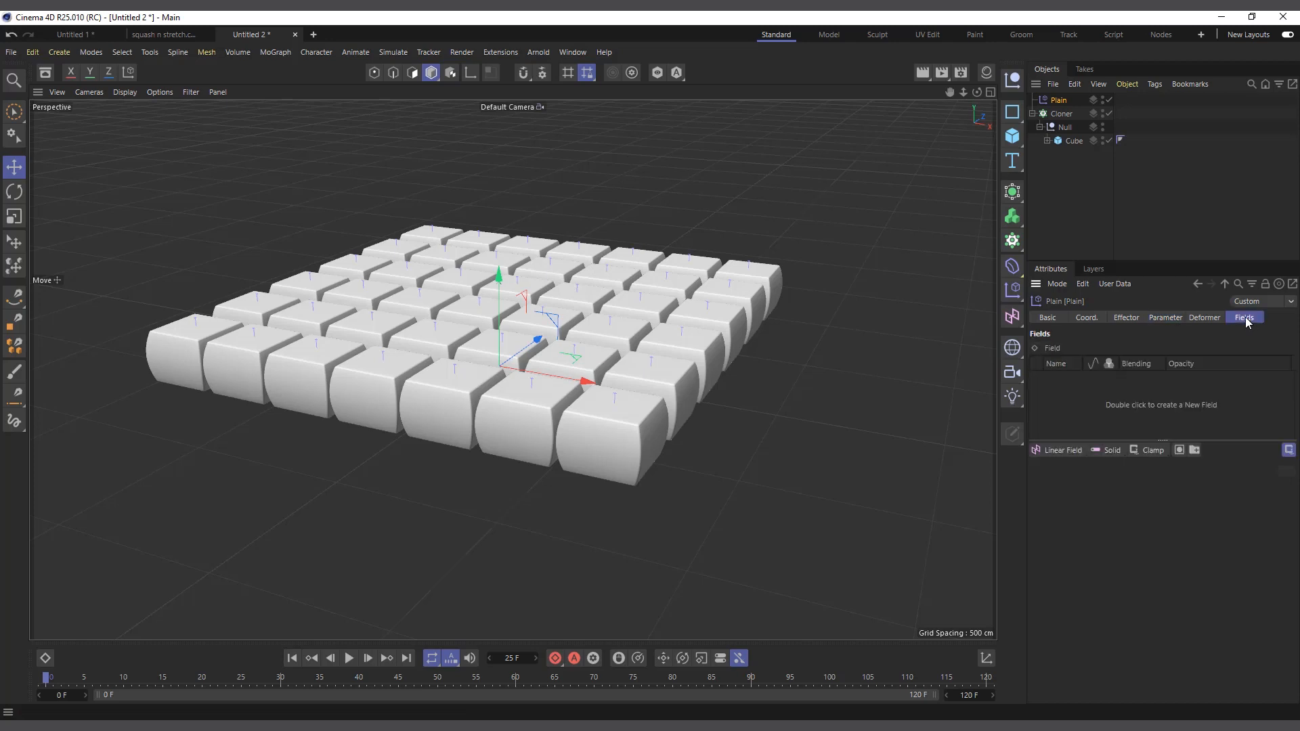
{"action": "left_click", "coordinate": [1063, 450]}
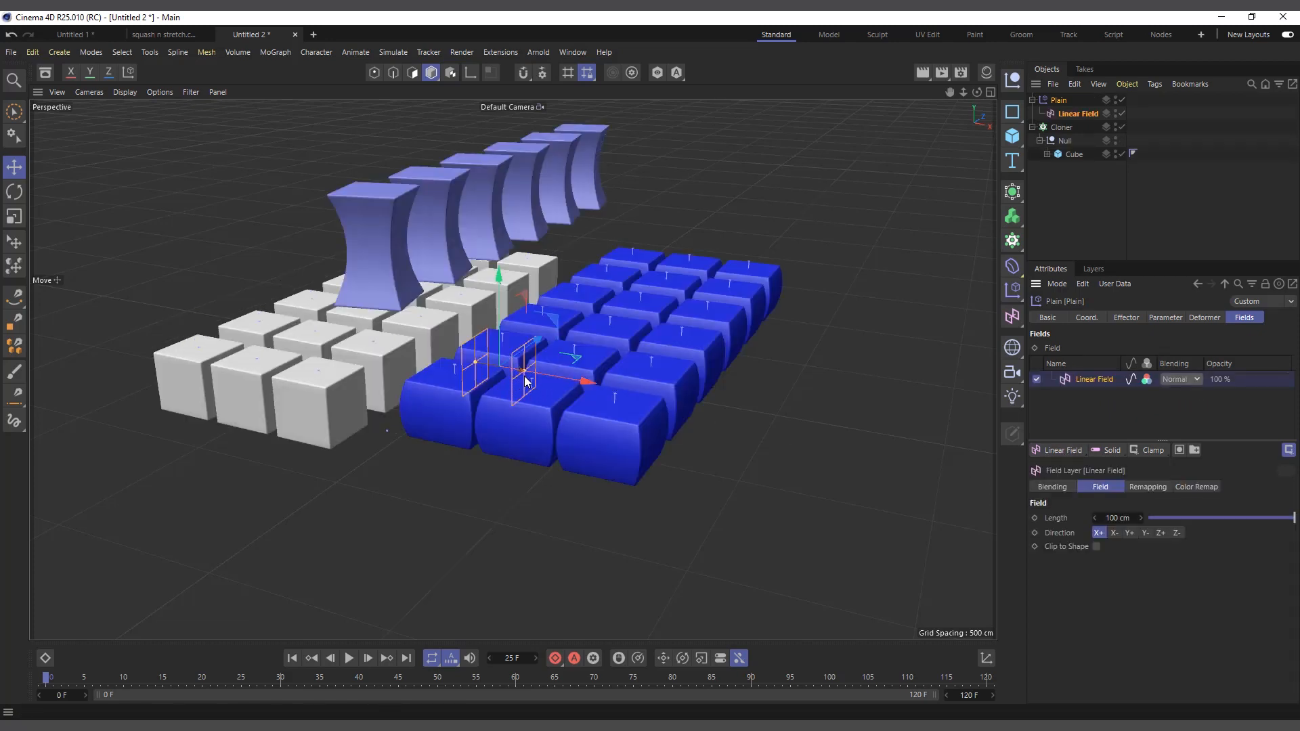
{"action": "left_click_drag", "start_coordinate": [525, 372], "coordinate": [737, 362]}
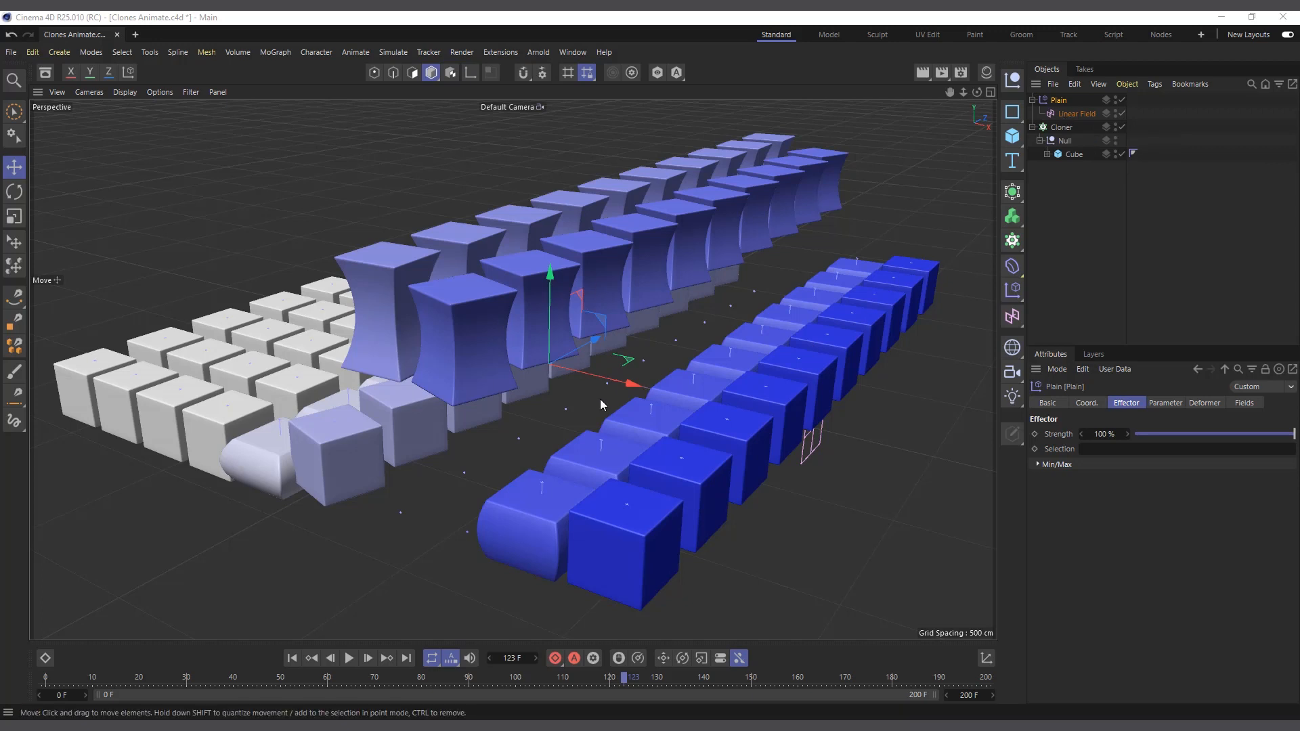
- In Clones Animate.c4d, slide the Linear Field back along X through the clones and play the animation from the first frame
{"action": "left_click", "coordinate": [1073, 114]}
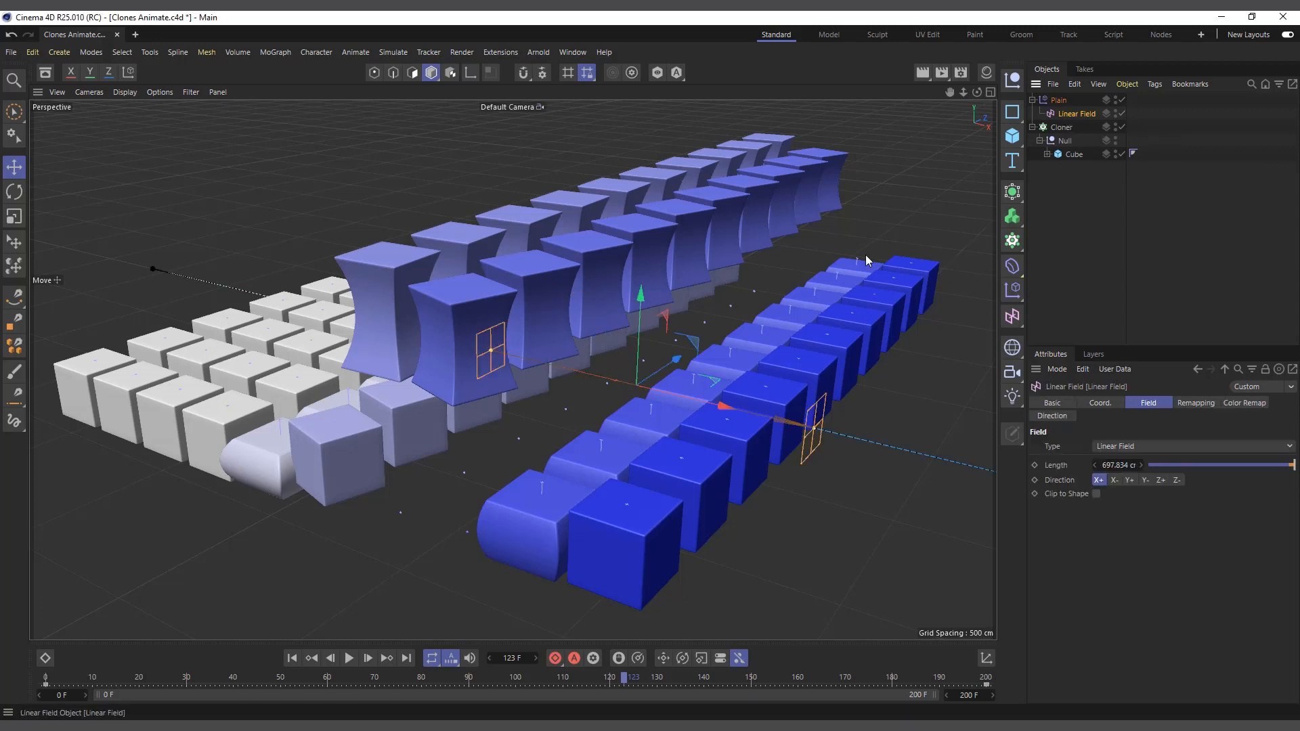
{"action": "left_click_drag", "start_coordinate": [691, 407], "coordinate": [515, 464]}
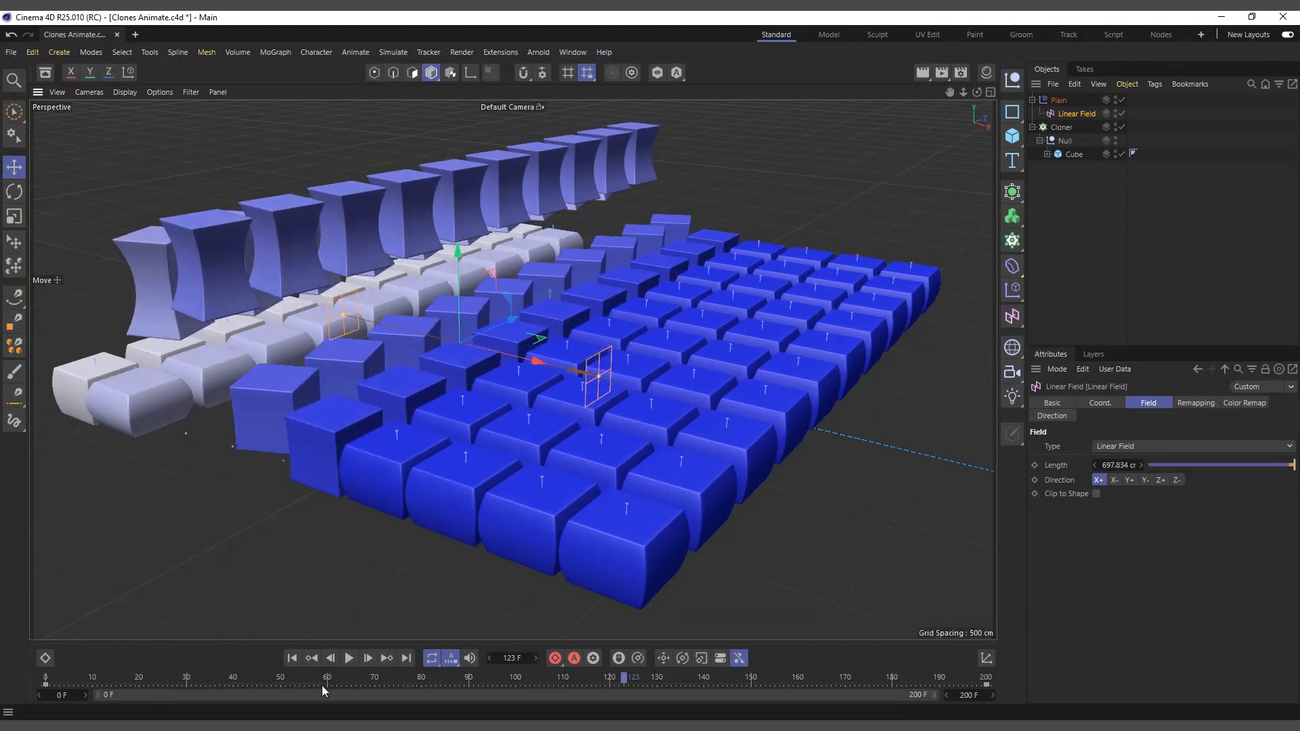
{"action": "left_click", "coordinate": [293, 660]}
{"action": "left_click", "coordinate": [349, 660]}
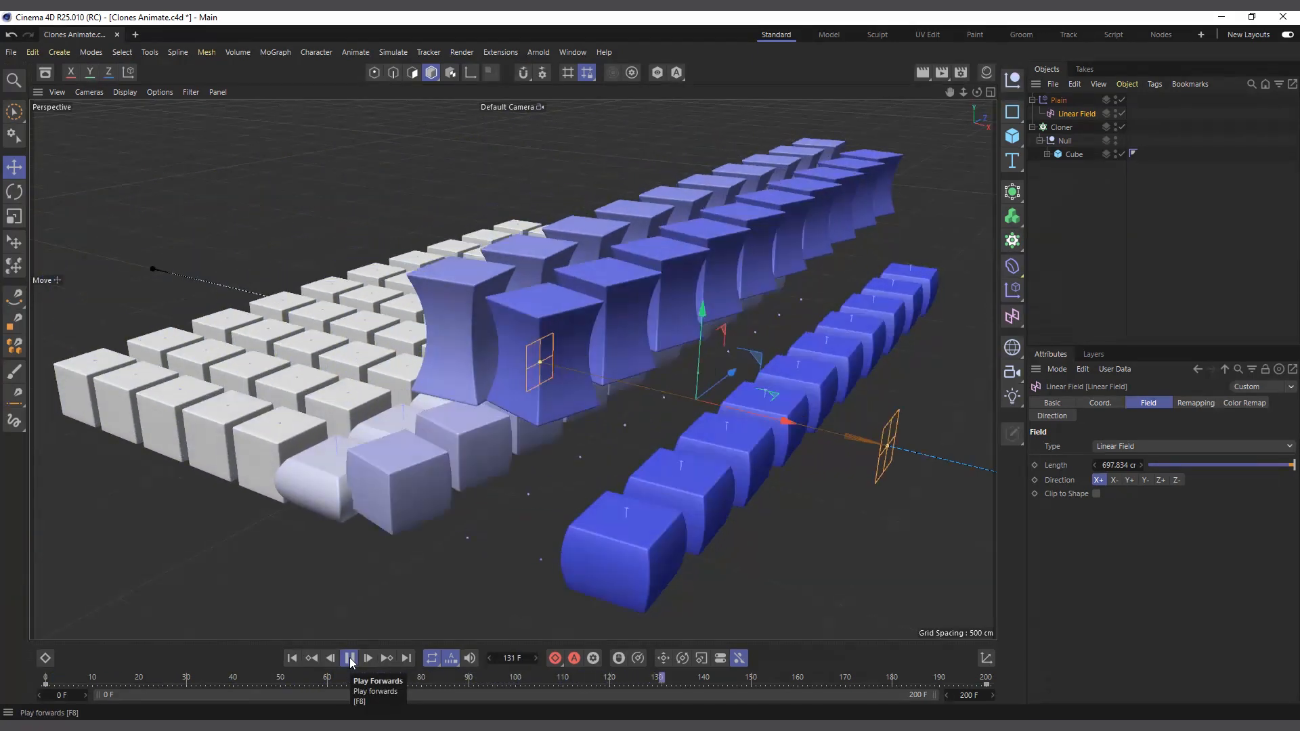
{"action": "left_click", "coordinate": [349, 658]}
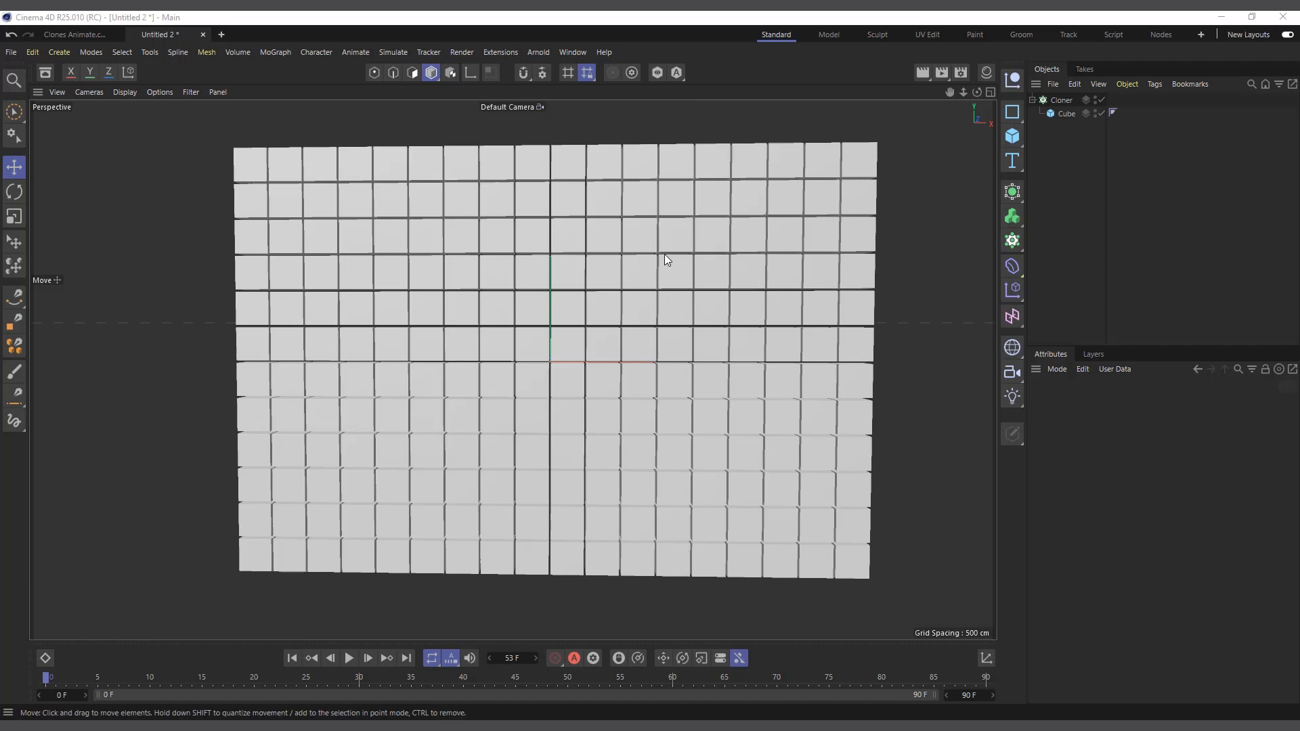
- Try offsetting the Cloner's clones along X and adjusting their heading rotation in its Transform settings
{"action": "left_click", "coordinate": [1060, 100]}
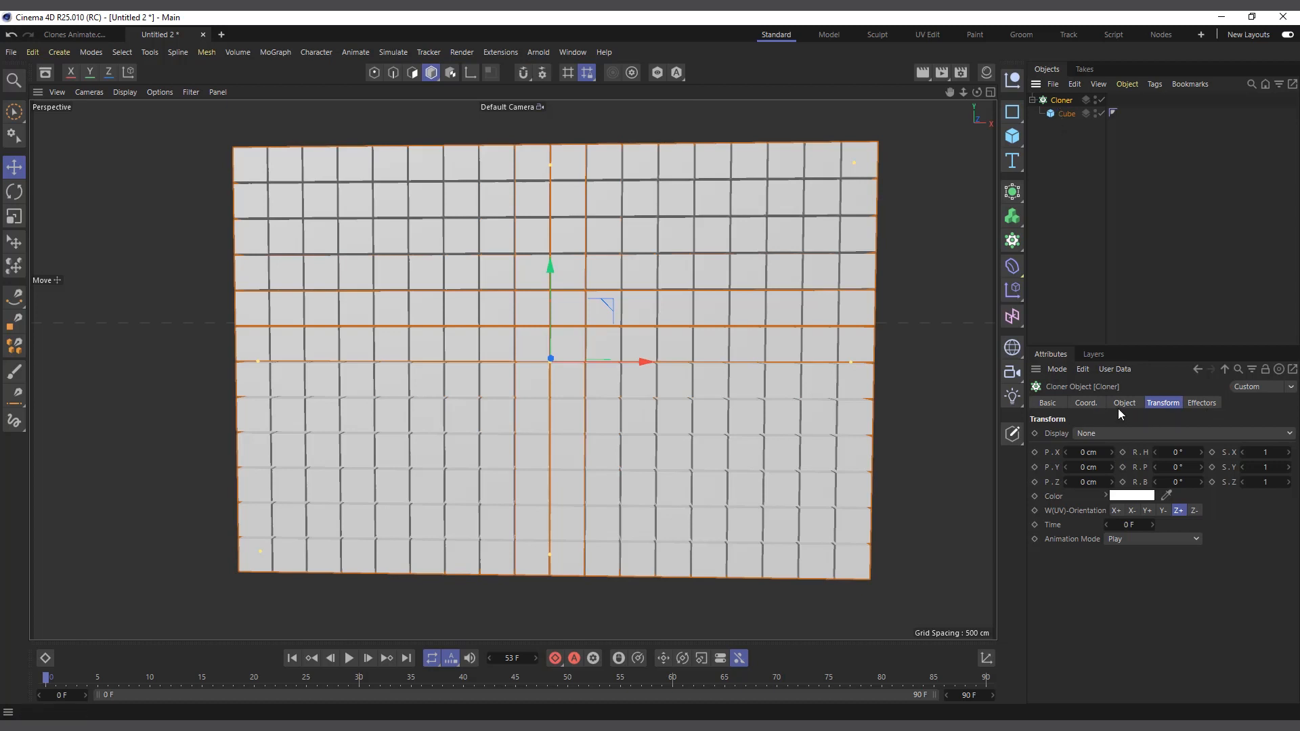
{"action": "left_click_drag", "start_coordinate": [1112, 452], "coordinate": [1013, 455]}
{"action": "key", "text": "ctrl+z"}
{"action": "mouse_move", "coordinate": [1175, 452]}
{"action": "left_mouse_down"}
{"action": "mouse_move", "coordinate": [1229, 453]}
{"action": "mouse_move", "coordinate": [1176, 452]}
{"action": "left_mouse_up"}
- Set the Cloner's Transform display to Index to show the numbering across the clone wall
{"action": "left_click", "coordinate": [1102, 434]}
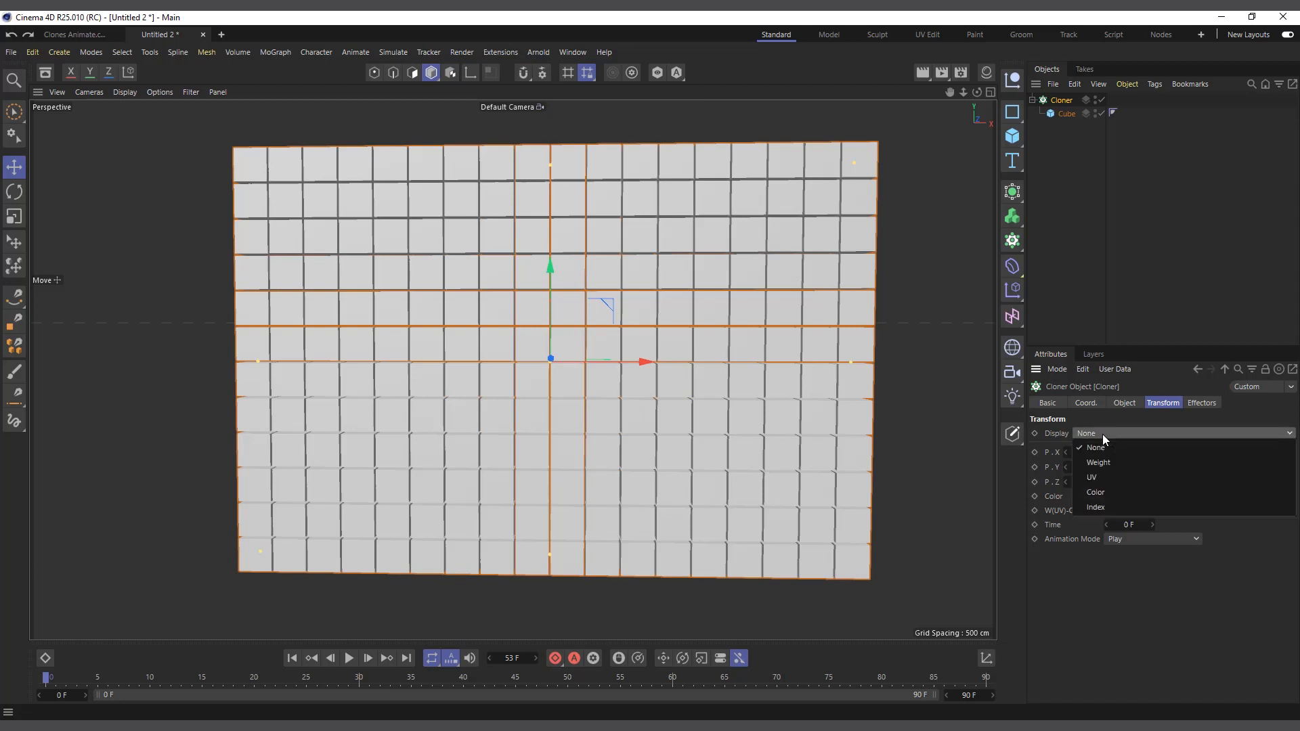
{"action": "left_click", "coordinate": [1096, 507]}
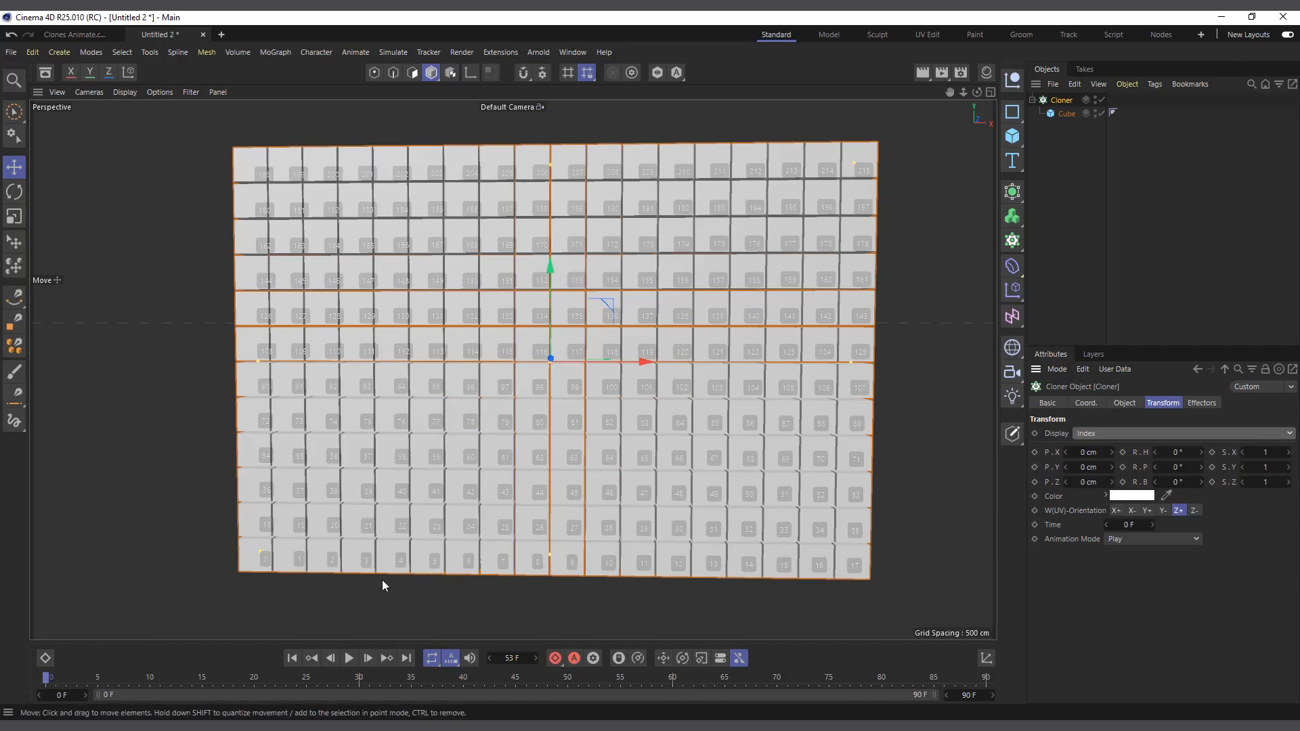
{"action": "left_click_drag", "start_coordinate": [976, 92], "coordinate": [978, 93]}
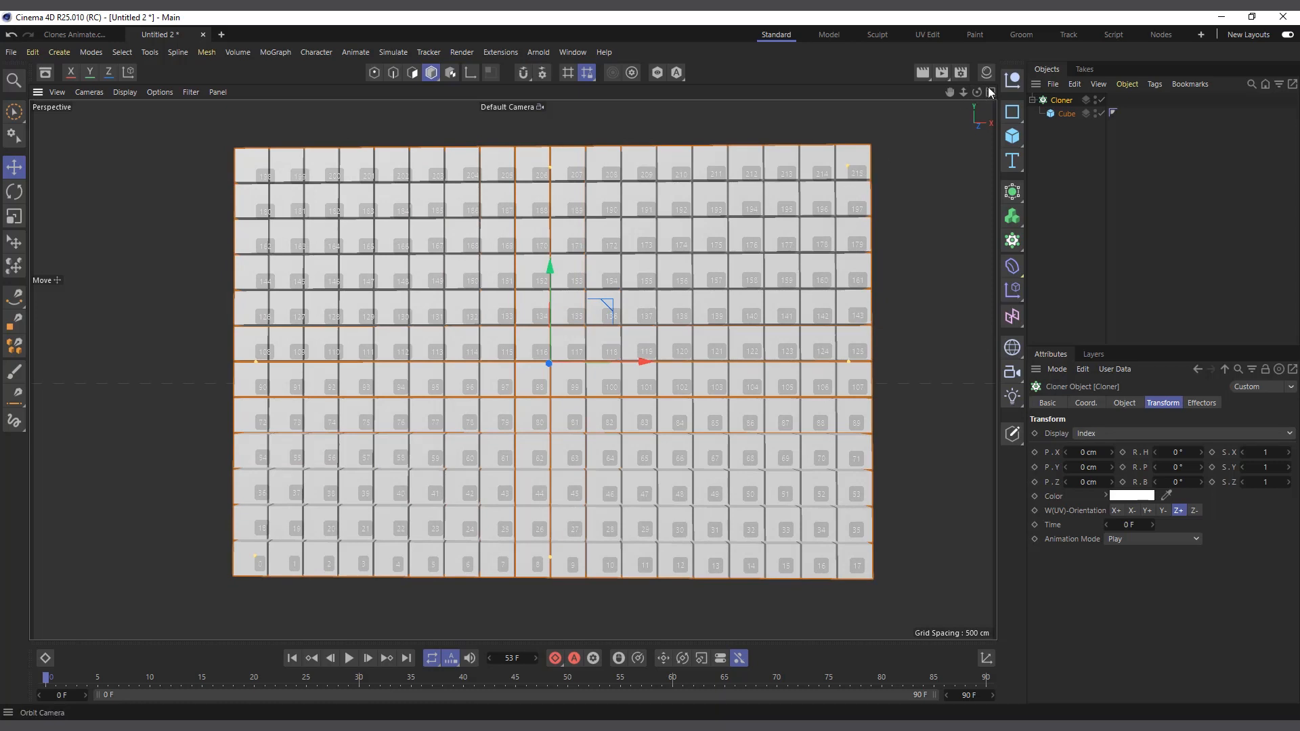
{"action": "left_click_drag", "start_coordinate": [976, 91], "coordinate": [978, 92]}
{"action": "scroll", "coordinate": [892, 147], "scroll_direction": "up", "scroll_amount": 1}
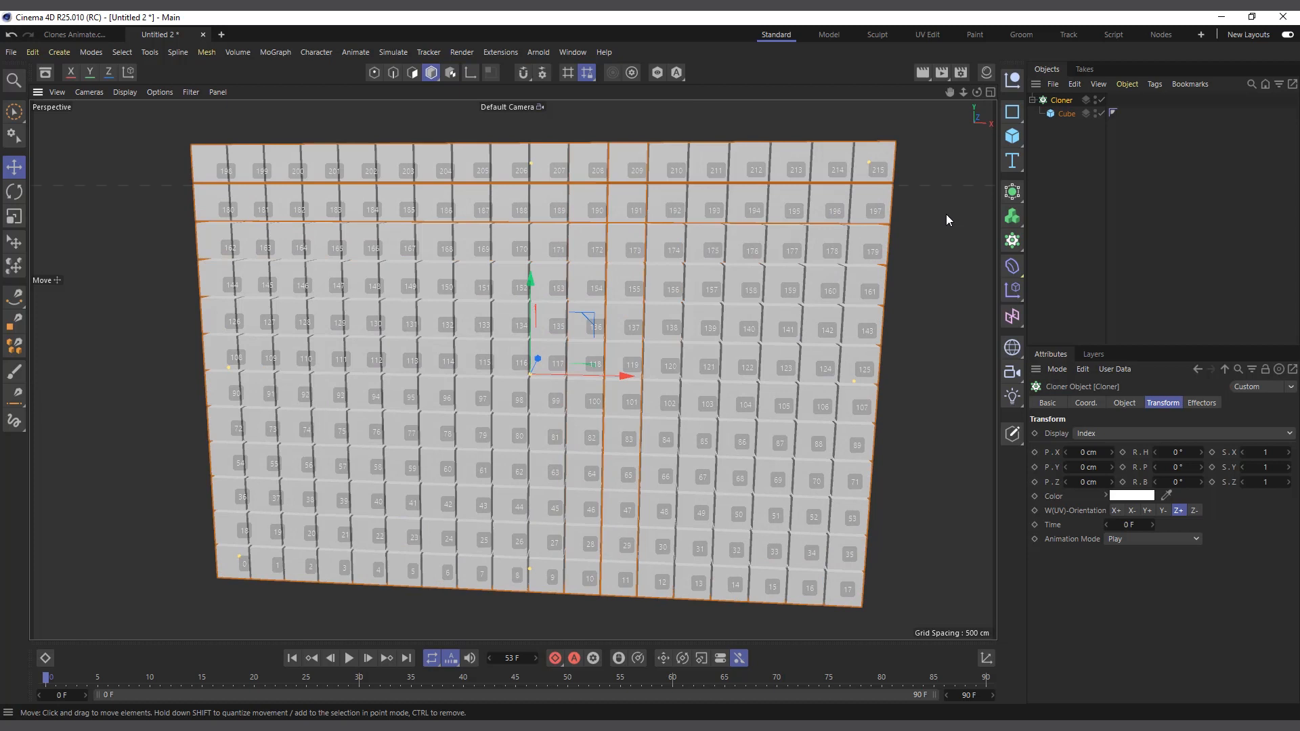
{"action": "left_click_drag", "start_coordinate": [978, 92], "coordinate": [977, 92]}
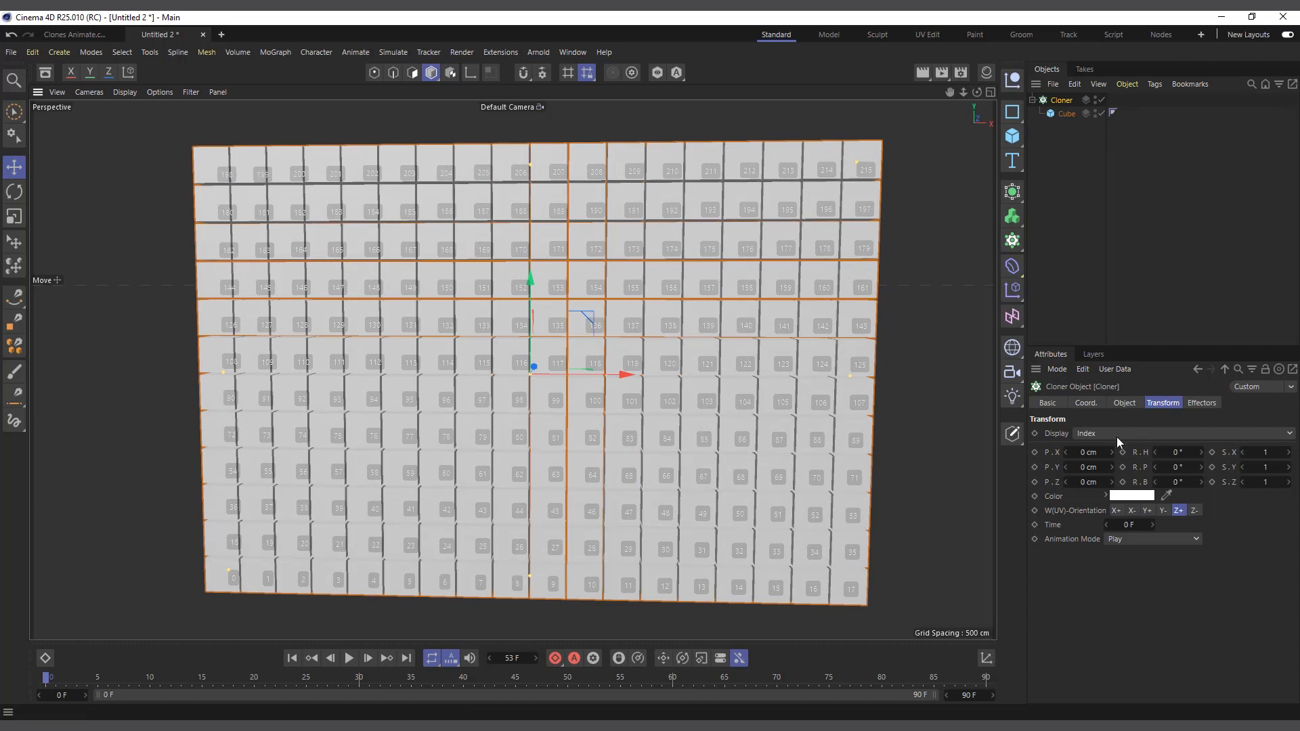
{"action": "left_click_drag", "start_coordinate": [977, 92], "coordinate": [986, 83]}
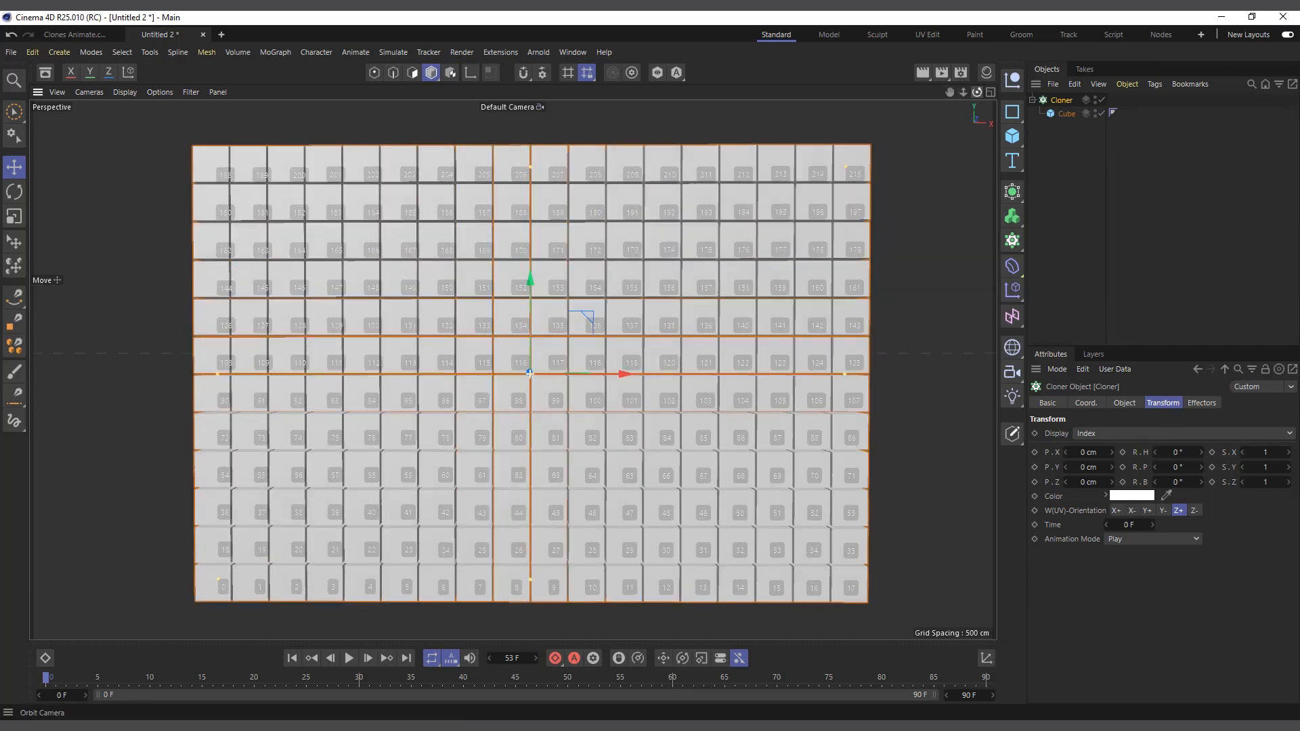
- Add a Formula effector to the Cloner
{"action": "left_click", "coordinate": [287, 53]}
{"action": "mouse_move", "coordinate": [326, 72]}
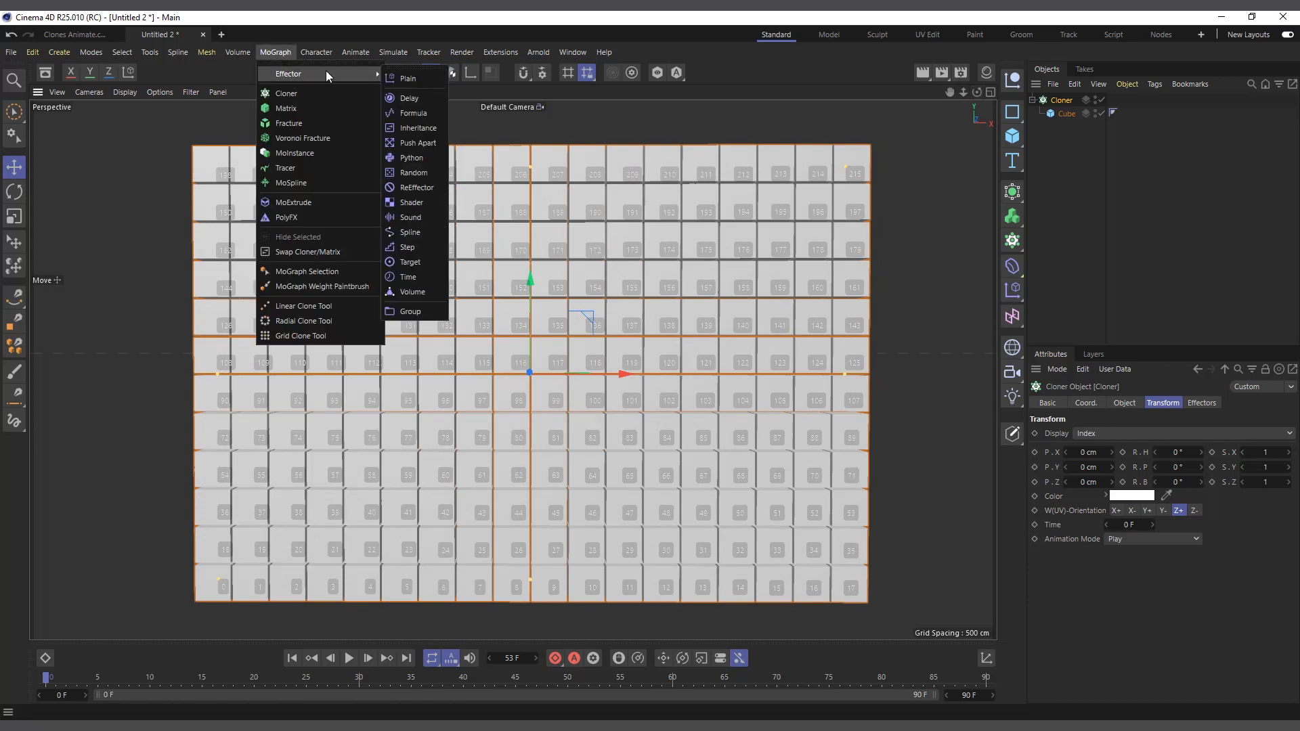
{"action": "left_click", "coordinate": [417, 114]}
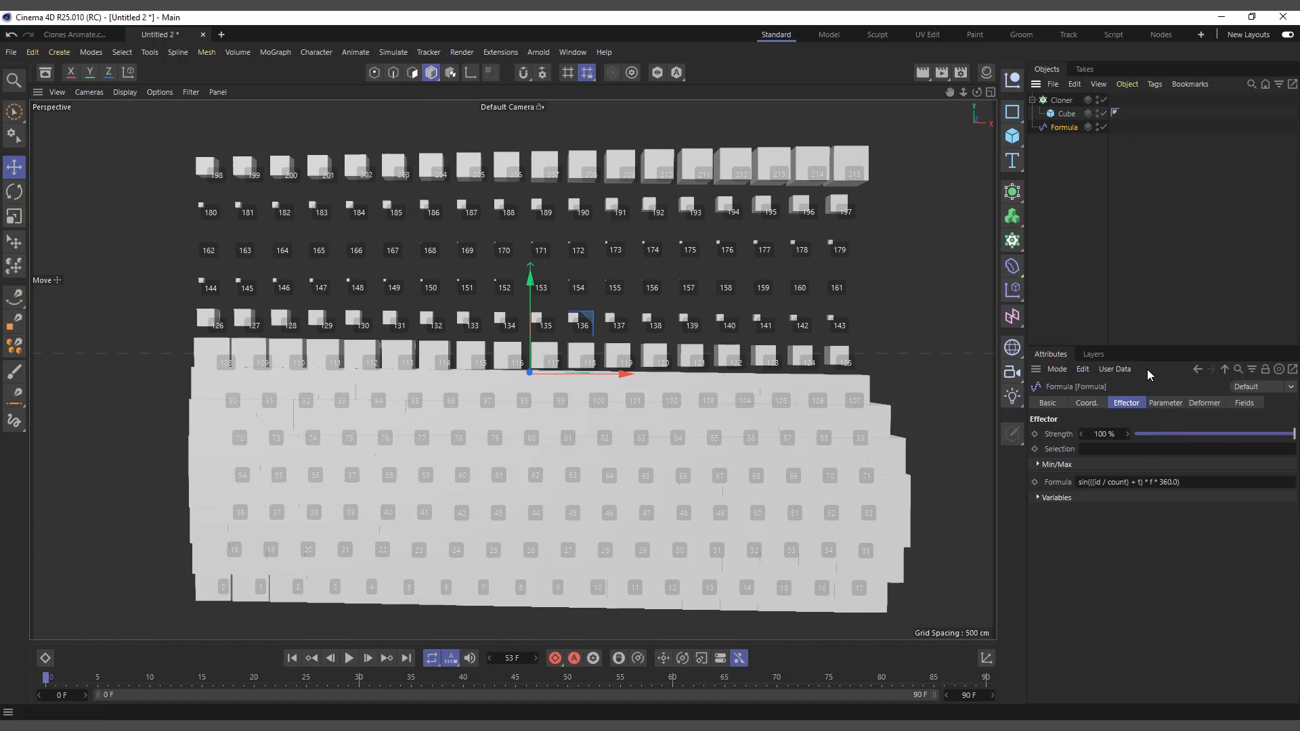
- Replace the Formula effector's default expression with id=100 so it targets only that clone
{"action": "left_click", "coordinate": [1046, 99]}
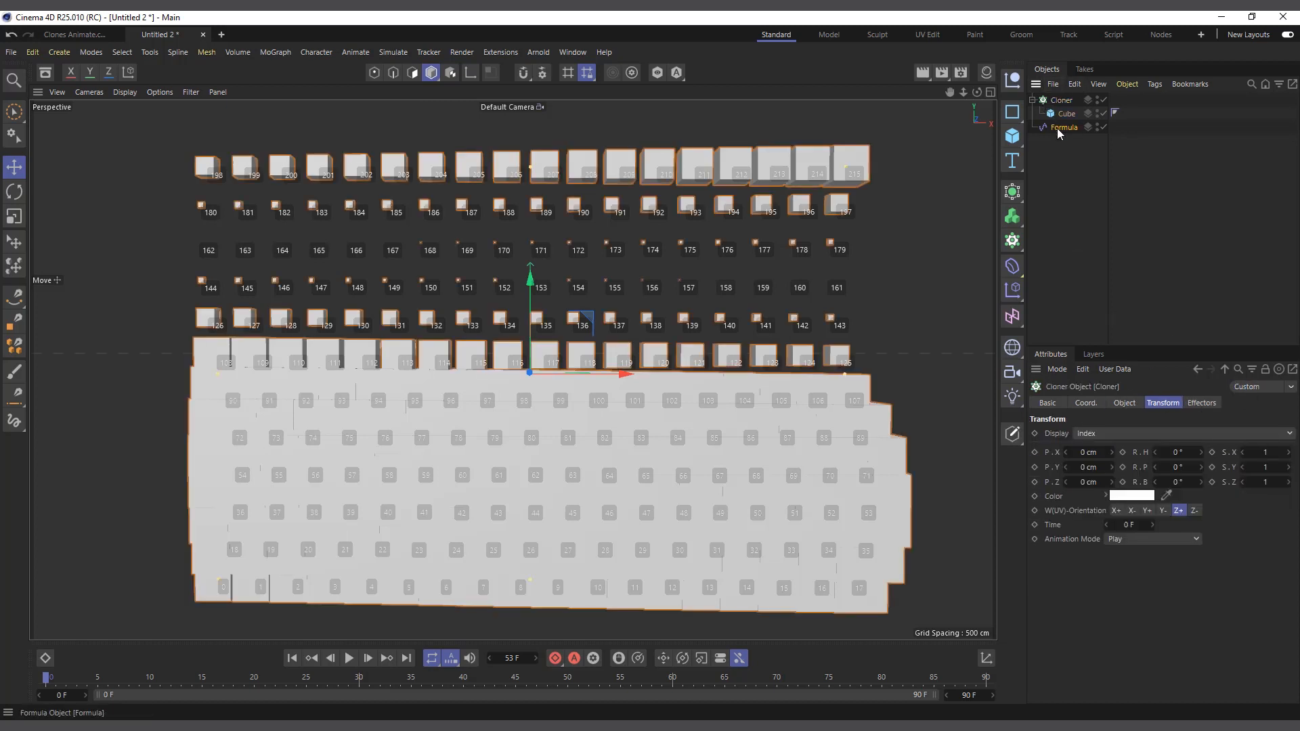
{"action": "left_click", "coordinate": [1059, 127]}
{"action": "left_click", "coordinate": [1163, 402]}
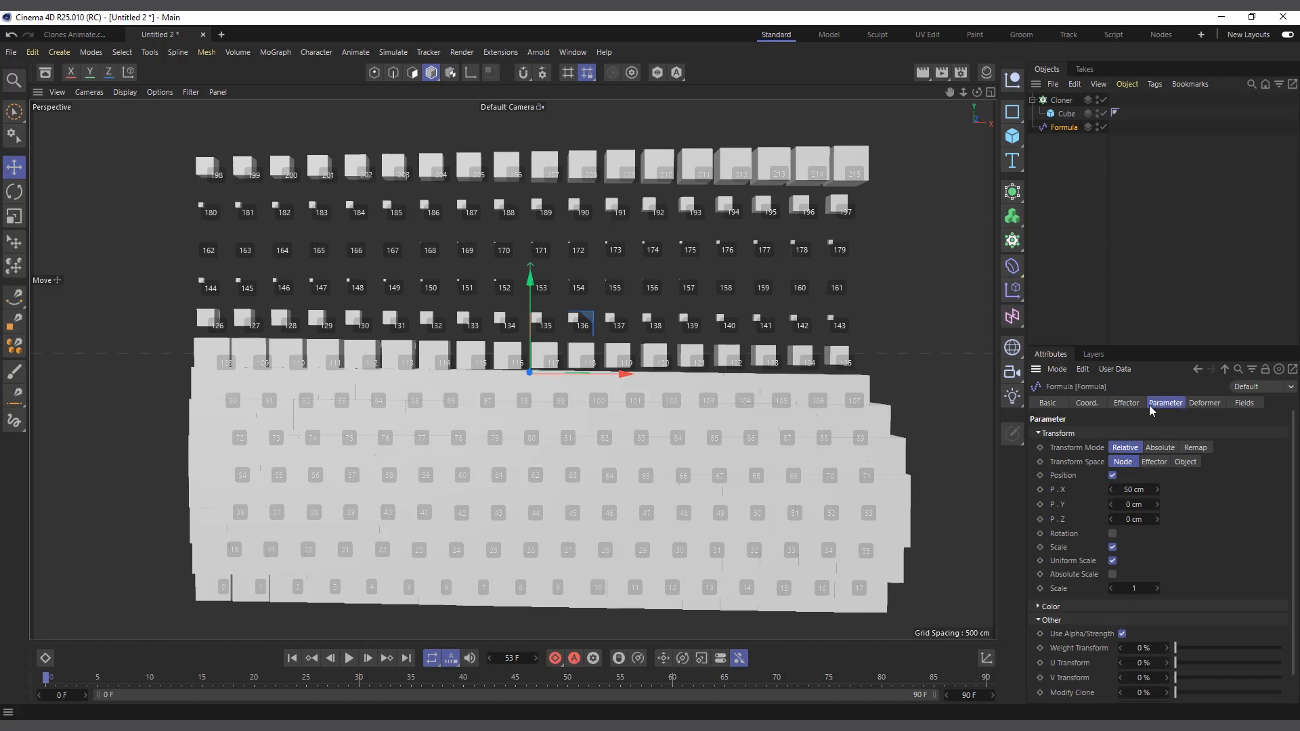
{"action": "left_click", "coordinate": [1127, 403]}
{"action": "left_click", "coordinate": [1187, 477]}
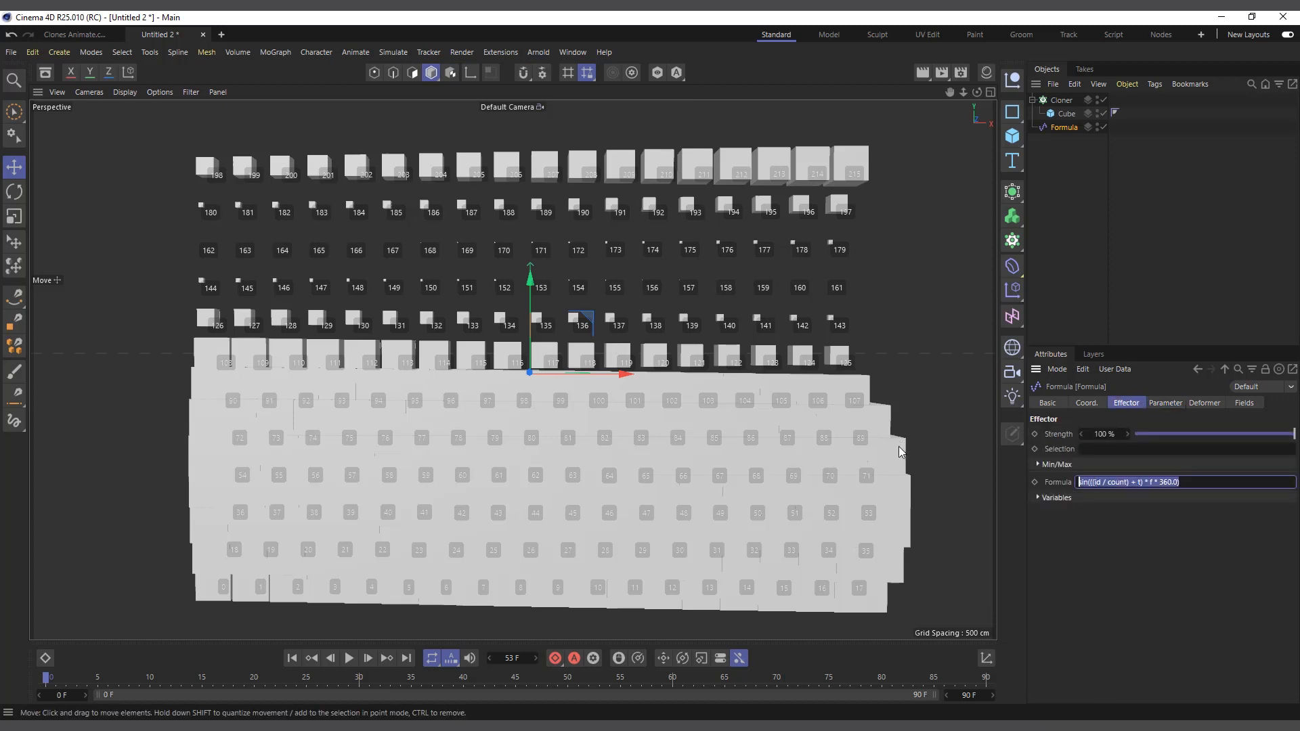
{"action": "key", "text": "BackSpace"}
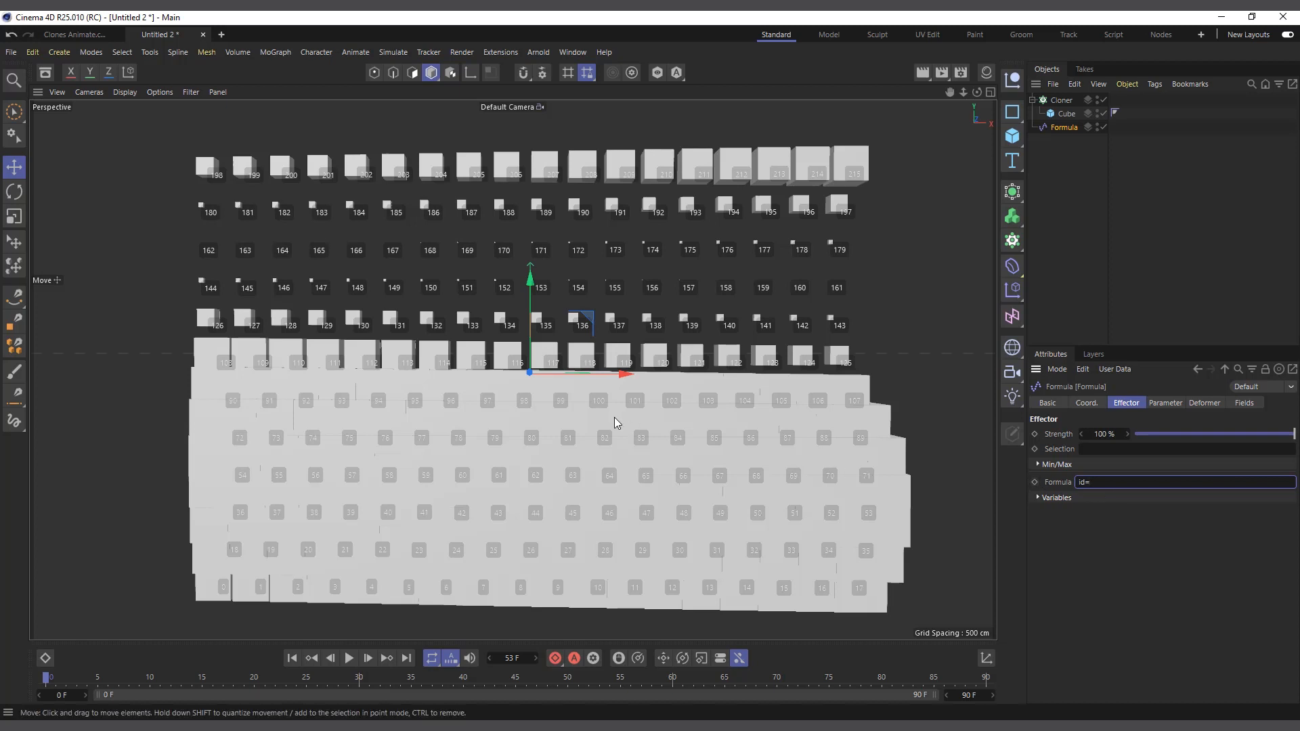
{"action": "scroll", "coordinate": [611, 417], "scroll_direction": "up", "scroll_amount": 3}
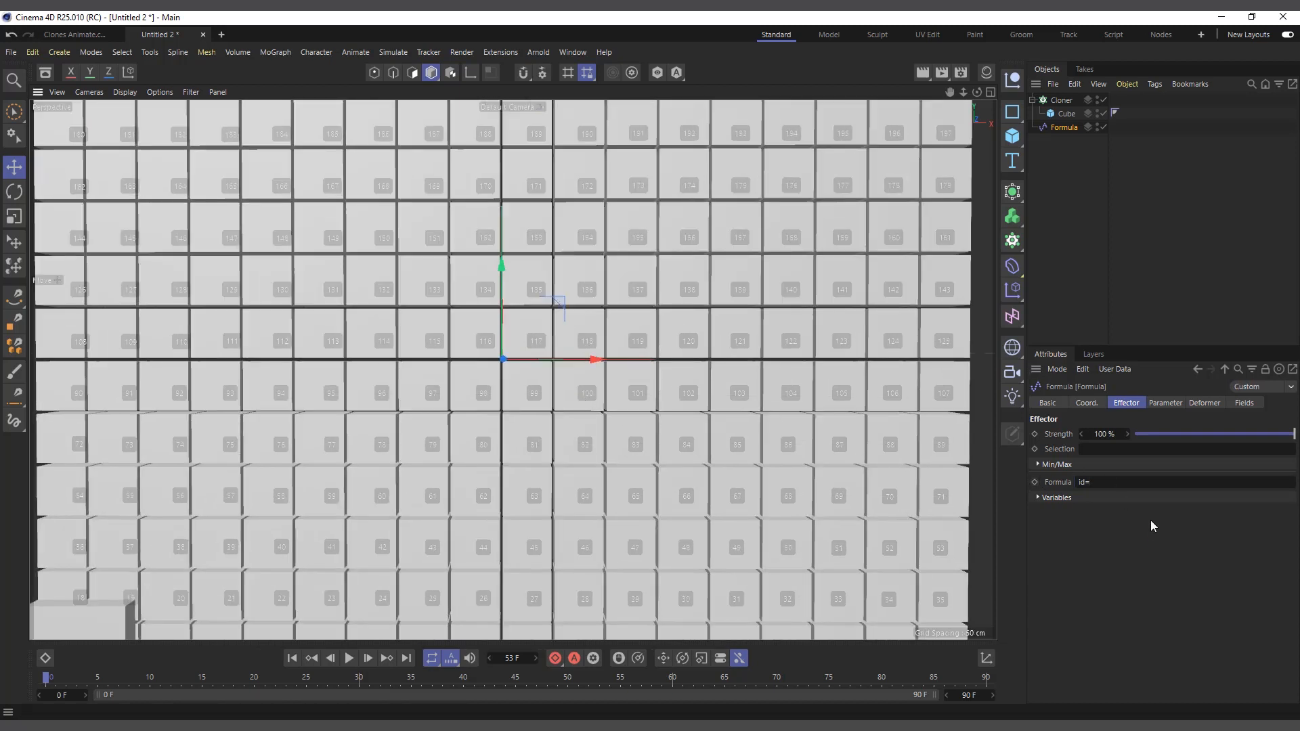
{"action": "left_click", "coordinate": [1120, 483]}
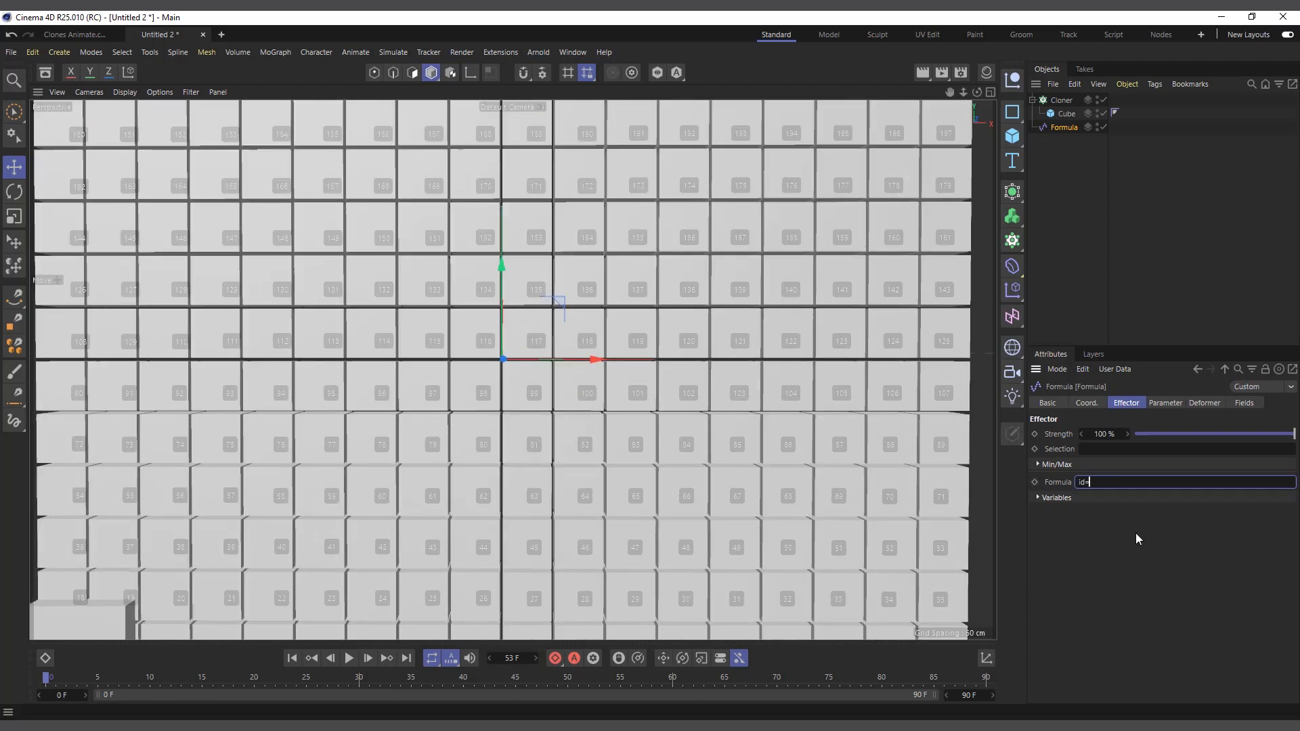
{"action": "type", "text": "100"}
{"action": "key", "text": "Return"}
{"action": "key", "text": "h"}
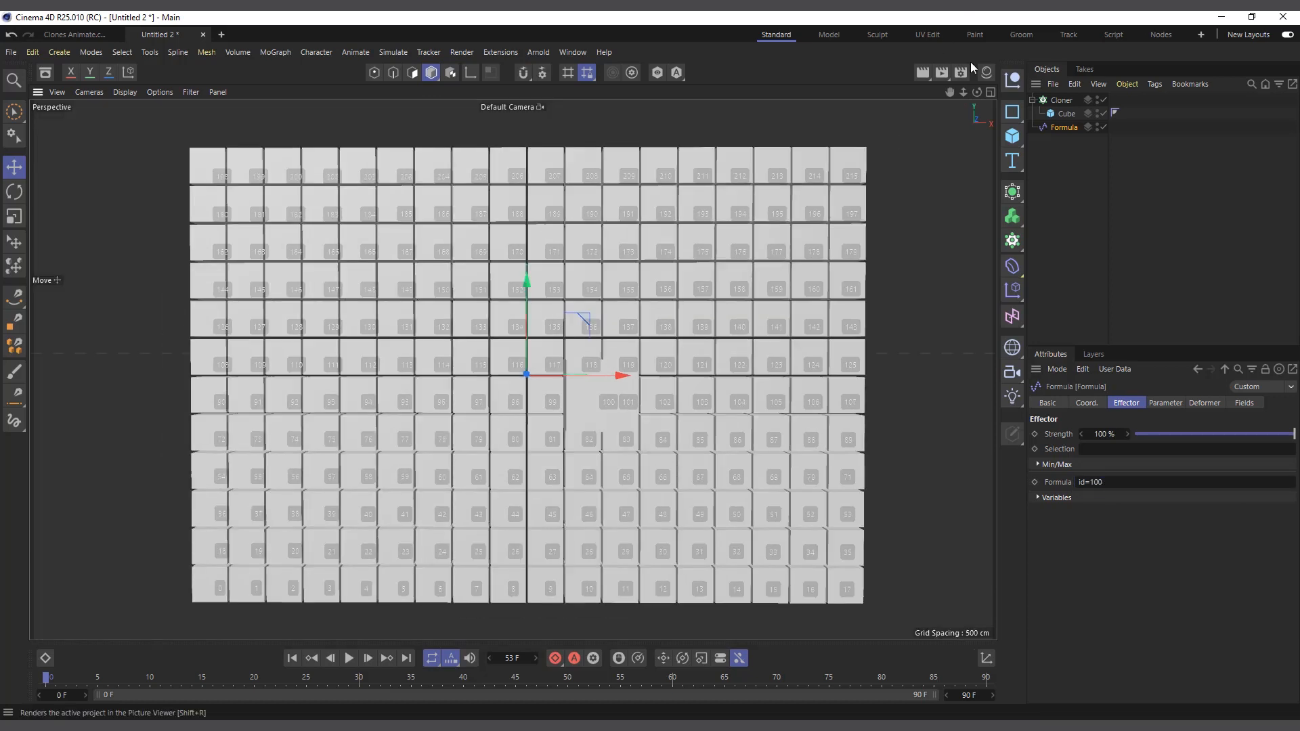
- Disable Position and Scale and enable Rotation in the Formula effector's parameters
{"action": "mouse_move", "coordinate": [976, 94]}
{"action": "left_mouse_down"}
{"action": "mouse_move", "coordinate": [892, 100]}
{"action": "mouse_move", "coordinate": [874, 119]}
{"action": "left_mouse_up"}
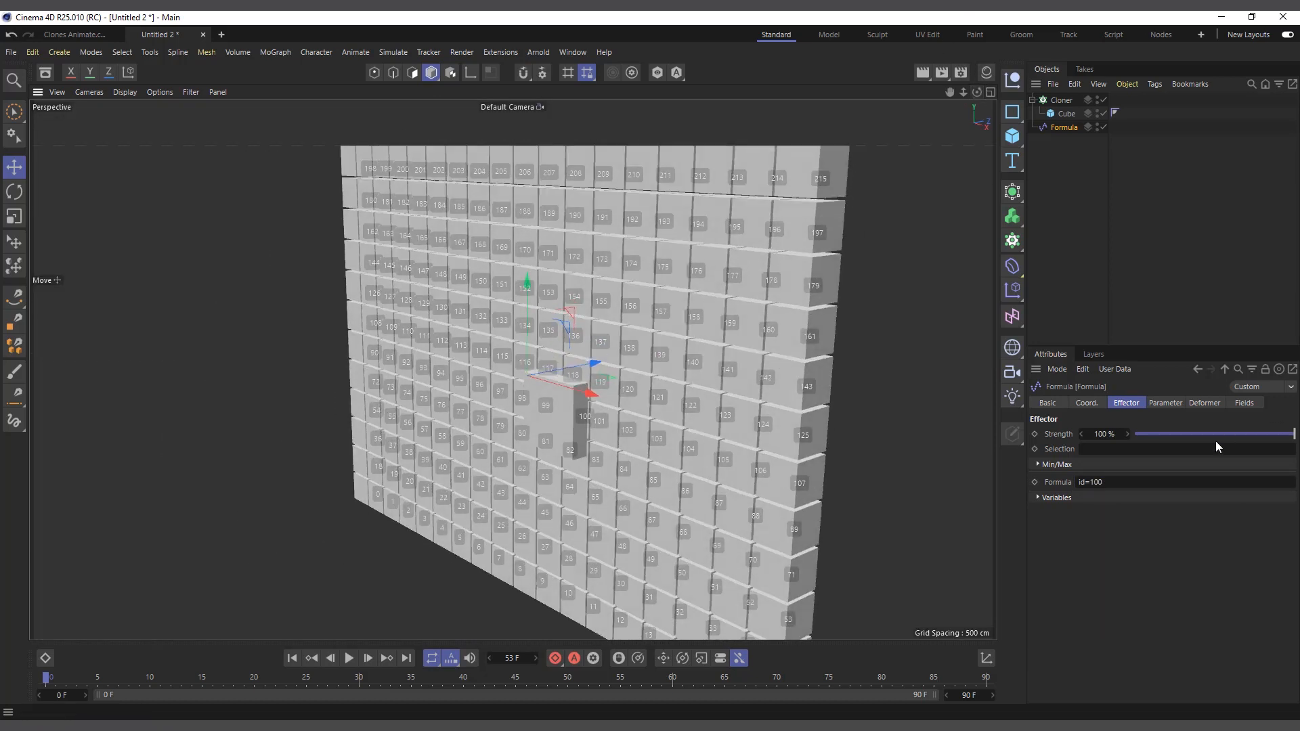
{"action": "left_click", "coordinate": [1173, 401]}
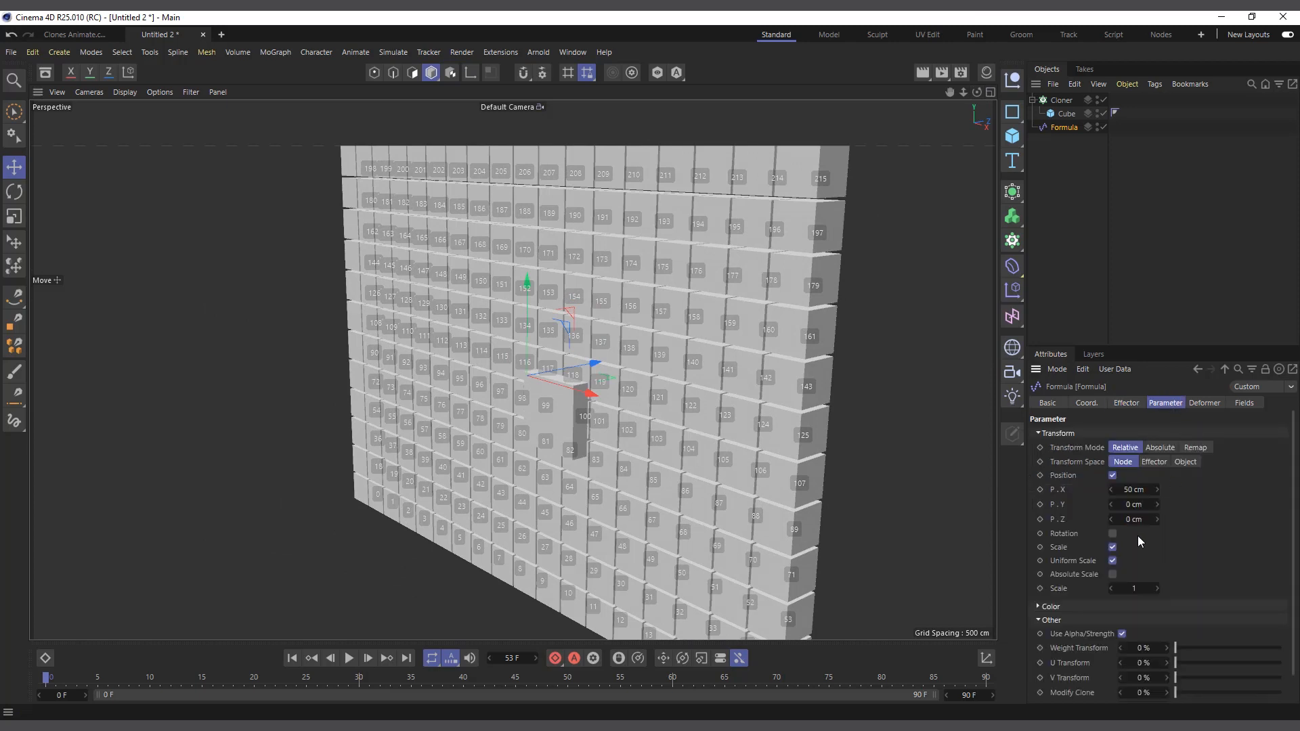
{"action": "left_click", "coordinate": [1133, 488]}
{"action": "left_click", "coordinate": [1113, 475]}
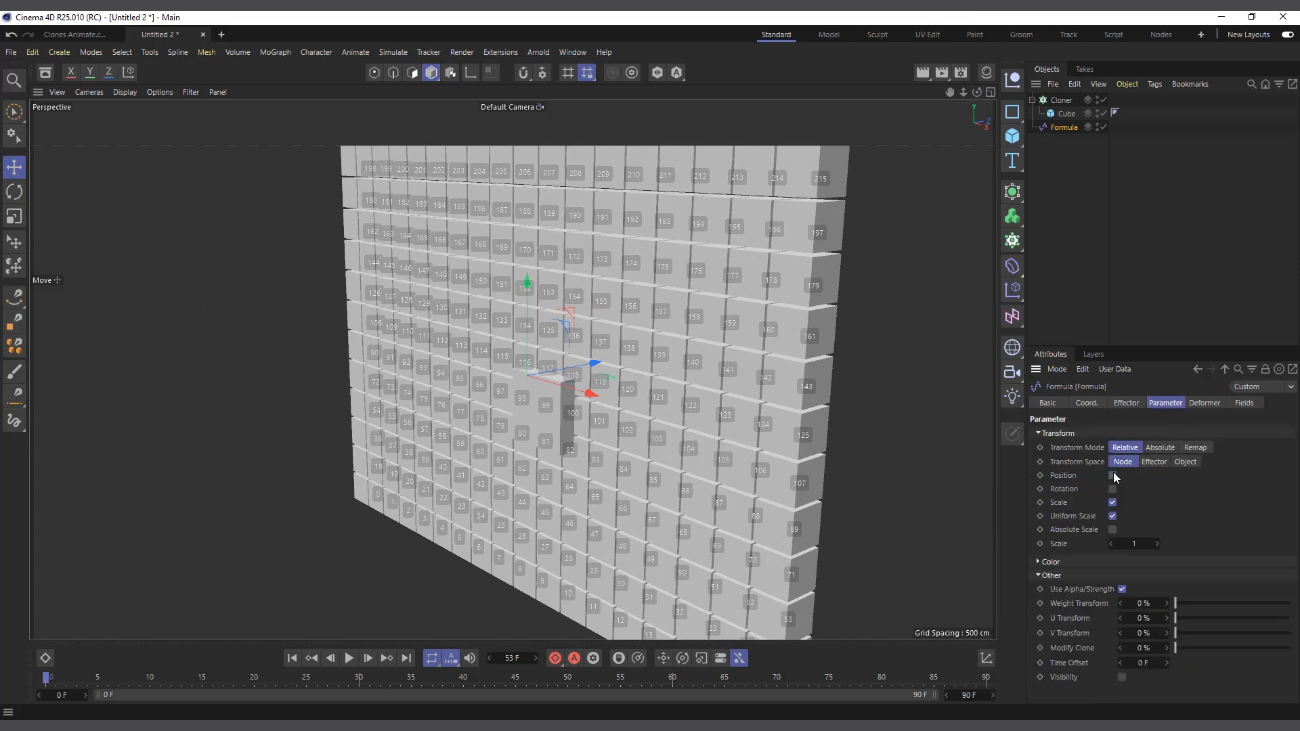
{"action": "left_click", "coordinate": [1112, 488]}
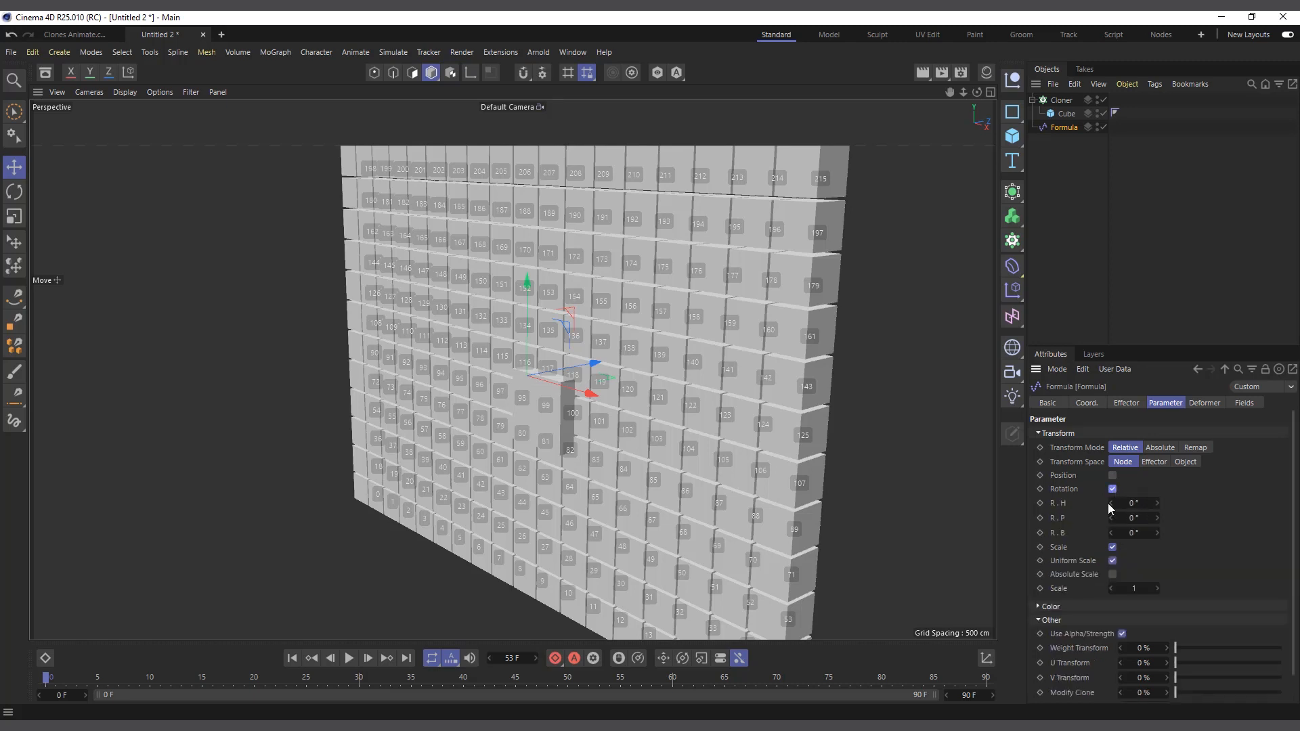
{"action": "left_click", "coordinate": [1112, 547]}
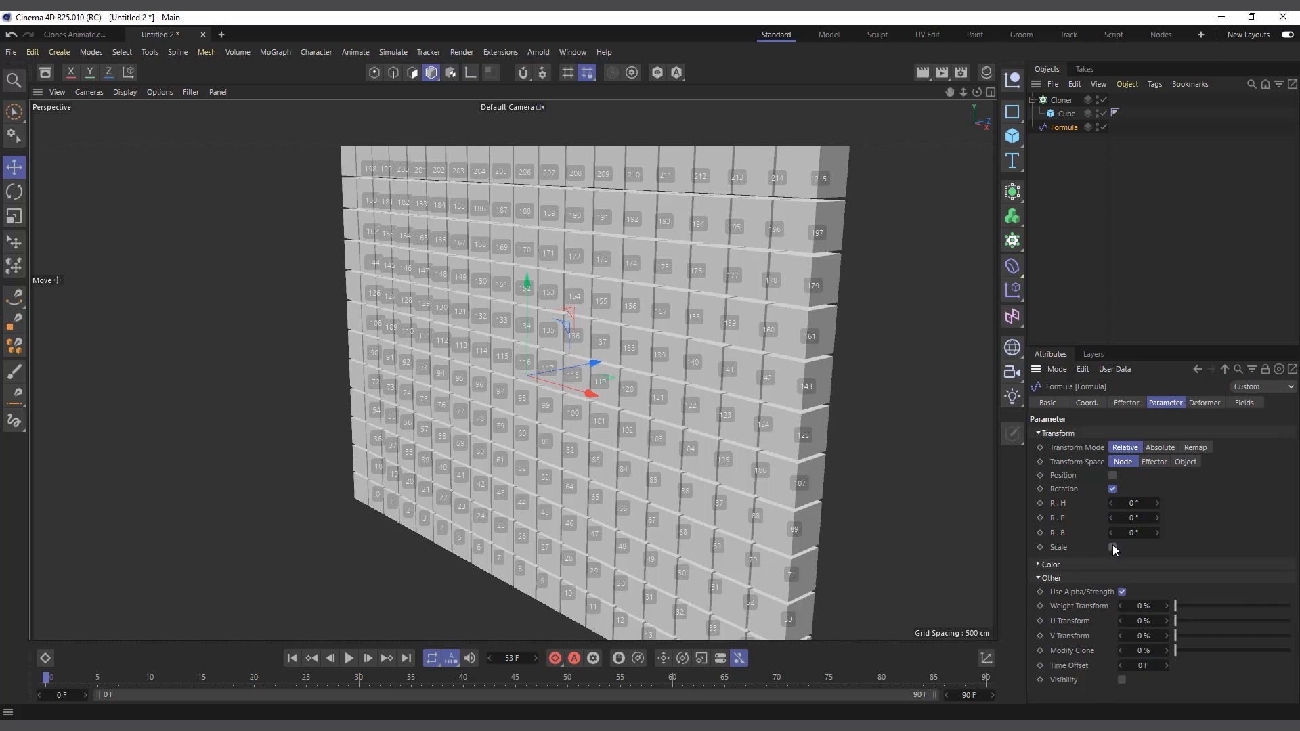
- Re-enable Position and Scale on the Formula effector, with P.X -12 cm, P.Z -235 cm and R.H 147°
{"action": "left_click", "coordinate": [1112, 475]}
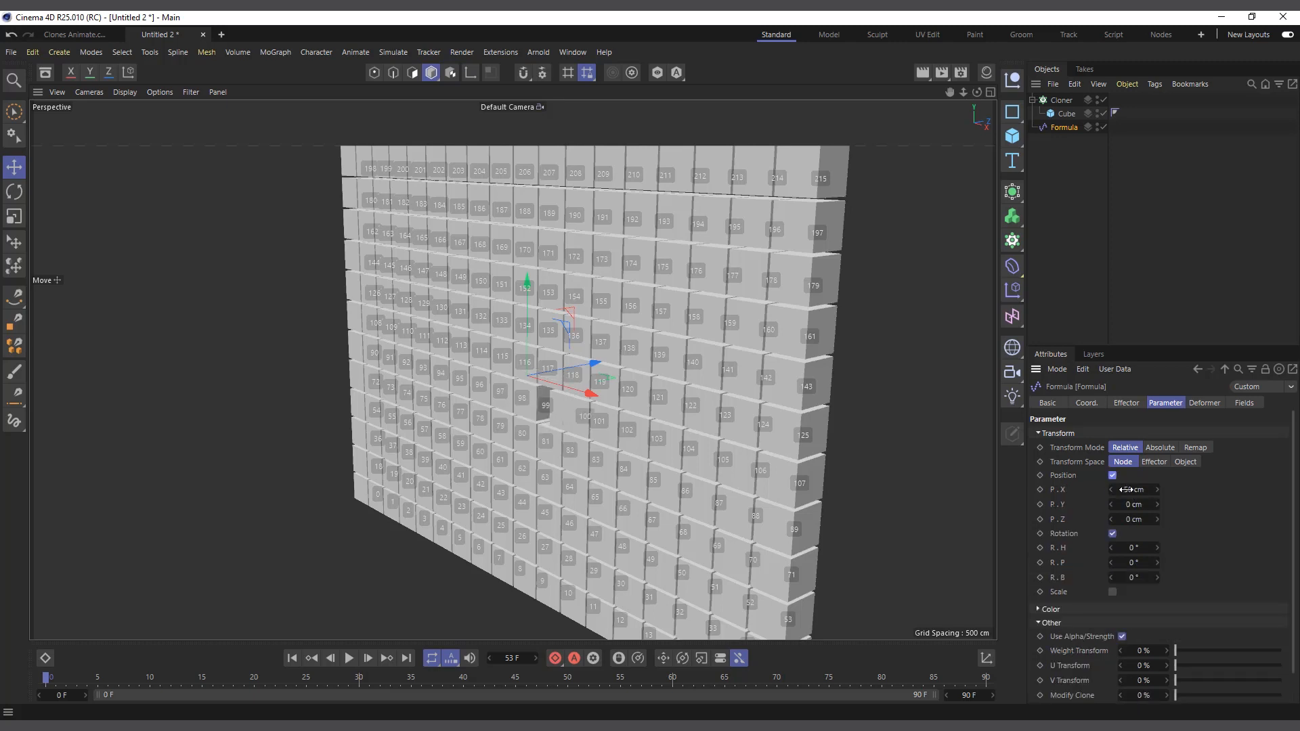
{"action": "mouse_move", "coordinate": [1138, 492]}
{"action": "left_mouse_down"}
{"action": "mouse_move", "coordinate": [1002, 492]}
{"action": "mouse_move", "coordinate": [1086, 493]}
{"action": "mouse_move", "coordinate": [1083, 518]}
{"action": "mouse_move", "coordinate": [979, 519]}
{"action": "left_mouse_up"}
{"action": "left_click_drag", "start_coordinate": [1123, 548], "coordinate": [1224, 548]}
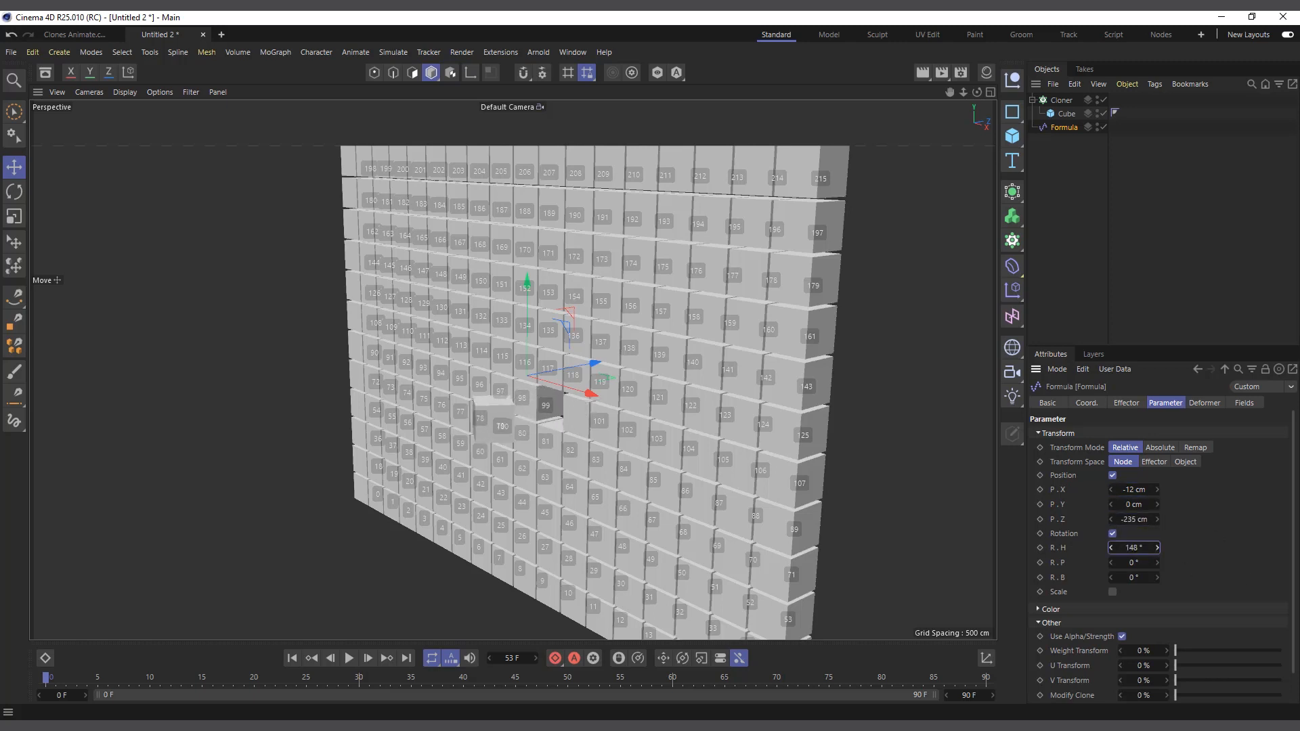
{"action": "left_click", "coordinate": [1112, 593]}
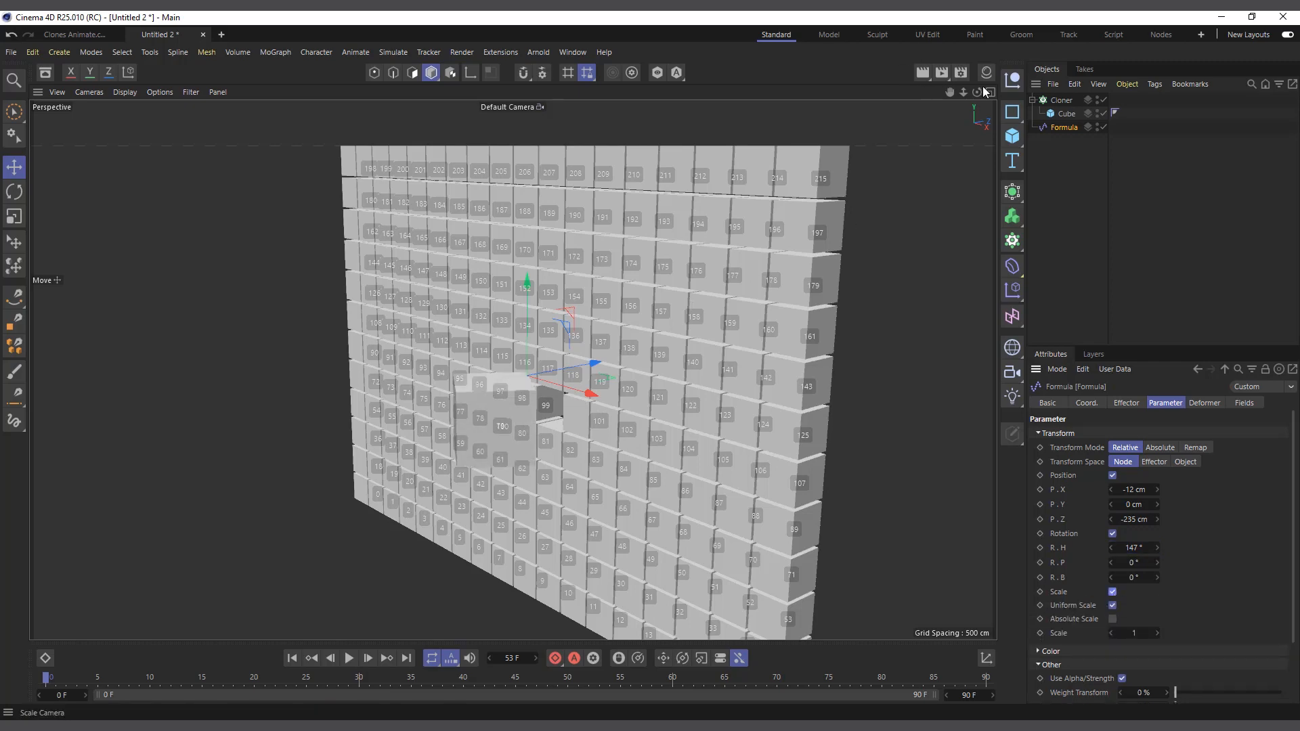
{"action": "mouse_move", "coordinate": [979, 92]}
{"action": "left_mouse_down"}
{"action": "mouse_move", "coordinate": [948, 93]}
{"action": "mouse_move", "coordinate": [1024, 79]}
{"action": "left_mouse_up"}
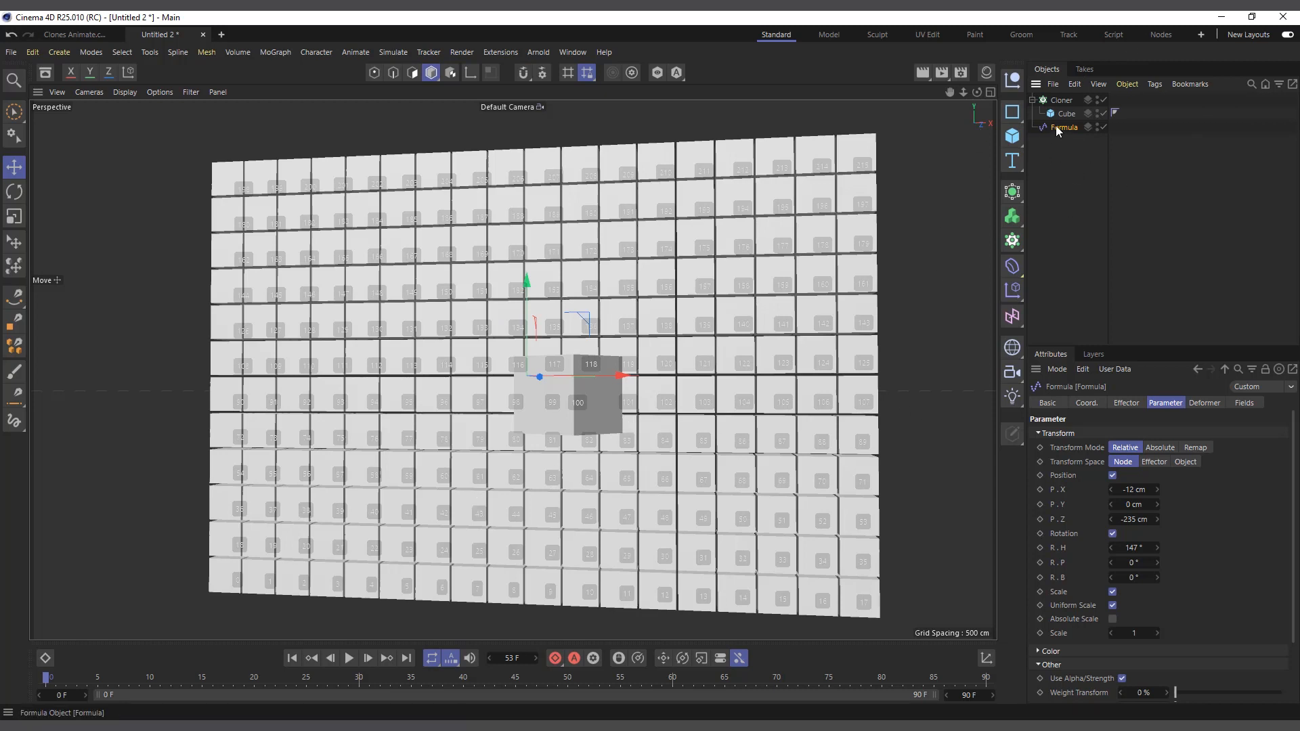
- Delete the Formula effector and set the Cloner's Transform display to Weight
{"action": "key", "text": "Delete"}
{"action": "left_click", "coordinate": [1060, 100]}
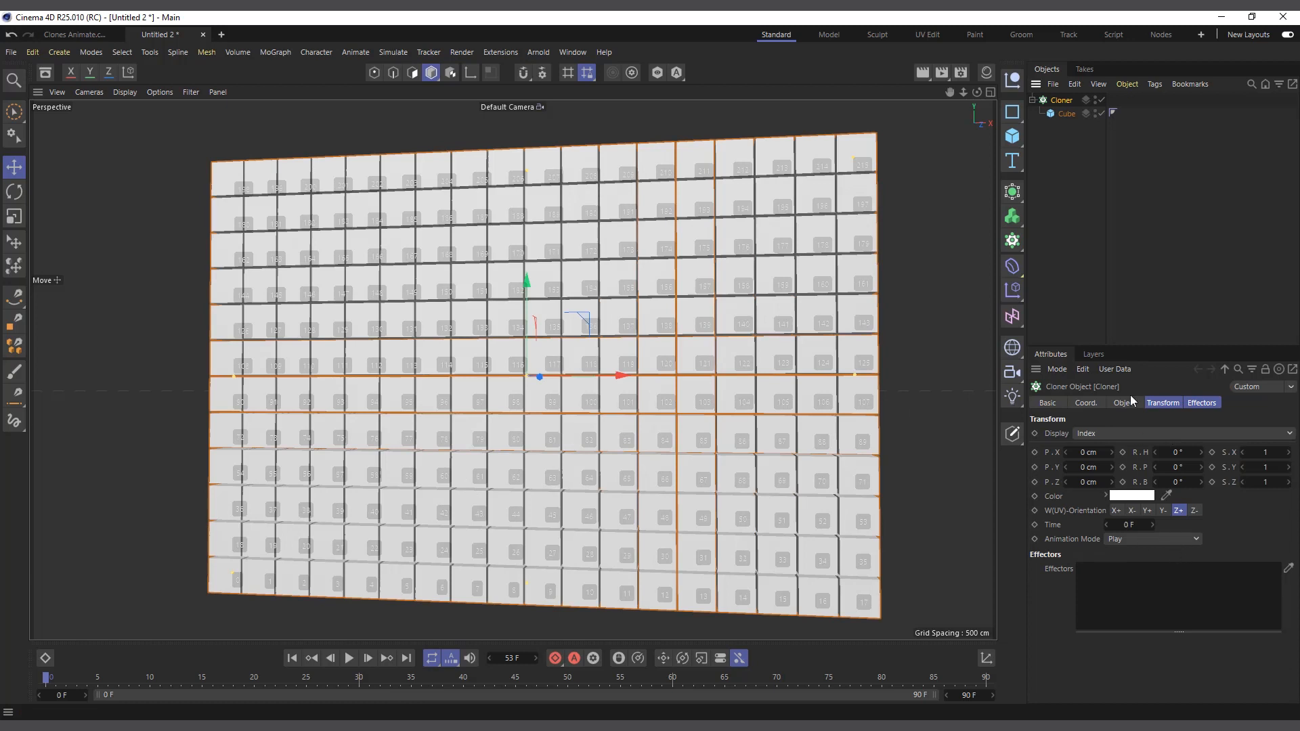
{"action": "left_click", "coordinate": [1163, 403]}
{"action": "left_click", "coordinate": [1097, 432]}
{"action": "left_click", "coordinate": [1104, 462]}
{"action": "scroll", "coordinate": [943, 148], "scroll_direction": "down", "scroll_amount": 1}
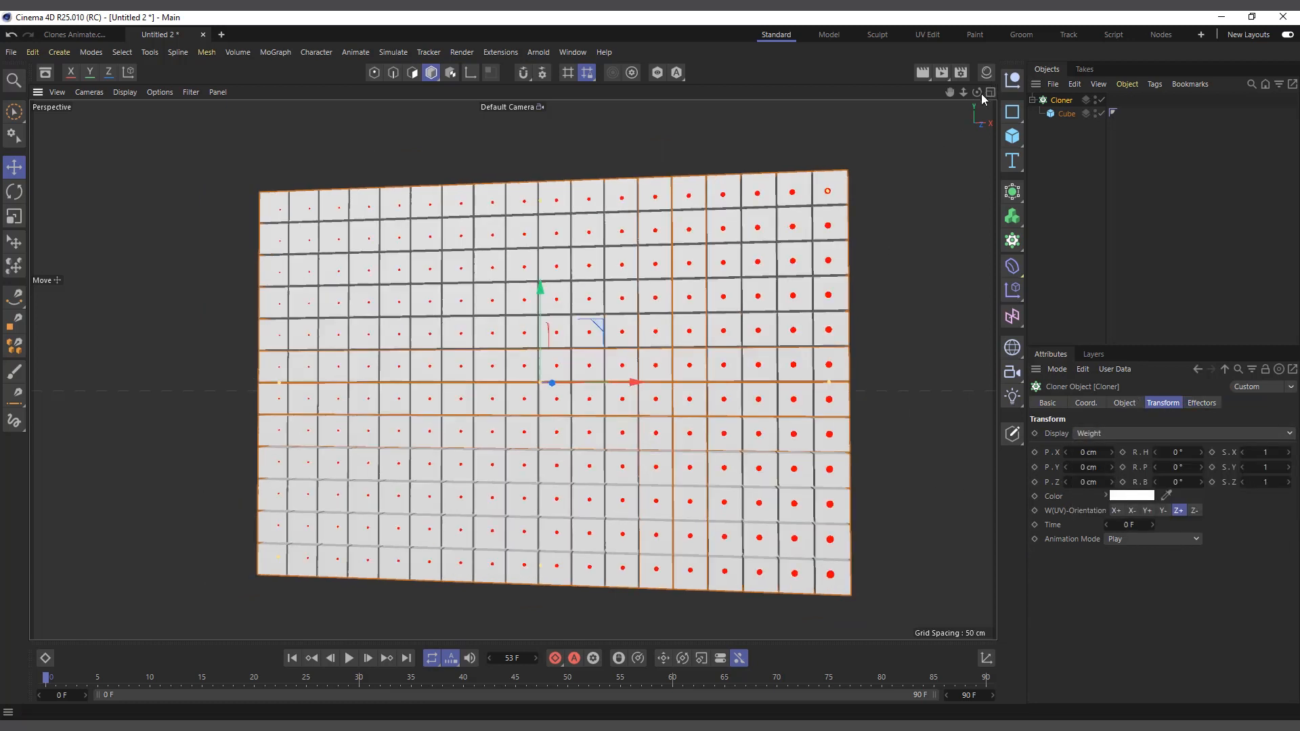
- Add a Random effector to the Cloner
{"action": "left_click_drag", "start_coordinate": [979, 93], "coordinate": [570, 316]}
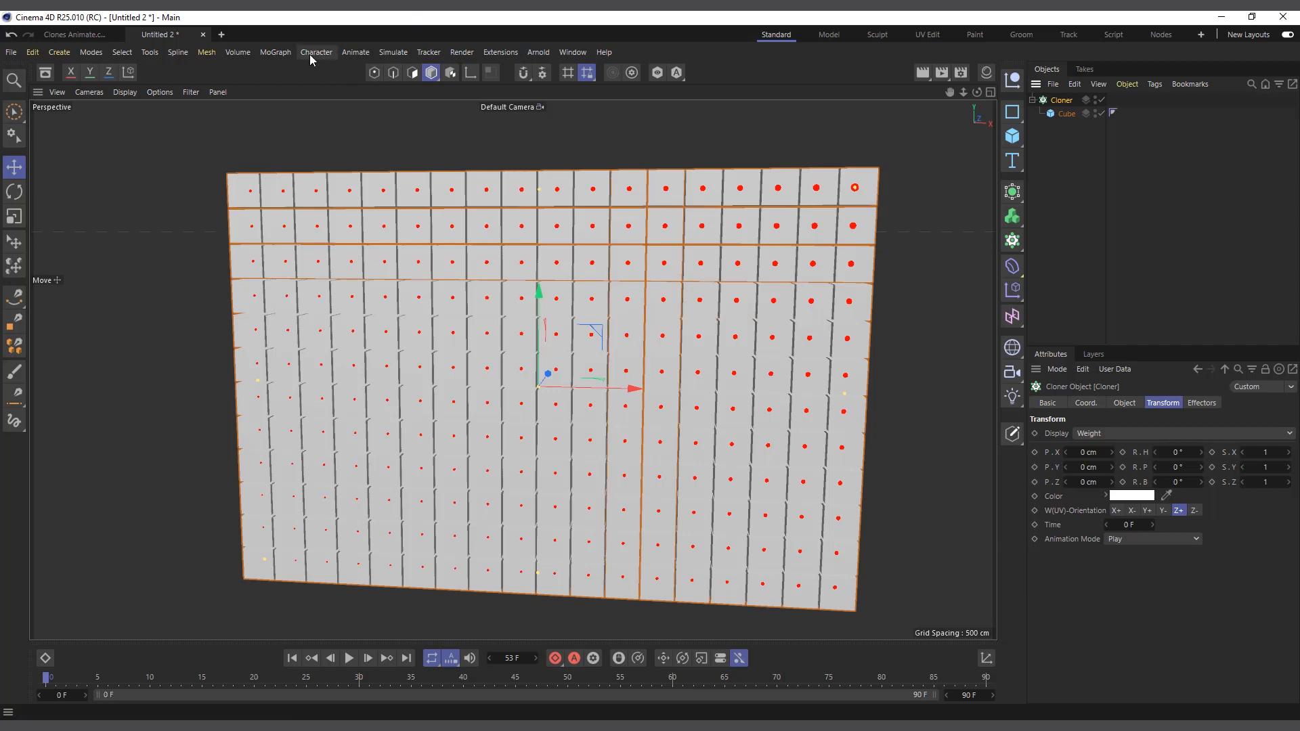
{"action": "left_click", "coordinate": [275, 53]}
{"action": "mouse_move", "coordinate": [318, 74]}
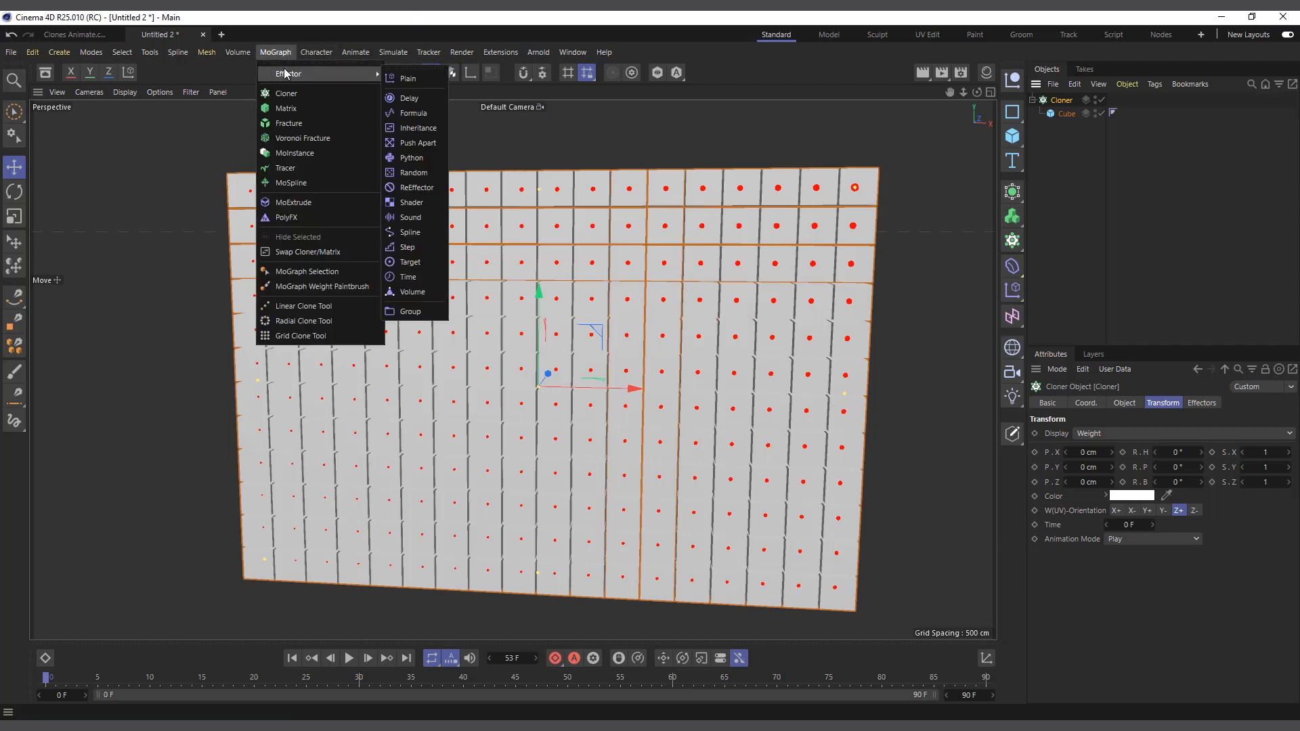
{"action": "left_click", "coordinate": [411, 172]}
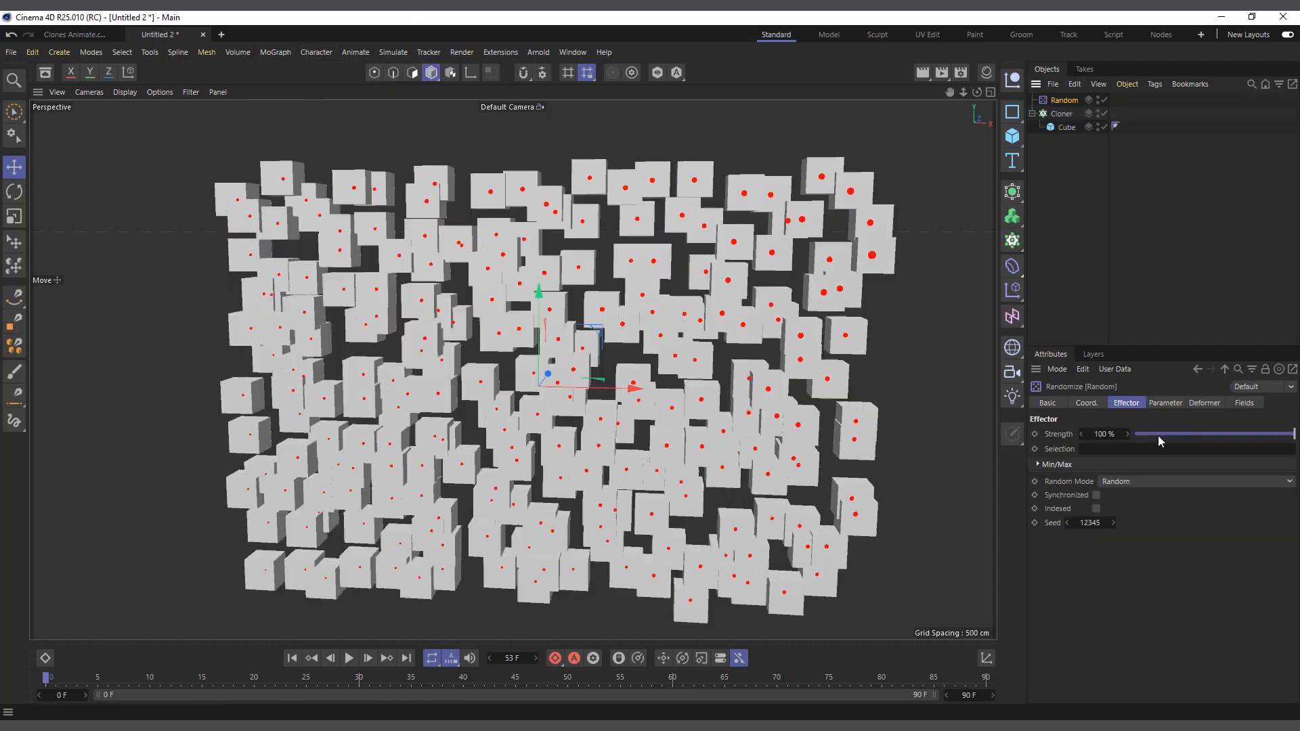
- Turn off the Random effector's Position and set its Weight Transform to 100 %
{"action": "left_click", "coordinate": [1171, 408]}
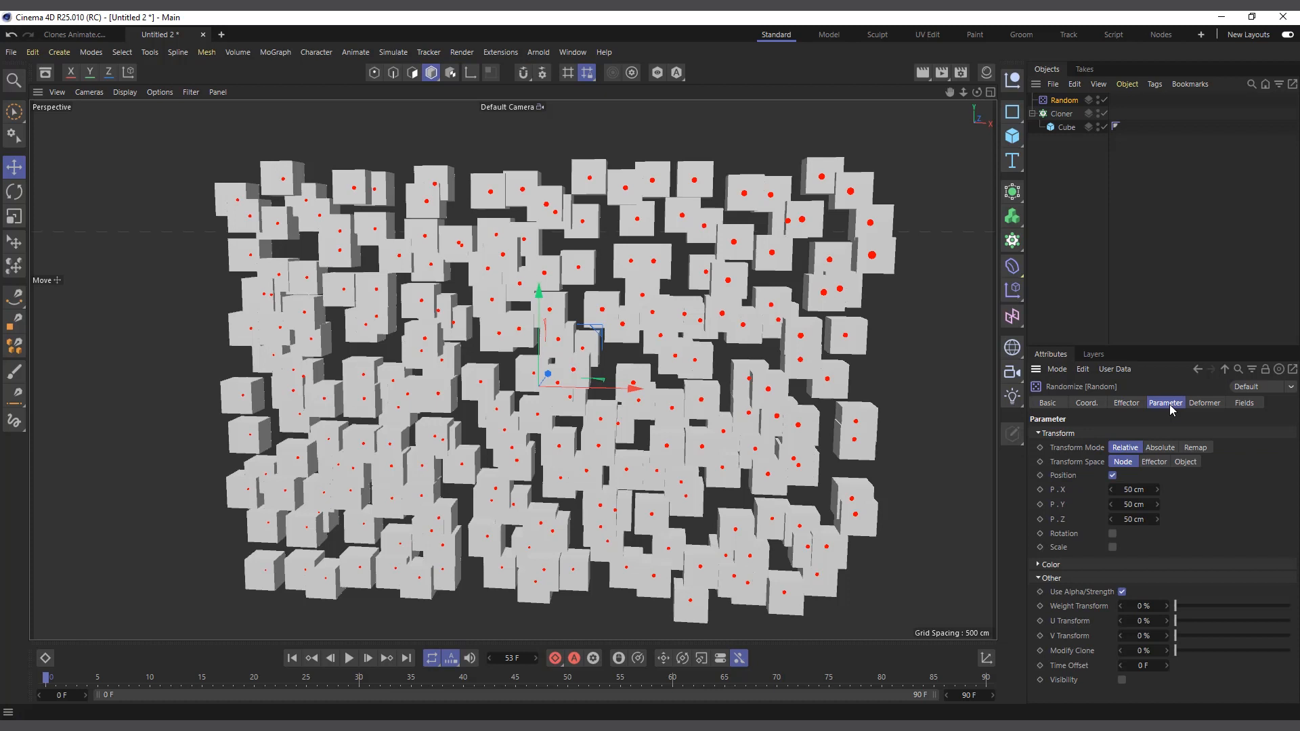
{"action": "left_click", "coordinate": [1112, 475]}
{"action": "left_click_drag", "start_coordinate": [1130, 563], "coordinate": [1286, 559]}
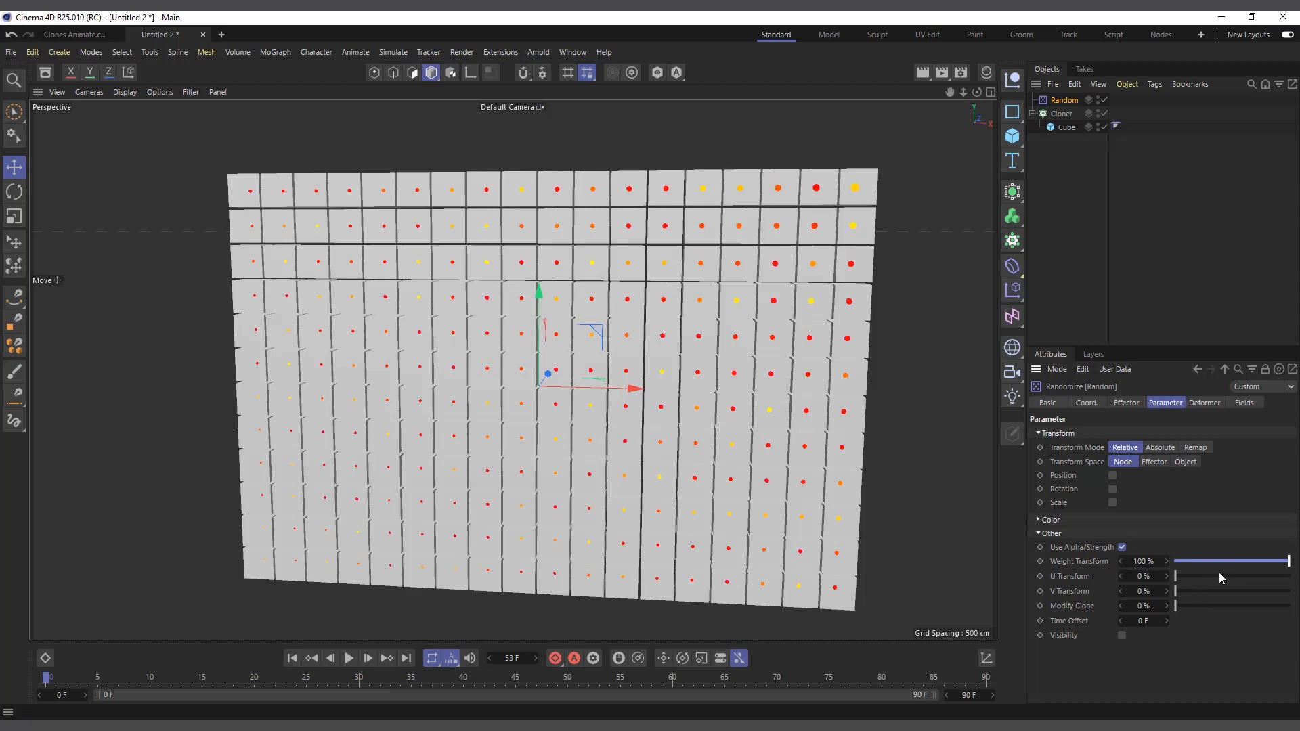
{"action": "scroll", "coordinate": [705, 406], "scroll_direction": "up", "scroll_amount": 2}
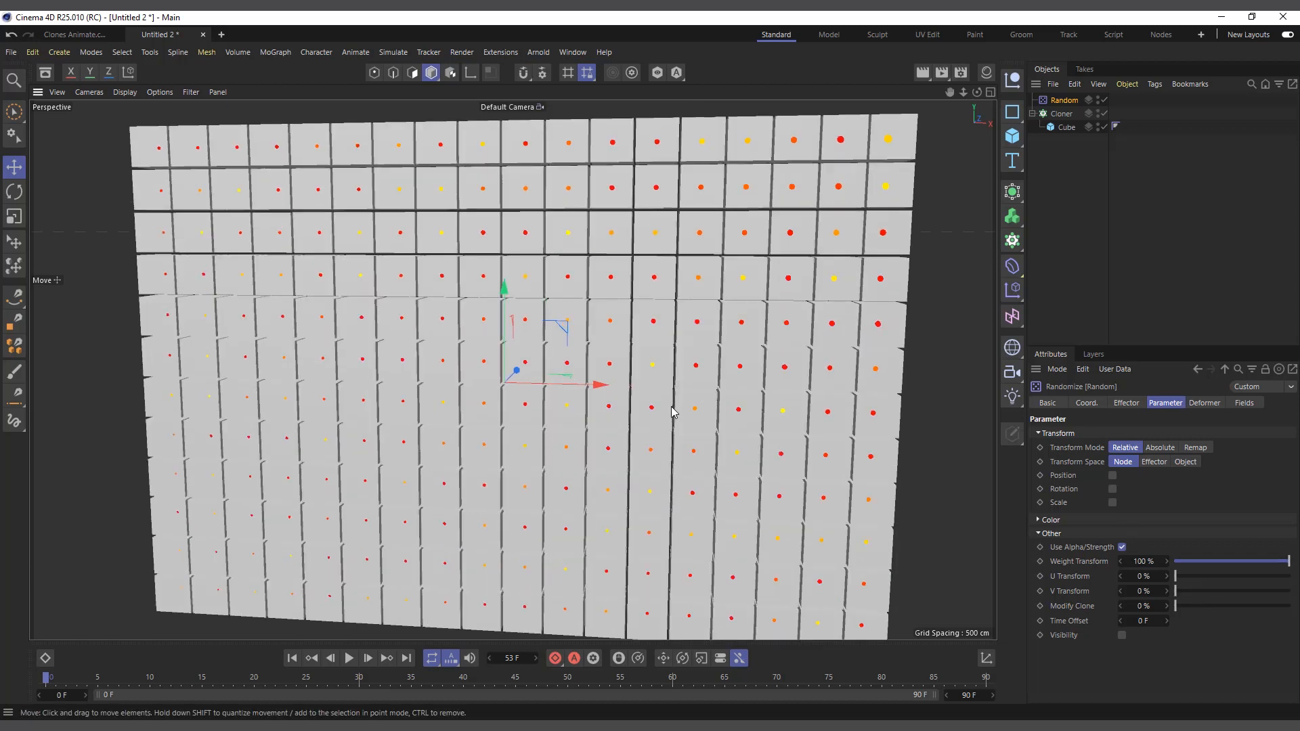
{"action": "scroll", "coordinate": [672, 410], "scroll_direction": "up", "scroll_amount": 1}
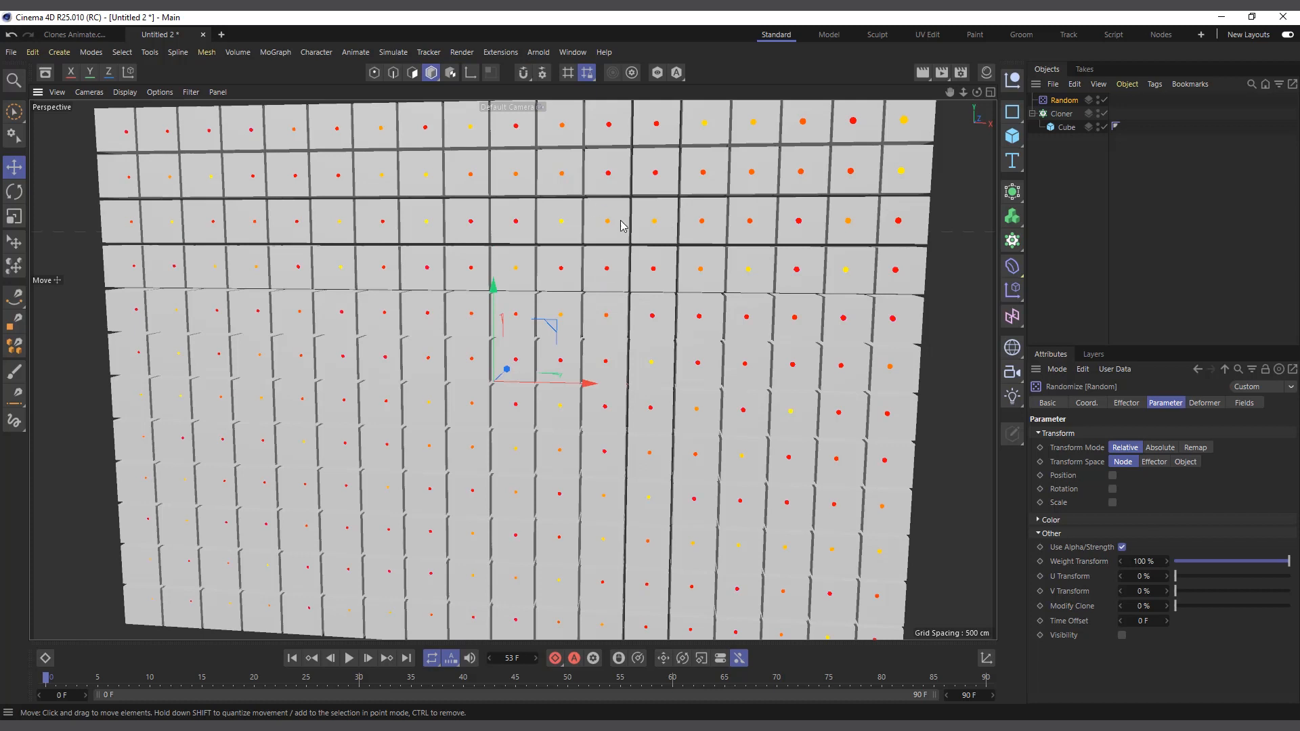
{"action": "scroll", "coordinate": [472, 291], "scroll_direction": "down", "scroll_amount": 1}
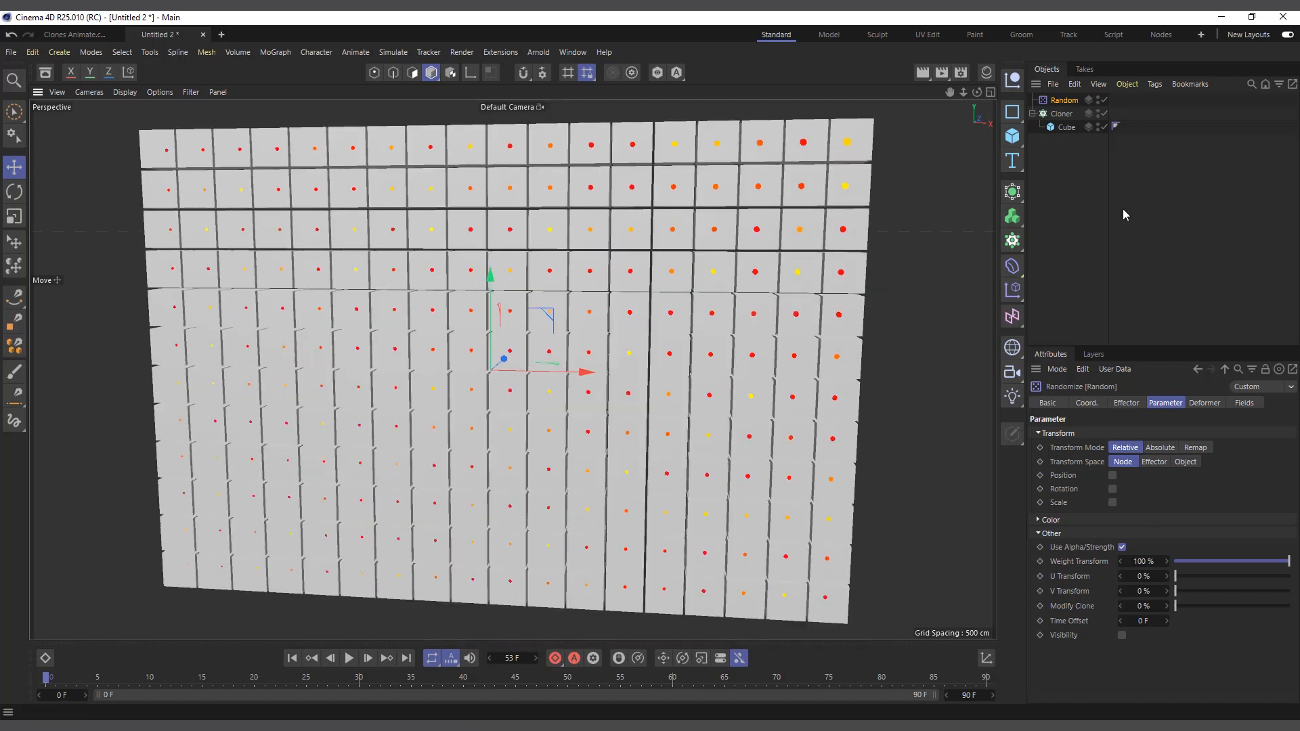
- Set the Cloner's Transform display to Color and change its clone color from white to a very pale pink
{"action": "left_click", "coordinate": [1032, 114]}
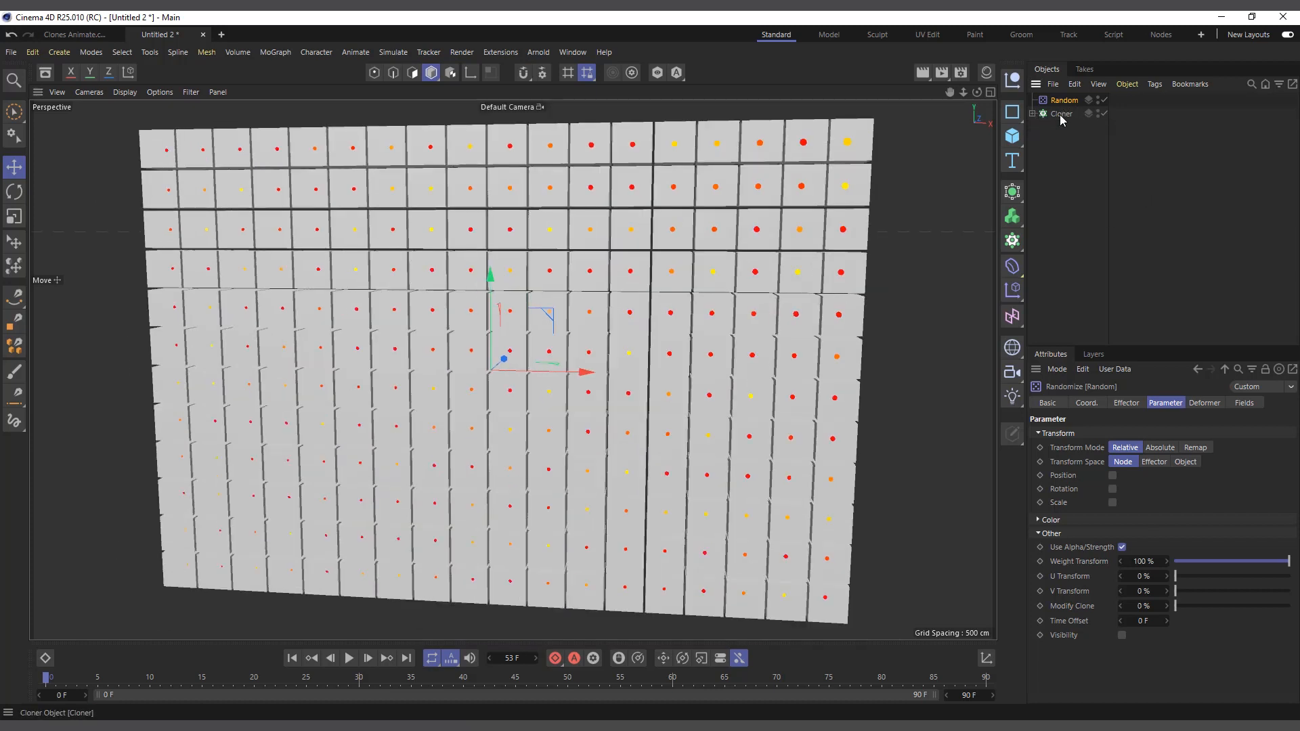
{"action": "left_click", "coordinate": [1061, 114]}
{"action": "scroll", "coordinate": [615, 391], "scroll_direction": "down", "scroll_amount": 1}
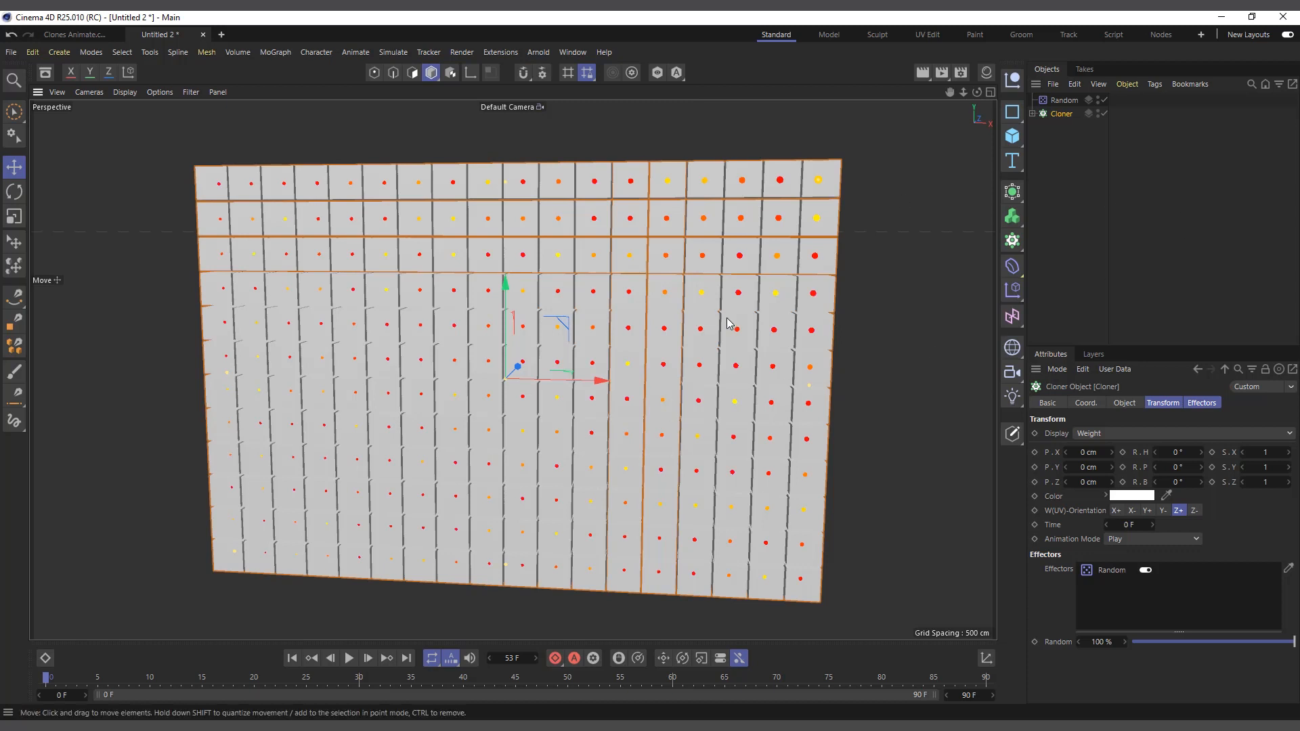
{"action": "left_click", "coordinate": [1146, 436]}
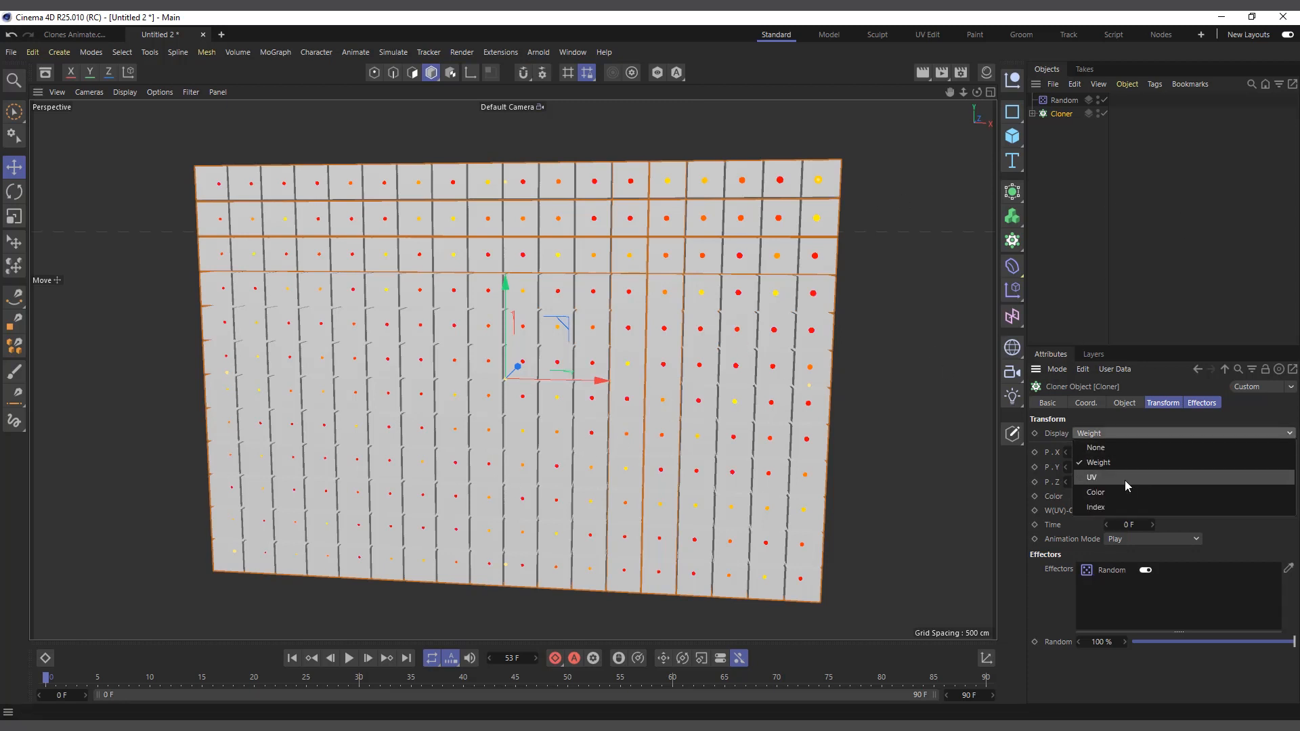
{"action": "left_click", "coordinate": [1124, 490]}
{"action": "left_click", "coordinate": [1140, 497]}
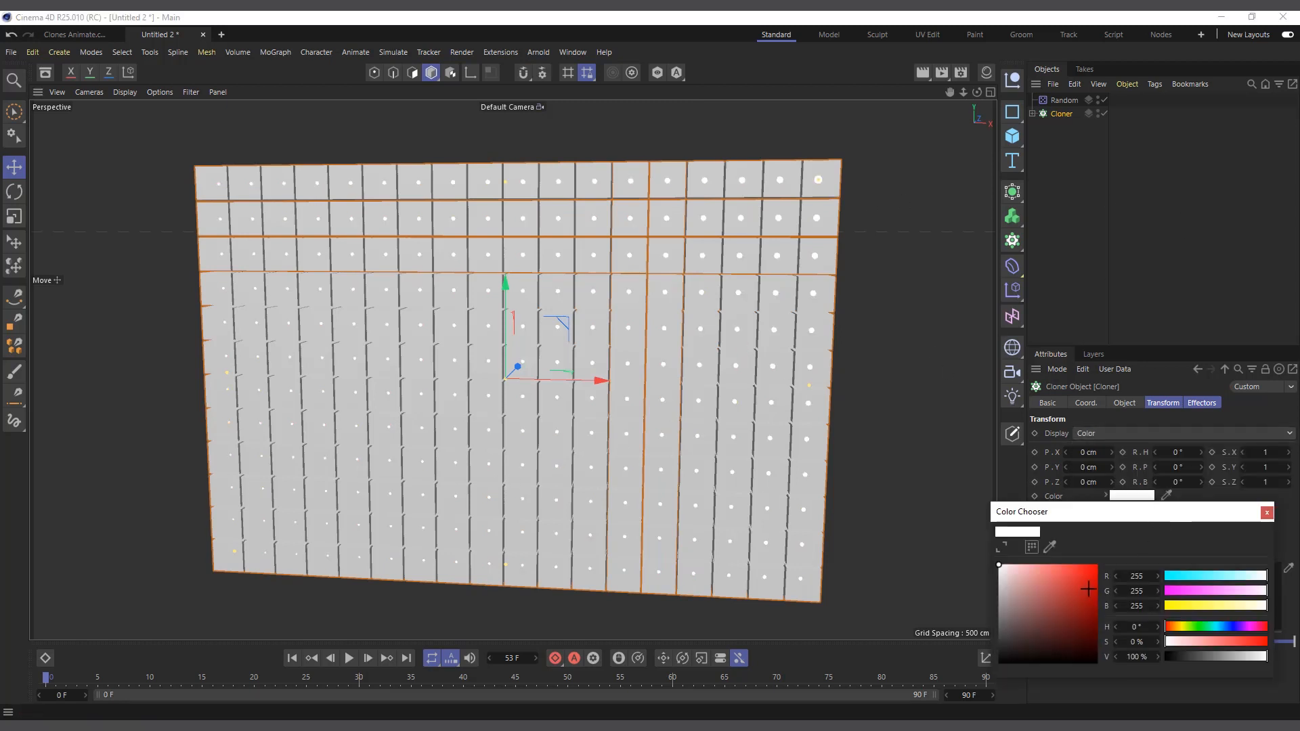
{"action": "left_click", "coordinate": [1098, 565]}
{"action": "left_click_drag", "start_coordinate": [1037, 598], "coordinate": [1003, 572]}
{"action": "left_click", "coordinate": [1269, 514]}
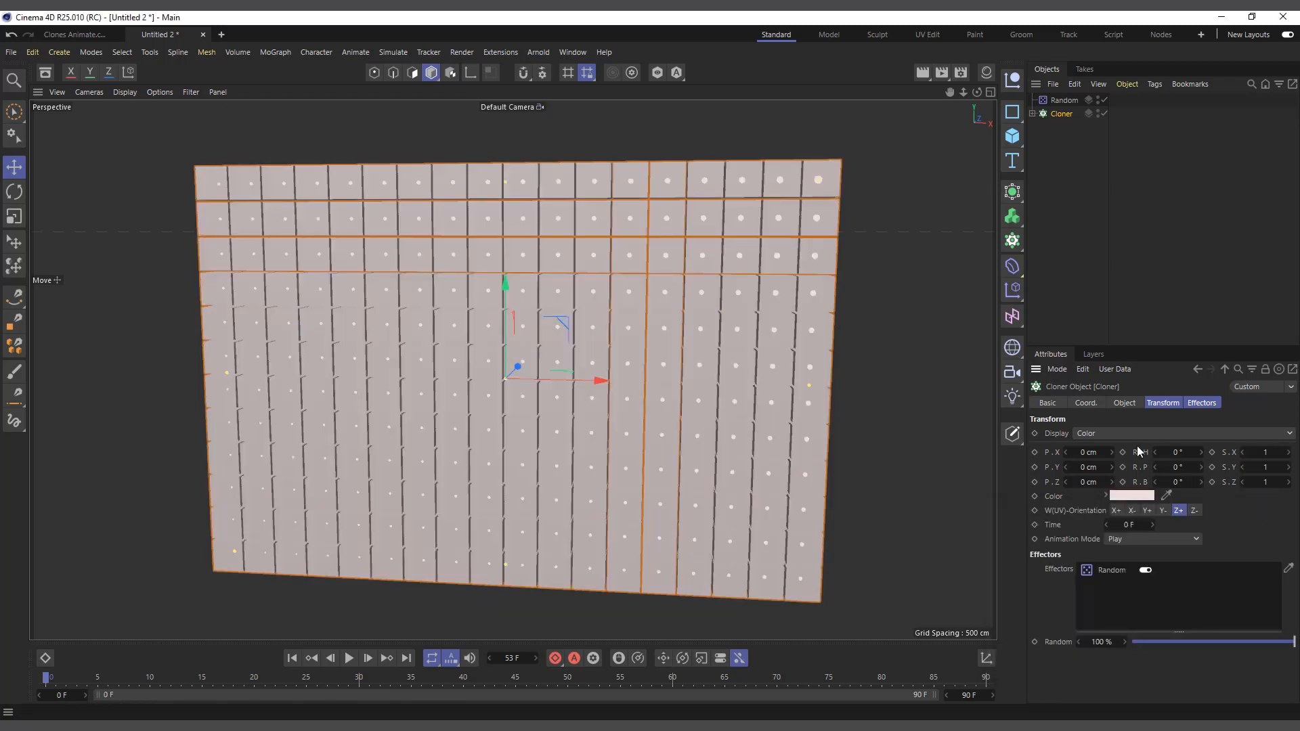
- Set the Cloner's Transform display to UV
{"action": "left_click", "coordinate": [1123, 432]}
{"action": "left_click", "coordinate": [1099, 477]}
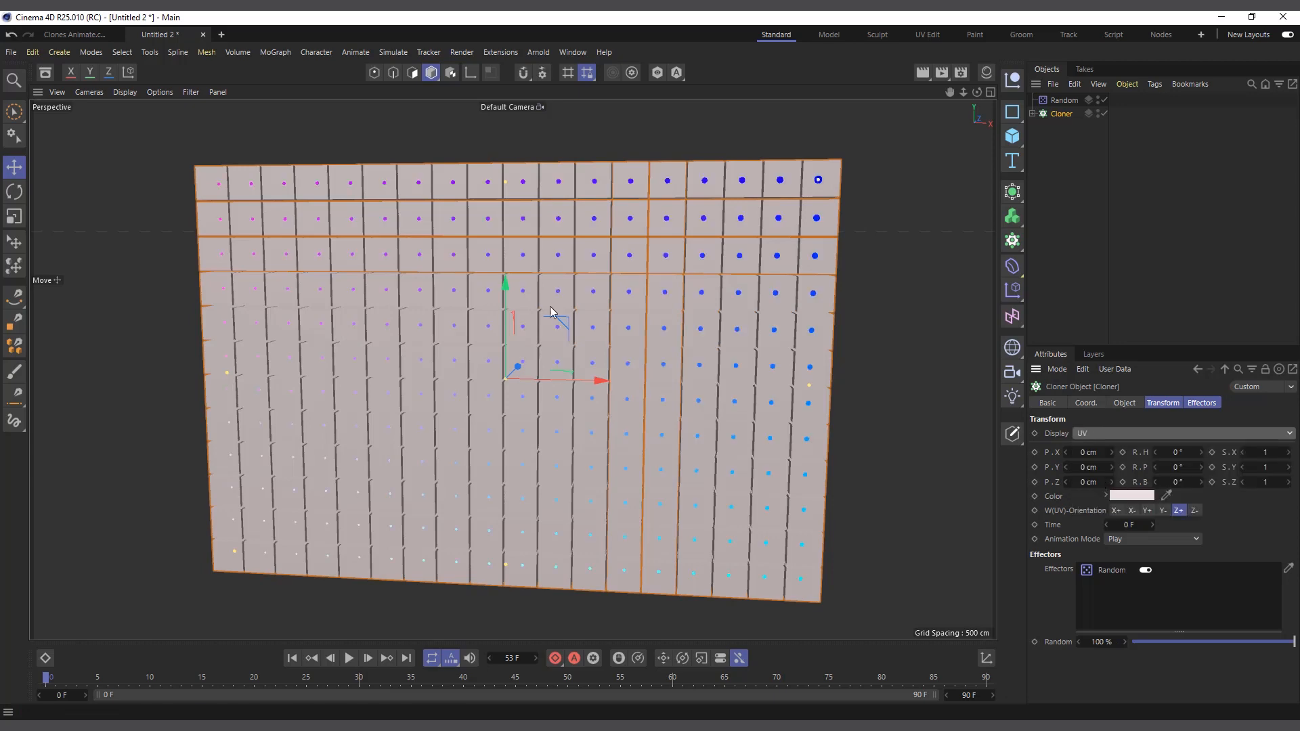
{"action": "left_click_drag", "start_coordinate": [978, 94], "coordinate": [978, 95]}
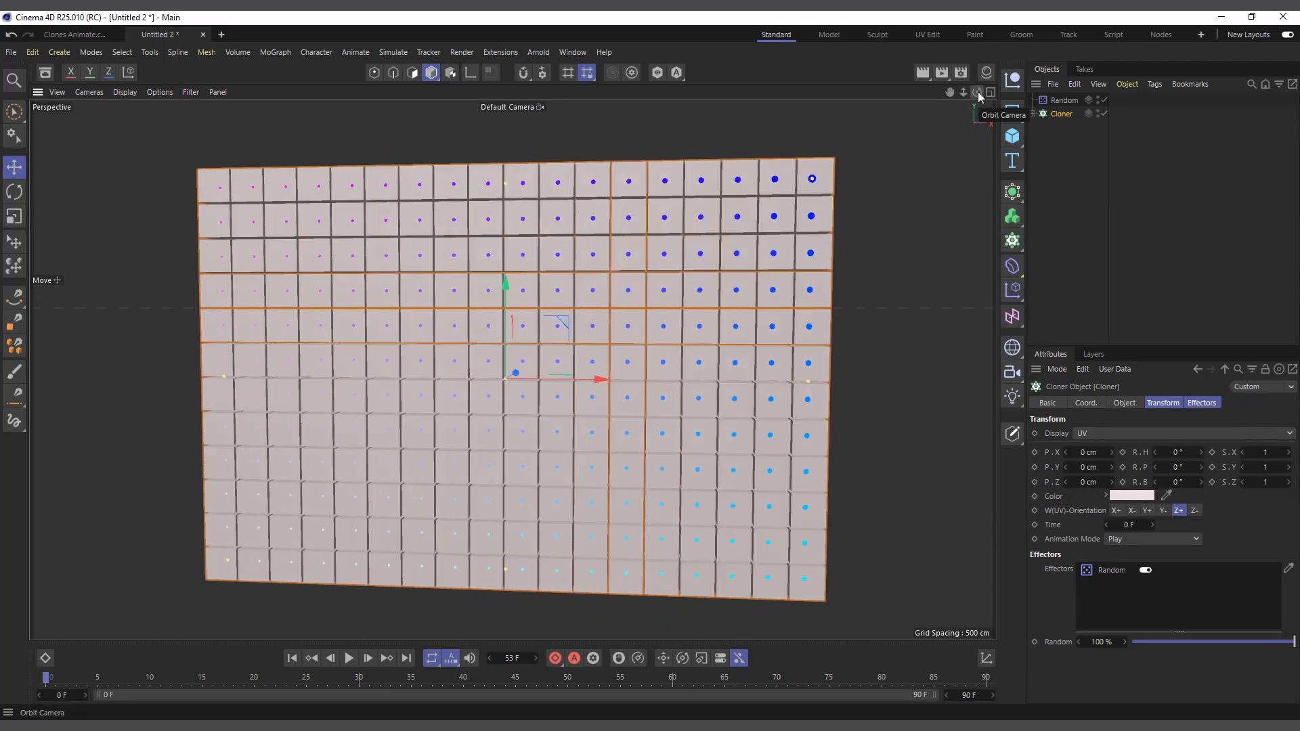
- Delete the Random effector and set the Cloner's Transform display to None
{"action": "left_click", "coordinate": [1174, 404]}
{"action": "left_click", "coordinate": [1209, 404]}
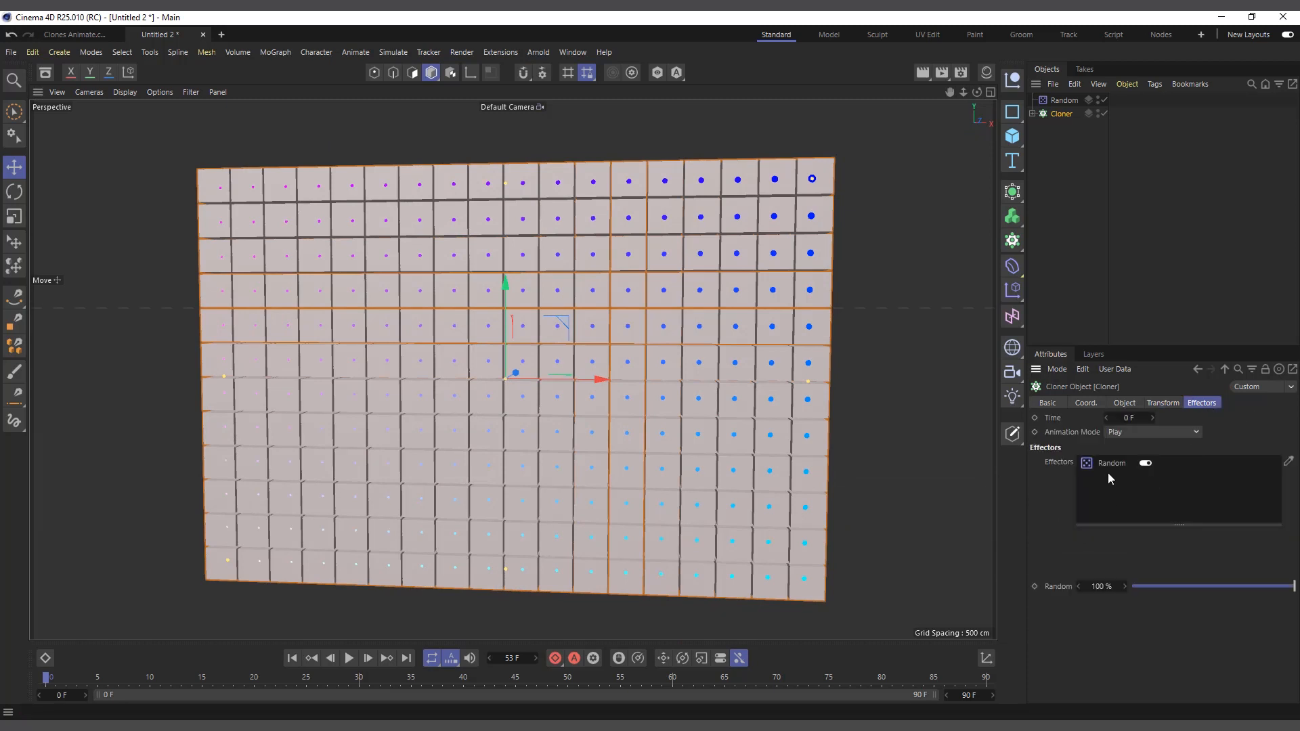
{"action": "left_click", "coordinate": [1064, 100]}
{"action": "key", "text": "Delete"}
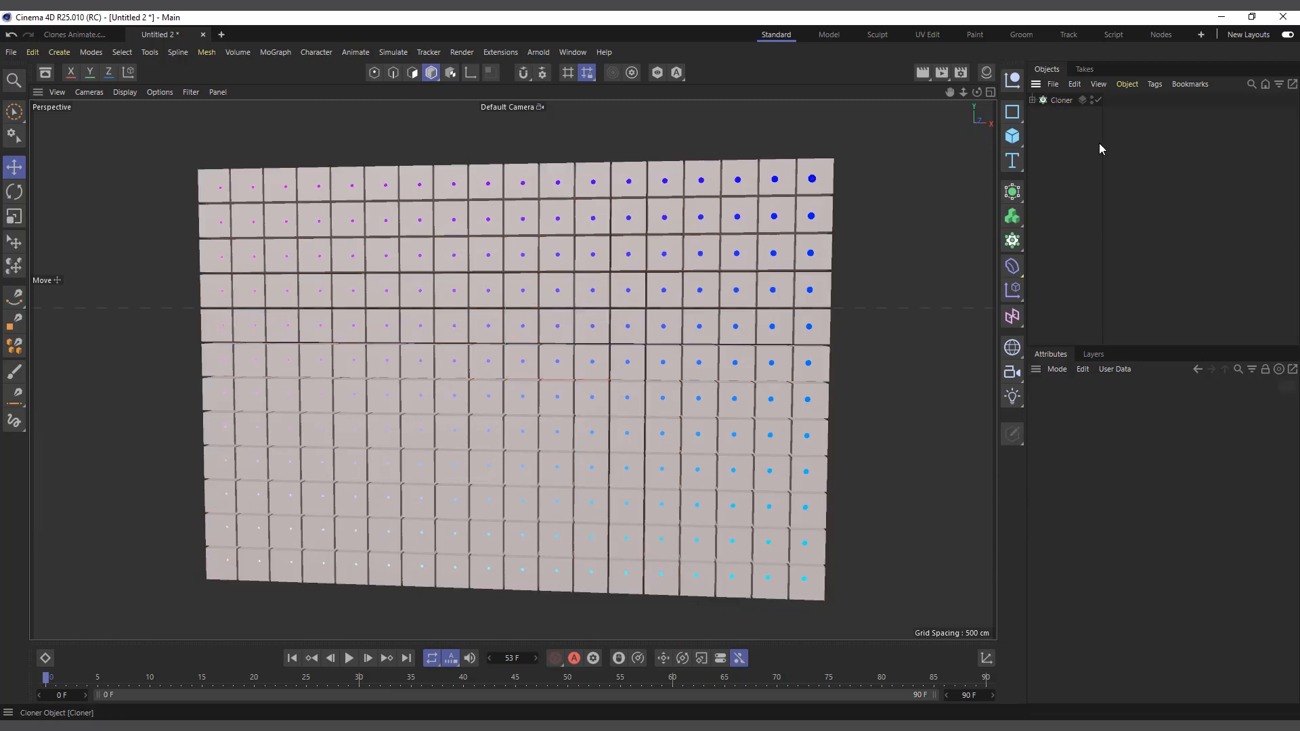
{"action": "left_click", "coordinate": [1058, 100]}
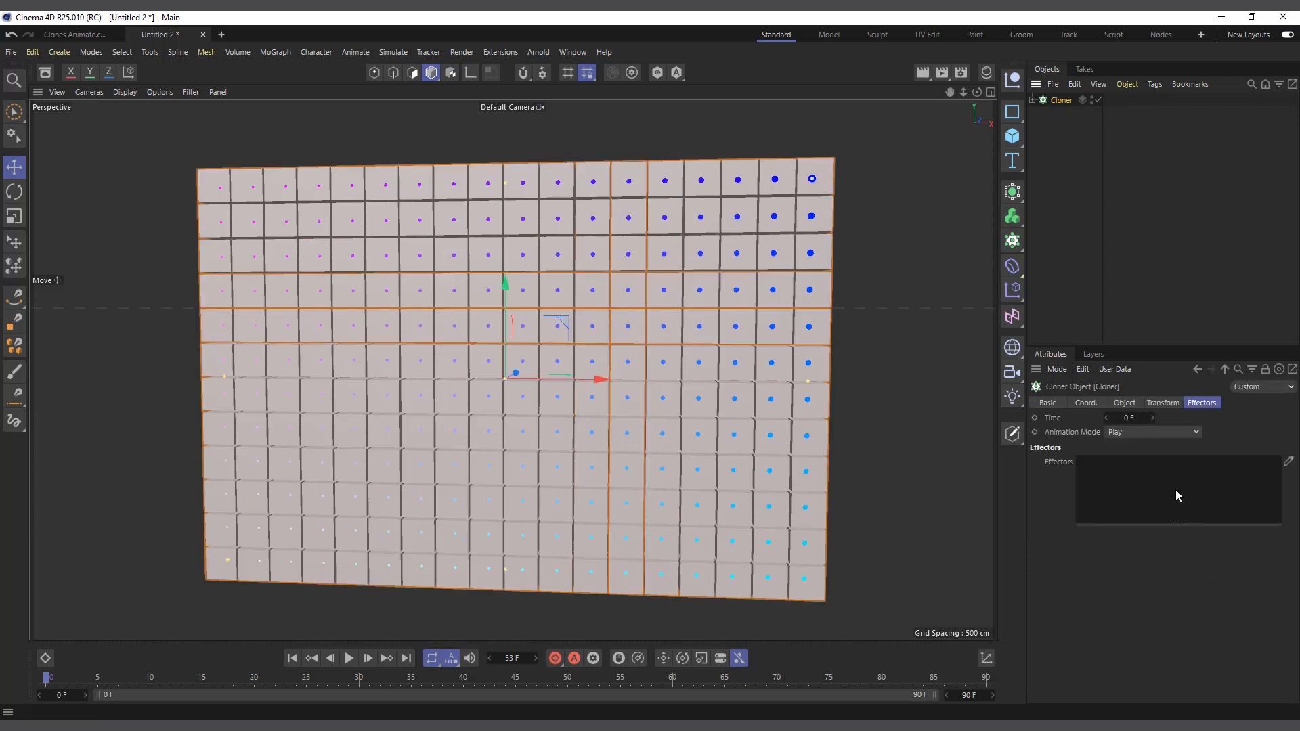
{"action": "left_click", "coordinate": [1159, 404]}
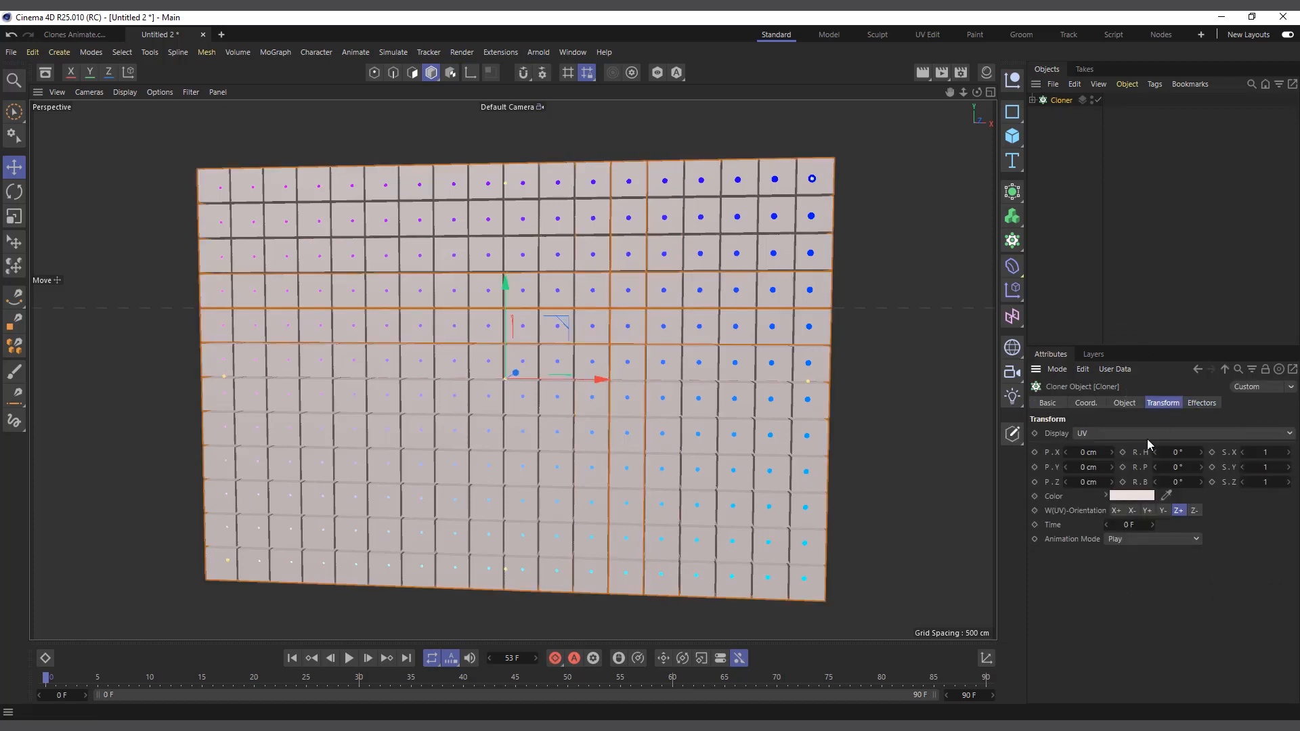
{"action": "left_click", "coordinate": [1123, 433]}
{"action": "left_click", "coordinate": [1122, 451]}
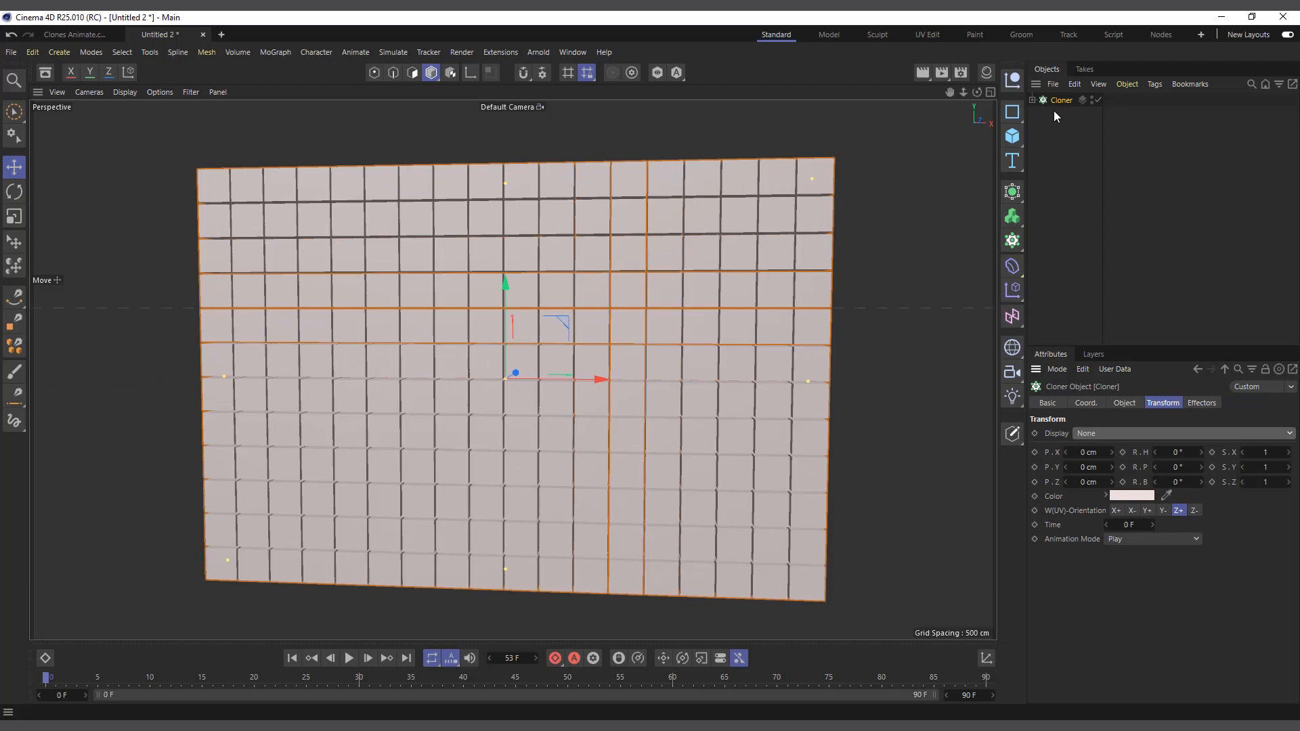
- Create a Plain effector with the Cloner deselected and assign it manually to the Cloner's effector list
{"action": "left_click", "coordinate": [1202, 404]}
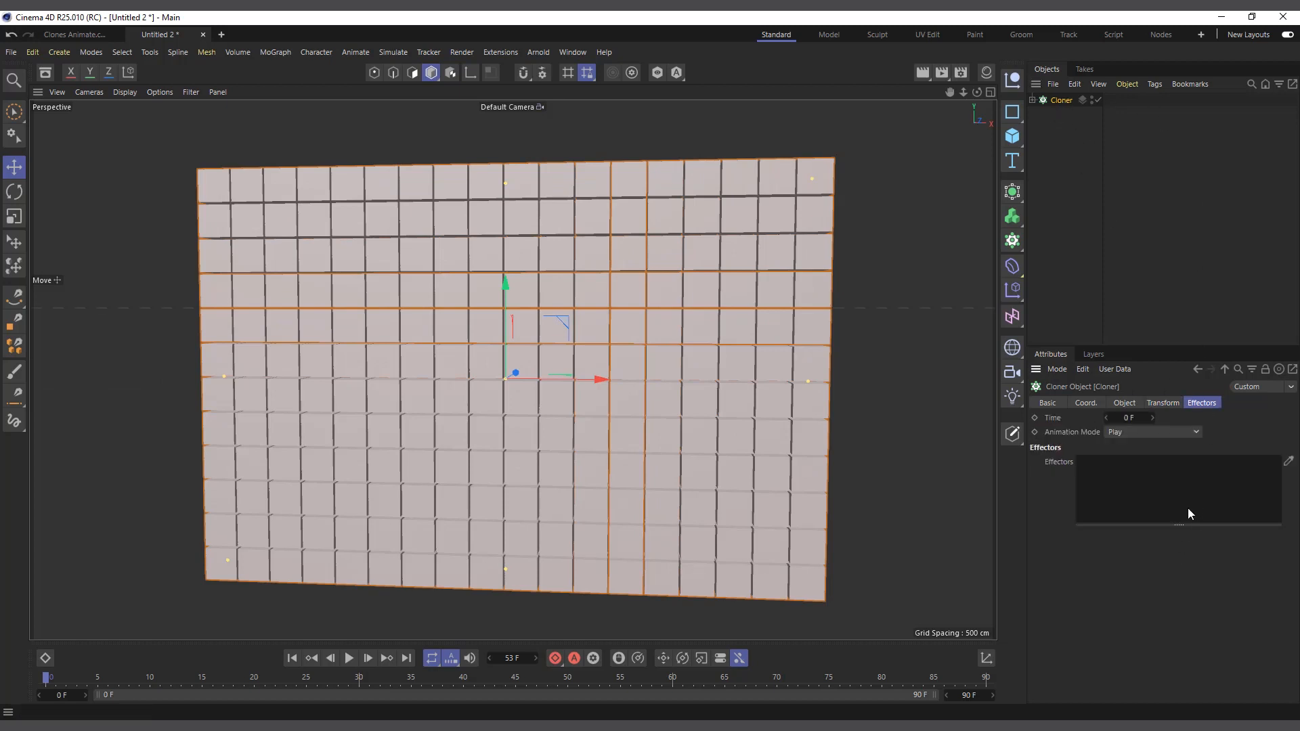
{"action": "left_click", "coordinate": [1044, 148]}
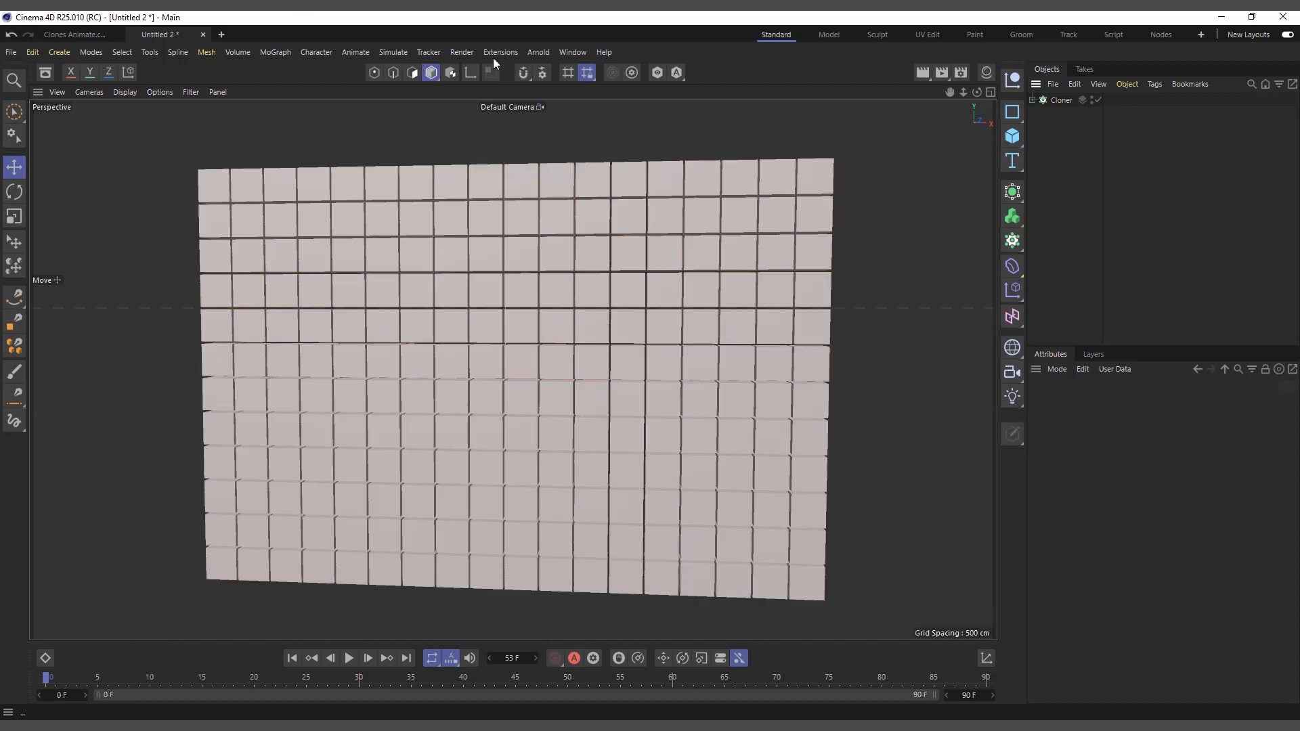
{"action": "left_click", "coordinate": [276, 55]}
{"action": "mouse_move", "coordinate": [310, 78]}
{"action": "left_click", "coordinate": [396, 72]}
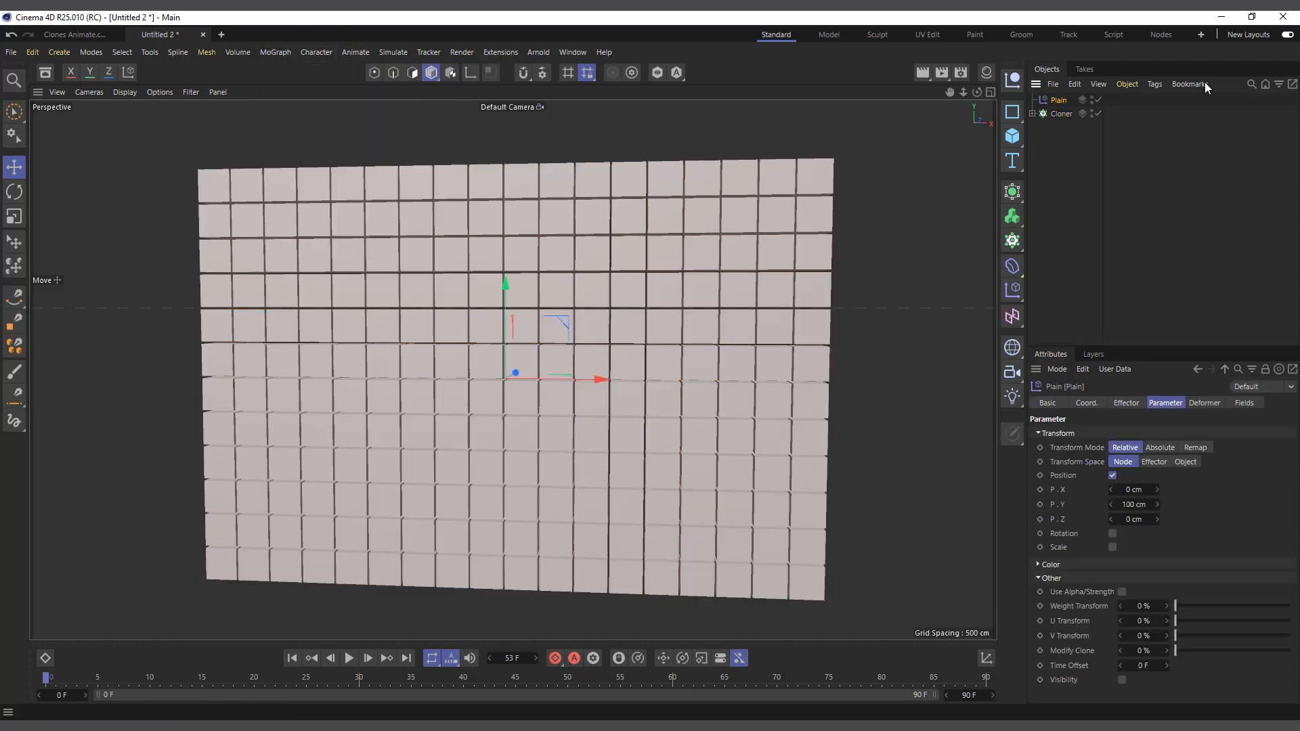
{"action": "left_click", "coordinate": [1056, 114]}
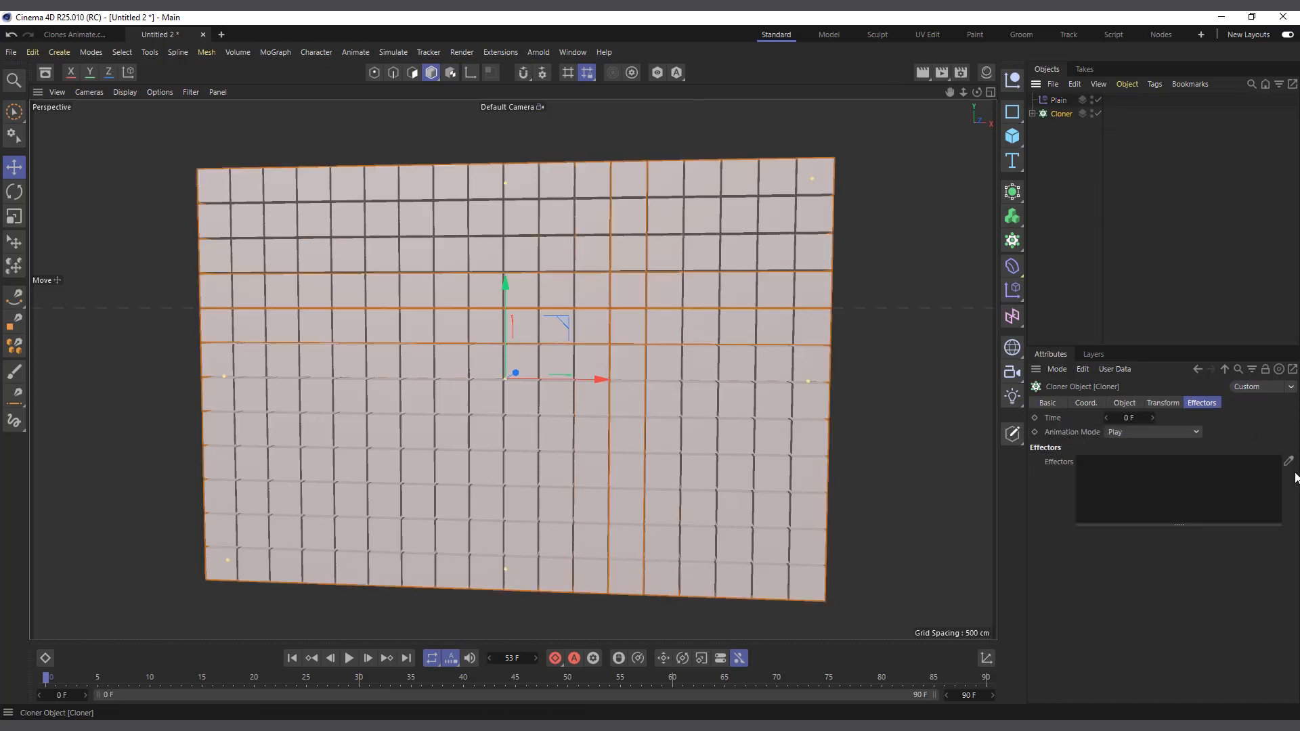
{"action": "left_click_drag", "start_coordinate": [1056, 100], "coordinate": [1167, 486]}
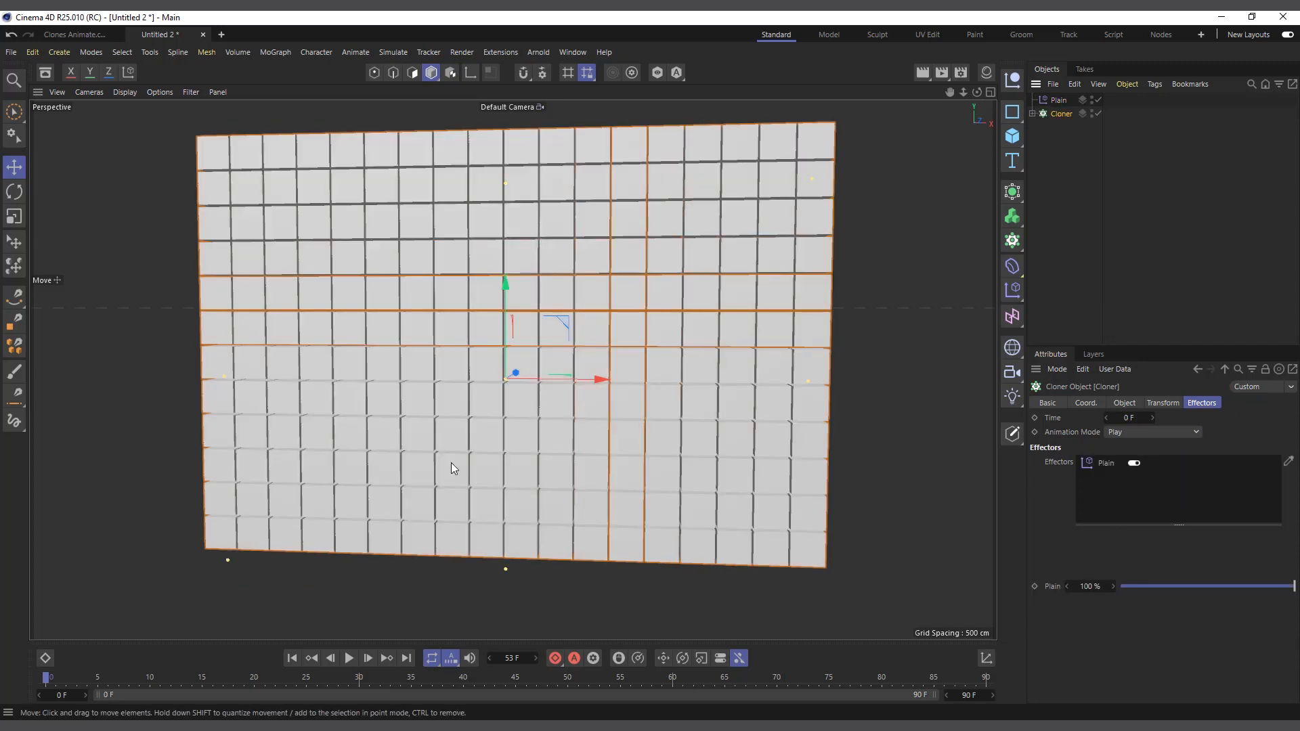
- Lower the Plain effector's P.Y to shift the clones downward, and disable Plain in the Cloner's effector list
{"action": "left_click", "coordinate": [1058, 99]}
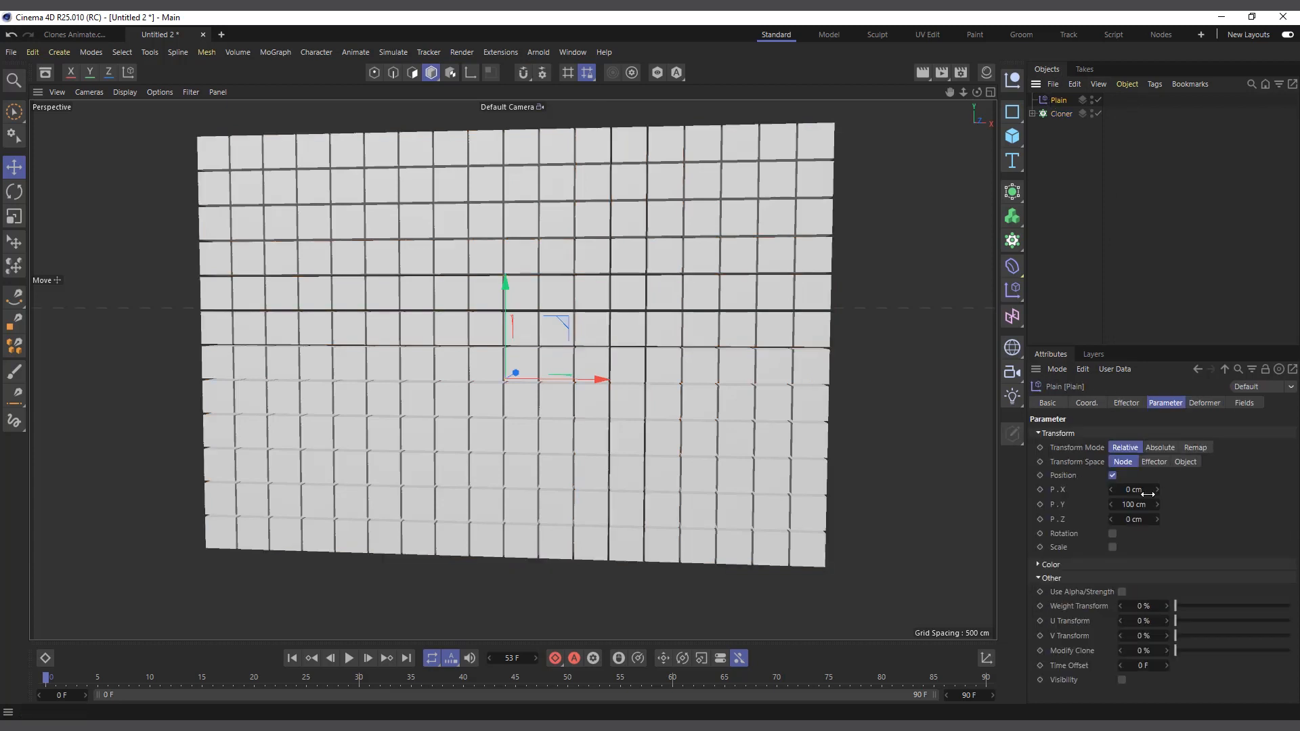
{"action": "left_click_drag", "start_coordinate": [1126, 508], "coordinate": [1067, 508]}
{"action": "left_click", "coordinate": [1057, 114]}
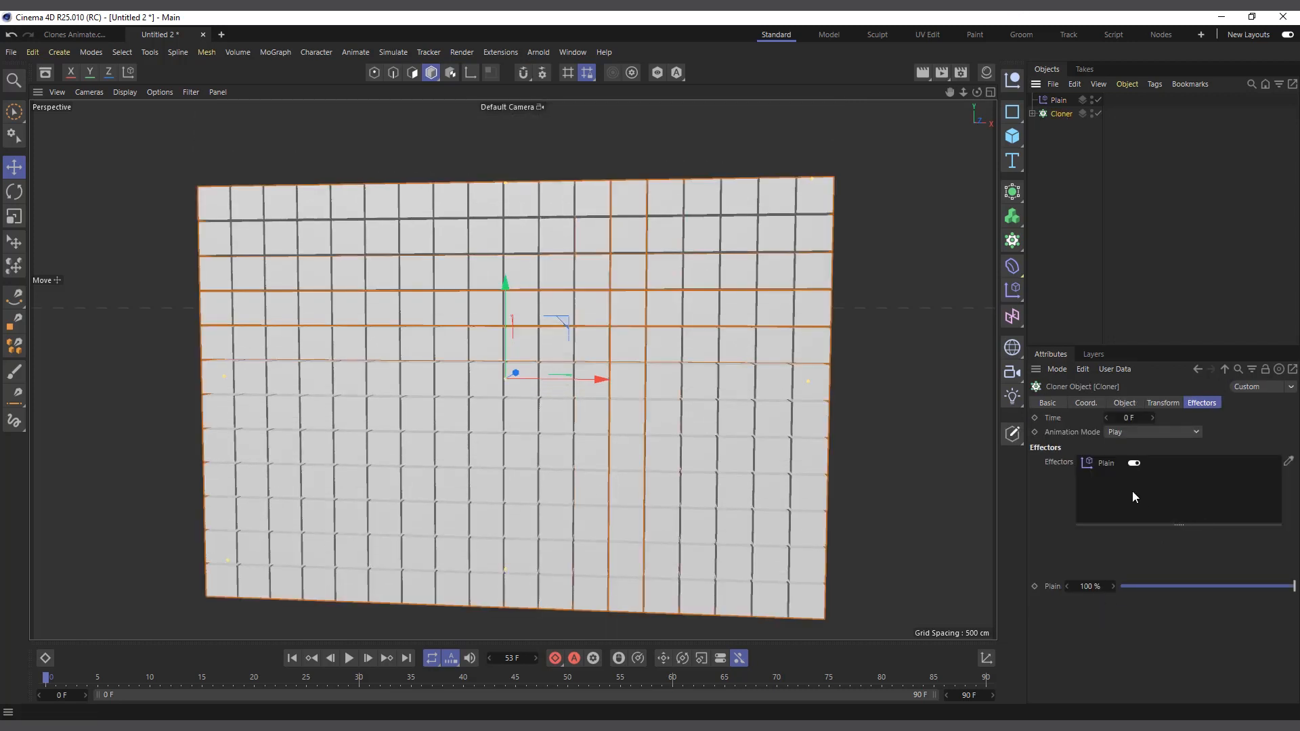
{"action": "left_click", "coordinate": [1106, 467]}
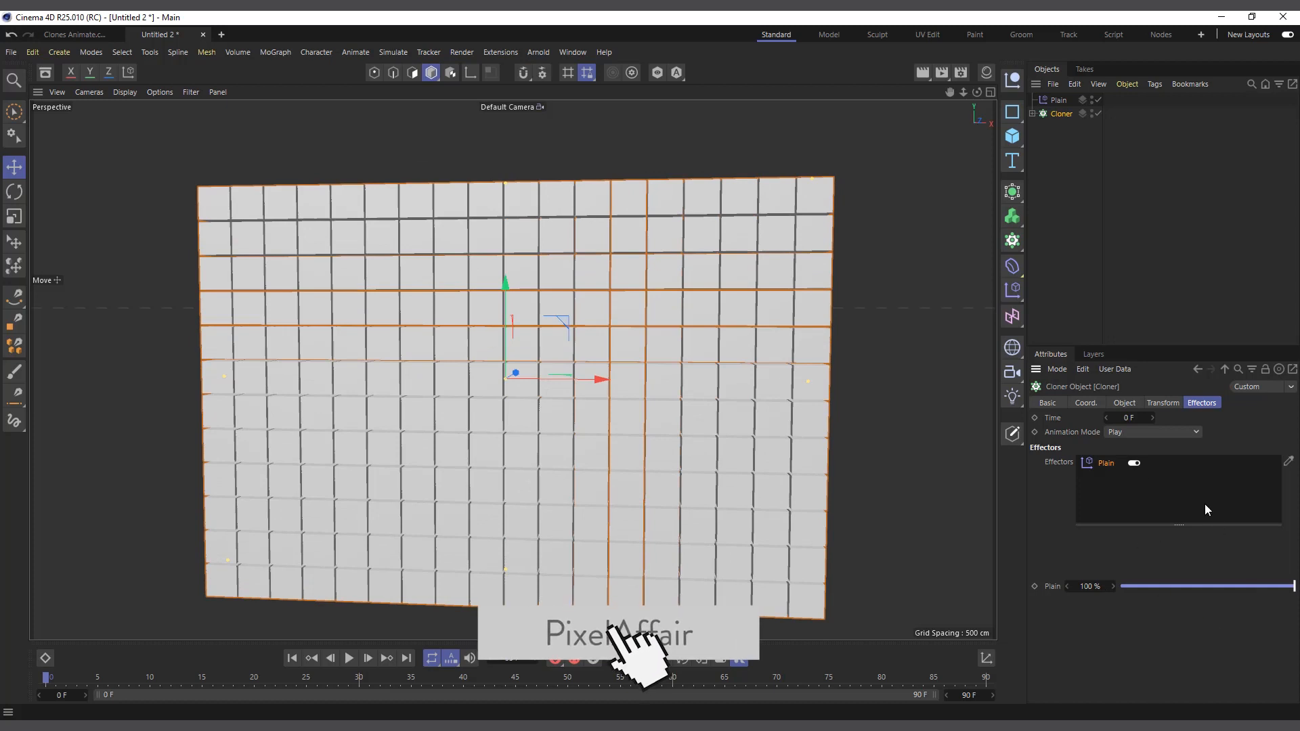
{"action": "left_click", "coordinate": [1134, 463]}
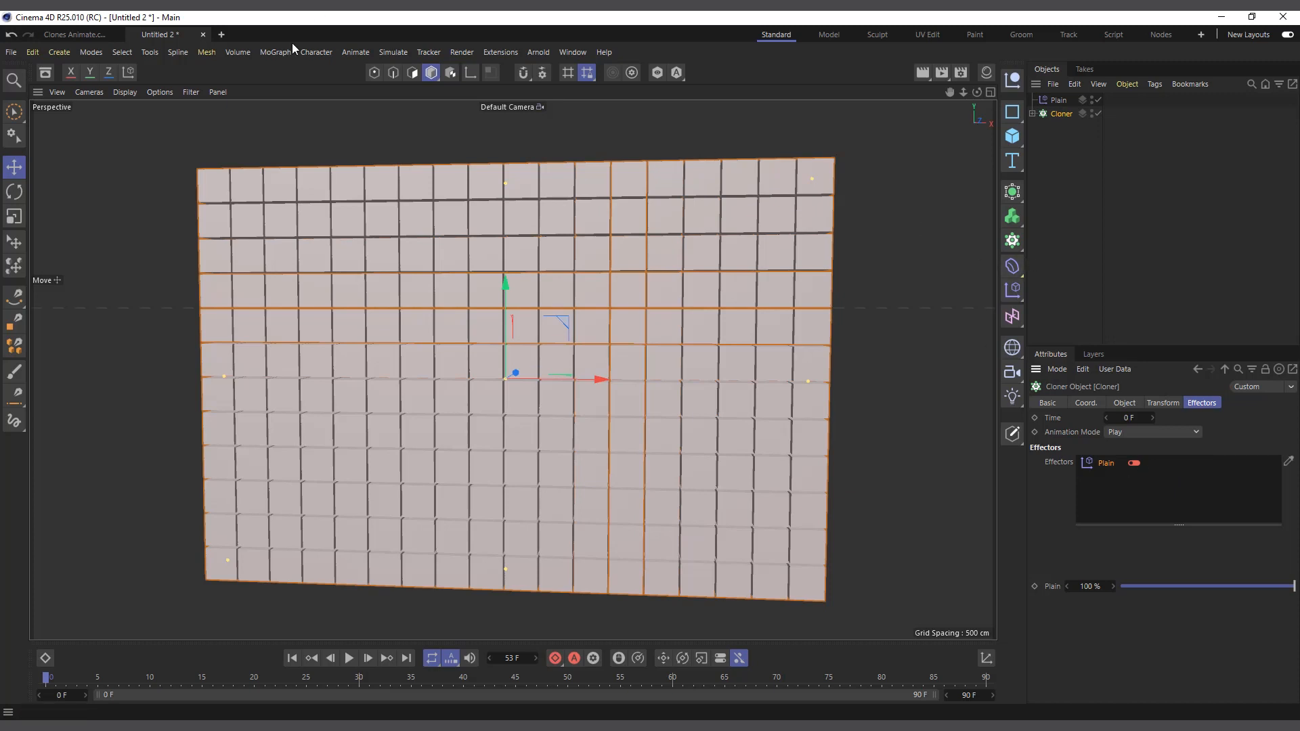
- Add a Random effector to the Cloner alongside the Plain effector
{"action": "left_click", "coordinate": [278, 54]}
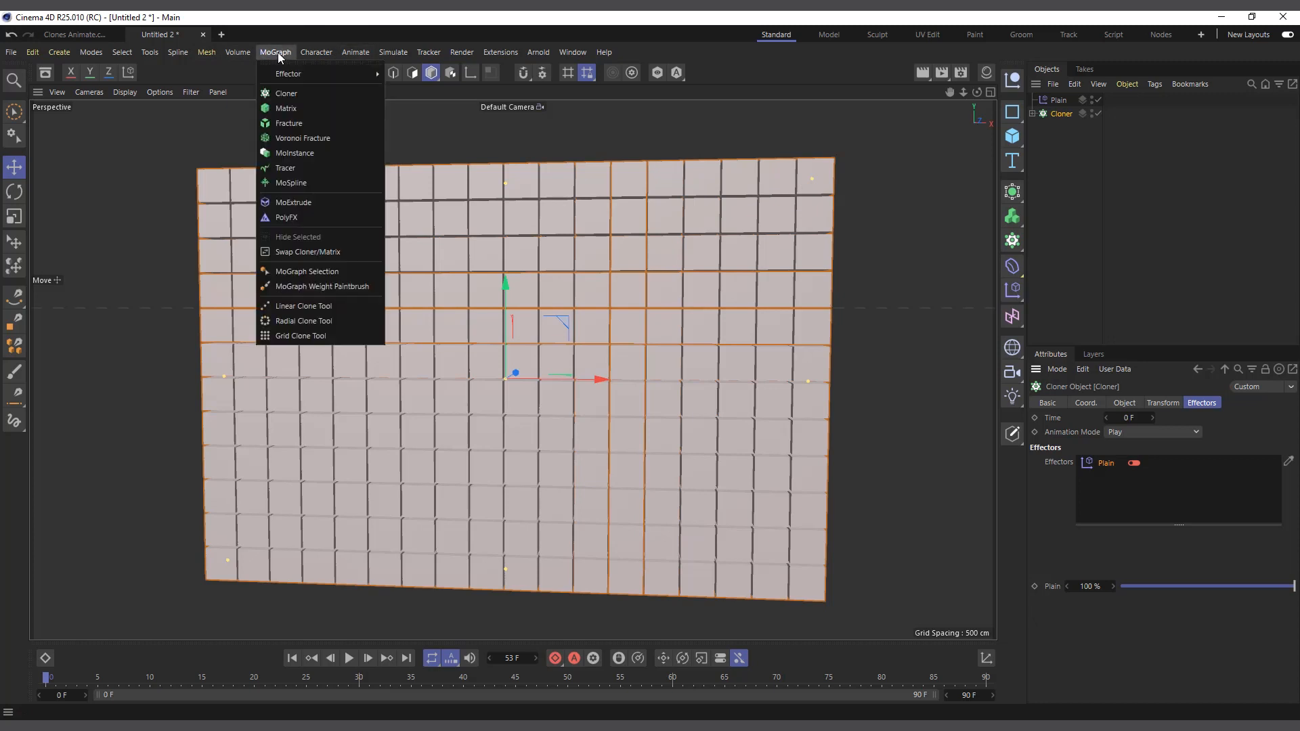
{"action": "mouse_move", "coordinate": [325, 74]}
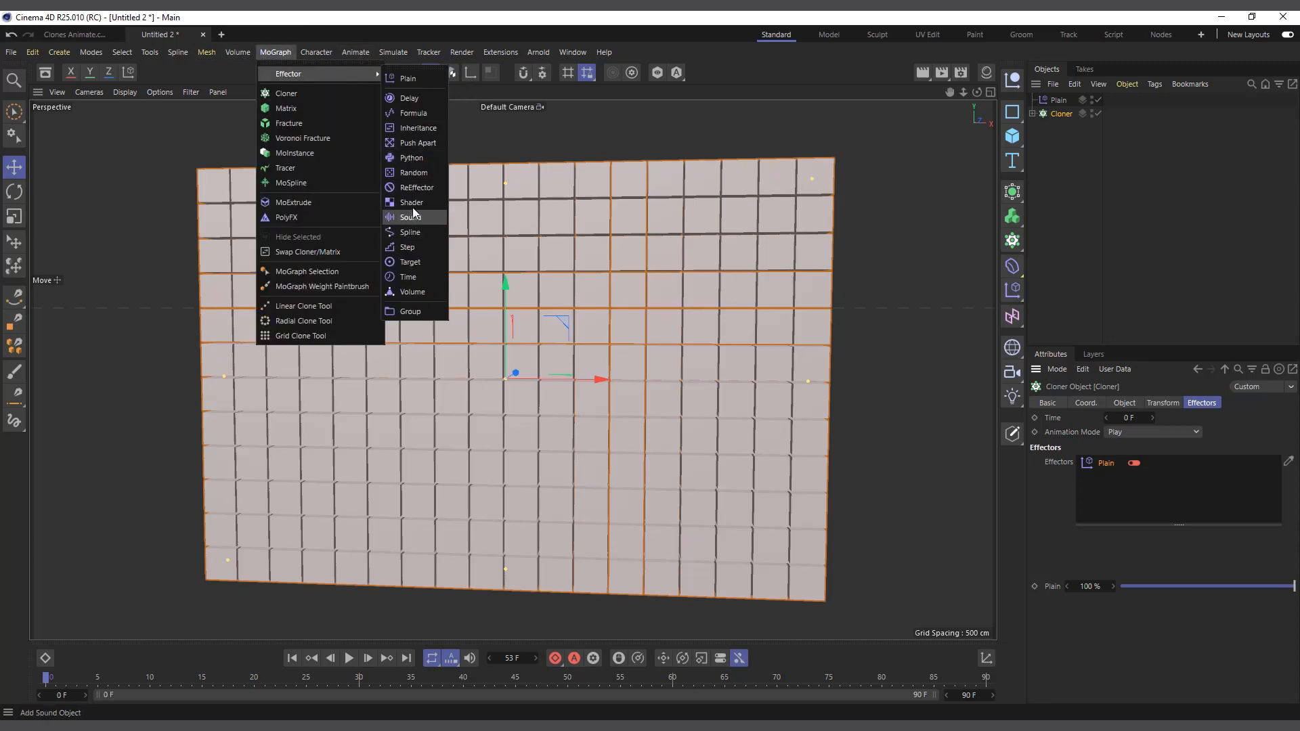
{"action": "left_click", "coordinate": [414, 173]}
{"action": "left_click_drag", "start_coordinate": [1074, 102], "coordinate": [1069, 162]}
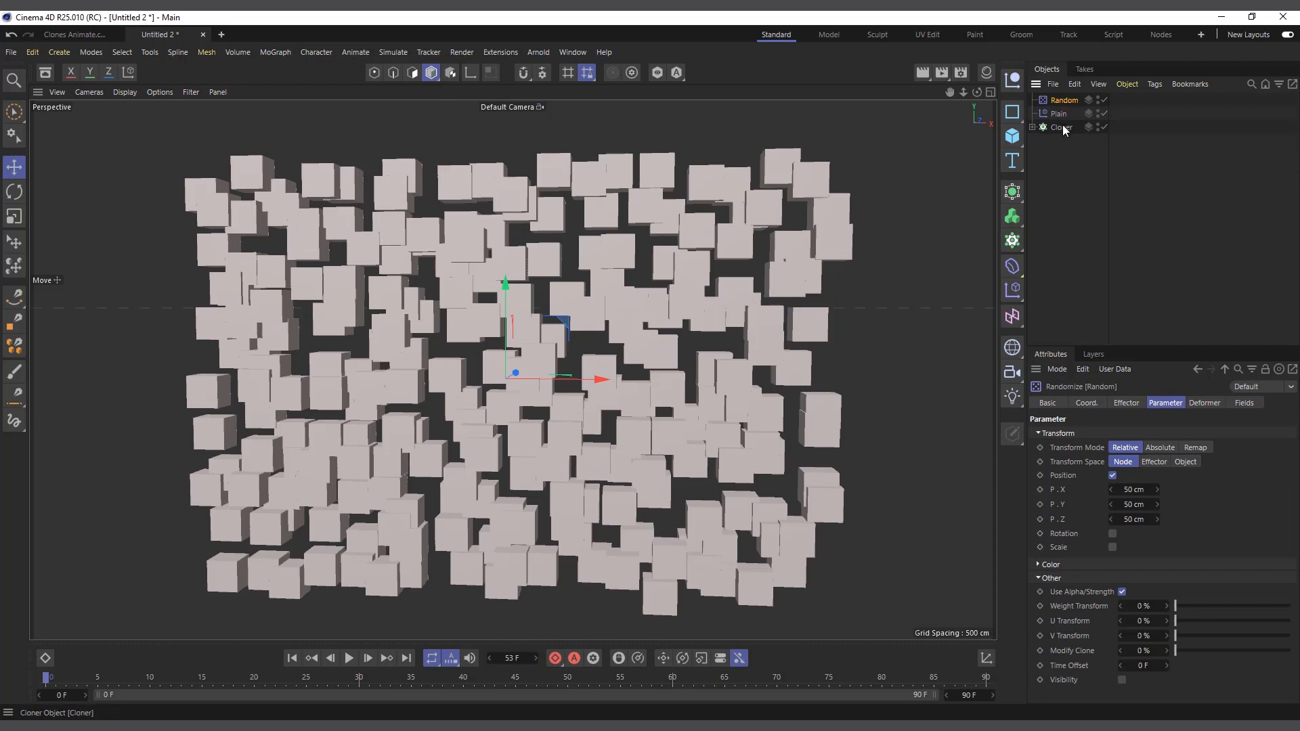
- Enable both Plain and Random in the Cloner's effector list and reduce the Random strength there to 32 %
{"action": "left_click", "coordinate": [1061, 127]}
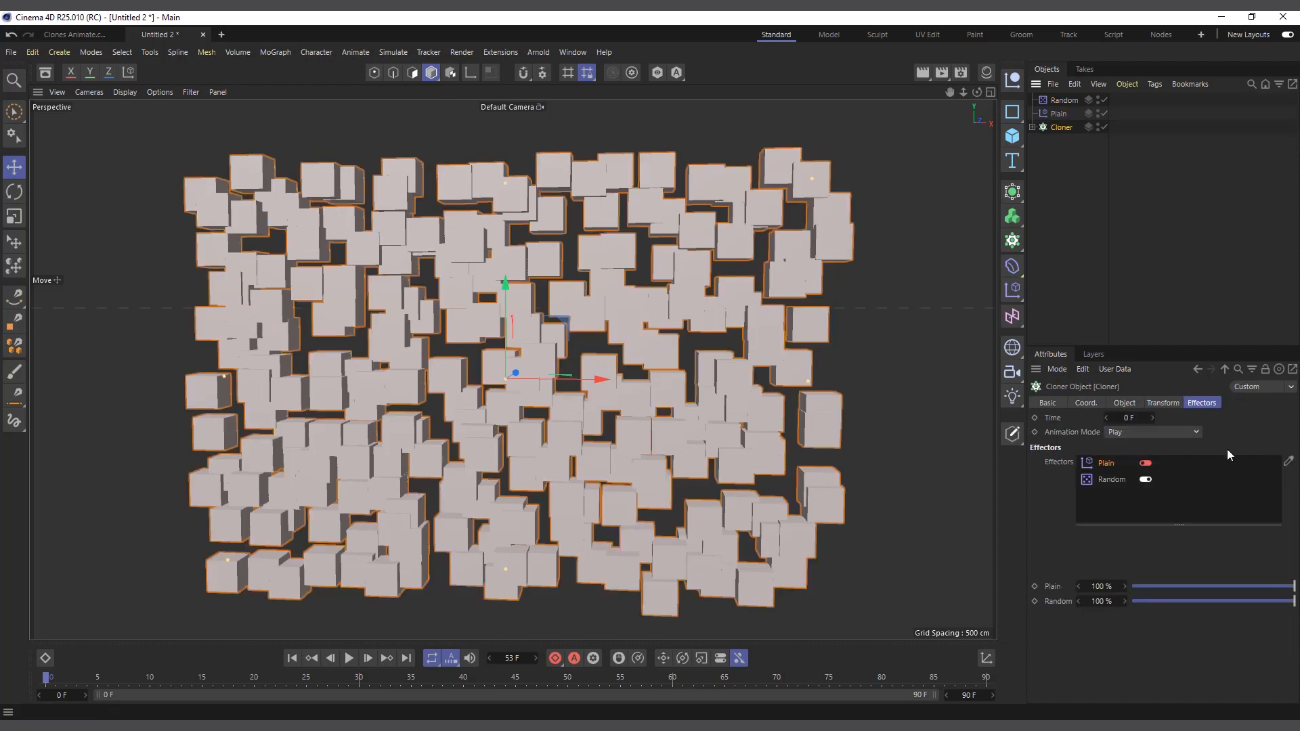
{"action": "left_click", "coordinate": [1144, 479]}
{"action": "left_click", "coordinate": [1145, 463]}
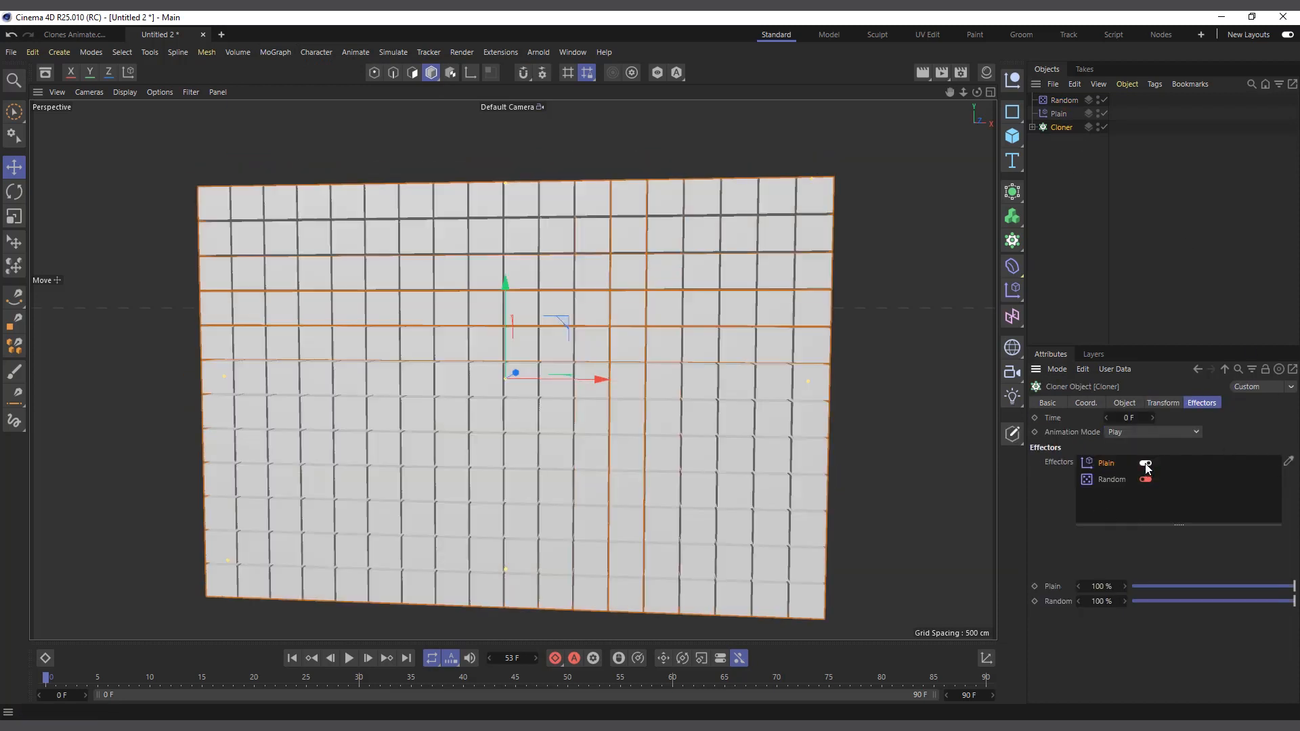
{"action": "left_click", "coordinate": [1145, 479]}
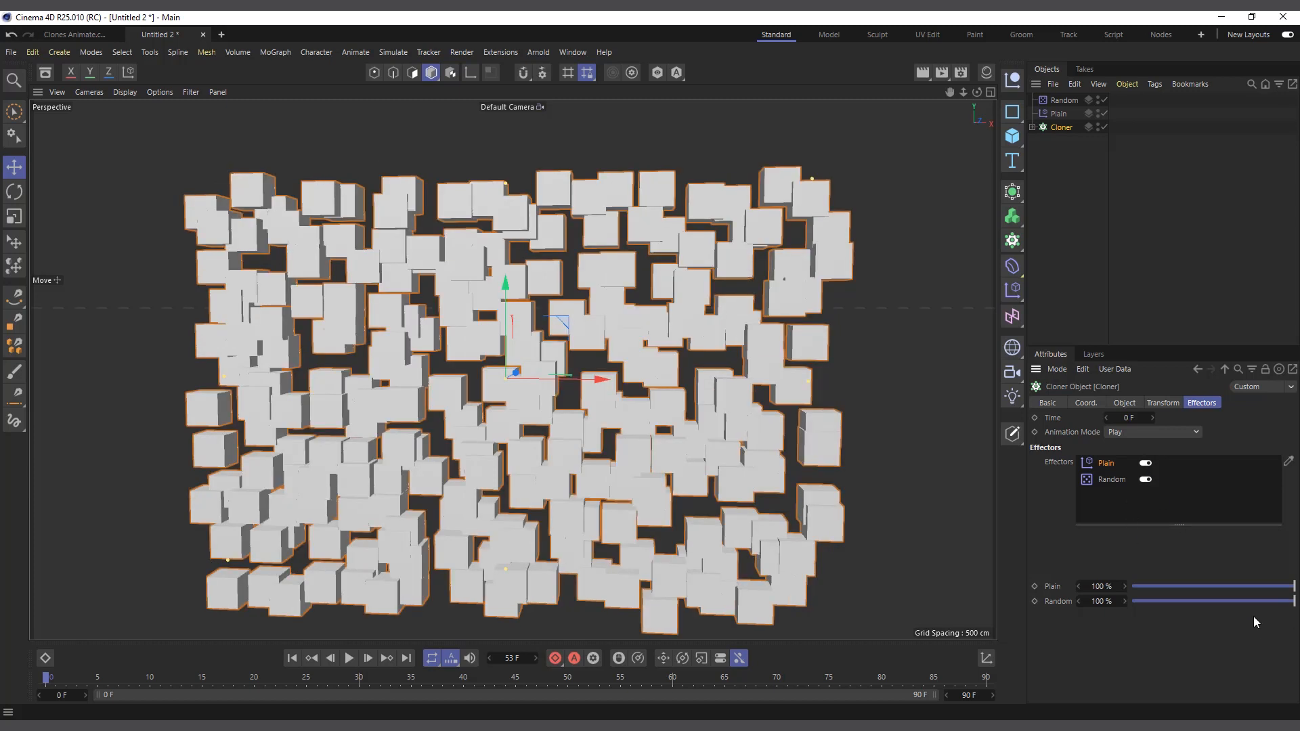
{"action": "left_click_drag", "start_coordinate": [1253, 606], "coordinate": [1183, 613]}
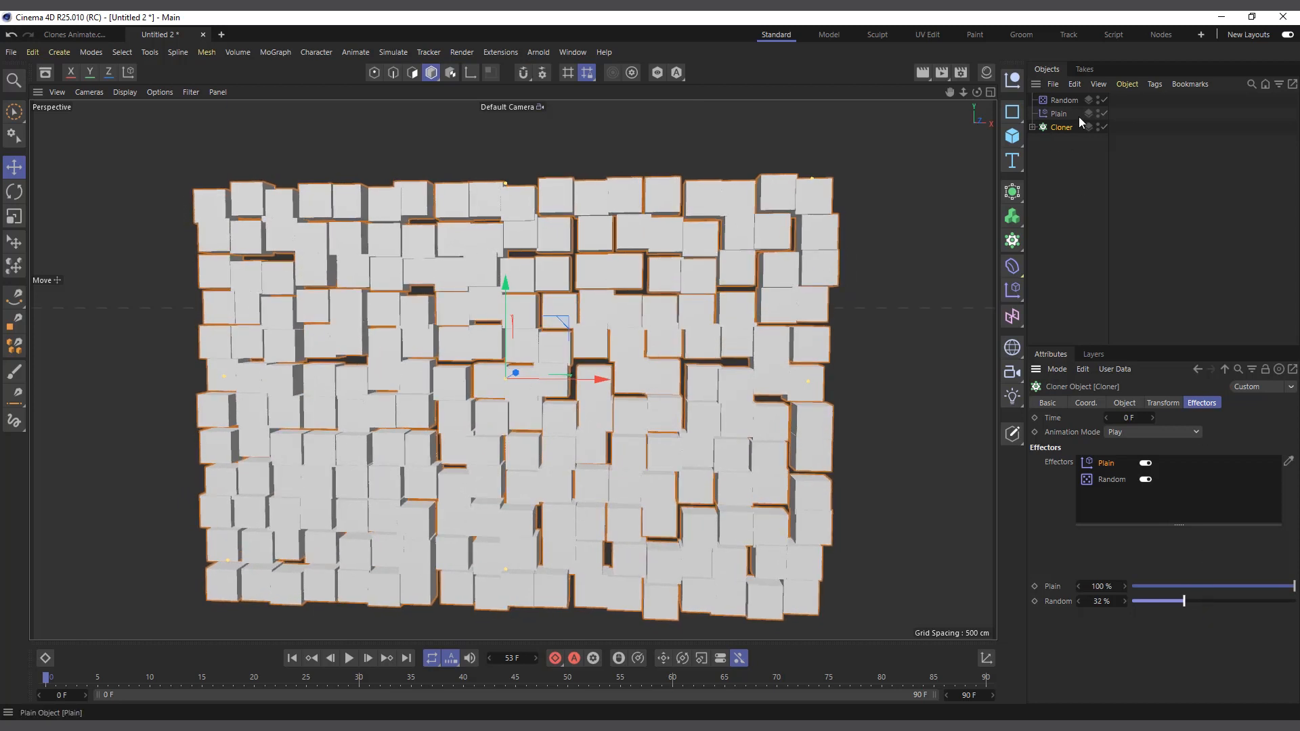
- Check the Random effector's own Strength setting and set Random to 100 % in the Cloner's Effectors settings
{"action": "left_click", "coordinate": [1064, 100]}
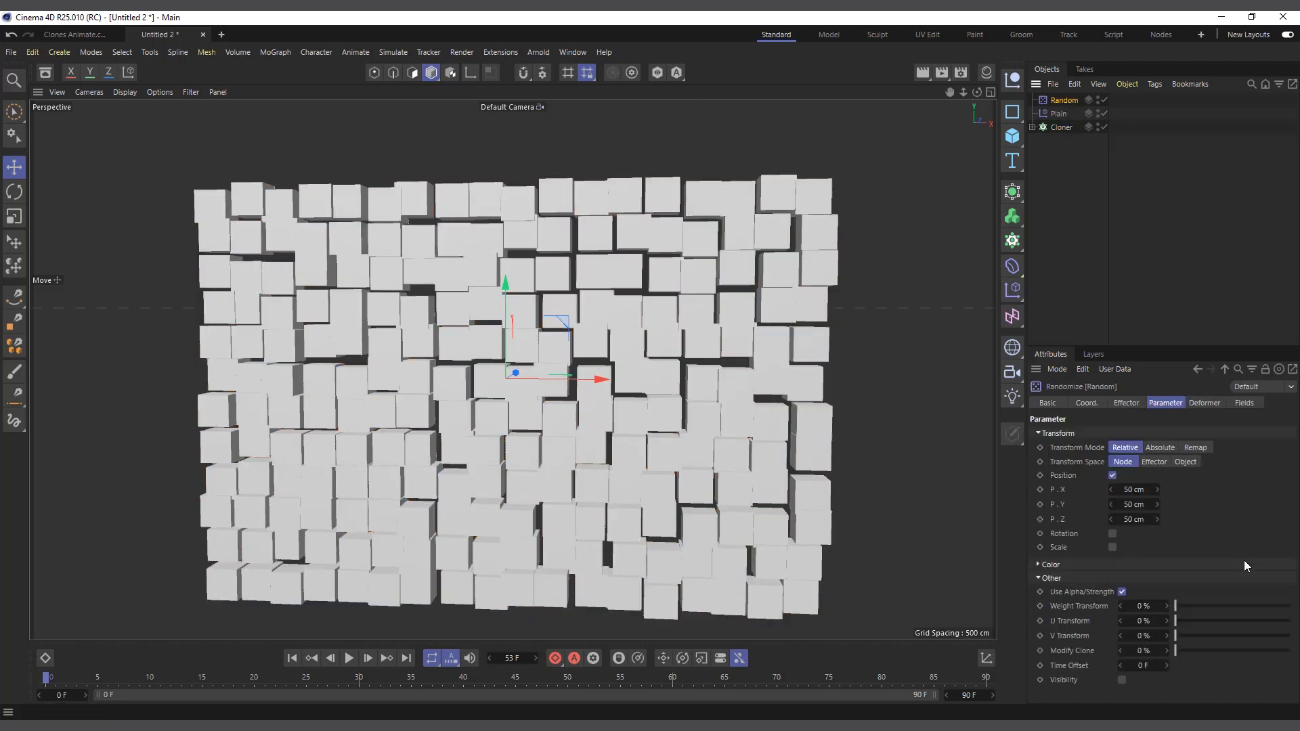
{"action": "left_click", "coordinate": [1126, 403]}
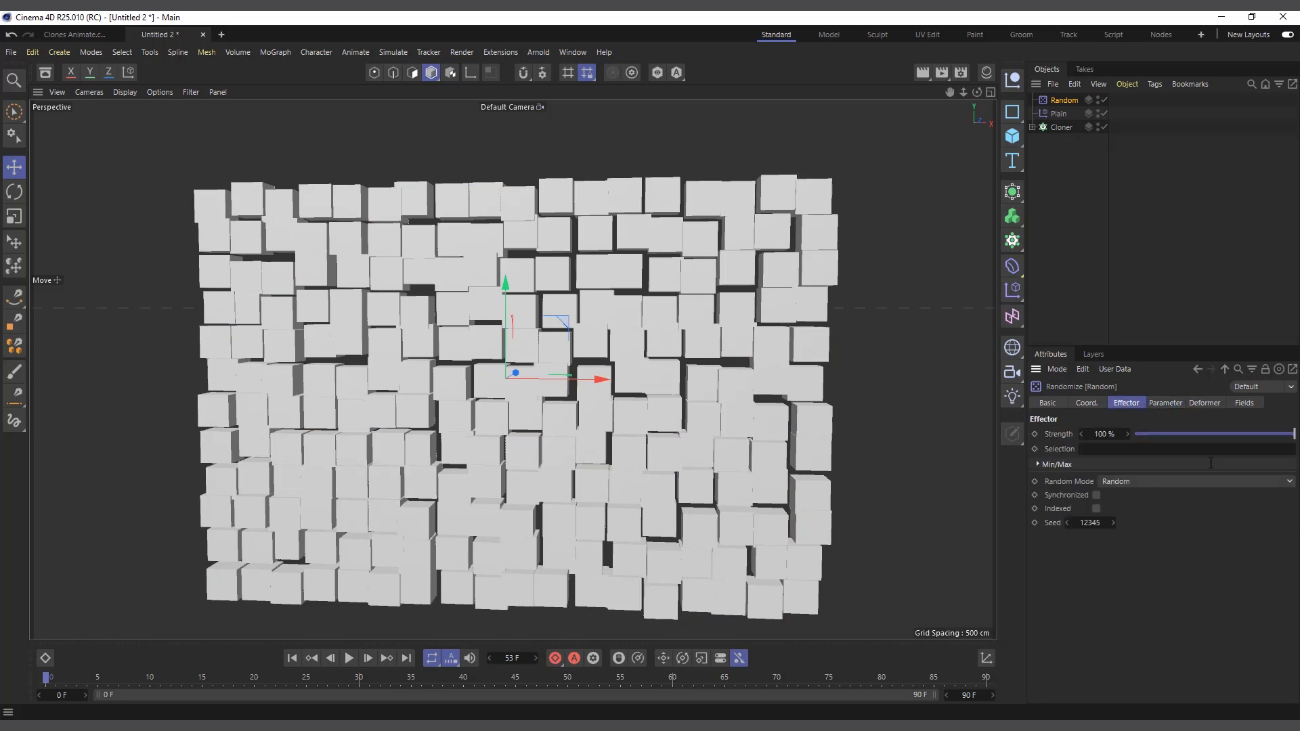
{"action": "left_click", "coordinate": [1056, 127]}
{"action": "left_click", "coordinate": [1201, 402]}
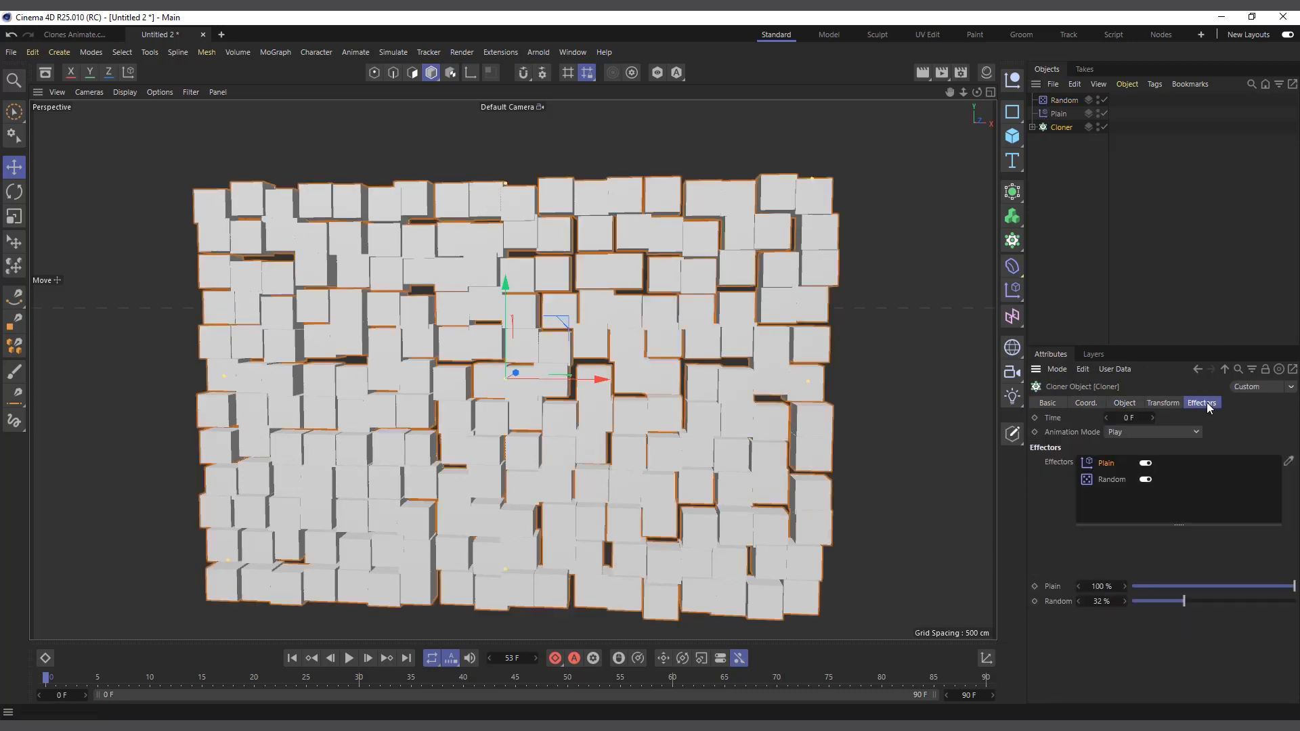
{"action": "left_click_drag", "start_coordinate": [1188, 604], "coordinate": [1298, 611]}
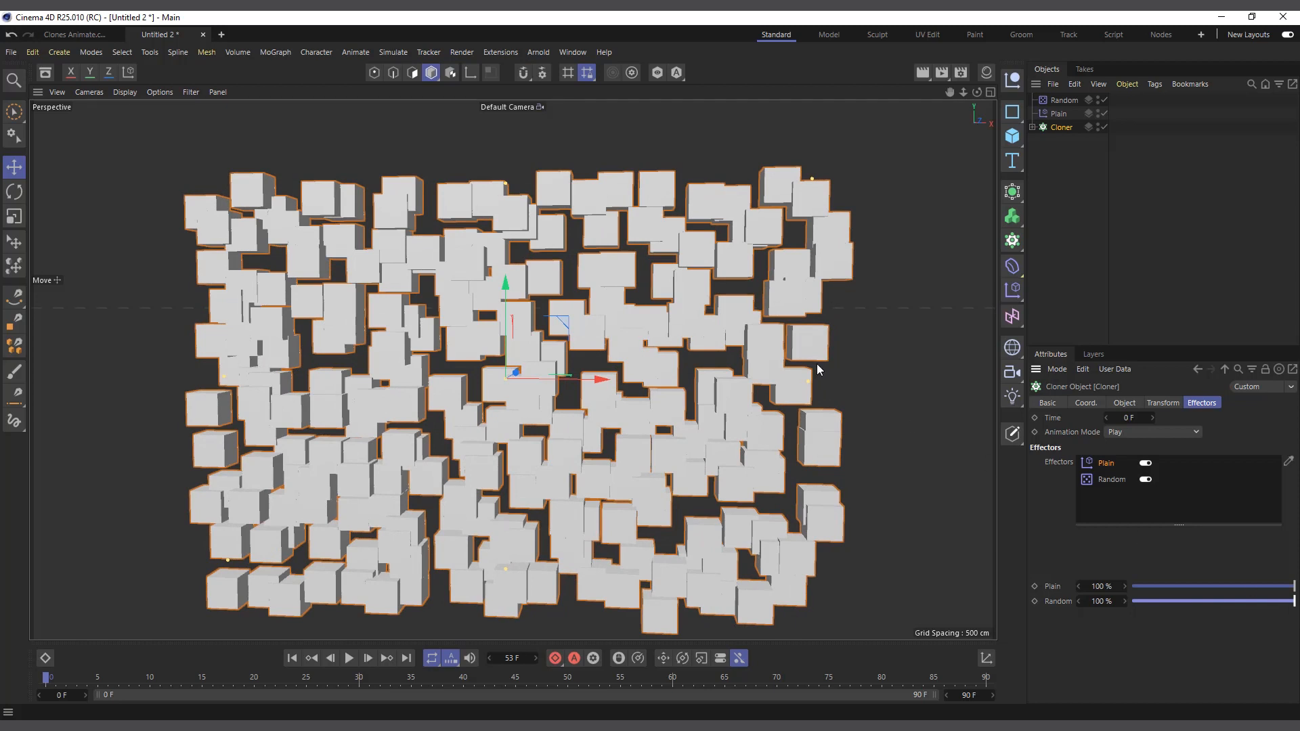
{"action": "left_click_drag", "start_coordinate": [976, 91], "coordinate": [983, 93]}
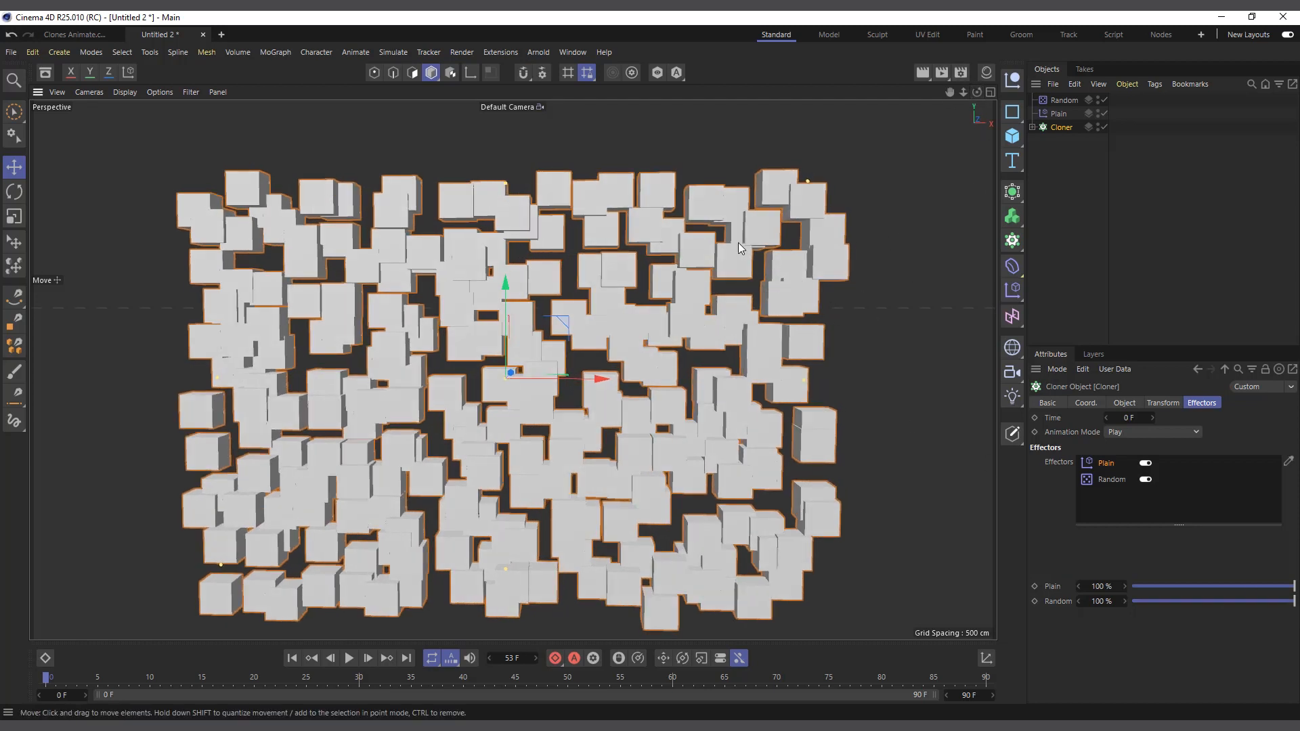
{"action": "scroll", "coordinate": [680, 218], "scroll_direction": "down", "scroll_amount": 1}
{"action": "scroll", "coordinate": [499, 614], "scroll_direction": "up", "scroll_amount": 1}
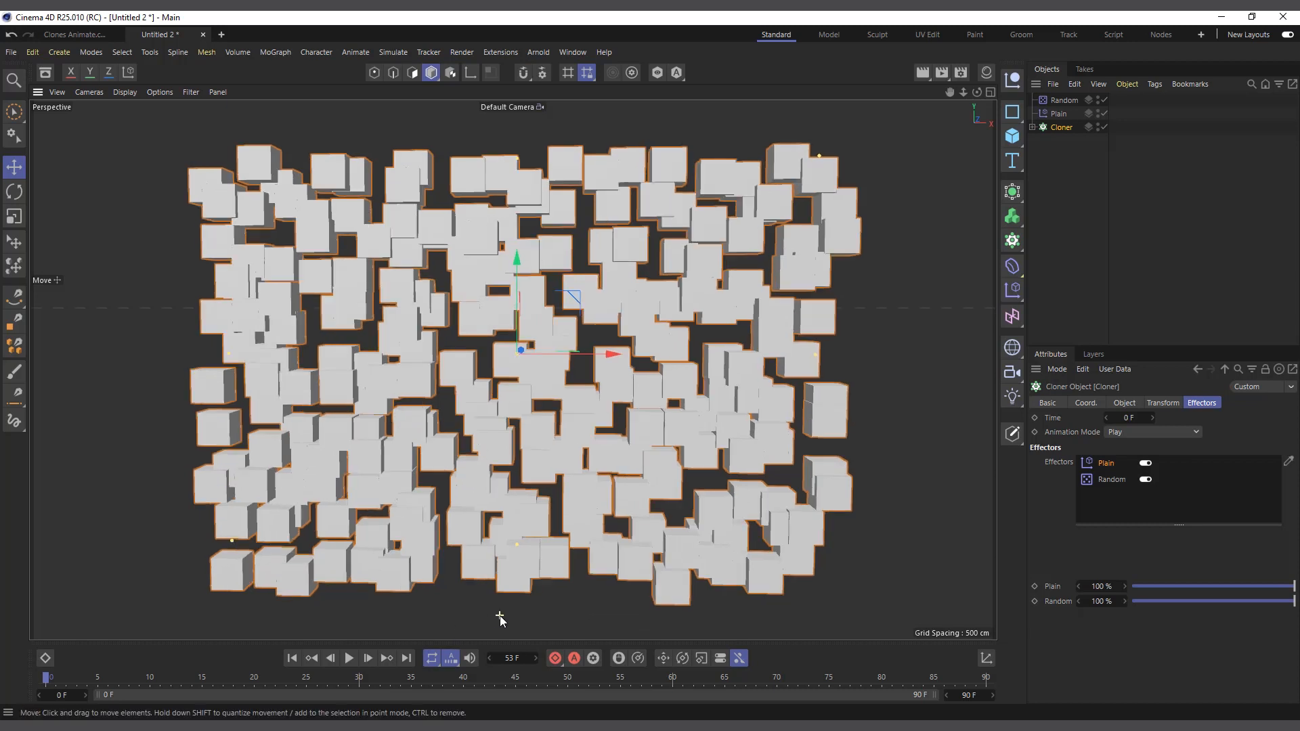